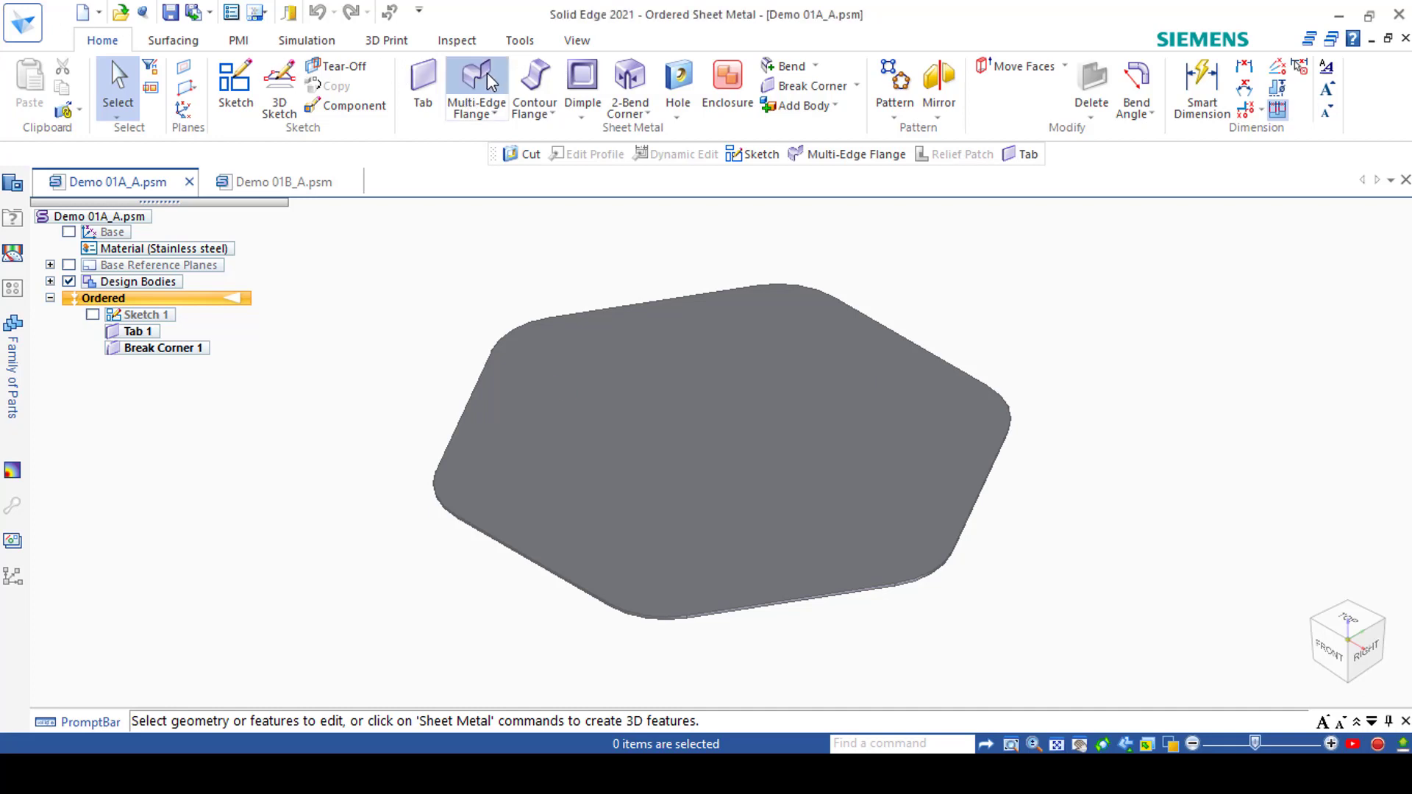
Start a Multi-Edge Flange and review its general settings and its miter and corner settings, keeping the defaults
{"action": "left_click", "coordinate": [489, 110]}
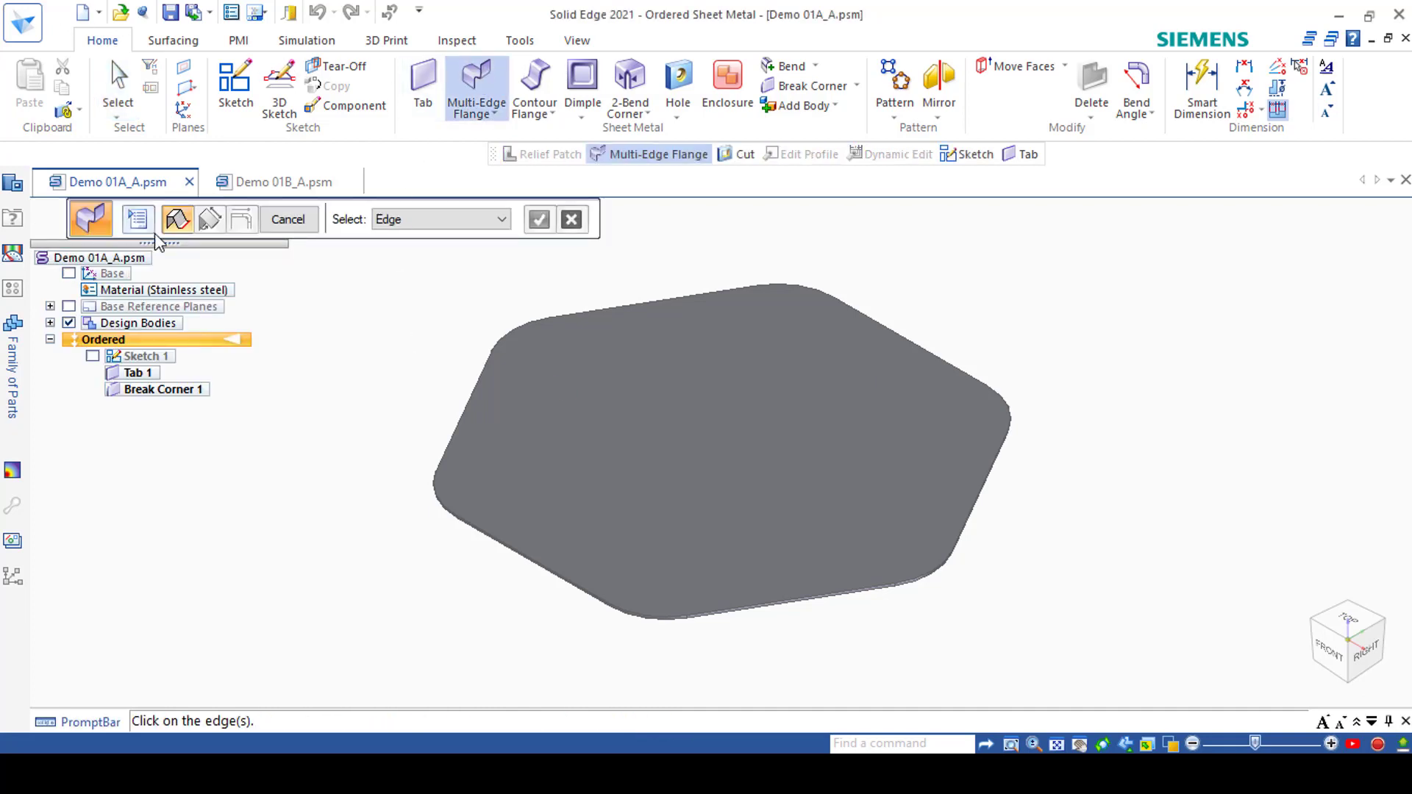
{"action": "left_click", "coordinate": [138, 220]}
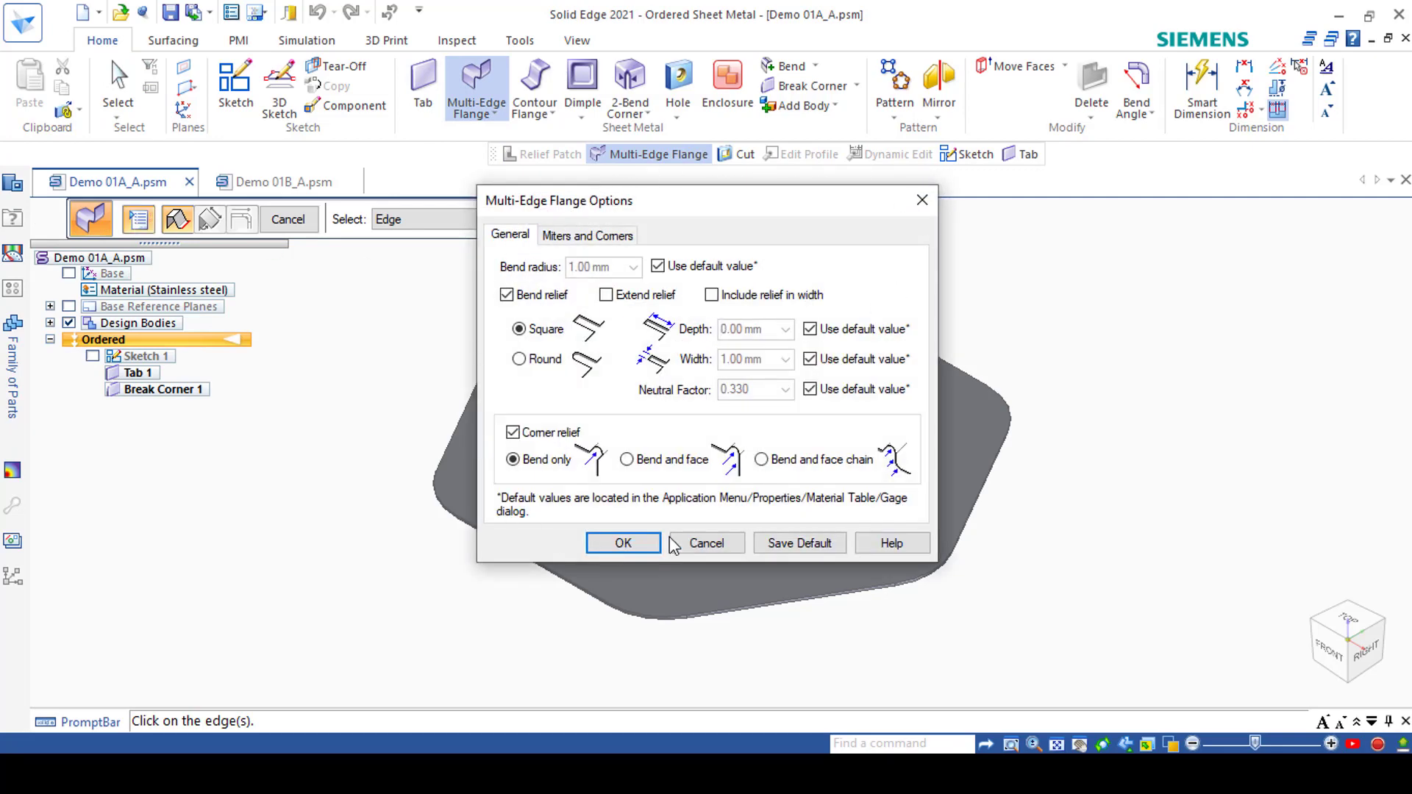
{"action": "left_click", "coordinate": [620, 238]}
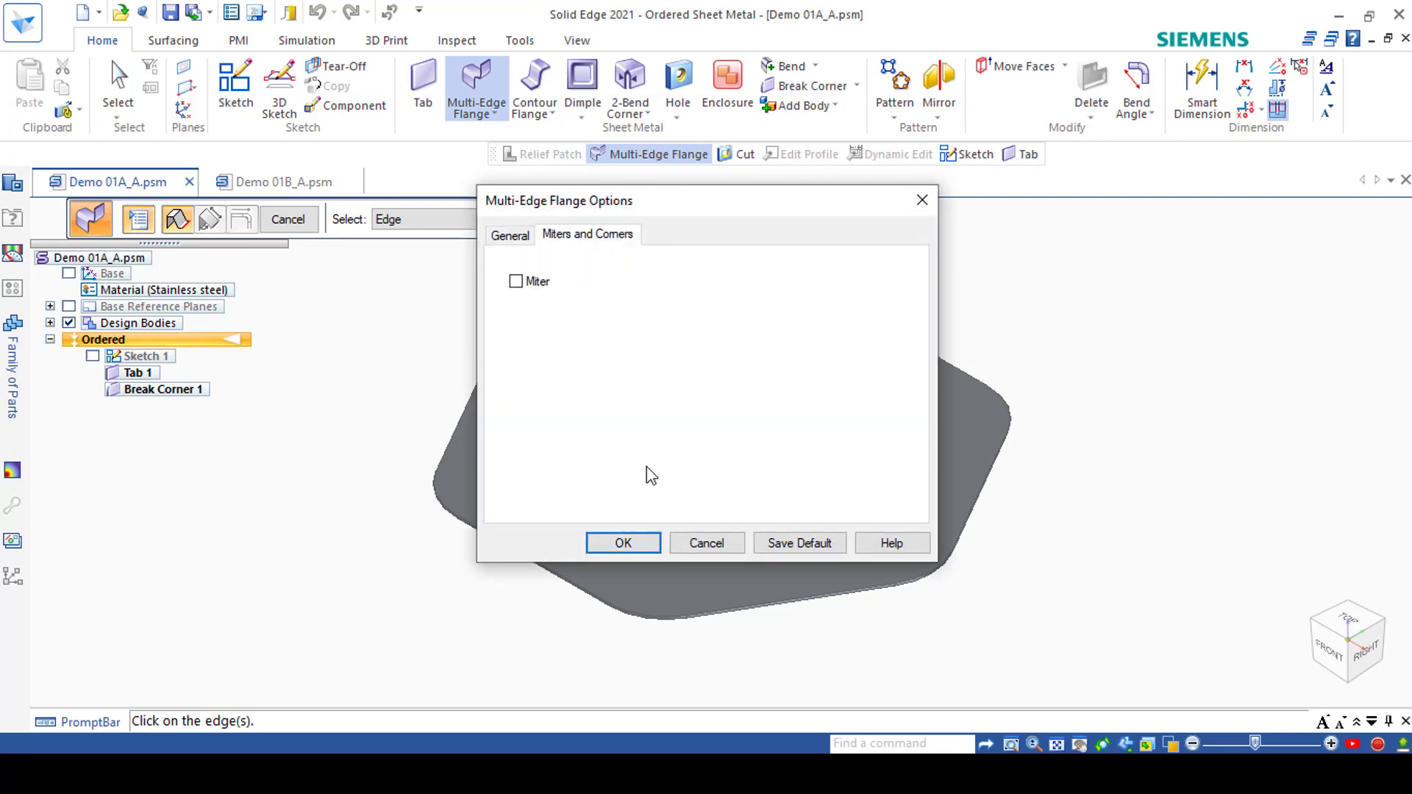
{"action": "left_click", "coordinate": [623, 542]}
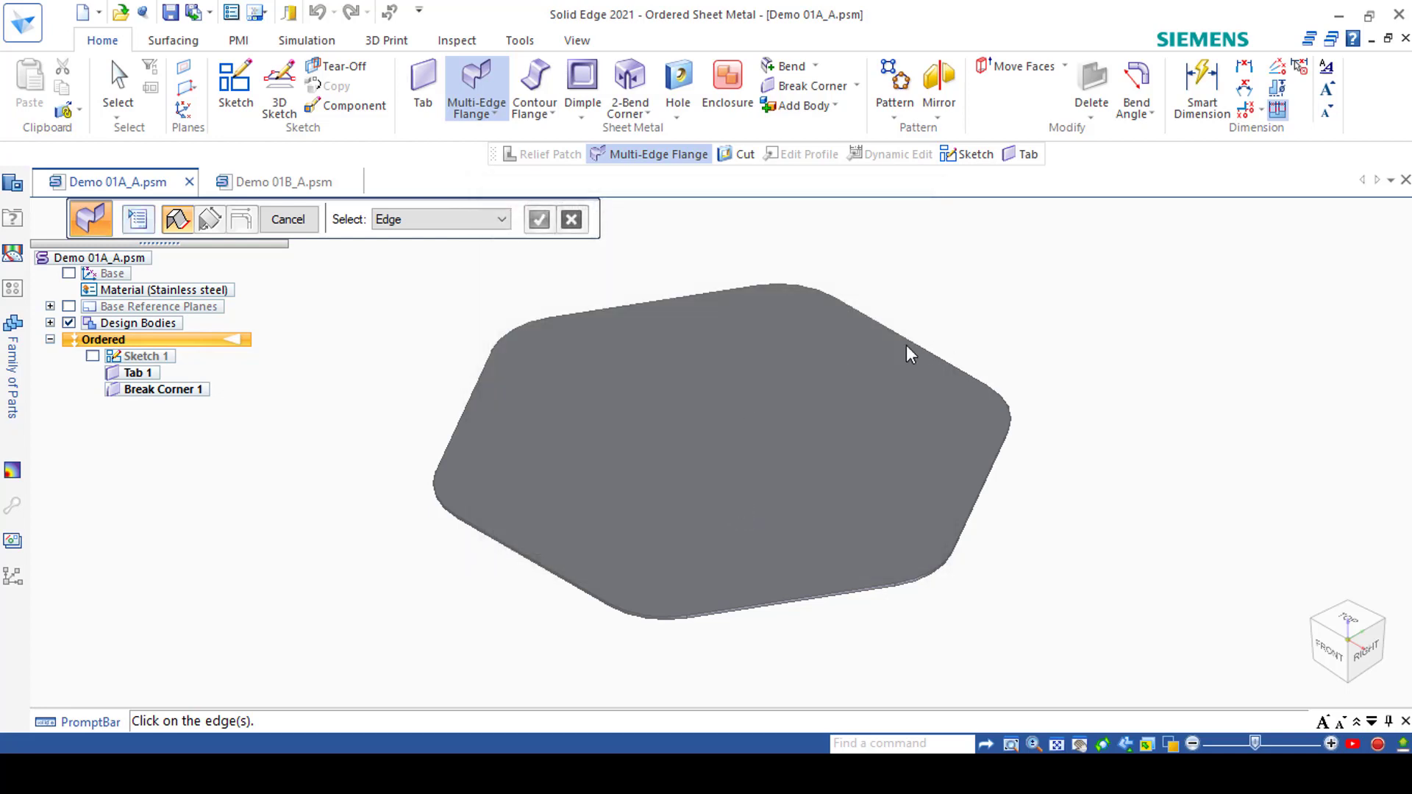
Choose all six straight edges of the hexagonal plate one by one, using single-edge selection, and accept them for the flange
{"action": "left_click", "coordinate": [475, 221]}
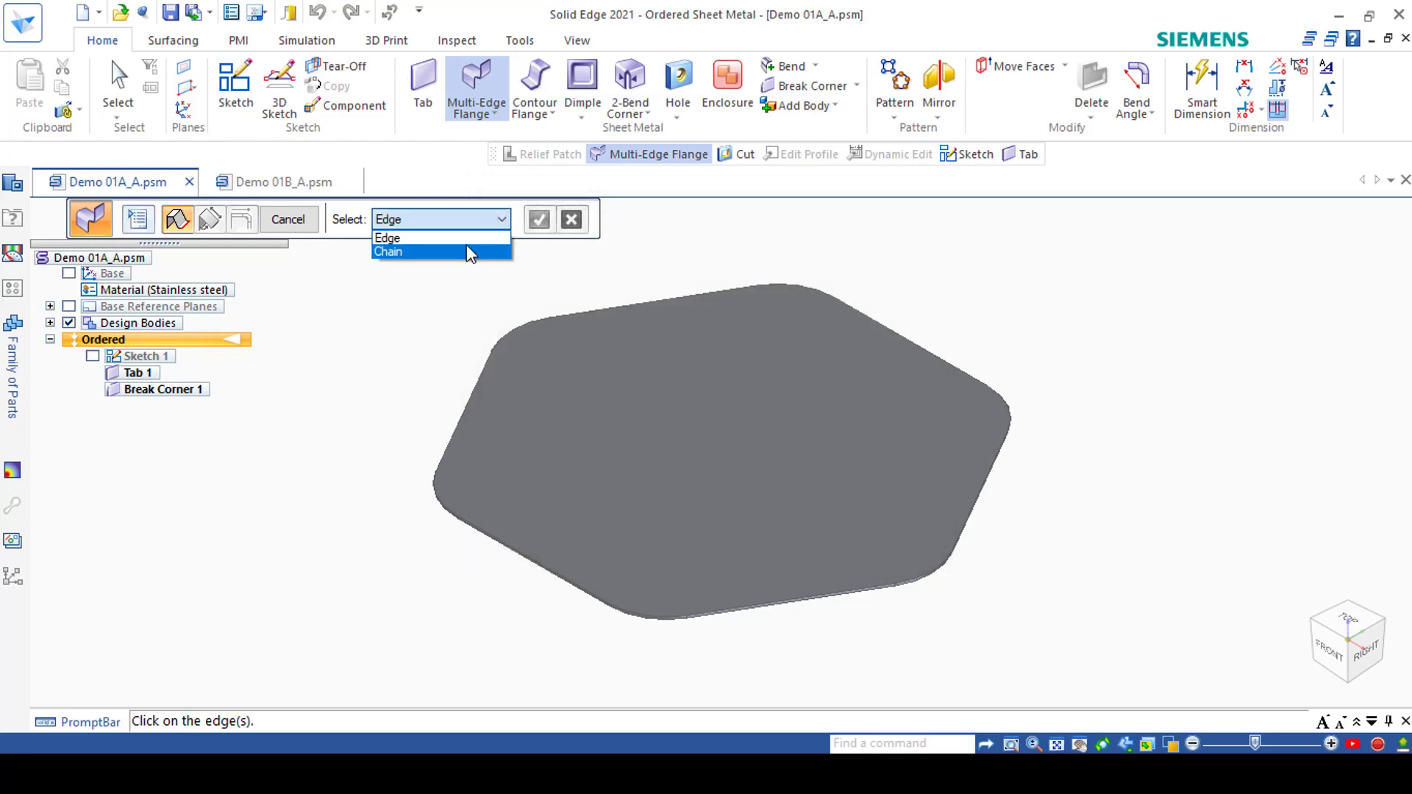
{"action": "left_click", "coordinate": [471, 239]}
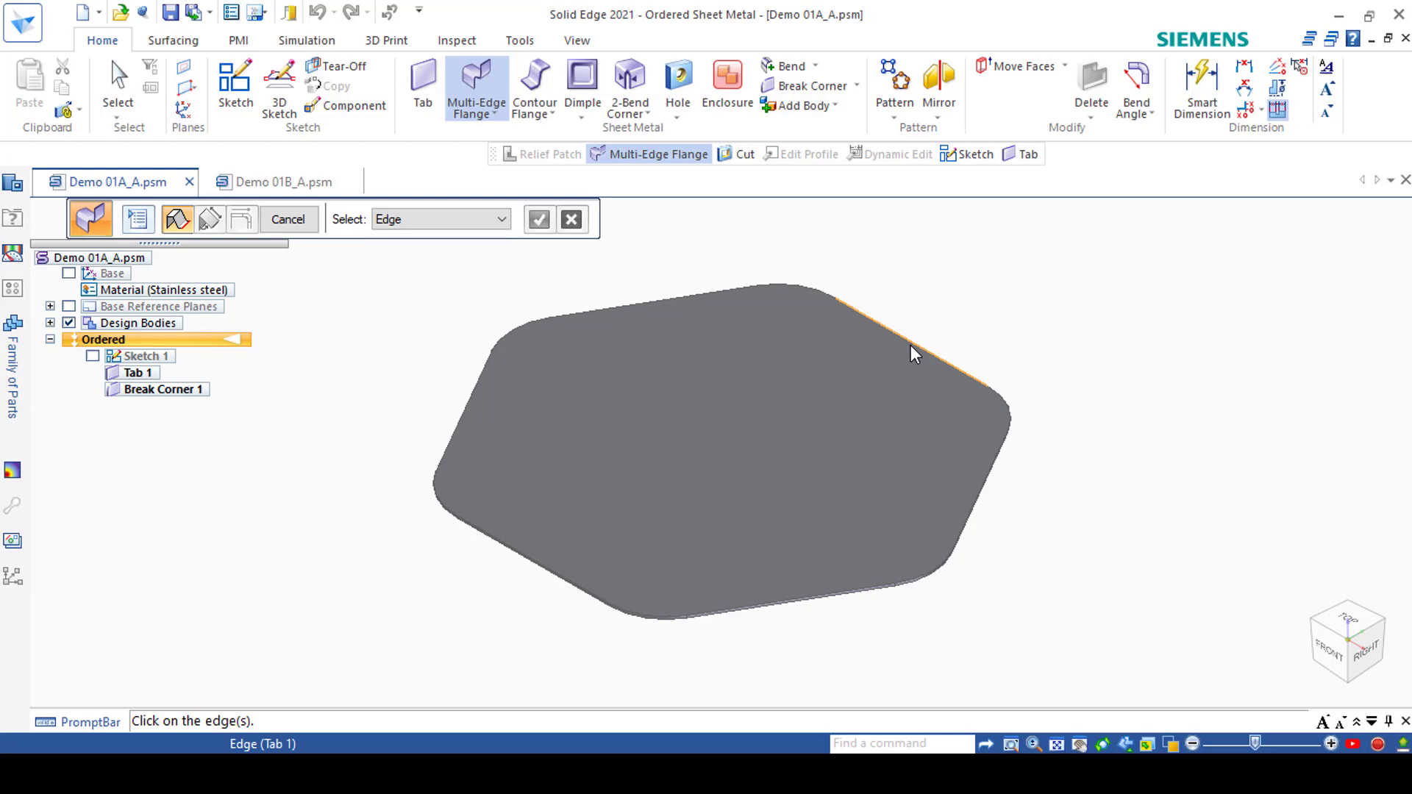
{"action": "scroll", "coordinate": [920, 347], "scroll_direction": "up", "scroll_amount": 2}
{"action": "middle_click_drag", "start_coordinate": [959, 364], "coordinate": [822, 413]}
{"action": "left_click", "coordinate": [947, 343]}
{"action": "left_click", "coordinate": [941, 519]}
{"action": "scroll", "coordinate": [1004, 436], "scroll_direction": "down", "scroll_amount": 2}
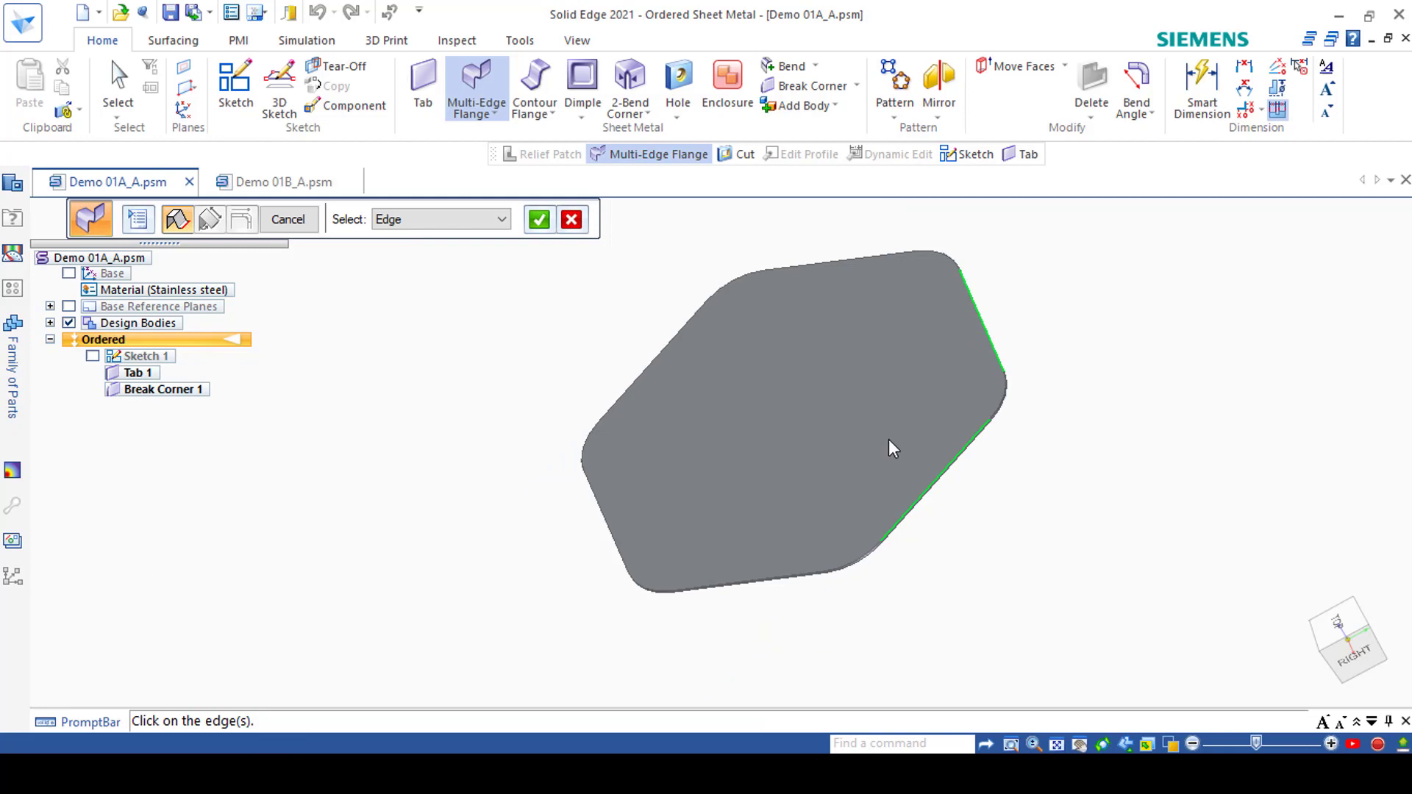
{"action": "left_click", "coordinate": [797, 582]}
{"action": "left_click", "coordinate": [607, 515]}
{"action": "left_click", "coordinate": [624, 390]}
{"action": "left_click", "coordinate": [799, 265]}
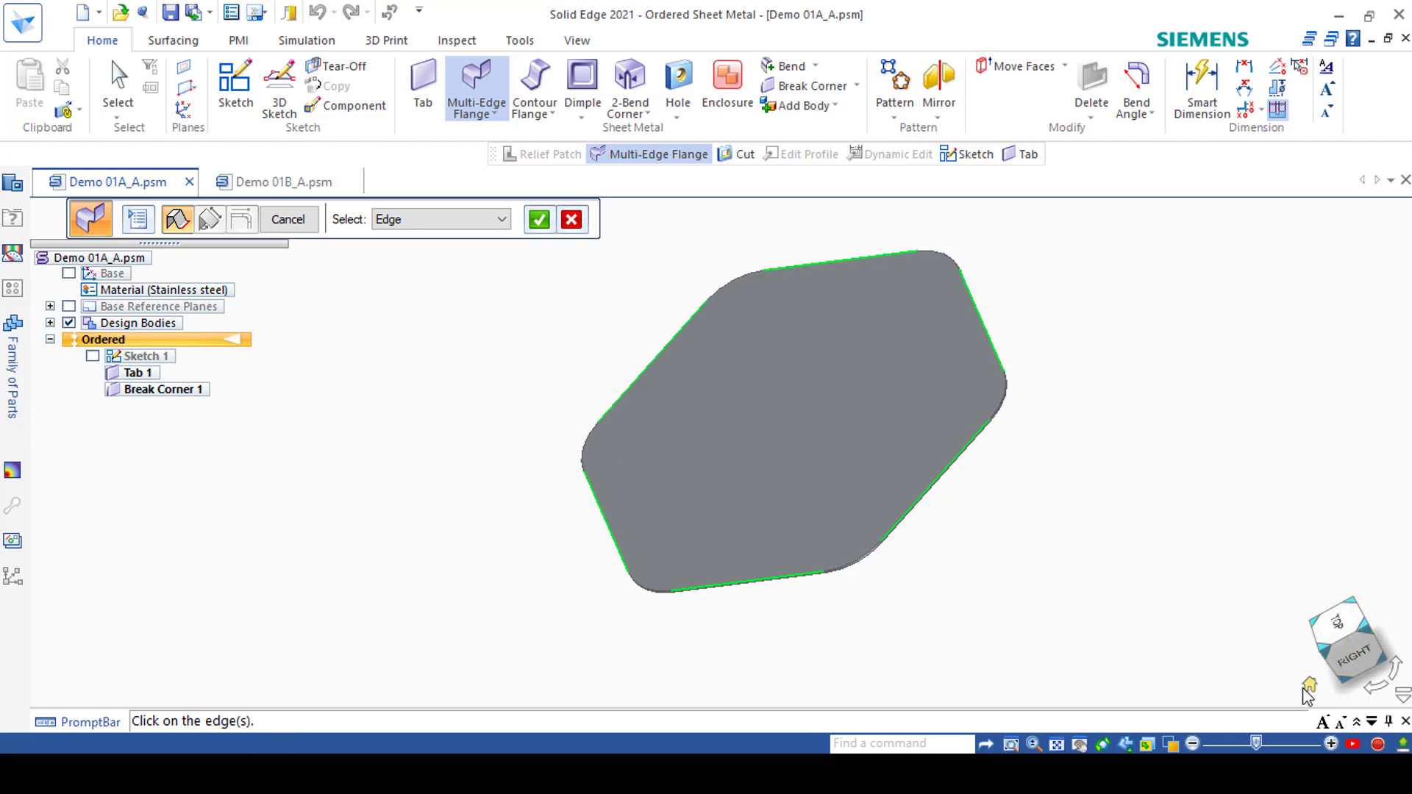
{"action": "left_click", "coordinate": [1307, 686]}
{"action": "right_click", "coordinate": [1101, 434]}
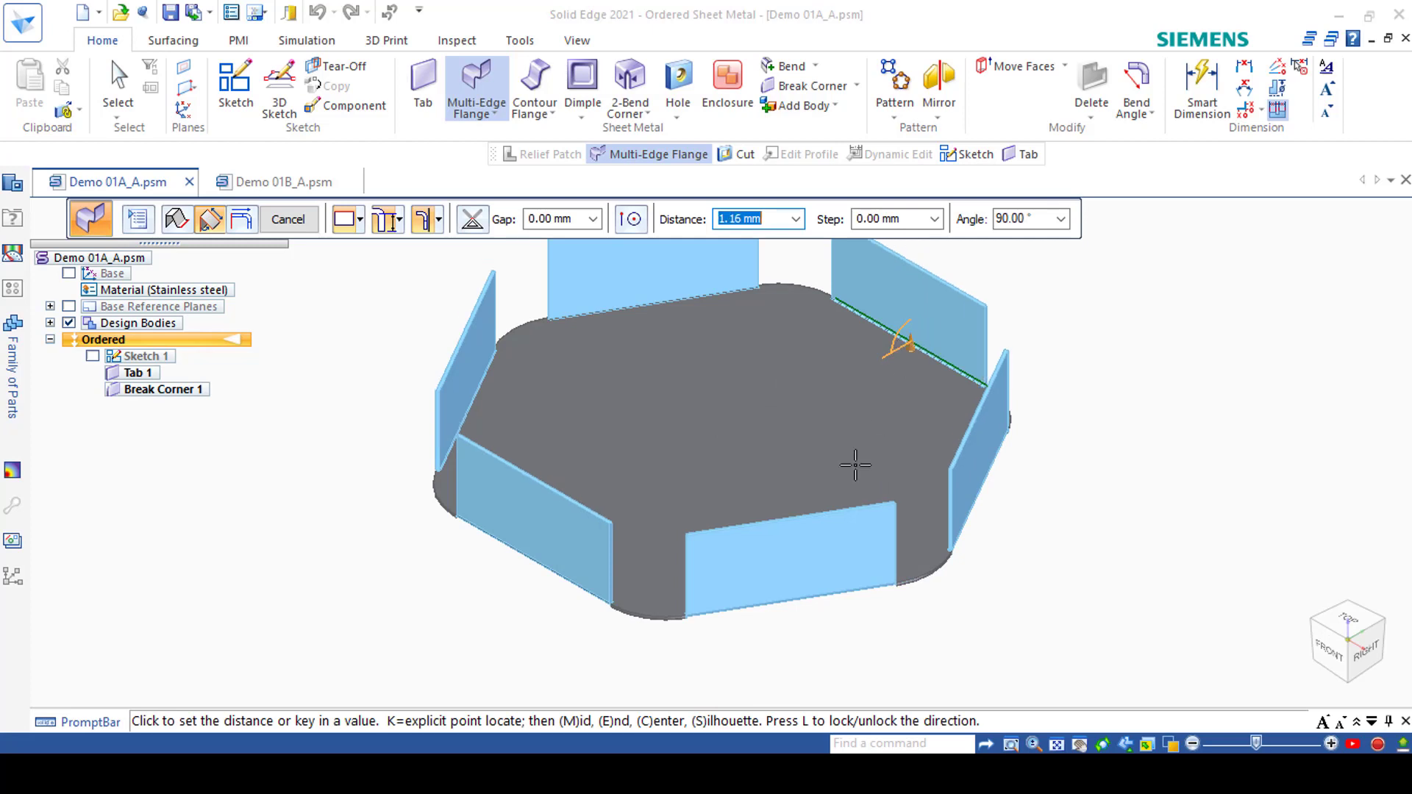
Create the six flanges upward from the plate with a distance of 180 mm and finish the feature
{"action": "scroll", "coordinate": [867, 483], "scroll_direction": "down", "scroll_amount": 3}
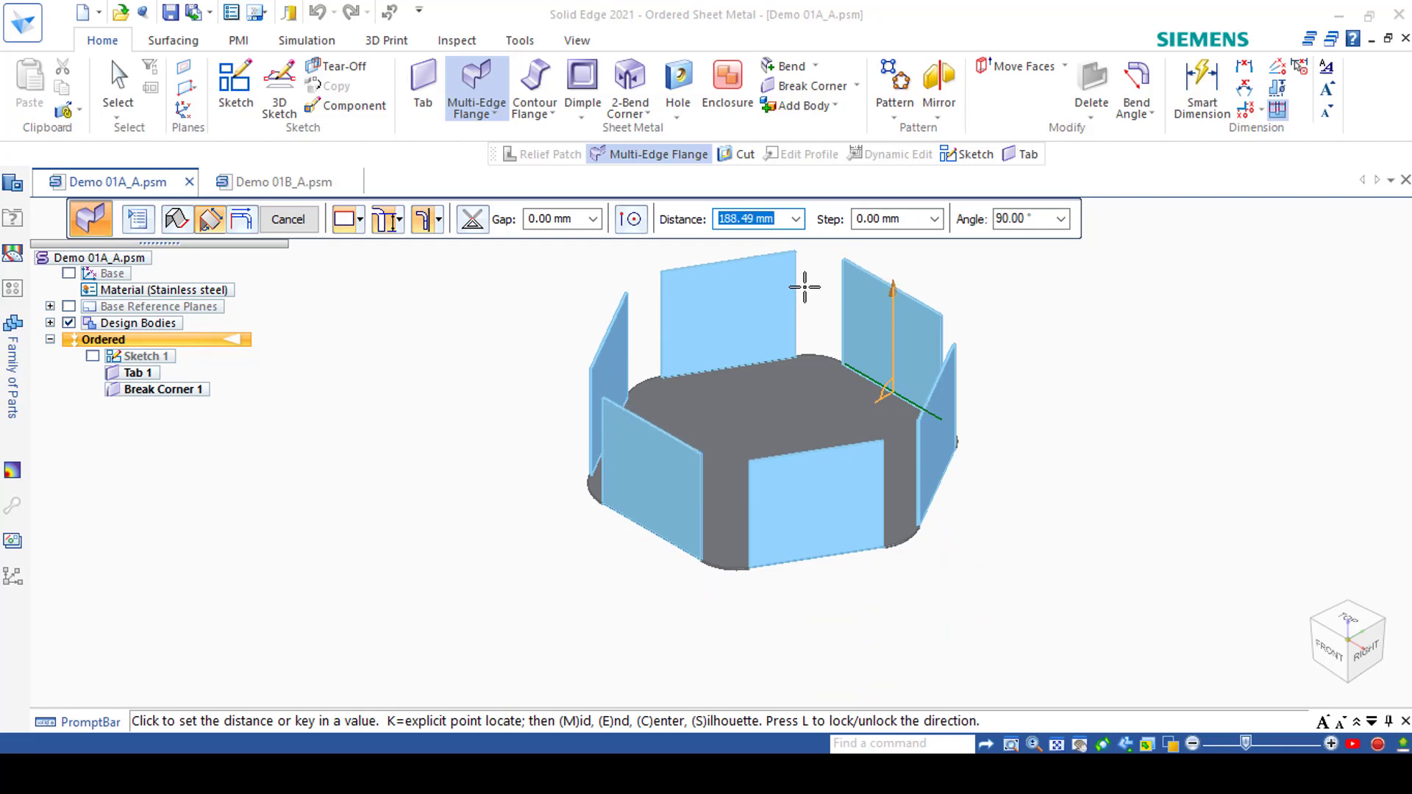
{"action": "type", "text": "180"}
{"action": "key", "text": "Tab"}
{"action": "left_click", "coordinate": [804, 287]}
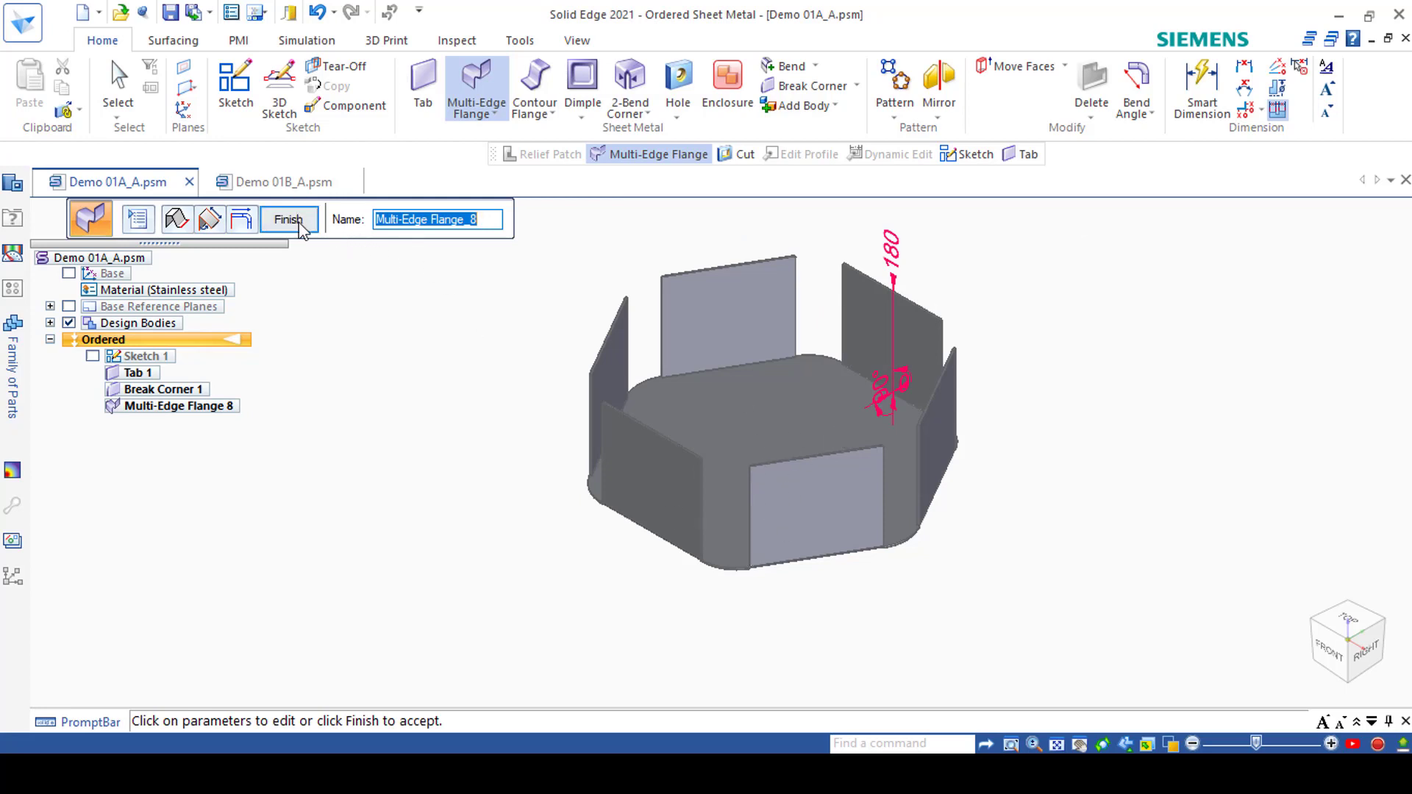
{"action": "left_click", "coordinate": [288, 219]}
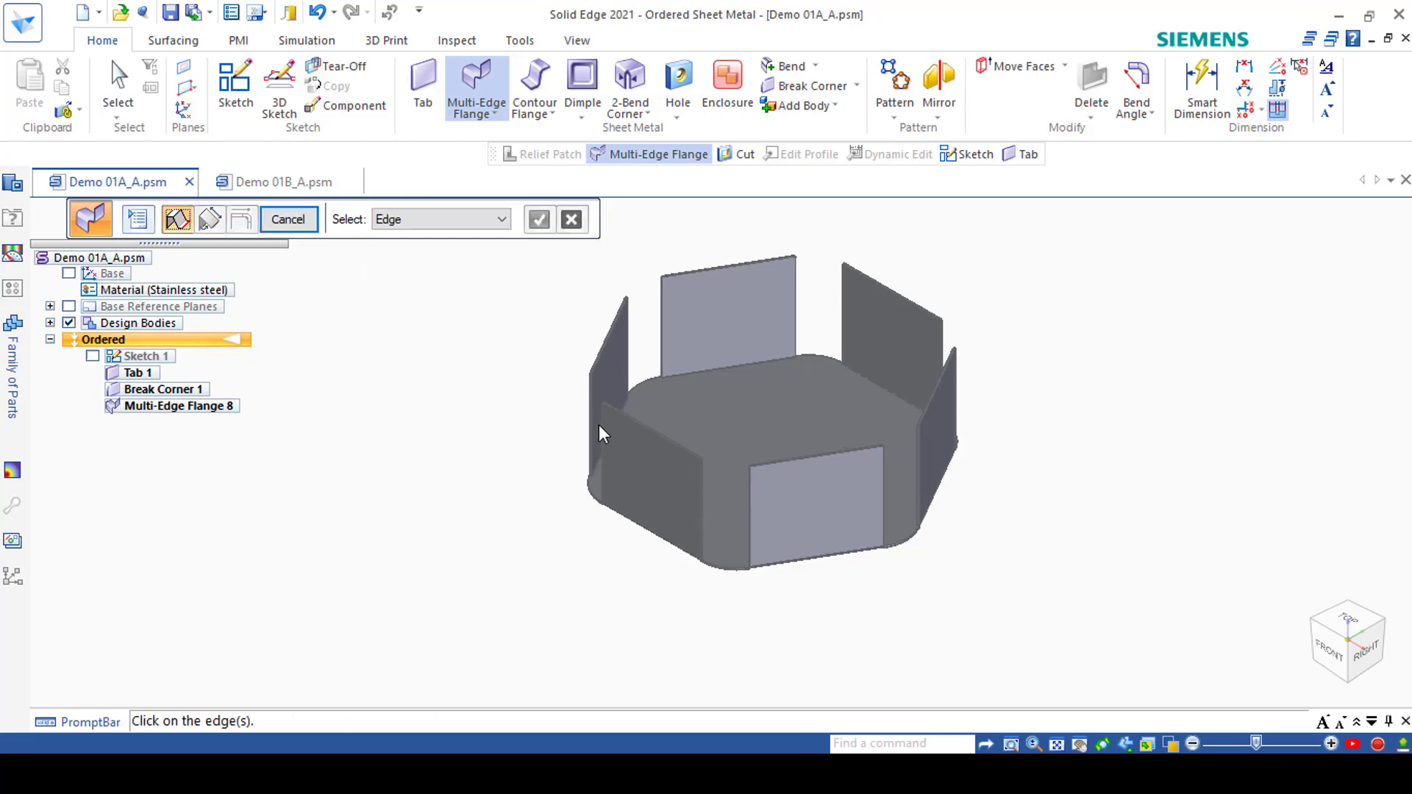
Choose the top edges of all six upright walls for a second multi-edge flange and accept the selection
{"action": "left_click", "coordinate": [607, 333]}
{"action": "left_click", "coordinate": [647, 423]}
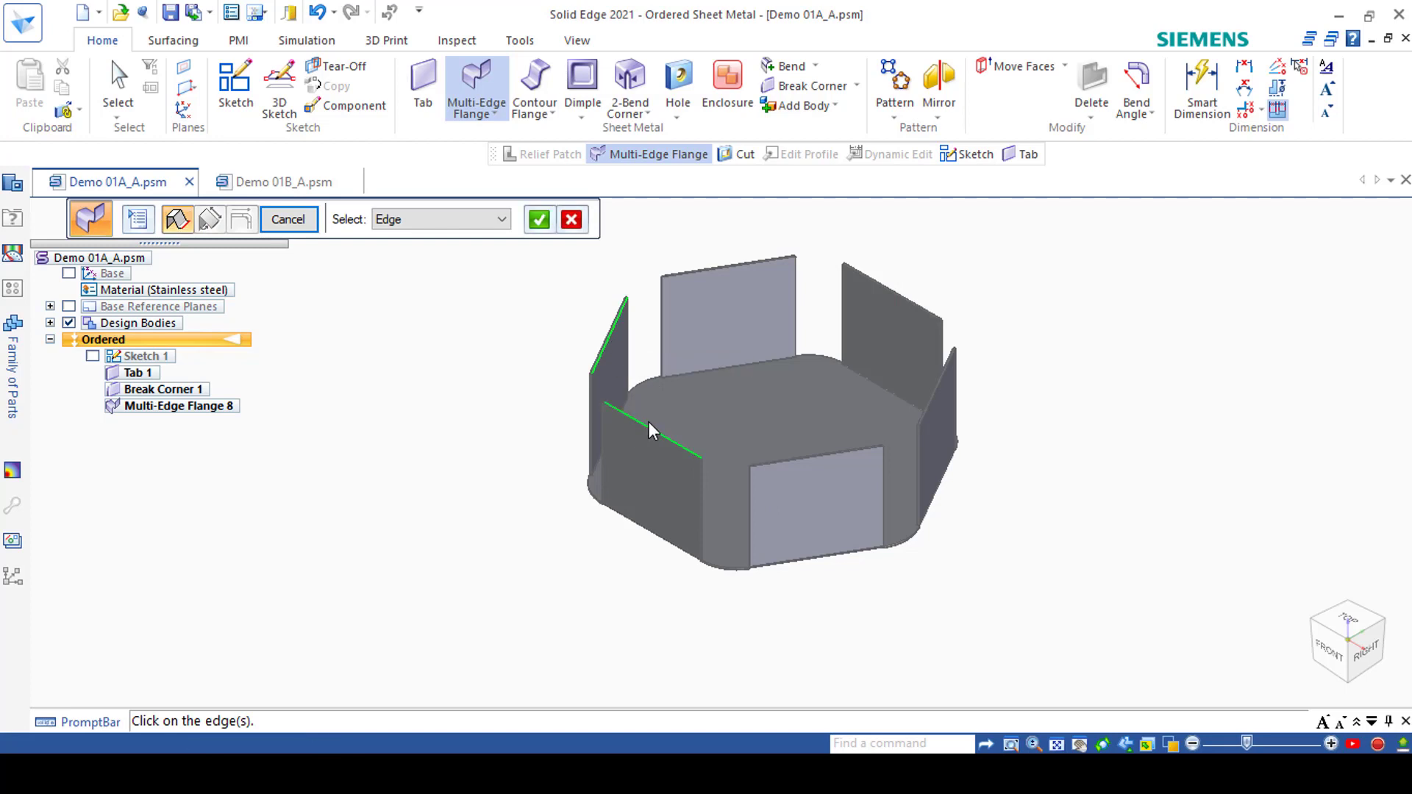
{"action": "left_click", "coordinate": [769, 457]}
{"action": "left_click", "coordinate": [934, 385]}
{"action": "left_click", "coordinate": [909, 304]}
{"action": "left_click", "coordinate": [765, 262]}
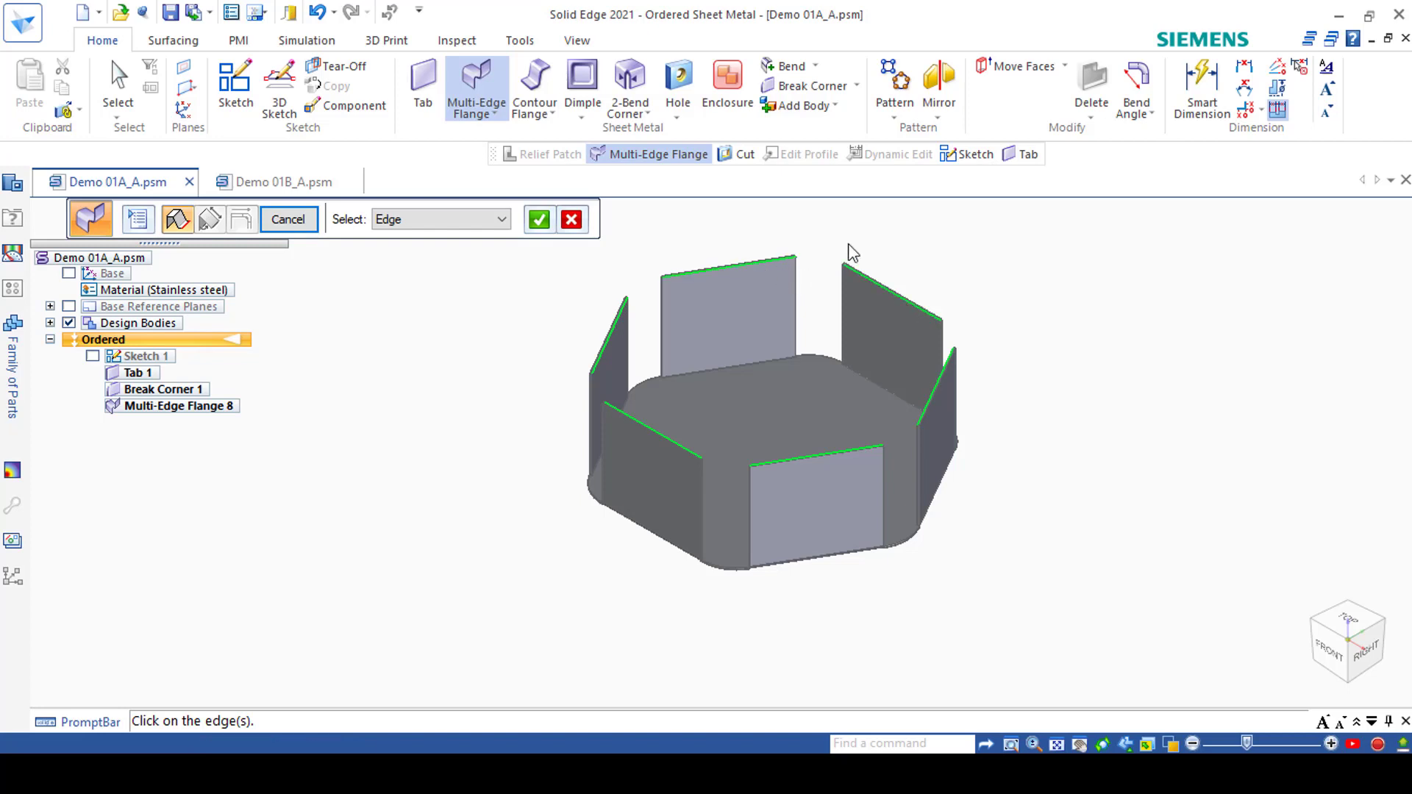
{"action": "right_click", "coordinate": [857, 238]}
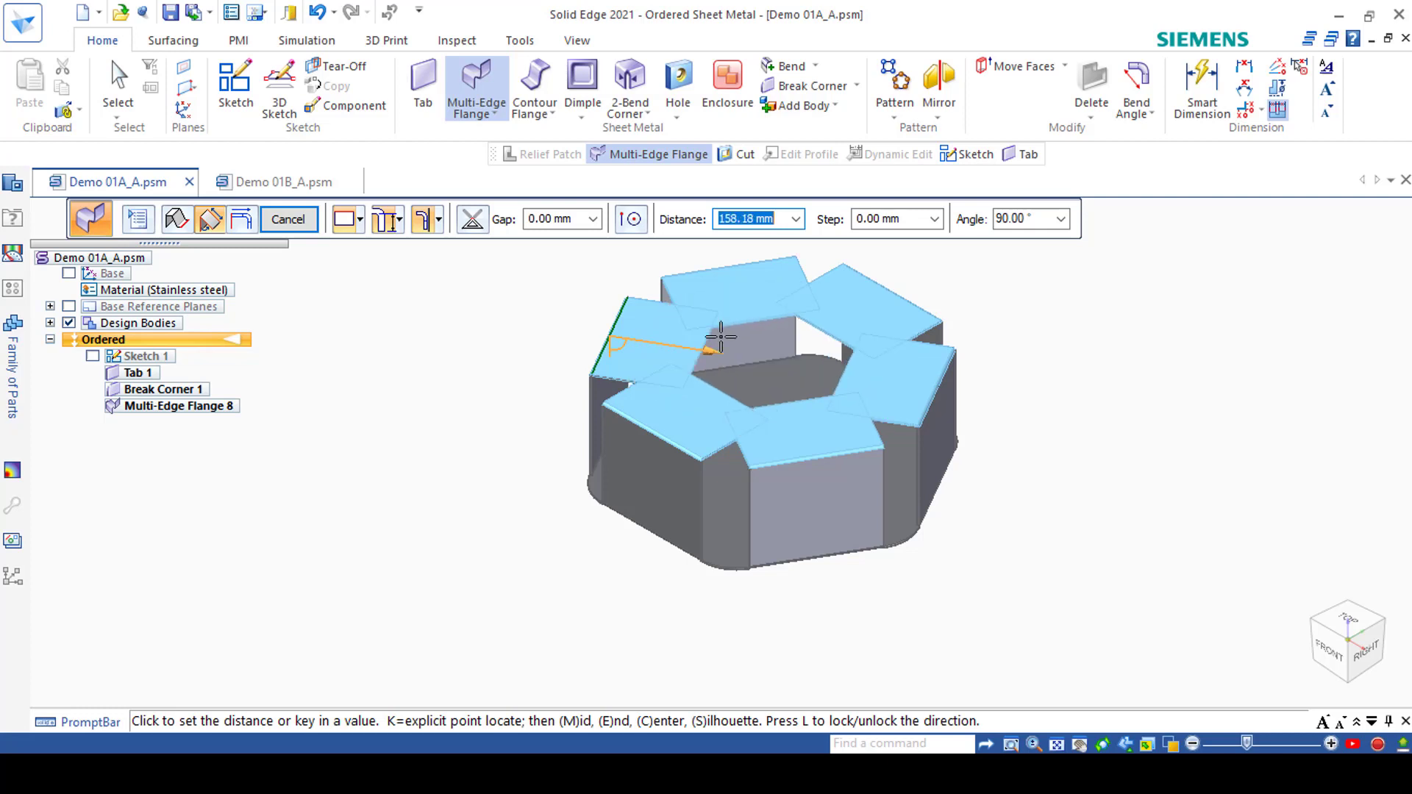
Turn on automatic trimming between the overlapping inward flanges and set the gap to 5 mm
{"action": "left_click", "coordinate": [473, 220]}
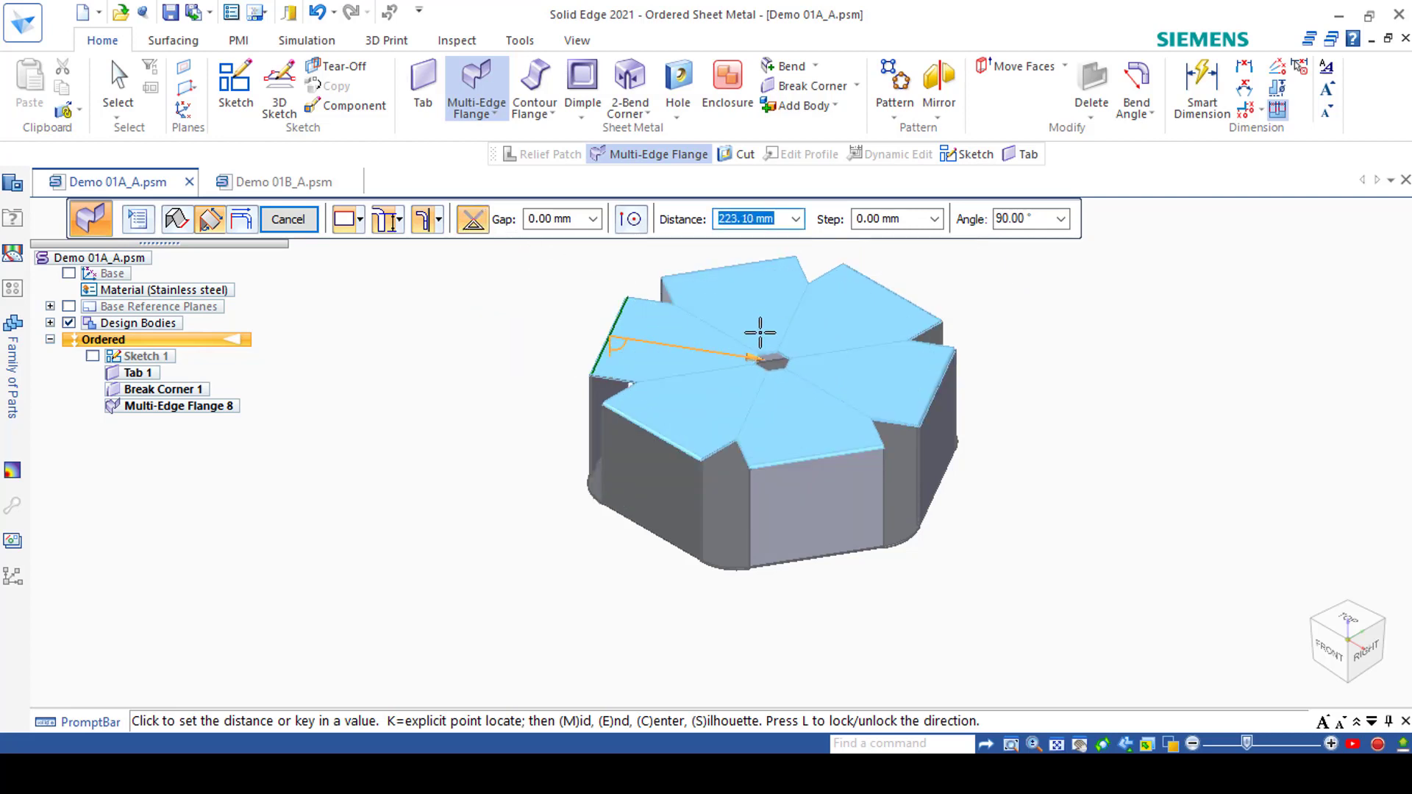
{"action": "left_click", "coordinate": [558, 223]}
{"action": "type", "text": "5"}
{"action": "key", "text": "Return"}
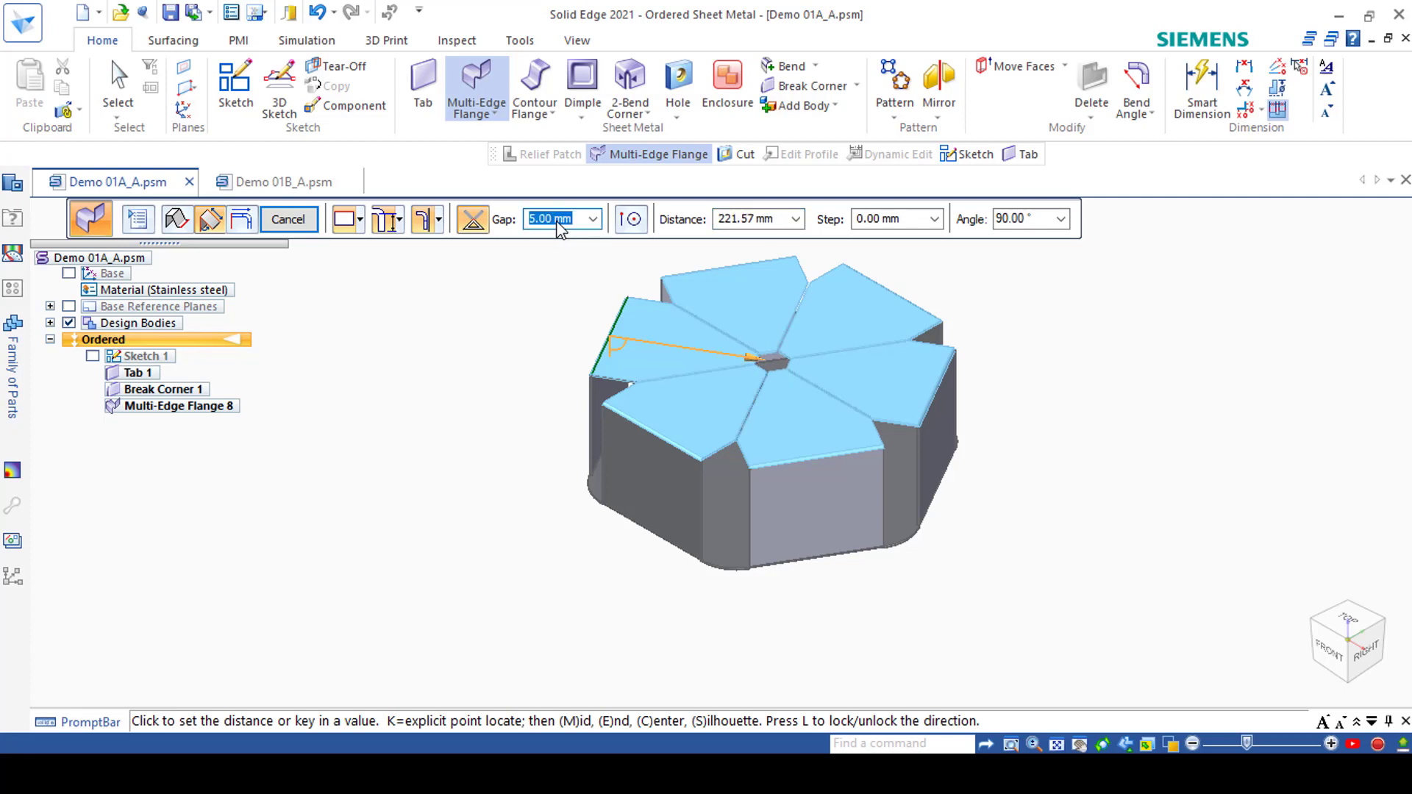
{"action": "key", "text": "Tab"}
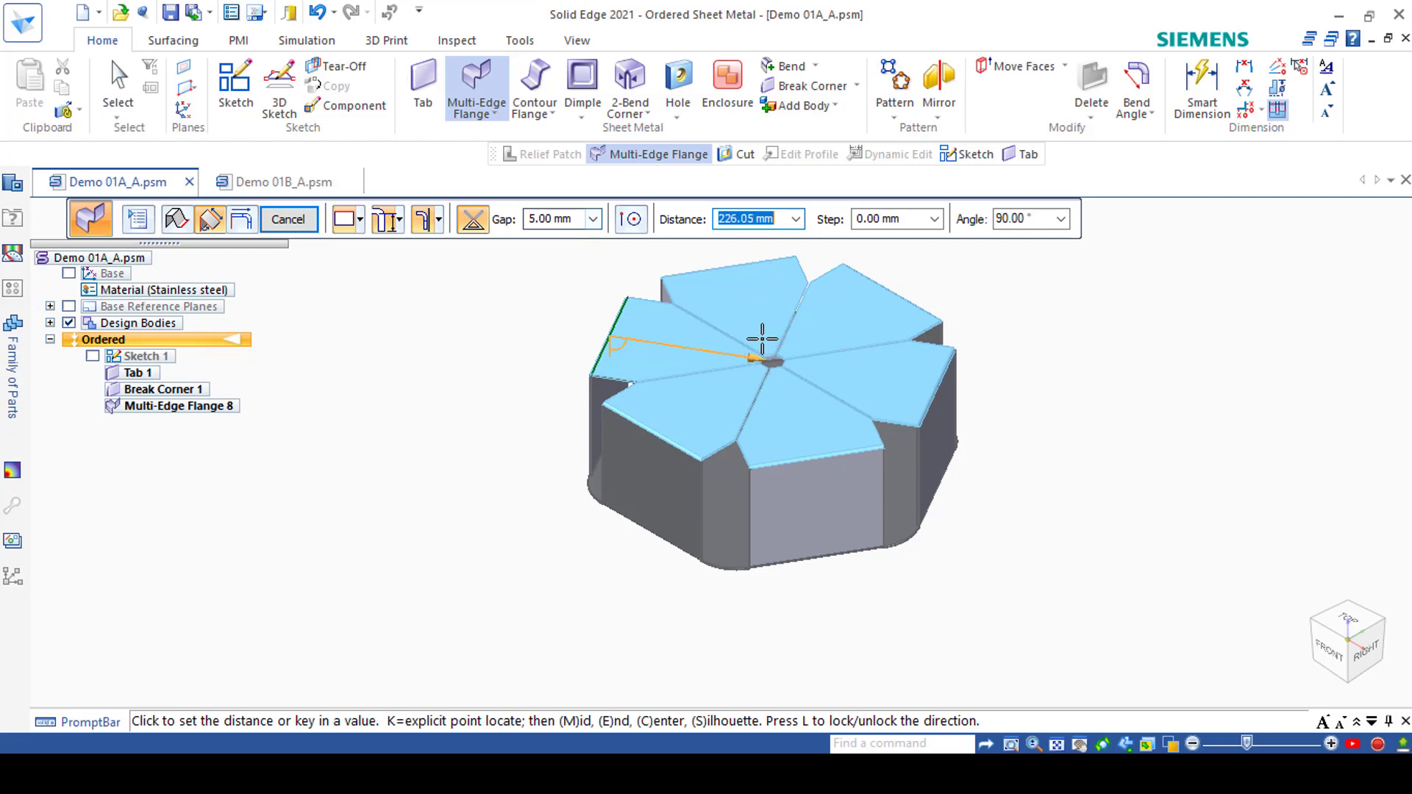
Place the inward flanges with a distance of about 226 mm toward the center, finish the feature and inspect the part
{"action": "left_click", "coordinate": [762, 340]}
{"action": "left_click", "coordinate": [758, 338]}
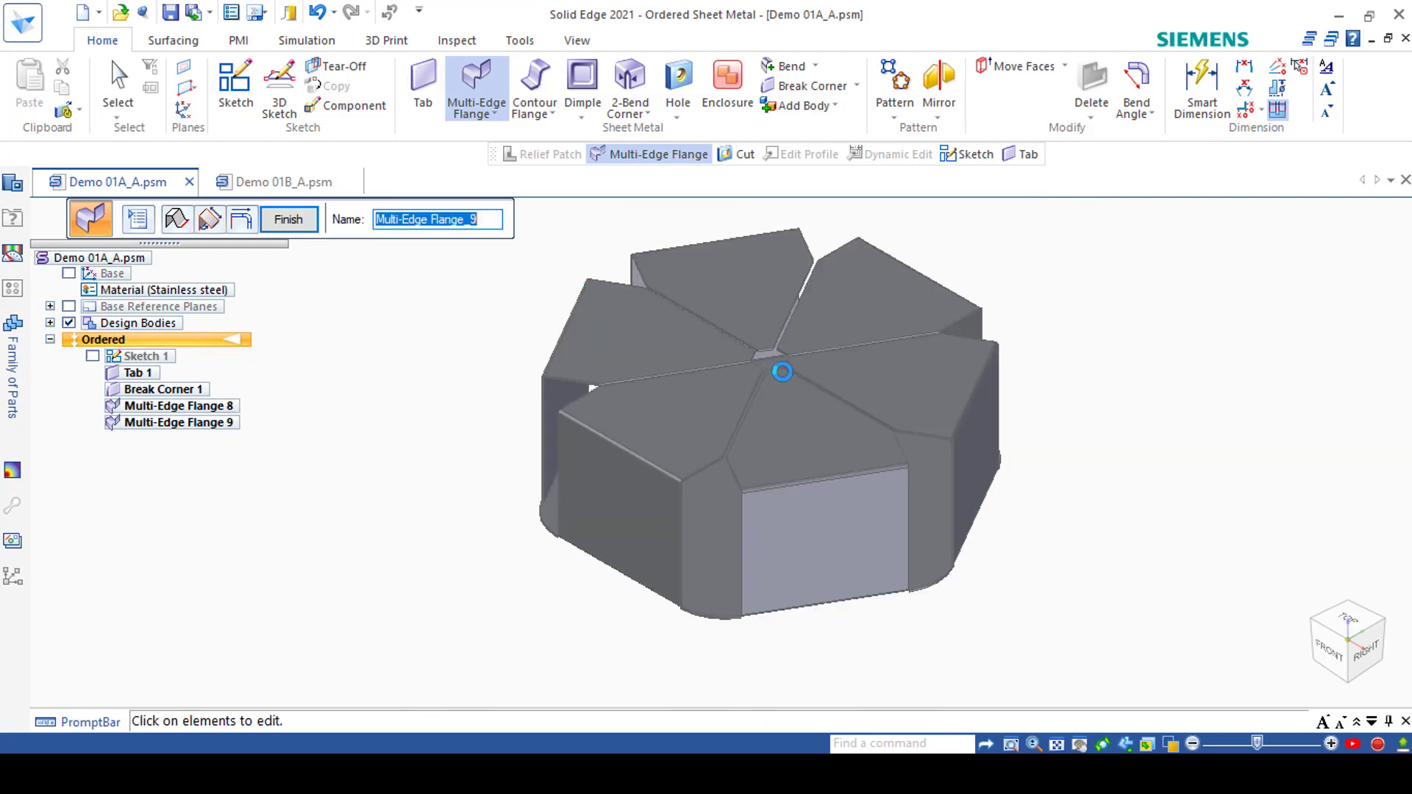
{"action": "scroll", "coordinate": [776, 403], "scroll_direction": "up", "scroll_amount": 2}
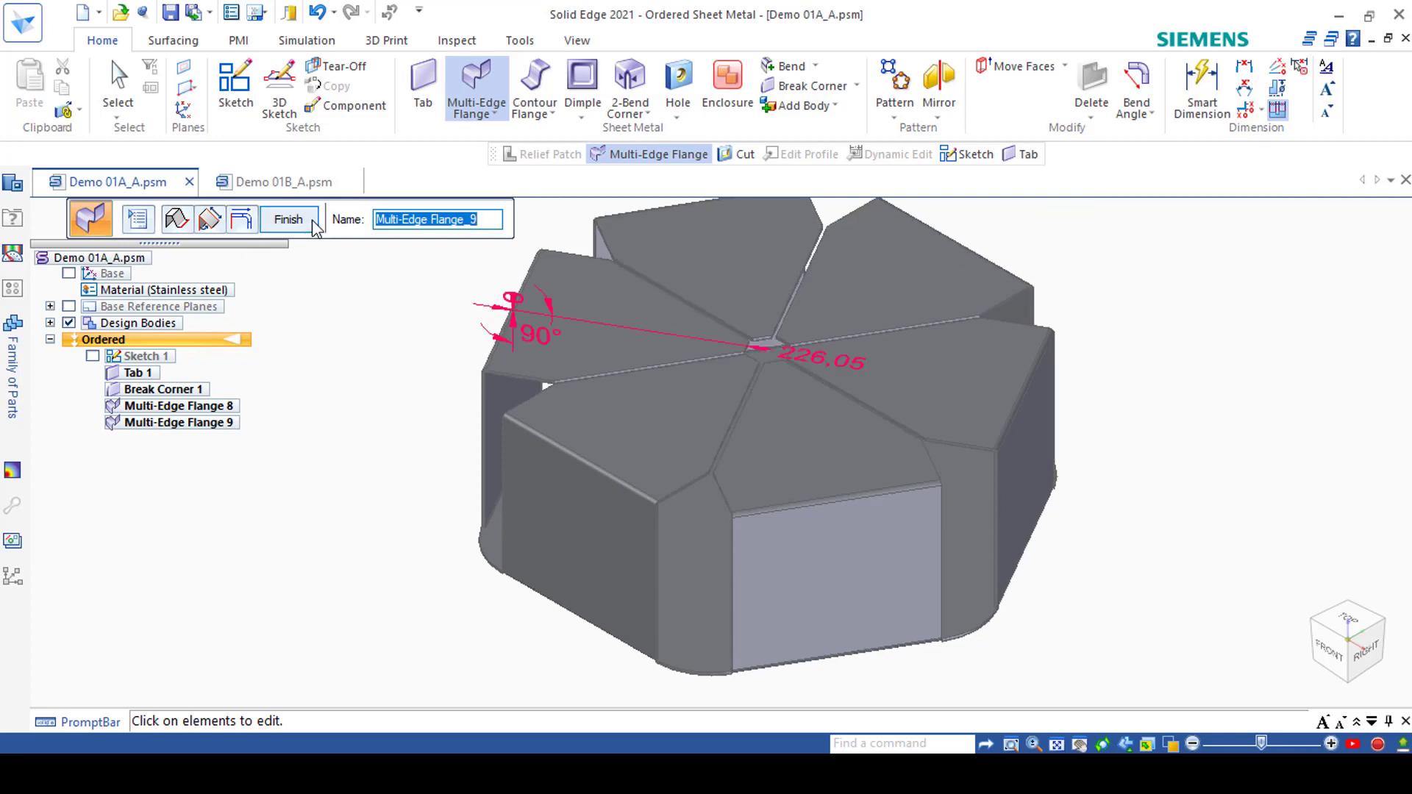
{"action": "left_click", "coordinate": [290, 221]}
{"action": "left_click", "coordinate": [293, 229]}
{"action": "middle_click_drag", "start_coordinate": [1223, 514], "coordinate": [1175, 458]}
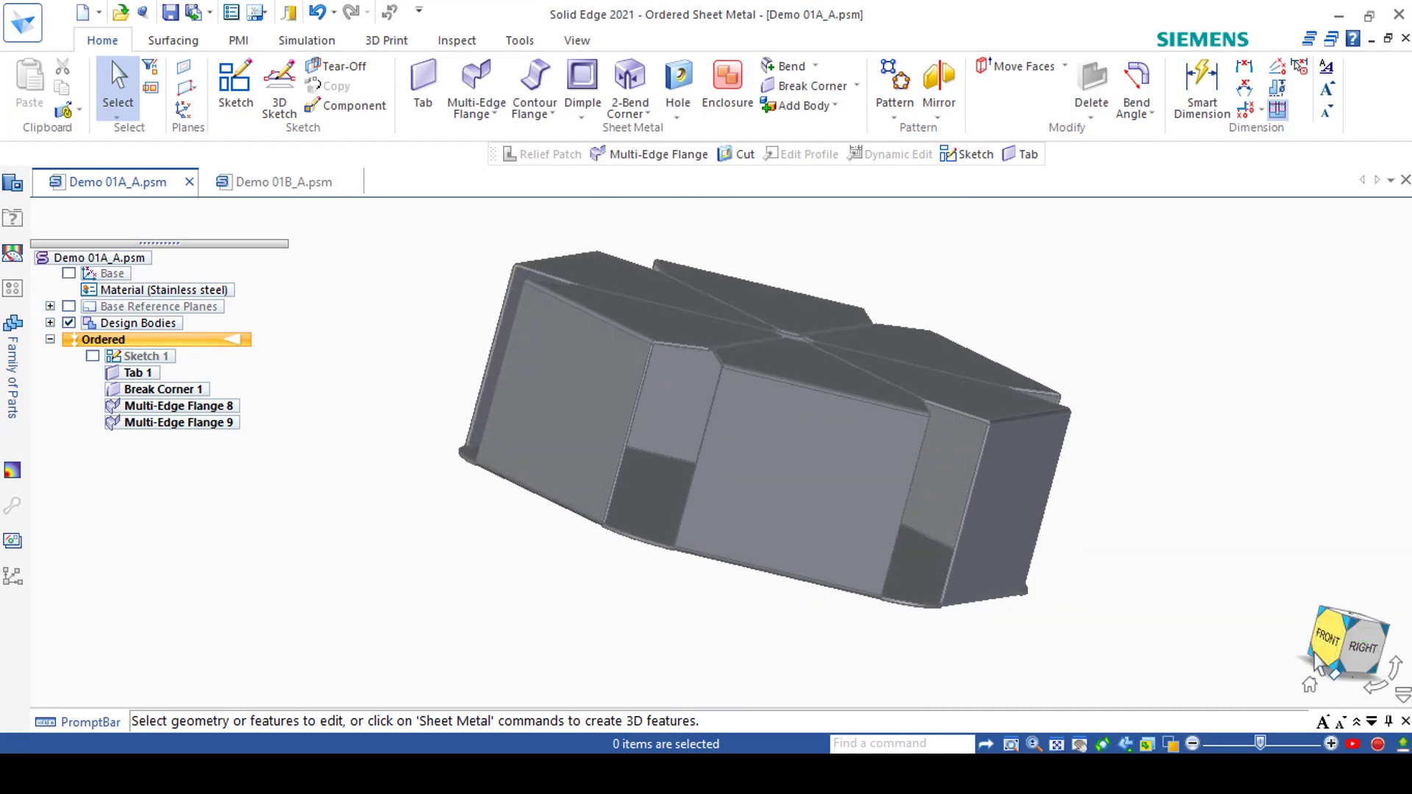
{"action": "left_click", "coordinate": [1348, 637]}
Switch to Demo 01B_A.psm and choose all four edges of its plate for a multi-edge flange
{"action": "left_click", "coordinate": [284, 183]}
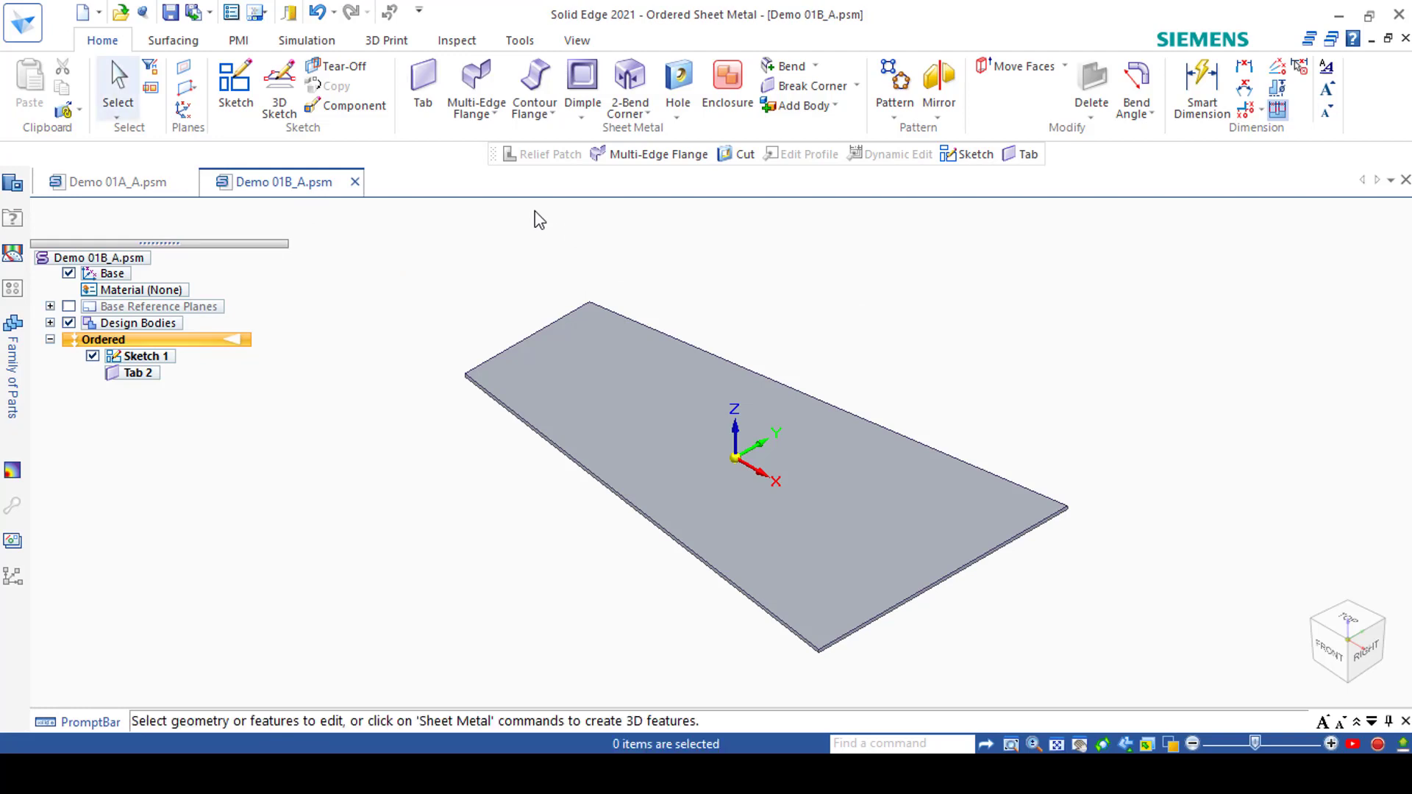
{"action": "left_click", "coordinate": [477, 84]}
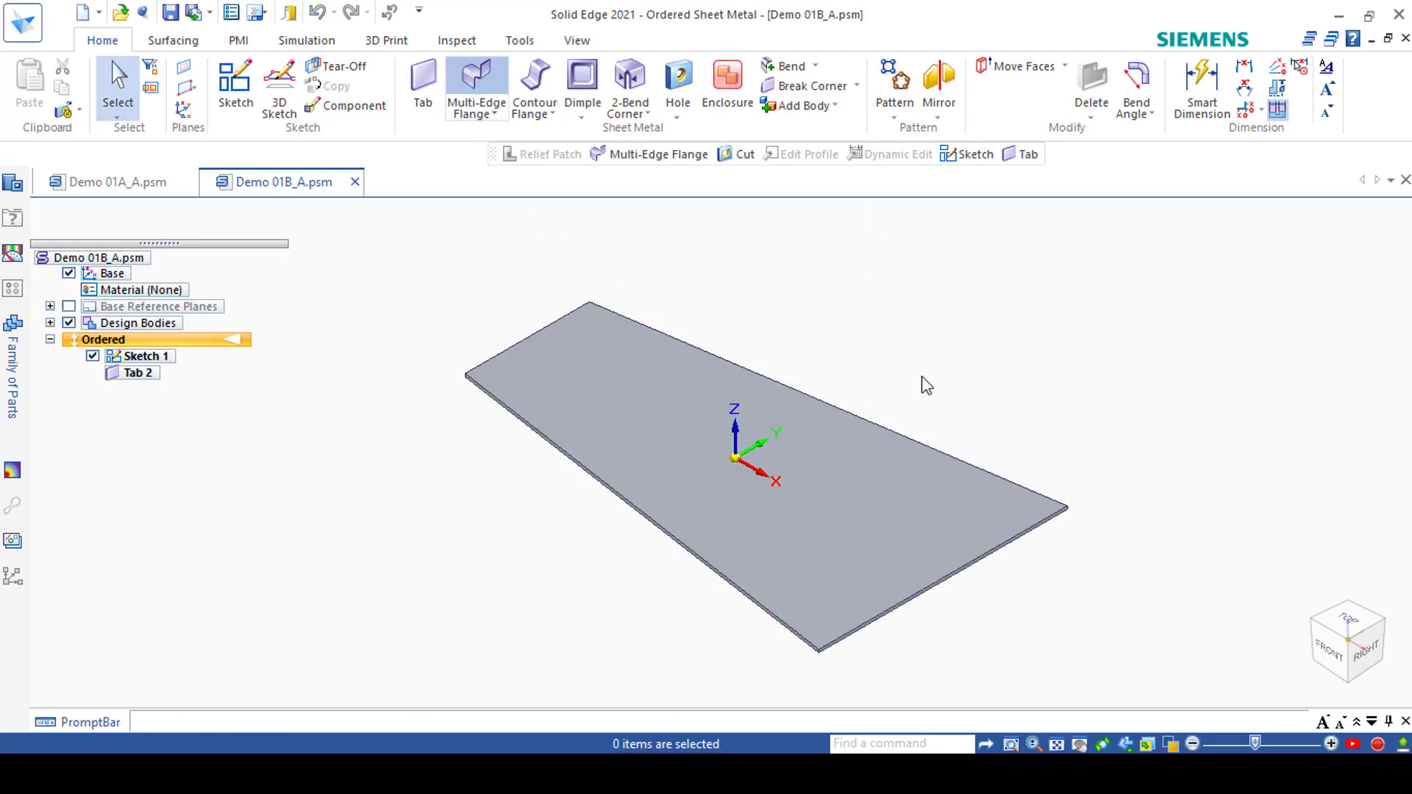
{"action": "left_click", "coordinate": [829, 406]}
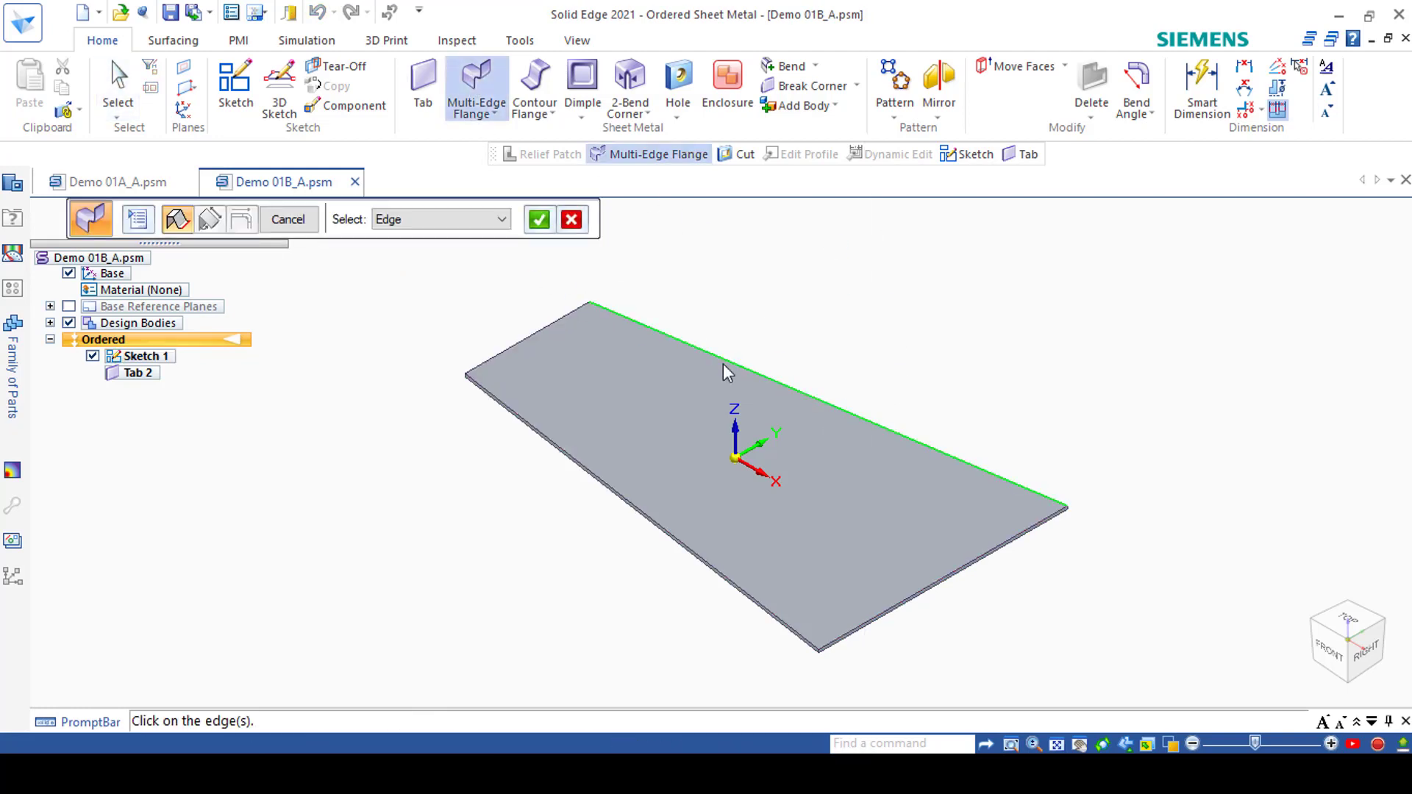
{"action": "left_click", "coordinate": [547, 328]}
{"action": "left_click", "coordinate": [525, 422]}
{"action": "left_click", "coordinate": [1013, 536]}
{"action": "right_click", "coordinate": [974, 395]}
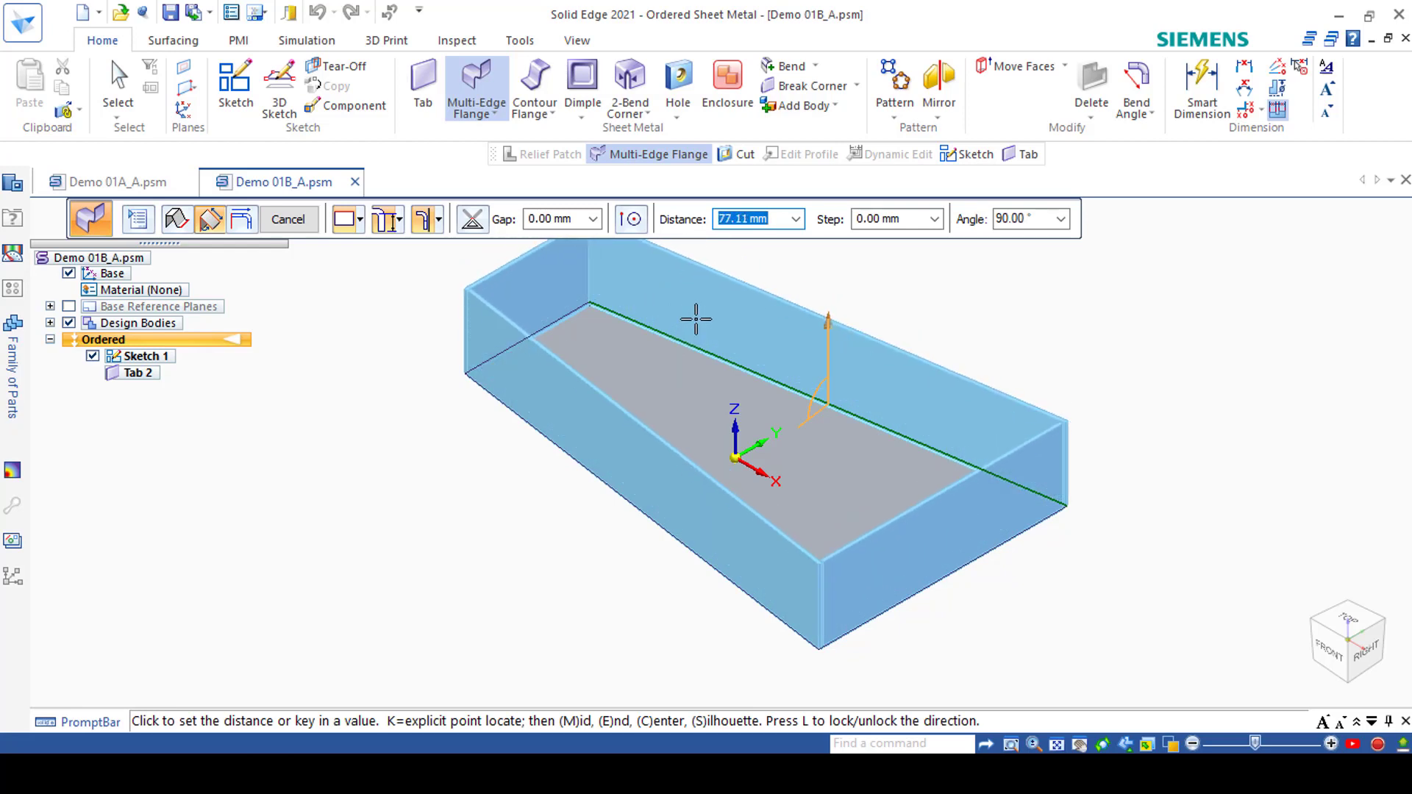
Set the bend angle of the four flanges to 120°
{"action": "key", "text": "Tab"}
{"action": "key", "text": "Tab"}
{"action": "type", "text": "120"}
{"action": "key", "text": "Return"}
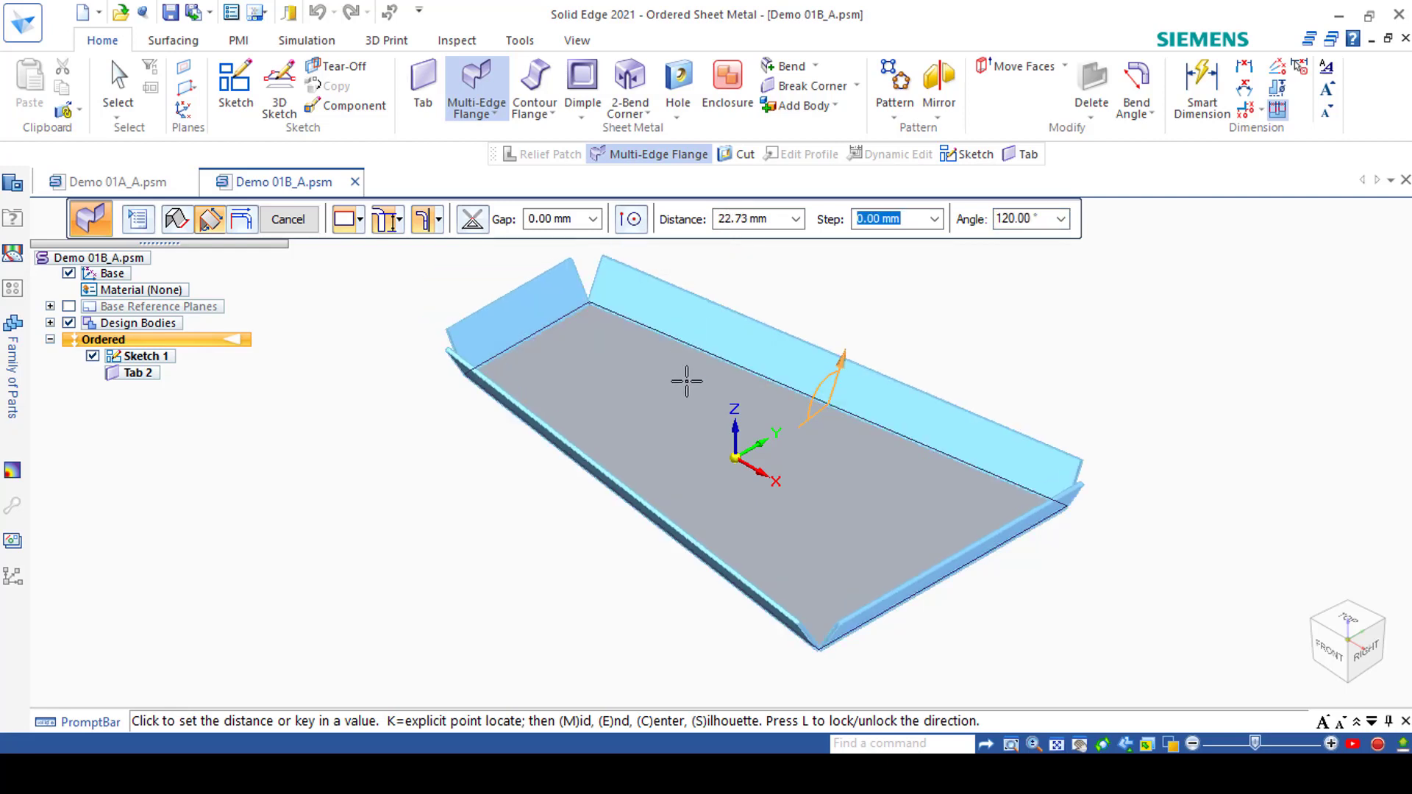
{"action": "scroll", "coordinate": [687, 386], "scroll_direction": "down", "scroll_amount": 2}
{"action": "middle_click_drag", "start_coordinate": [903, 573], "coordinate": [955, 632], "text": "shift"}
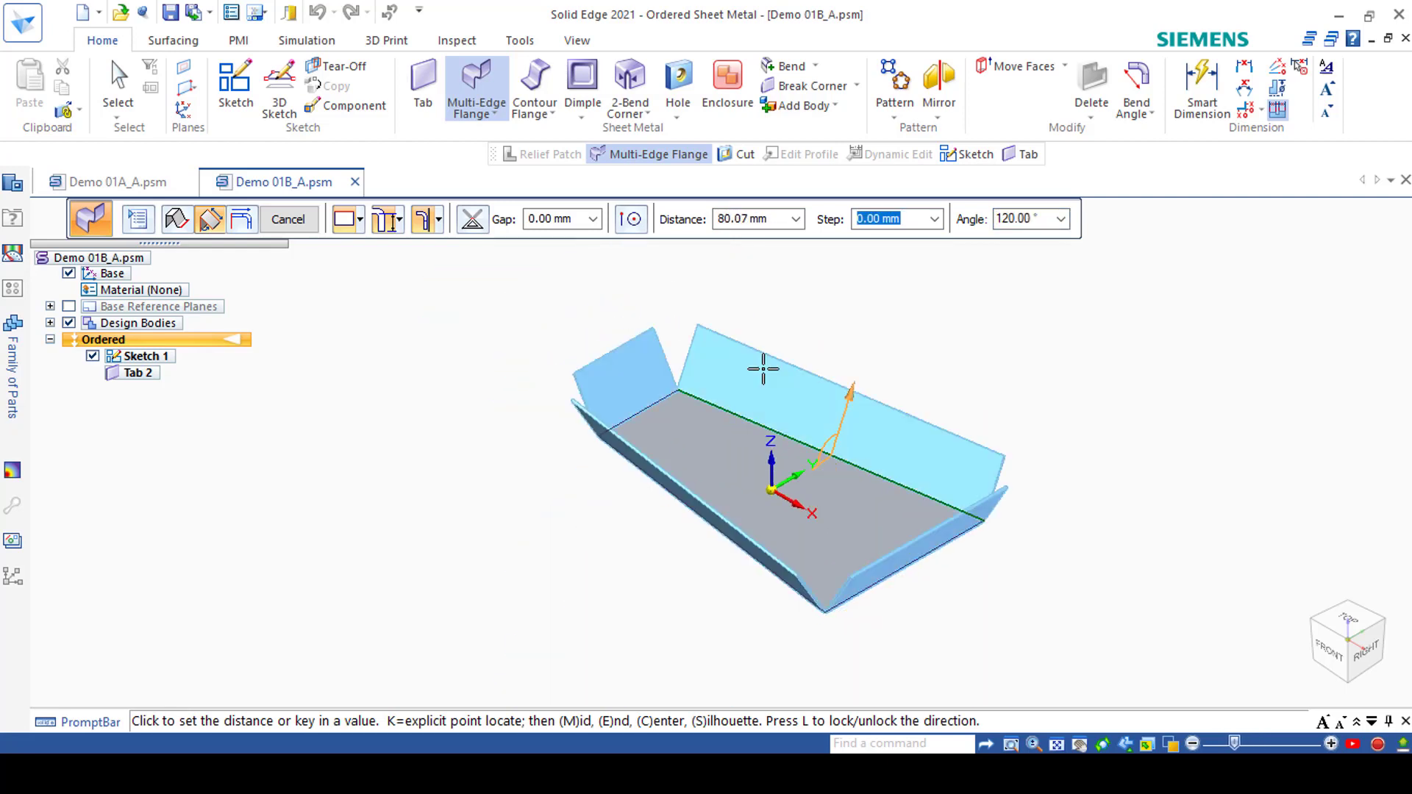
Enable the Miter option for the four flanges and place them upward with a distance of about 112 mm
{"action": "left_click", "coordinate": [138, 218]}
{"action": "left_click", "coordinate": [589, 235]}
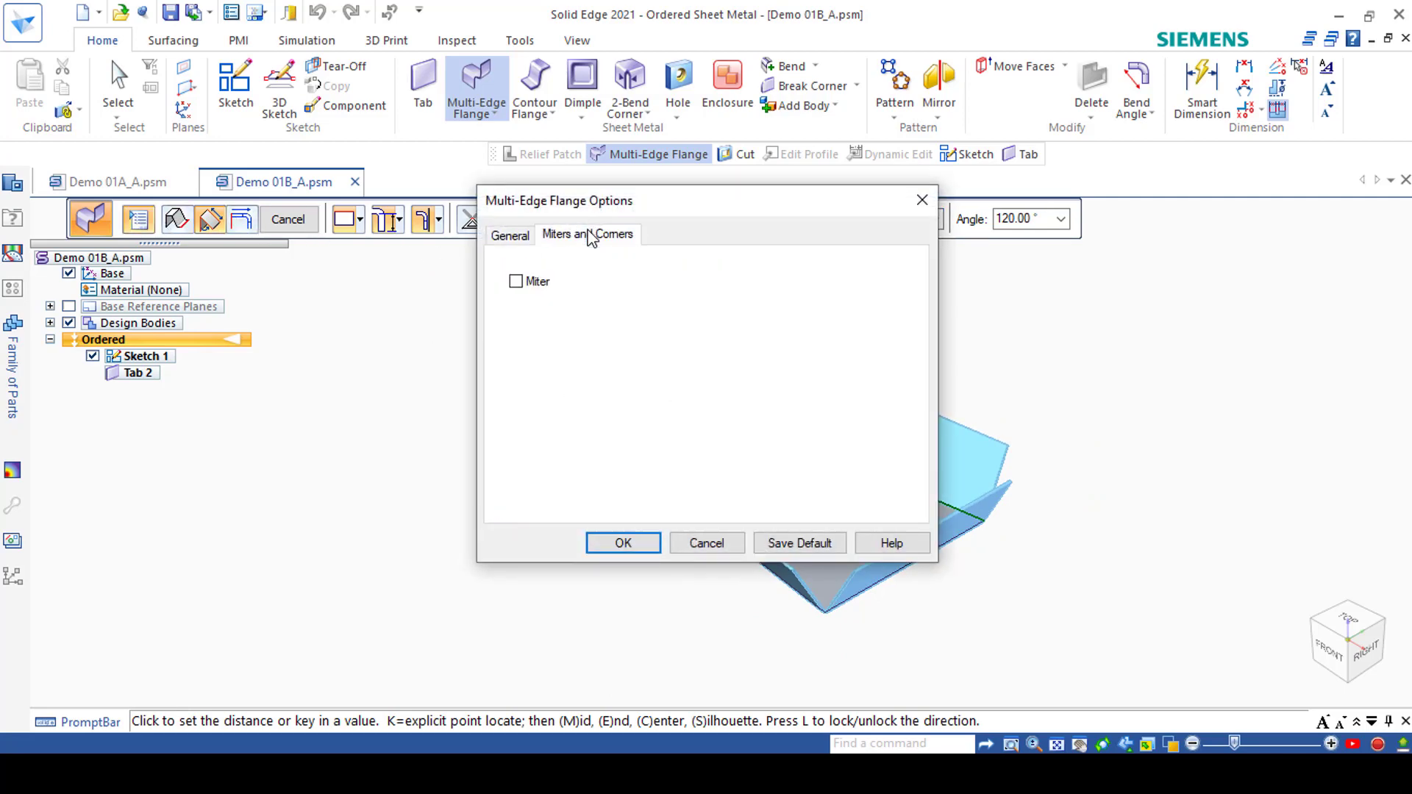
{"action": "left_click", "coordinate": [542, 287]}
{"action": "left_click", "coordinate": [641, 545]}
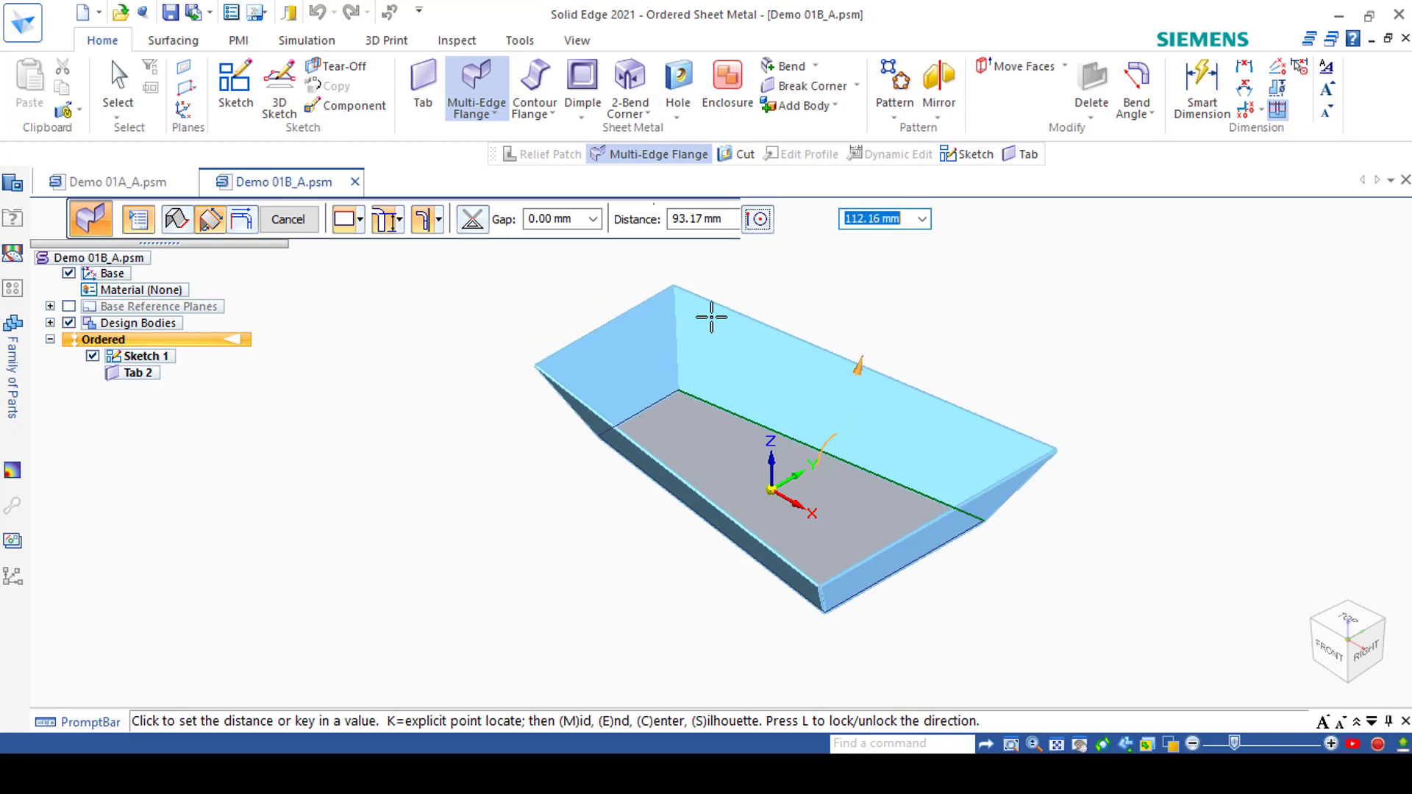
{"action": "left_click", "coordinate": [711, 316]}
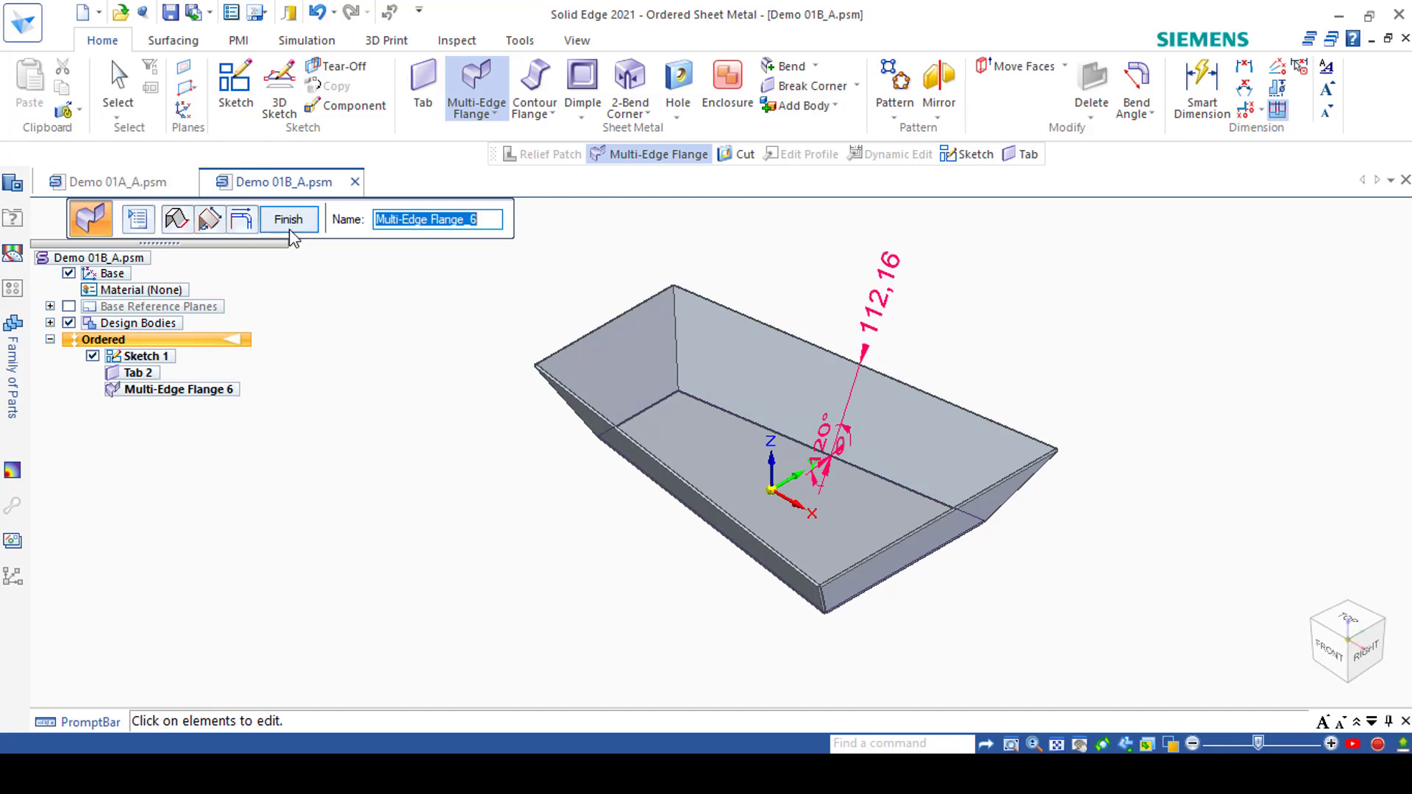
Return to the side settings of the multi-edge flange, try the Centered width option and restore Full Width
{"action": "left_click", "coordinate": [242, 219]}
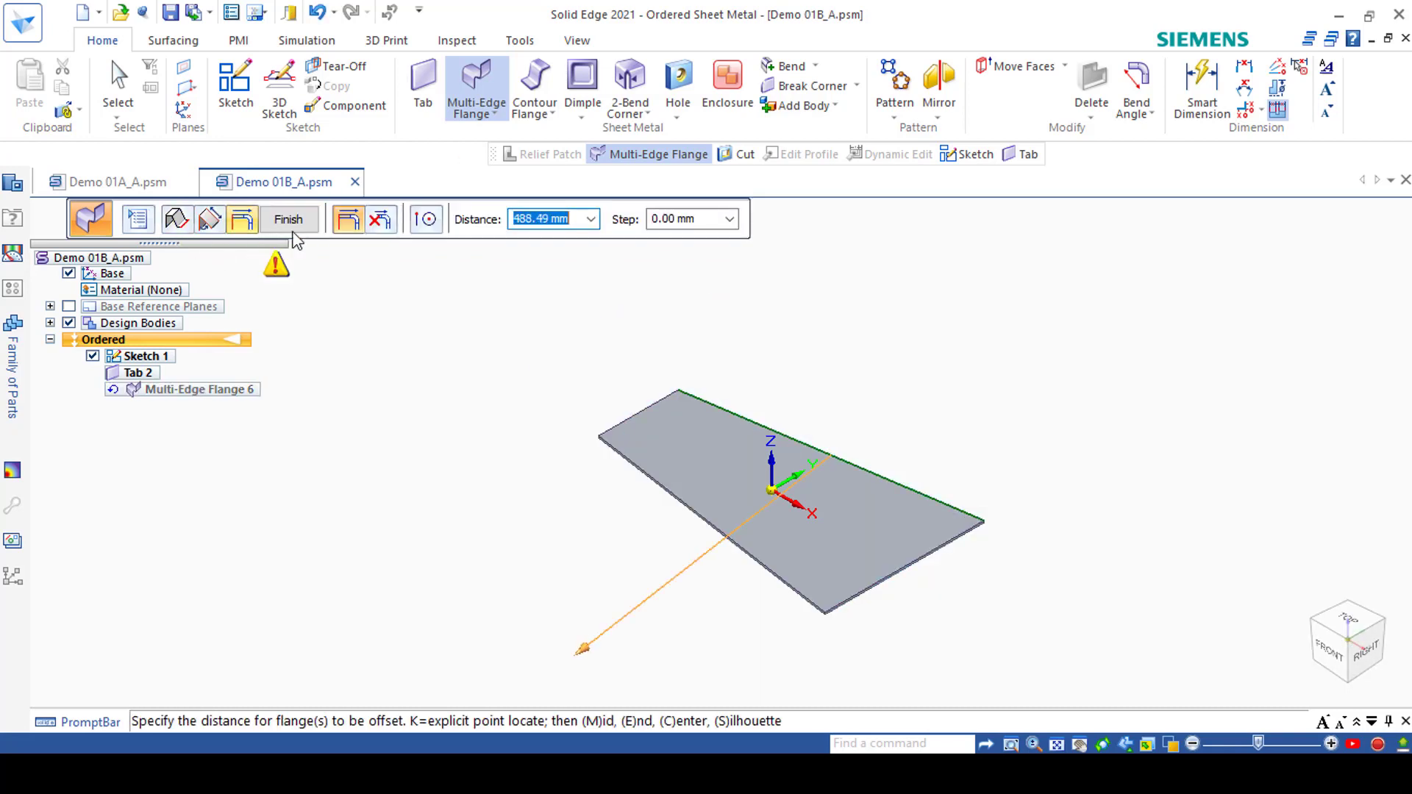
{"action": "left_click", "coordinate": [210, 219]}
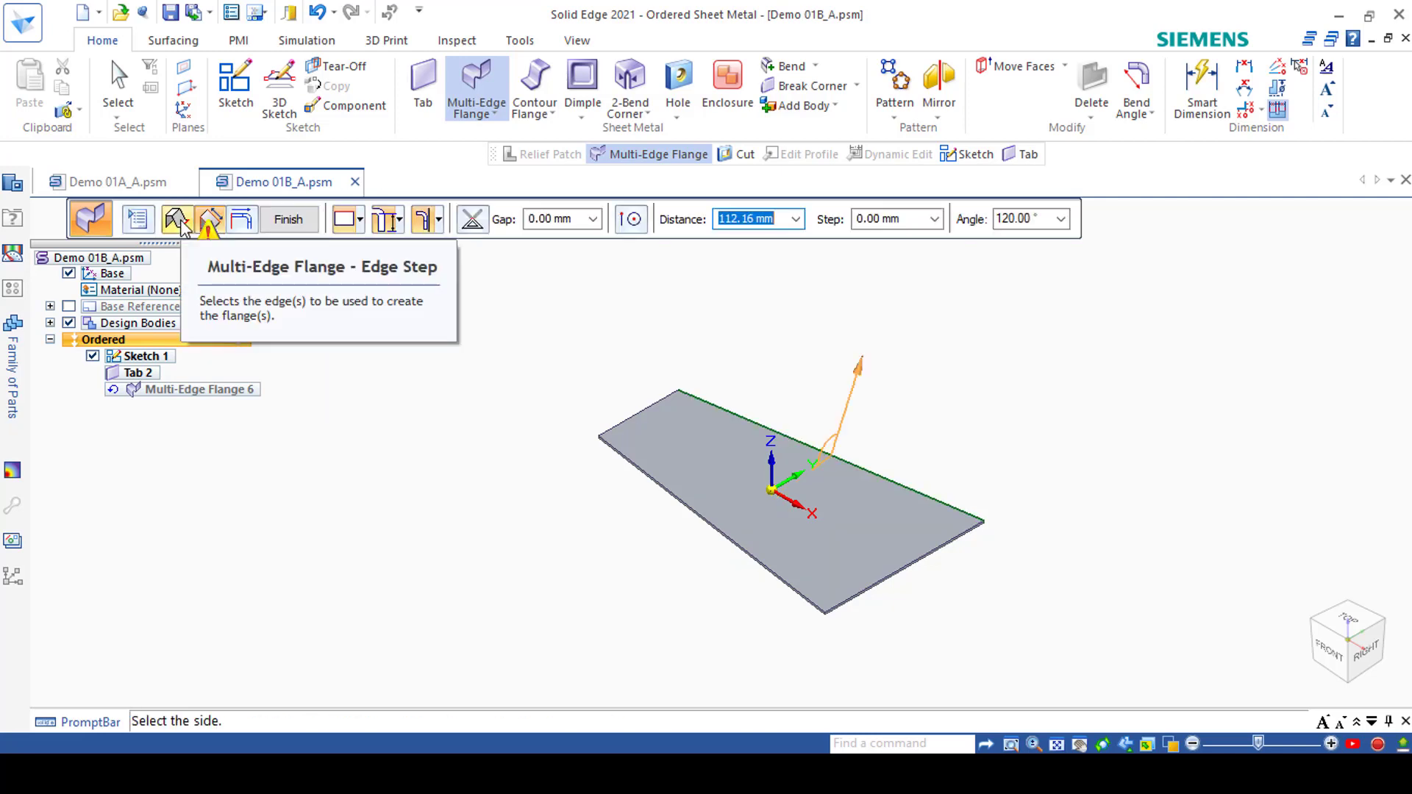
{"action": "left_click", "coordinate": [359, 218]}
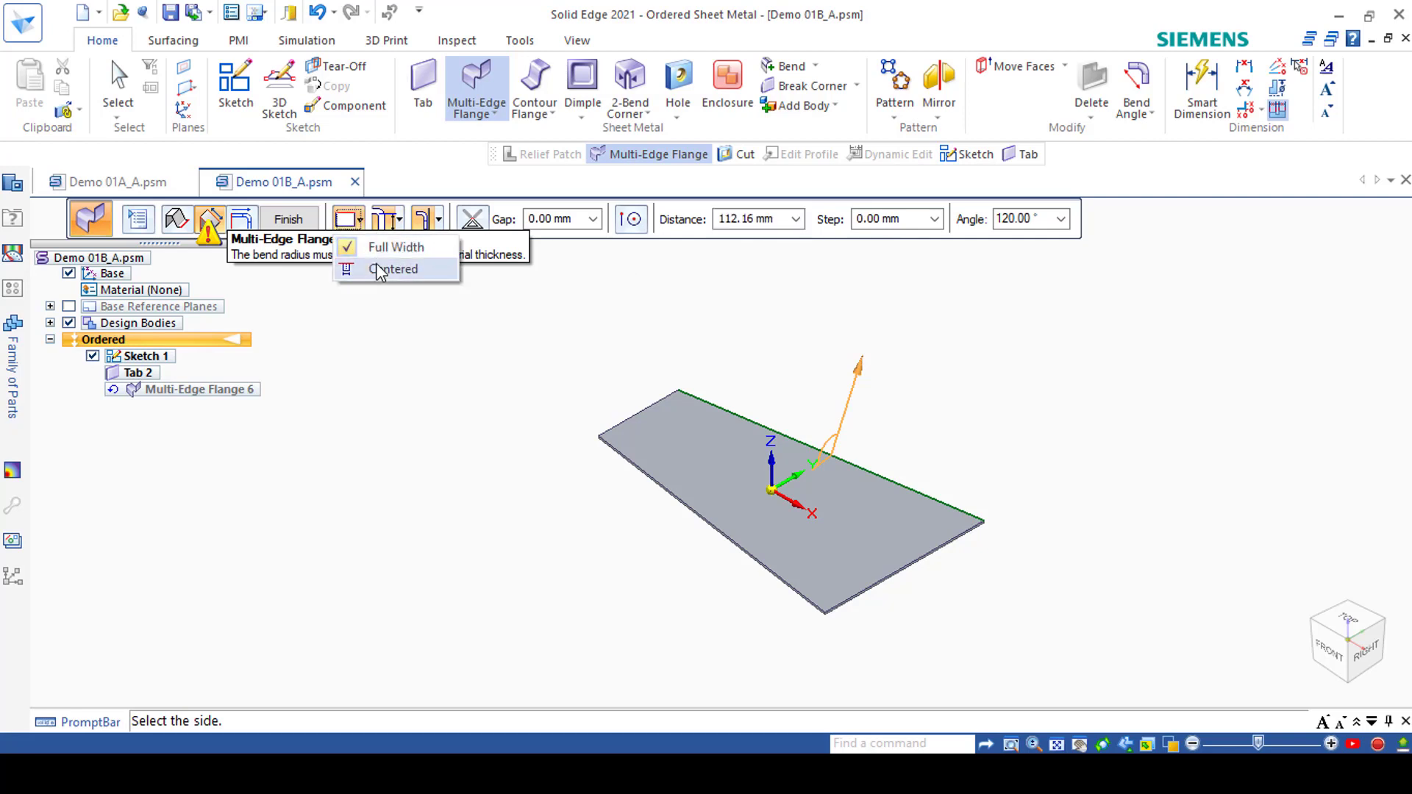
{"action": "left_click", "coordinate": [378, 269]}
{"action": "left_click", "coordinate": [354, 219]}
{"action": "left_click", "coordinate": [382, 248]}
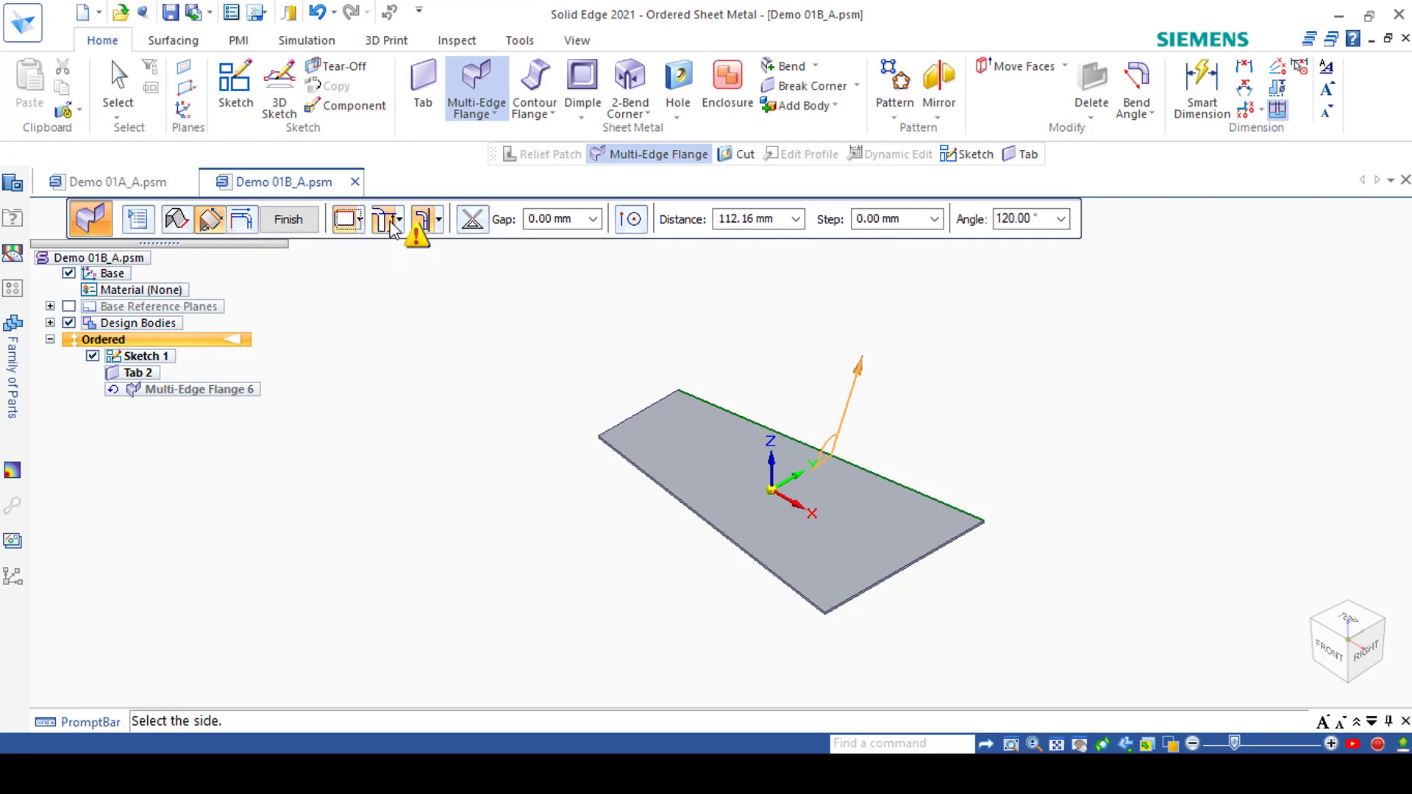
Examine the flange's dimension measurement and material side options, keeping Measurement Inside and Material Inside
{"action": "left_click", "coordinate": [399, 219]}
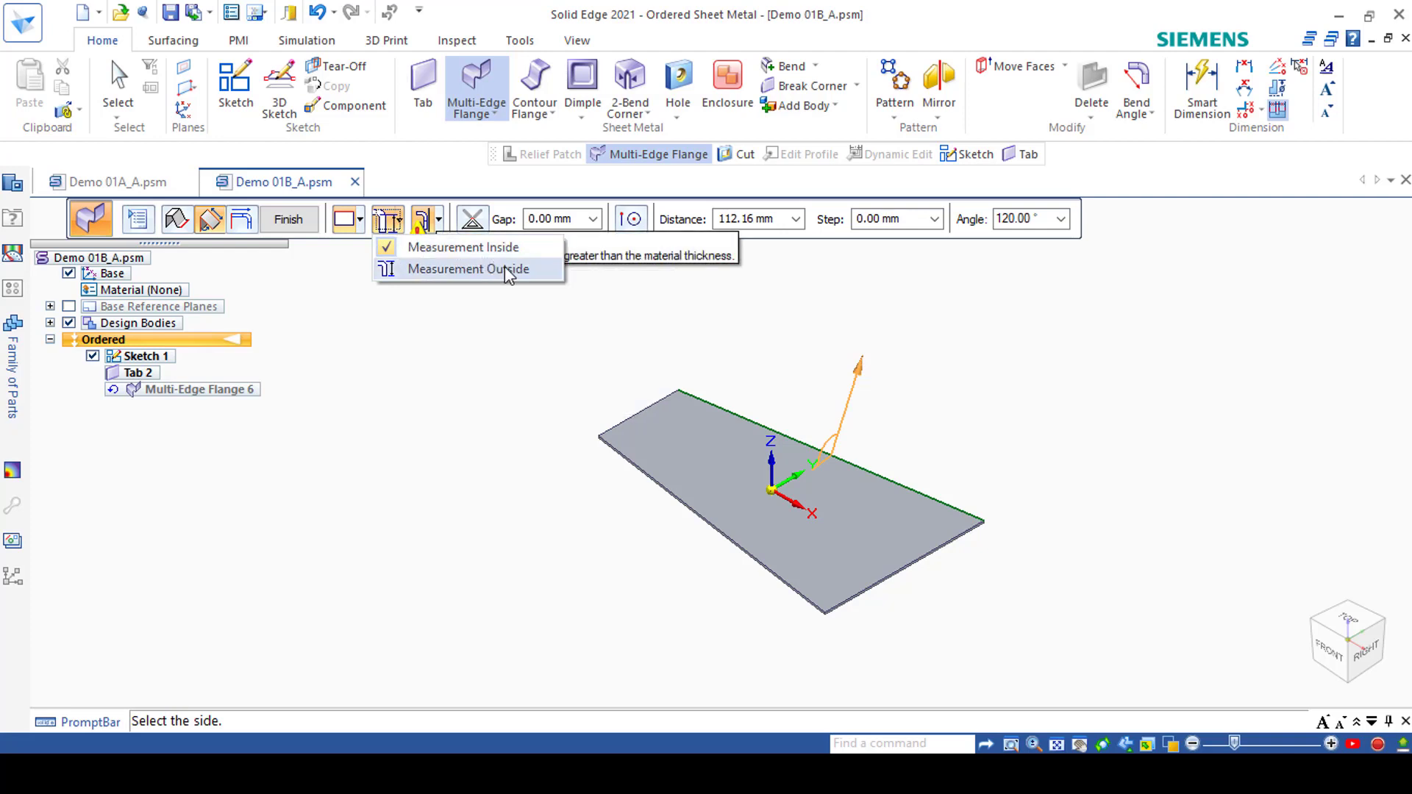
{"action": "left_click", "coordinate": [468, 247]}
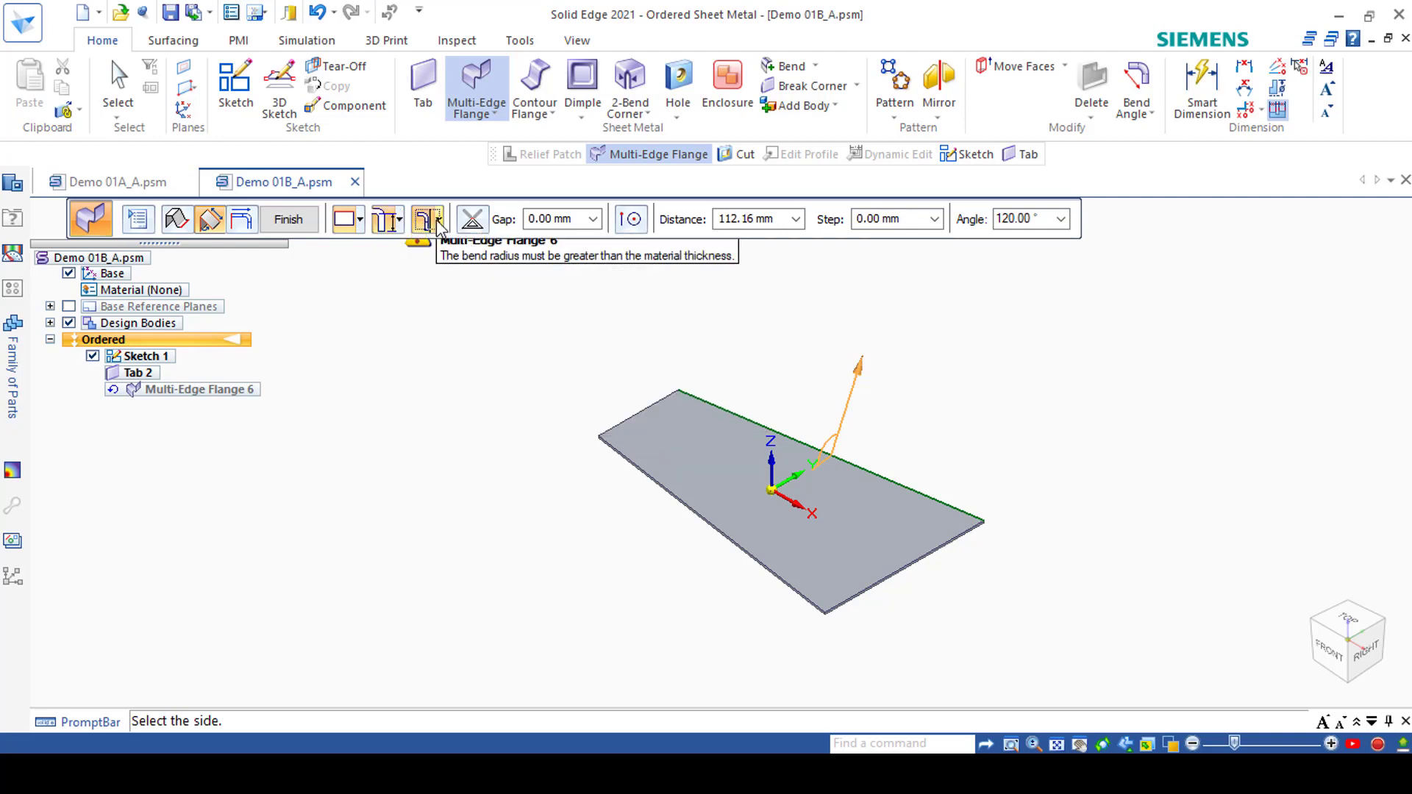
{"action": "left_click", "coordinate": [438, 219]}
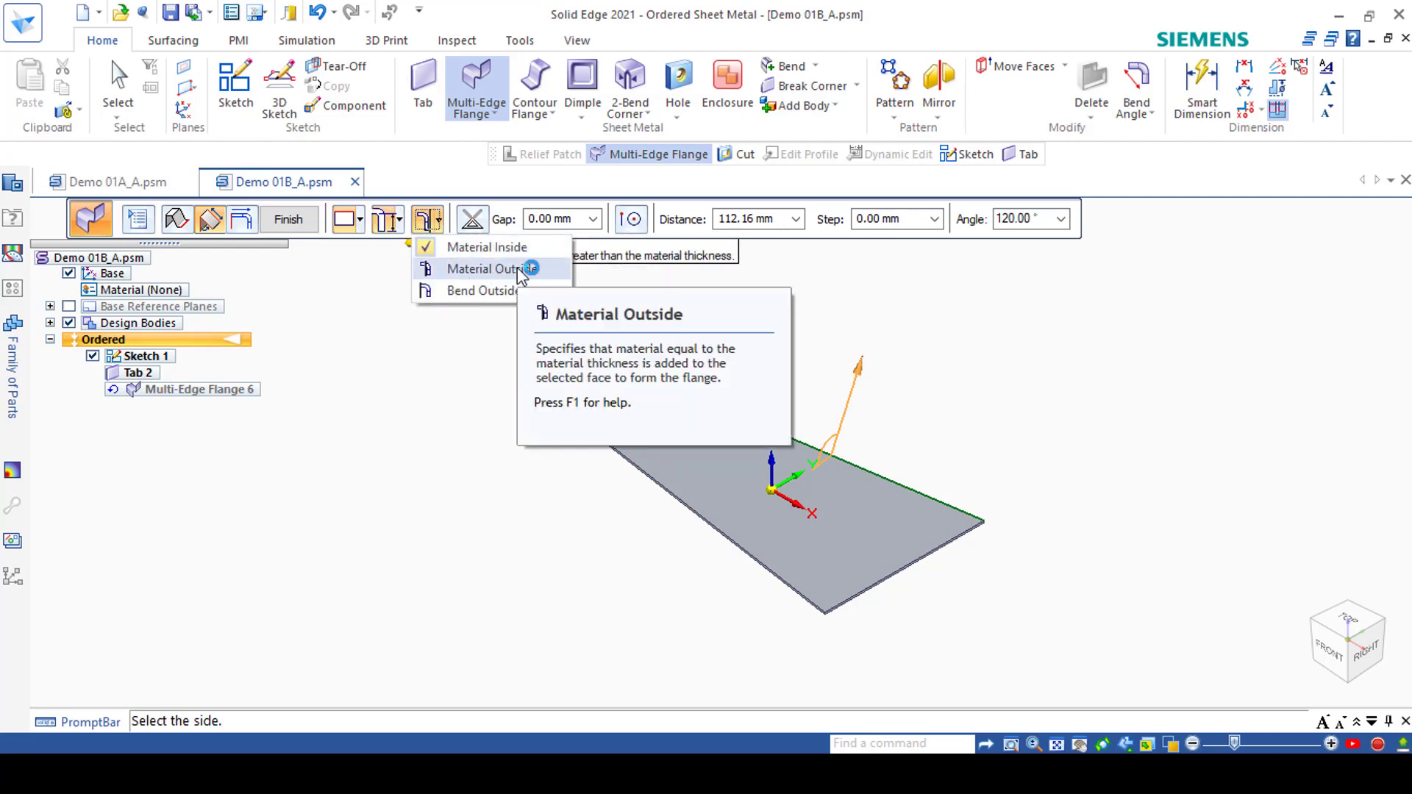
{"action": "left_click", "coordinate": [499, 214]}
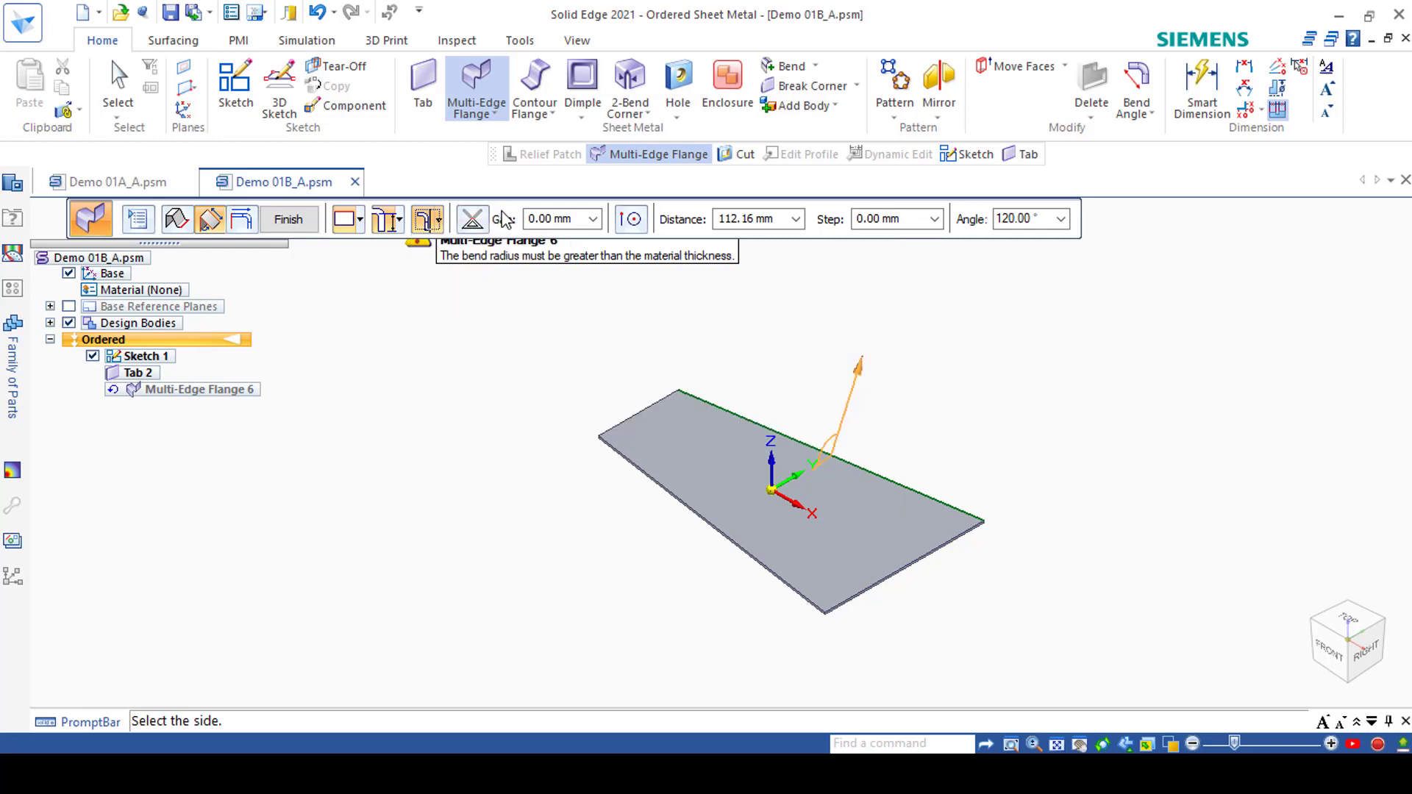
Try to offset the four flanges outward from the plate's edges by about 70 mm
{"action": "left_click", "coordinate": [243, 220]}
{"action": "left_click", "coordinate": [821, 378]}
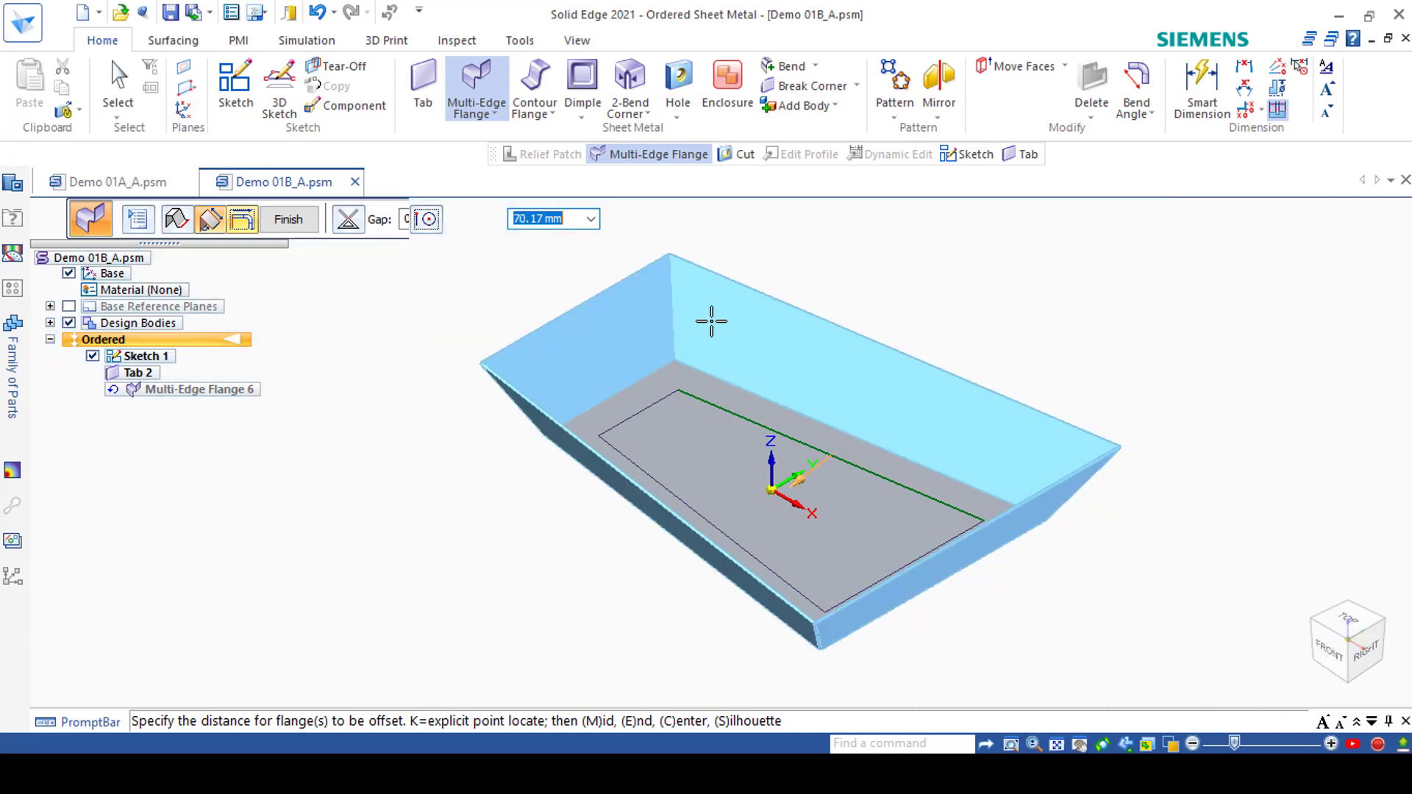
{"action": "key", "text": "Escape"}
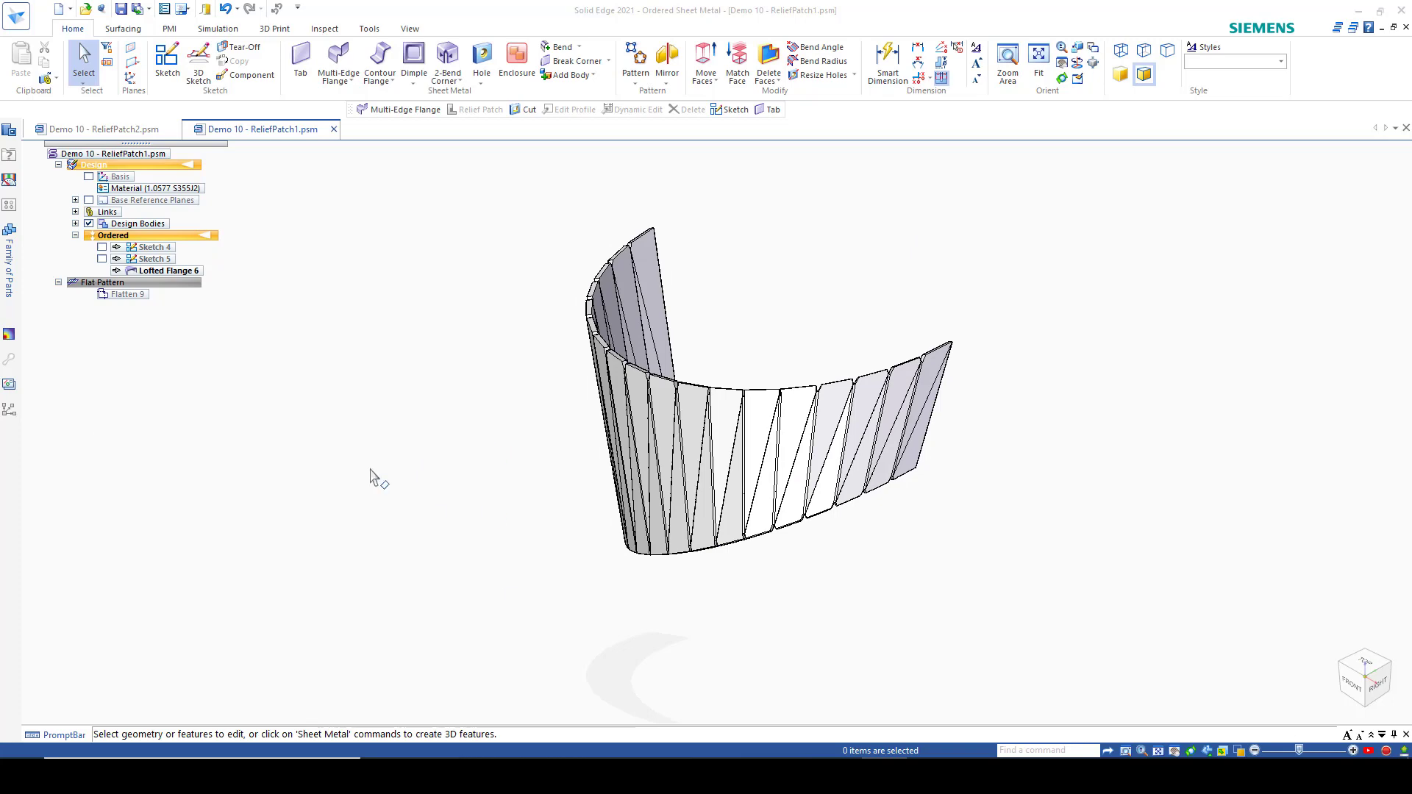
Activate the flat pattern of Demo 10 - ReliefPatch1.psm and choose the first relief area along the upper edge for a relief patch
{"action": "left_click", "coordinate": [176, 283]}
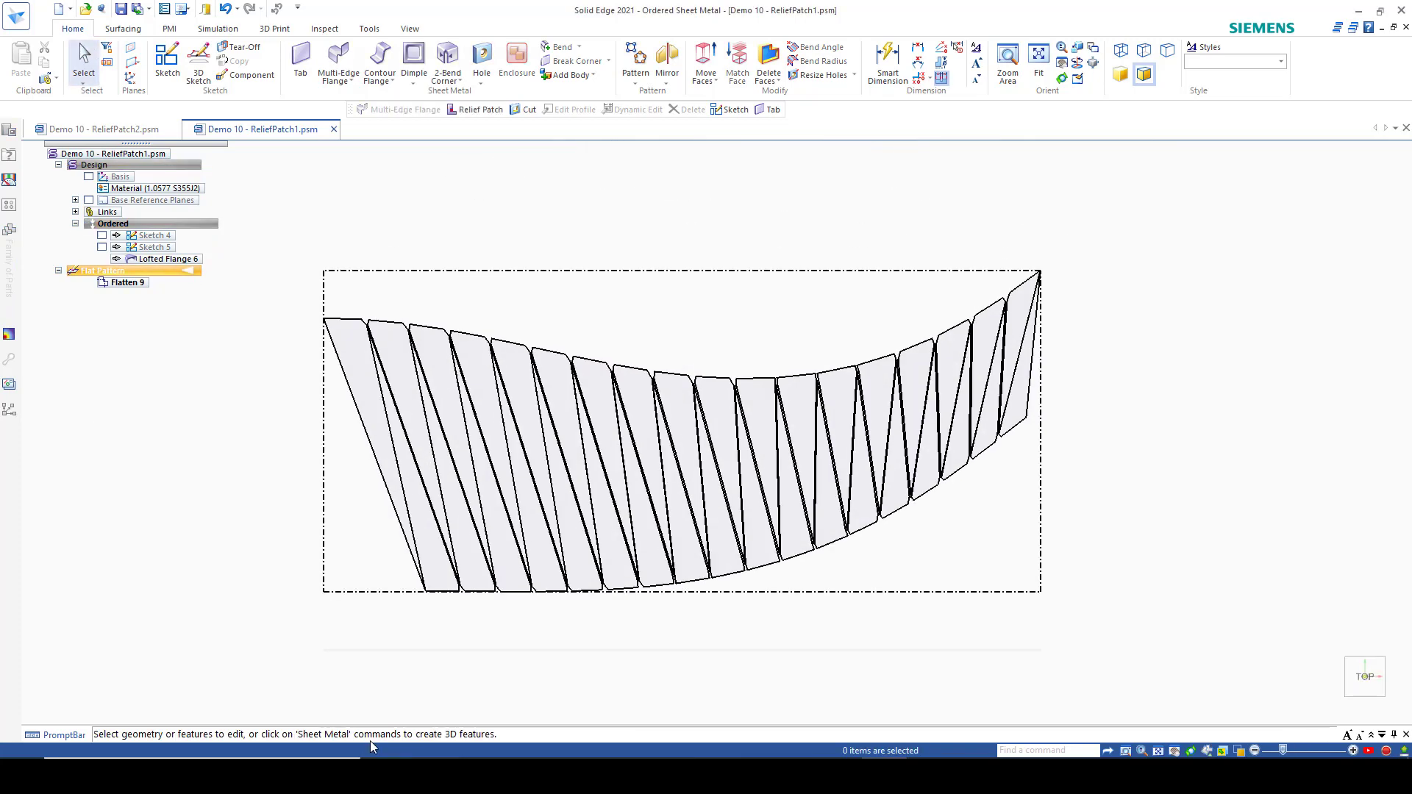
{"action": "left_click", "coordinate": [371, 29]}
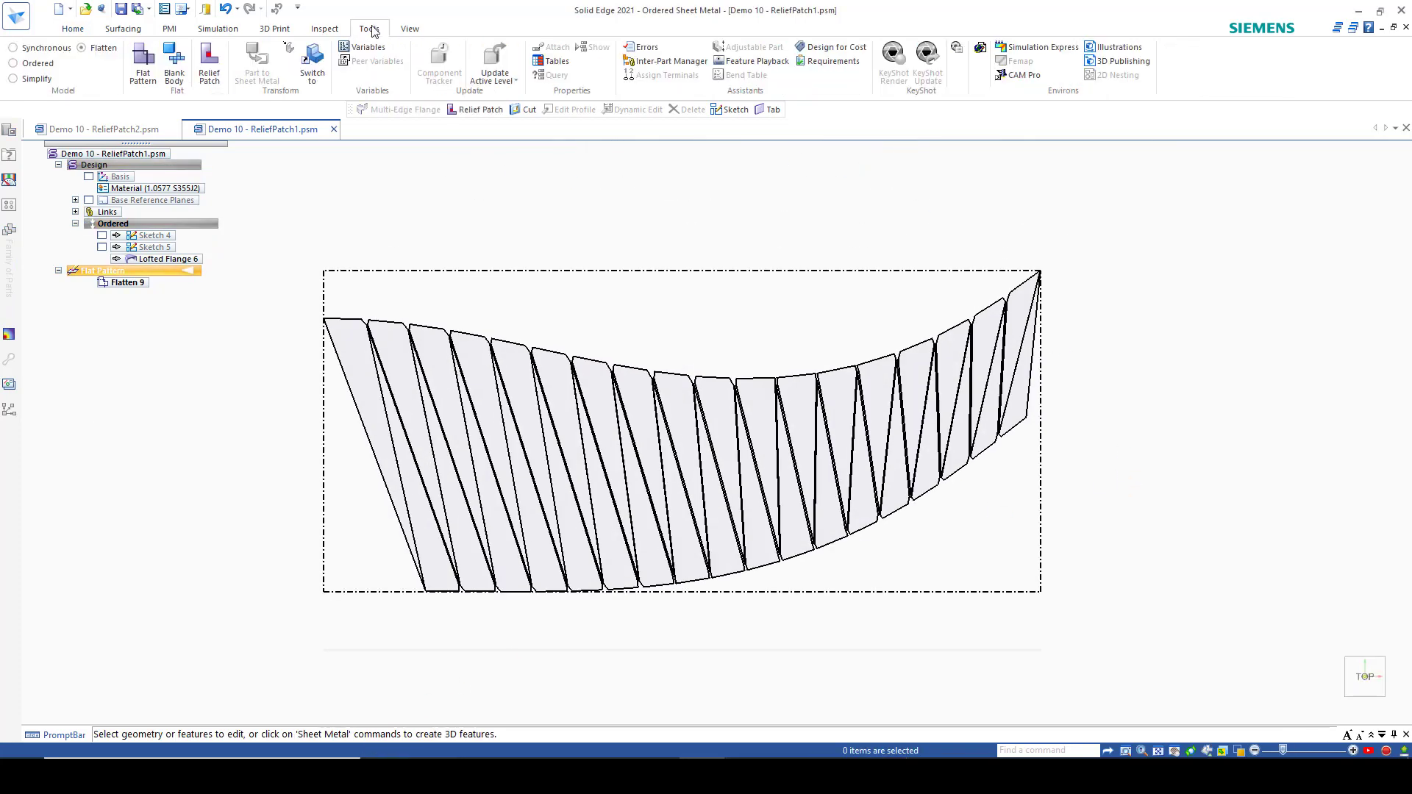
{"action": "left_click", "coordinate": [210, 60]}
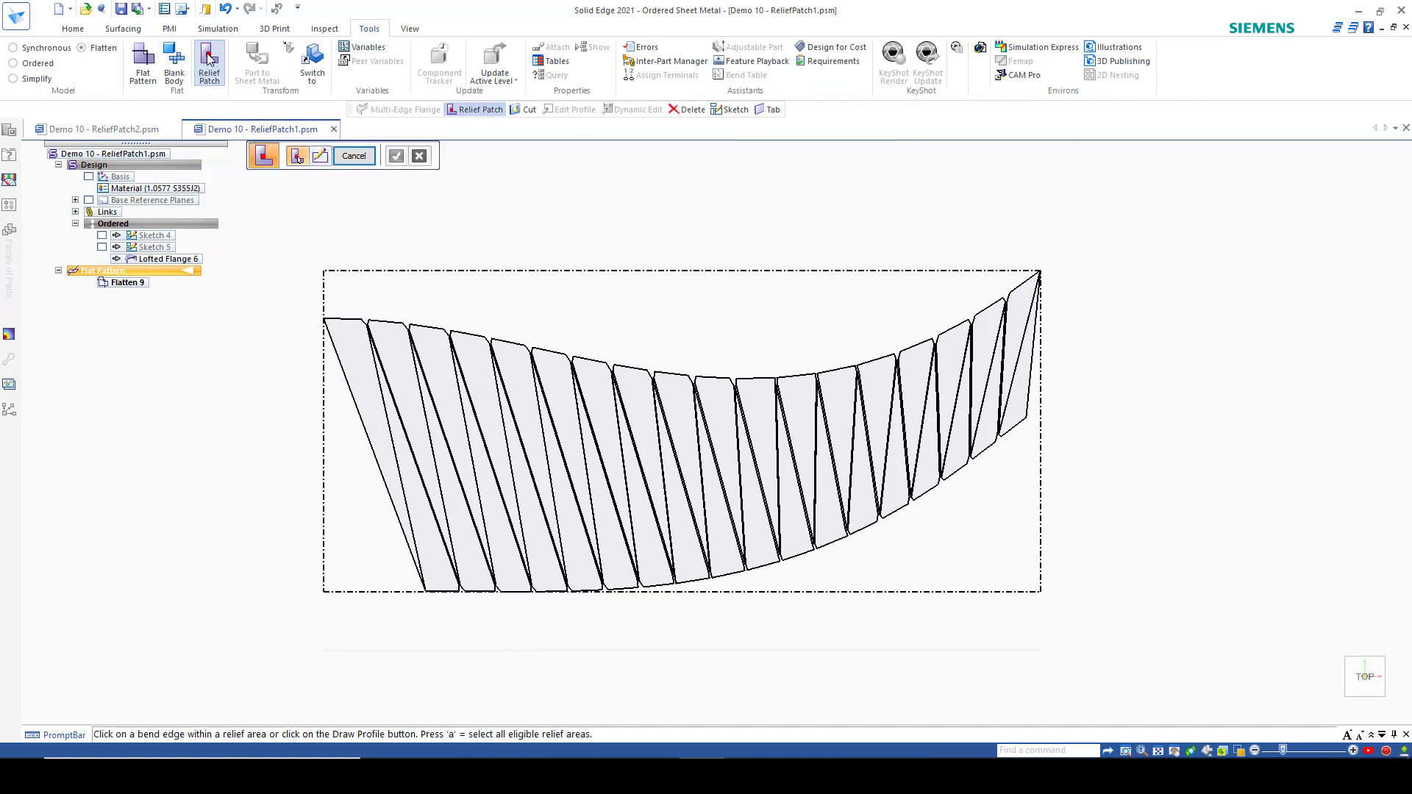
{"action": "left_click", "coordinate": [372, 322]}
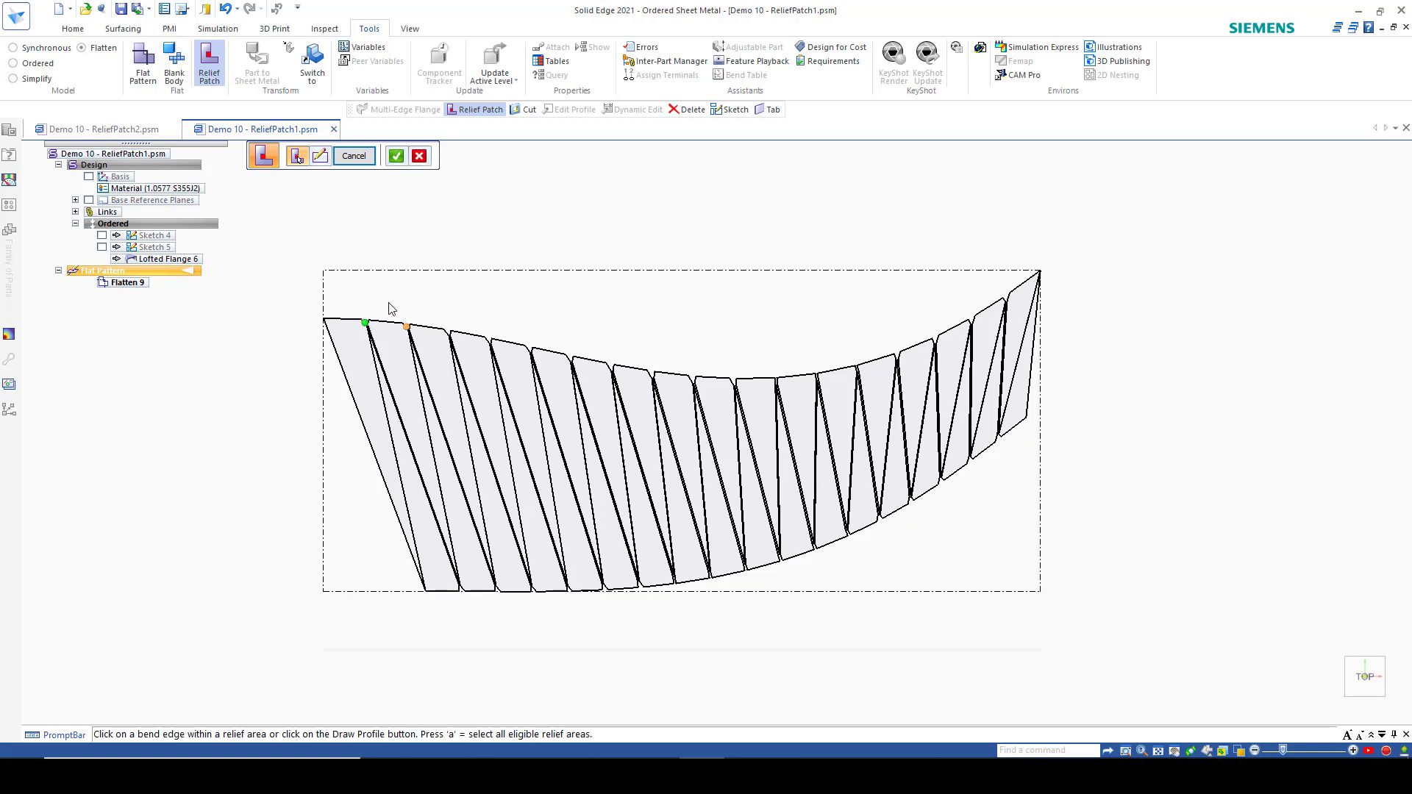
Include all eligible relief areas along both curved edges of the flat pattern and finish the relief patch
{"action": "left_click_drag", "start_coordinate": [300, 273], "coordinate": [645, 410]}
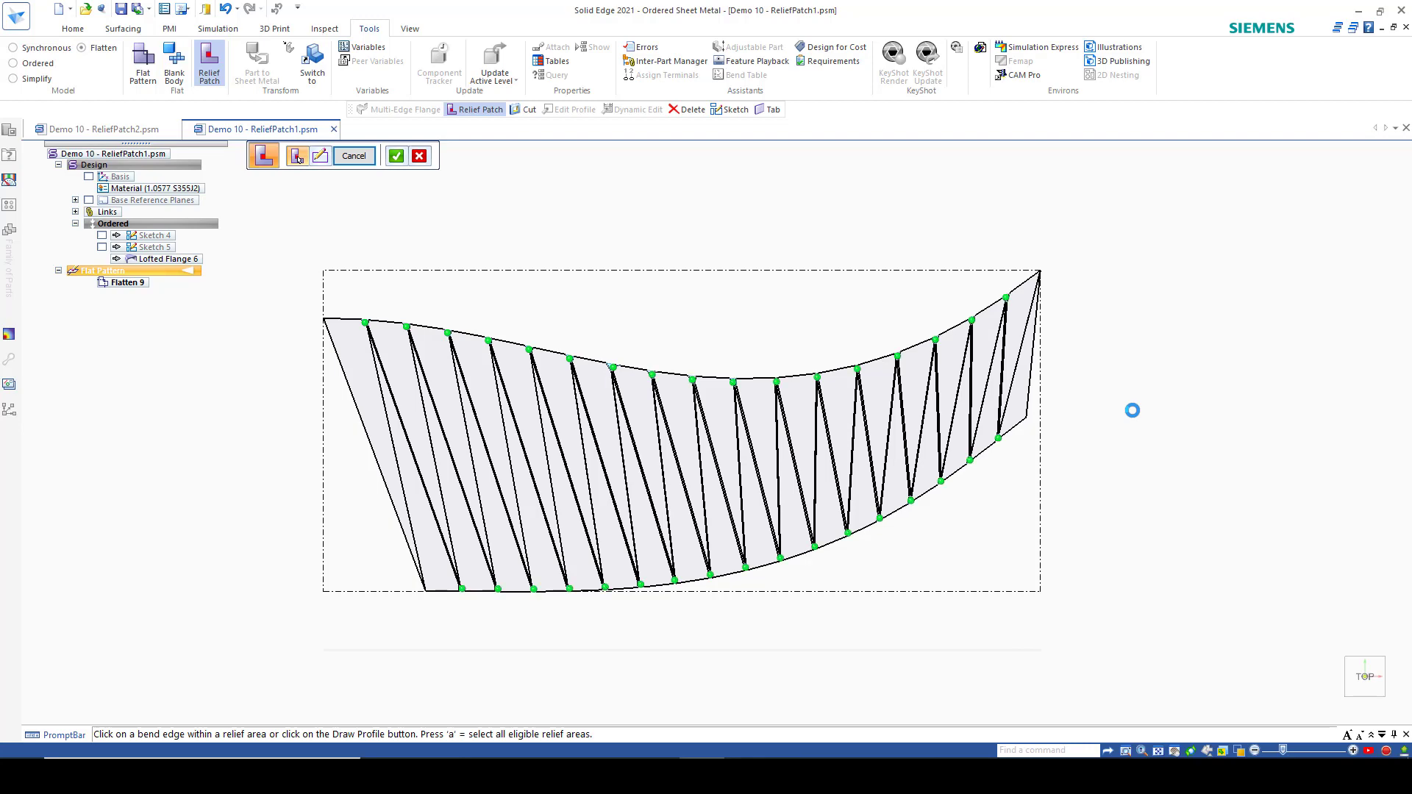
{"action": "scroll", "coordinate": [978, 471], "scroll_direction": "up", "scroll_amount": 3}
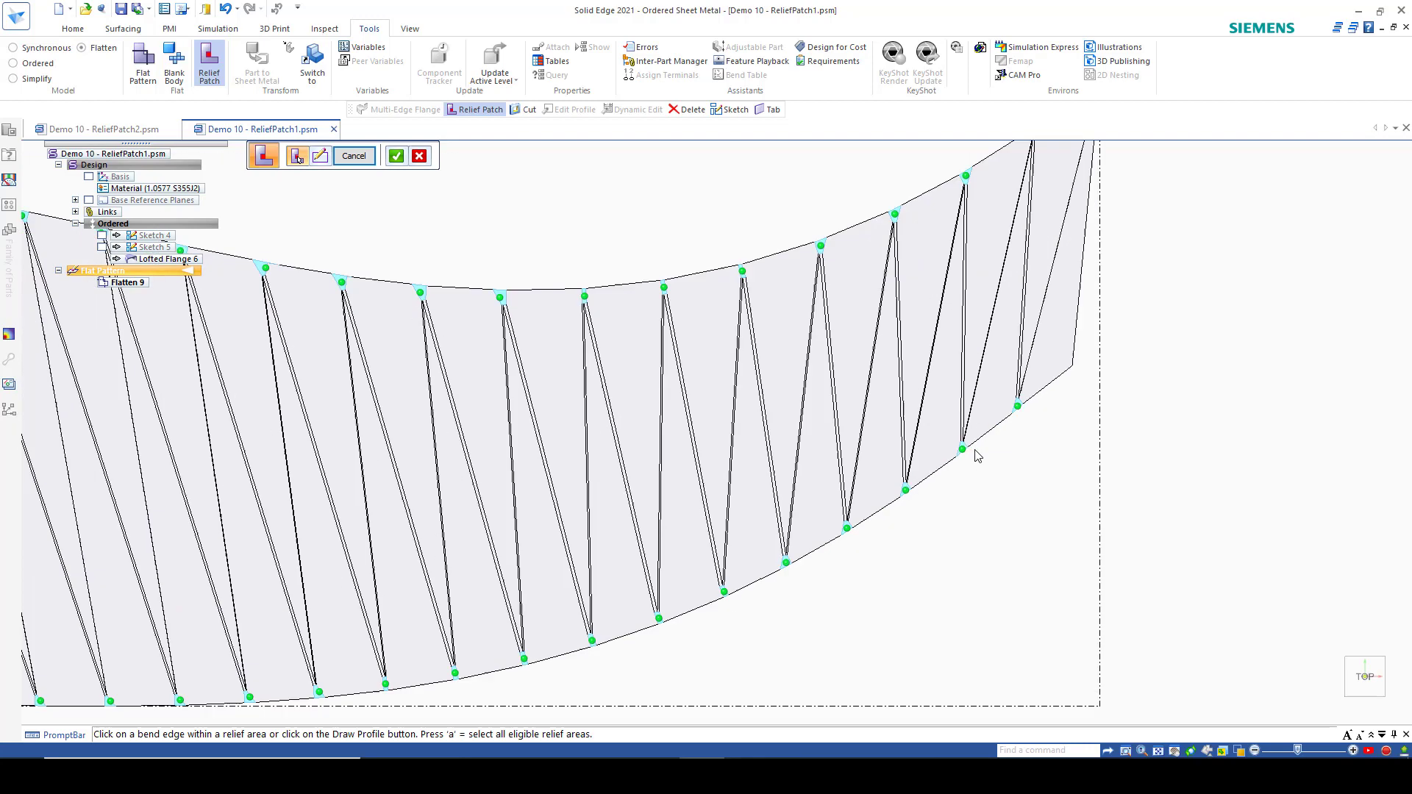
{"action": "left_click", "coordinate": [396, 157]}
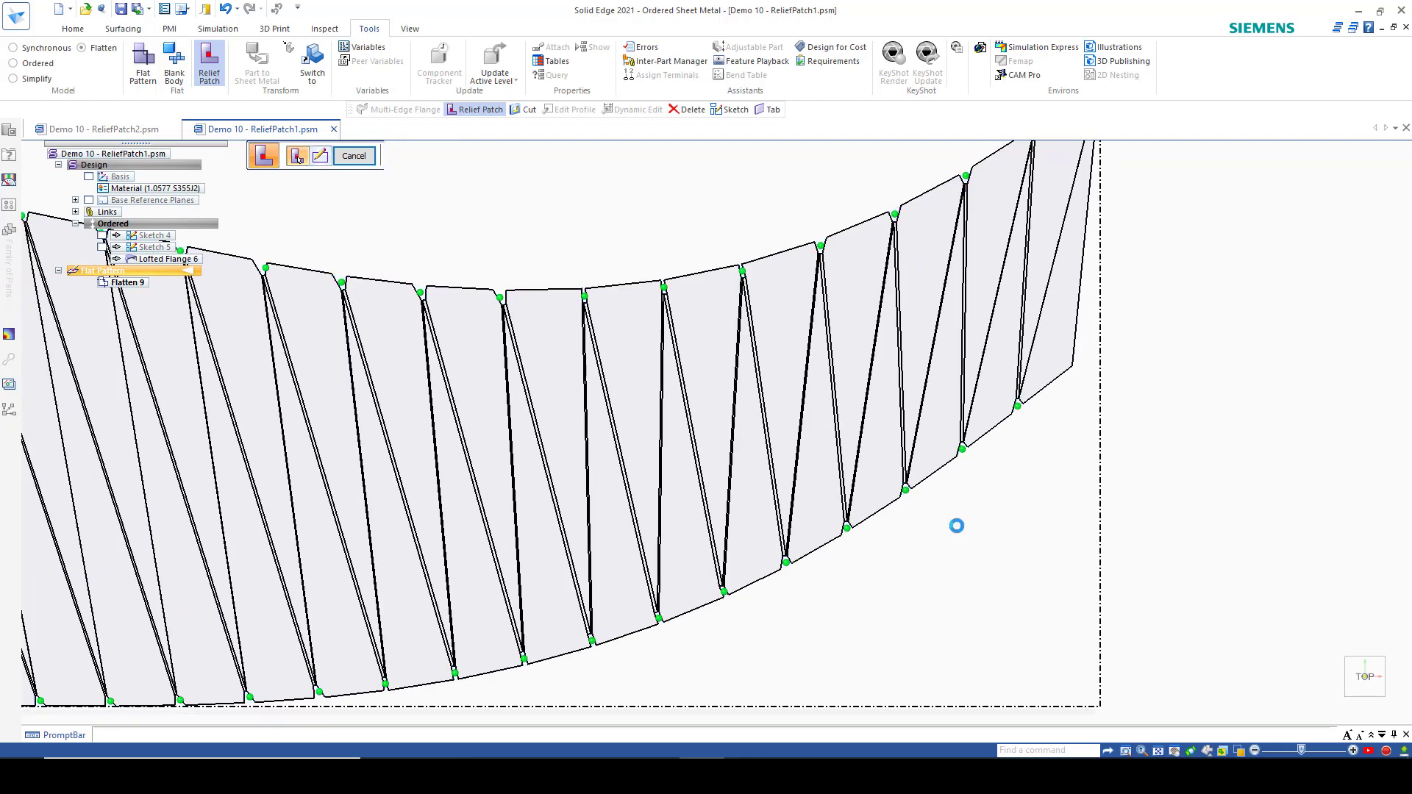
{"action": "scroll", "coordinate": [952, 521], "scroll_direction": "up", "scroll_amount": 5}
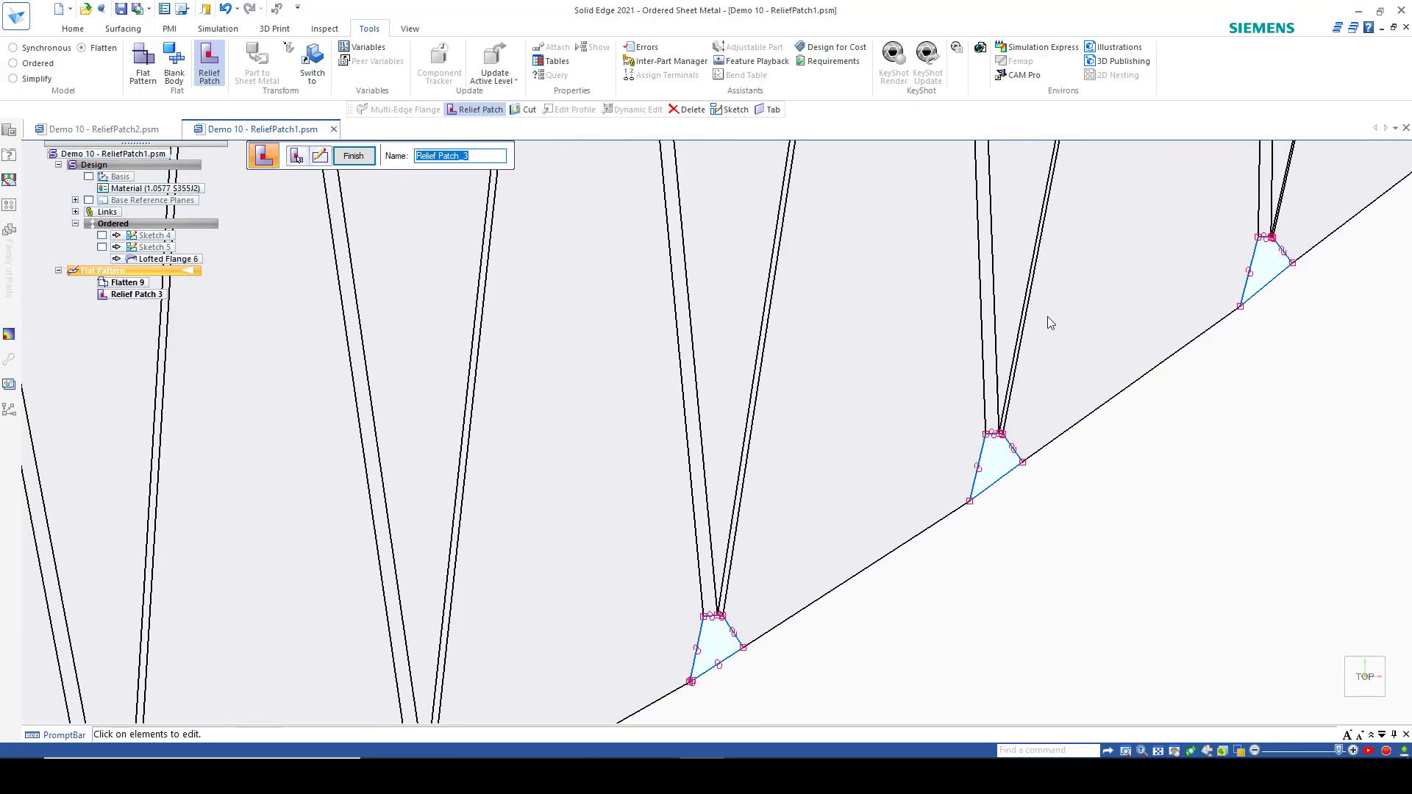
{"action": "scroll", "coordinate": [1028, 378], "scroll_direction": "down", "scroll_amount": 5}
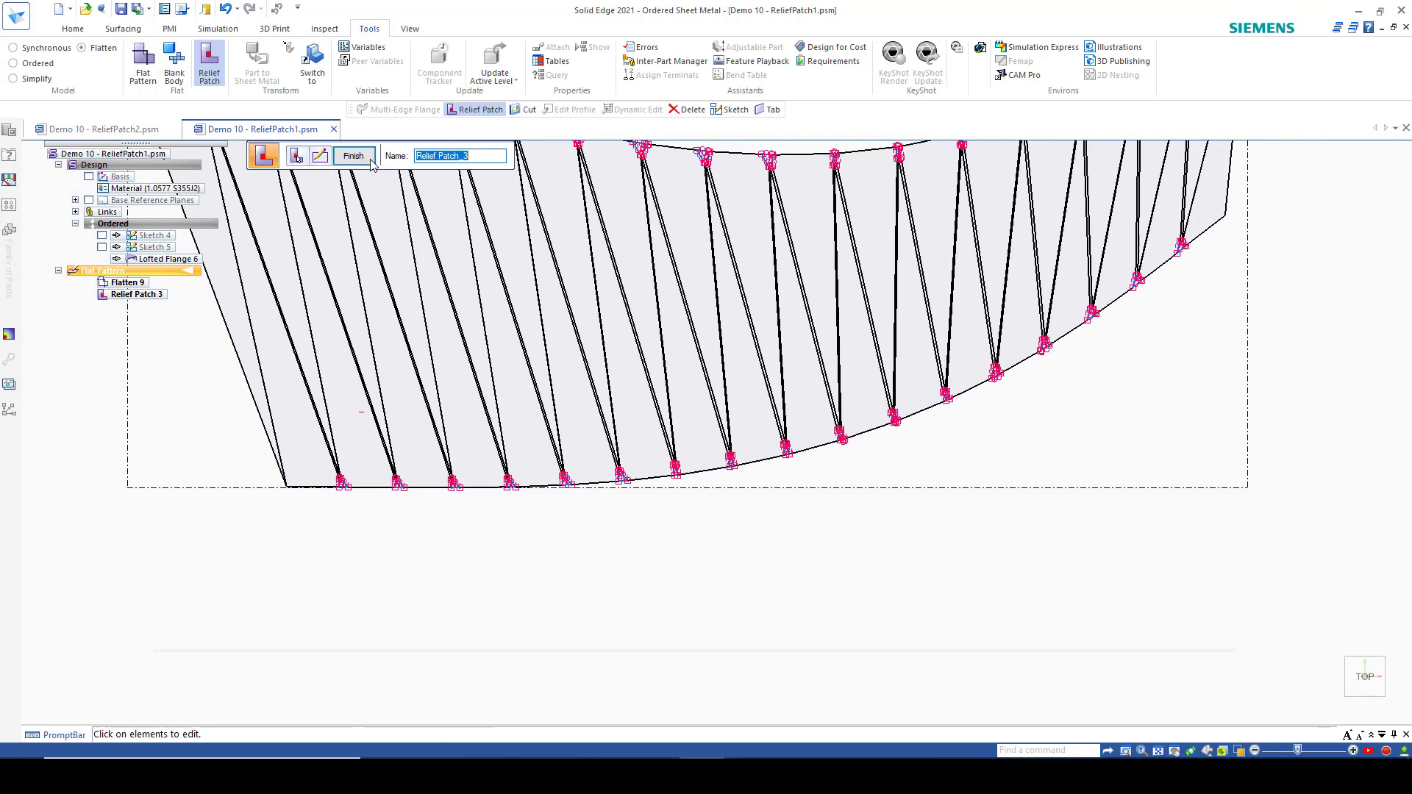
{"action": "left_click", "coordinate": [371, 160]}
{"action": "scroll", "coordinate": [441, 490], "scroll_direction": "up", "scroll_amount": 5}
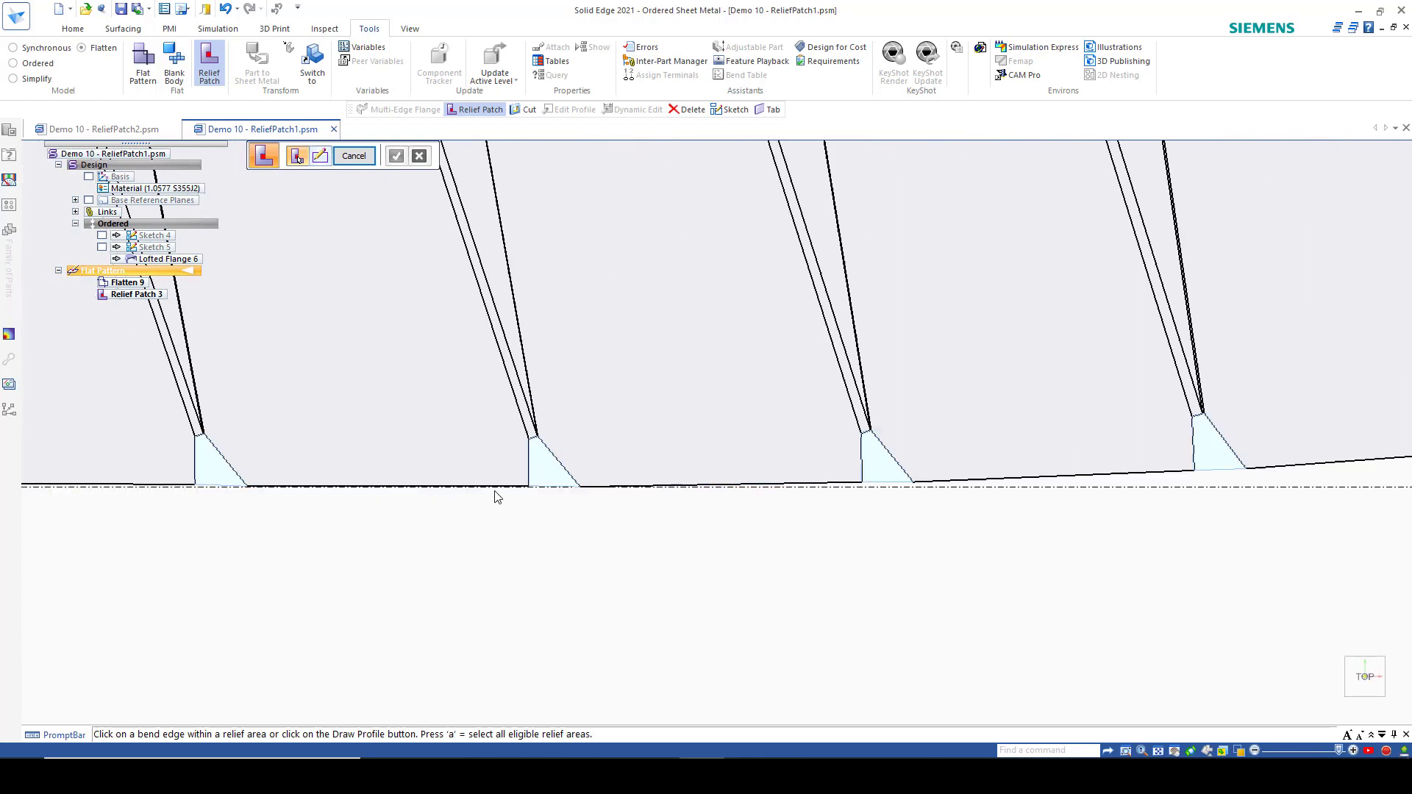
{"action": "mouse_move", "coordinate": [1397, 678]}
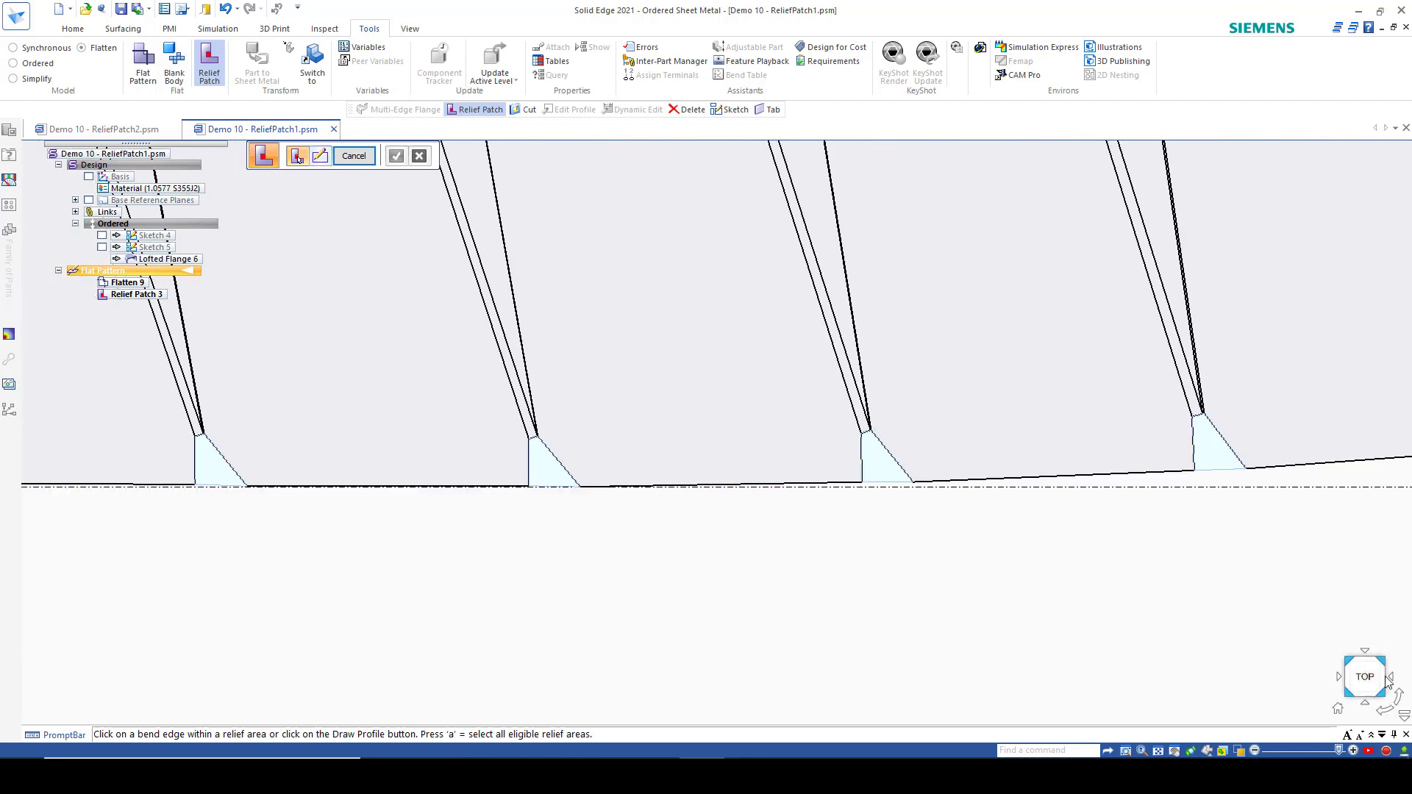
{"action": "left_click", "coordinate": [1337, 710]}
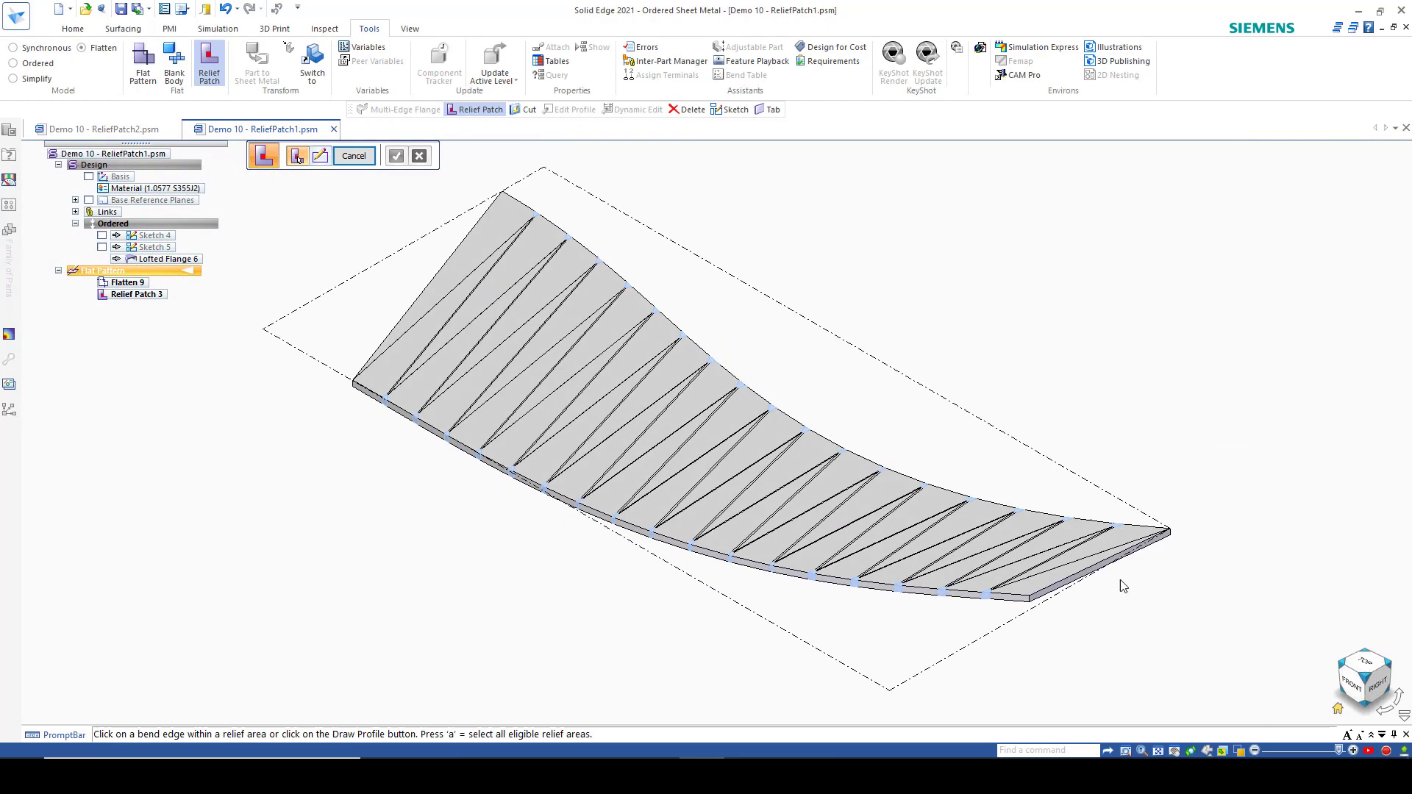
Switch to Demo 10 - ReliefPatch2.psm and, in its flat pattern, open the relief patch profiles of all eligible relief areas for editing
{"action": "left_click", "coordinate": [136, 130]}
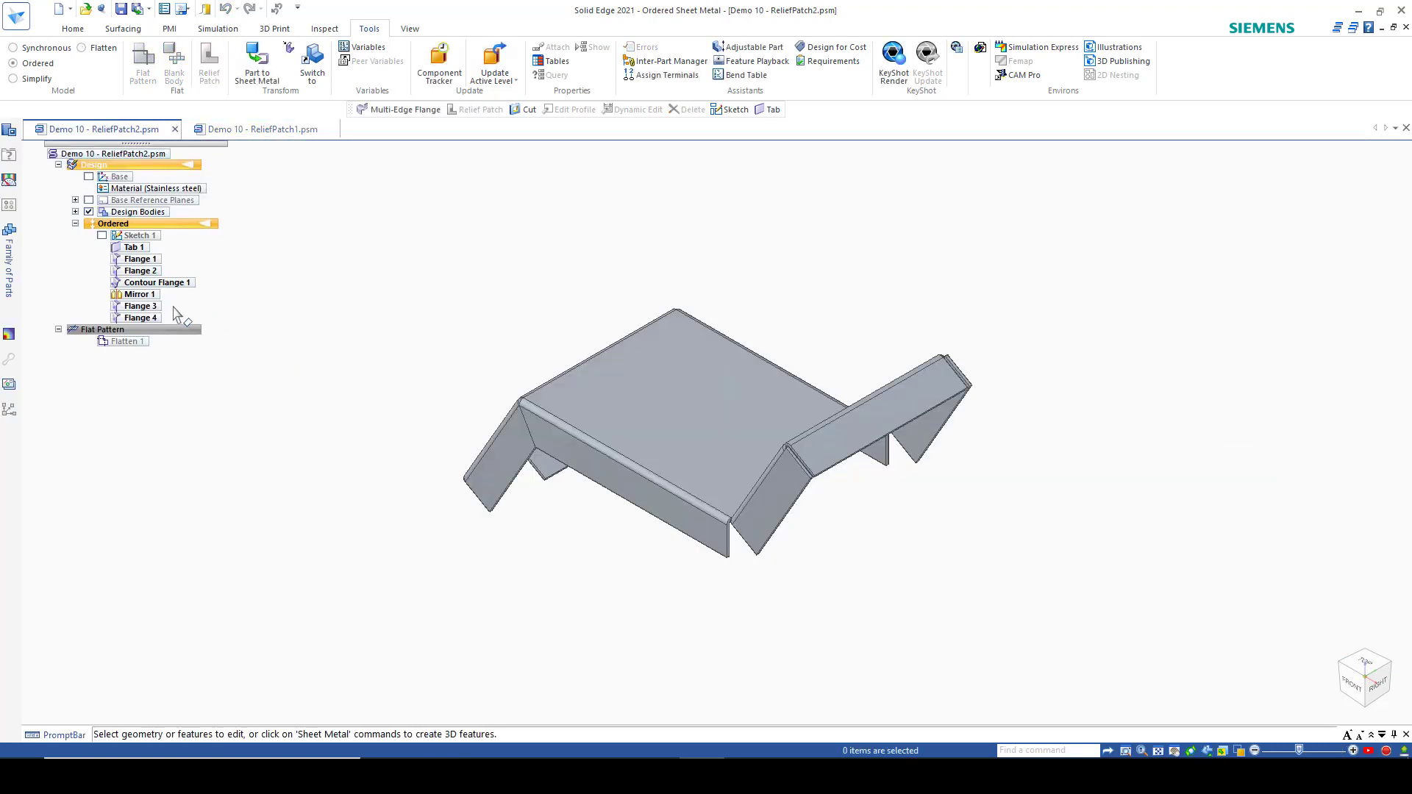
{"action": "left_click", "coordinate": [193, 335]}
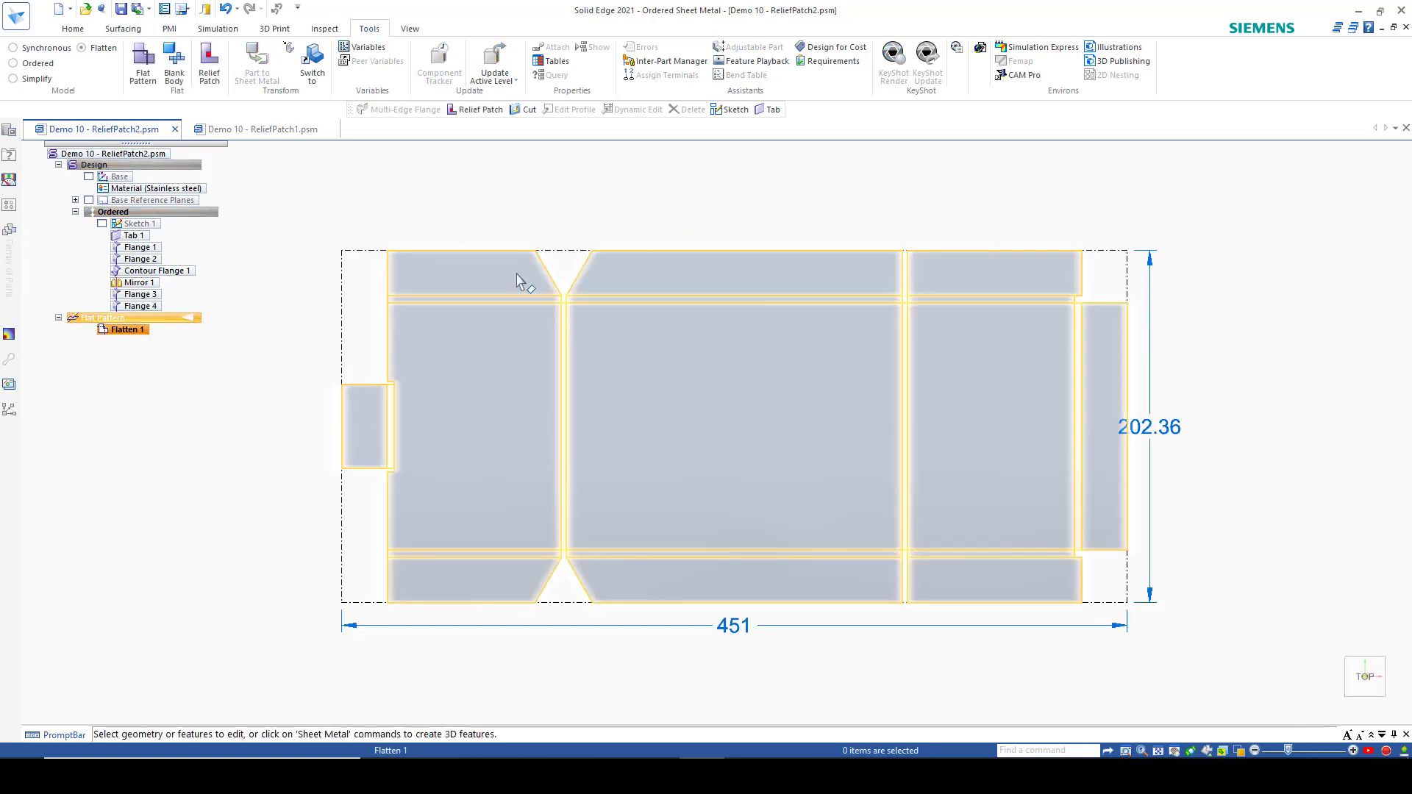
{"action": "left_click", "coordinate": [205, 75]}
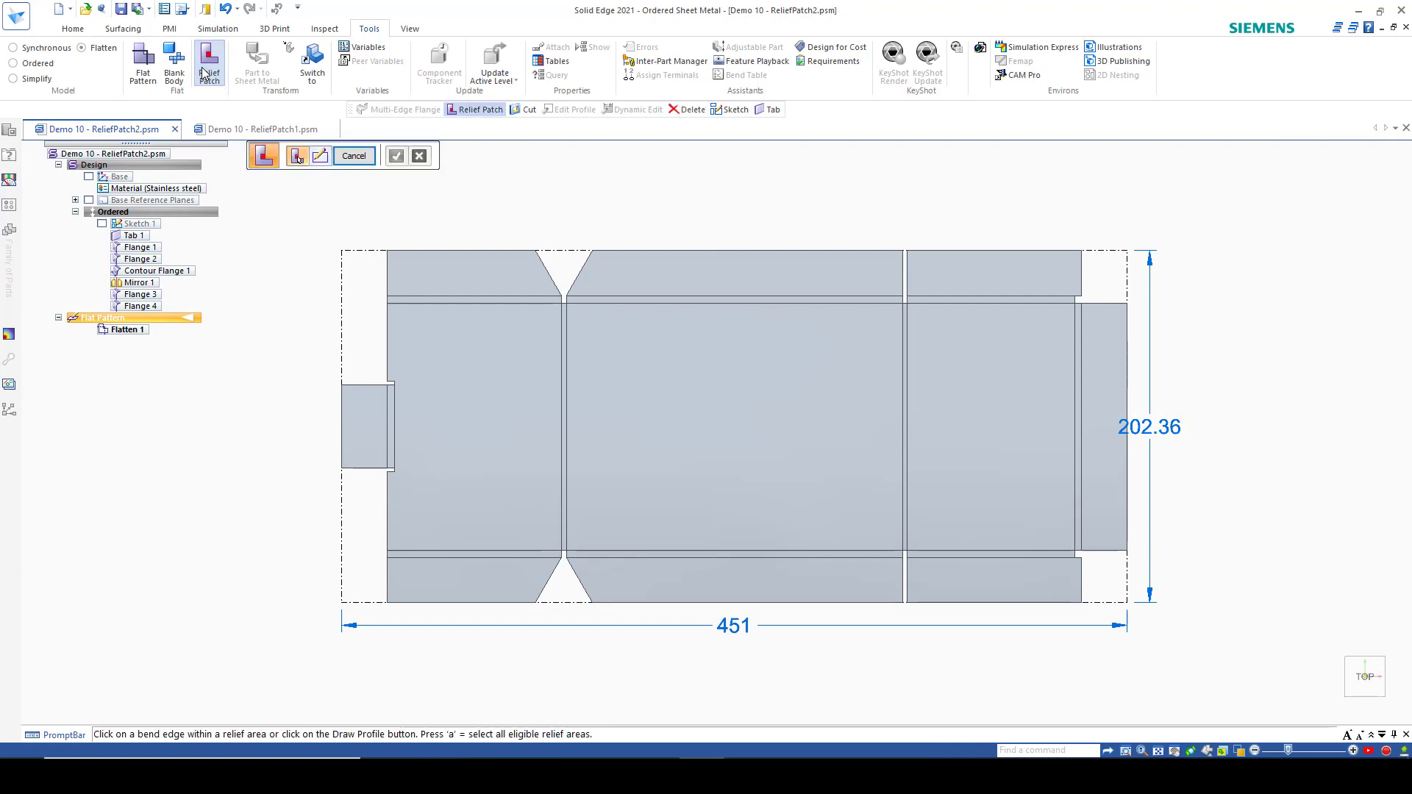
{"action": "left_click", "coordinate": [563, 300]}
{"action": "left_click", "coordinate": [905, 300]}
{"action": "key", "text": "a"}
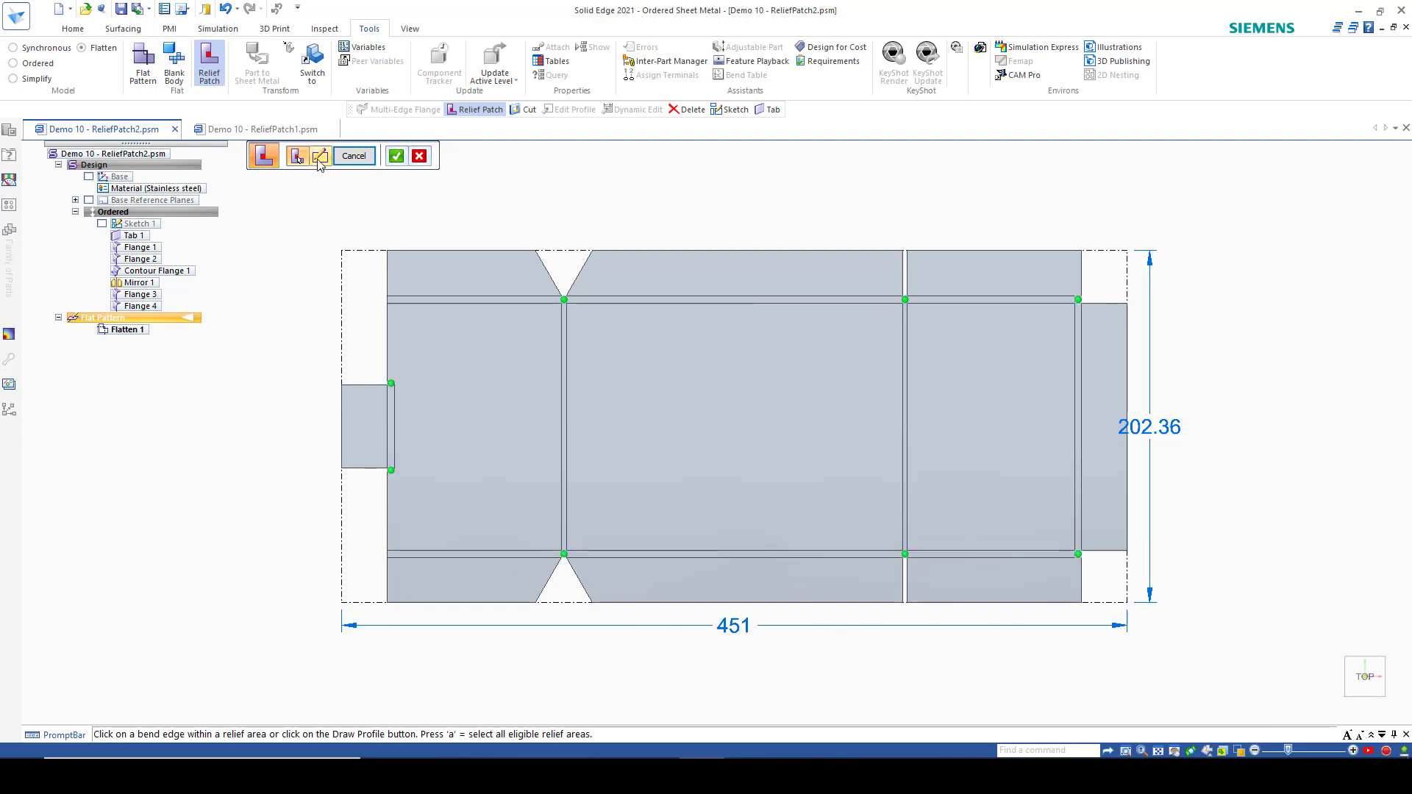
{"action": "left_click", "coordinate": [320, 158]}
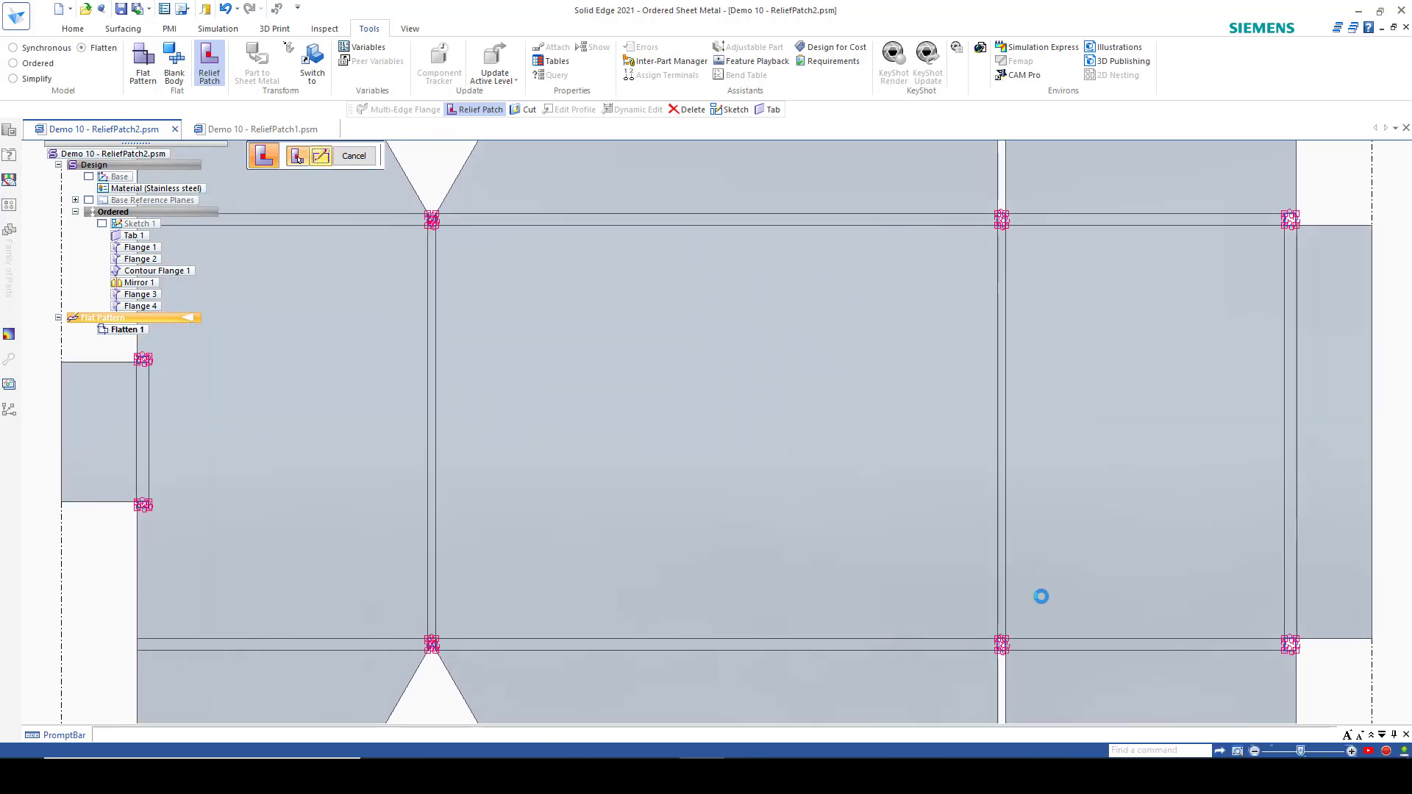
Cut a rectangular notch into the patch profile at the lower narrow slot by drawing three lines and trimming the base edge between them
{"action": "scroll", "coordinate": [759, 451], "scroll_direction": "down", "scroll_amount": 2}
{"action": "scroll", "coordinate": [972, 622], "scroll_direction": "up", "scroll_amount": 5}
{"action": "scroll", "coordinate": [778, 495], "scroll_direction": "up", "scroll_amount": 3}
{"action": "scroll", "coordinate": [769, 441], "scroll_direction": "up", "scroll_amount": 3}
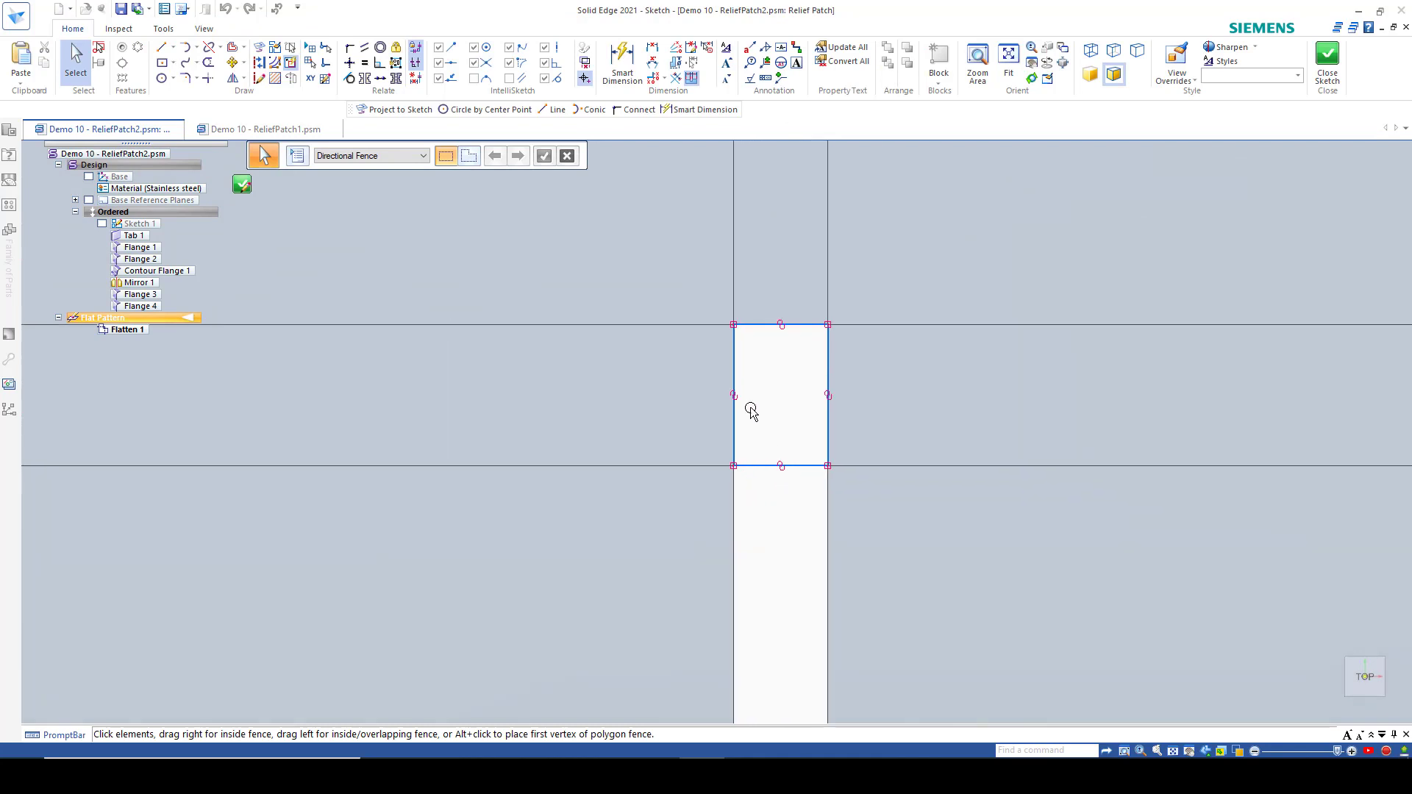
{"action": "left_click", "coordinate": [163, 47]}
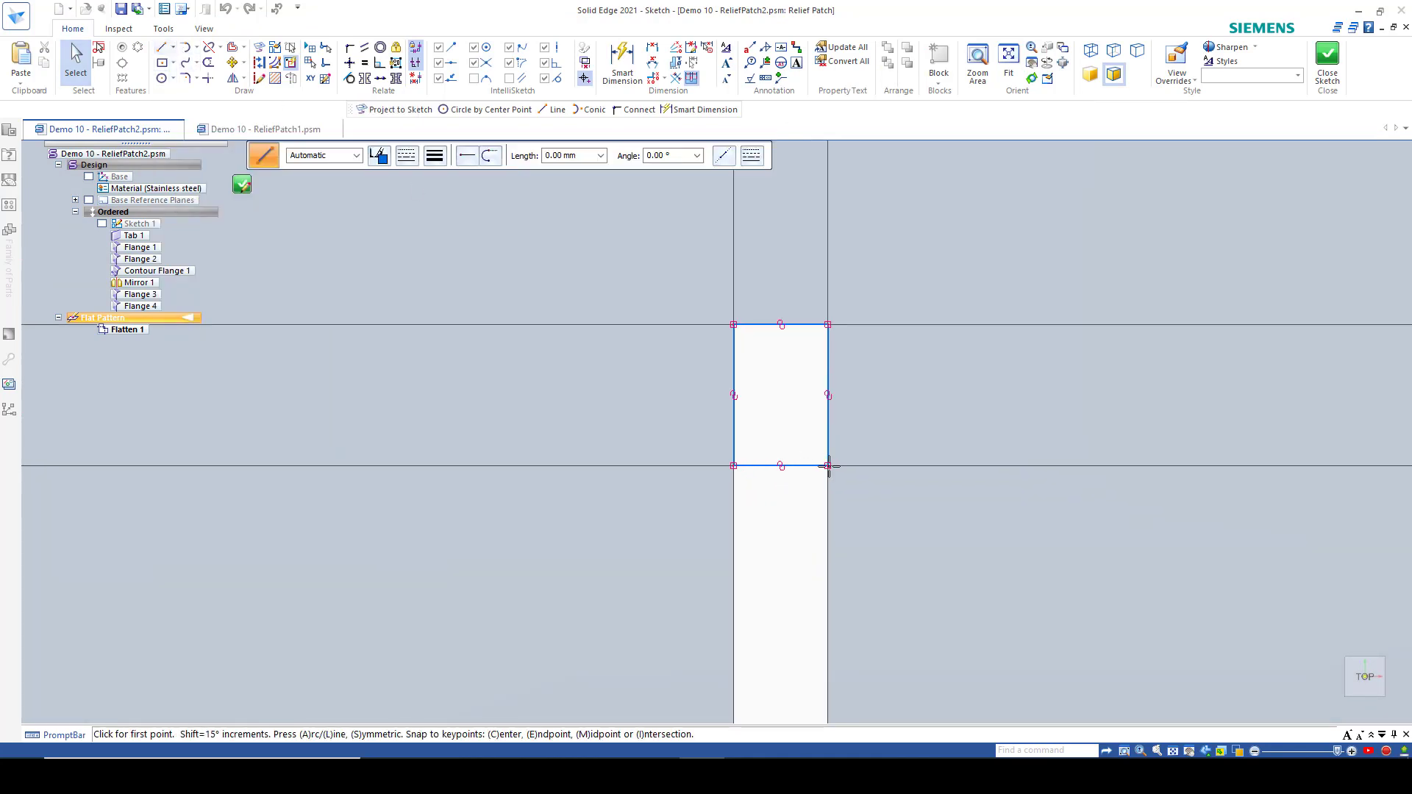
{"action": "left_click", "coordinate": [759, 466]}
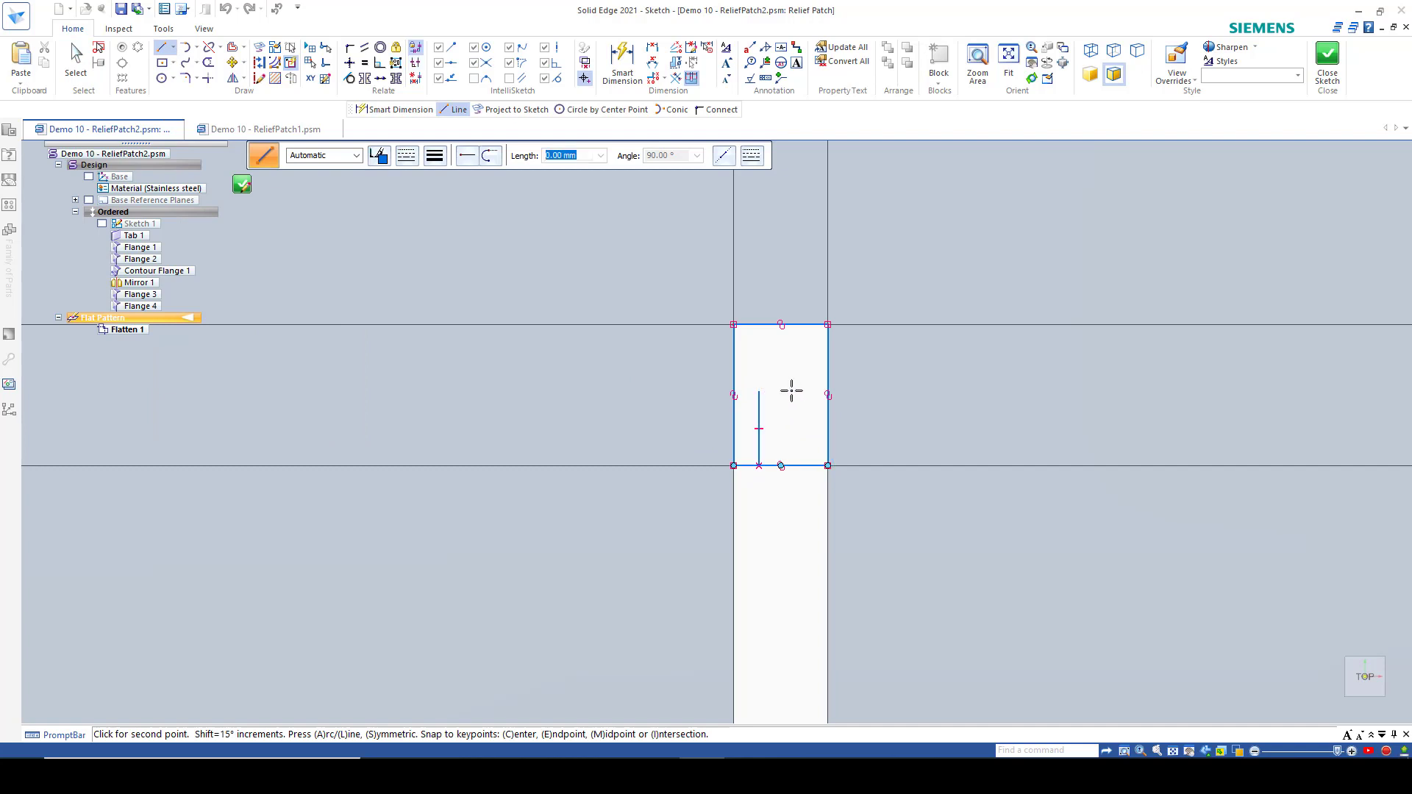
{"action": "left_click", "coordinate": [759, 393]}
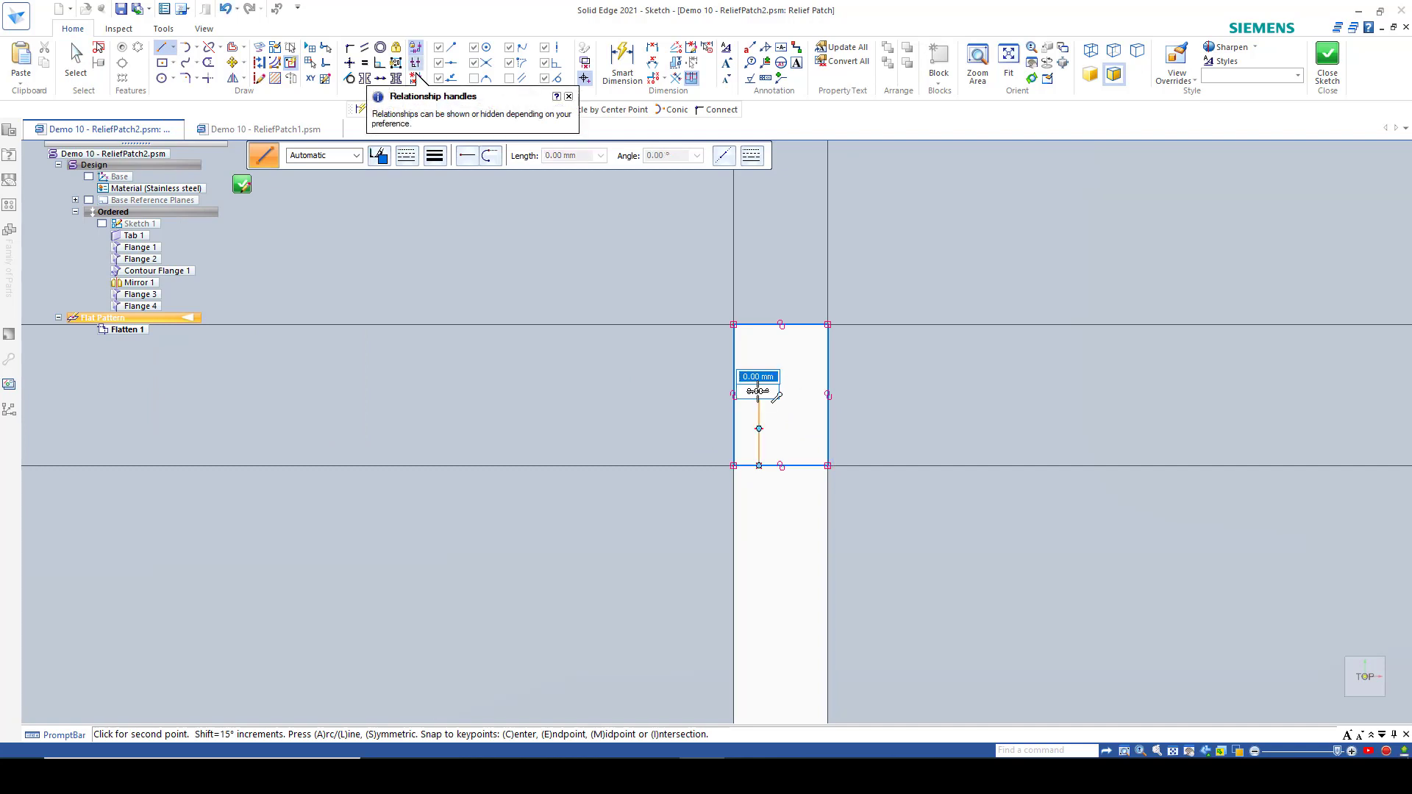
{"action": "left_click", "coordinate": [801, 392]}
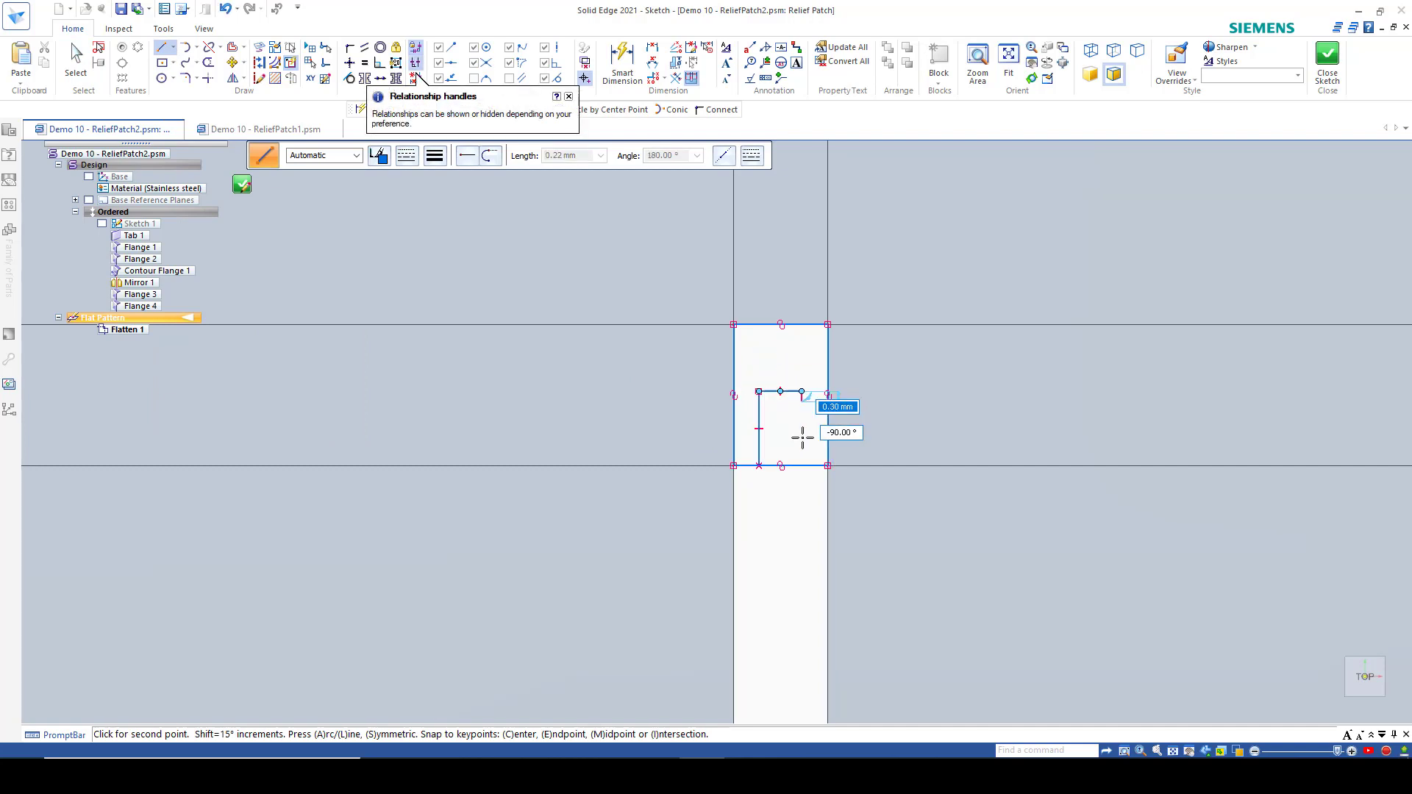
{"action": "left_click", "coordinate": [802, 466]}
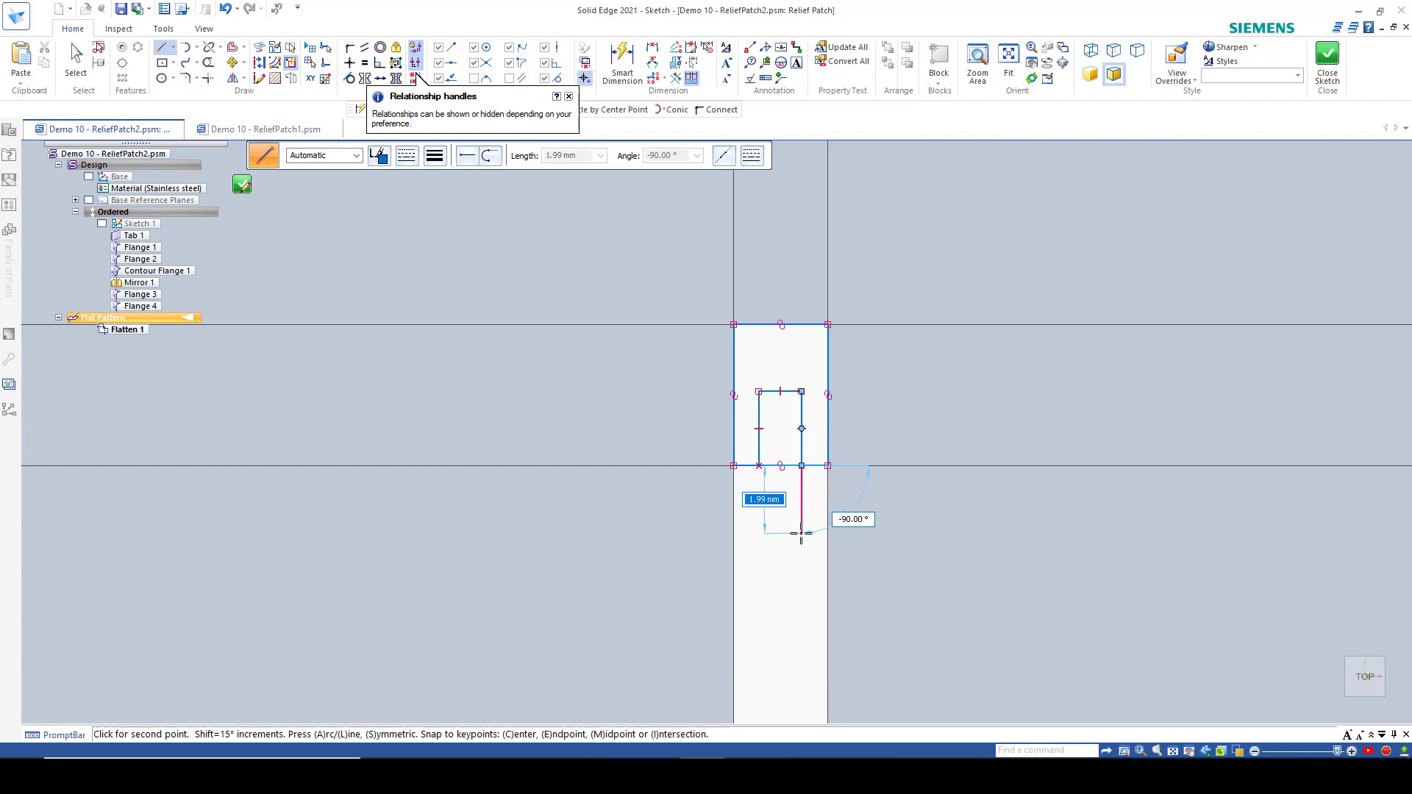
{"action": "key", "text": "Escape"}
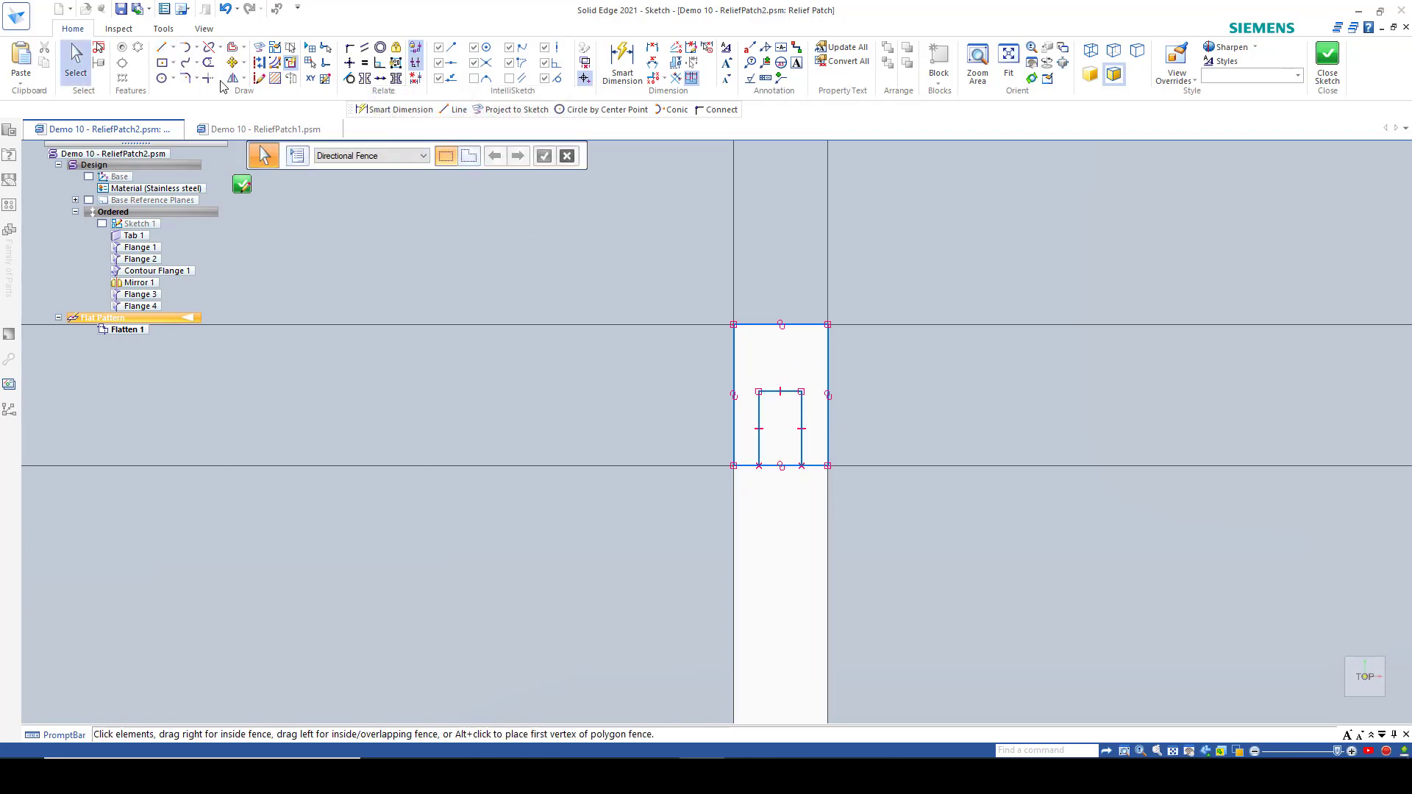
{"action": "left_click", "coordinate": [208, 62]}
{"action": "left_click_drag", "start_coordinate": [766, 426], "coordinate": [776, 489]}
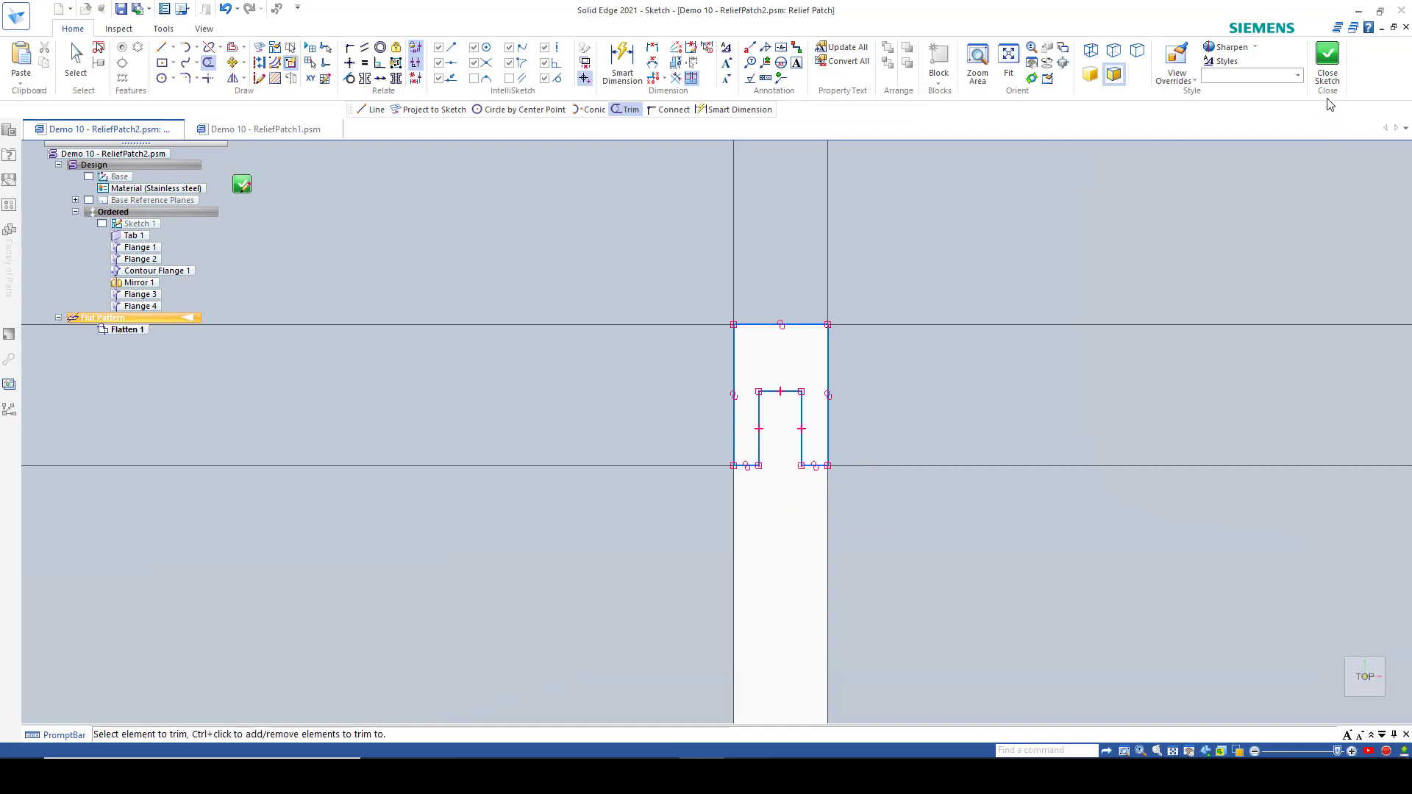
Close the notched patch profile sketch, accept it, and finish the relief patch for all eligible relief areas
{"action": "left_click", "coordinate": [1327, 62]}
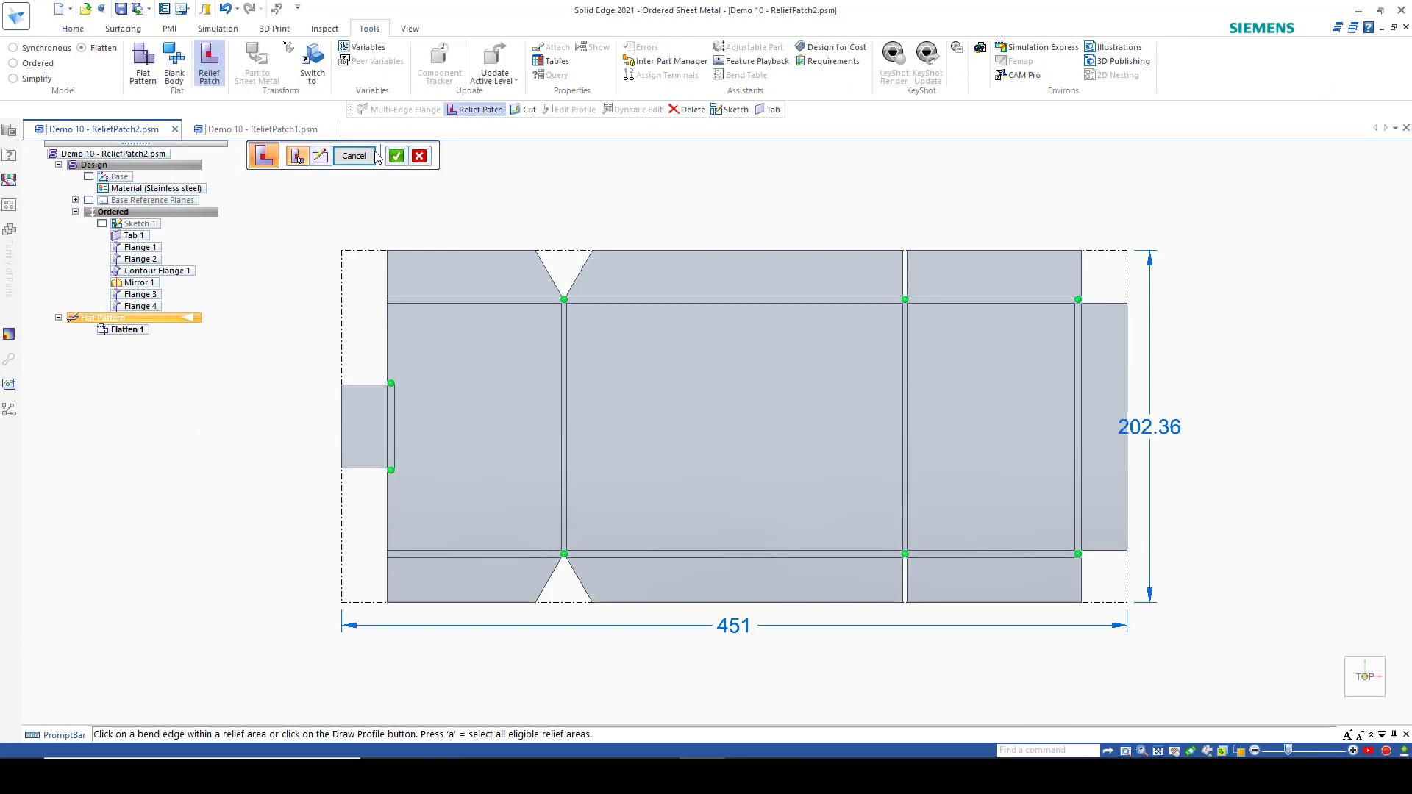
{"action": "left_click", "coordinate": [396, 156]}
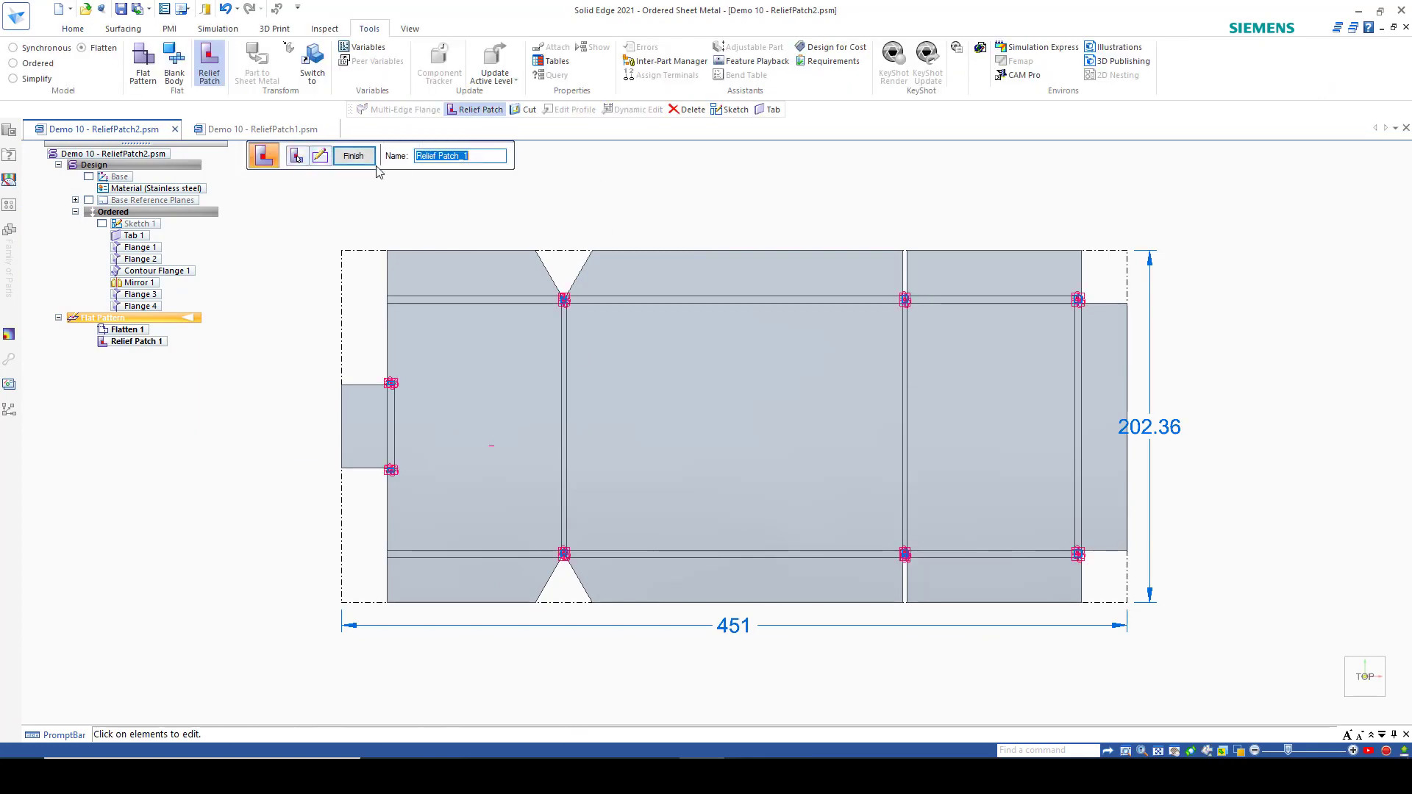
{"action": "left_click", "coordinate": [353, 156]}
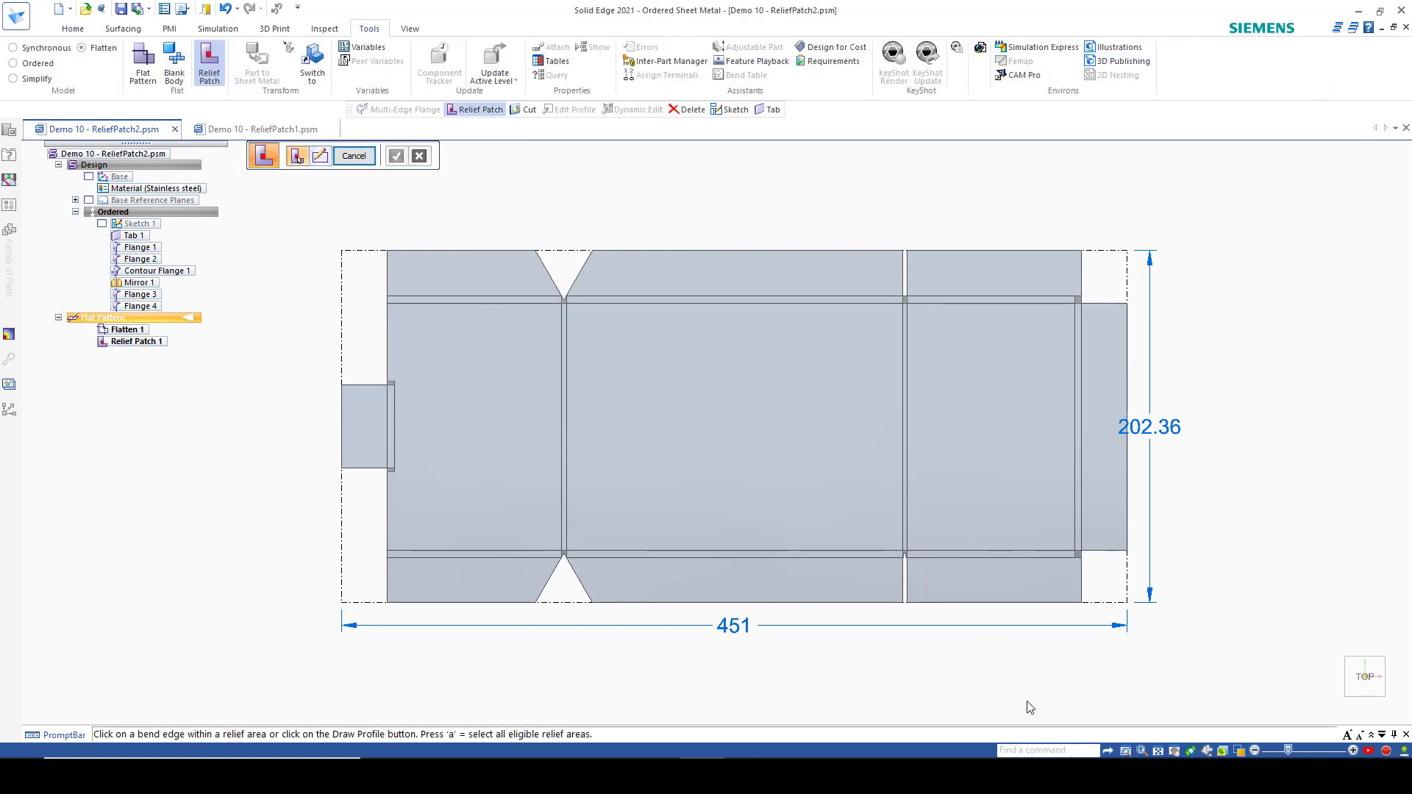
Compare the notched patch at the lower narrow slot with the patches at the other relief areas, and leave the Relief Patch command
{"action": "scroll", "coordinate": [908, 551], "scroll_direction": "up", "scroll_amount": 6}
{"action": "scroll", "coordinate": [932, 548], "scroll_direction": "up", "scroll_amount": 4}
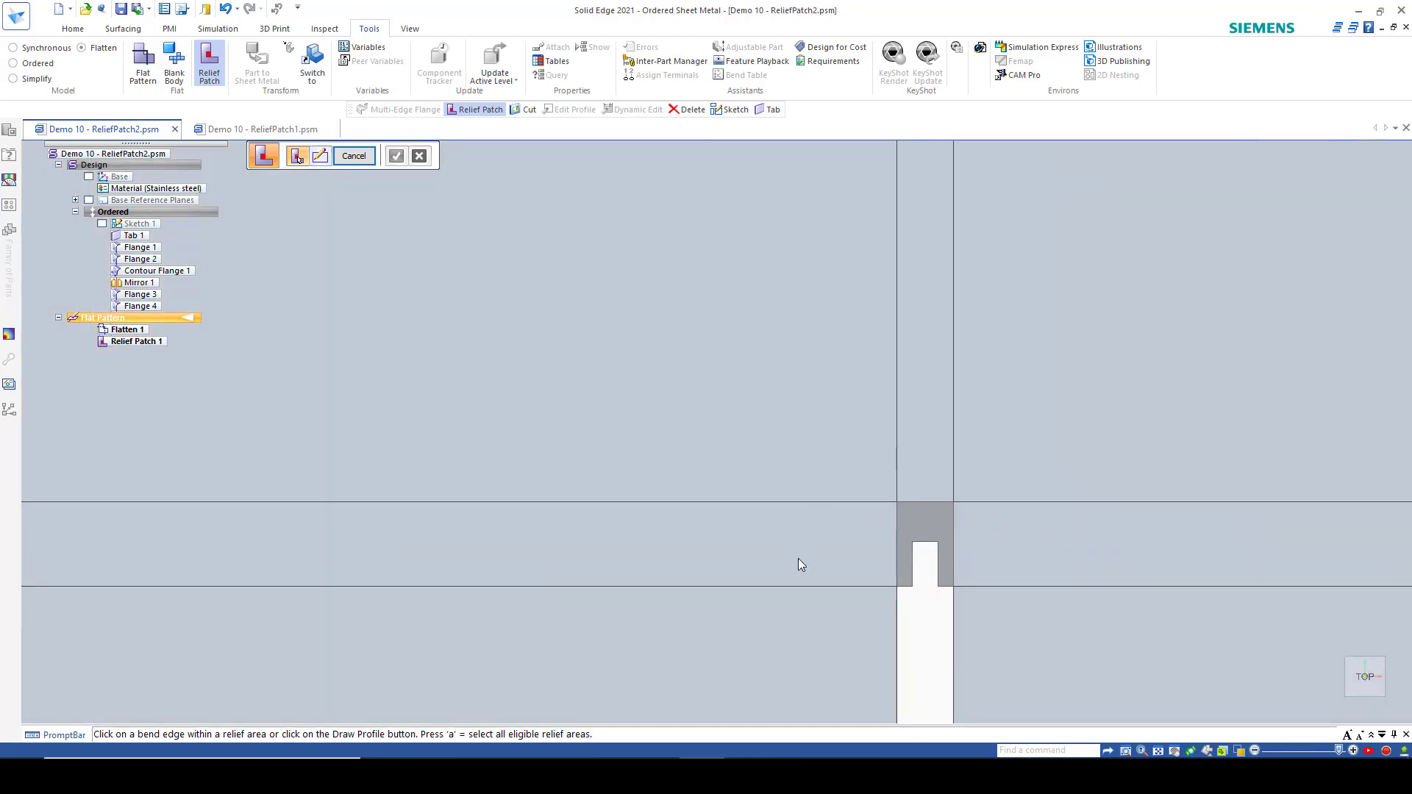
{"action": "scroll", "coordinate": [1008, 457], "scroll_direction": "down", "scroll_amount": 10}
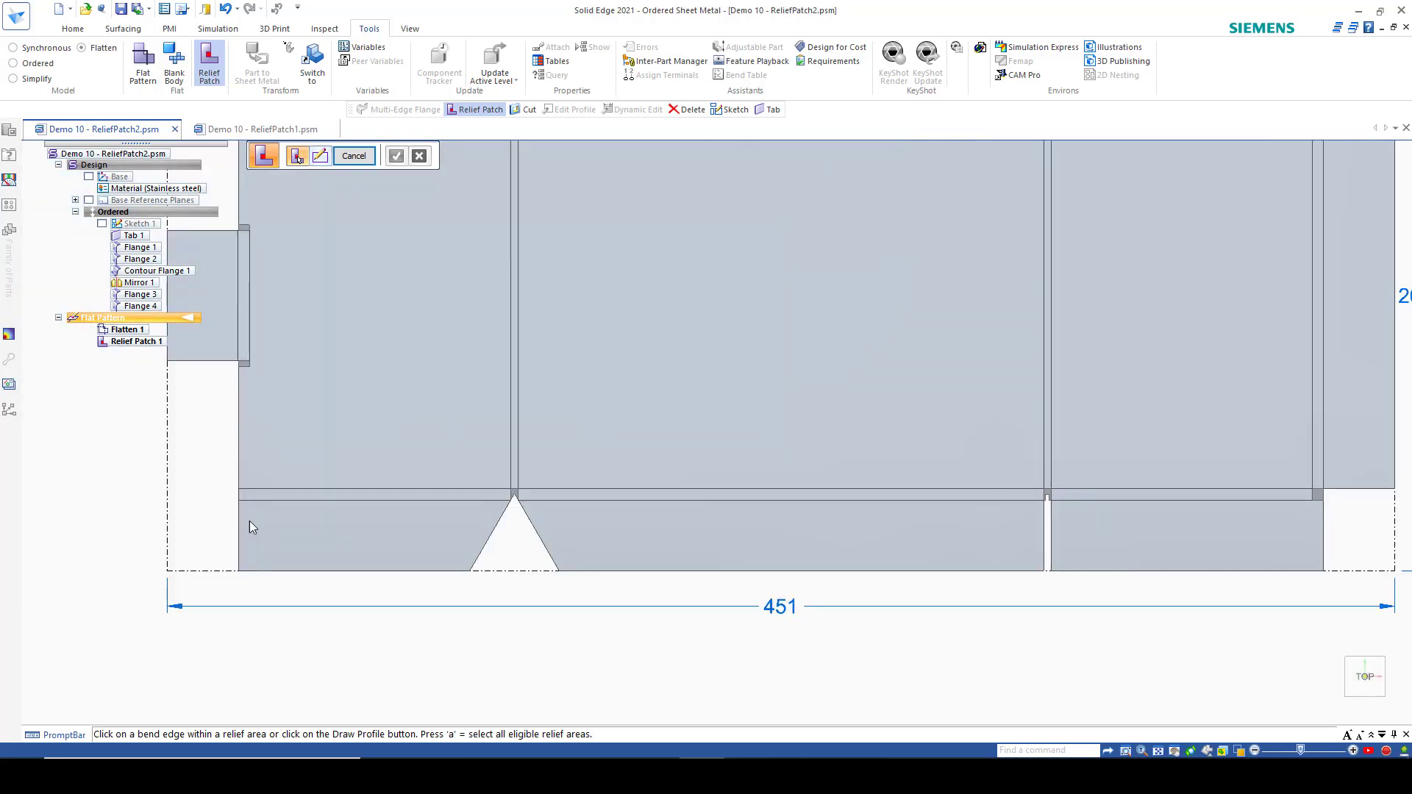
{"action": "scroll", "coordinate": [497, 513], "scroll_direction": "up", "scroll_amount": 2}
{"action": "scroll", "coordinate": [272, 540], "scroll_direction": "down", "scroll_amount": 3}
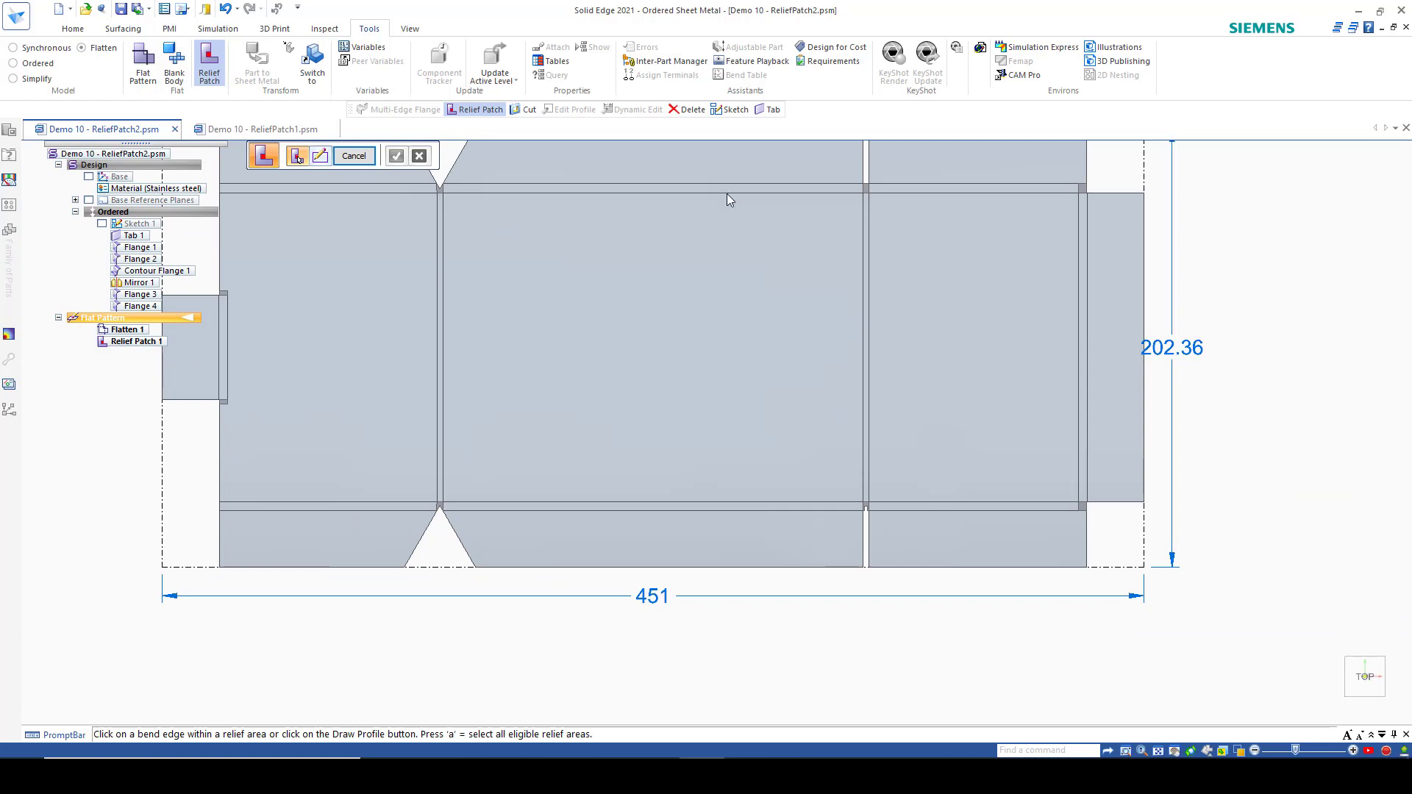
{"action": "scroll", "coordinate": [878, 152], "scroll_direction": "up", "scroll_amount": 6}
{"action": "scroll", "coordinate": [743, 365], "scroll_direction": "down", "scroll_amount": 4}
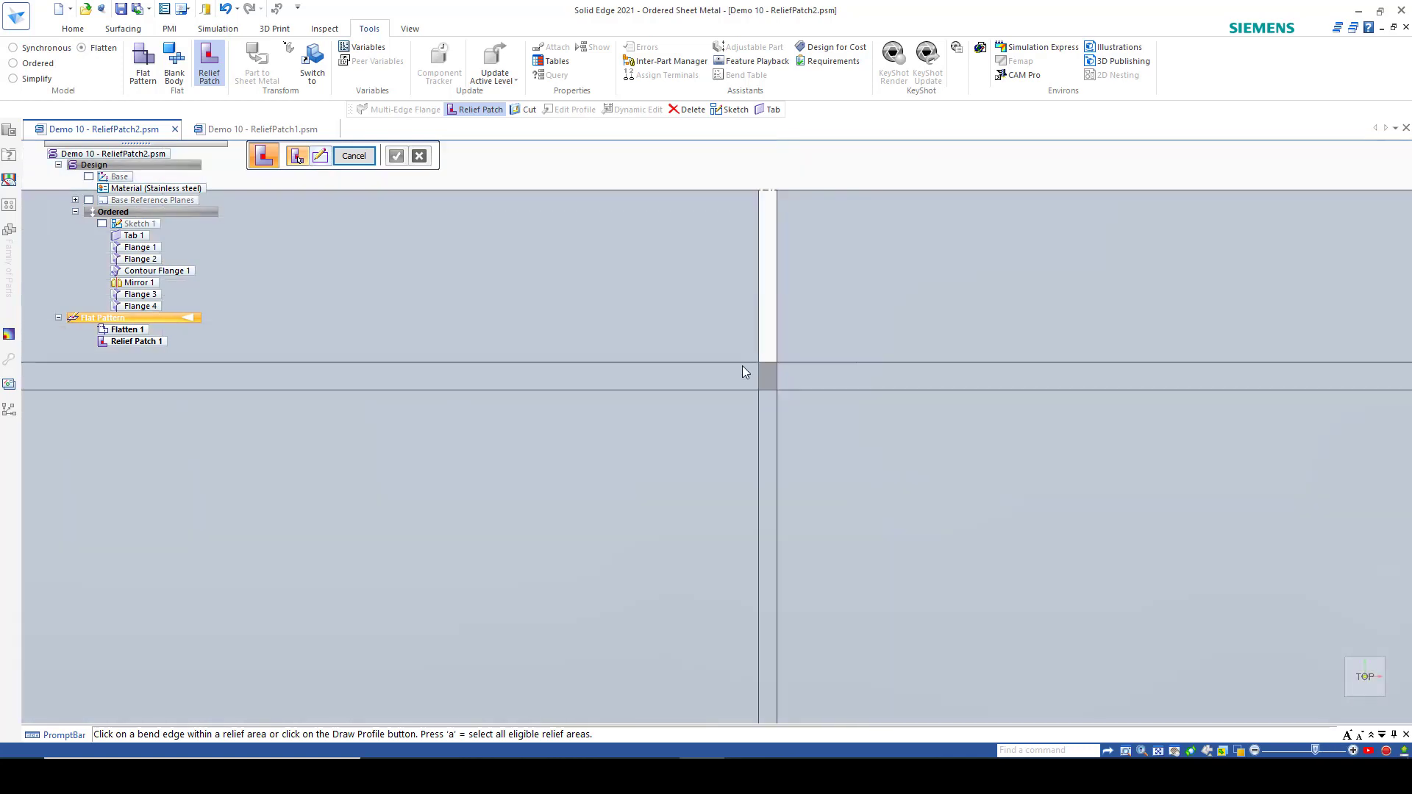
{"action": "scroll", "coordinate": [739, 363], "scroll_direction": "down", "scroll_amount": 1}
{"action": "left_click", "coordinate": [354, 155]}
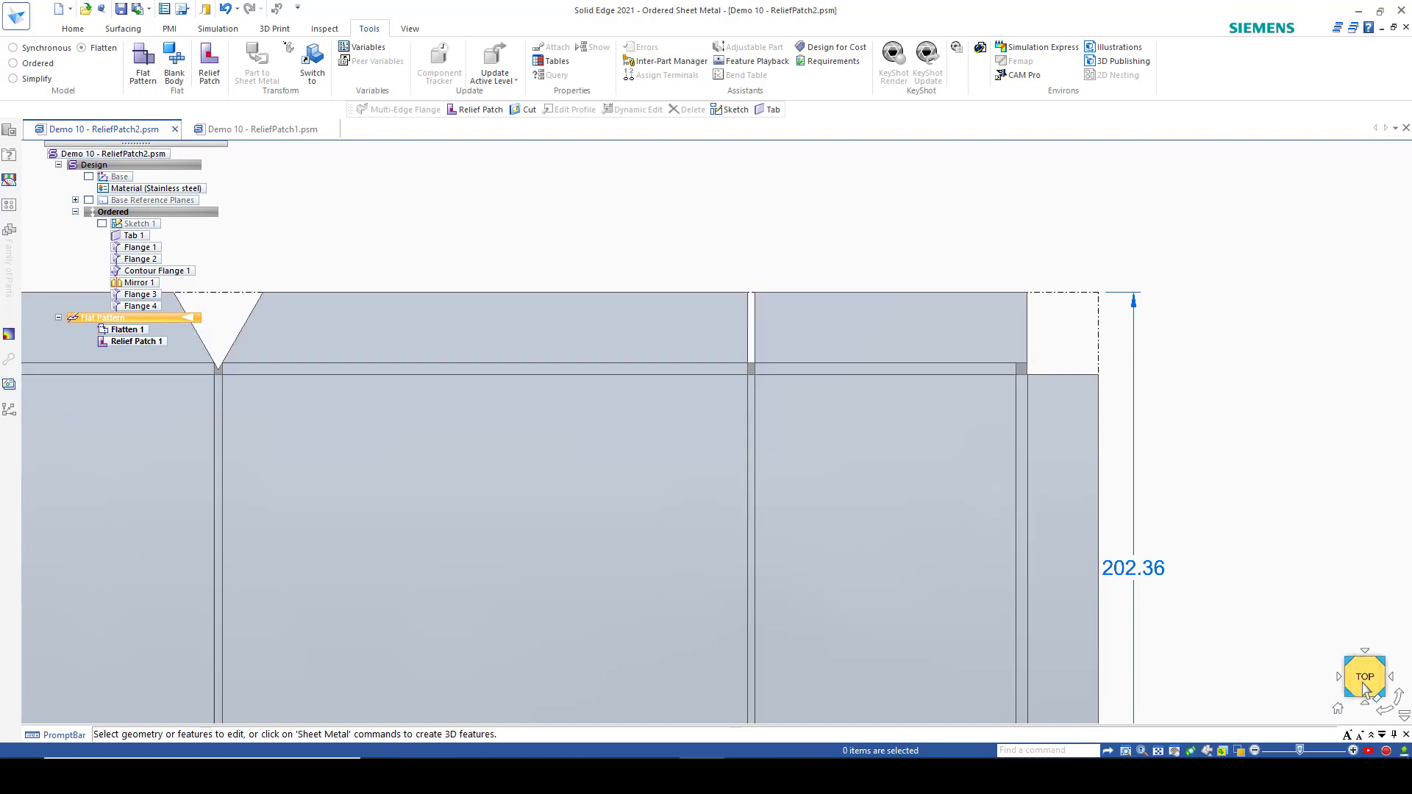
{"action": "key", "text": "ctrl+shift+f"}
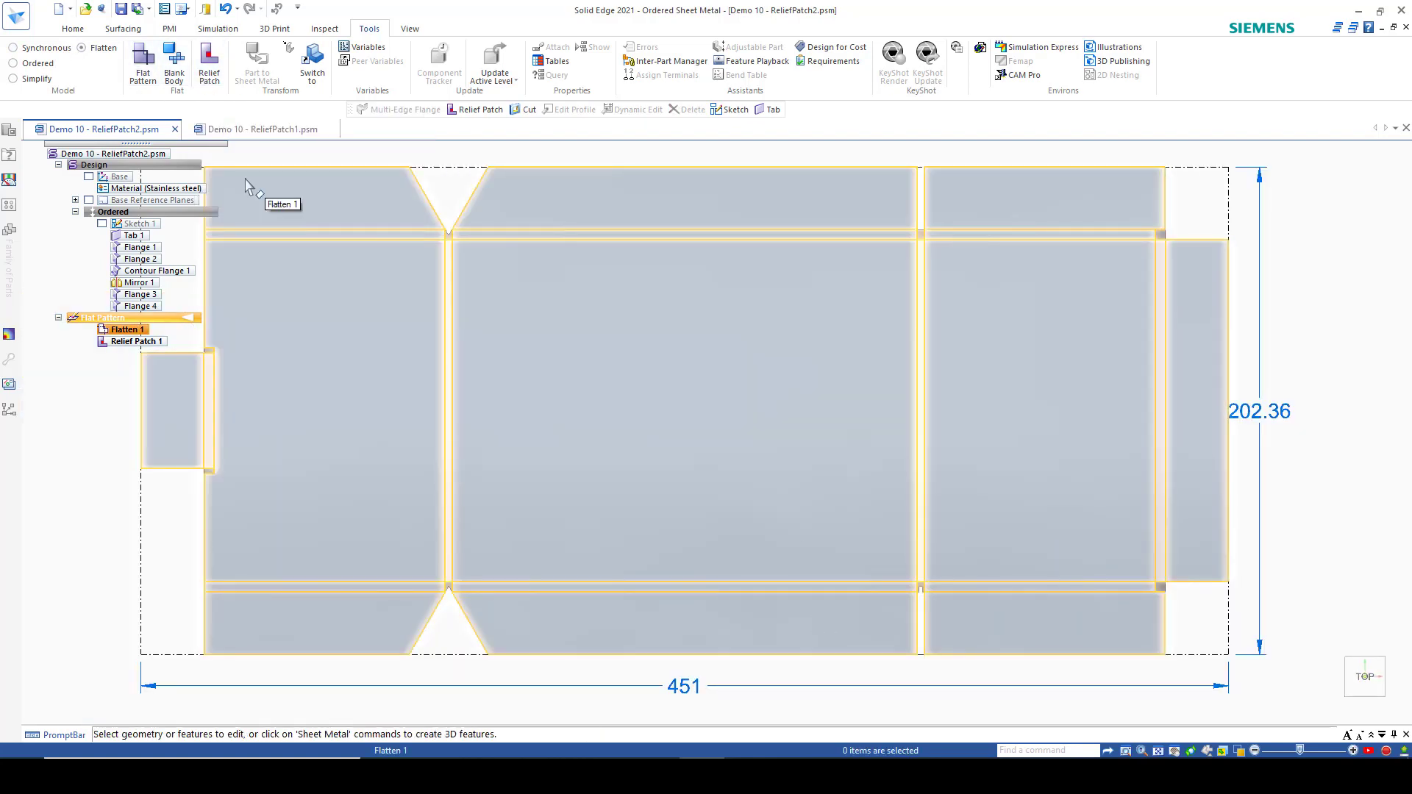
{"action": "left_click", "coordinate": [132, 213]}
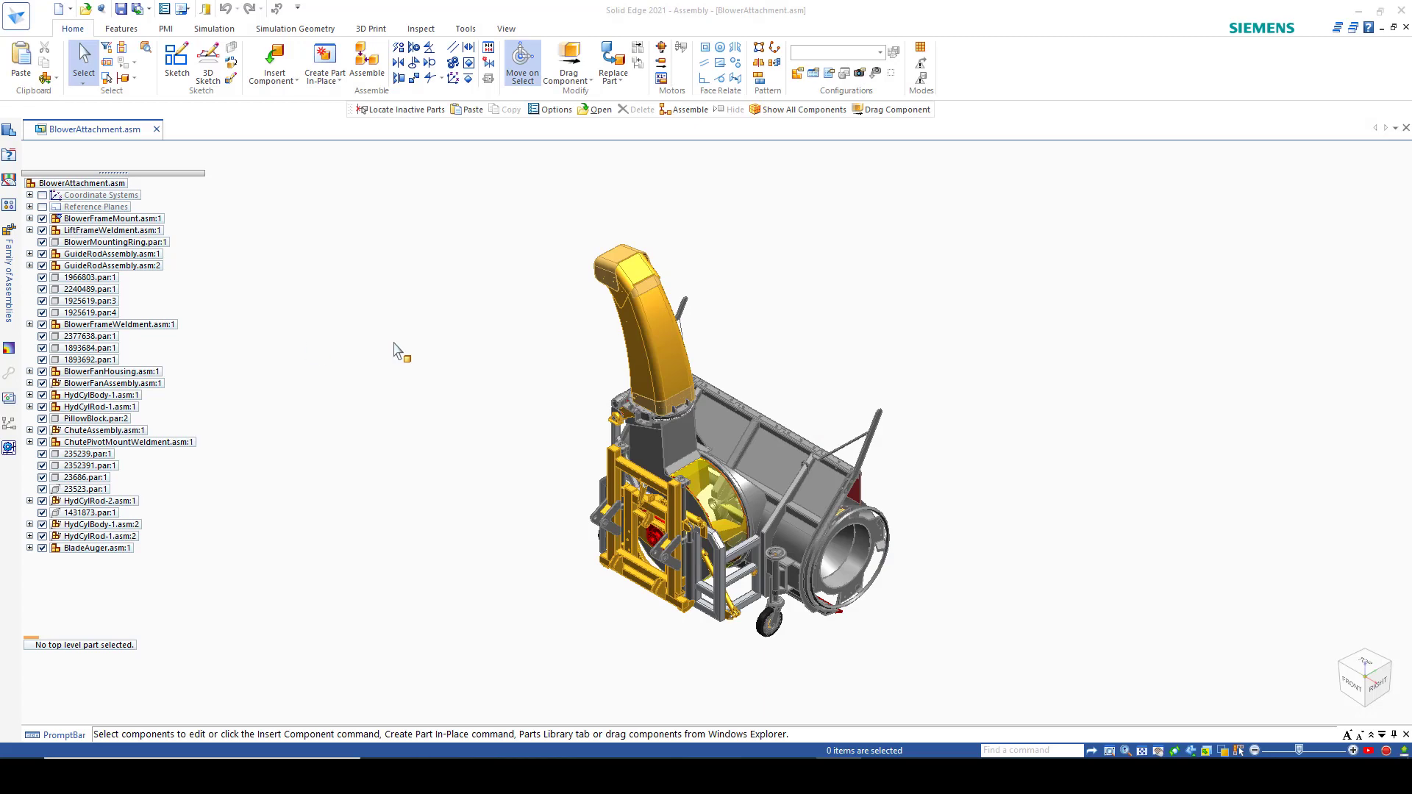
In the assembly options for BlowerAttachment.asm, enable Locate elements in inactive parts
{"action": "left_click", "coordinate": [14, 18]}
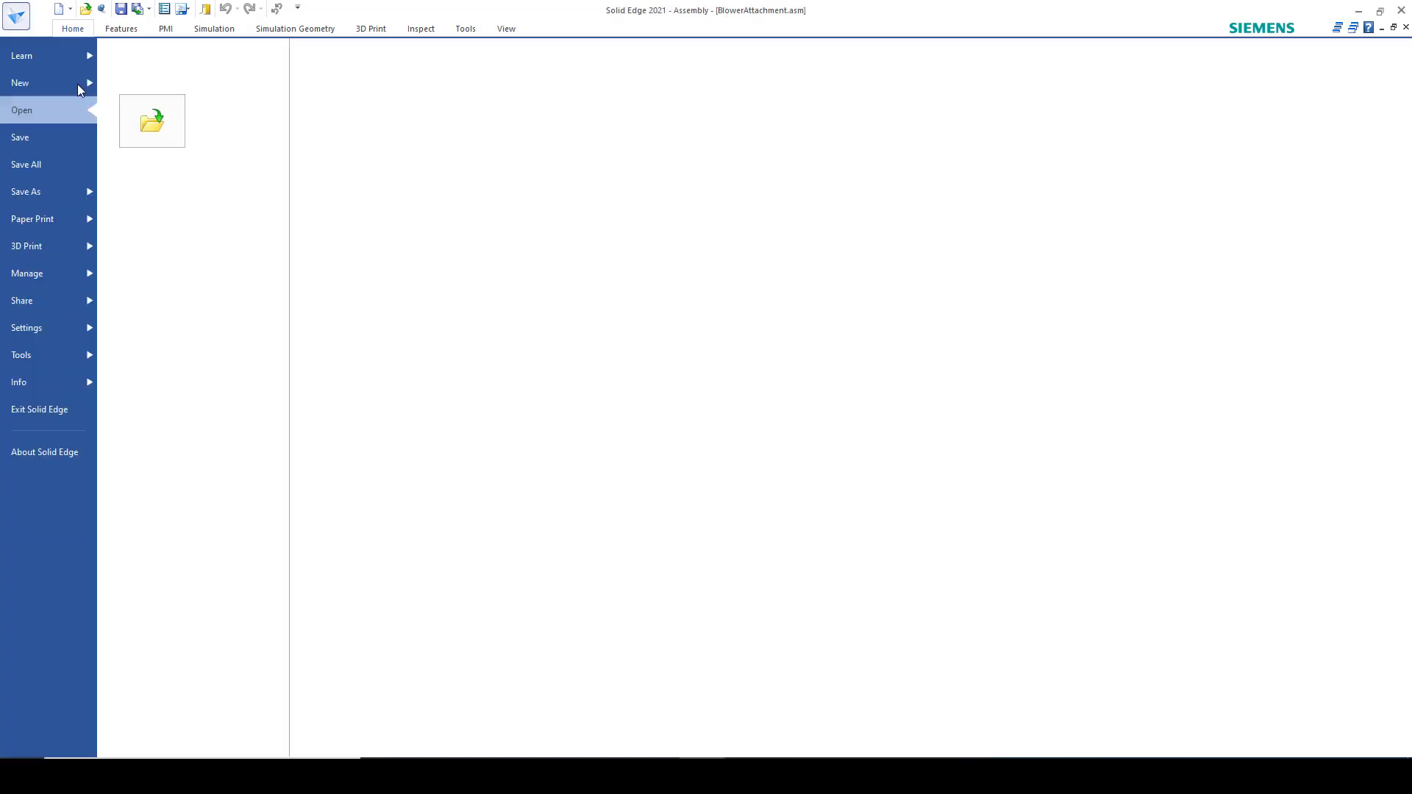
{"action": "left_click", "coordinate": [65, 323]}
{"action": "key", "text": "Escape"}
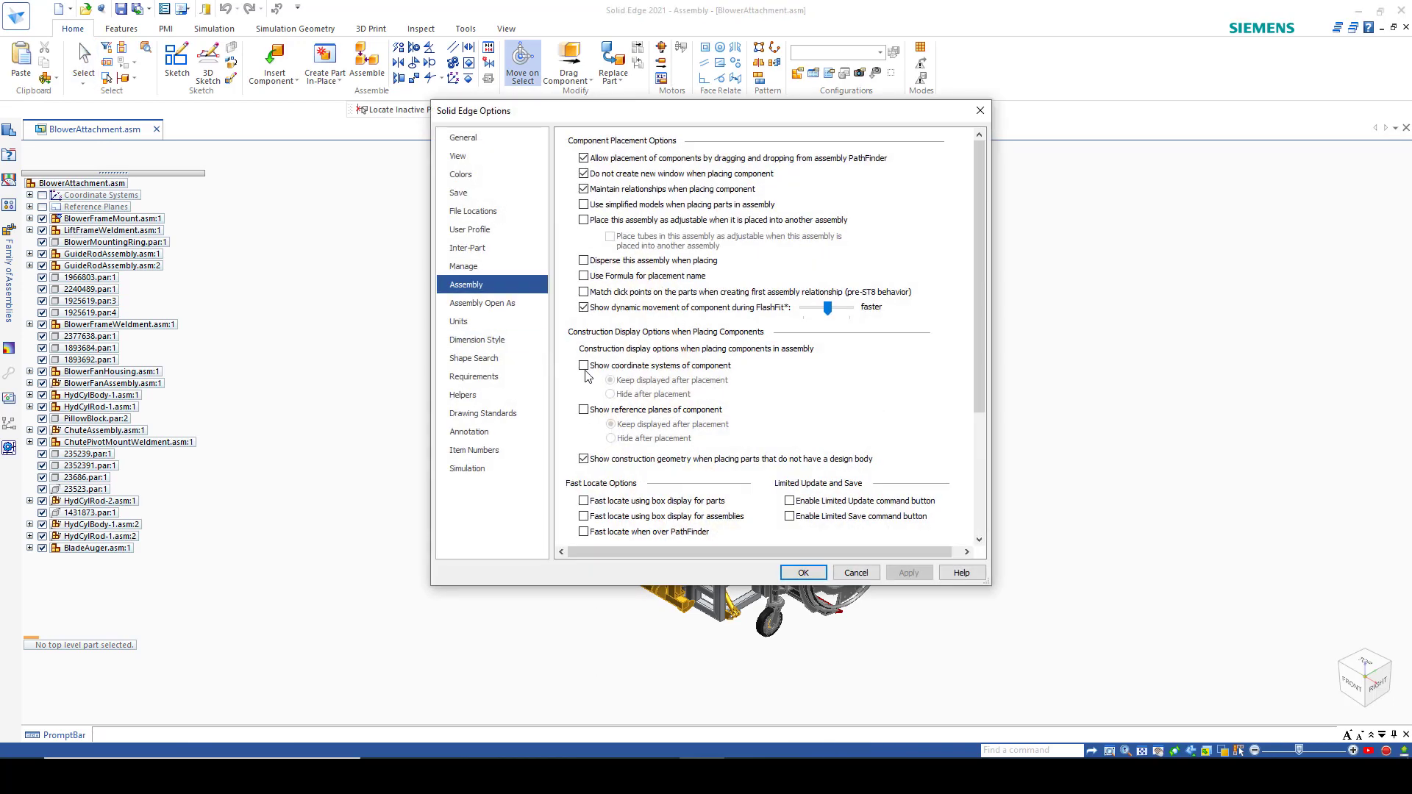
{"action": "scroll", "coordinate": [666, 387], "scroll_direction": "down", "scroll_amount": 5}
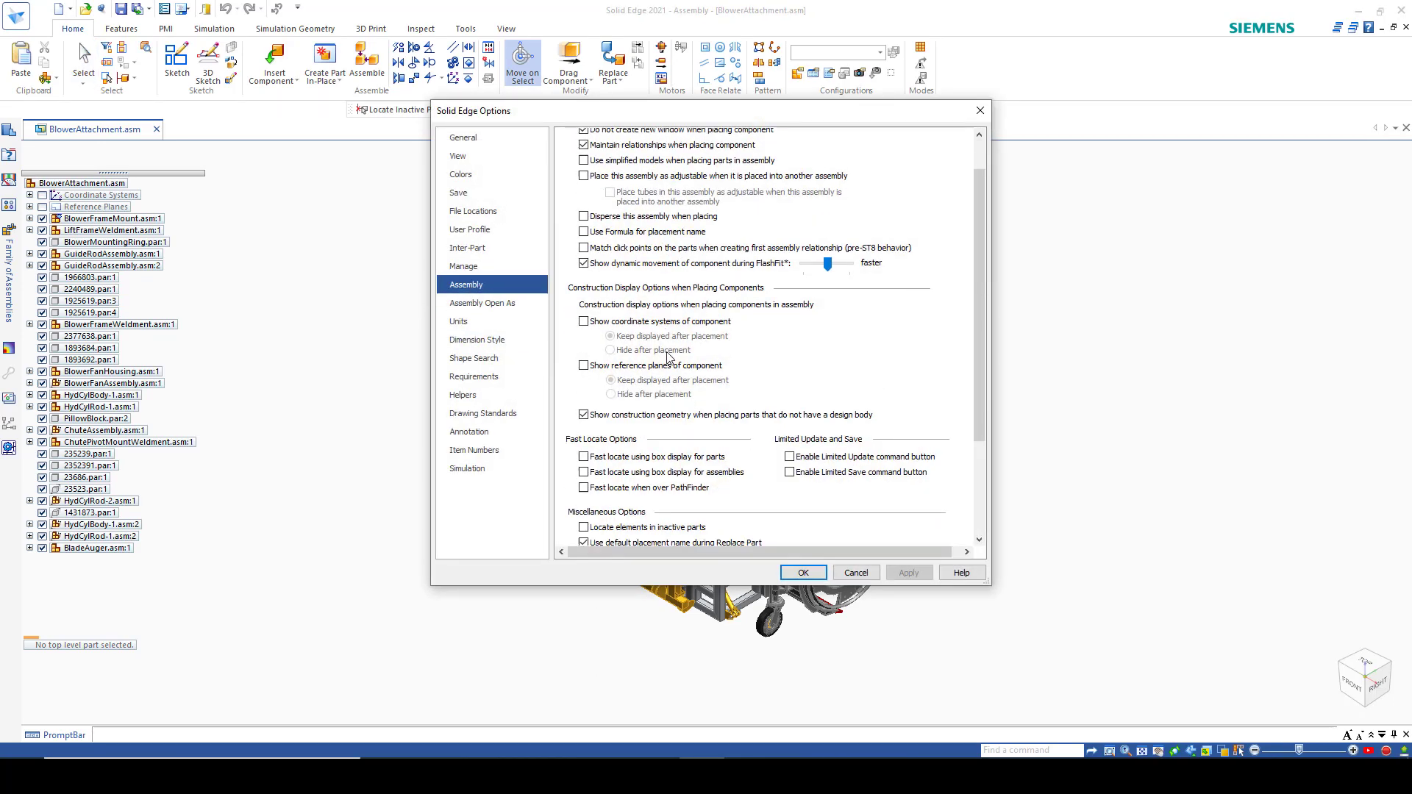
{"action": "left_click", "coordinate": [621, 388]}
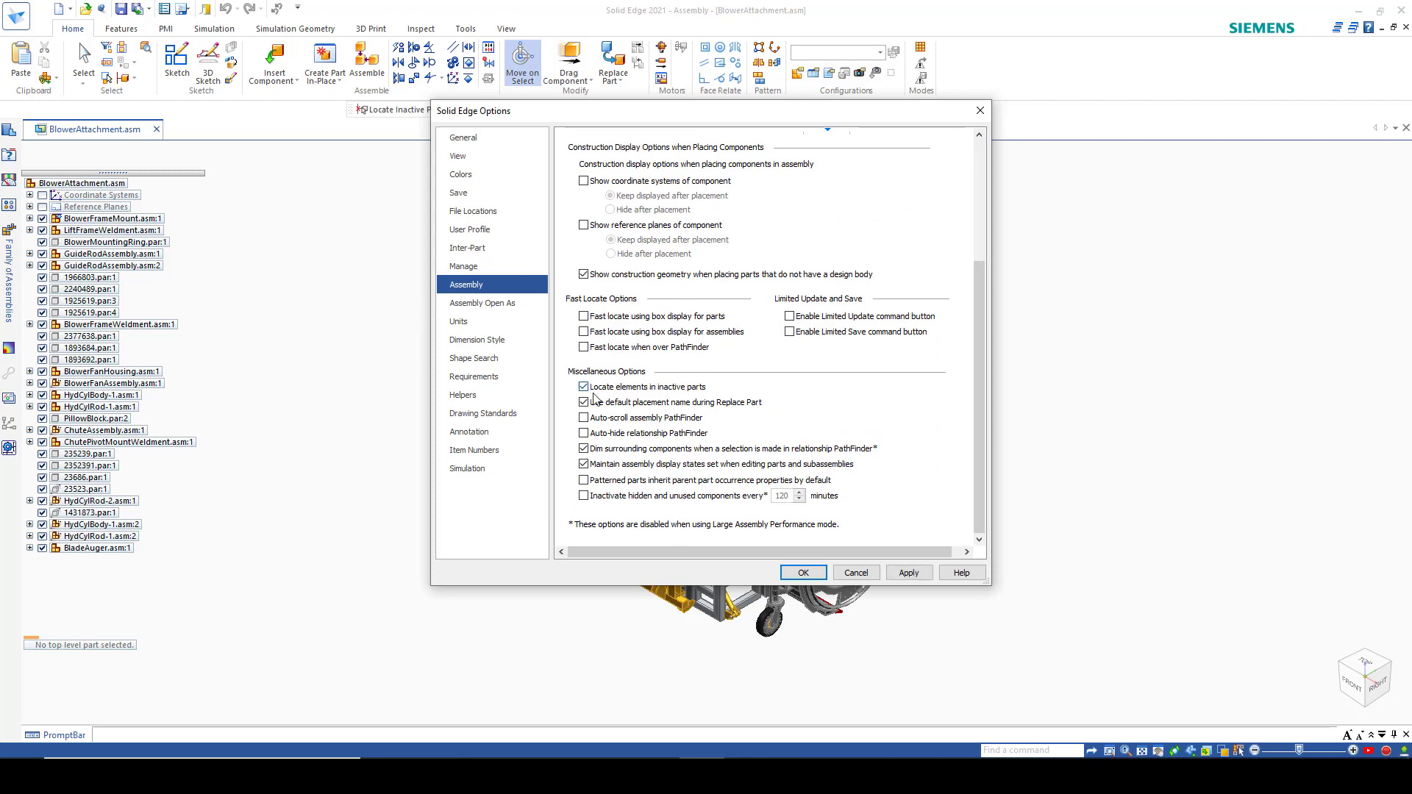
{"action": "left_click", "coordinate": [803, 573]}
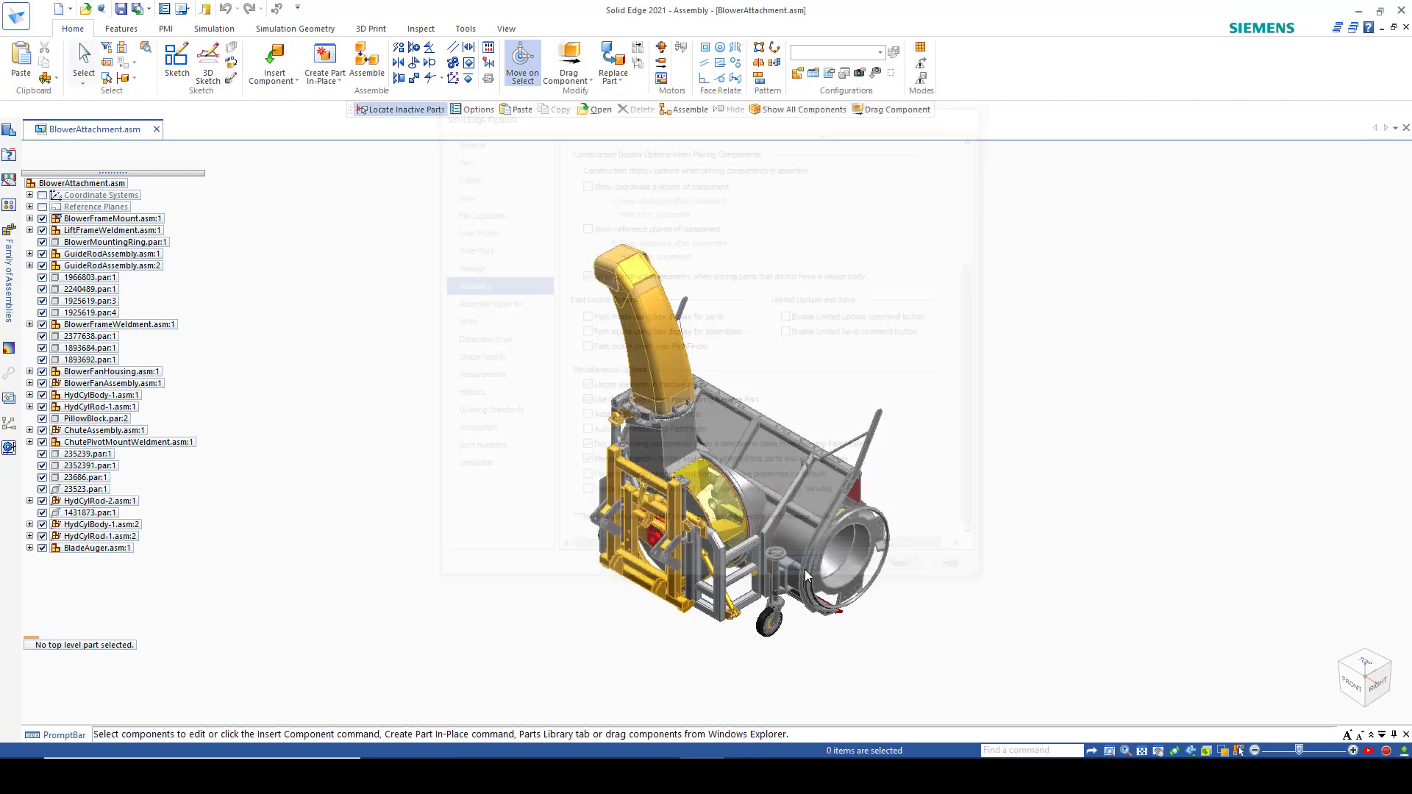
{"action": "left_click", "coordinate": [130, 78]}
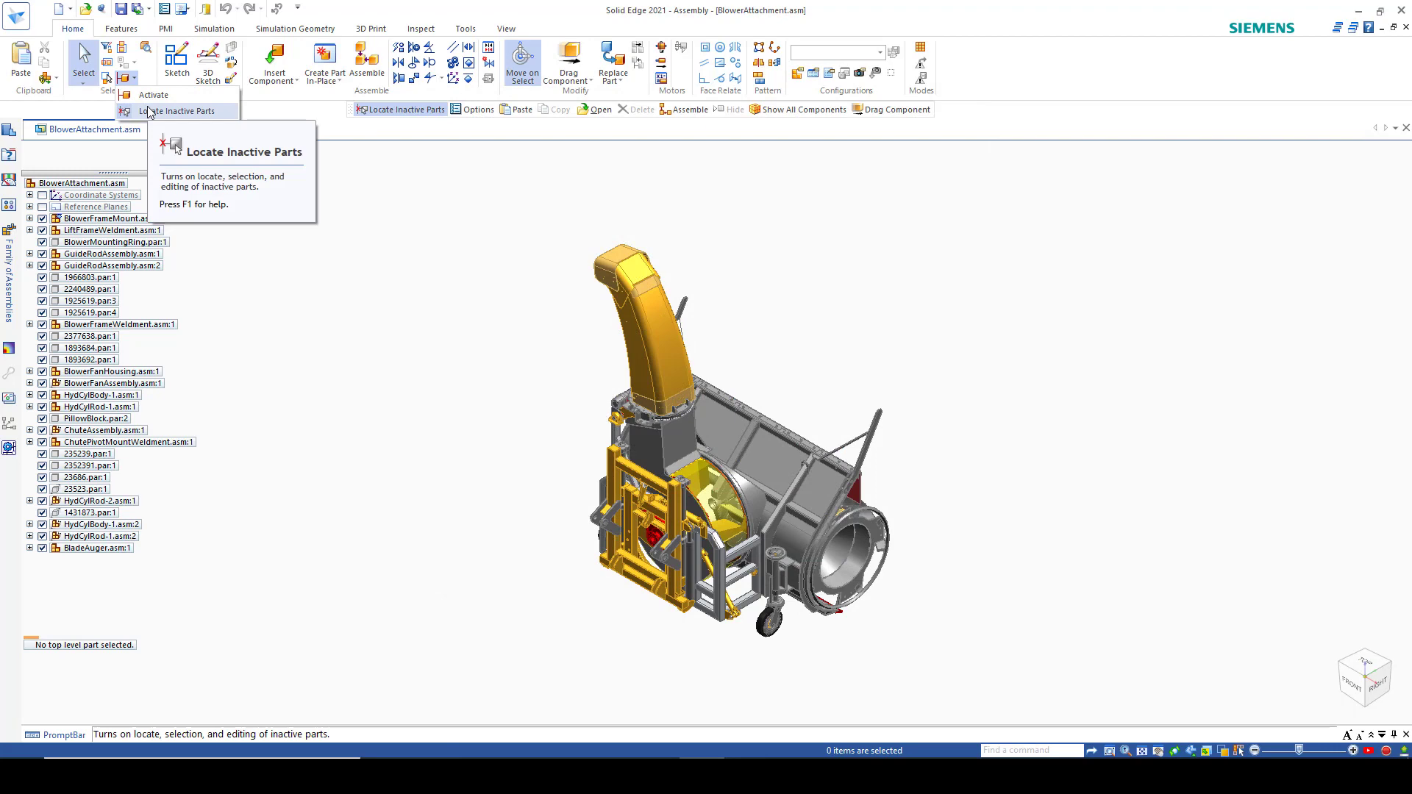
{"action": "left_click", "coordinate": [177, 111]}
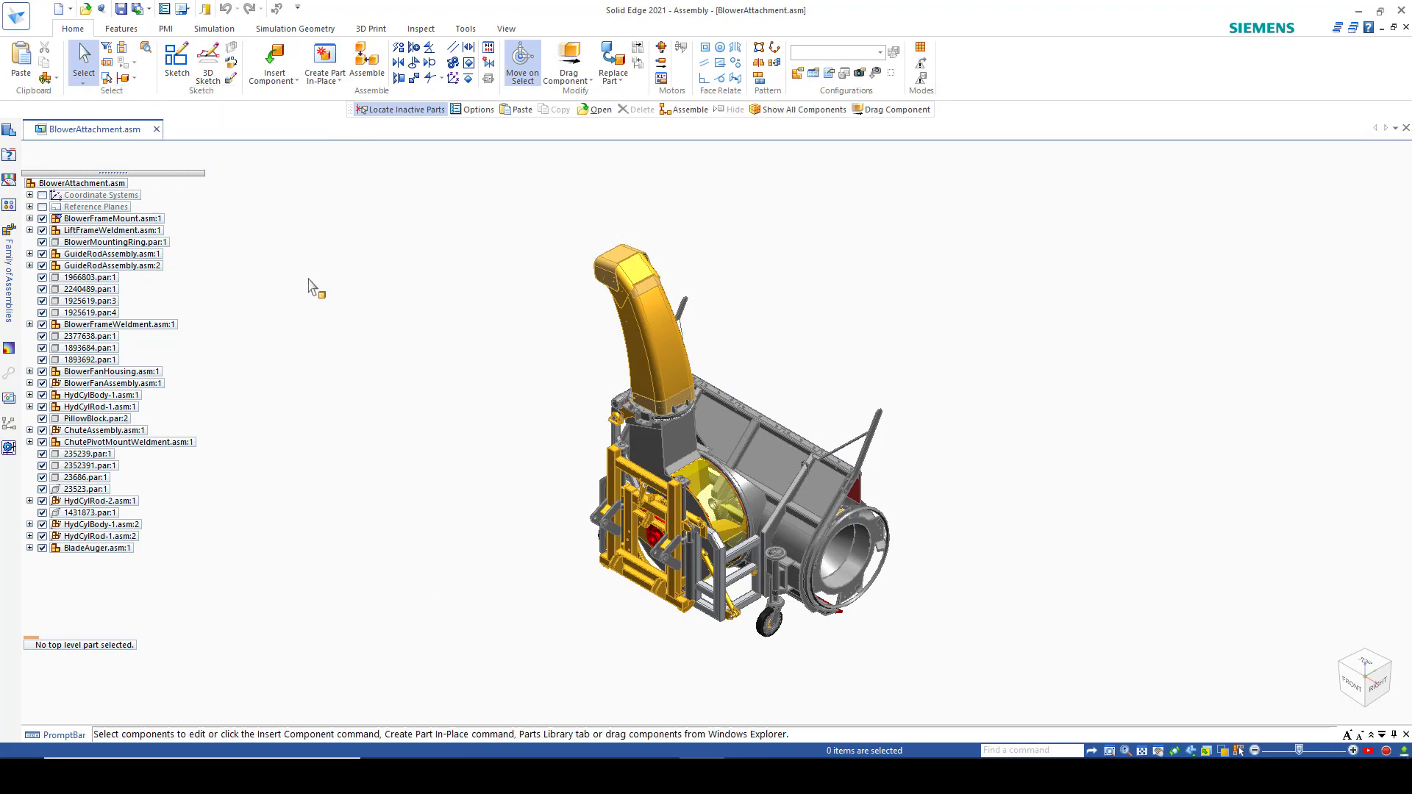
Select the inactive parts 2240489.par:1 and BlowerMountingRing.par:1 one after the other and view each closely in the assembly
{"action": "left_click", "coordinate": [105, 290]}
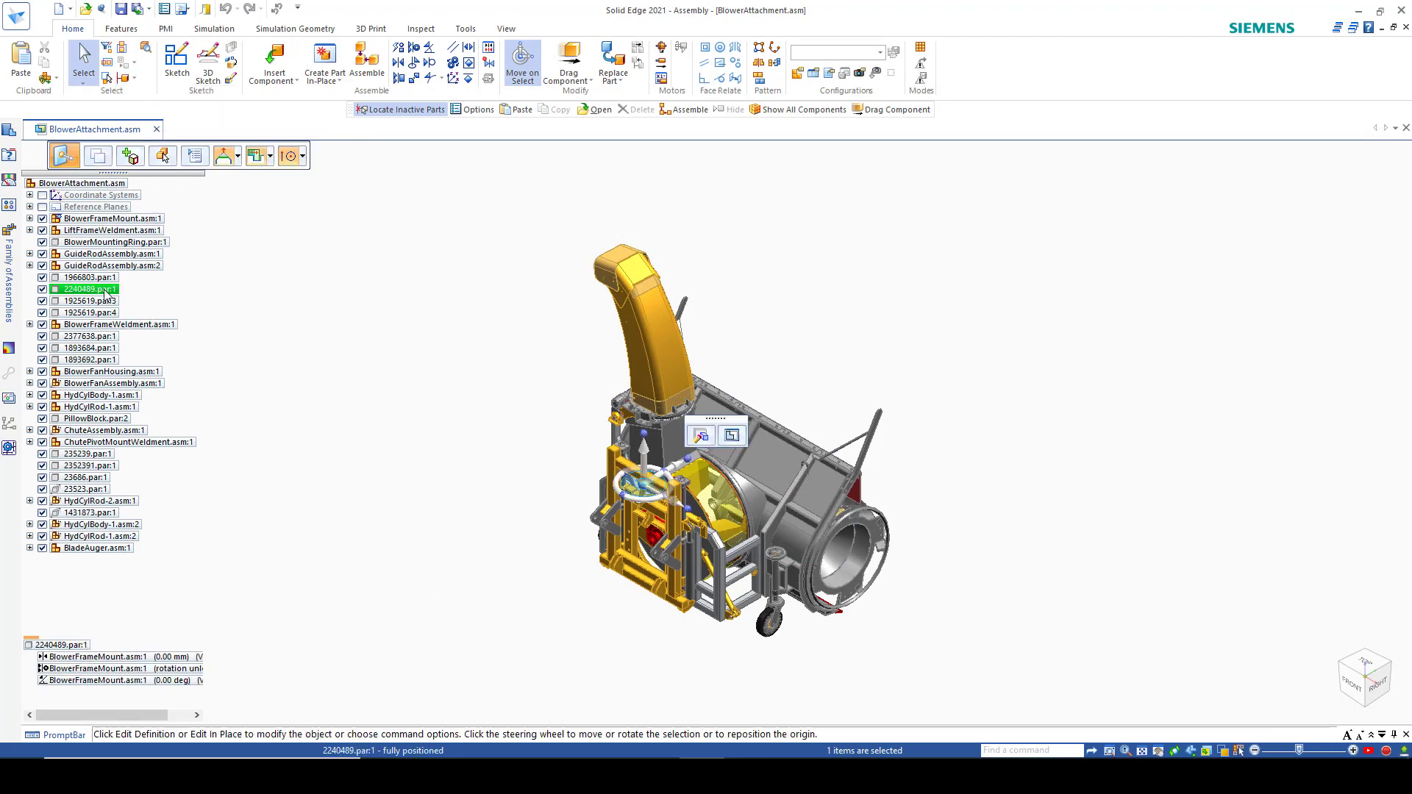
{"action": "scroll", "coordinate": [657, 495], "scroll_direction": "up", "scroll_amount": 5}
{"action": "scroll", "coordinate": [657, 492], "scroll_direction": "up", "scroll_amount": 3}
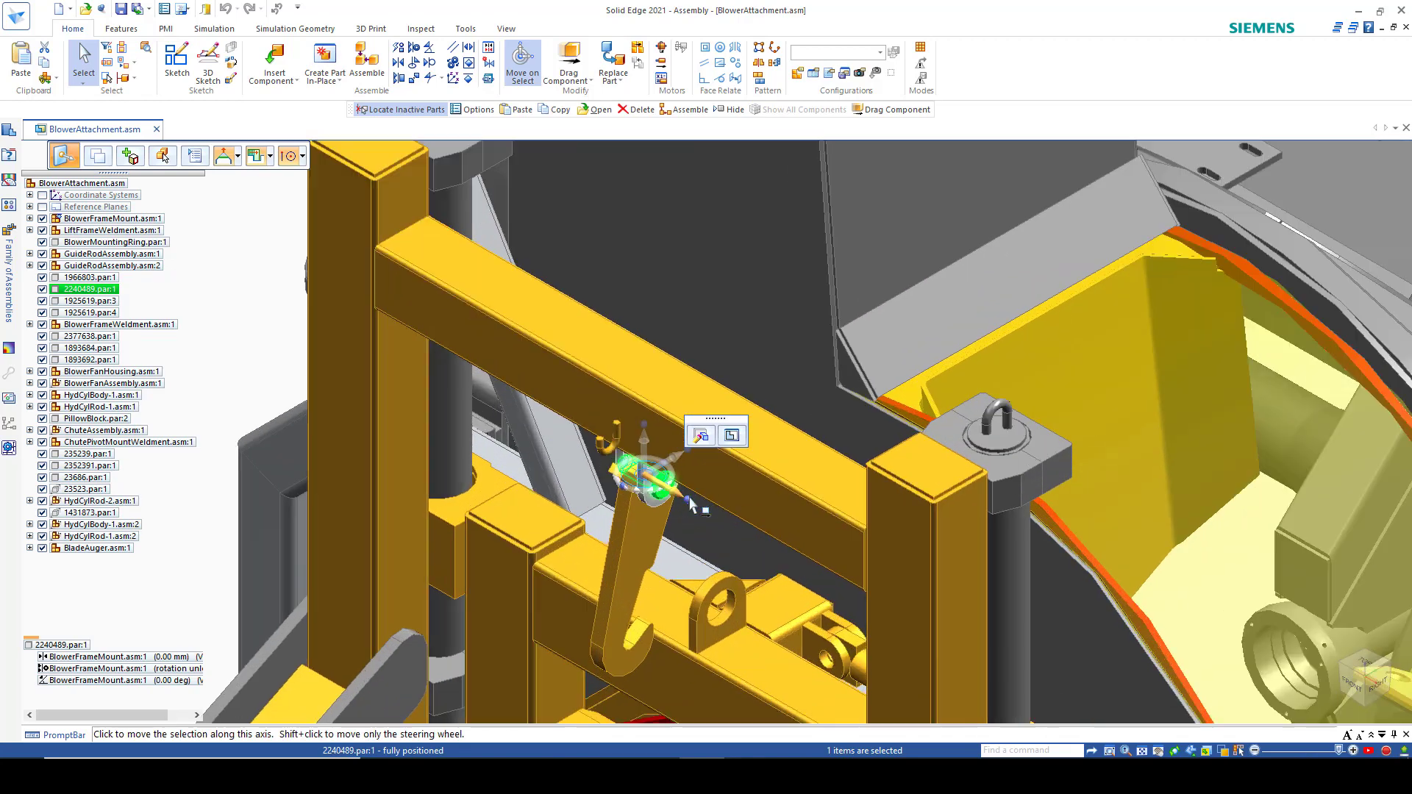
{"action": "scroll", "coordinate": [565, 345], "scroll_direction": "down", "scroll_amount": 4}
{"action": "scroll", "coordinate": [565, 346], "scroll_direction": "down", "scroll_amount": 1}
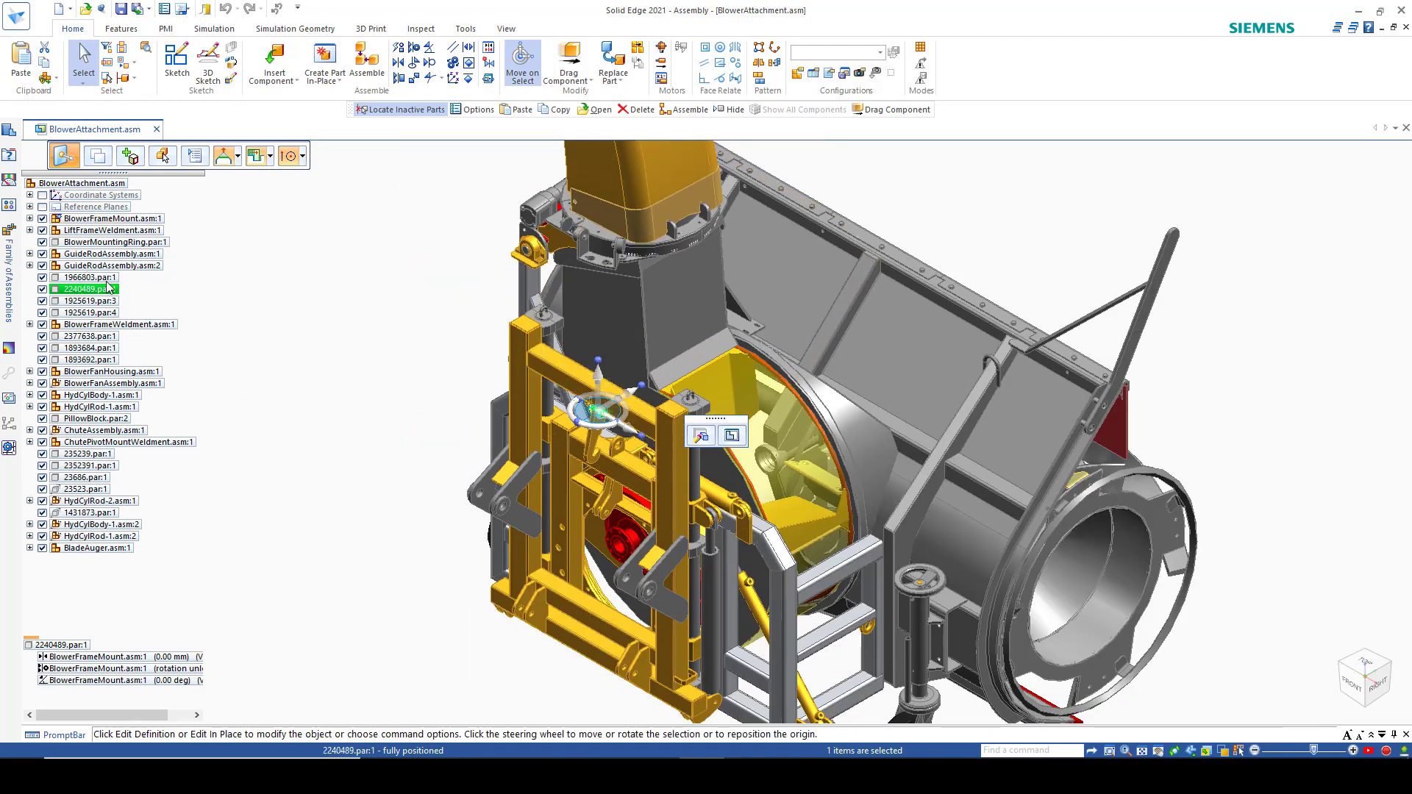
{"action": "left_click", "coordinate": [105, 242]}
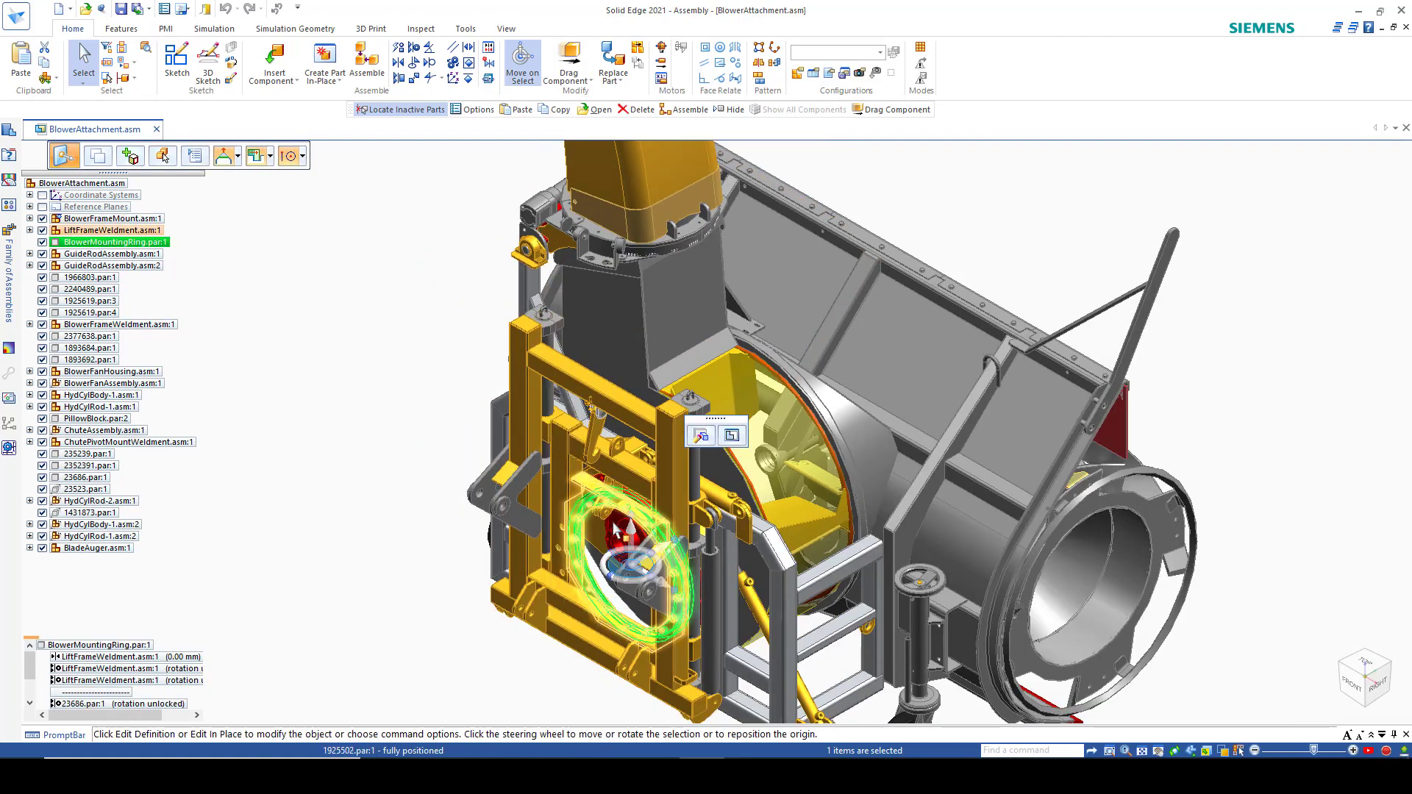
{"action": "scroll", "coordinate": [594, 513], "scroll_direction": "up", "scroll_amount": 5}
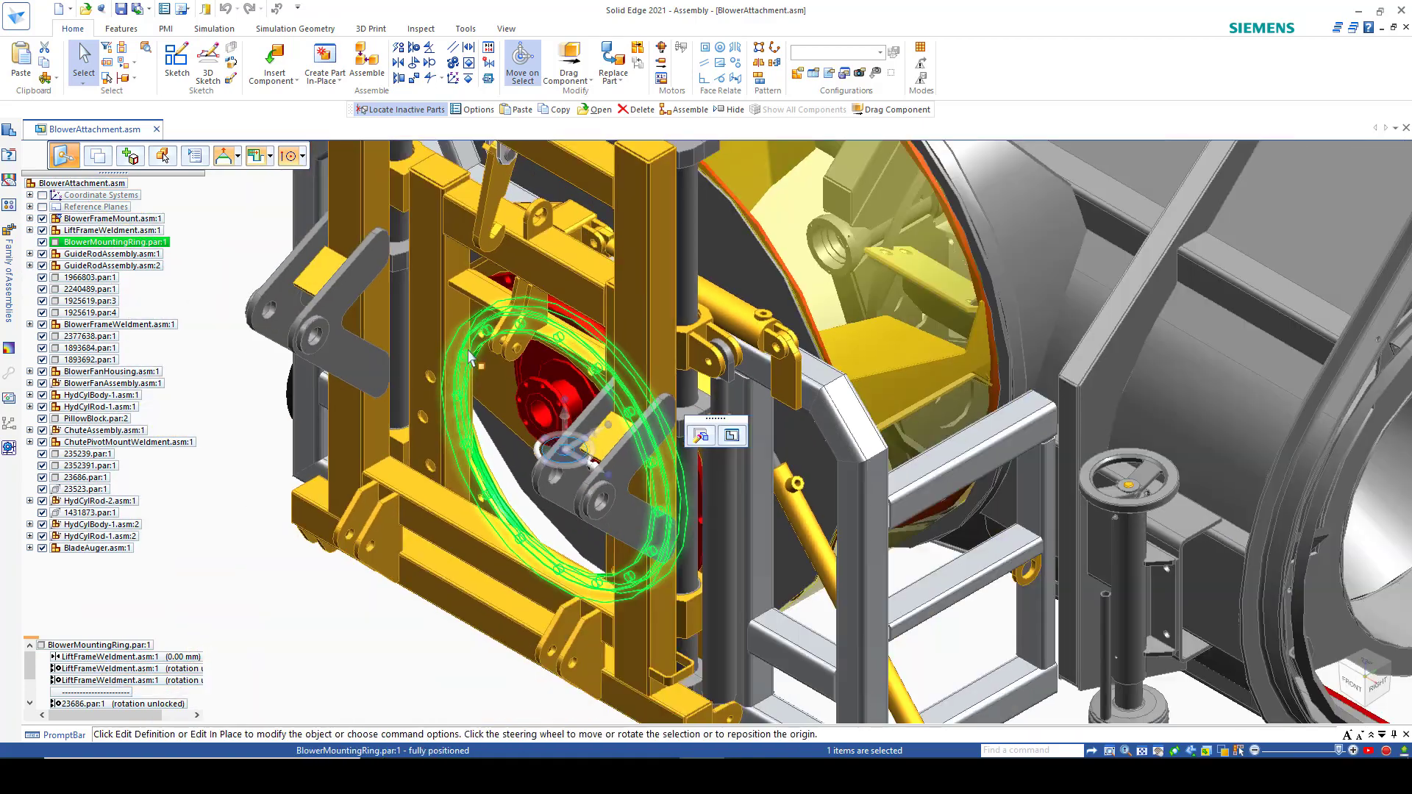
{"action": "scroll", "coordinate": [471, 358], "scroll_direction": "down", "scroll_amount": 2}
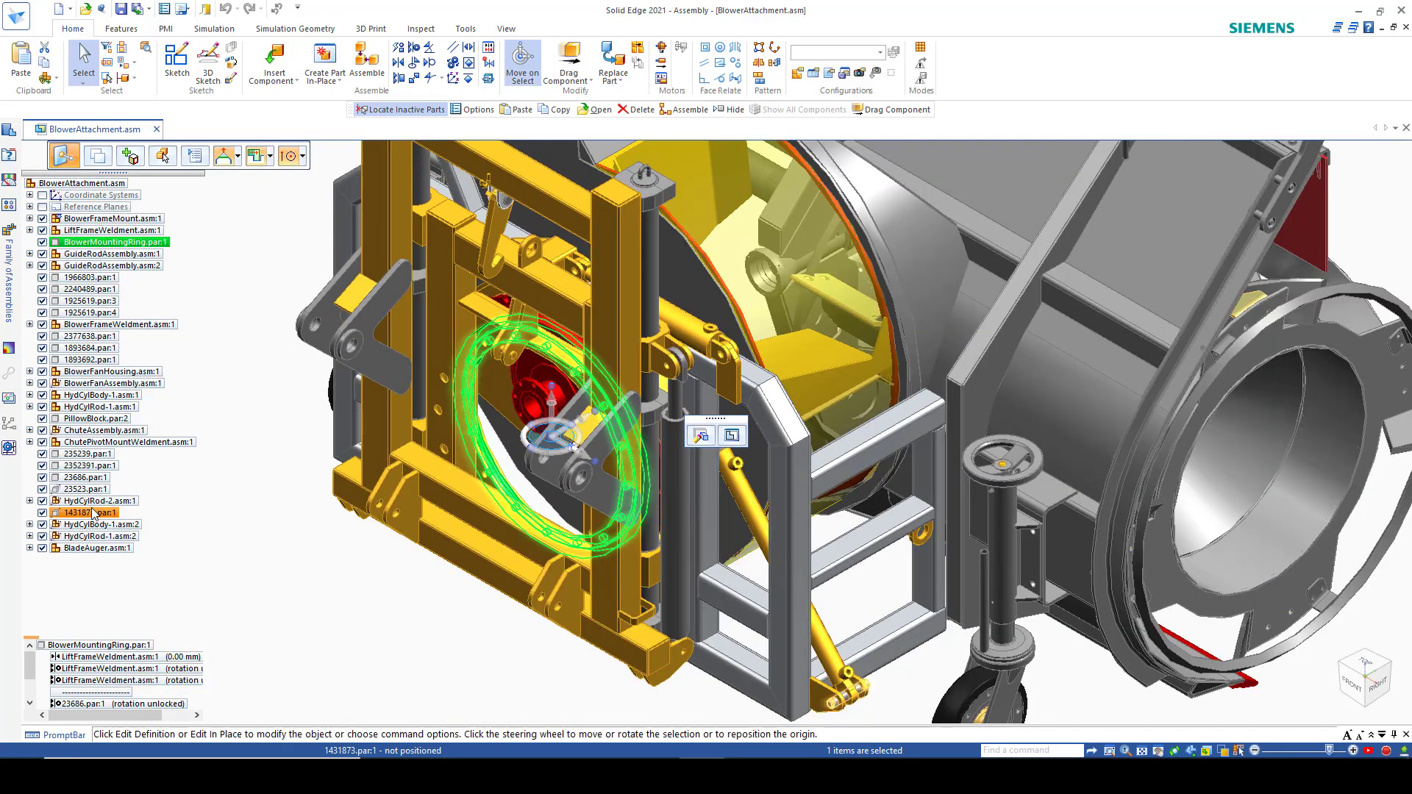
Select the pin 1431873.par:1, inspect it at the lower cylinder mount, fit the whole assembly and clear the selection
{"action": "left_click", "coordinate": [92, 513]}
{"action": "scroll", "coordinate": [680, 572], "scroll_direction": "down", "scroll_amount": 2}
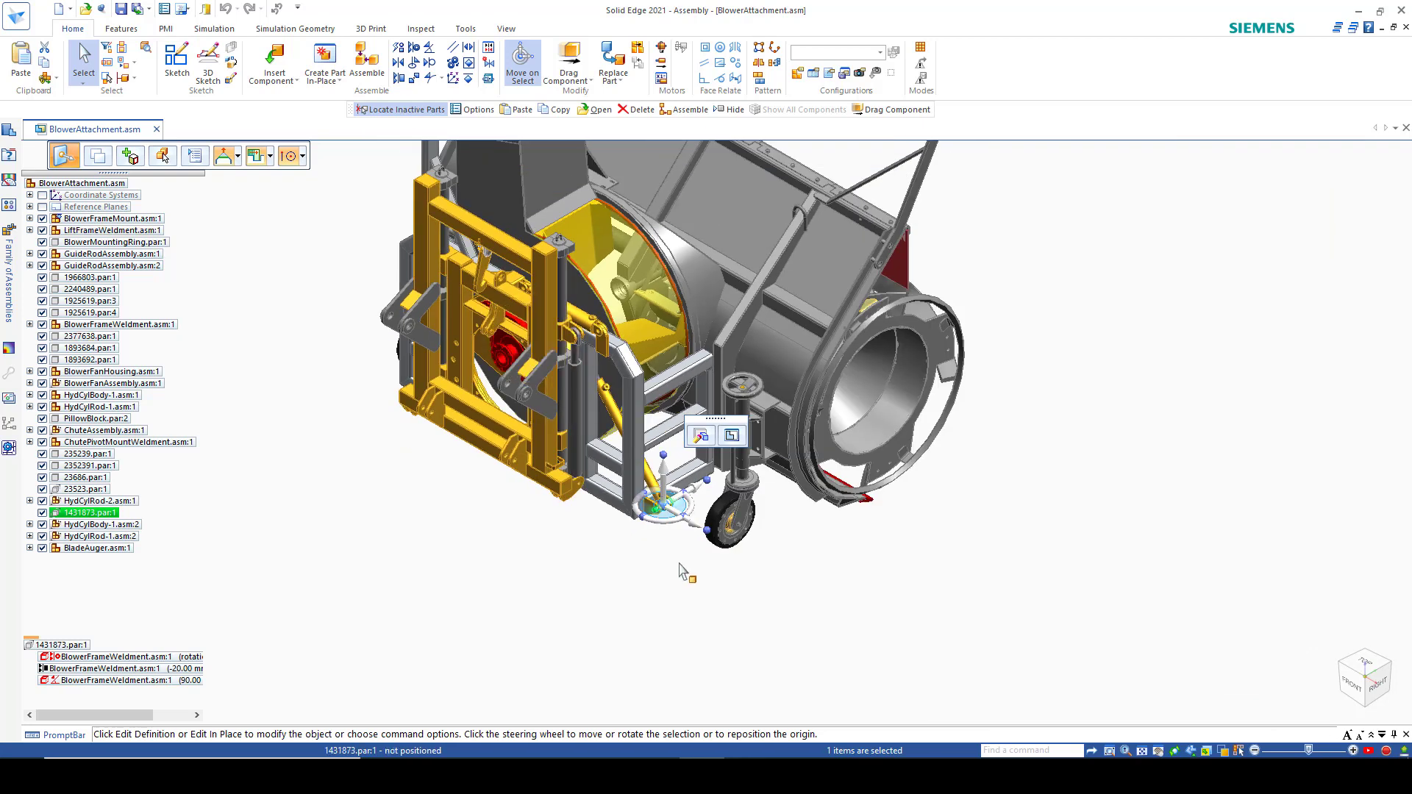
{"action": "scroll", "coordinate": [680, 572], "scroll_direction": "up", "scroll_amount": 4}
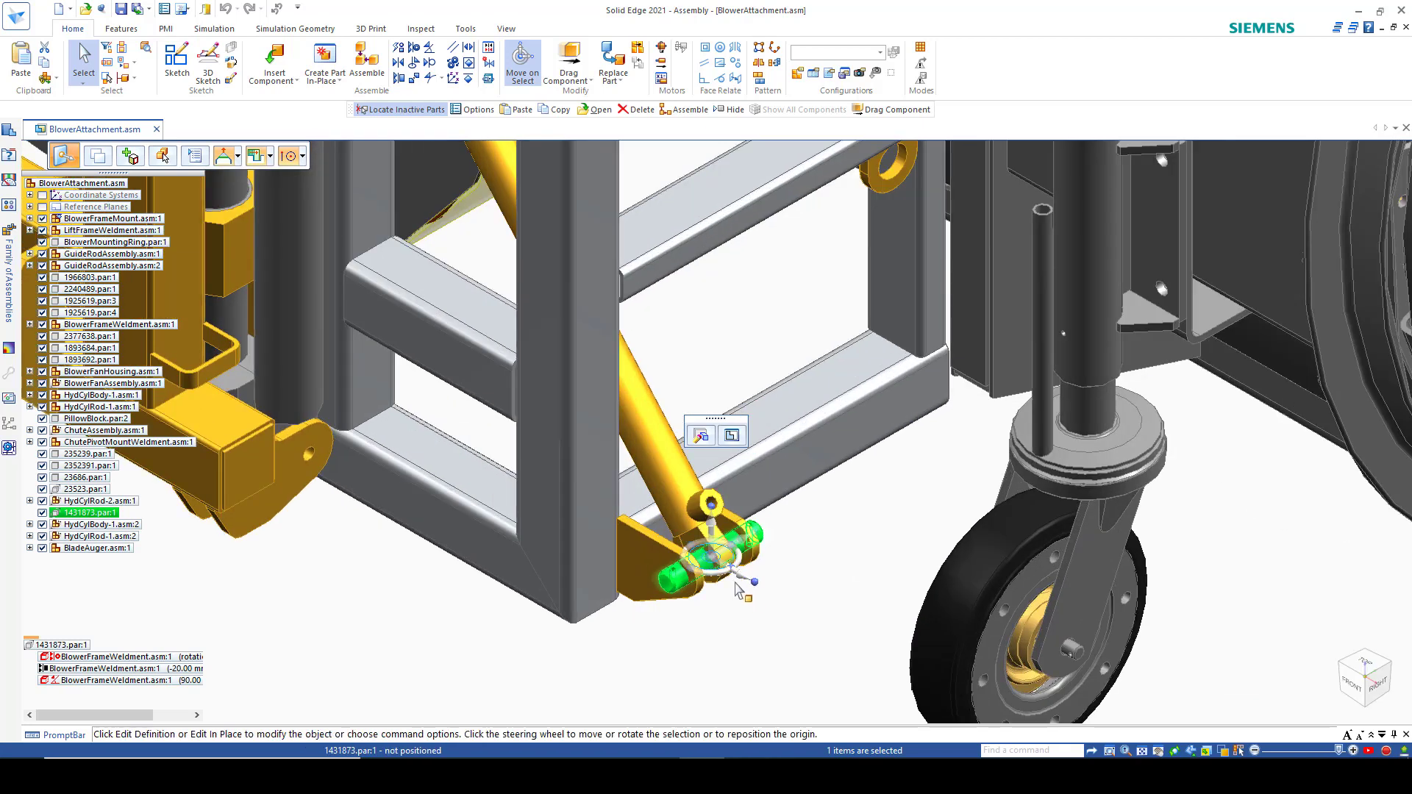
{"action": "middle_click", "coordinate": [413, 577]}
{"action": "middle_click", "coordinate": [412, 577]}
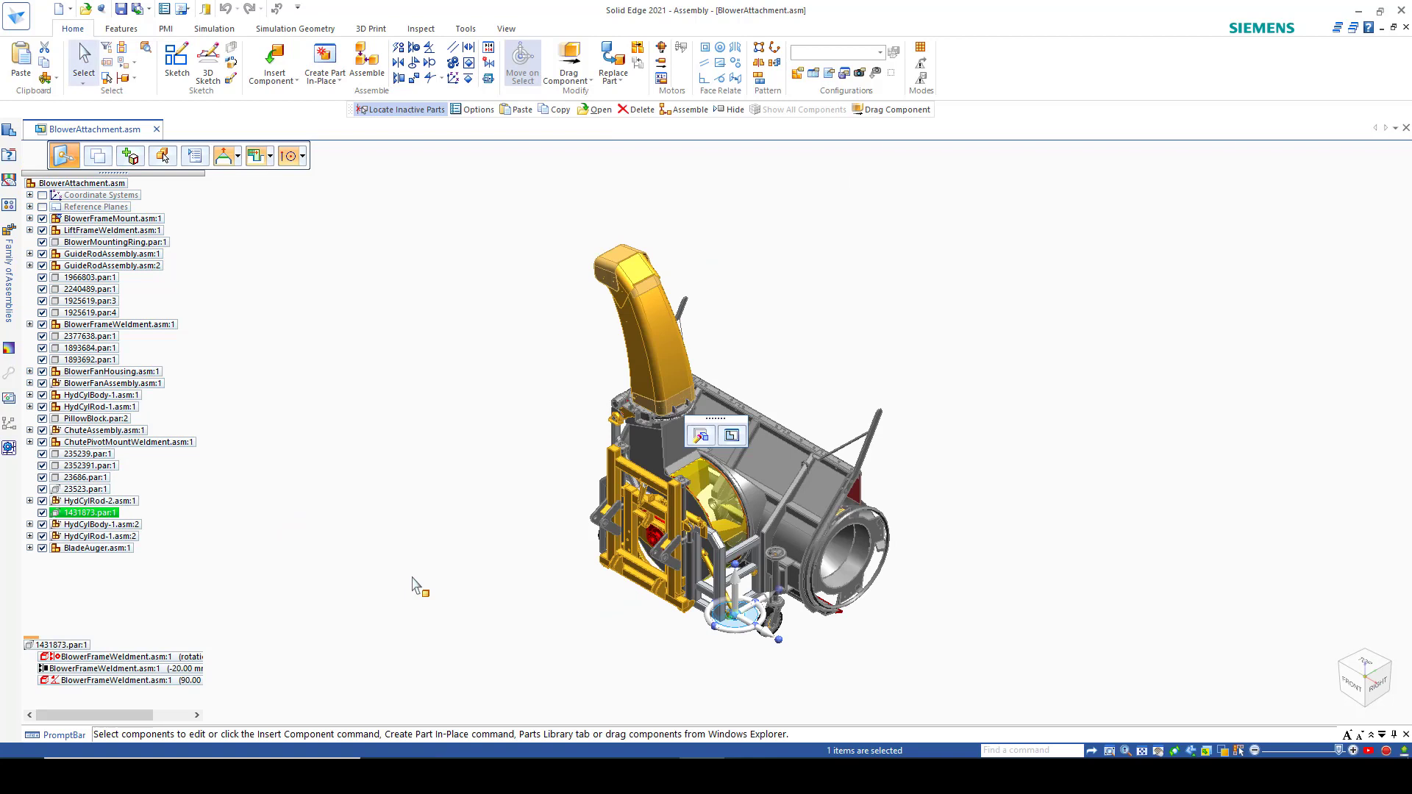
{"action": "left_click", "coordinate": [368, 548]}
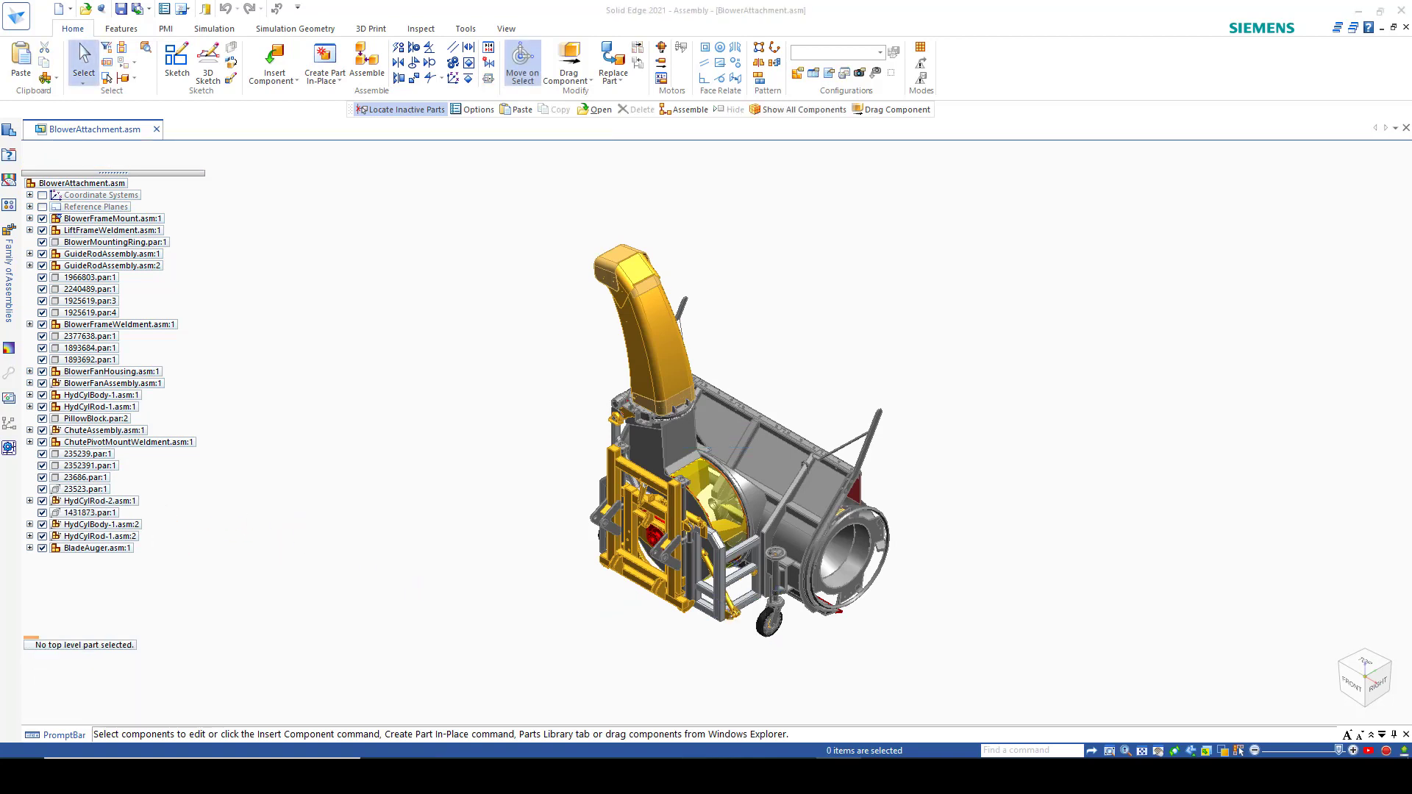
Inspect the axial relationship between 1431873.par:1 and BlowerFrameWeldment.asm:1, and clear the selection
{"action": "left_click", "coordinate": [88, 514]}
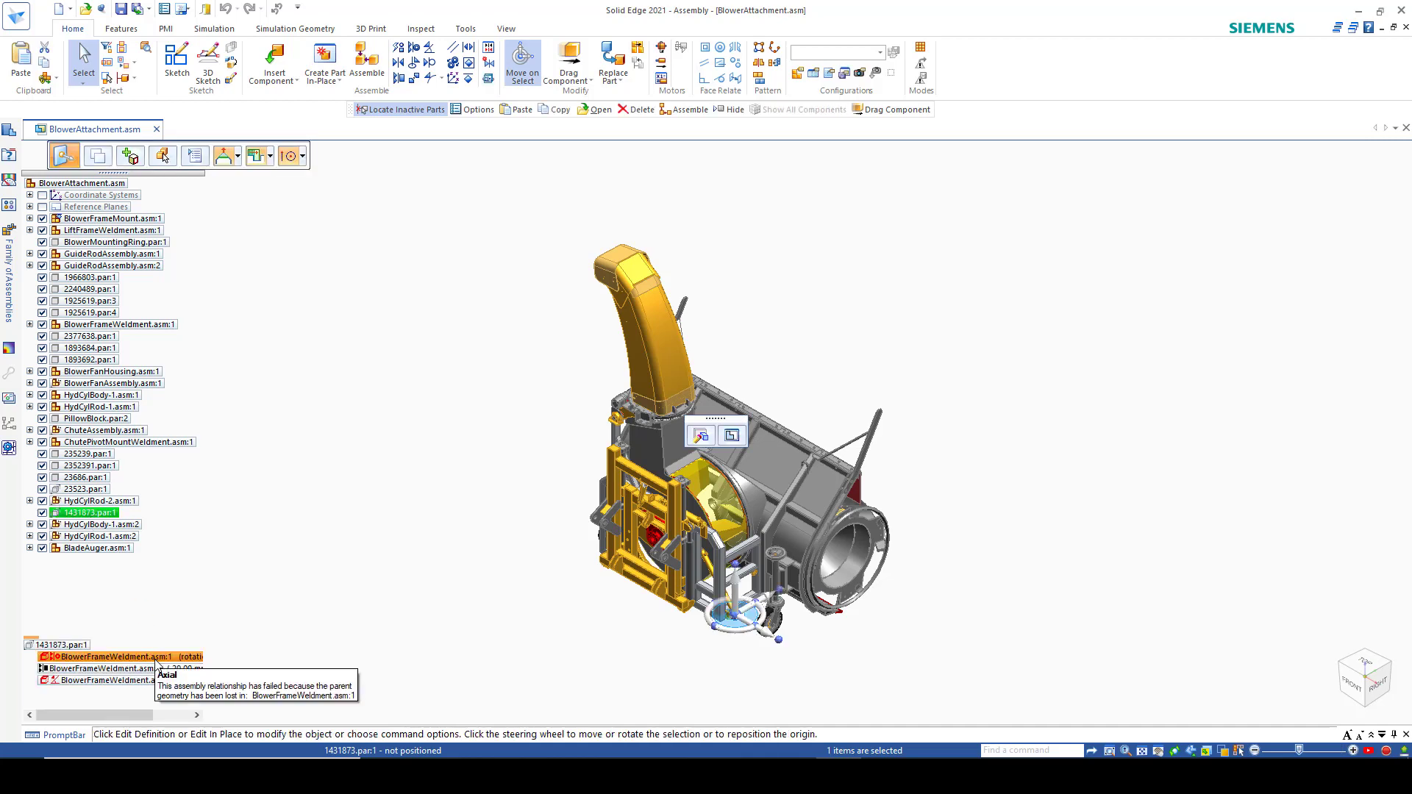
{"action": "left_click", "coordinate": [156, 658]}
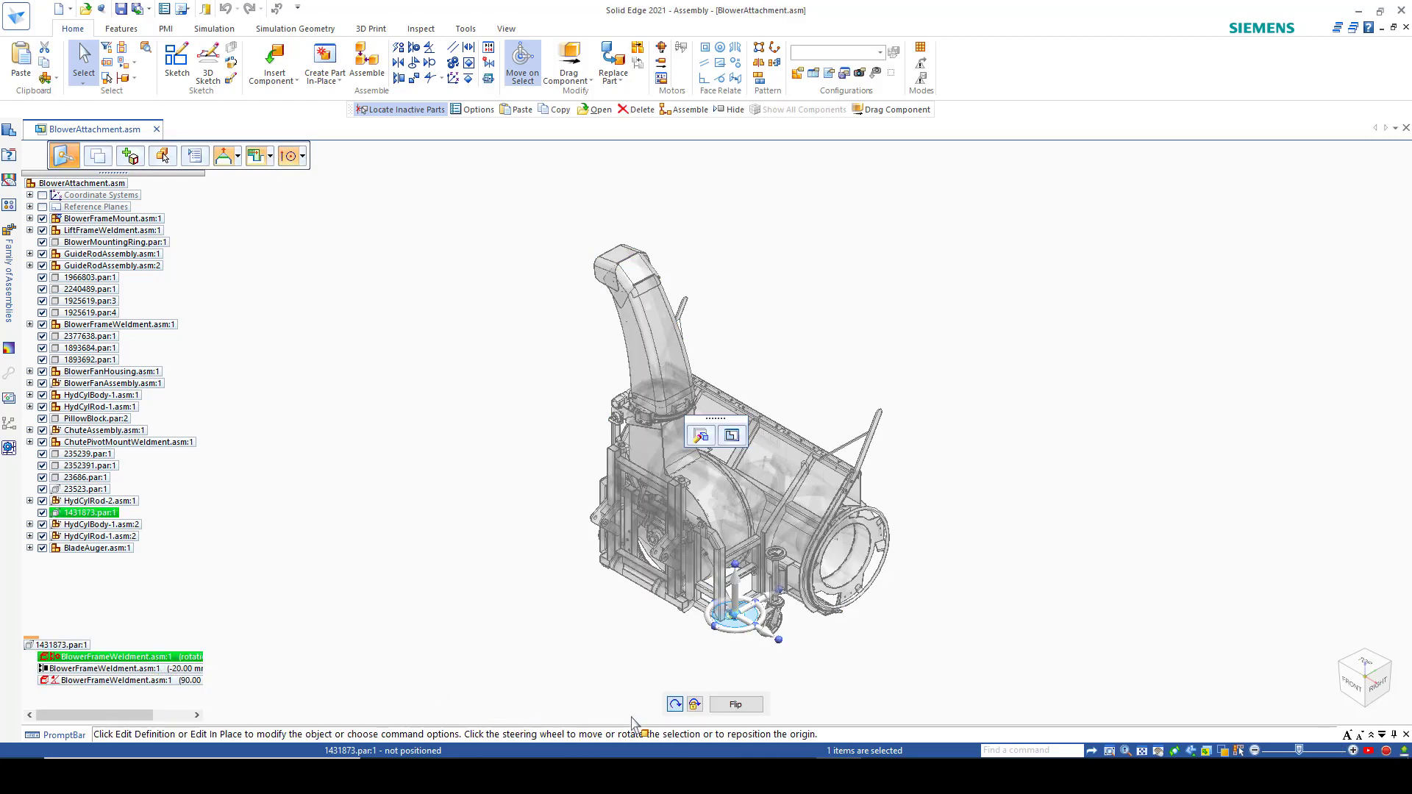
{"action": "left_click", "coordinate": [525, 607]}
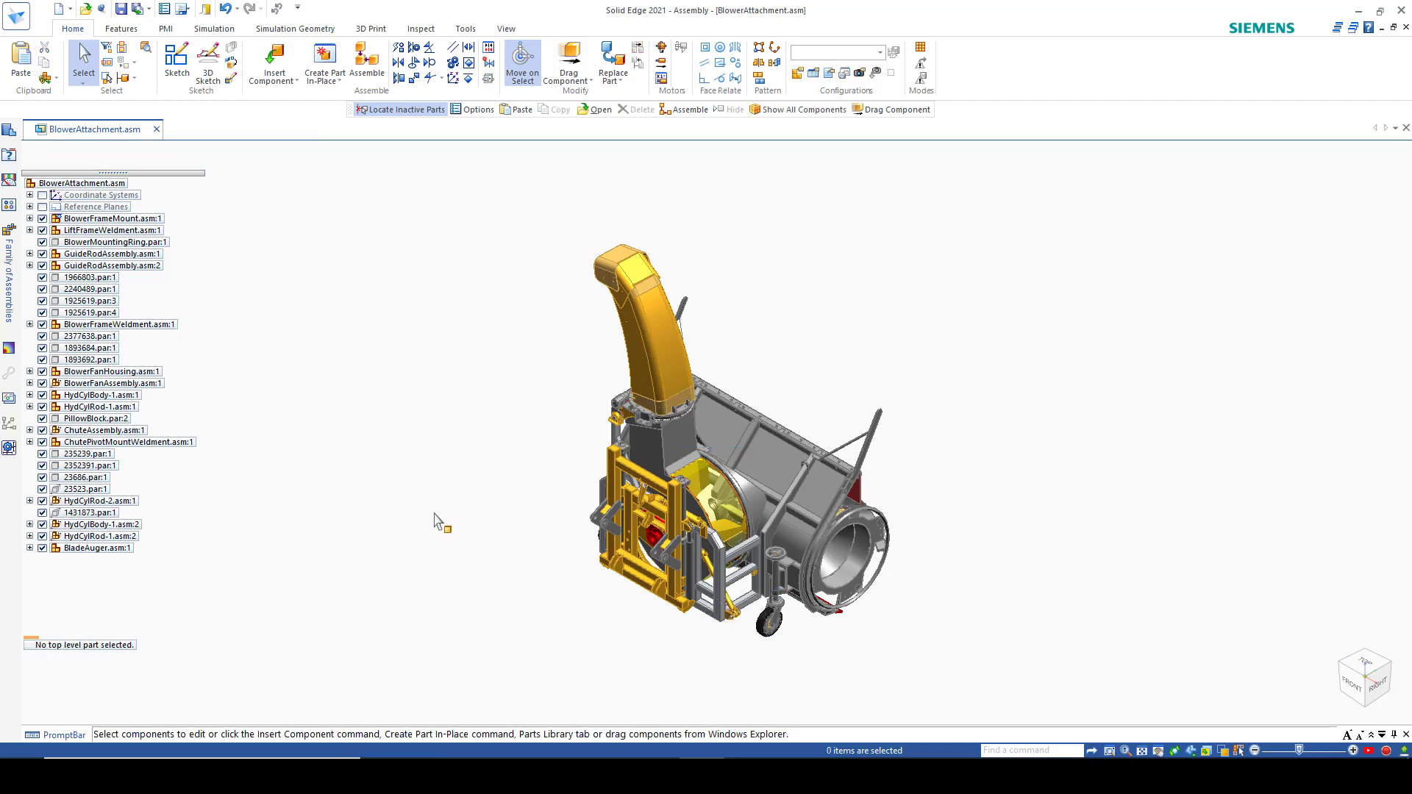
Try to move the pin 1431873.par:1 about 125 mm along its axis out of the cylinder mount, and cancel the move
{"action": "scroll", "coordinate": [671, 609], "scroll_direction": "up", "scroll_amount": 2}
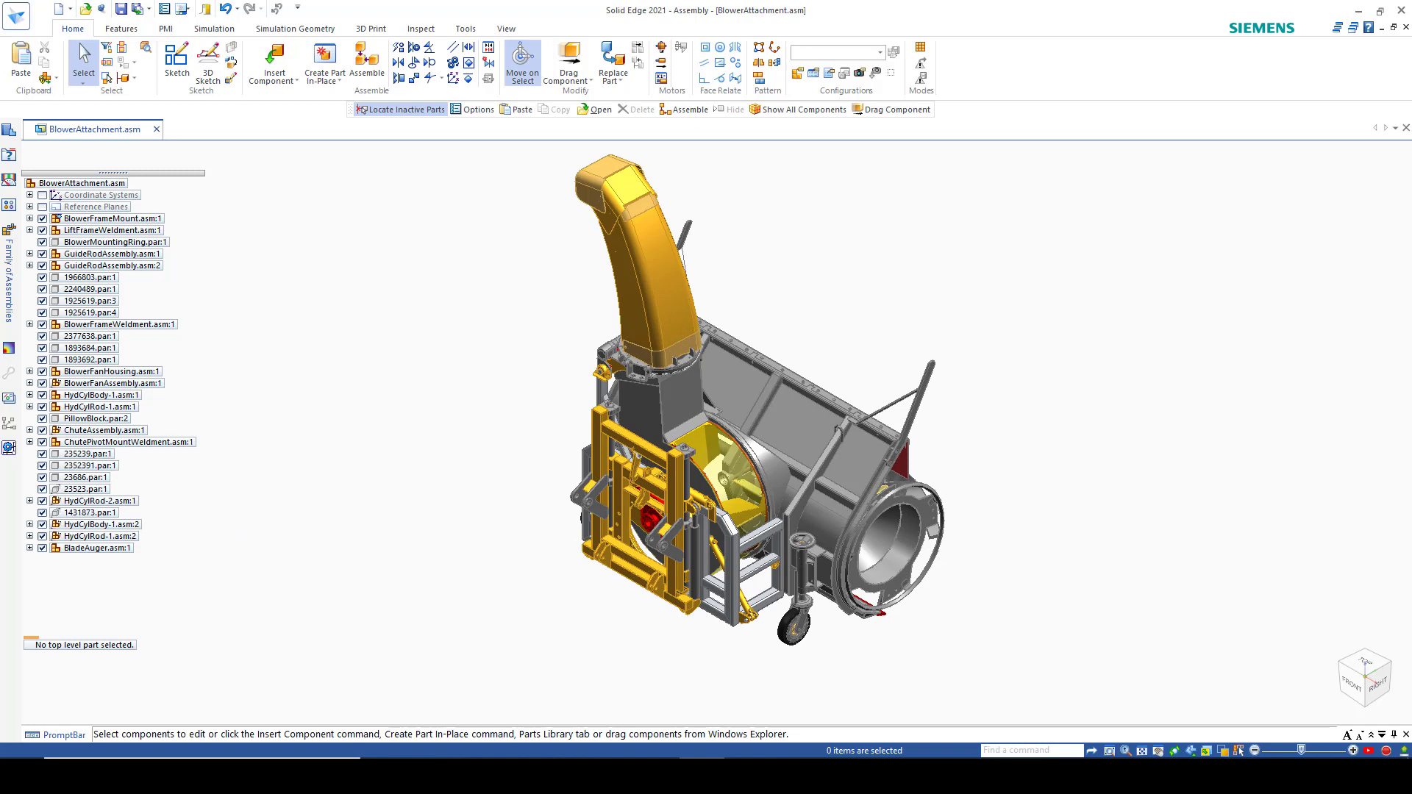
{"action": "left_click", "coordinate": [92, 512]}
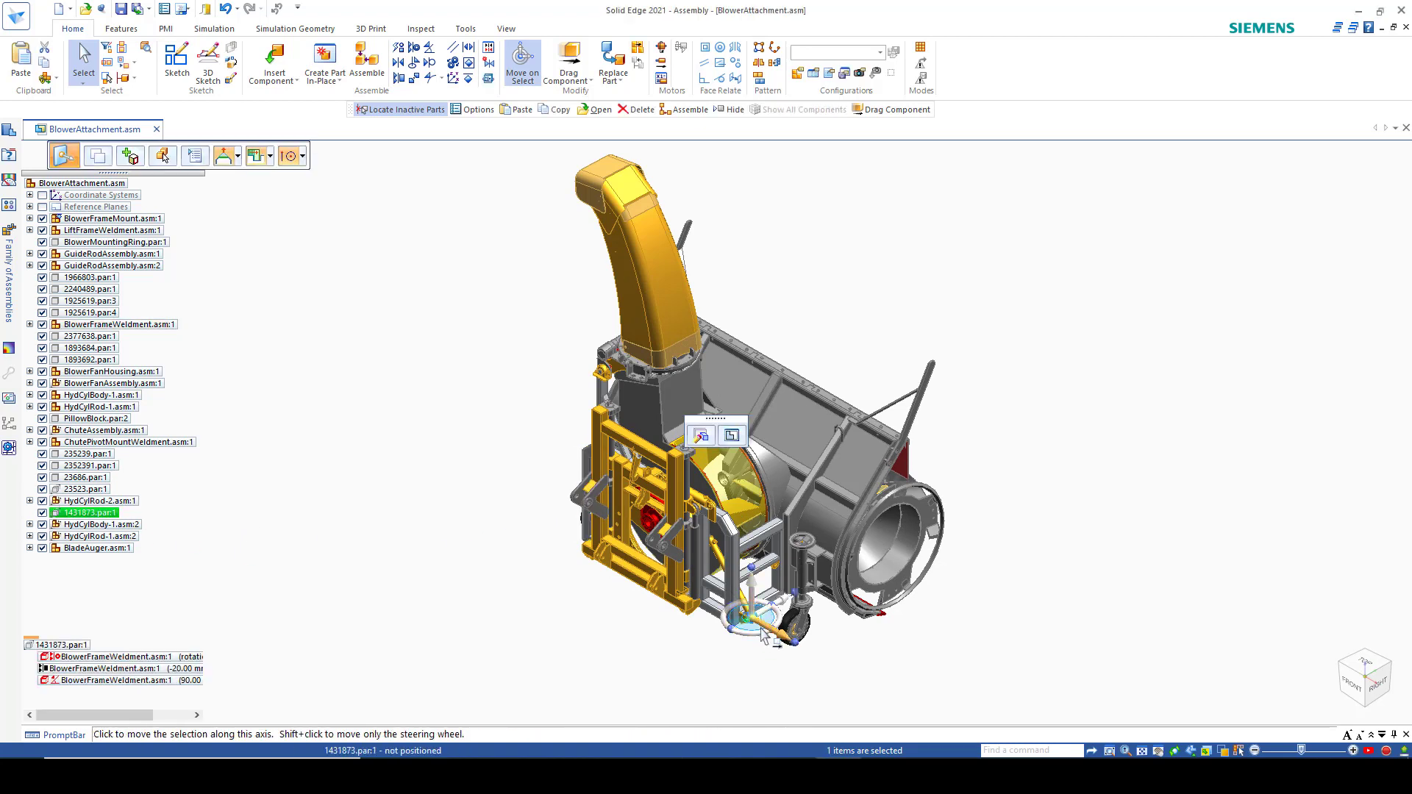
{"action": "scroll", "coordinate": [765, 641], "scroll_direction": "up", "scroll_amount": 3}
{"action": "left_click", "coordinate": [753, 604]}
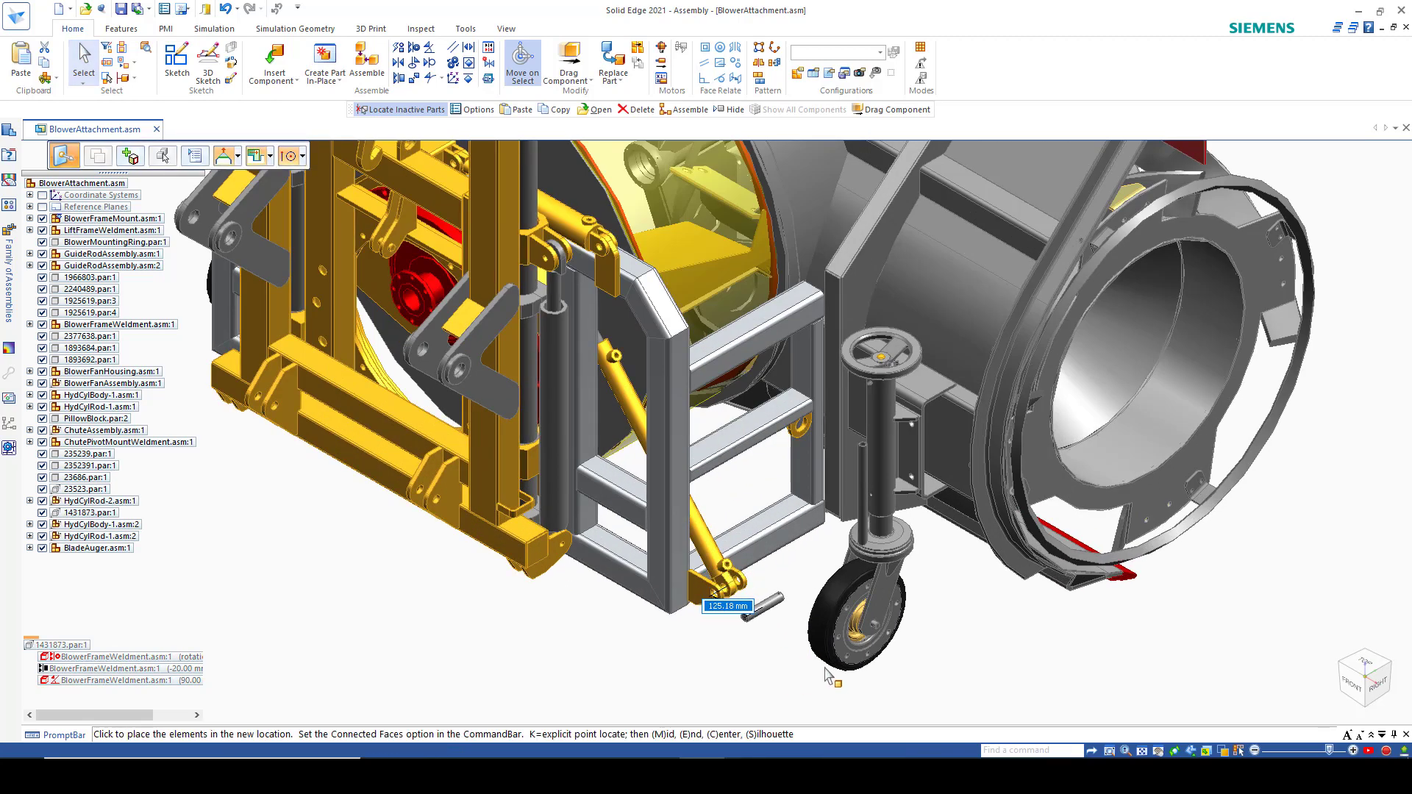
{"action": "left_click", "coordinate": [727, 654]}
{"action": "left_click", "coordinate": [868, 327]}
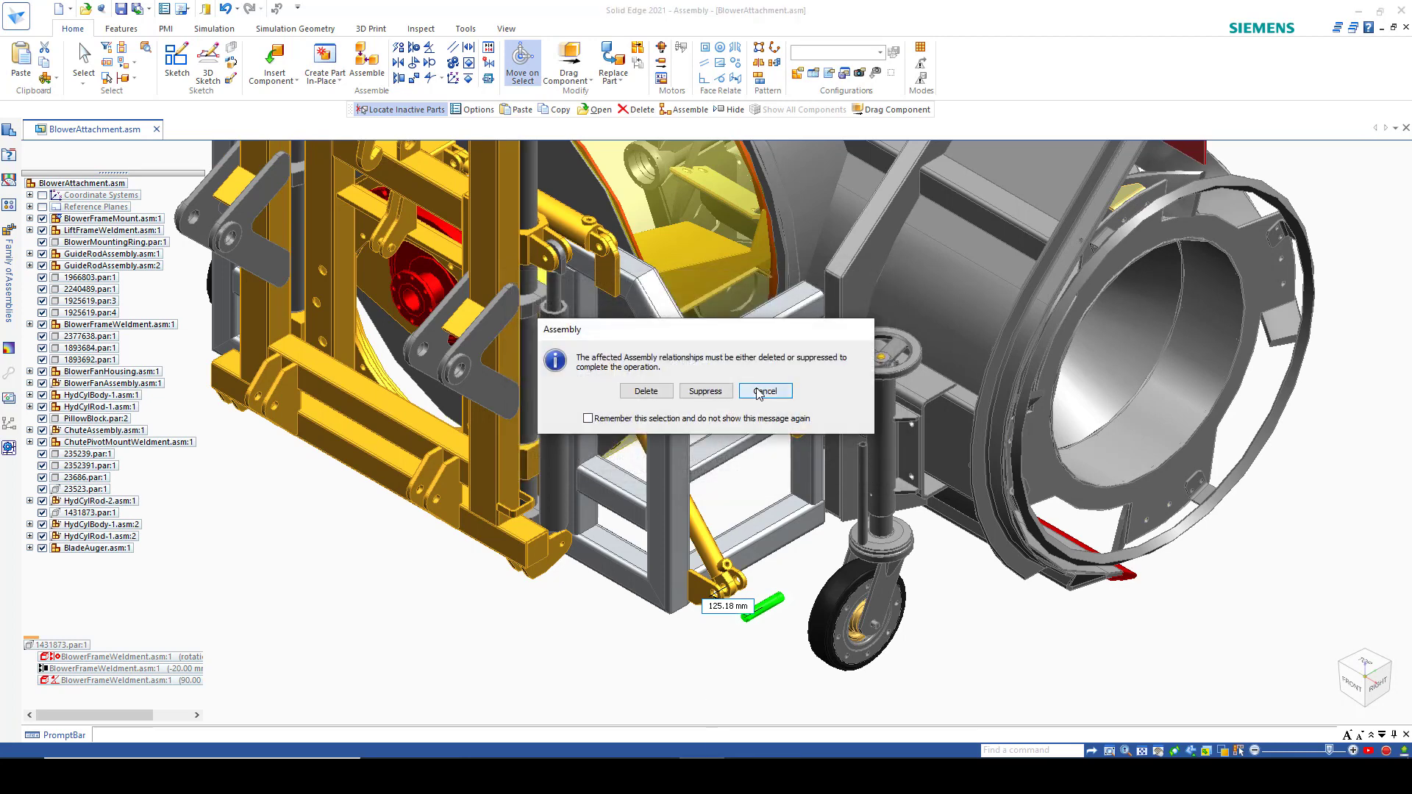
{"action": "left_click", "coordinate": [765, 392]}
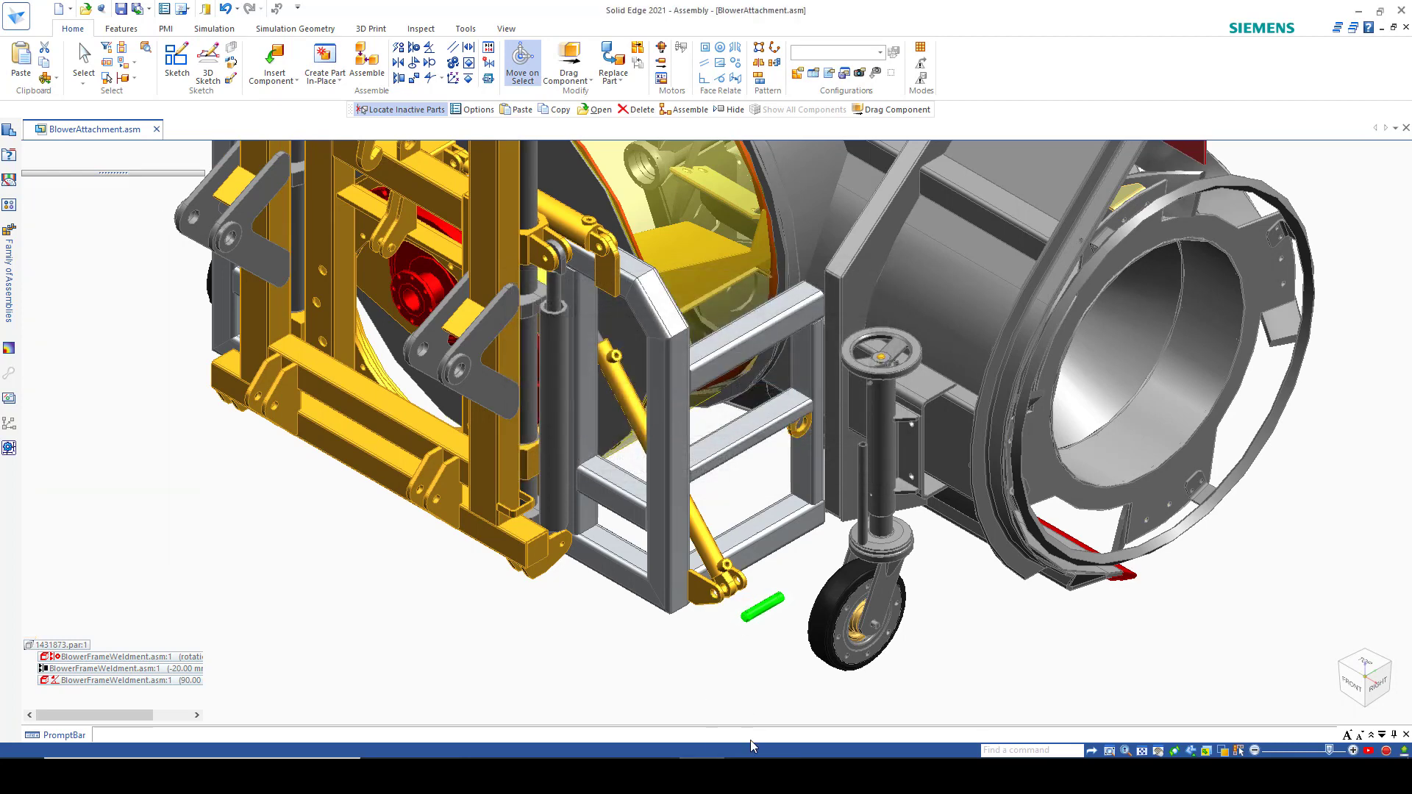
{"action": "left_click", "coordinate": [607, 594]}
{"action": "middle_click", "coordinate": [606, 595]}
{"action": "middle_click", "coordinate": [607, 595]}
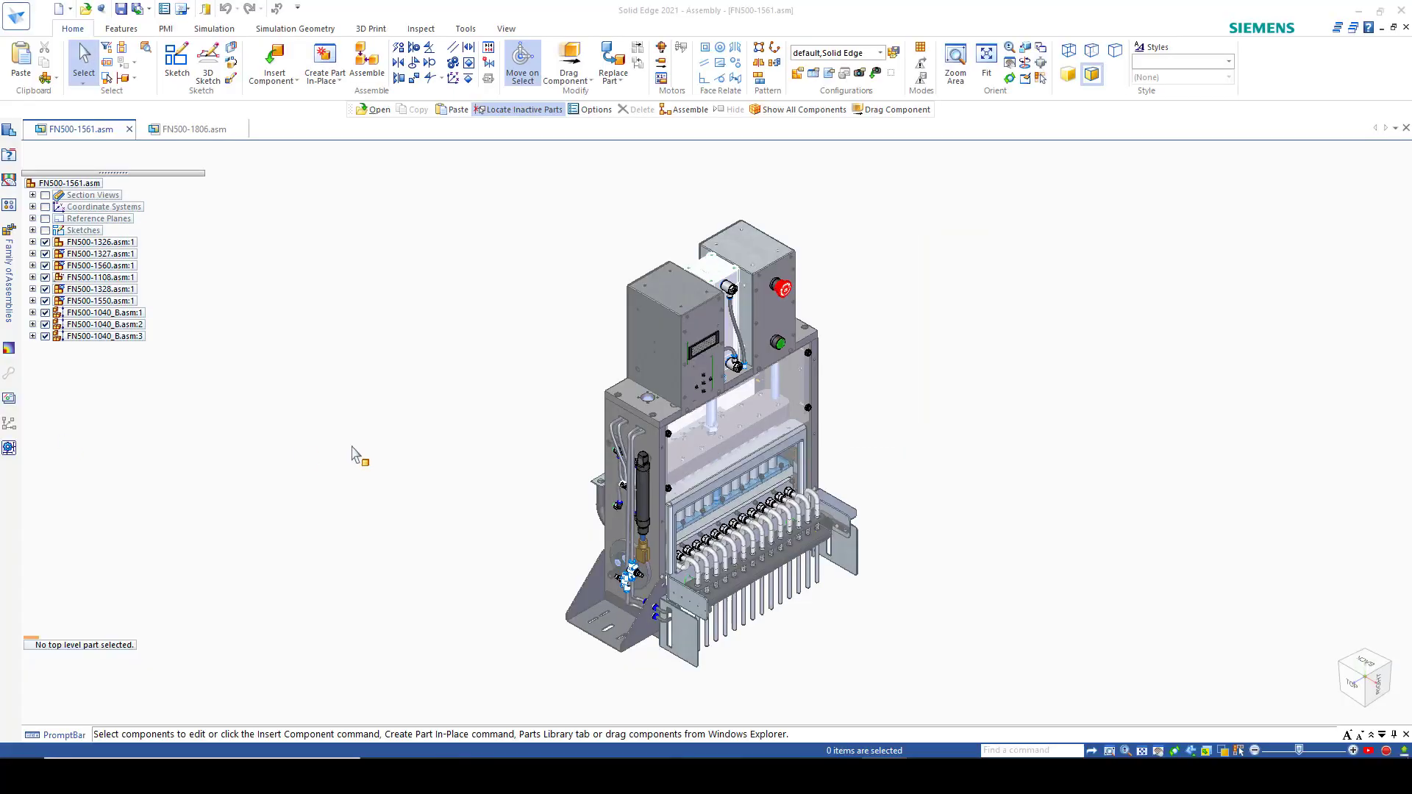
Apply only the 03-Mechanism display configuration to the FN500-1561.asm assembly
{"action": "left_click", "coordinate": [888, 59]}
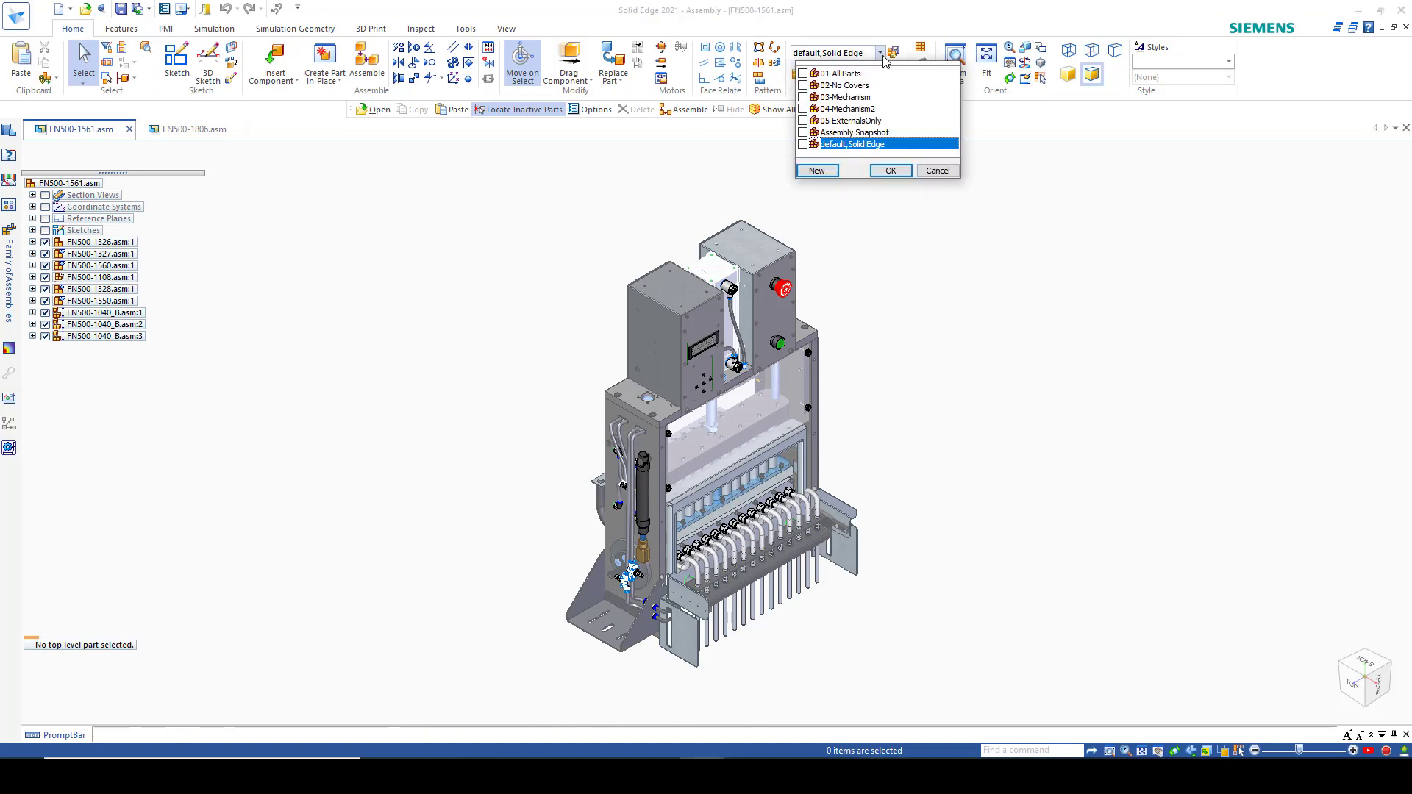
{"action": "left_click", "coordinate": [856, 109]}
{"action": "left_click", "coordinate": [850, 99]}
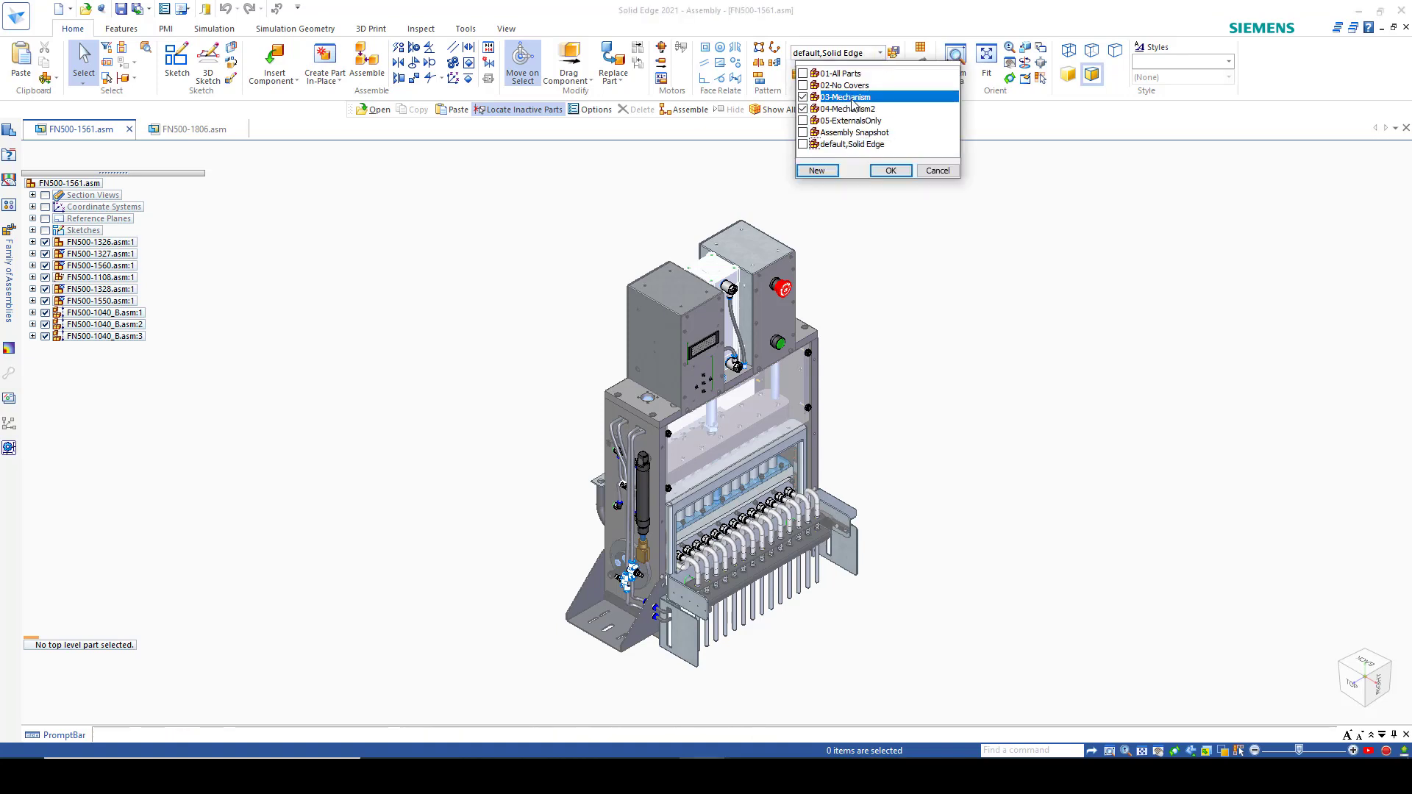
{"action": "left_click", "coordinate": [833, 110]}
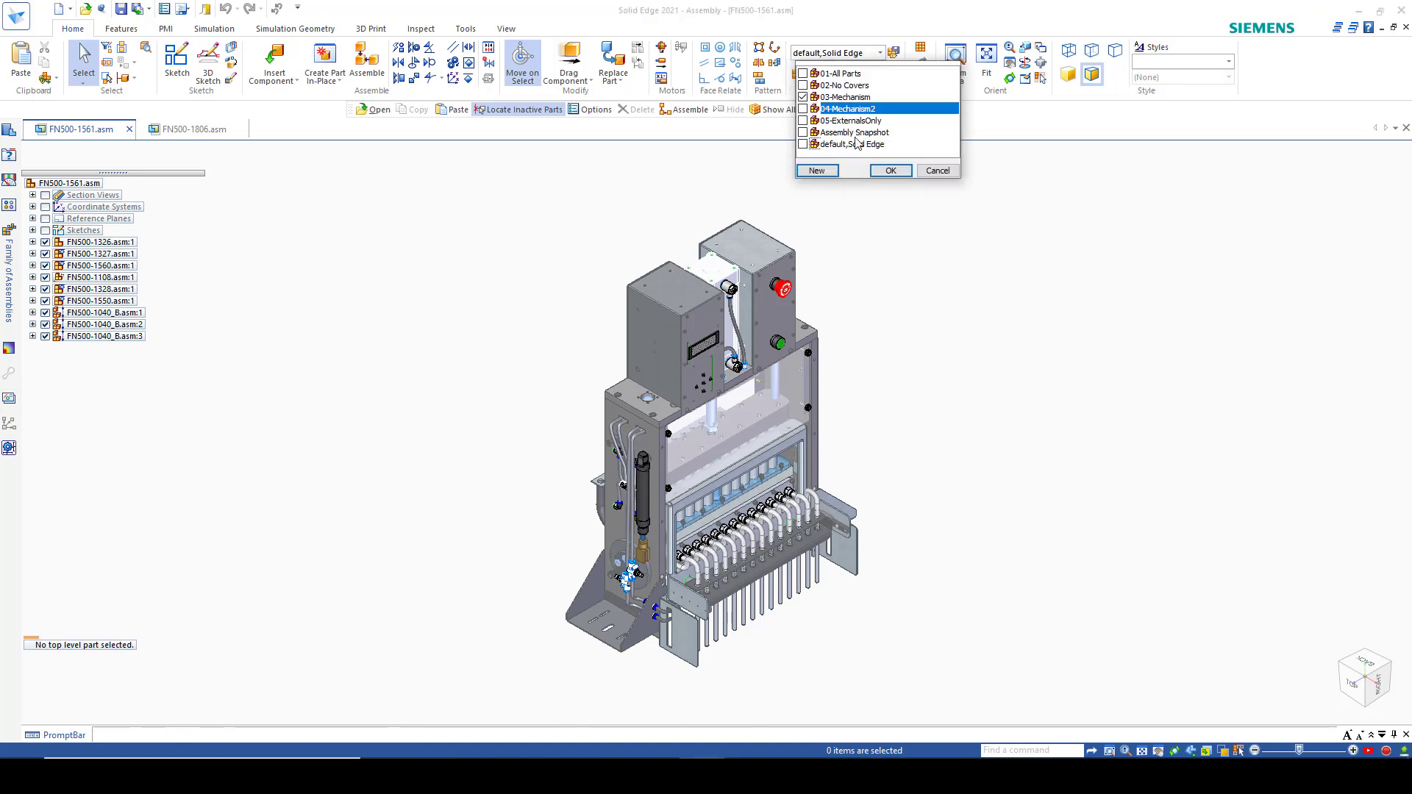
{"action": "left_click", "coordinate": [890, 170]}
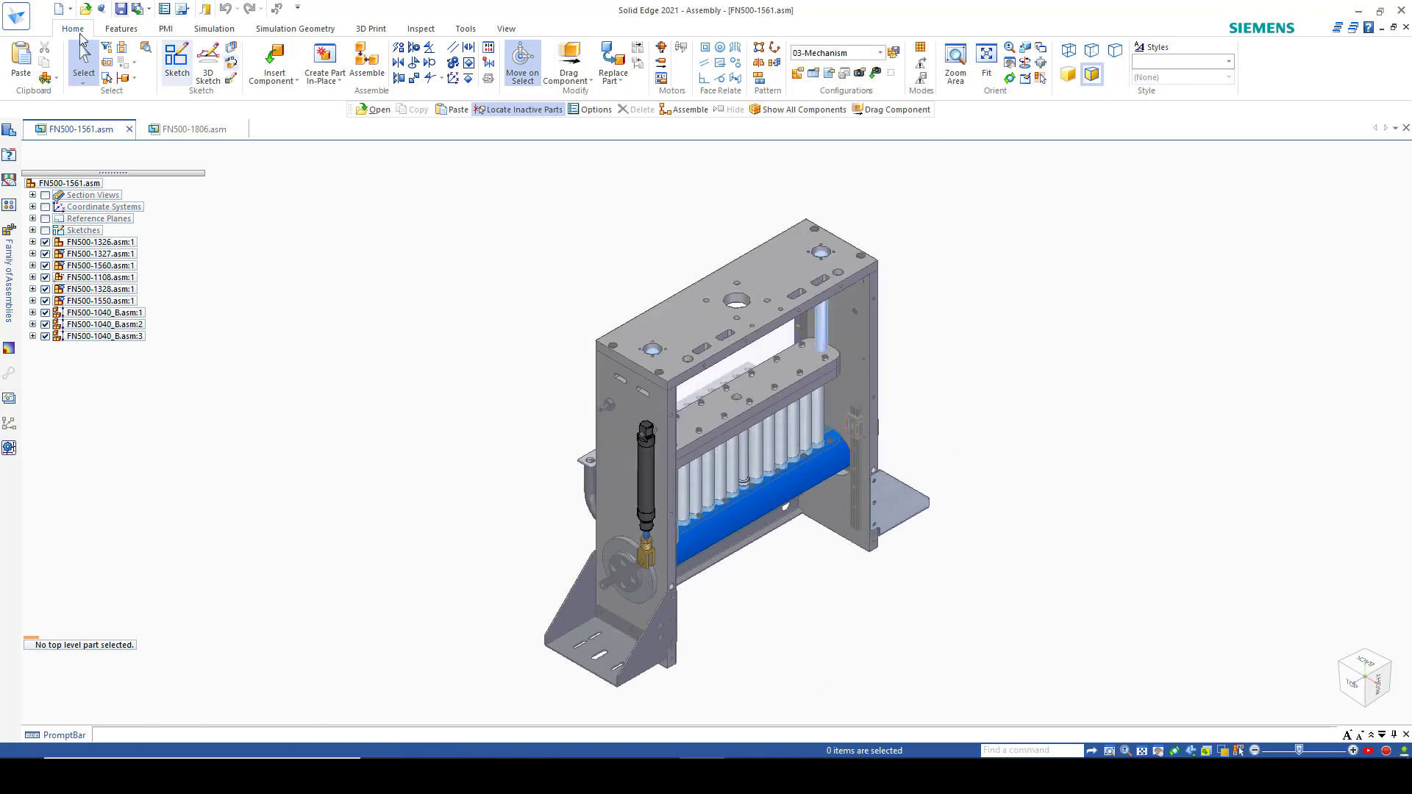
In FN500-1806.asm, select the components from FN500-1805.asm:2 through FN500-1147.par:20 and copy them
{"action": "left_click", "coordinate": [180, 130]}
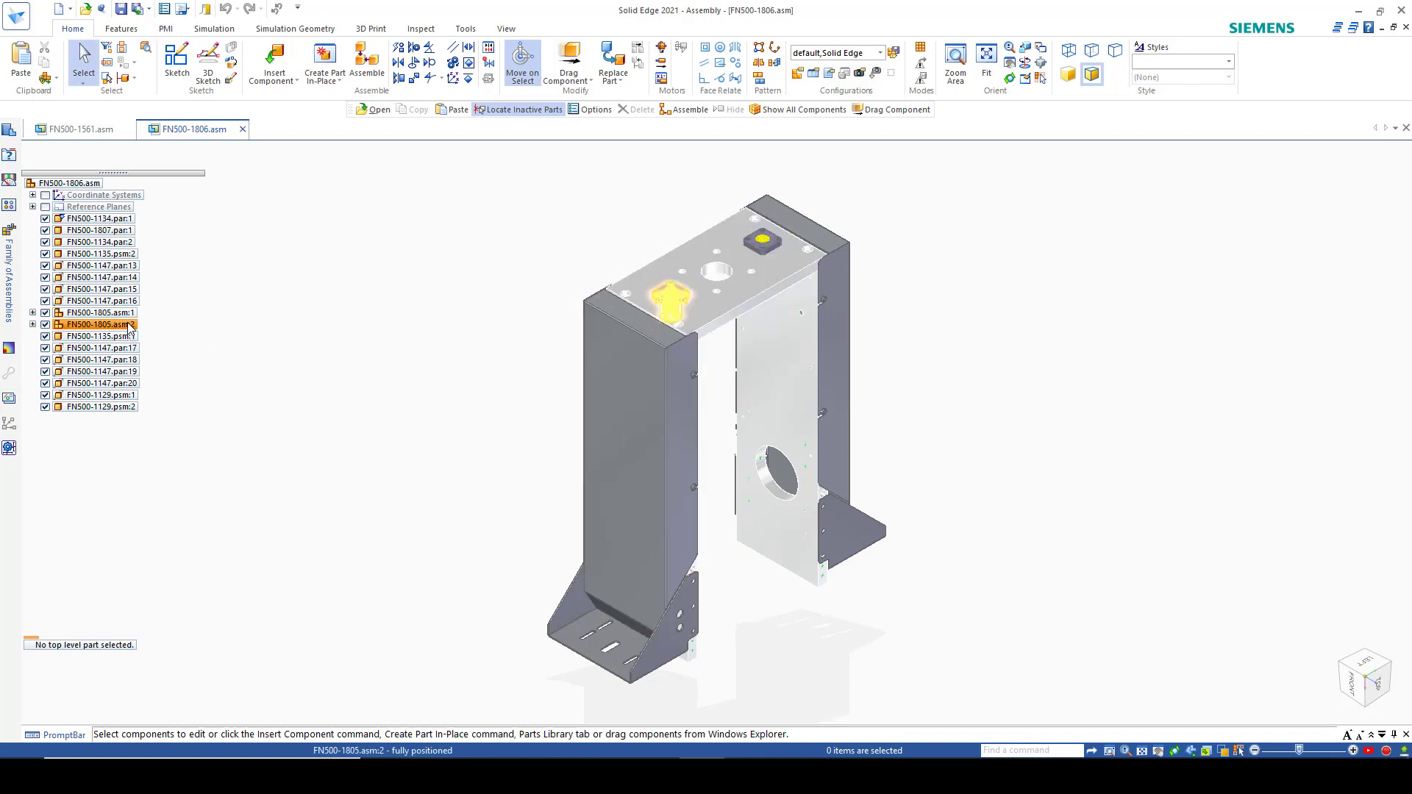
{"action": "left_click", "coordinate": [129, 325]}
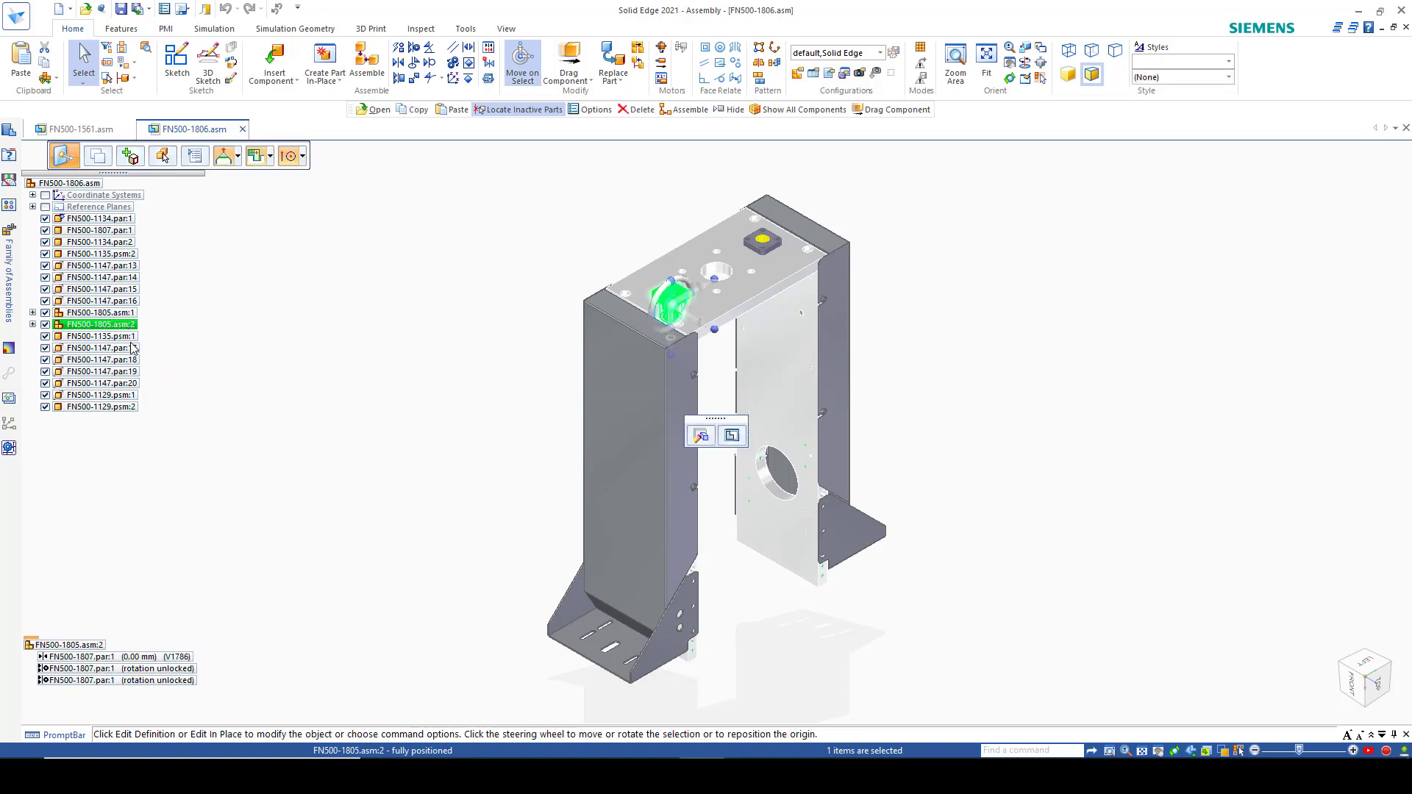
{"action": "left_click", "coordinate": [119, 383], "text": "shift"}
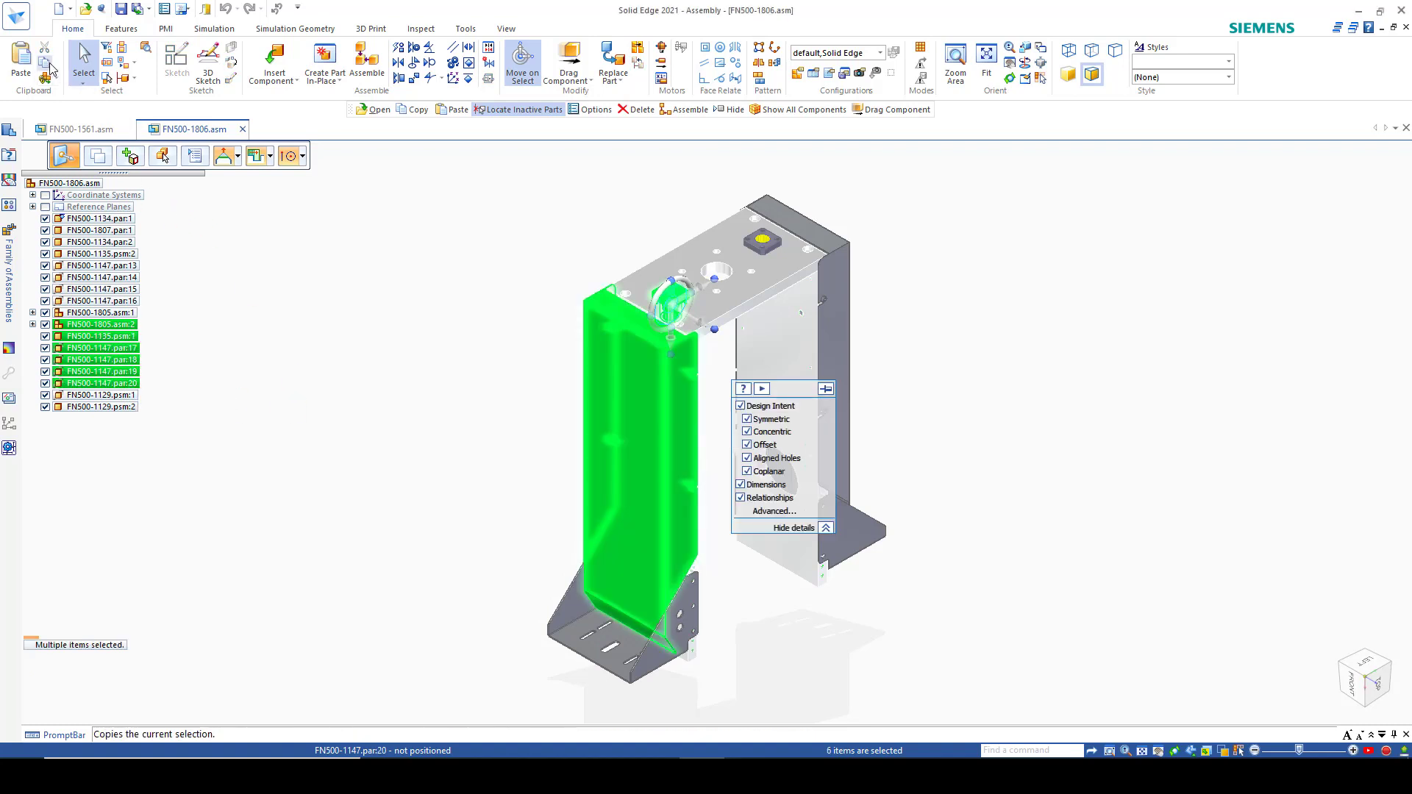
{"action": "left_click", "coordinate": [49, 64]}
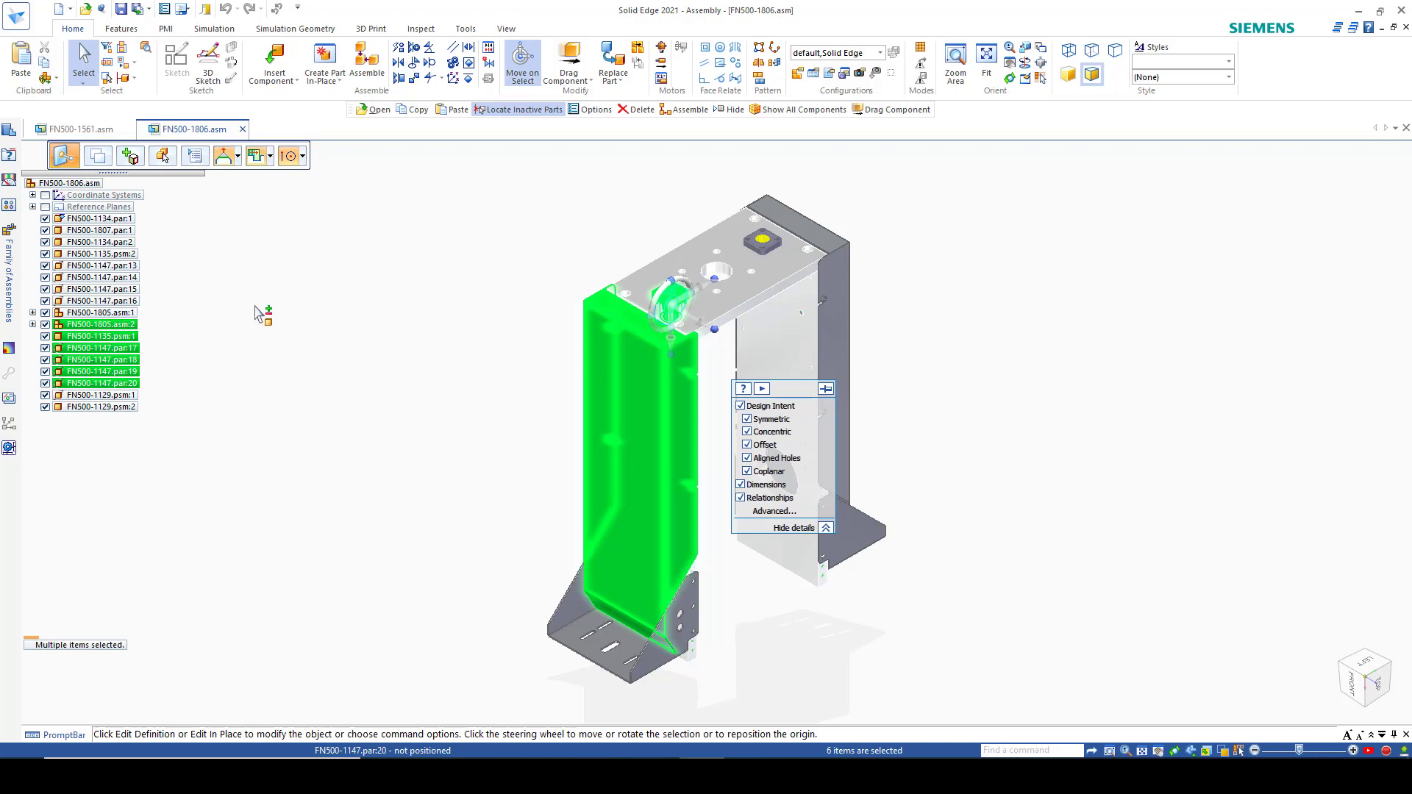
{"action": "key", "text": "ctrl+c"}
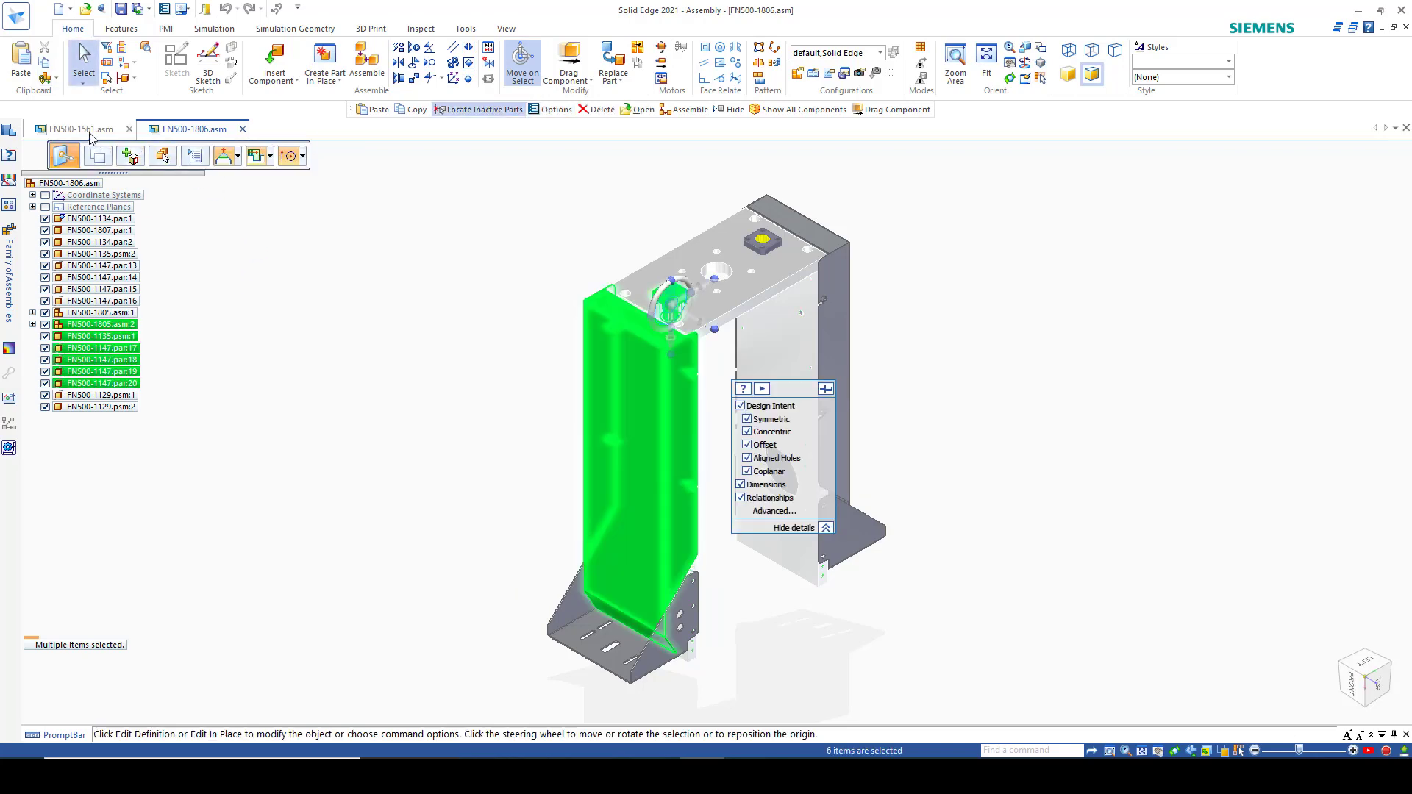
Paste the copied components into FN500-1561.asm and move the Assemble Multiple Components dialog clear of the model
{"action": "left_click", "coordinate": [89, 132]}
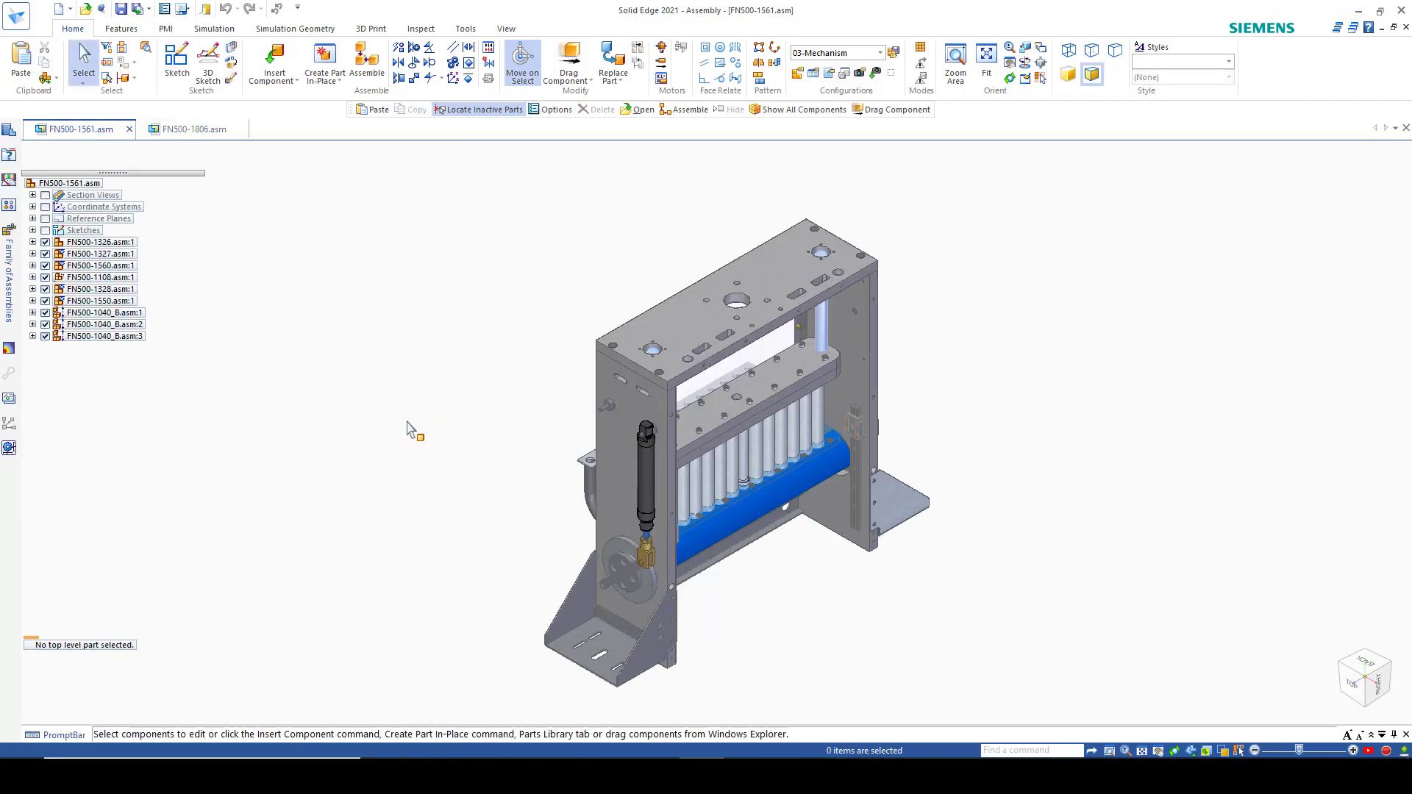
{"action": "key", "text": "ctrl+v"}
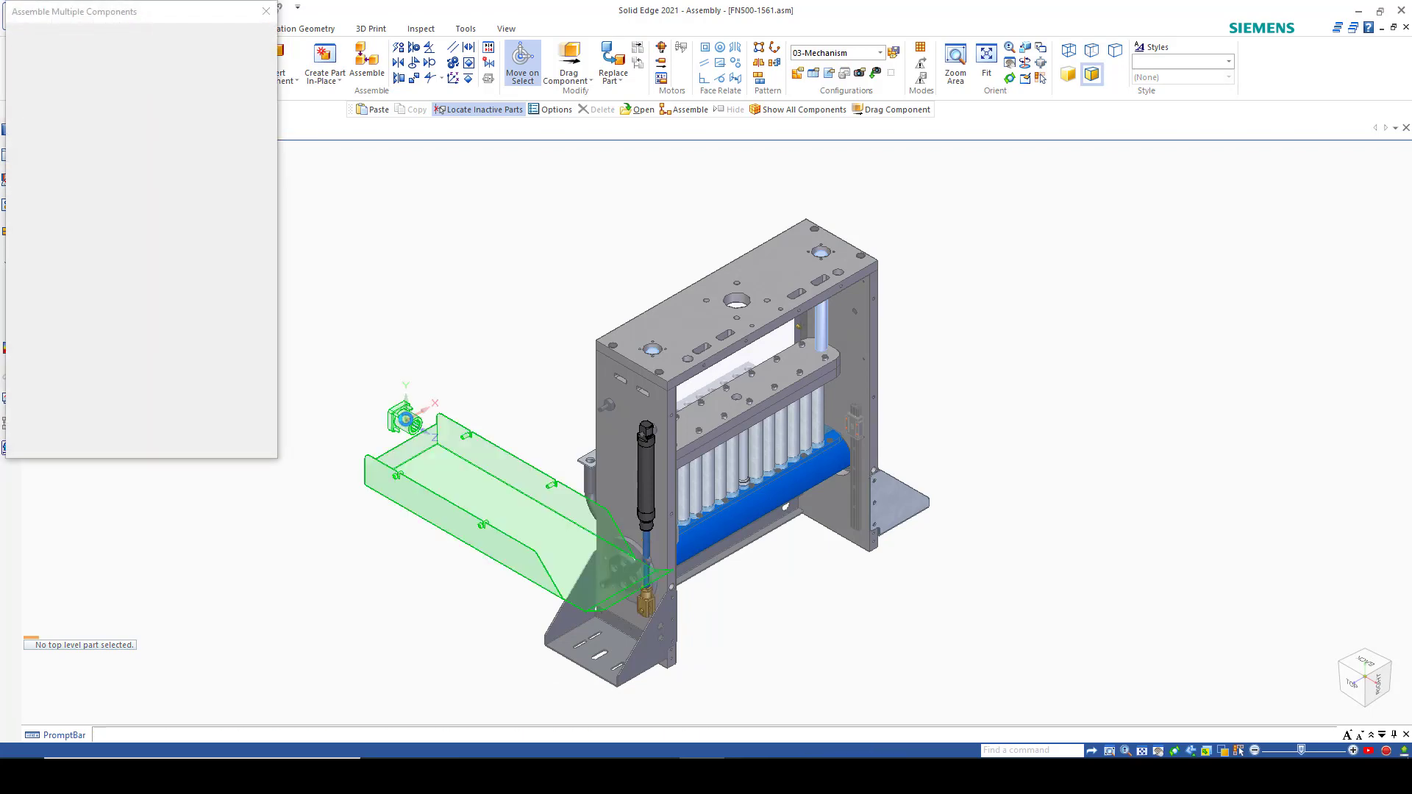
{"action": "left_click_drag", "start_coordinate": [168, 15], "coordinate": [1170, 204]}
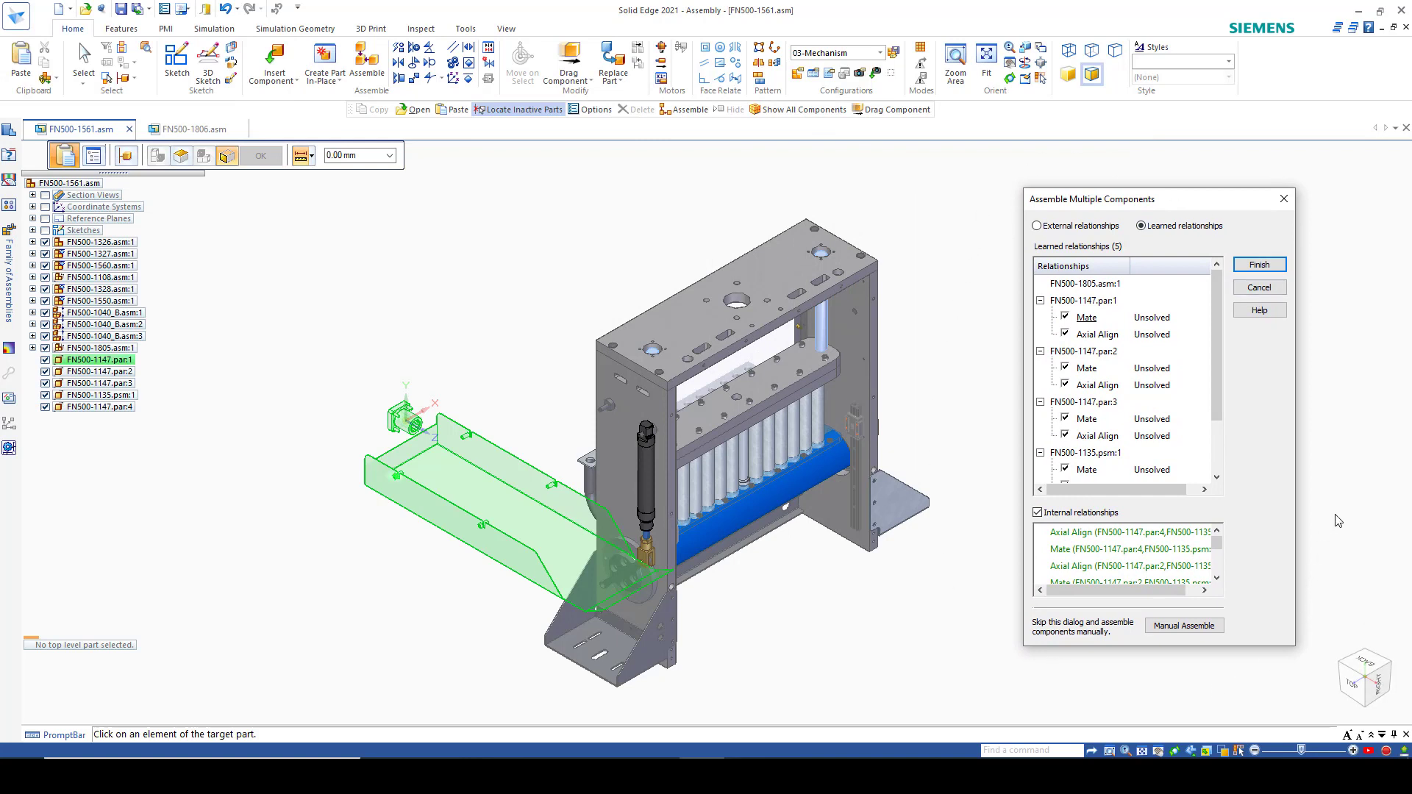
Examine the learned Mate and Axial Align relationships of the pasted FN500-1147 fasteners on the sheet metal cover
{"action": "left_click", "coordinate": [1091, 302]}
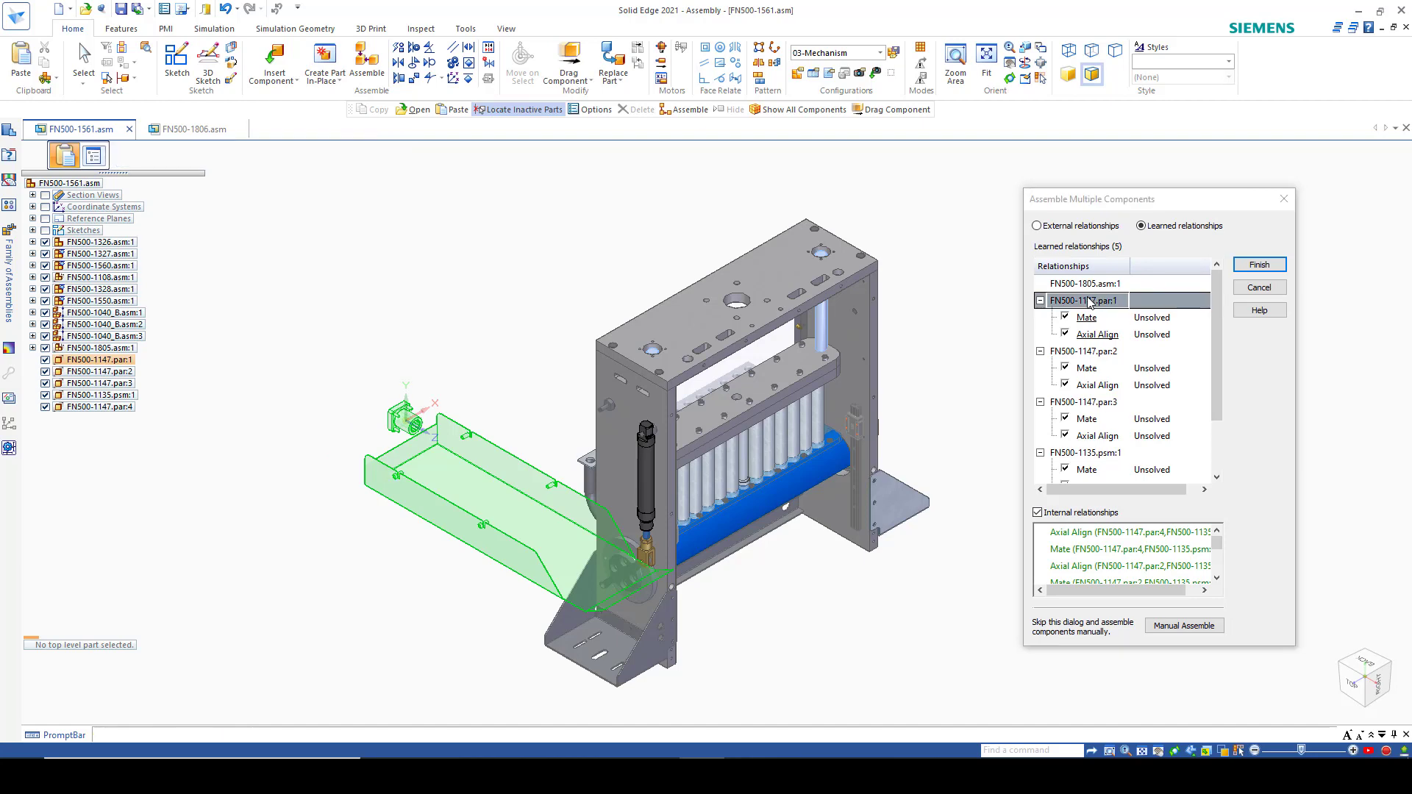
{"action": "scroll", "coordinate": [423, 469], "scroll_direction": "up", "scroll_amount": 5}
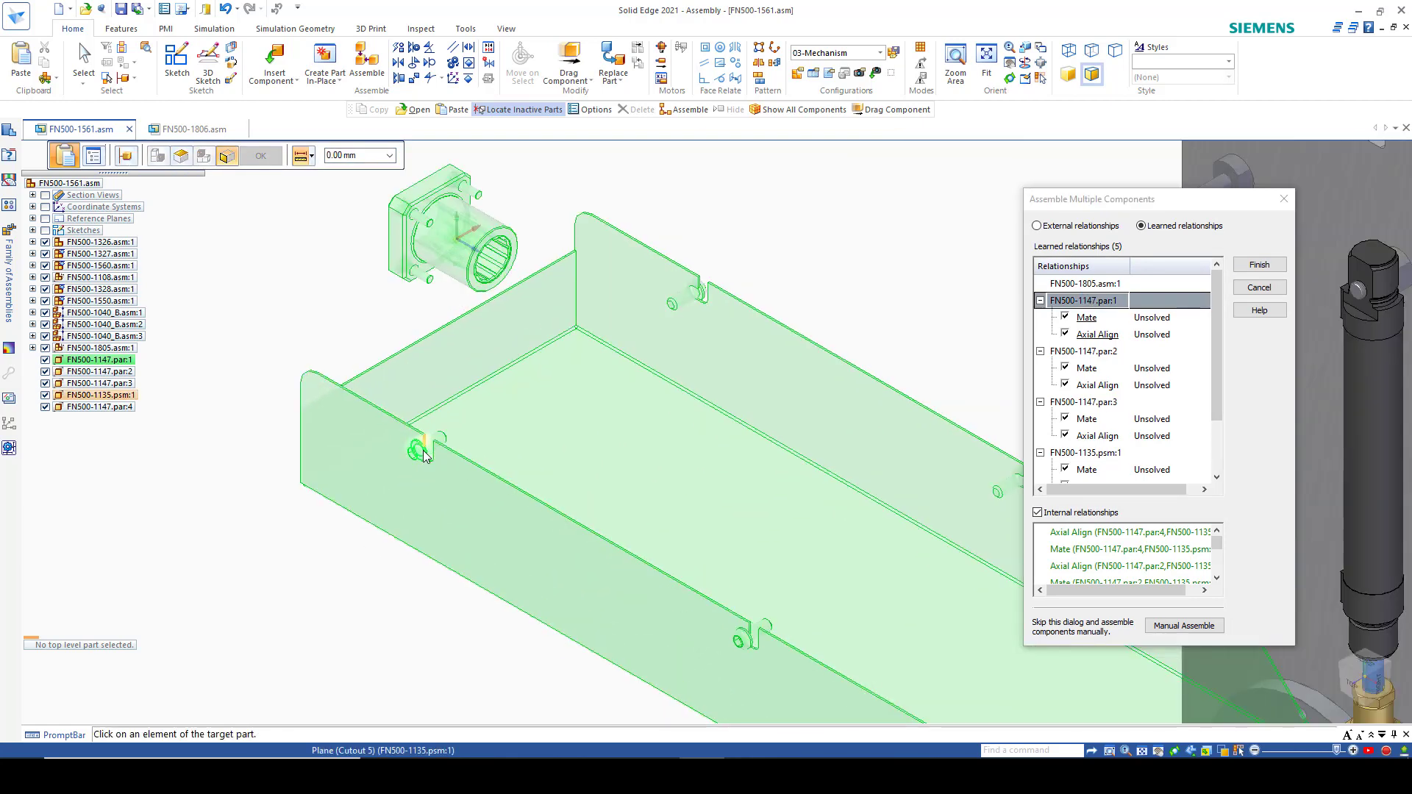
{"action": "left_click", "coordinate": [1115, 315]}
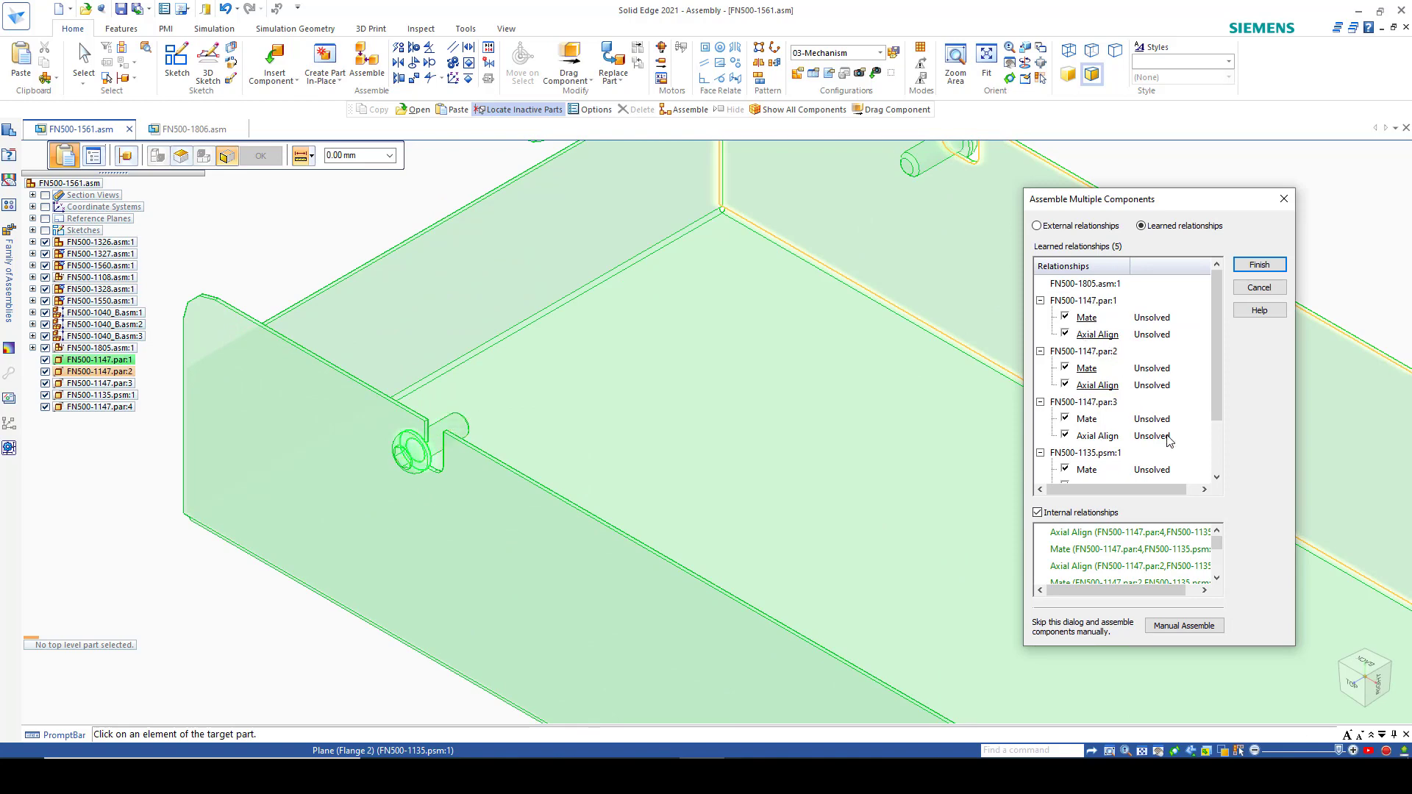
{"action": "scroll", "coordinate": [763, 470], "scroll_direction": "down", "scroll_amount": 6}
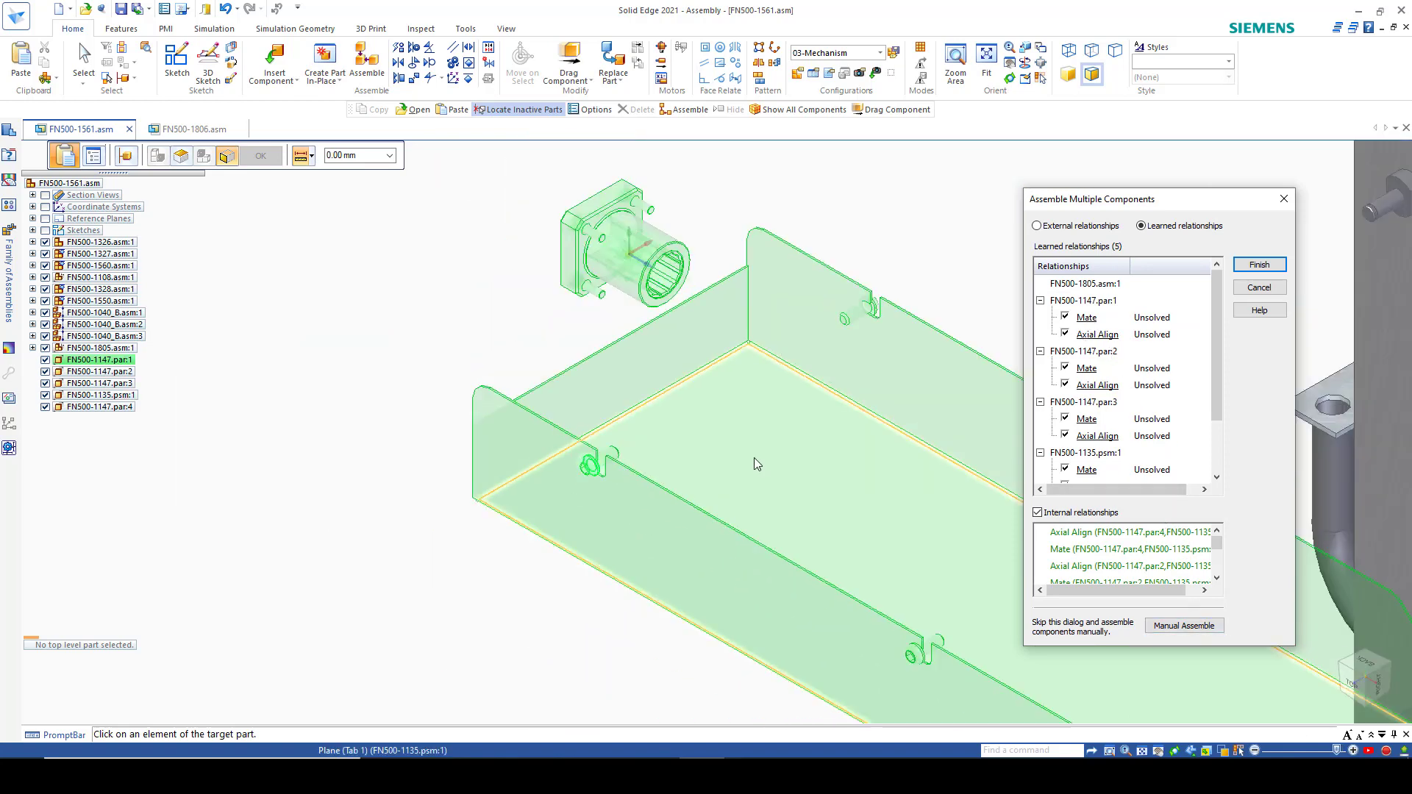
Switch to external relationships and solve the Mate of FN500-1805.asm:1 against the upper face of the frame's top plate
{"action": "left_click", "coordinate": [1081, 227]}
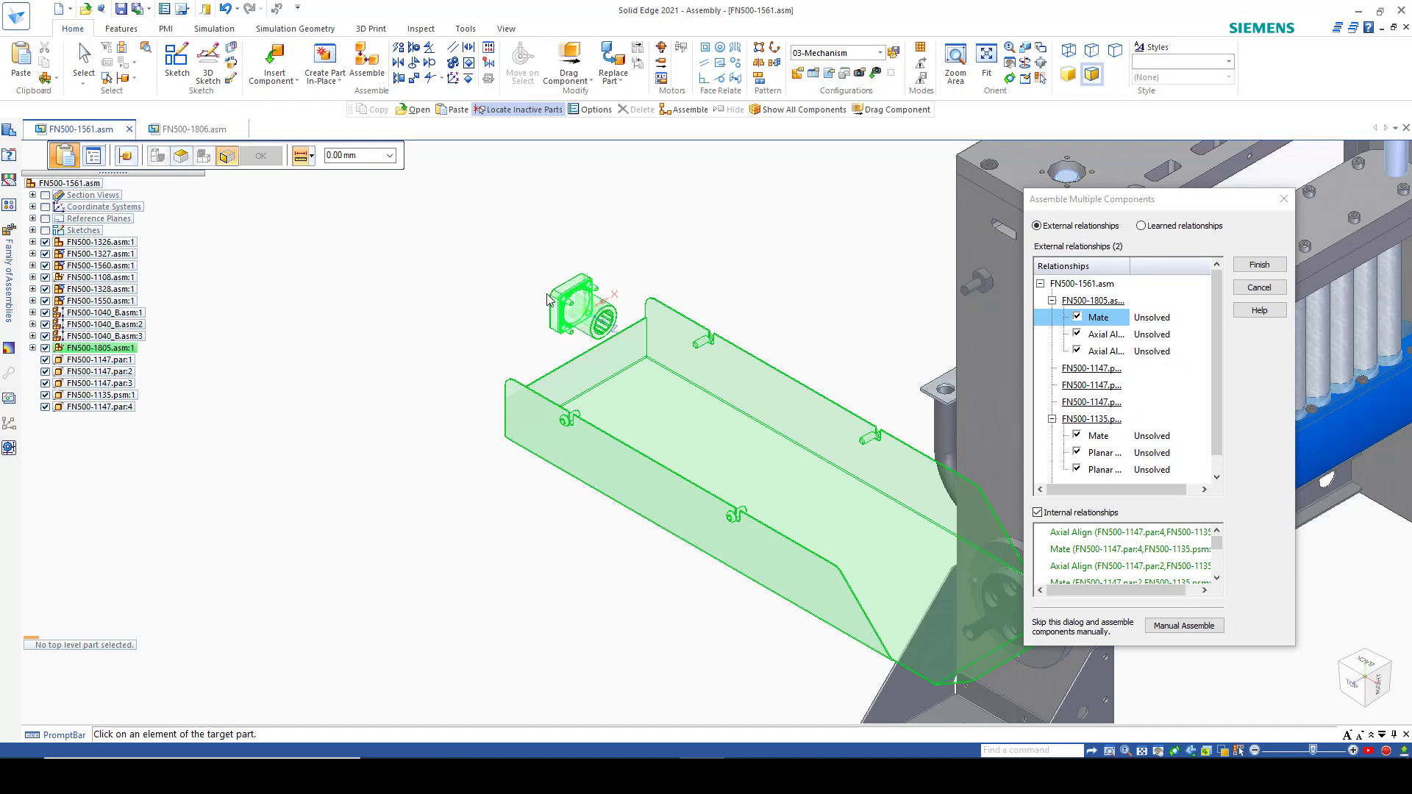
{"action": "scroll", "coordinate": [319, 356], "scroll_direction": "down", "scroll_amount": 2}
{"action": "scroll", "coordinate": [520, 317], "scroll_direction": "up", "scroll_amount": 2}
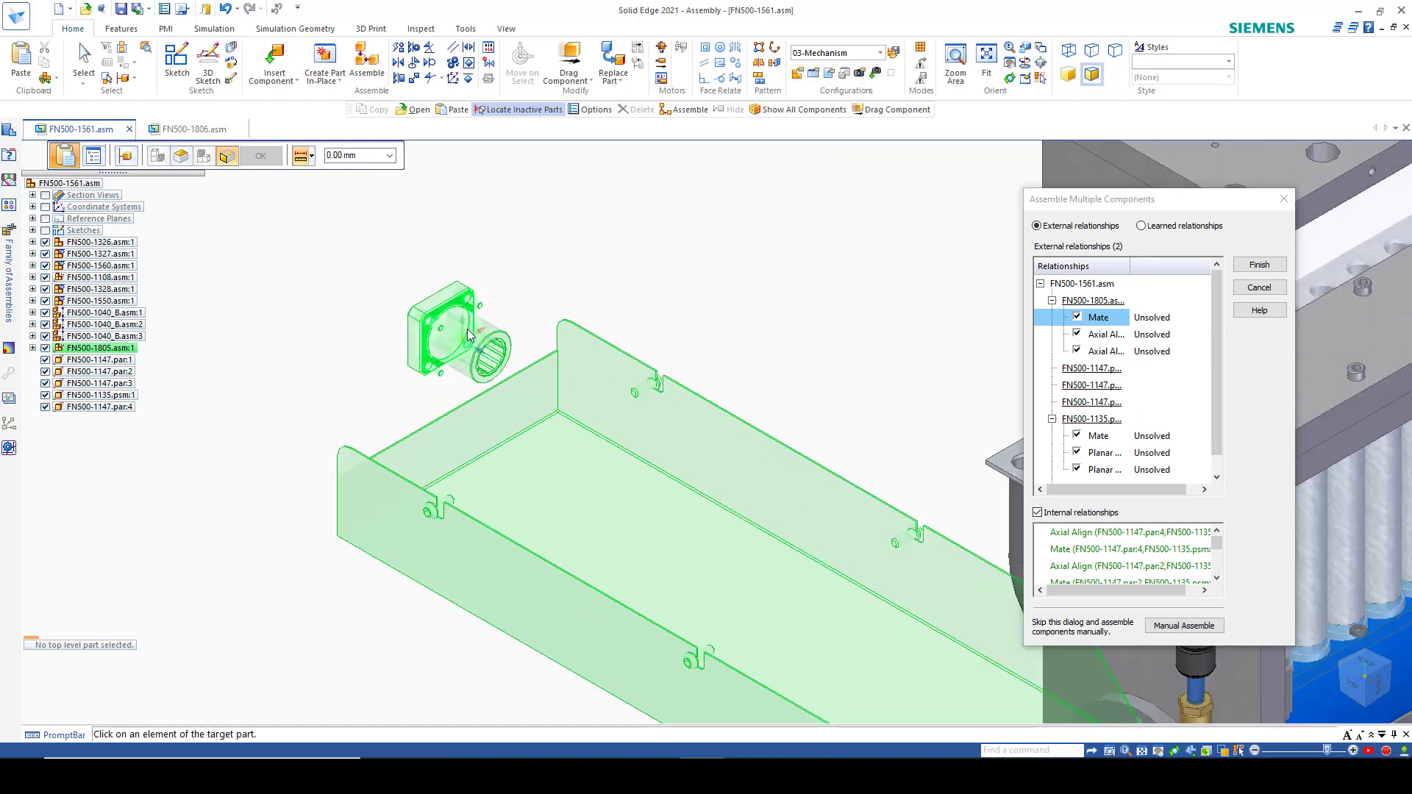
{"action": "scroll", "coordinate": [520, 317], "scroll_direction": "down", "scroll_amount": 4}
{"action": "scroll", "coordinate": [726, 250], "scroll_direction": "up", "scroll_amount": 3}
{"action": "left_click", "coordinate": [727, 250]}
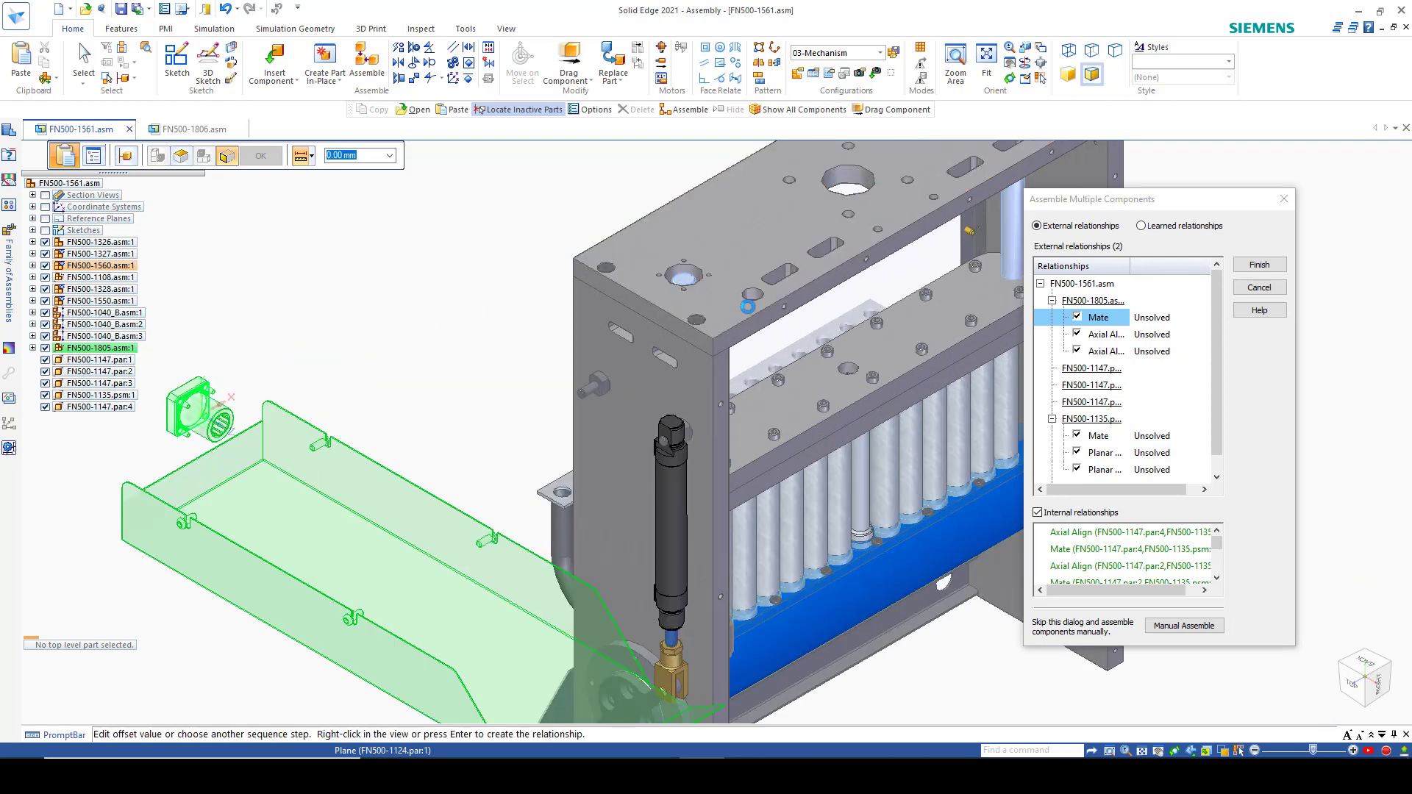
Solve both Axial Align relationships of FN500-1805.asm:1 using the large end hole and adjacent small hole in the top plate
{"action": "scroll", "coordinate": [856, 397], "scroll_direction": "down", "scroll_amount": 2}
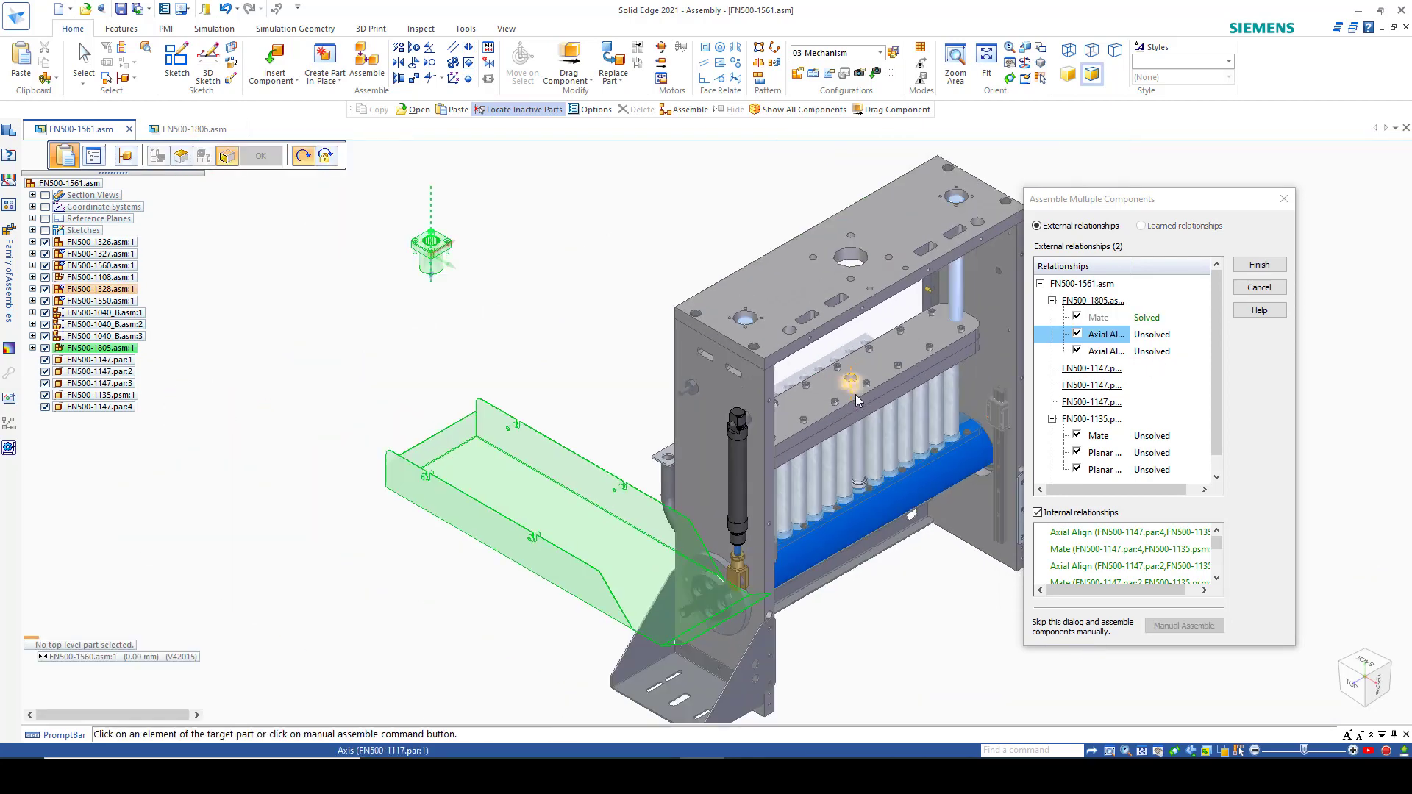
{"action": "left_click", "coordinate": [1096, 338]}
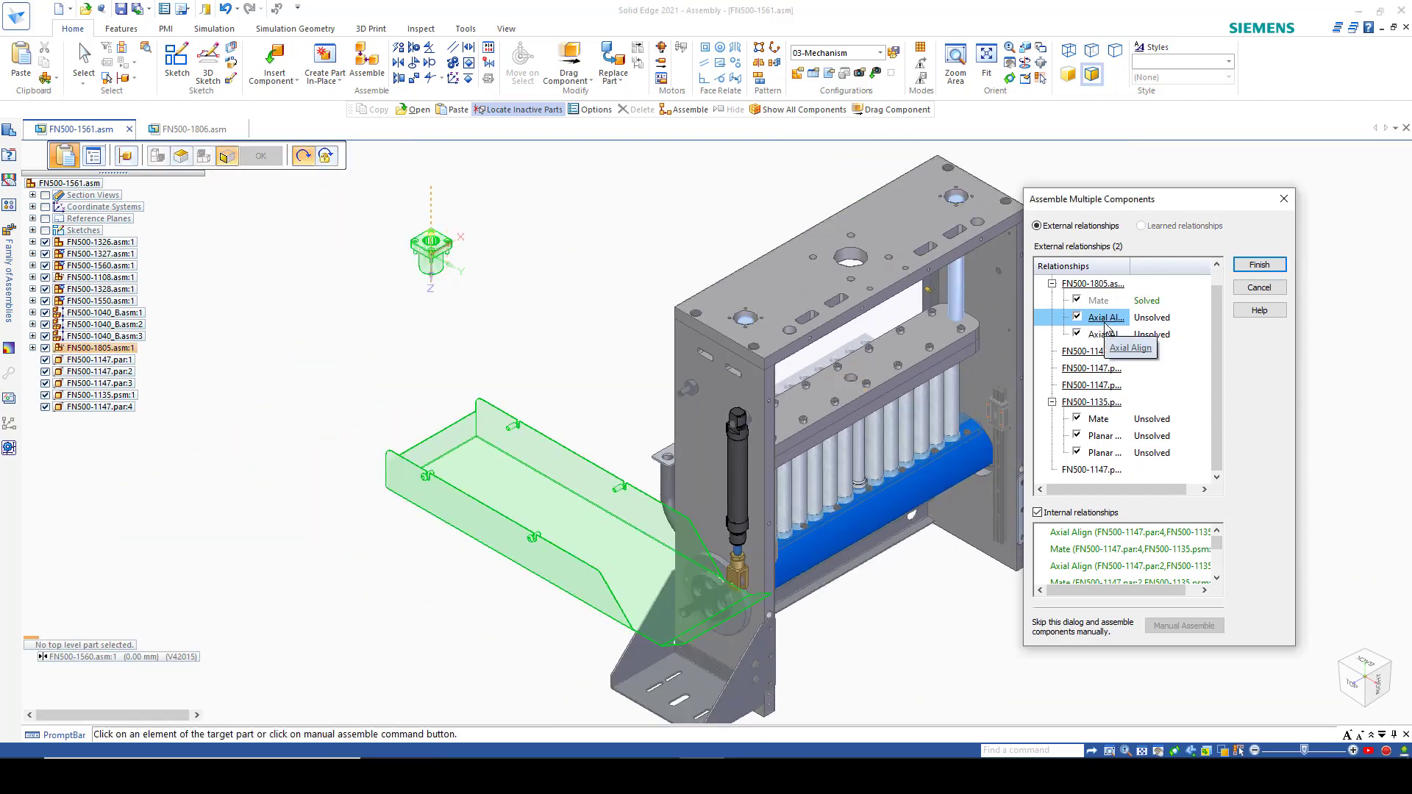
{"action": "scroll", "coordinate": [451, 268], "scroll_direction": "up", "scroll_amount": 3}
{"action": "scroll", "coordinate": [451, 268], "scroll_direction": "down", "scroll_amount": 1}
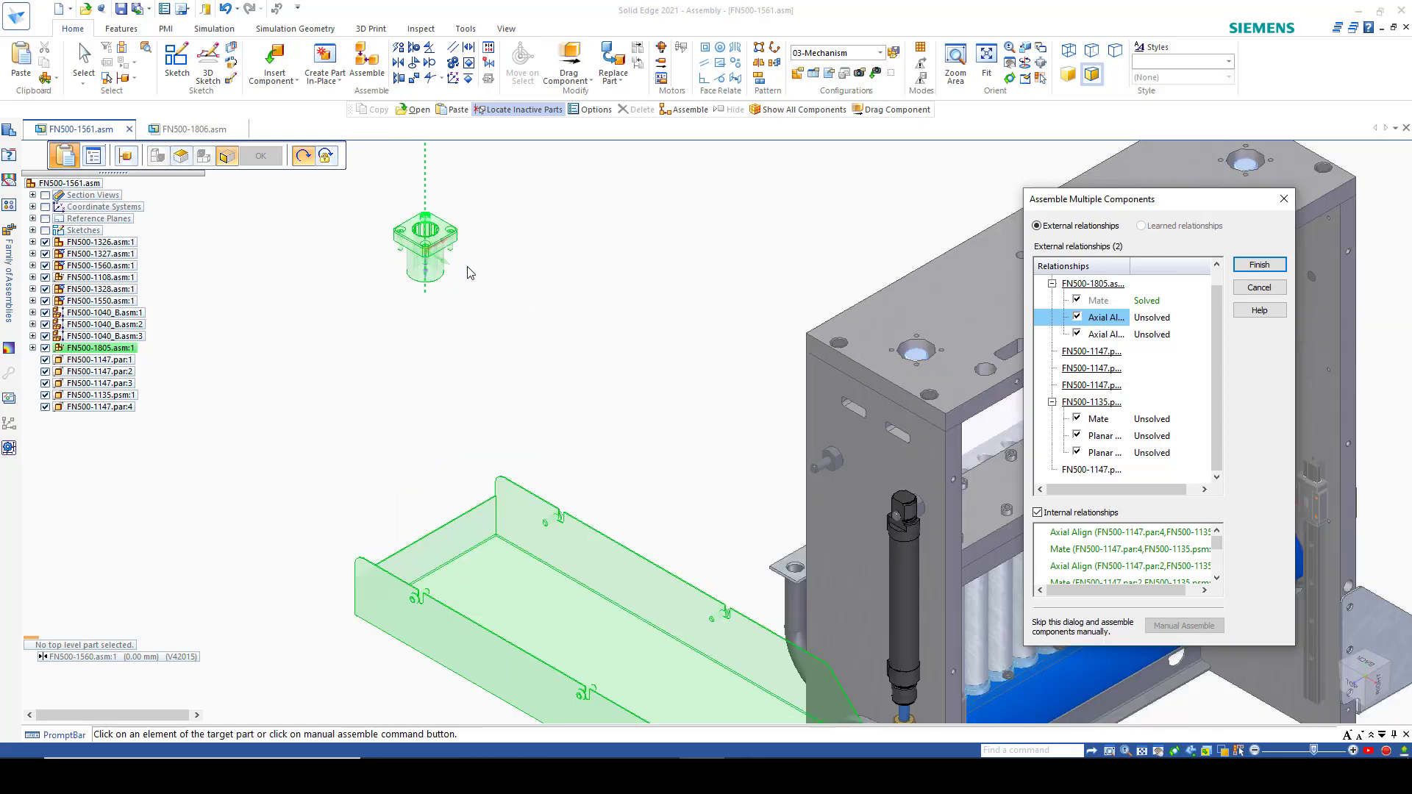
{"action": "left_click", "coordinate": [919, 341]}
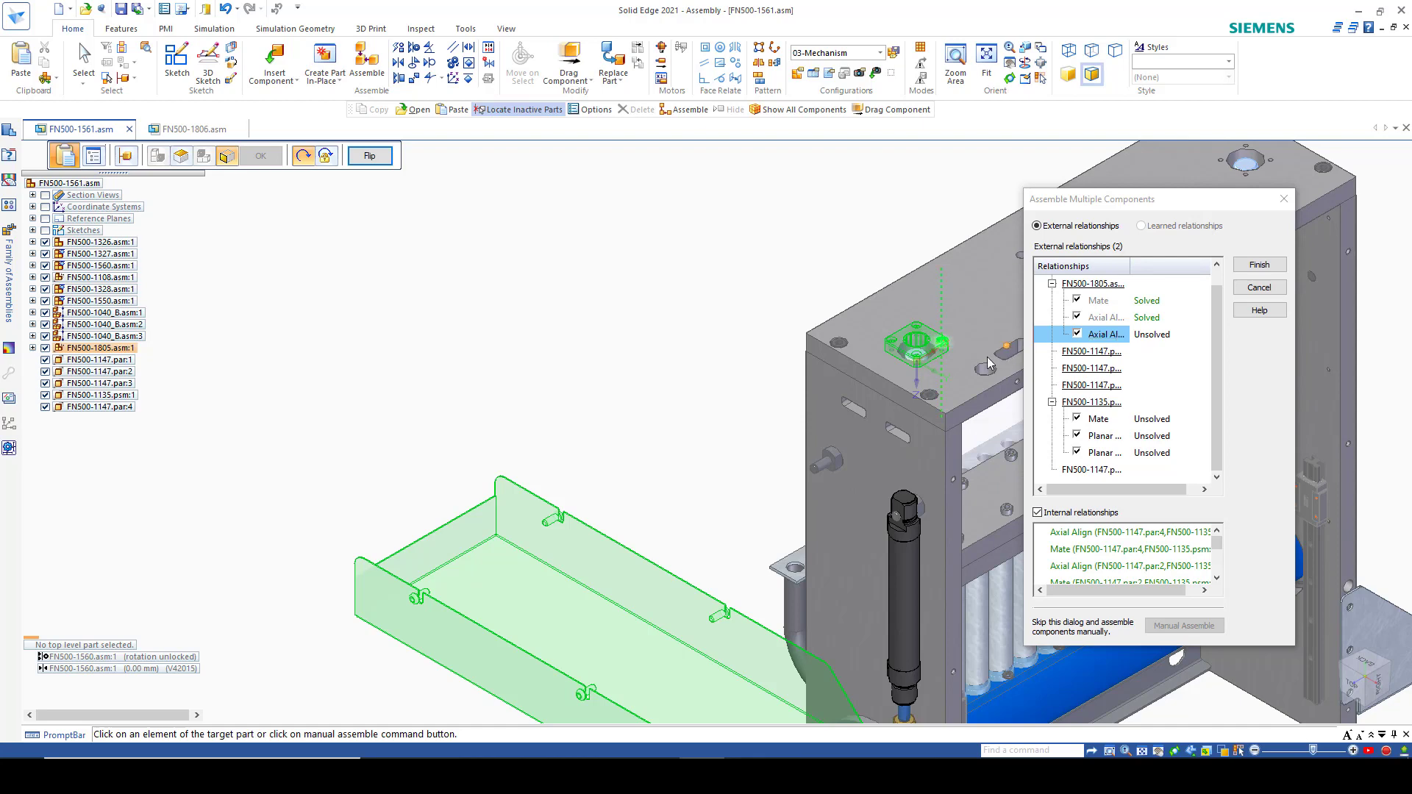
{"action": "left_click", "coordinate": [944, 354]}
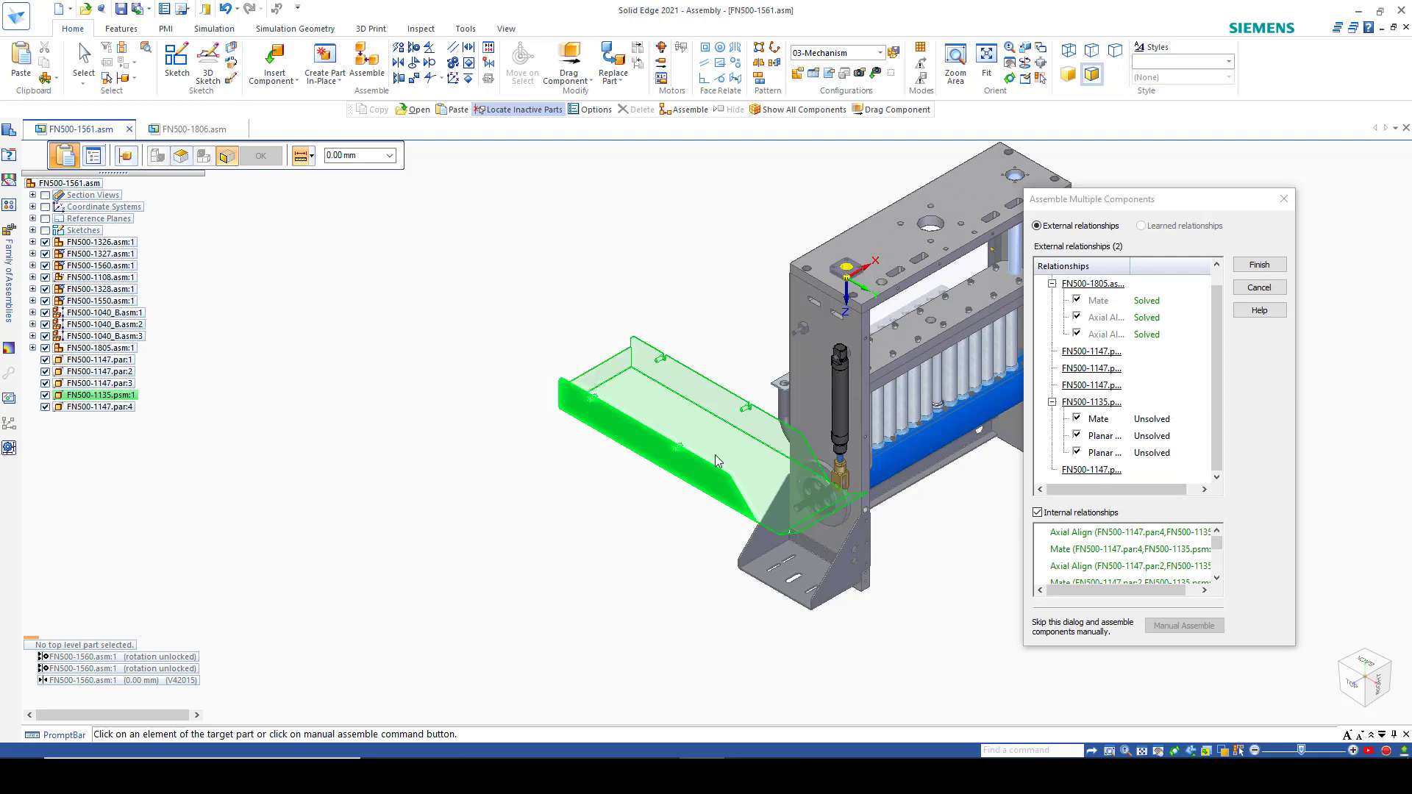
Solve the Mate and two Planar Align relationships of cover FN500-1135.psm:1 using the frame's side plate and top plate faces
{"action": "scroll", "coordinate": [471, 391], "scroll_direction": "down", "scroll_amount": 1}
{"action": "scroll", "coordinate": [683, 394], "scroll_direction": "up", "scroll_amount": 1}
{"action": "scroll", "coordinate": [825, 385], "scroll_direction": "up", "scroll_amount": 1}
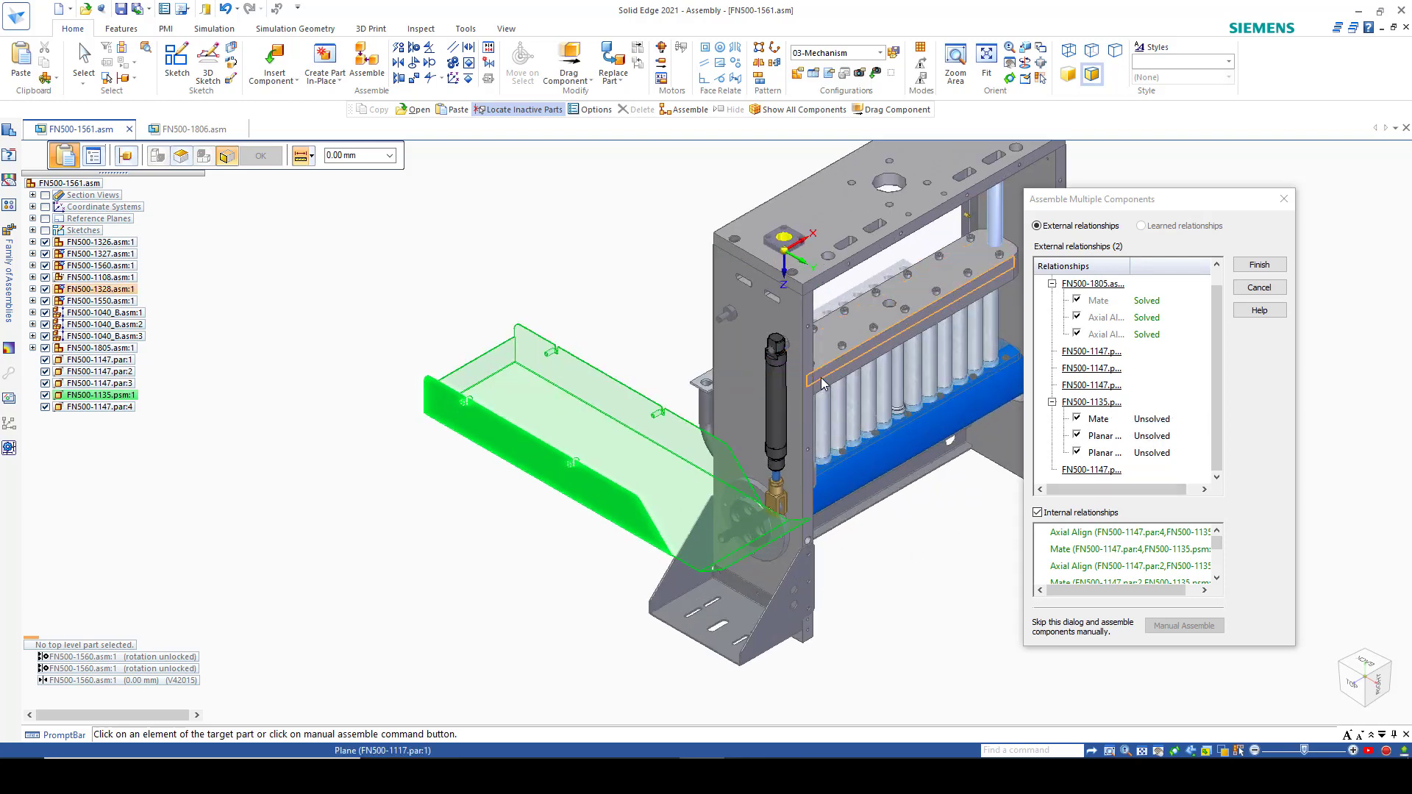
{"action": "left_click", "coordinate": [813, 378]}
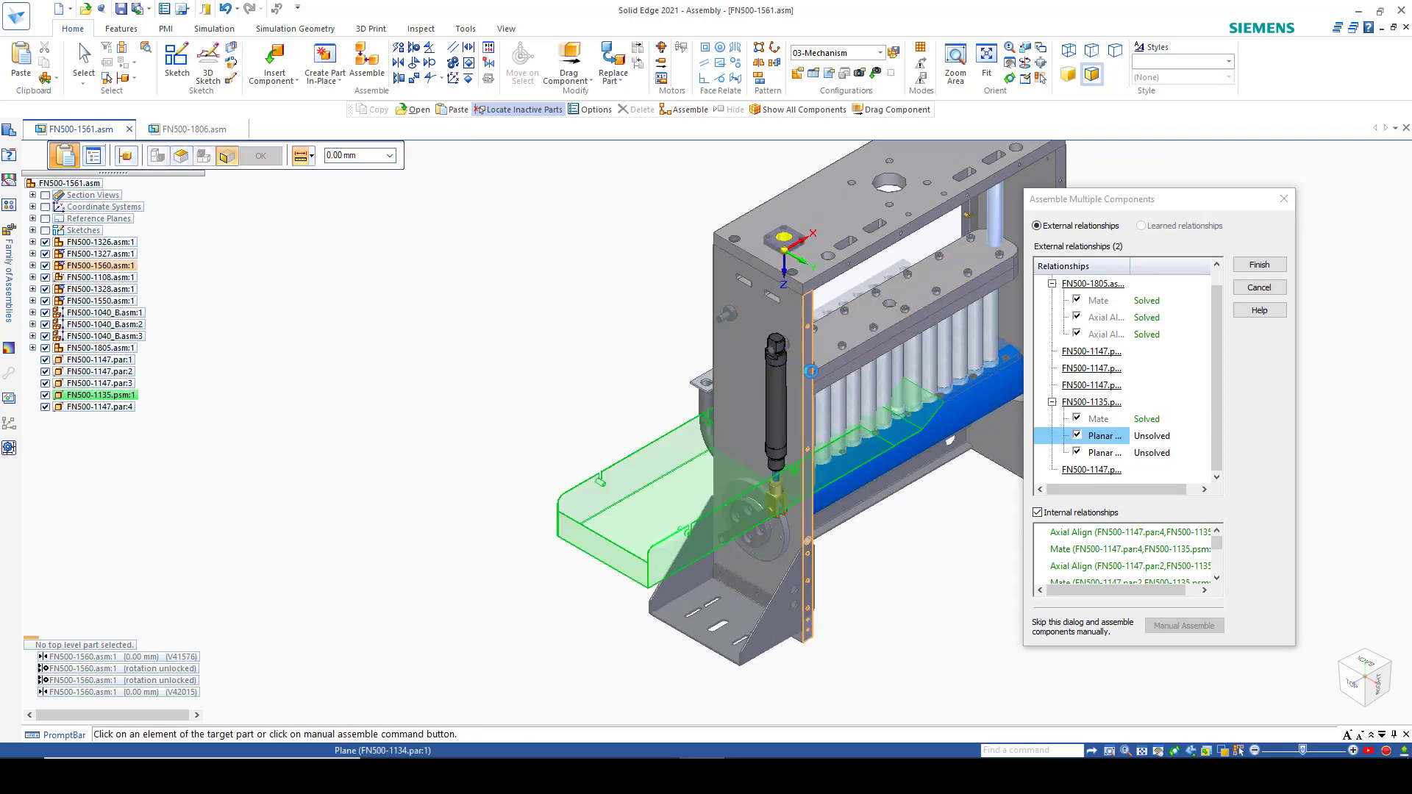
{"action": "right_click", "coordinate": [801, 324]}
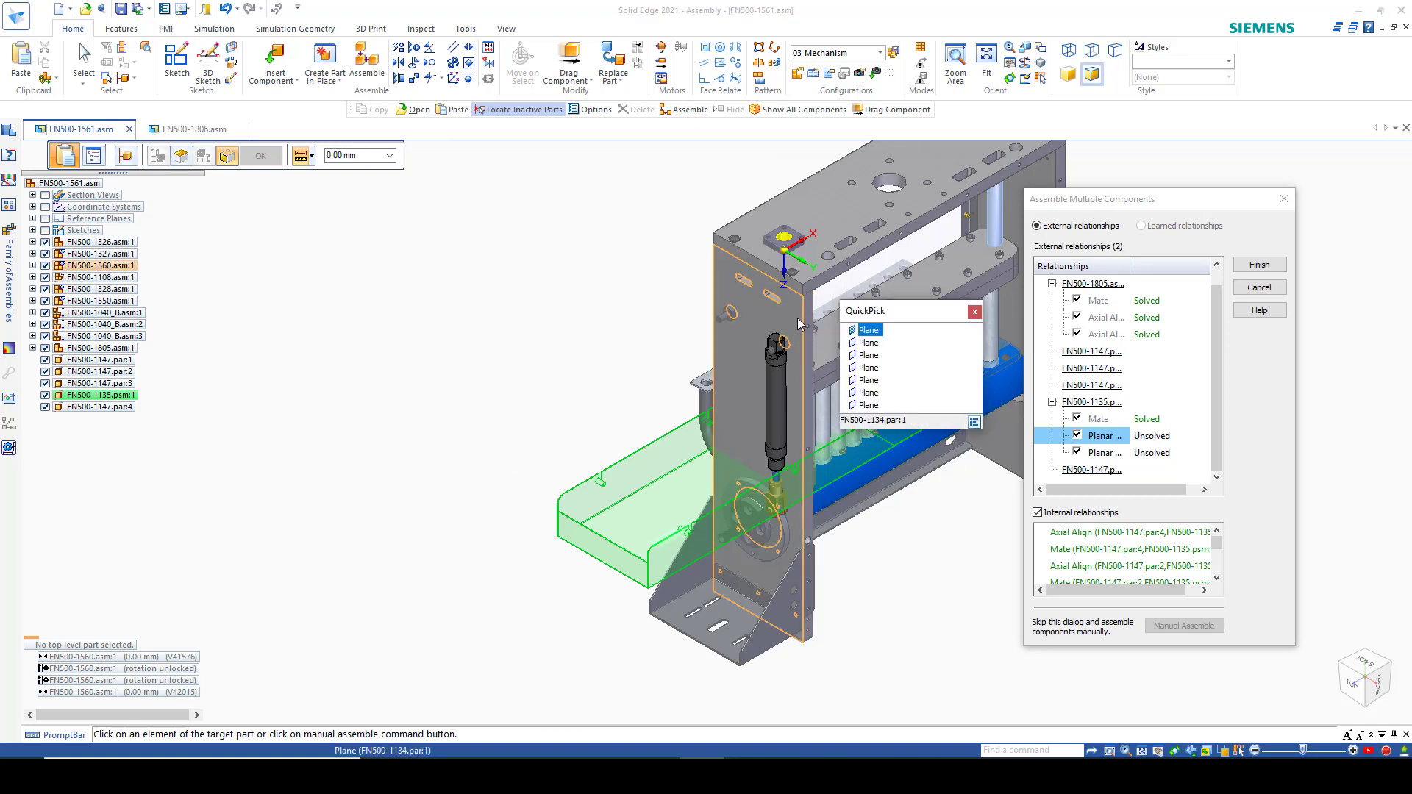
{"action": "left_click", "coordinate": [873, 343]}
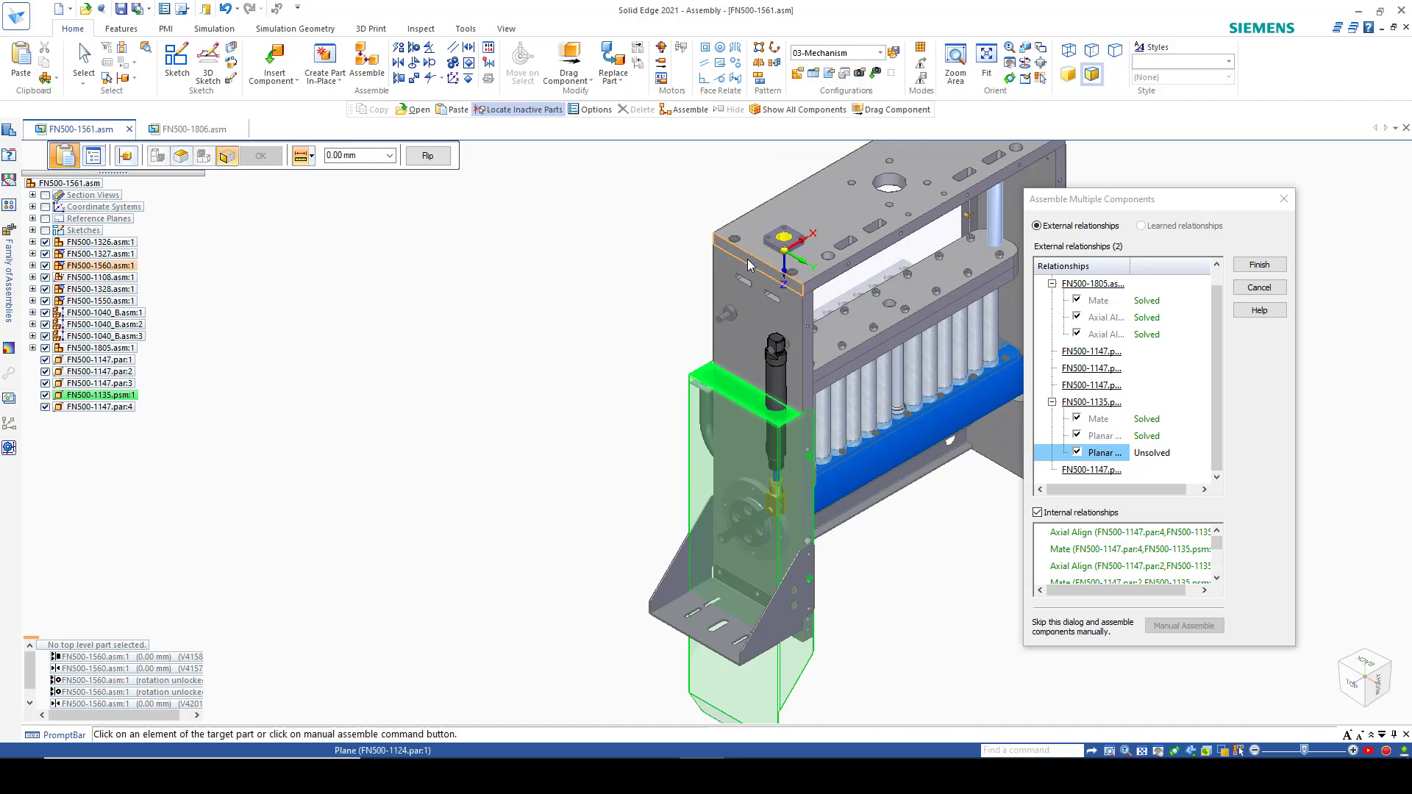
{"action": "left_click", "coordinate": [756, 235]}
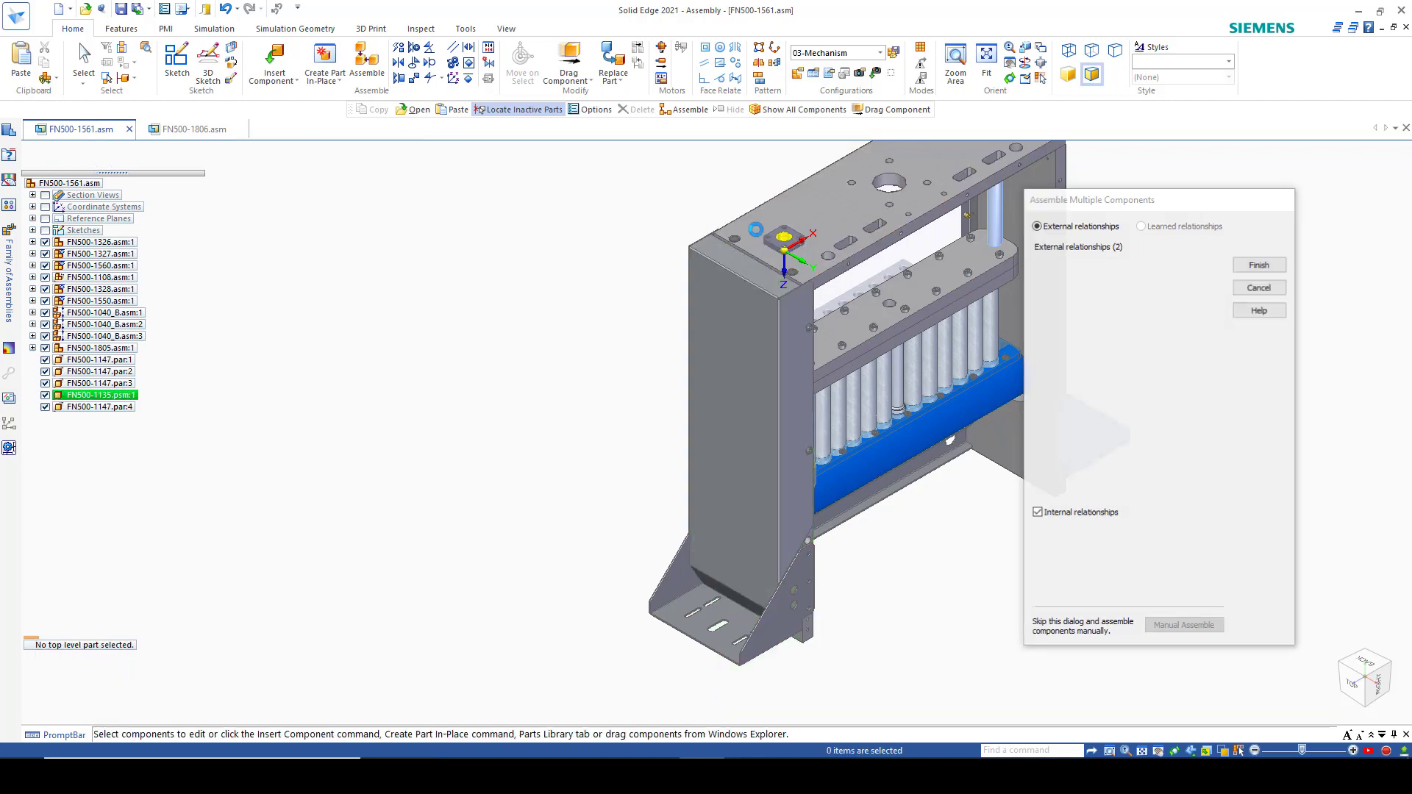
Inspect the placed cover and the relationships between fastener FN500-1147.par:1 and FN500-1135.psm:1, and clear the selection
{"action": "scroll", "coordinate": [625, 413], "scroll_direction": "down", "scroll_amount": 2}
{"action": "scroll", "coordinate": [768, 293], "scroll_direction": "up", "scroll_amount": 4}
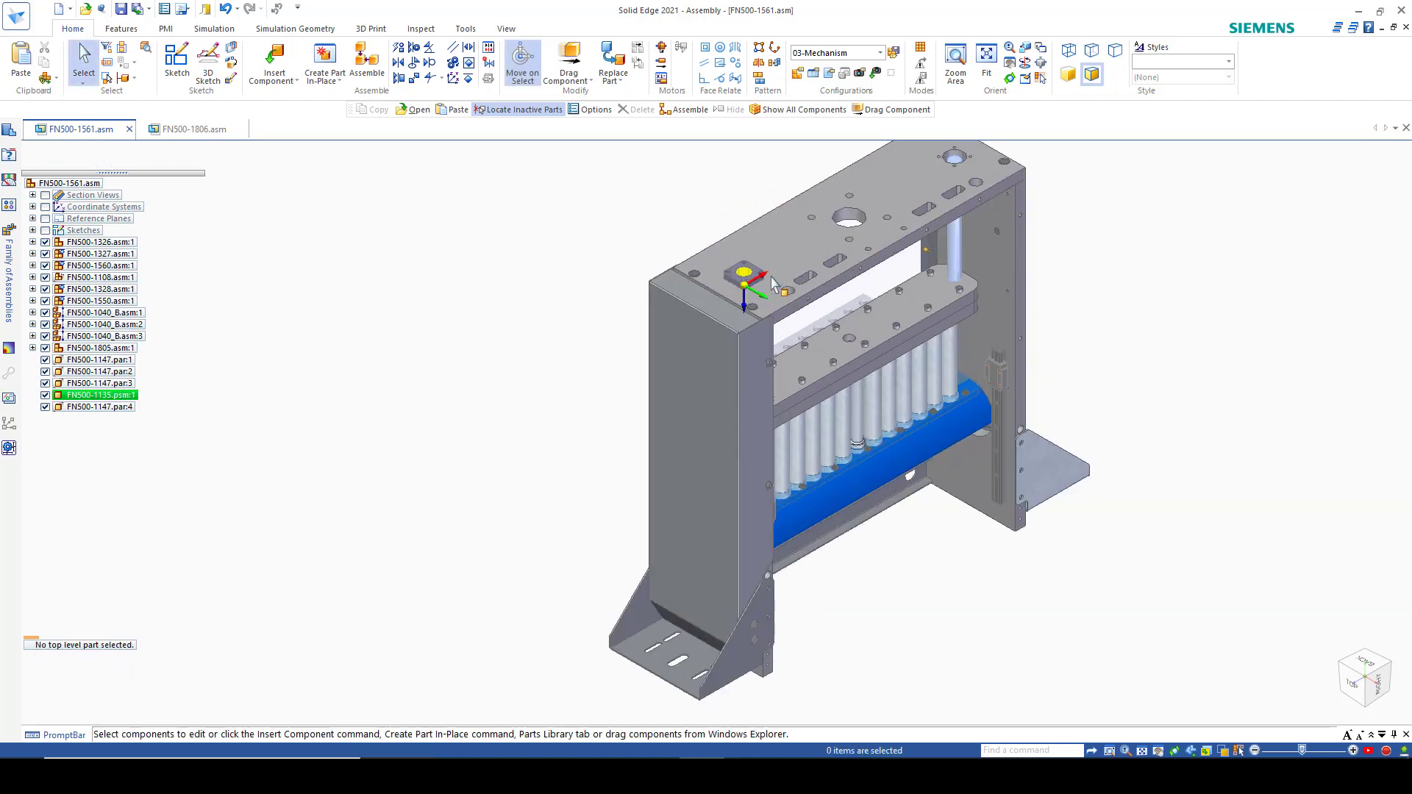
{"action": "scroll", "coordinate": [769, 295], "scroll_direction": "down", "scroll_amount": 3}
{"action": "scroll", "coordinate": [767, 346], "scroll_direction": "up", "scroll_amount": 2}
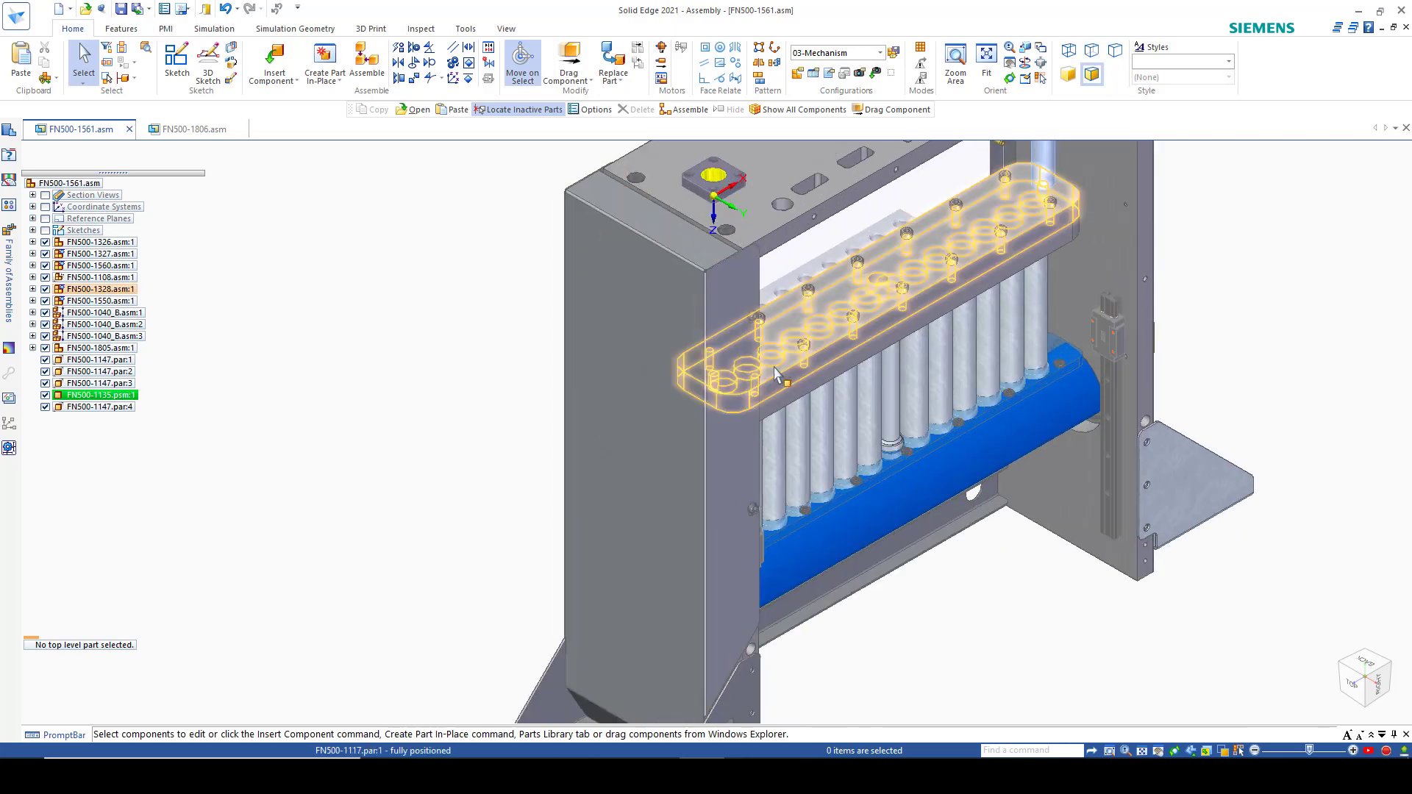
{"action": "scroll", "coordinate": [567, 337], "scroll_direction": "up", "scroll_amount": 2}
{"action": "left_click", "coordinate": [121, 360]}
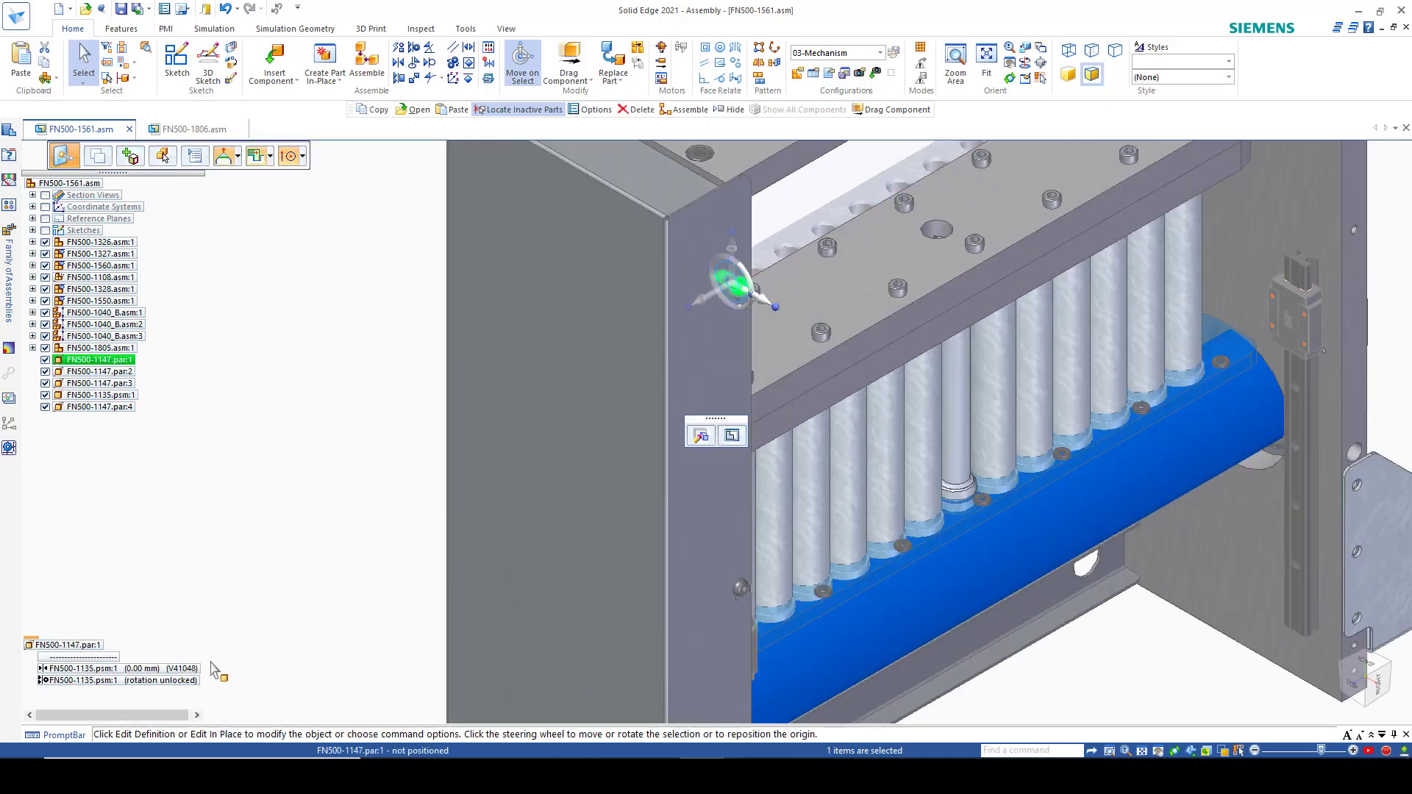
{"action": "left_click", "coordinate": [170, 681]}
{"action": "key", "text": "ctrl+f"}
{"action": "left_click", "coordinate": [1059, 484]}
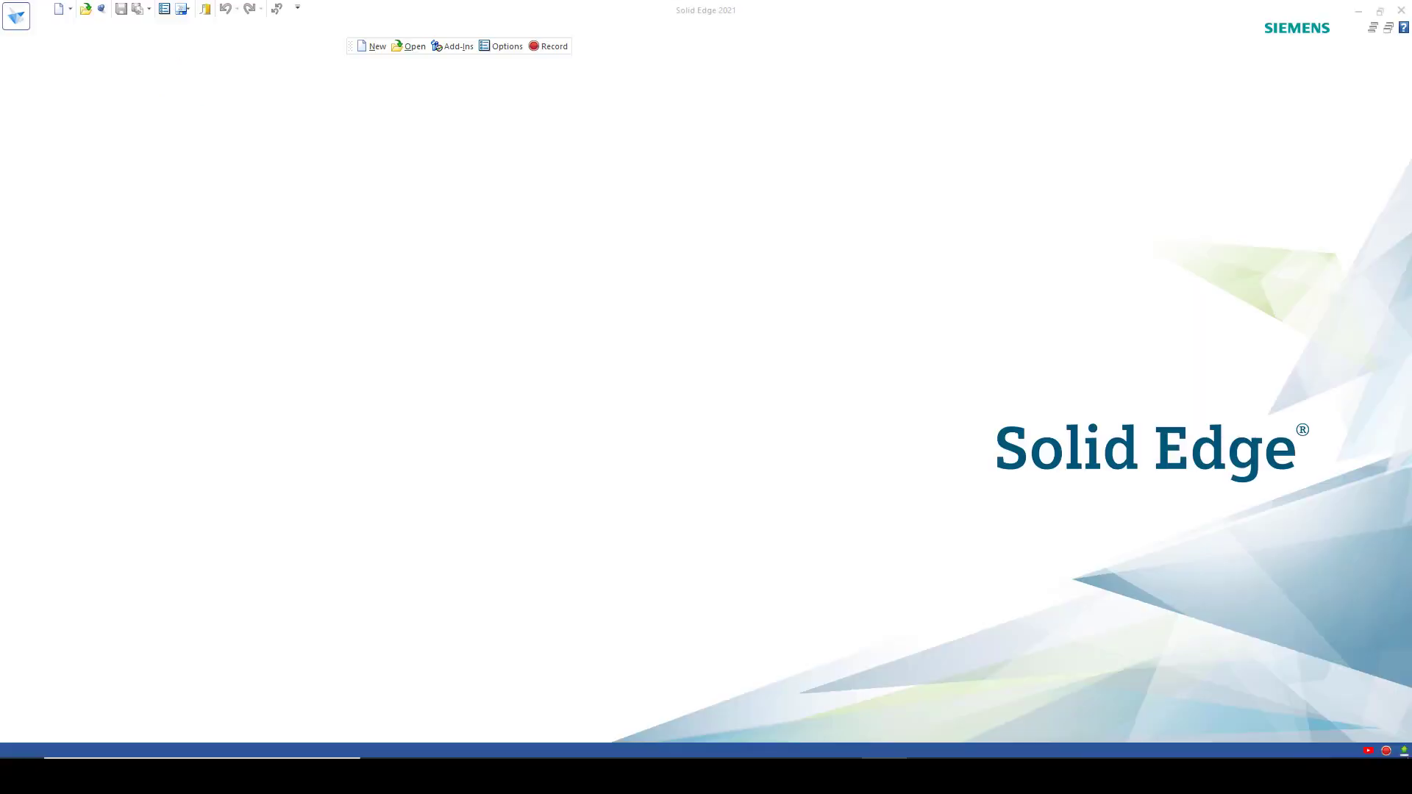
Import Demo 04 - Internal Components.x_t with Create Internal Components enabled, using the ansi inch assembly template
{"action": "left_click", "coordinate": [86, 9]}
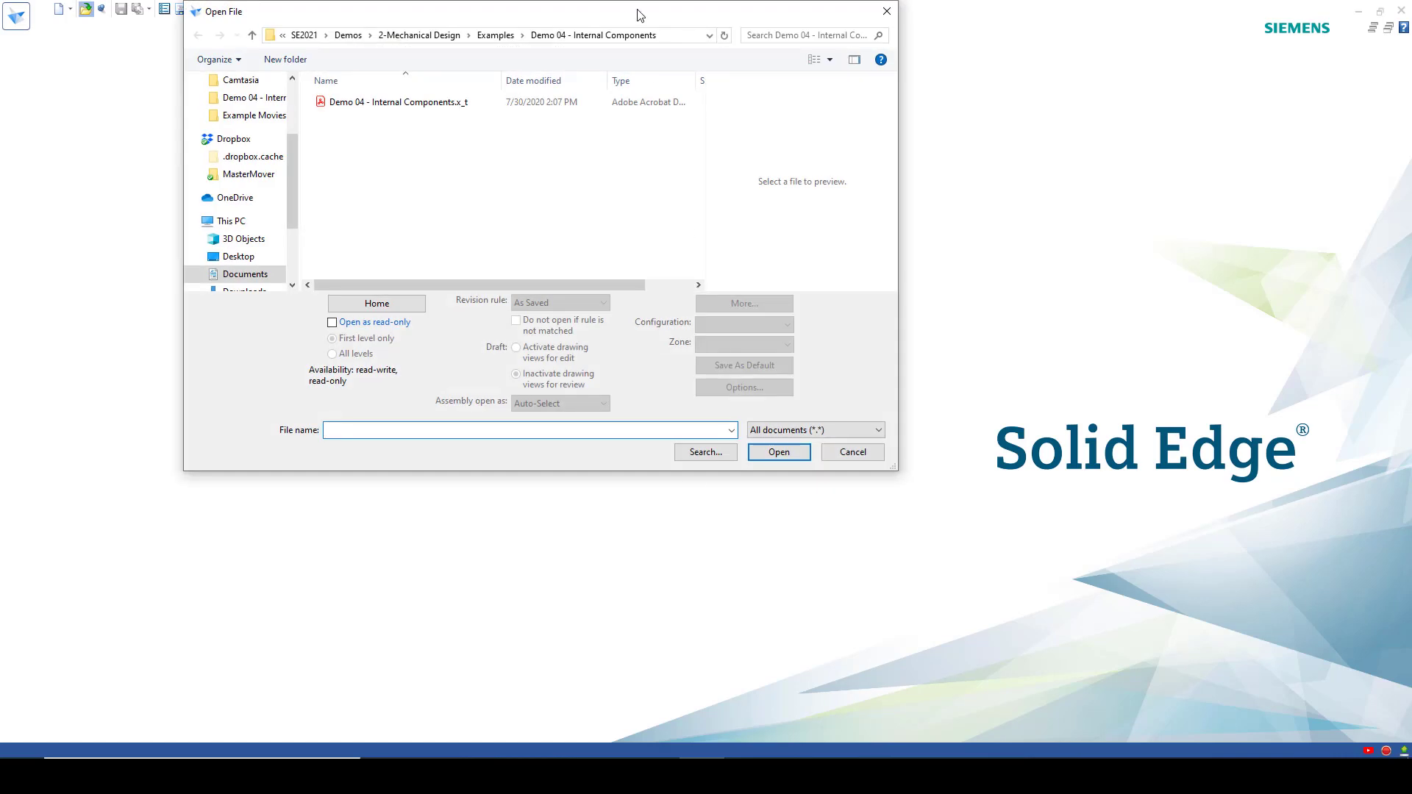
{"action": "left_click_drag", "start_coordinate": [639, 15], "coordinate": [704, 142]}
{"action": "left_click", "coordinate": [910, 557]}
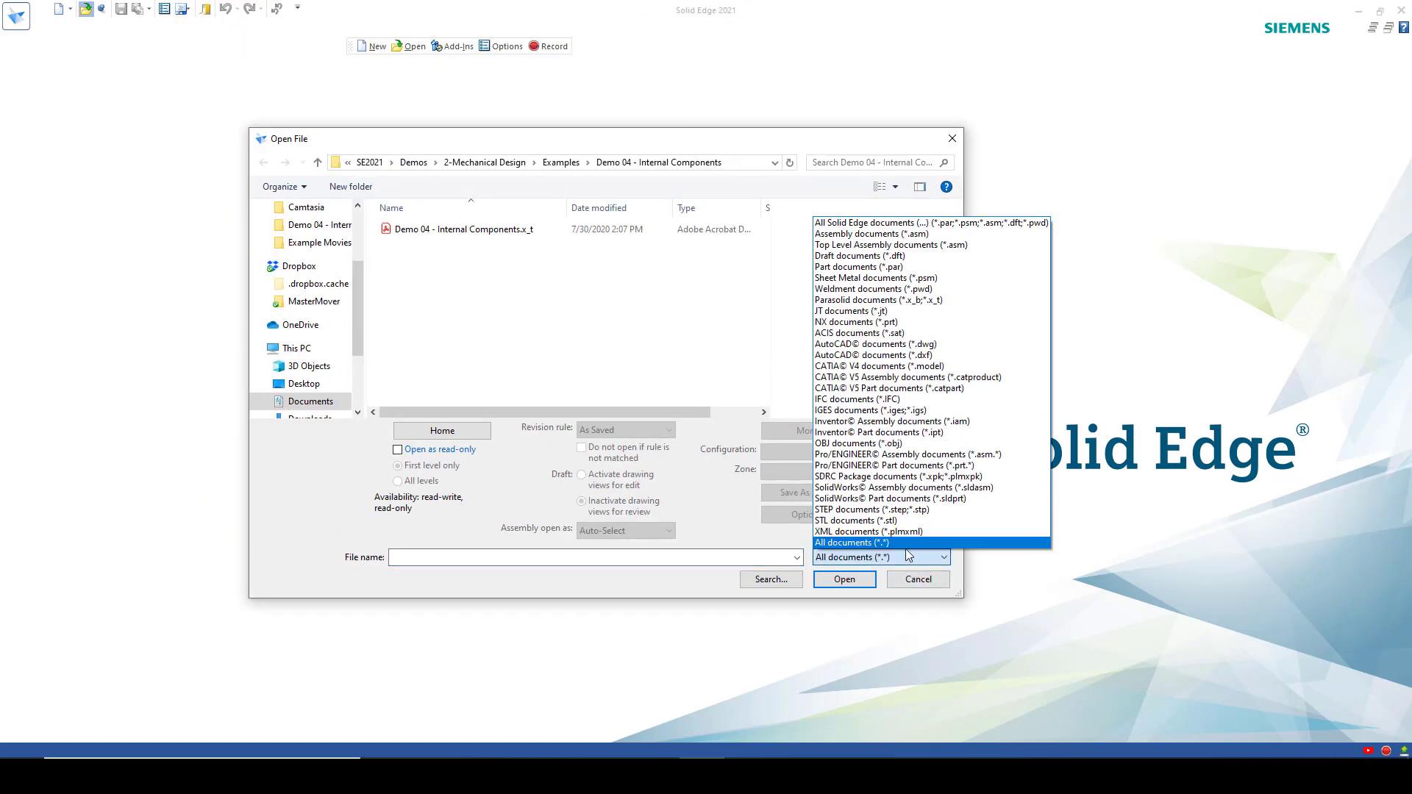
{"action": "left_click", "coordinate": [906, 543]}
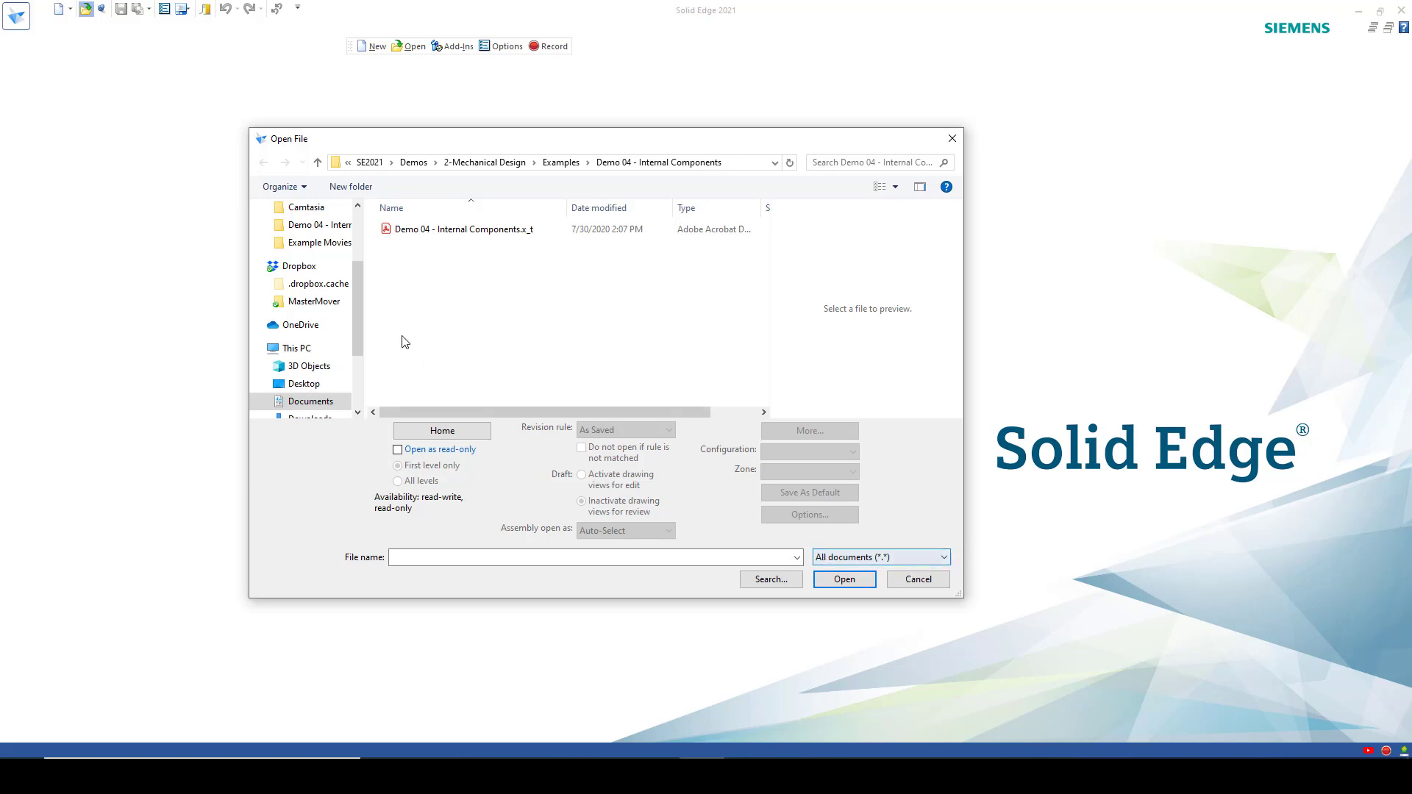
{"action": "left_click", "coordinate": [416, 236]}
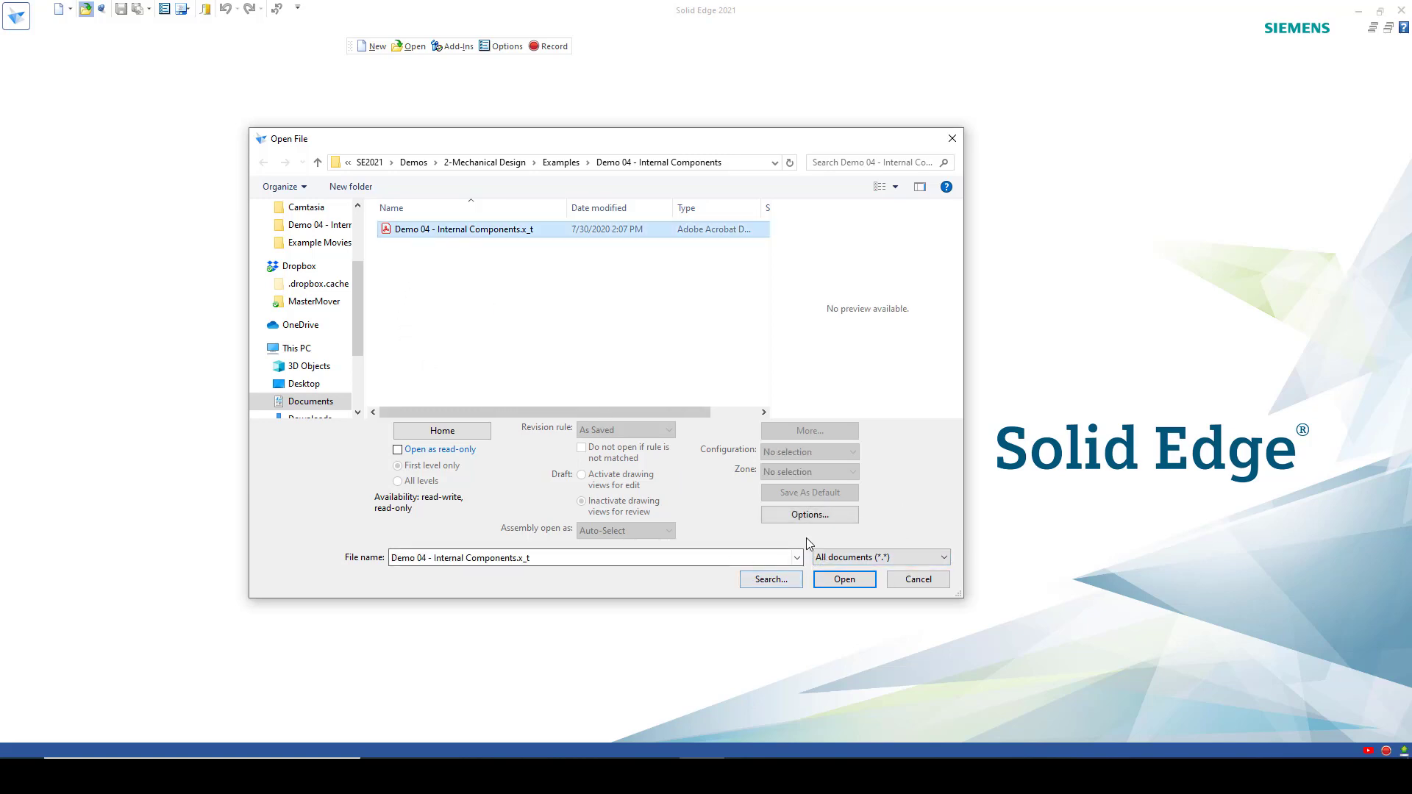
{"action": "left_click", "coordinate": [806, 517]}
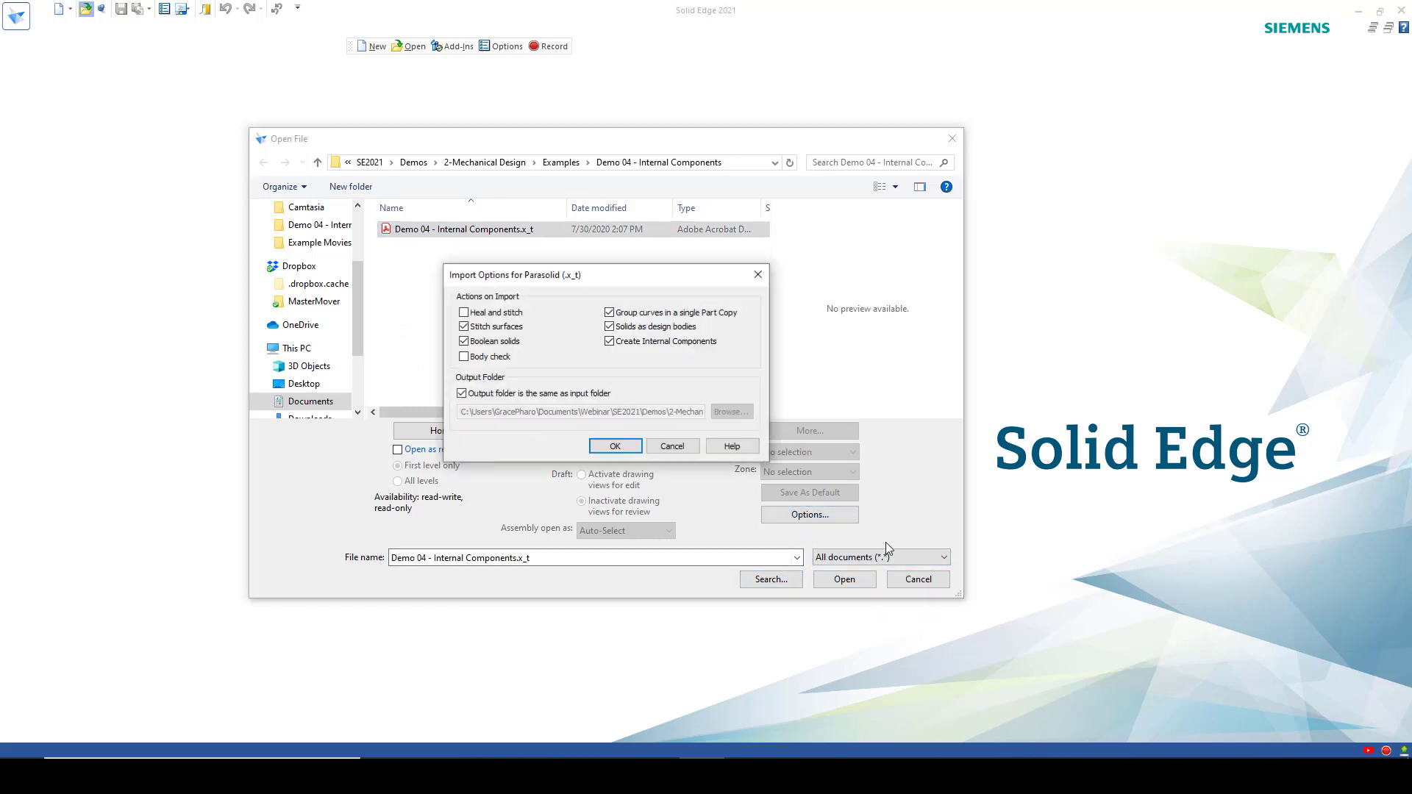
{"action": "left_click", "coordinate": [654, 343]}
{"action": "left_click", "coordinate": [615, 447]}
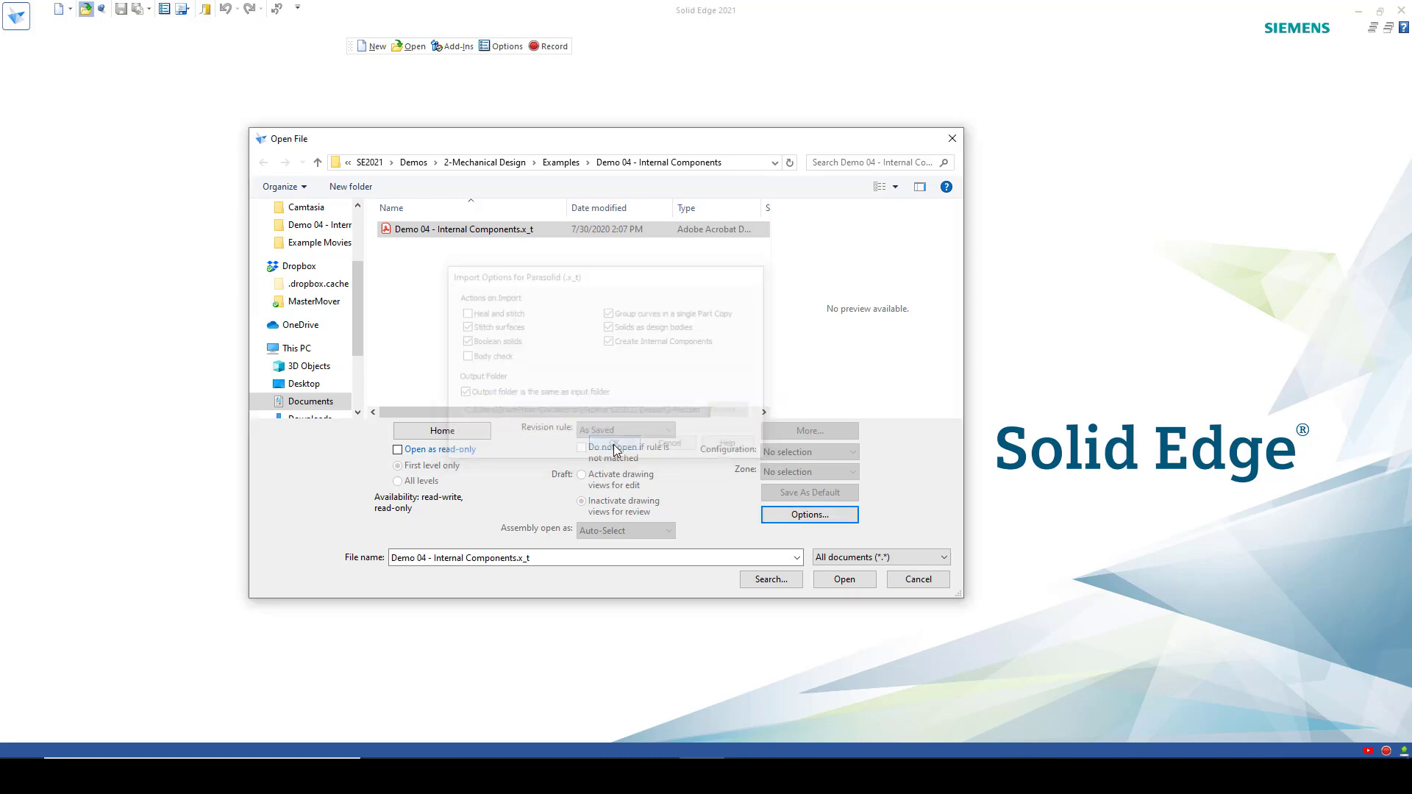
{"action": "left_click", "coordinate": [844, 579]}
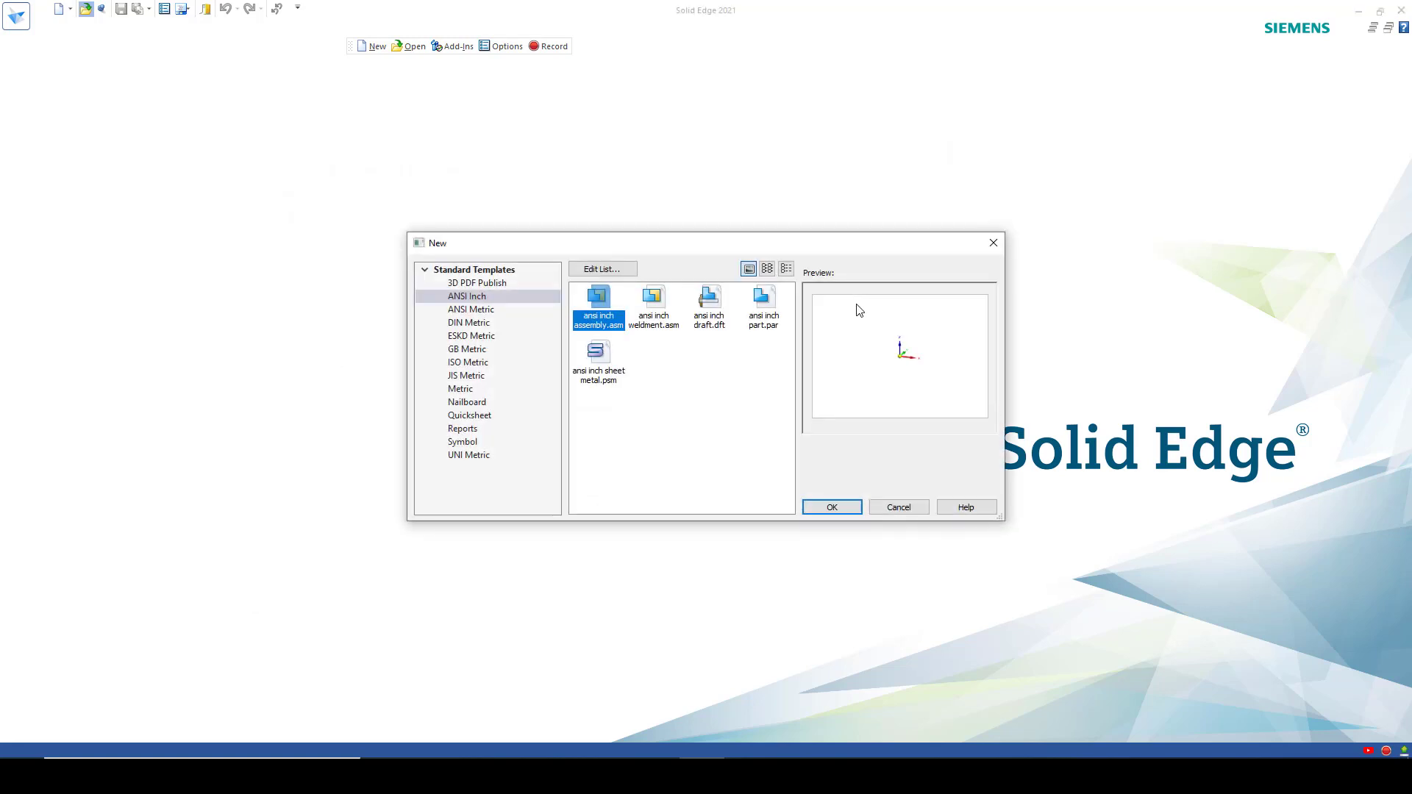
{"action": "left_click", "coordinate": [833, 508]}
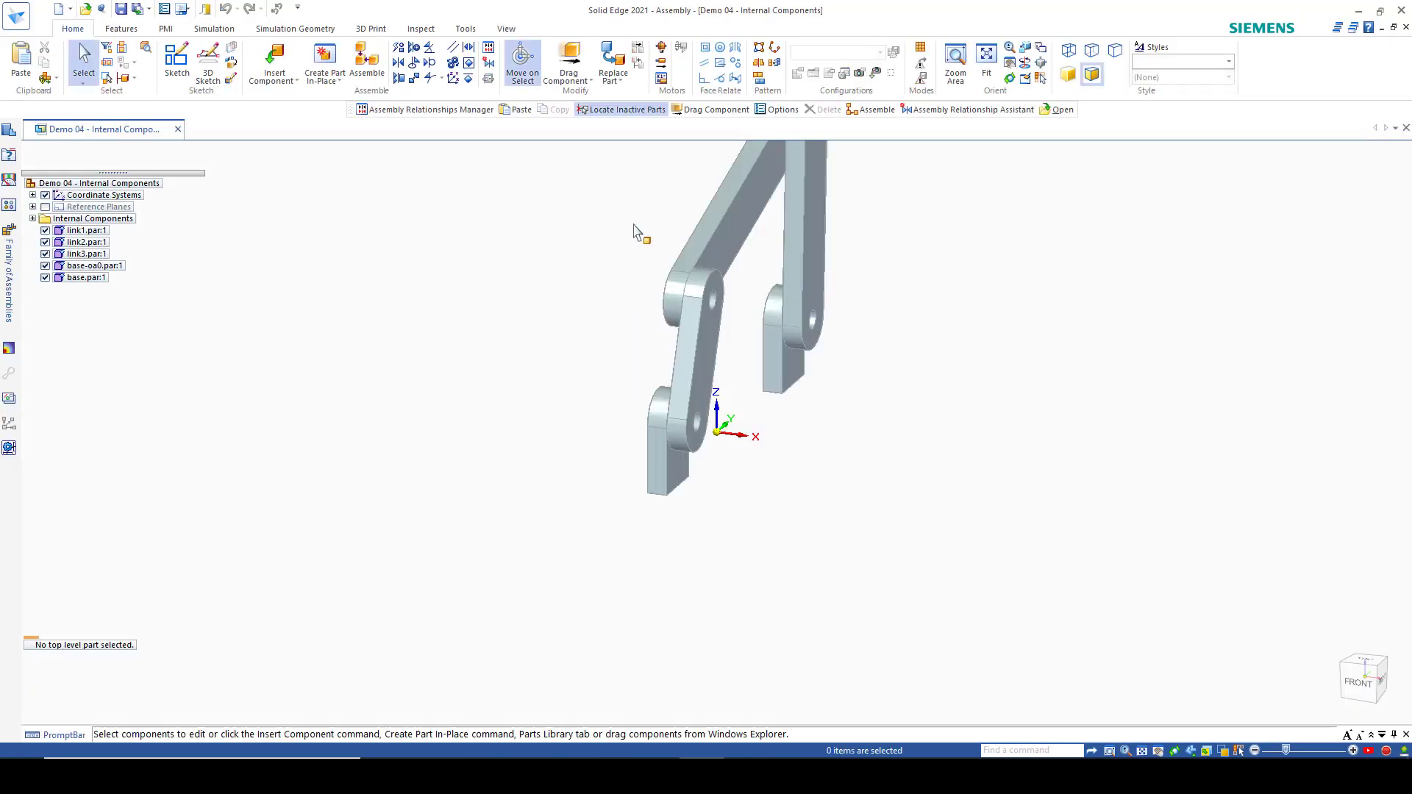
Delete the Ground relationships of link1.par:1, link2.par:1 and link3.par:1 in the Assembly Relationships Manager
{"action": "mouse_move", "coordinate": [660, 500]}
{"action": "middle_mouse_down"}
{"action": "mouse_move", "coordinate": [656, 462]}
{"action": "mouse_move", "coordinate": [648, 487]}
{"action": "middle_mouse_up"}
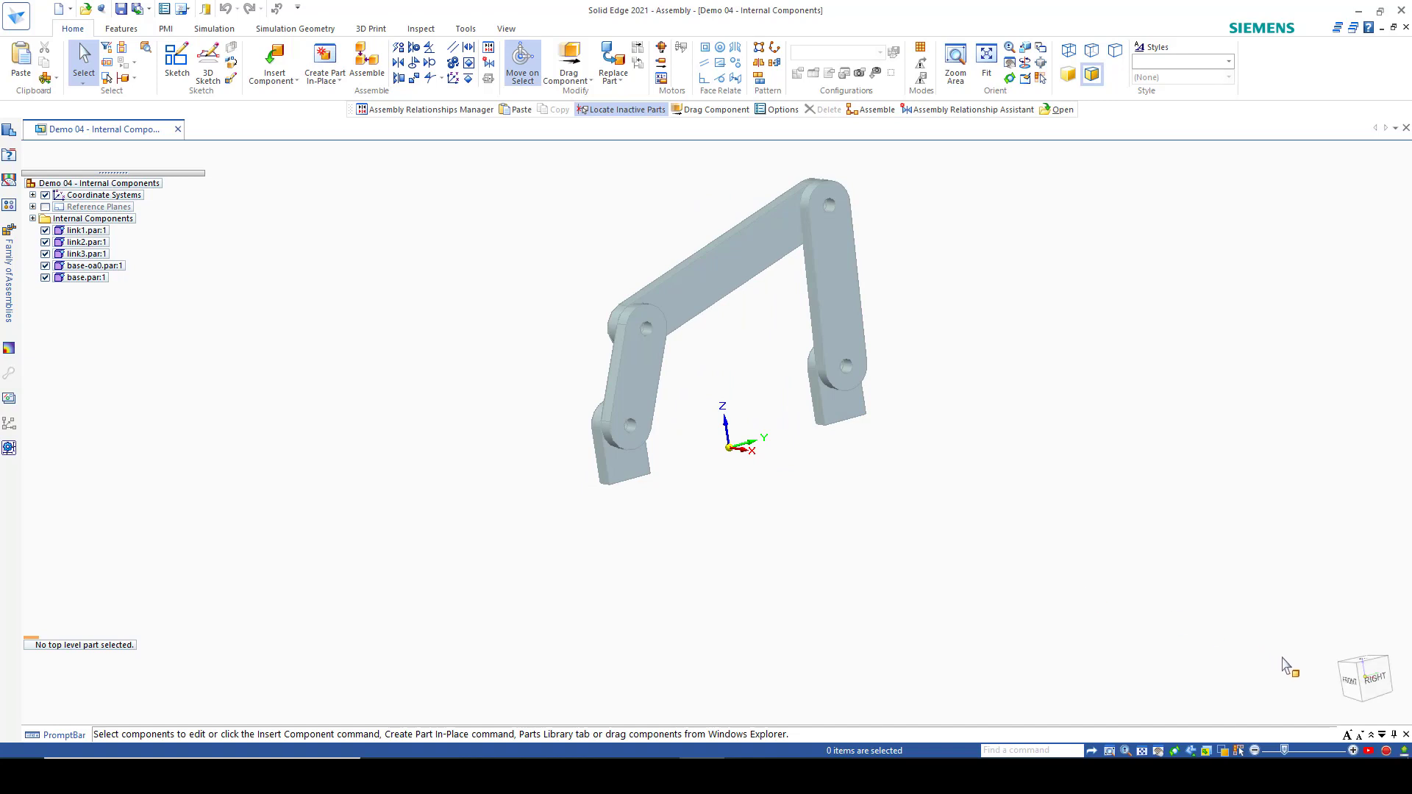
{"action": "left_click", "coordinate": [1338, 708]}
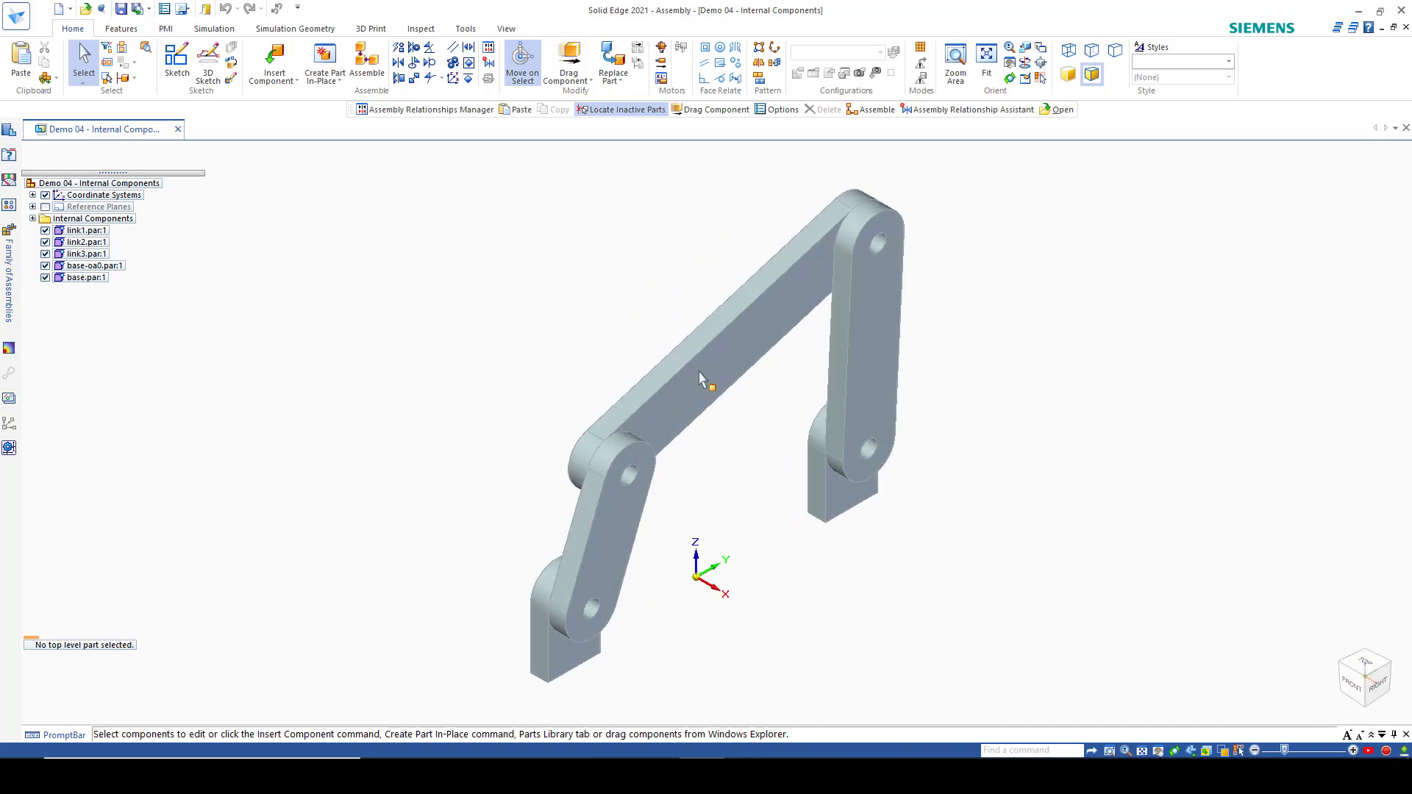
{"action": "left_click", "coordinate": [488, 49]}
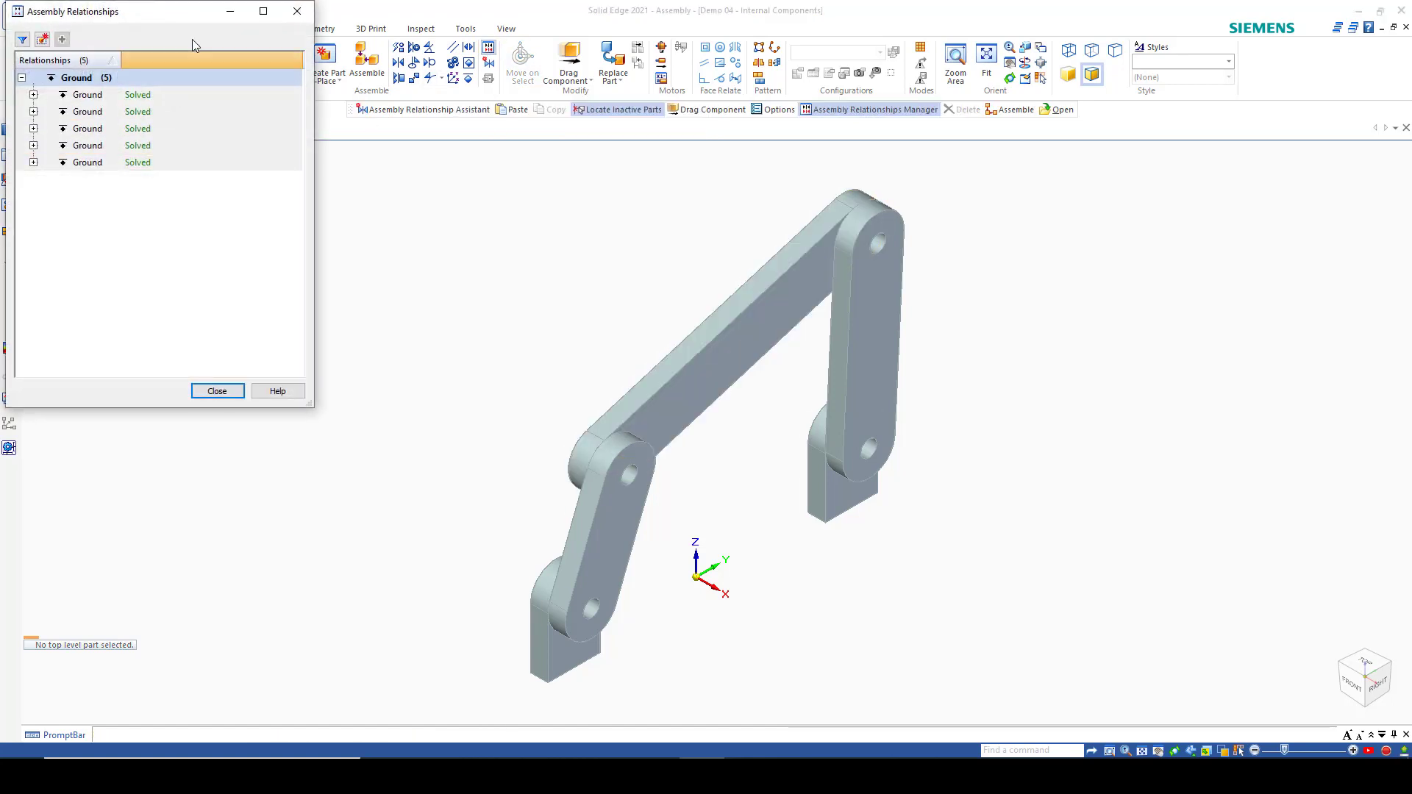
{"action": "left_click_drag", "start_coordinate": [176, 20], "coordinate": [279, 162]}
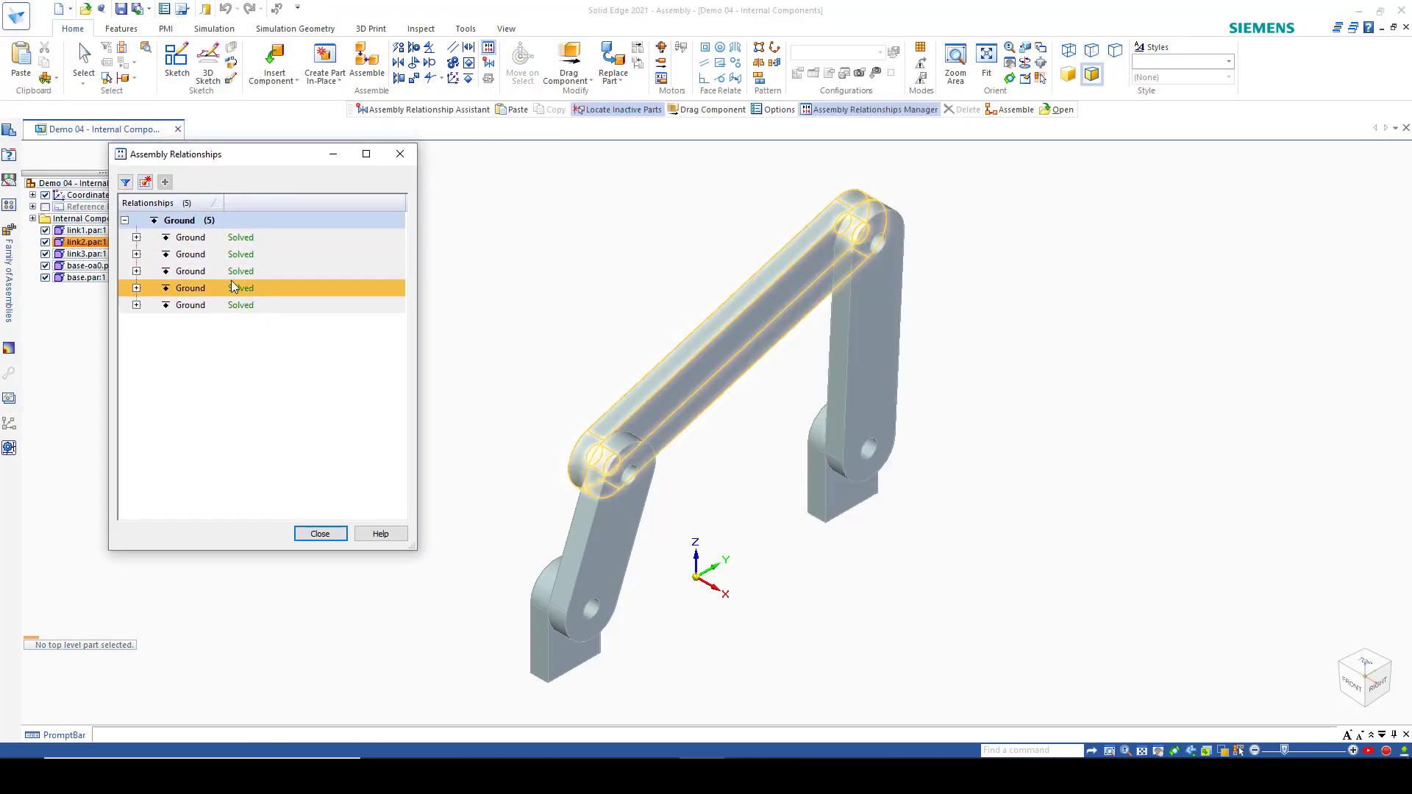
{"action": "left_click", "coordinate": [236, 271]}
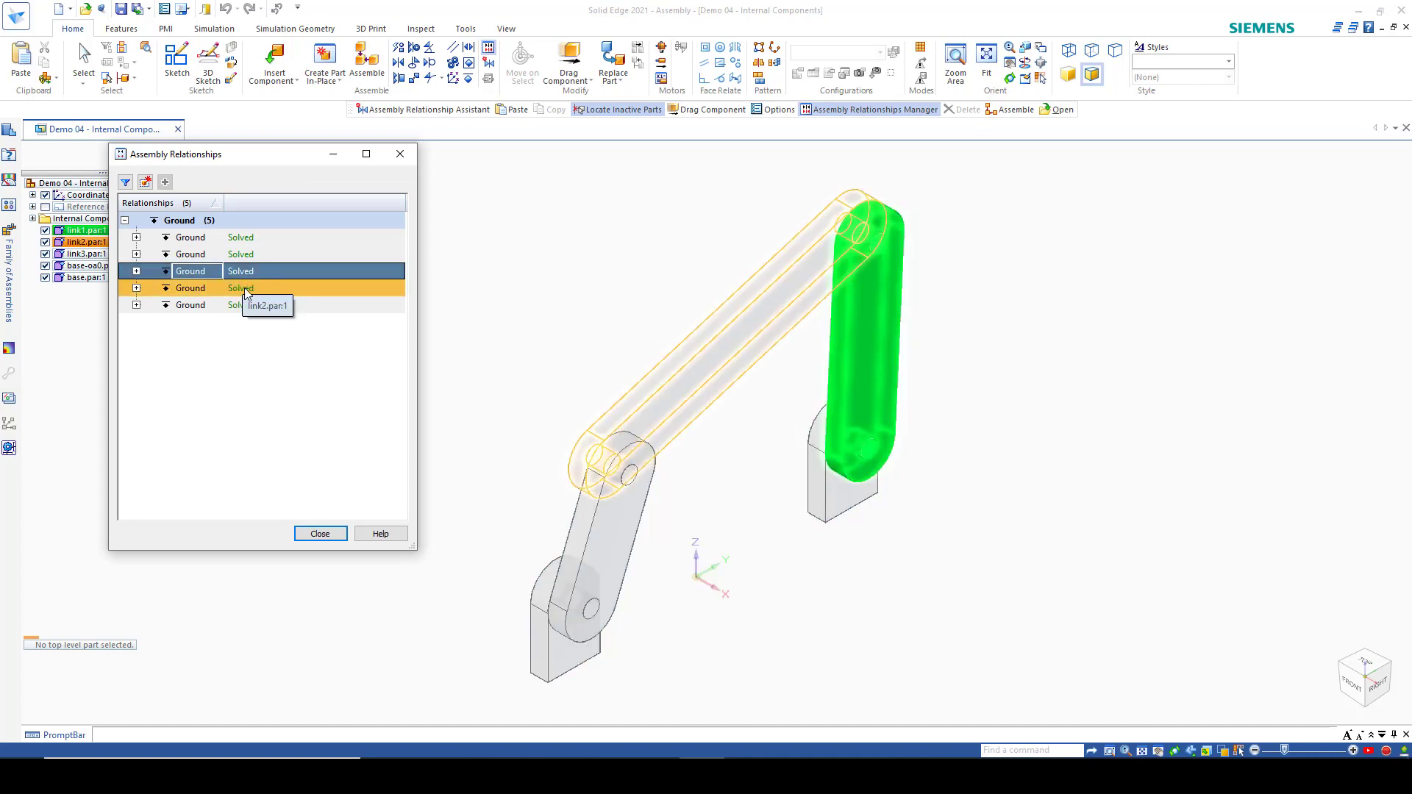
{"action": "left_click", "coordinate": [250, 306], "text": "shift"}
{"action": "right_click", "coordinate": [251, 306]}
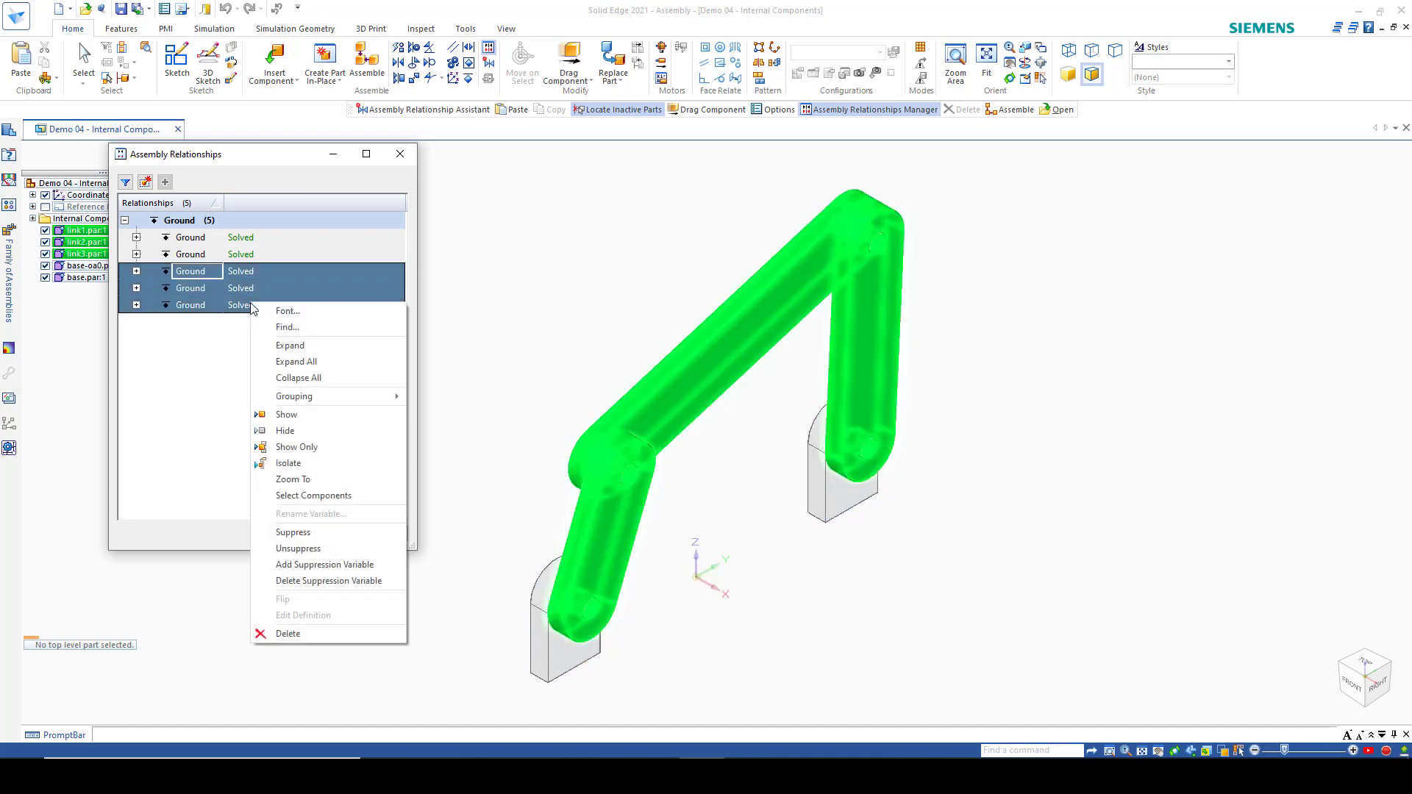
{"action": "left_click", "coordinate": [368, 634]}
{"action": "left_click", "coordinate": [336, 535]}
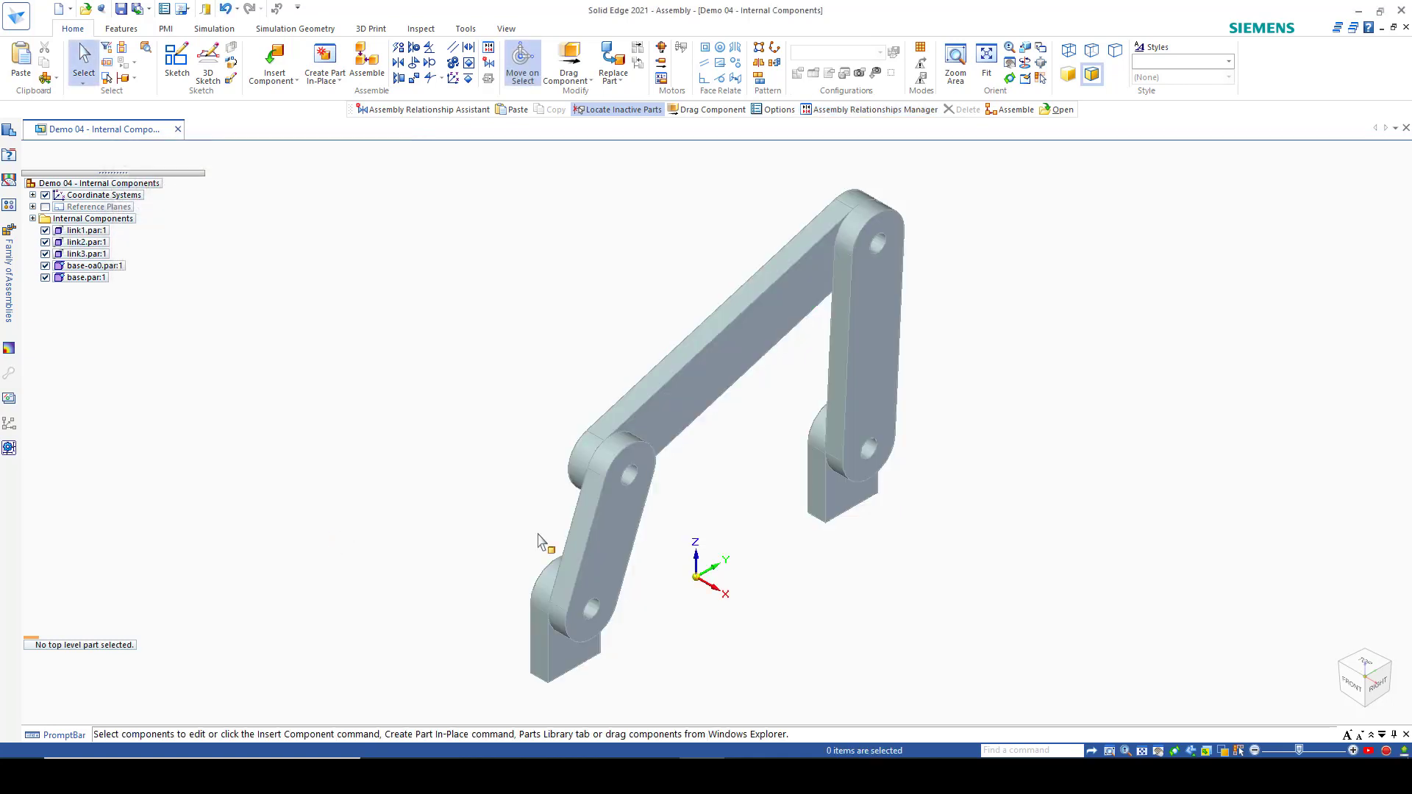
Start the Assembly Relationship Assistant with Select Set 1 checked against Itself, and choose all five linkage parts as the set
{"action": "scroll", "coordinate": [566, 375], "scroll_direction": "down", "scroll_amount": 3}
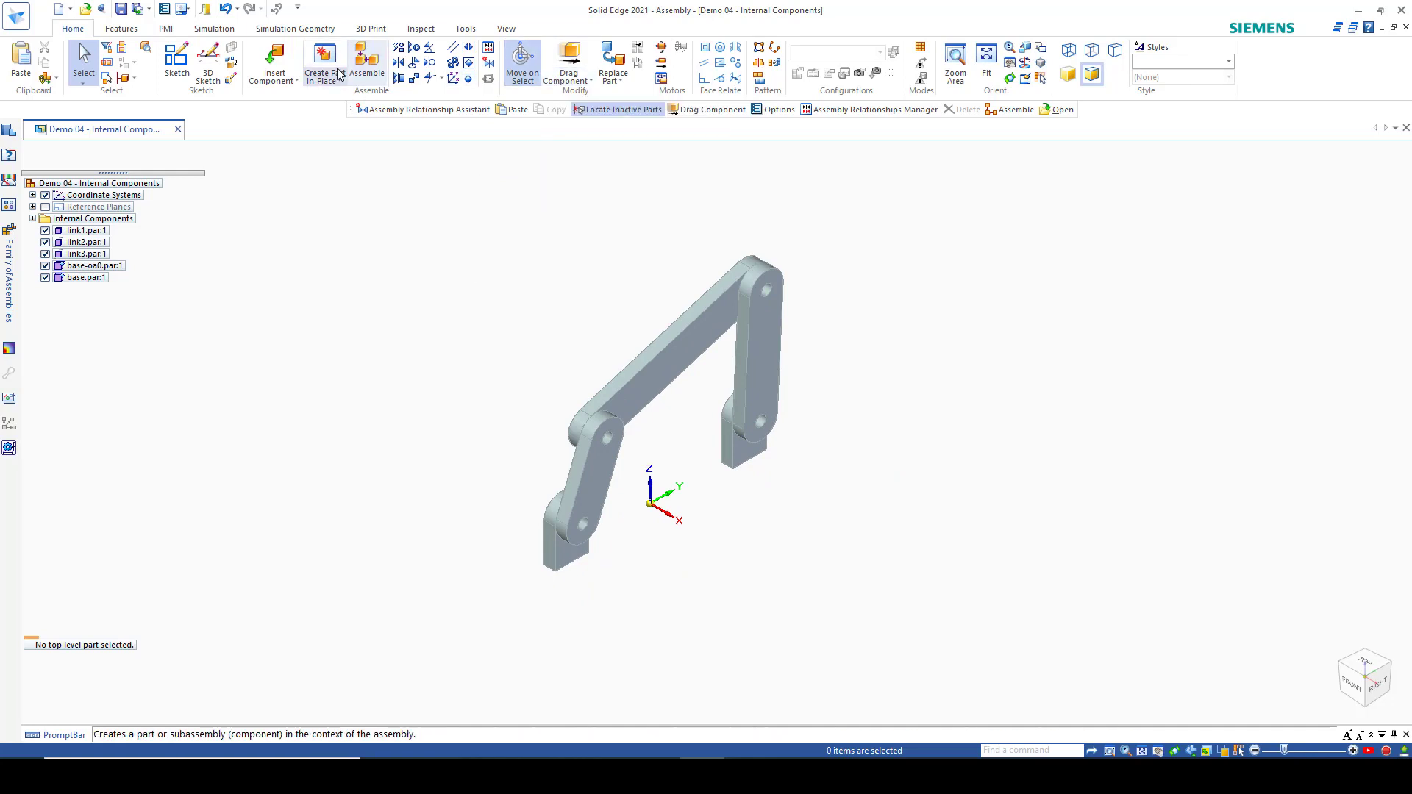
{"action": "left_click", "coordinate": [487, 66]}
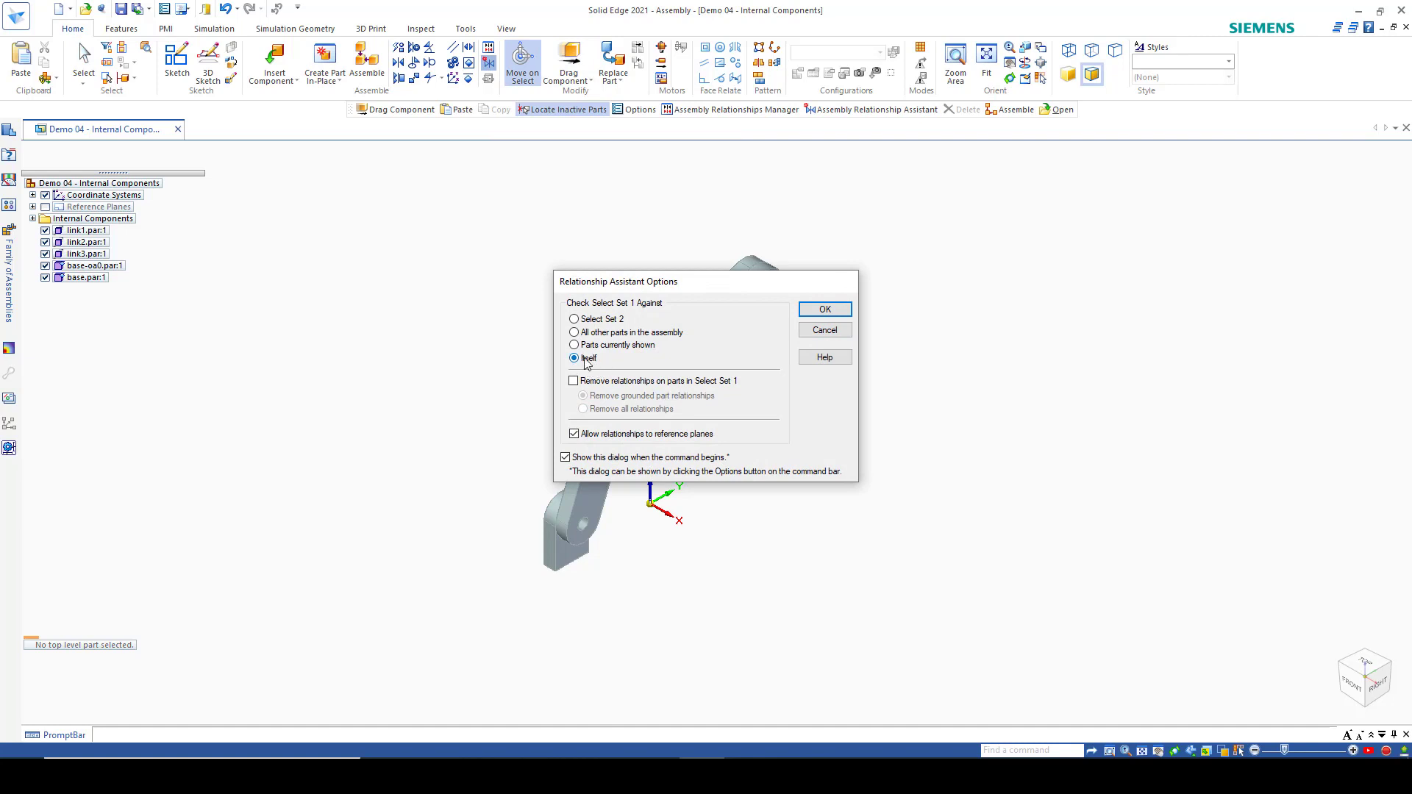
{"action": "left_click", "coordinate": [808, 313]}
{"action": "left_click_drag", "start_coordinate": [366, 184], "coordinate": [898, 612]}
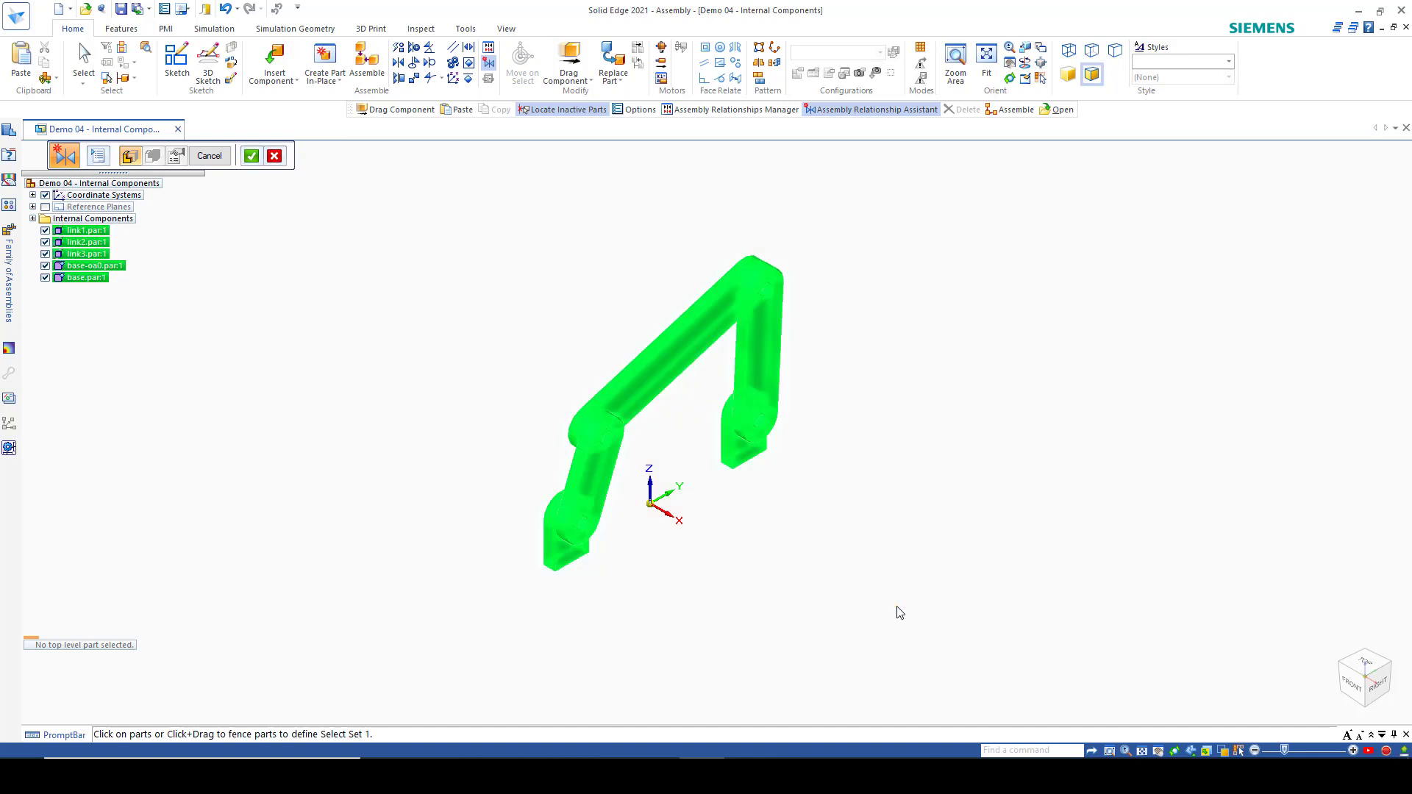
{"action": "right_click", "coordinate": [613, 312]}
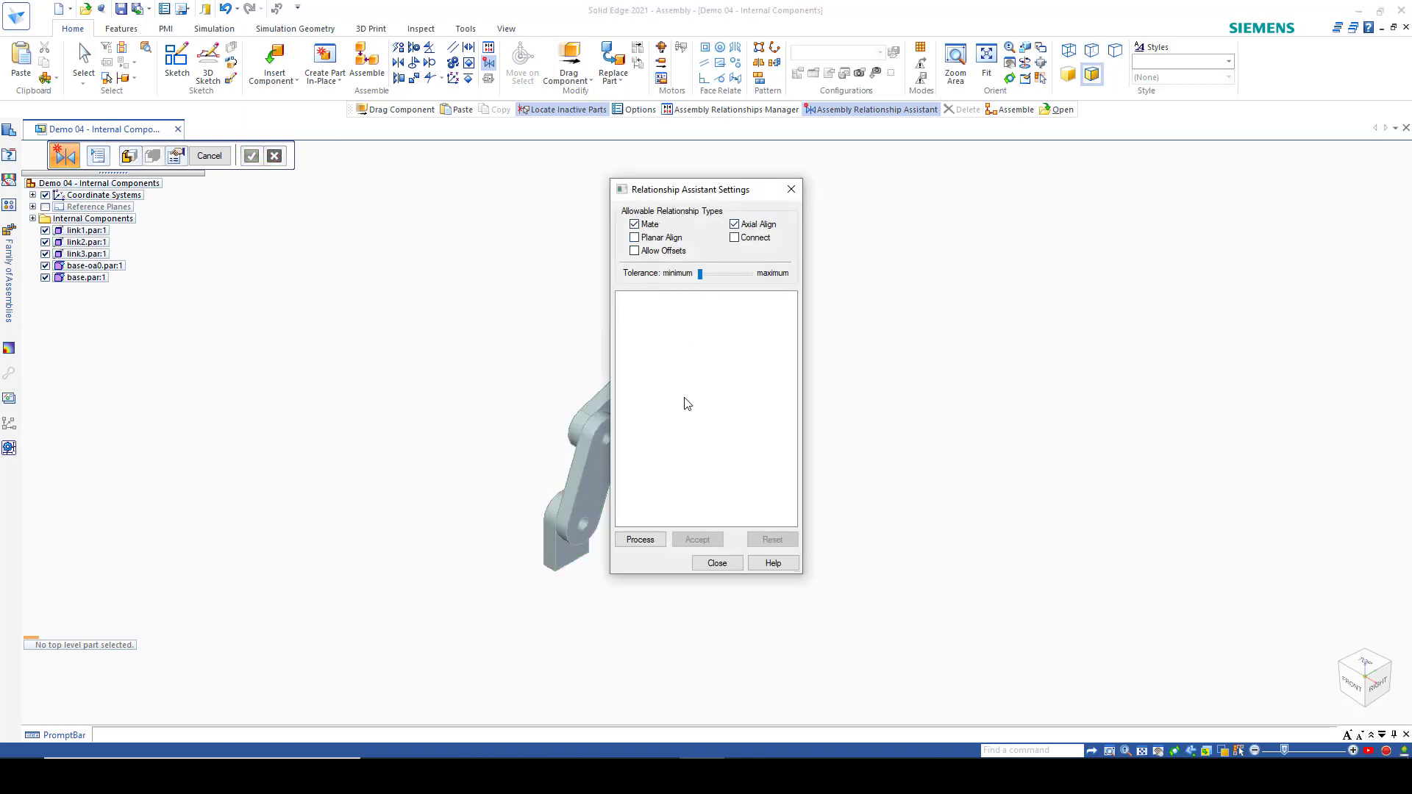
Process the linkage parts for Mate and Axial Align relationships, accept all proposed relationships, and leave the Relationship Assistant
{"action": "left_click", "coordinate": [640, 539]}
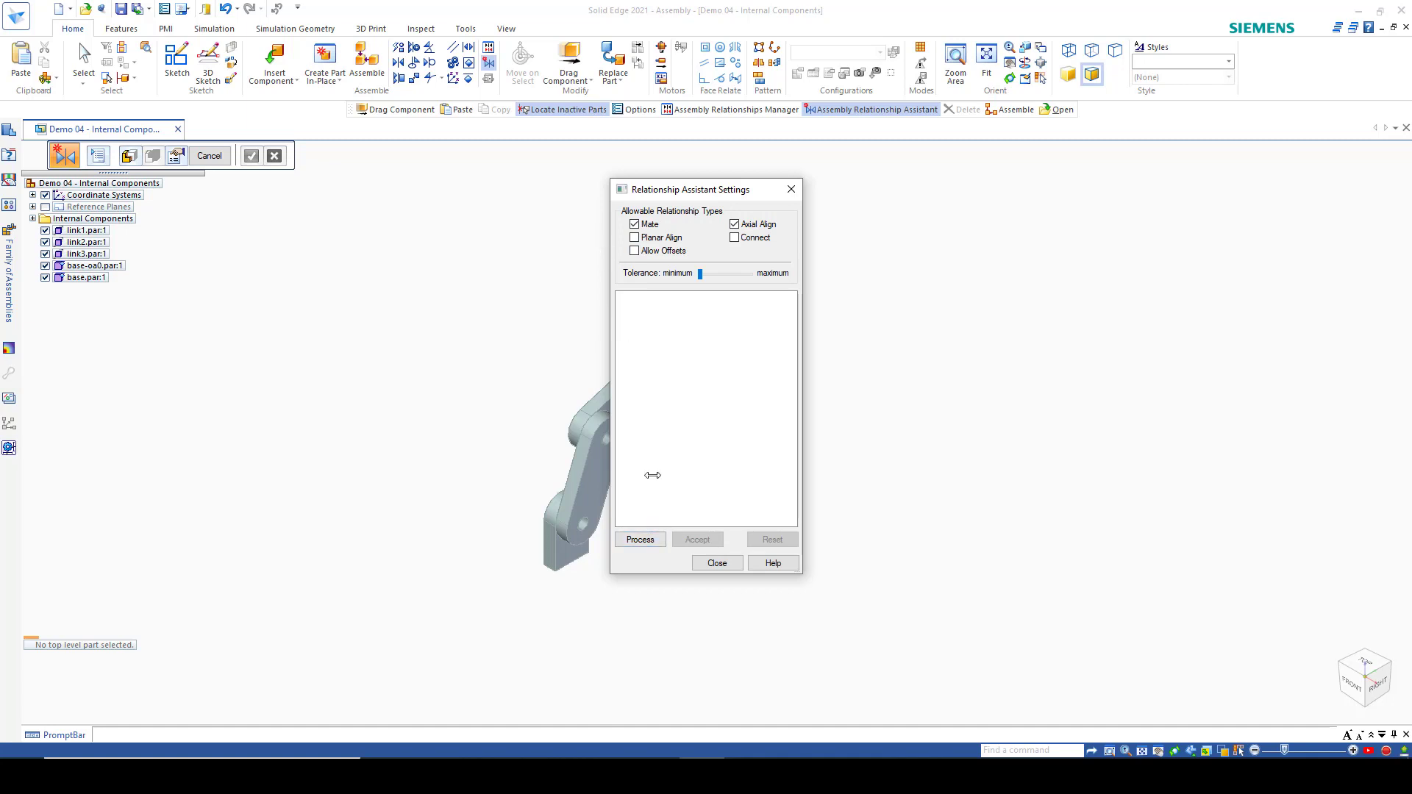
{"action": "left_click", "coordinate": [659, 545]}
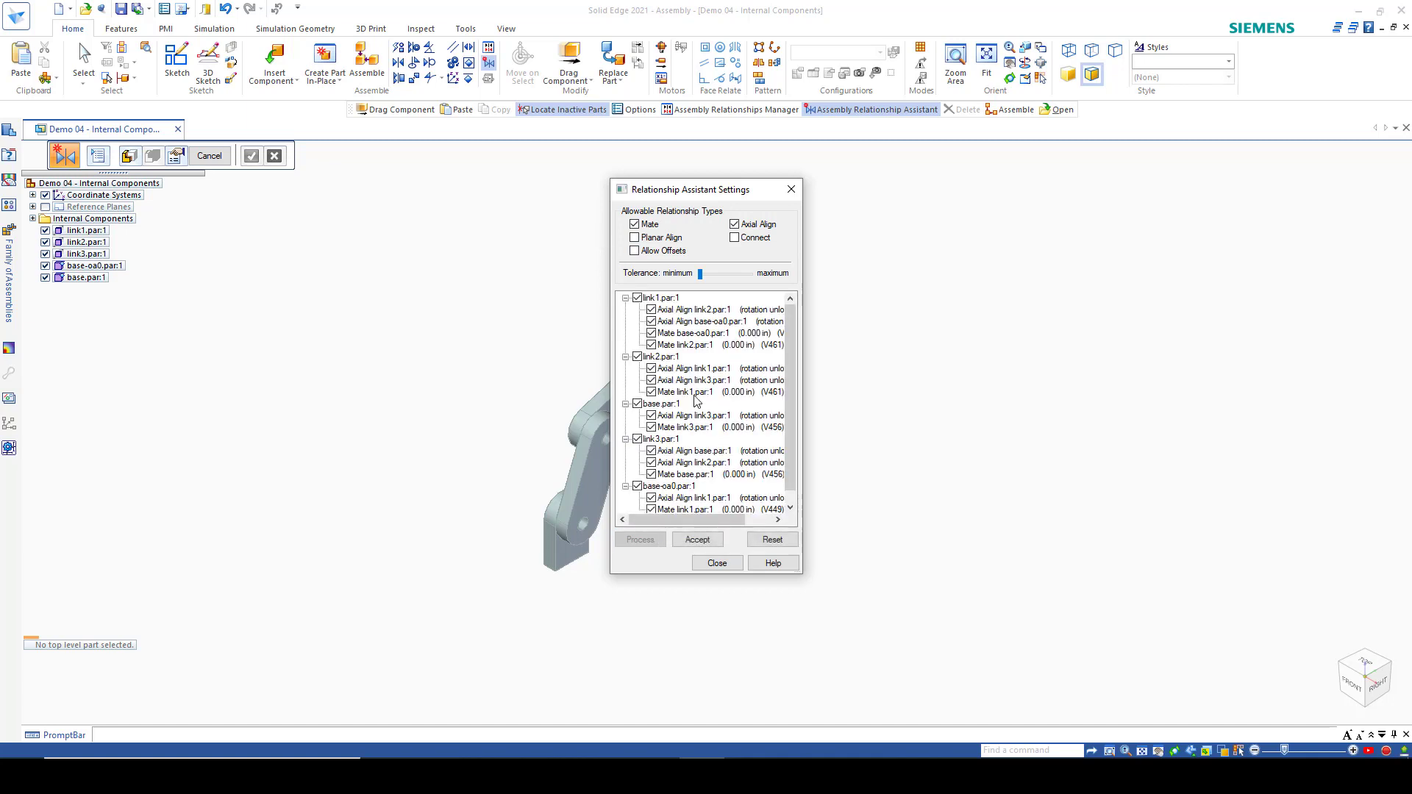
{"action": "left_click", "coordinate": [697, 537]}
{"action": "left_click", "coordinate": [715, 563]}
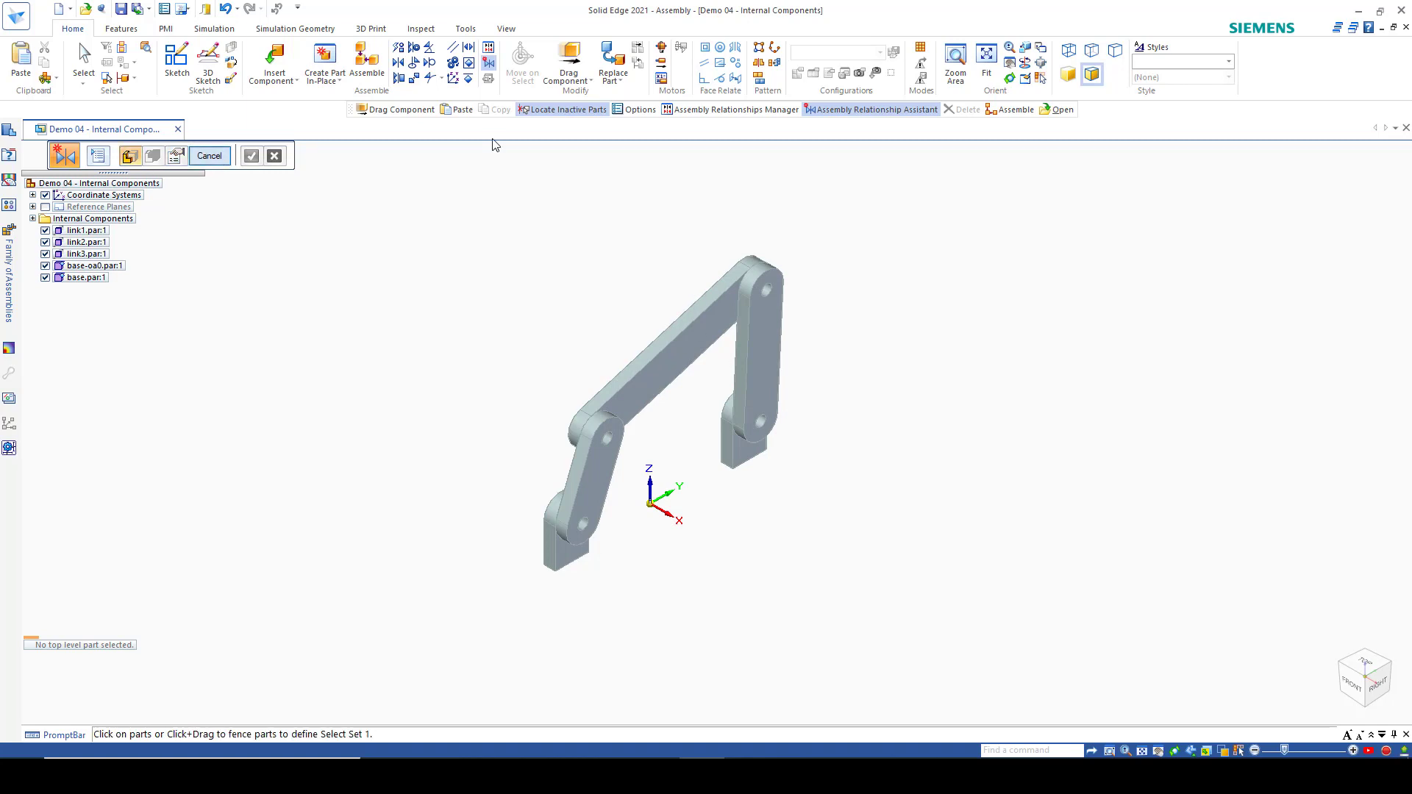
{"action": "left_click", "coordinate": [221, 159]}
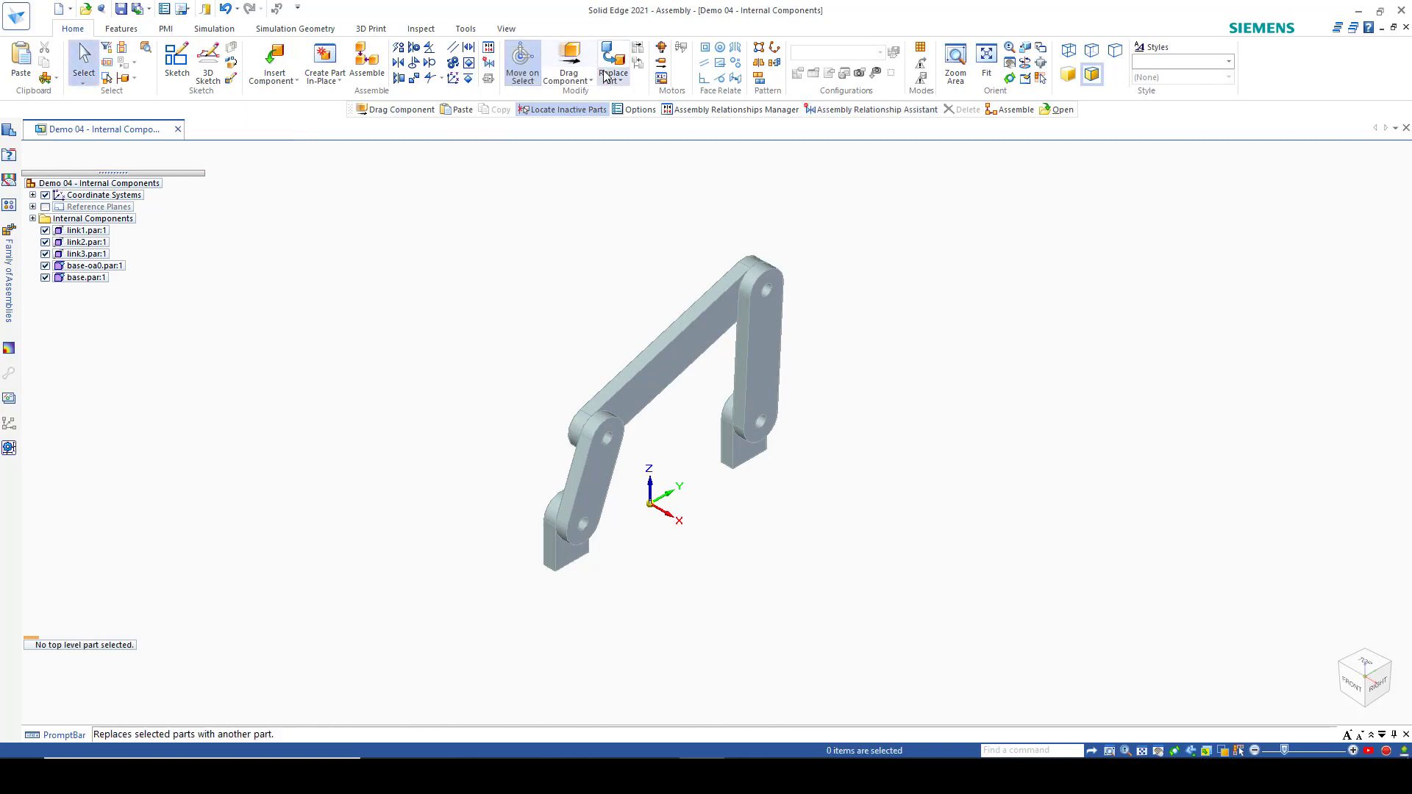
Move the linkage through its motion by its long connecting link with Drag Component, using the default analysis options
{"action": "left_click", "coordinate": [569, 60]}
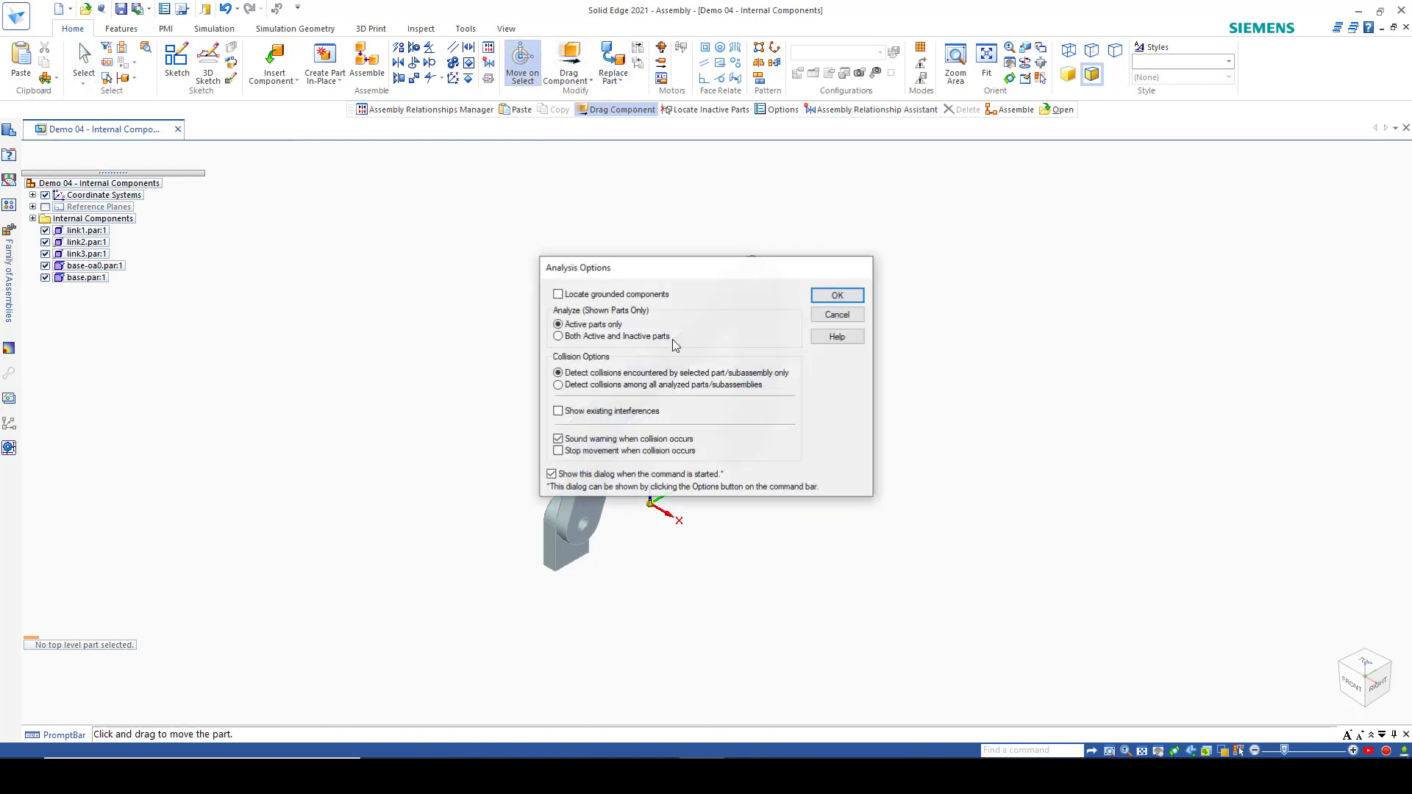
{"action": "left_click", "coordinate": [839, 295]}
{"action": "left_click_drag", "start_coordinate": [687, 356], "coordinate": [728, 292]}
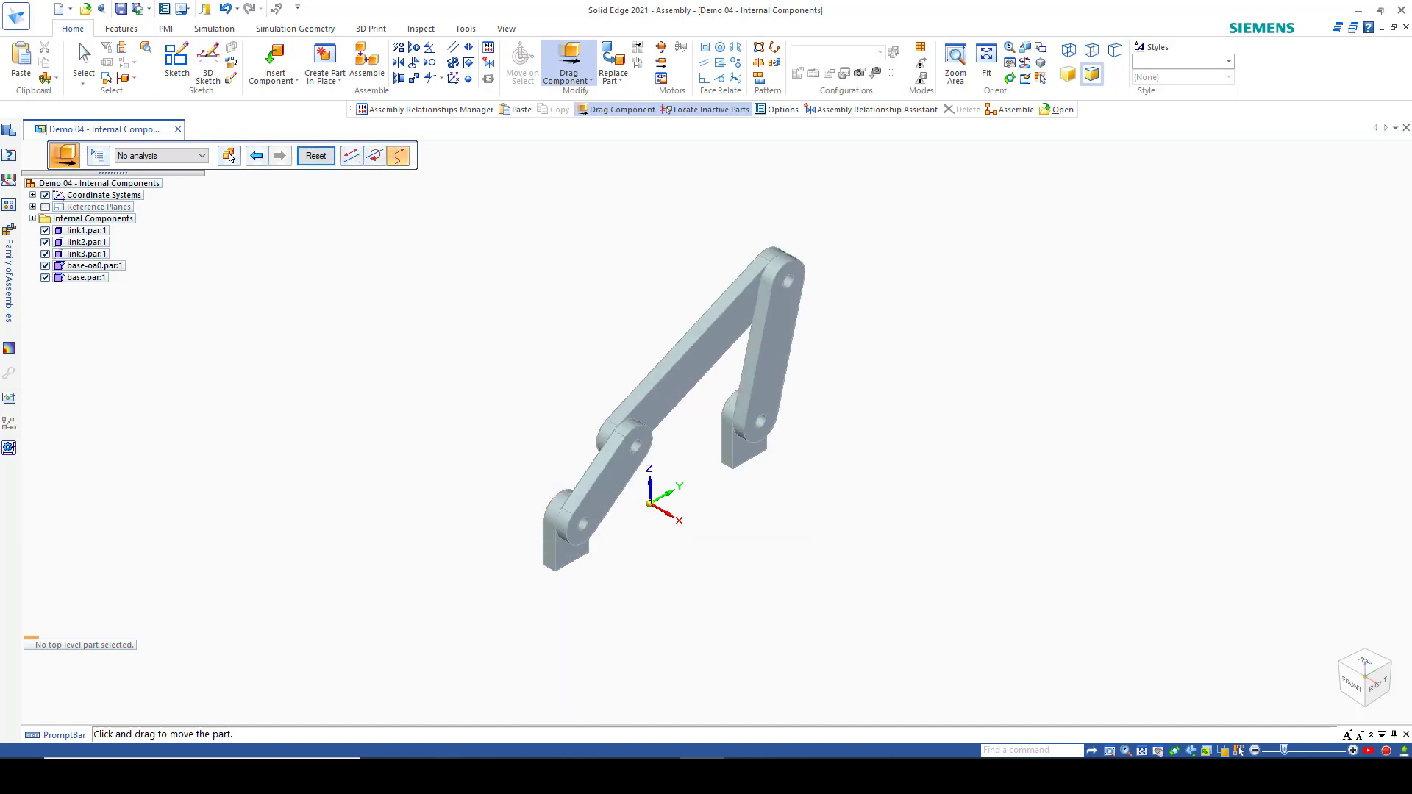
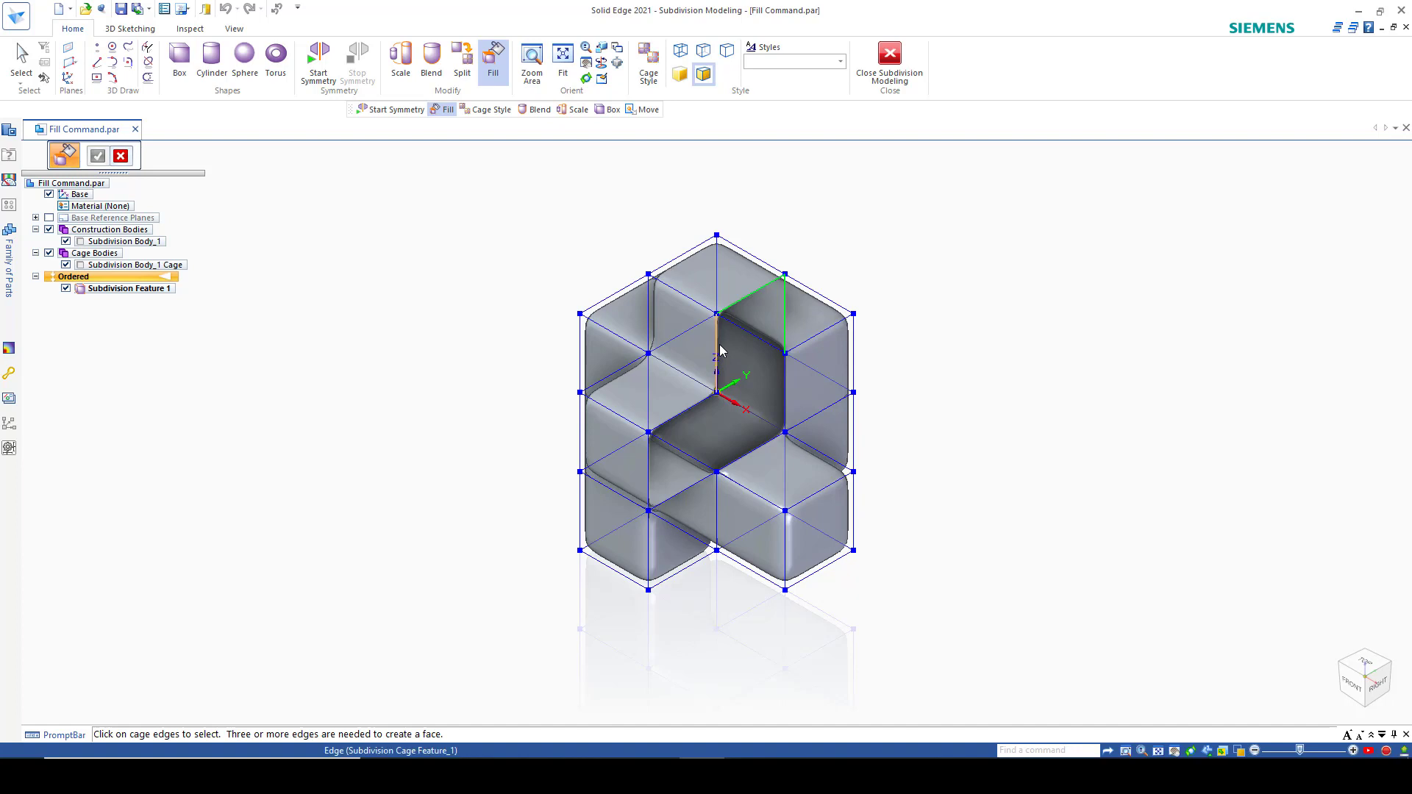
Fill the recessed inner corner of the subdivision body by adding the remaining cage edges around the opening to the Fill selection
{"action": "left_click", "coordinate": [785, 405]}
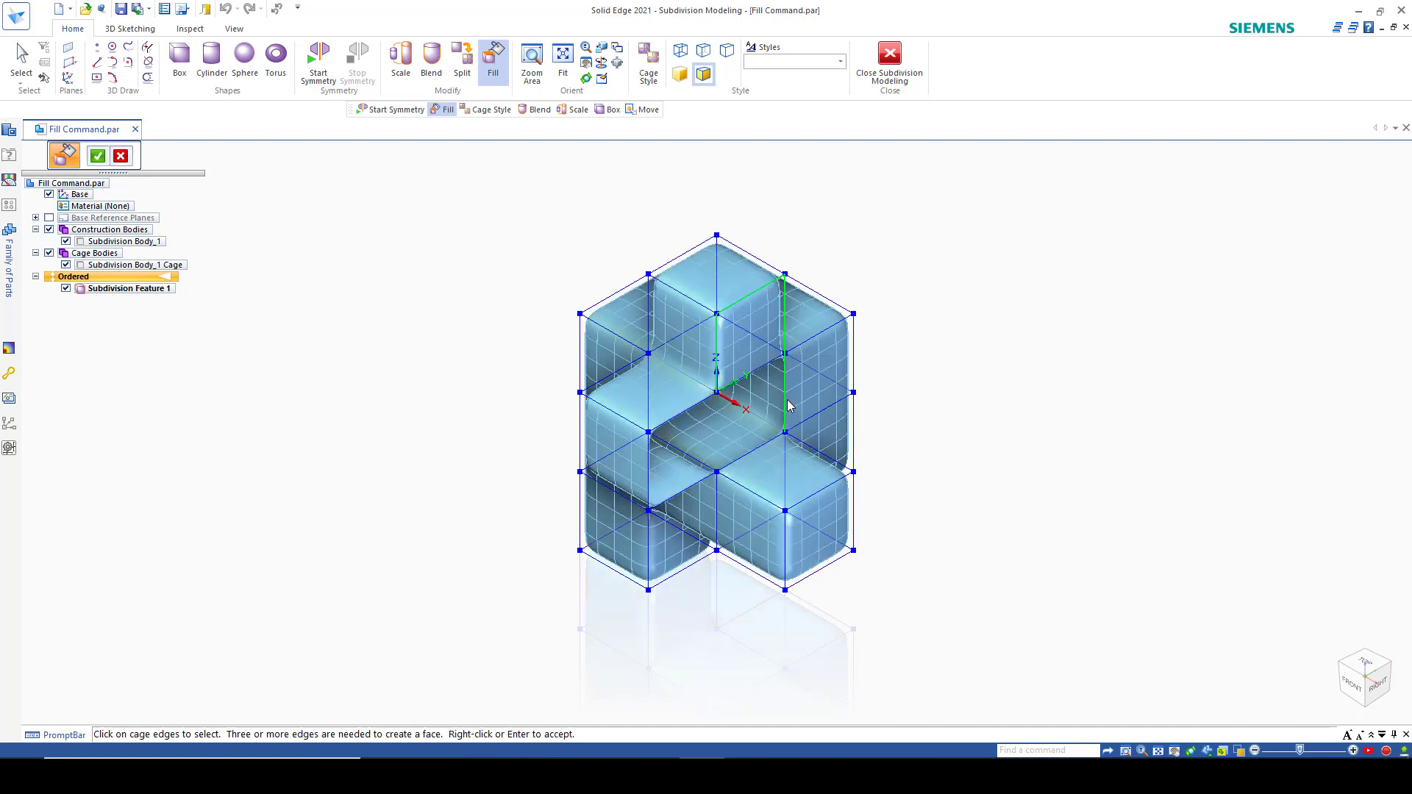
{"action": "left_click", "coordinate": [730, 462]}
{"action": "left_click", "coordinate": [699, 479]}
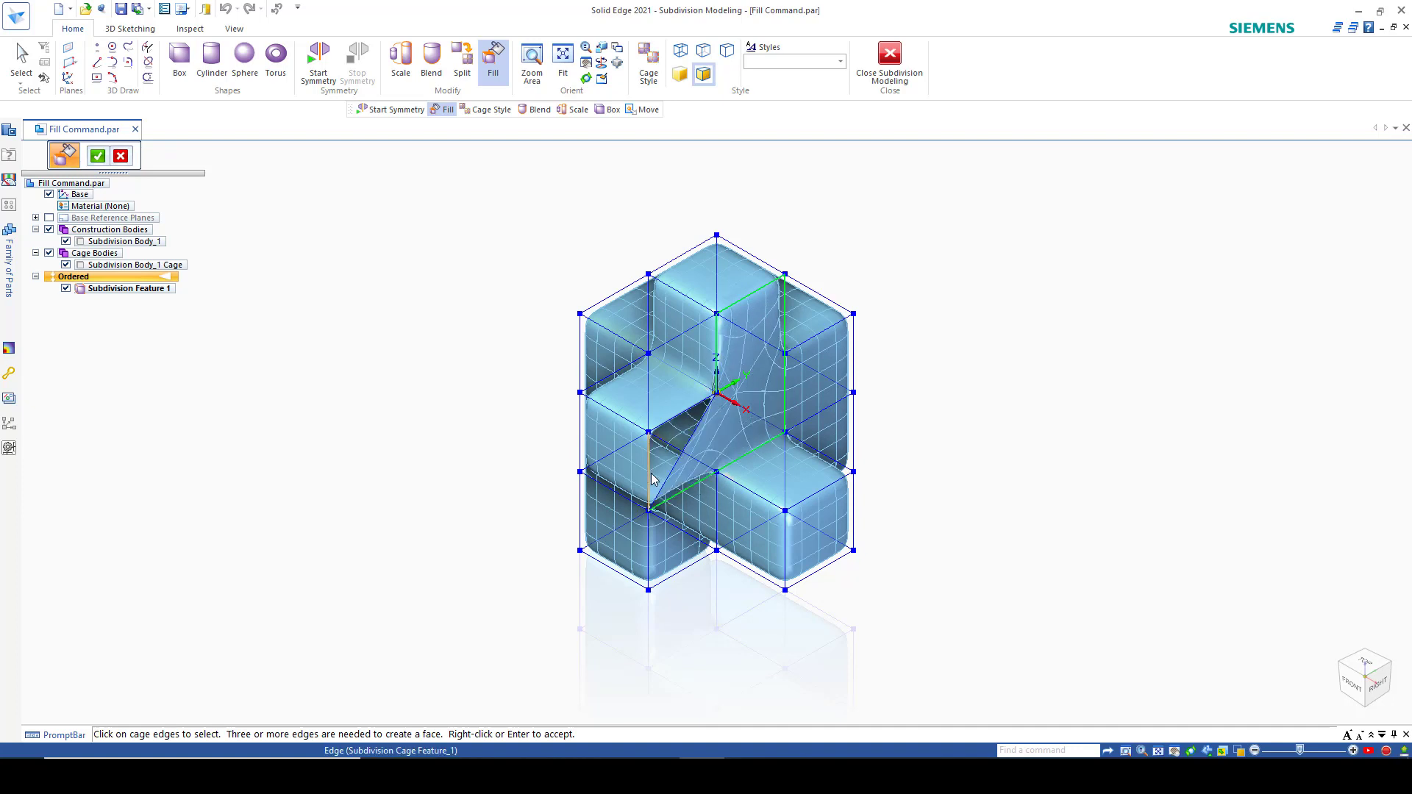
{"action": "left_click", "coordinate": [652, 478]}
{"action": "left_click", "coordinate": [678, 422]}
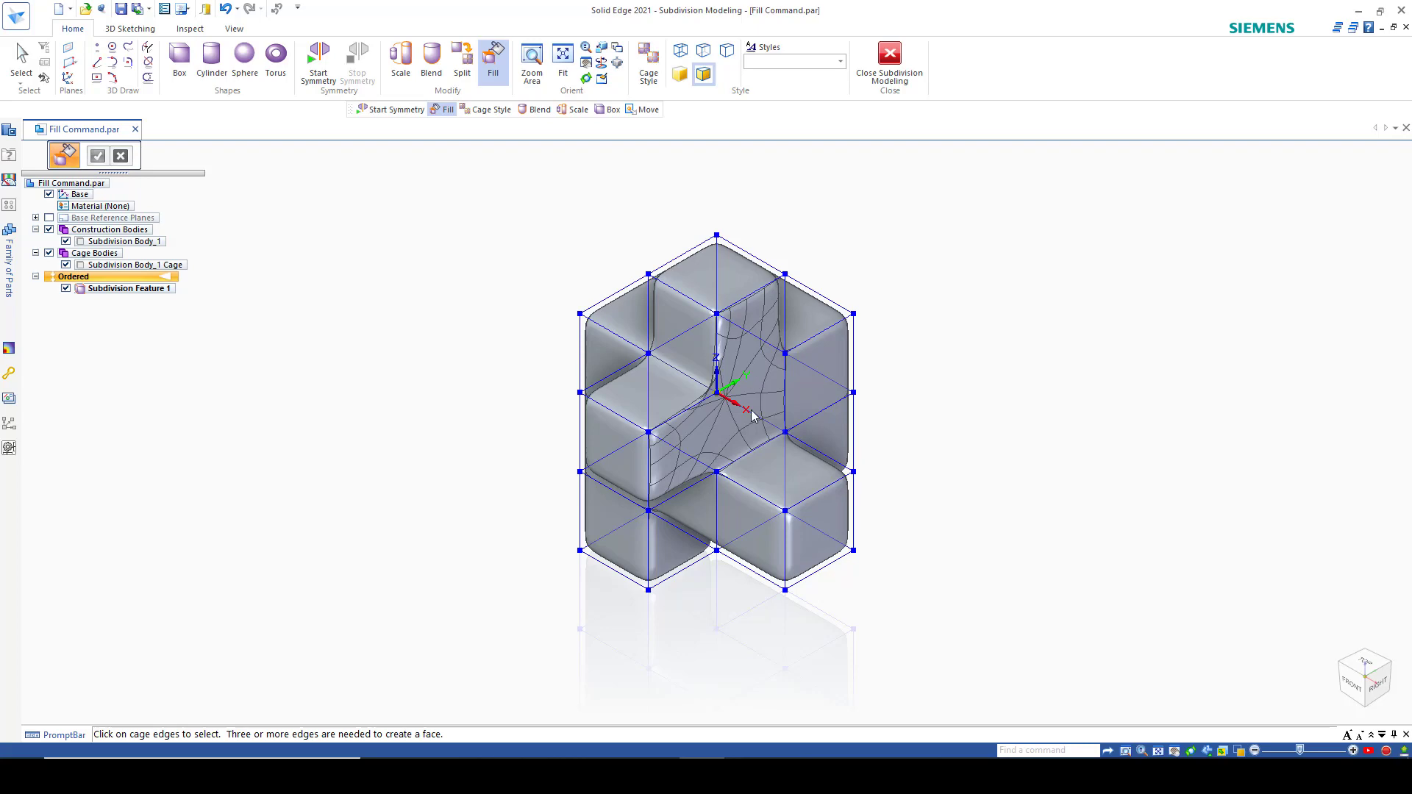
Leave the Fill command and try to move the filled cage face along its normal with the steering wheel
{"action": "scroll", "coordinate": [721, 436], "scroll_direction": "up", "scroll_amount": 3}
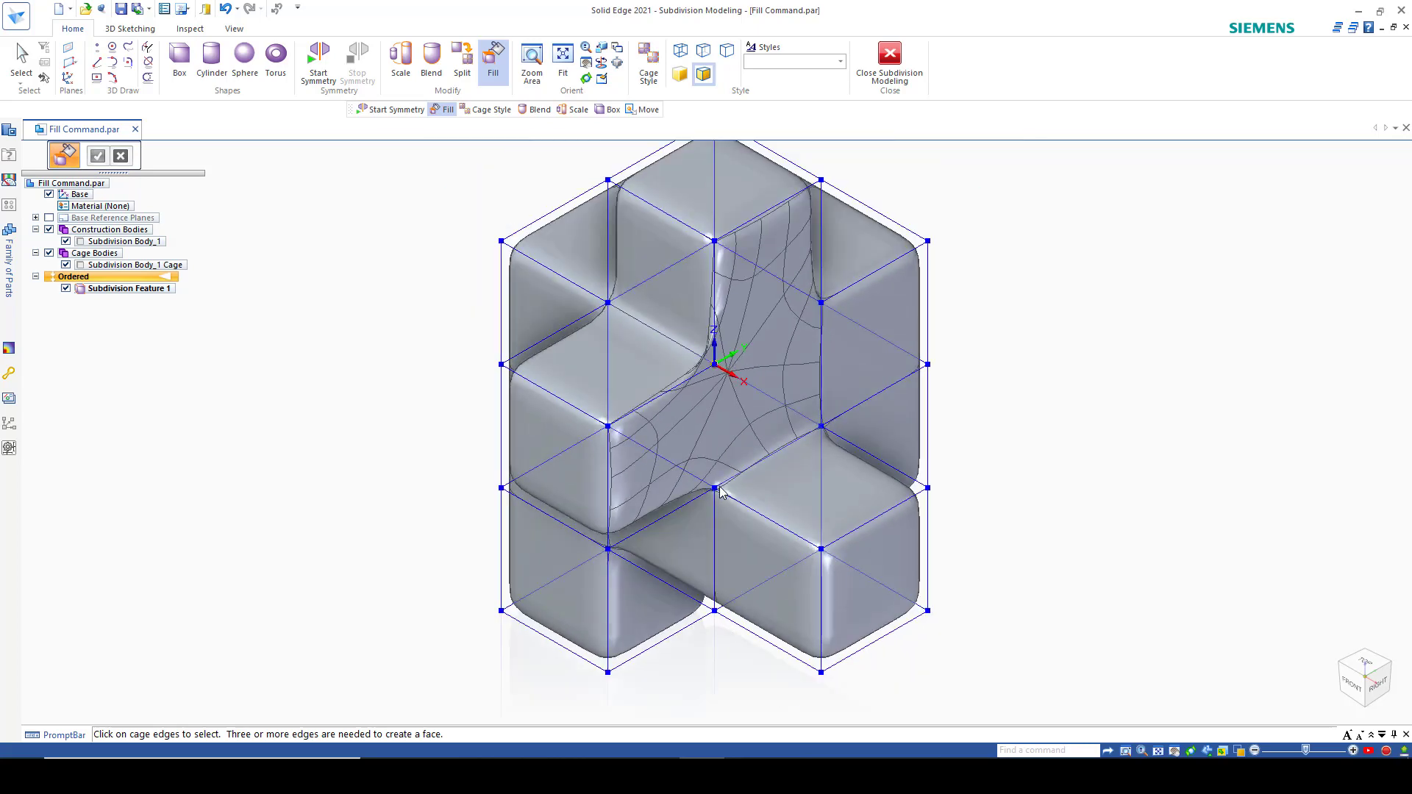
{"action": "middle_click_drag", "start_coordinate": [700, 410], "coordinate": [711, 383]}
{"action": "scroll", "coordinate": [710, 421], "scroll_direction": "down", "scroll_amount": 2}
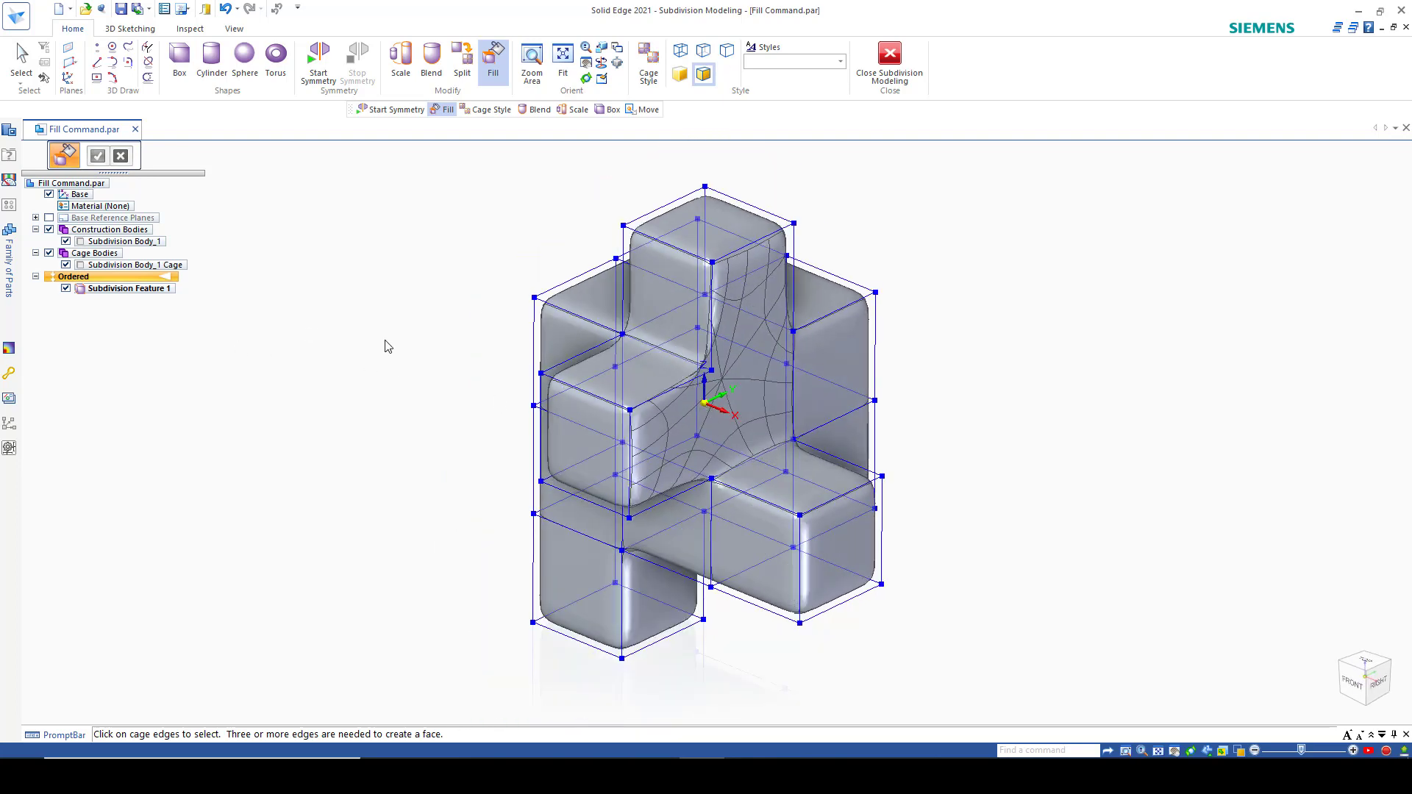
{"action": "key", "text": "Escape"}
{"action": "left_click", "coordinate": [768, 424]}
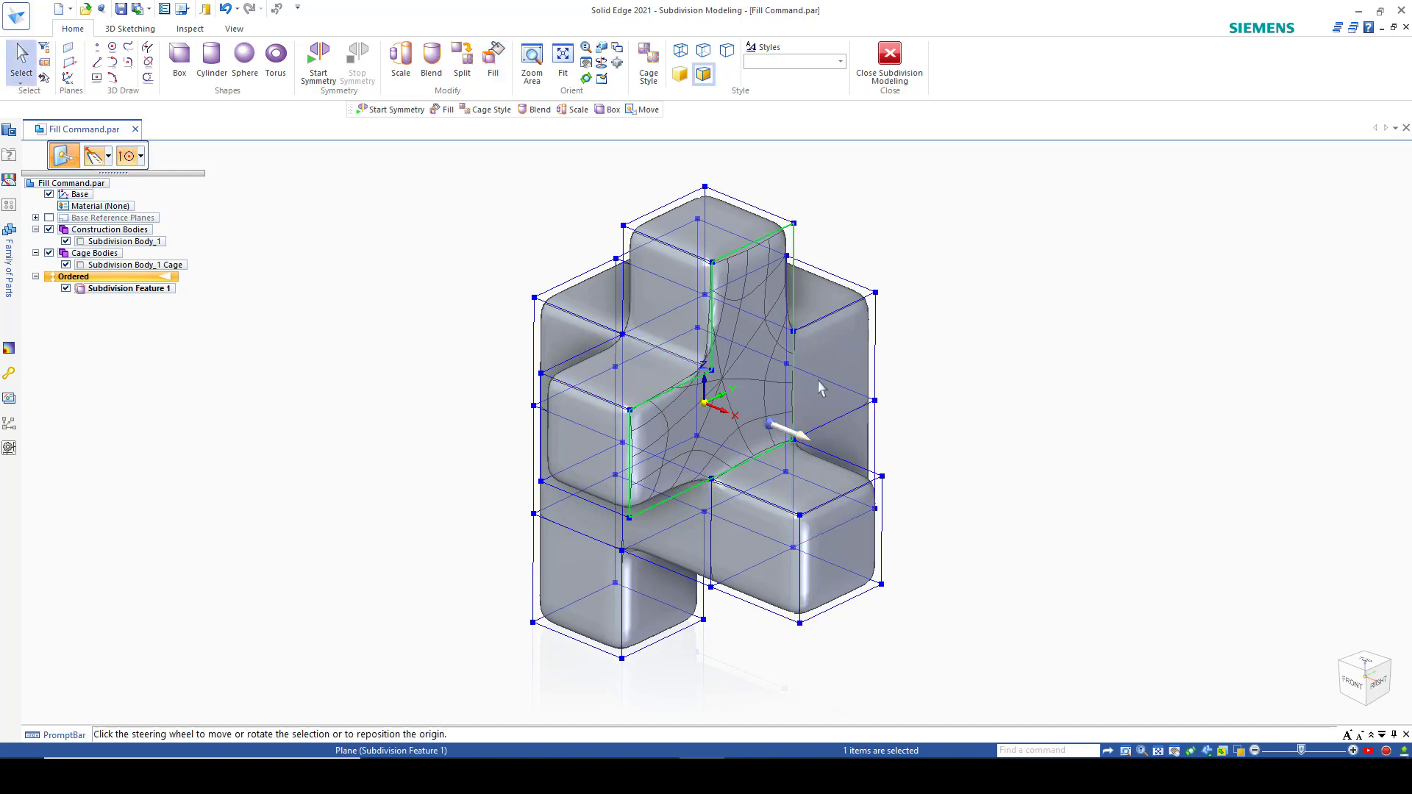
{"action": "left_click", "coordinate": [803, 433]}
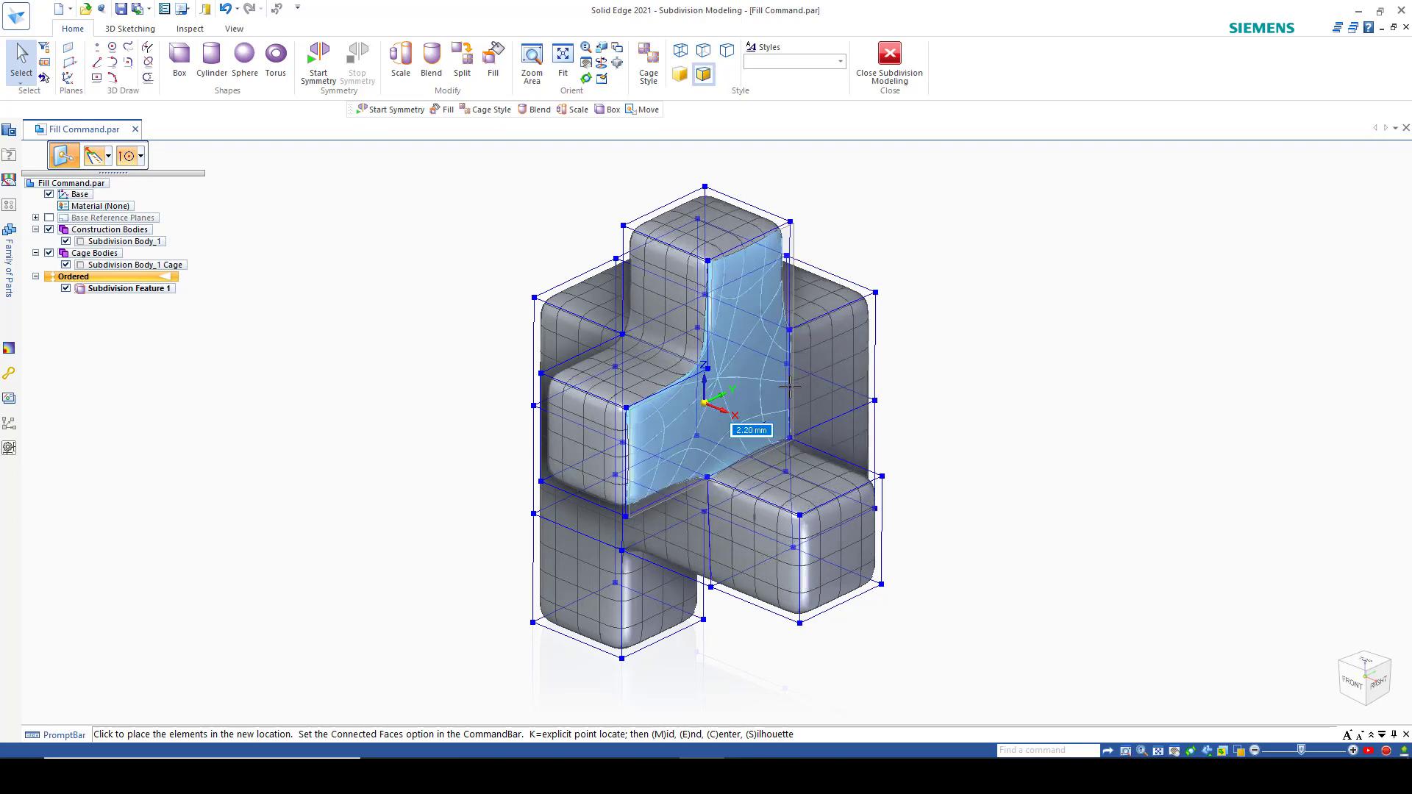
{"action": "left_click", "coordinate": [757, 325]}
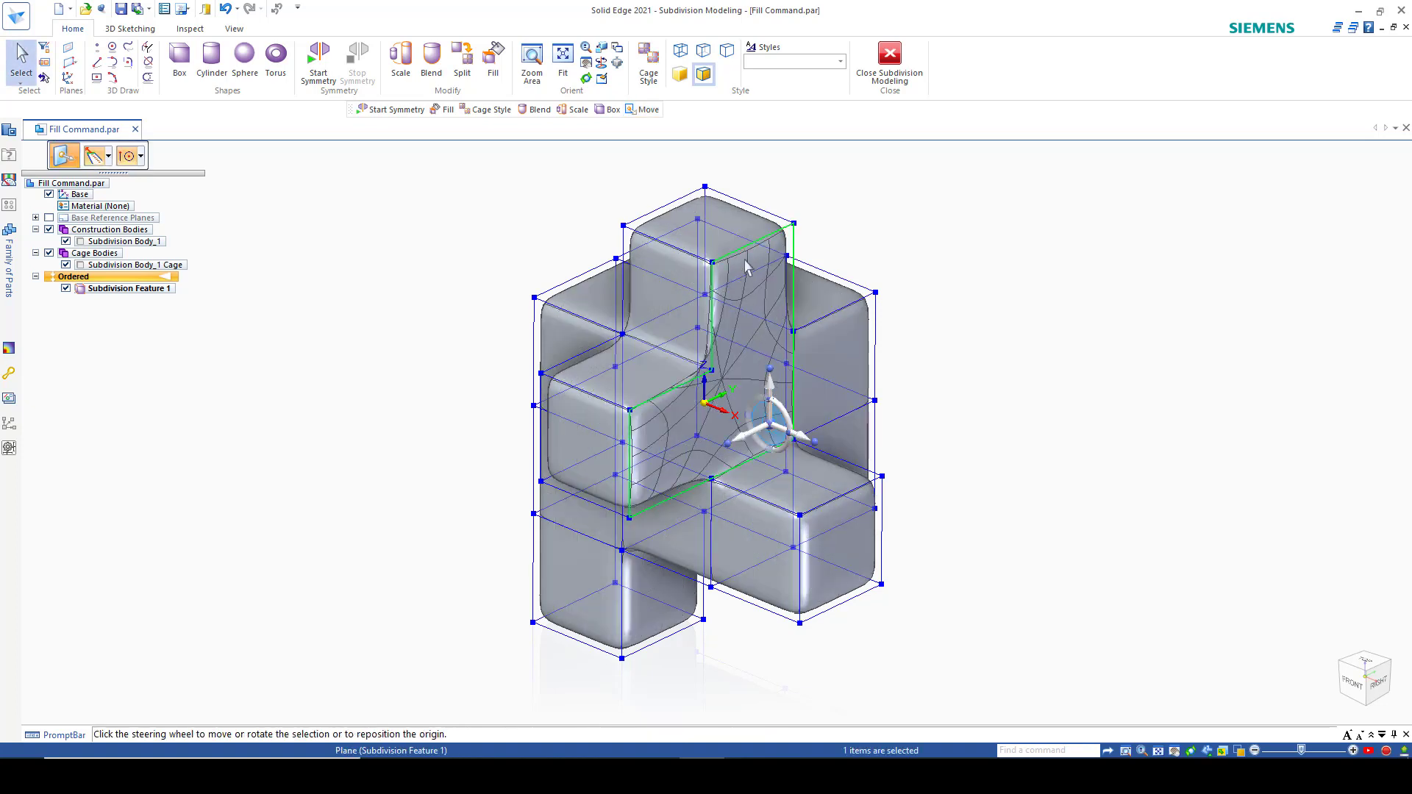
Try to move the upper cage edge of the single filled face with the steering wheel
{"action": "left_click", "coordinate": [747, 251]}
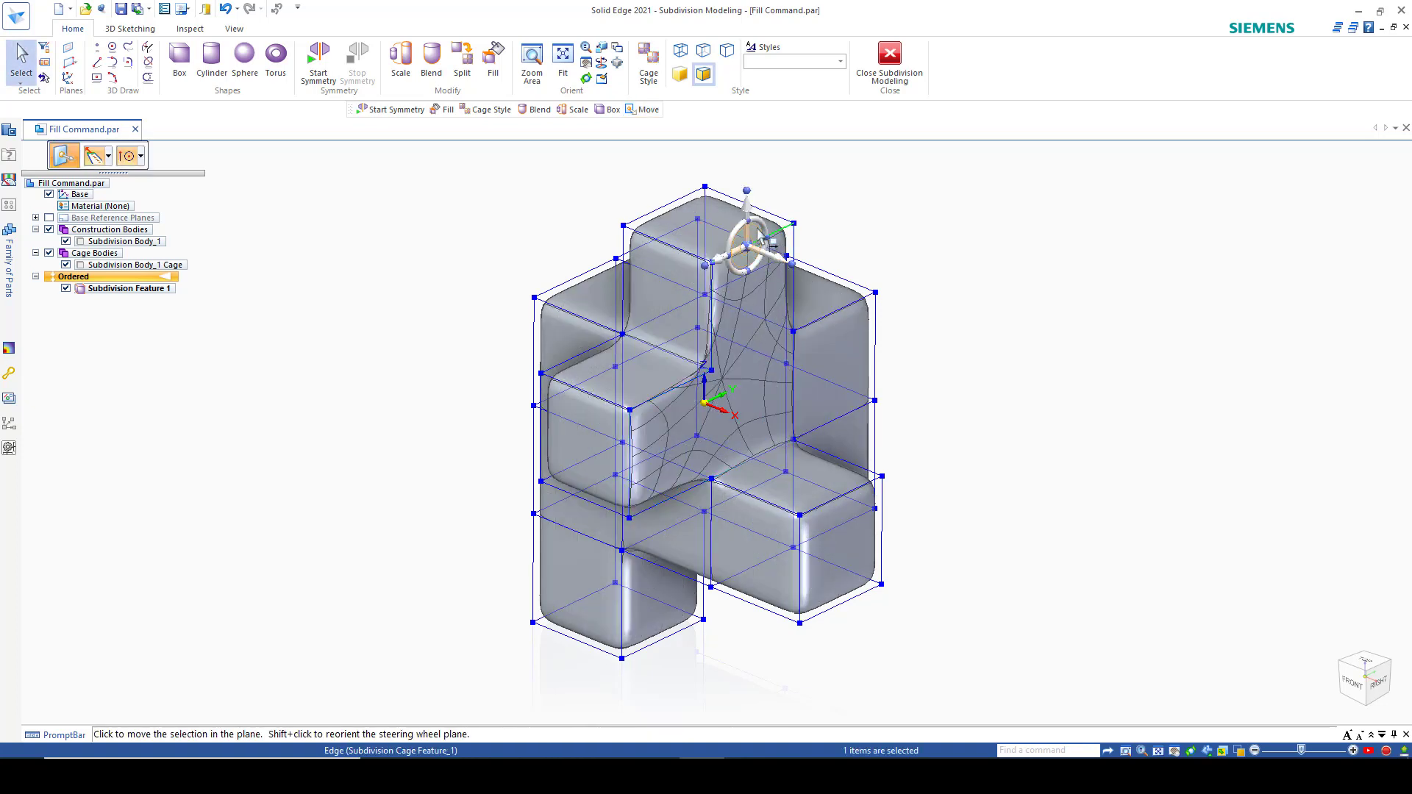
{"action": "left_click", "coordinate": [747, 252]}
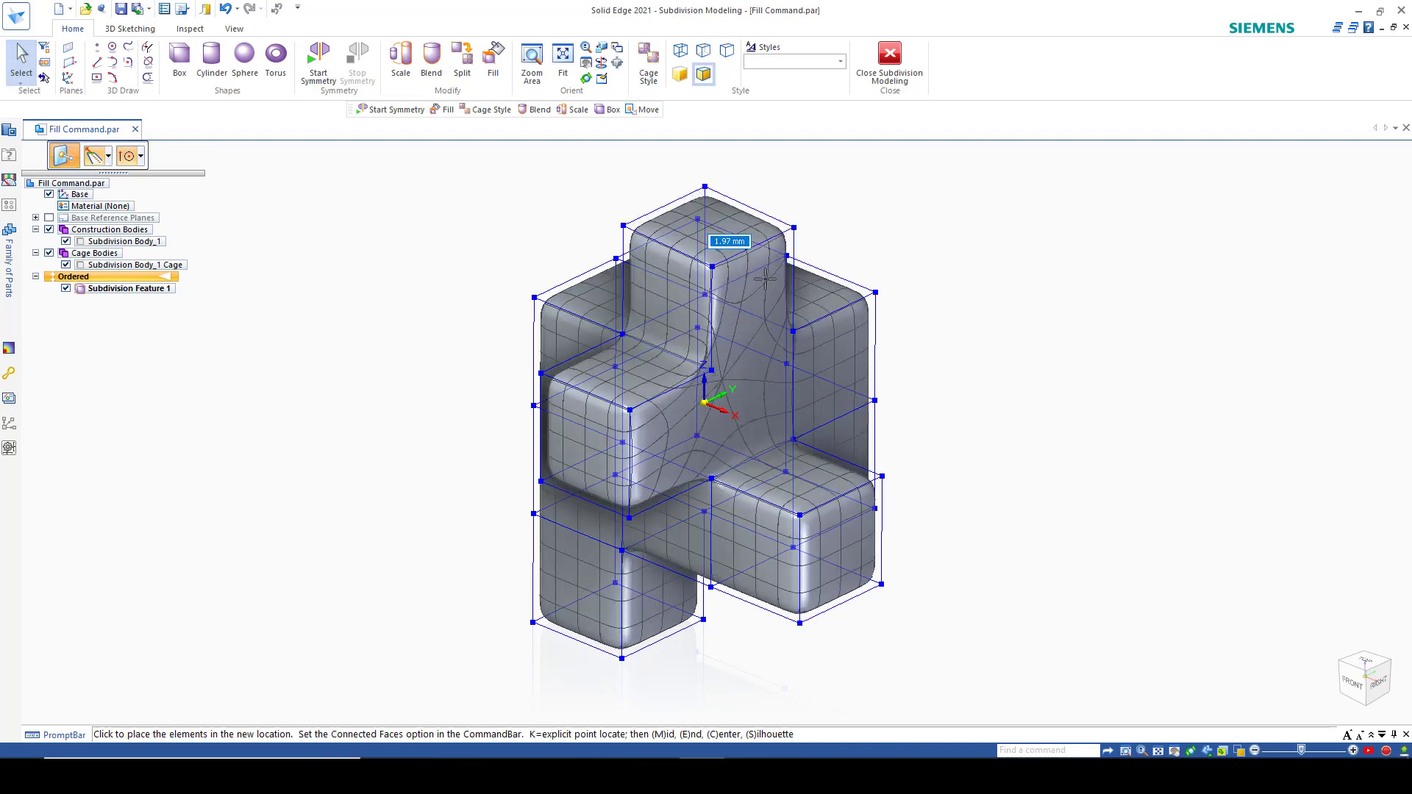
{"action": "left_click", "coordinate": [762, 278]}
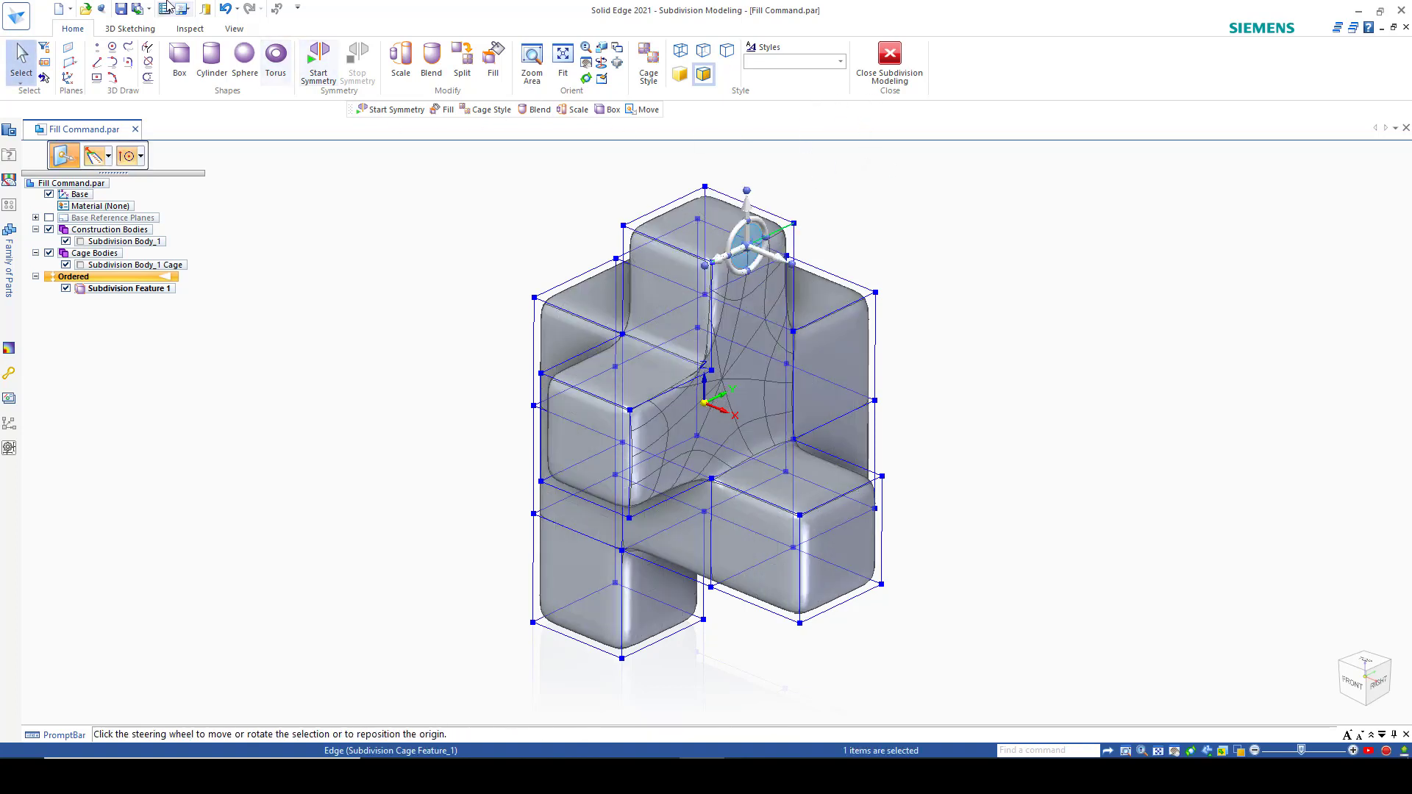
Undo the single-face fill and use Fill to close only the upper column's open side from its three surrounding cage edges
{"action": "left_click", "coordinate": [225, 8]}
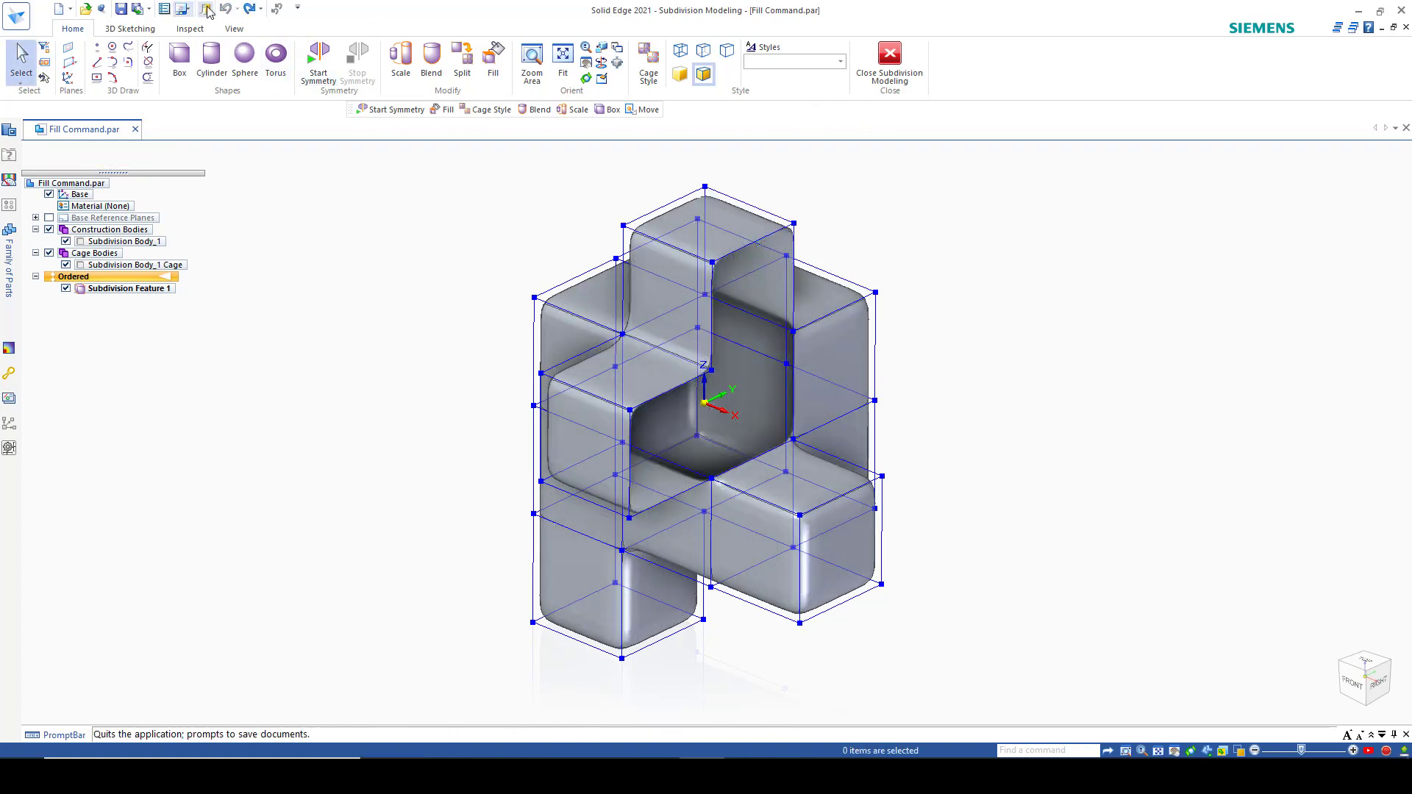
{"action": "left_click", "coordinate": [490, 56]}
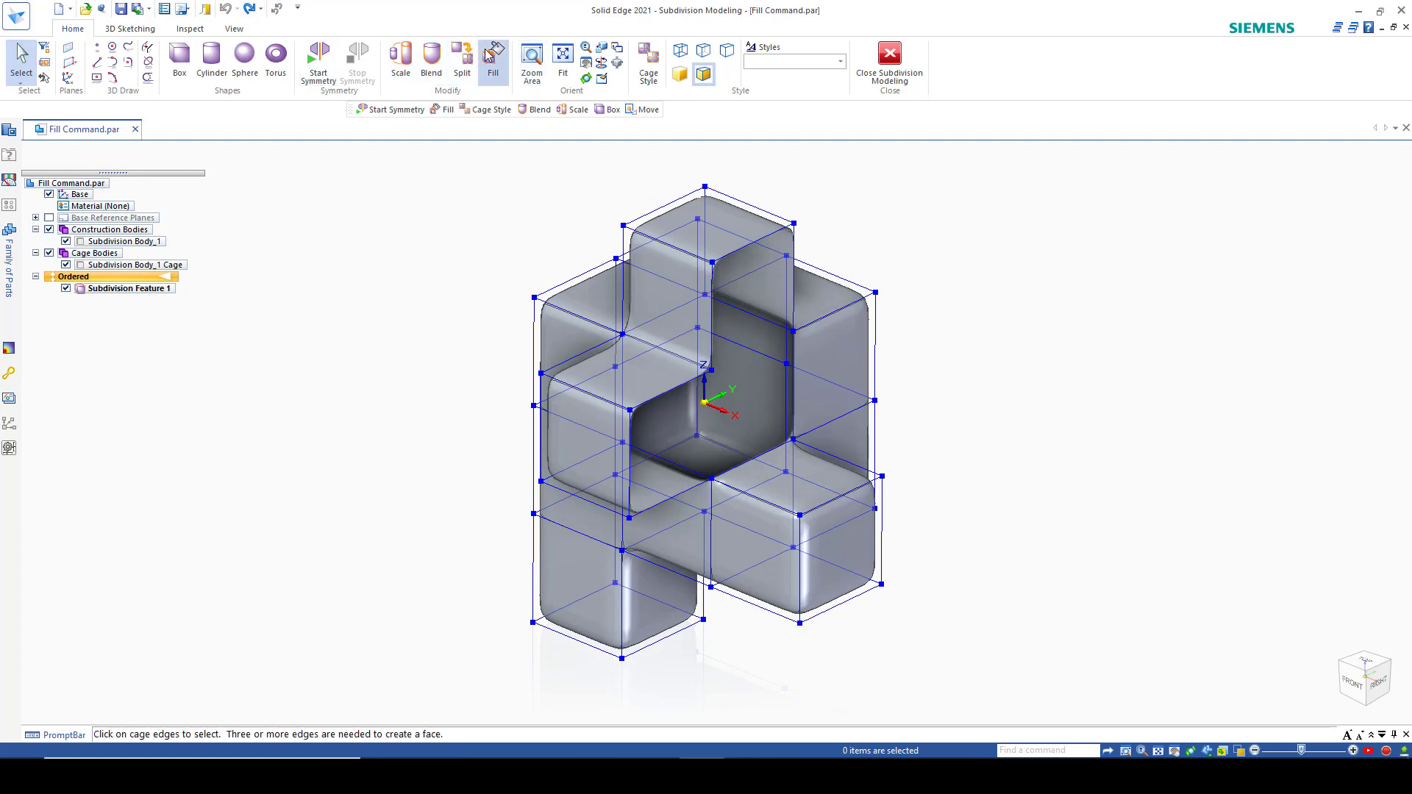
{"action": "left_click", "coordinate": [713, 331]}
{"action": "left_click", "coordinate": [745, 248]}
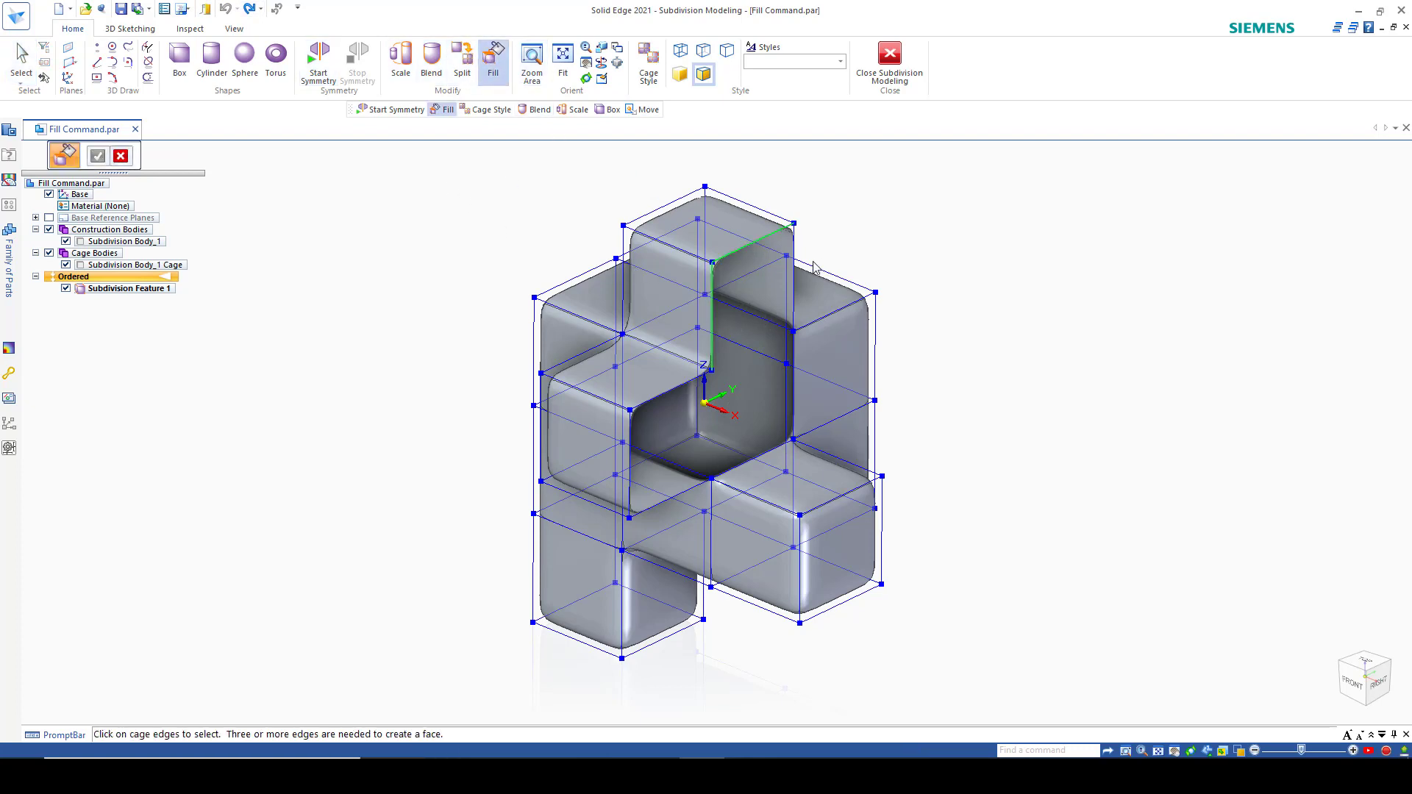
{"action": "left_click", "coordinate": [794, 272]}
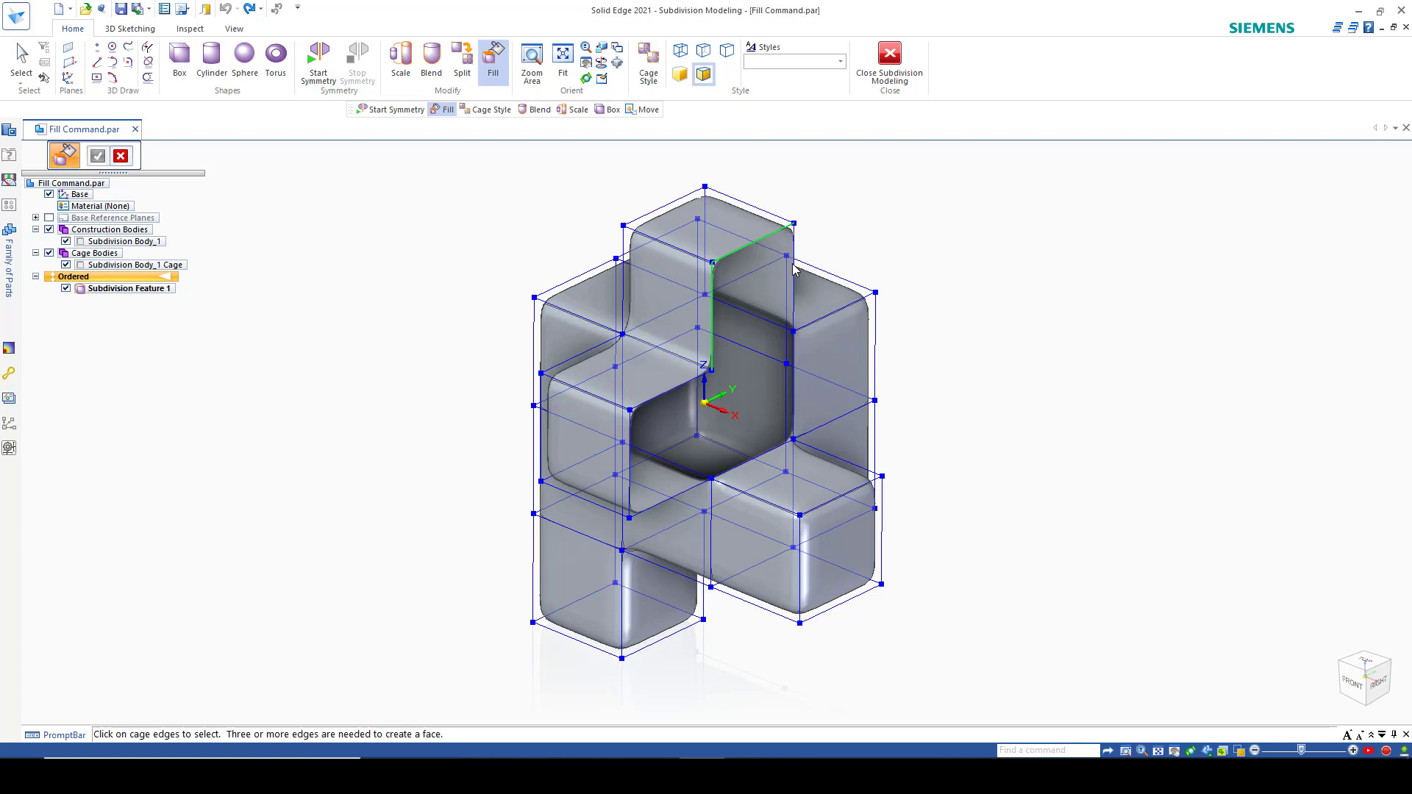
{"action": "right_click", "coordinate": [831, 313]}
Fill the middle opening above the front-right block from its outer vertical, lower and upper cage edges
{"action": "left_click", "coordinate": [793, 369]}
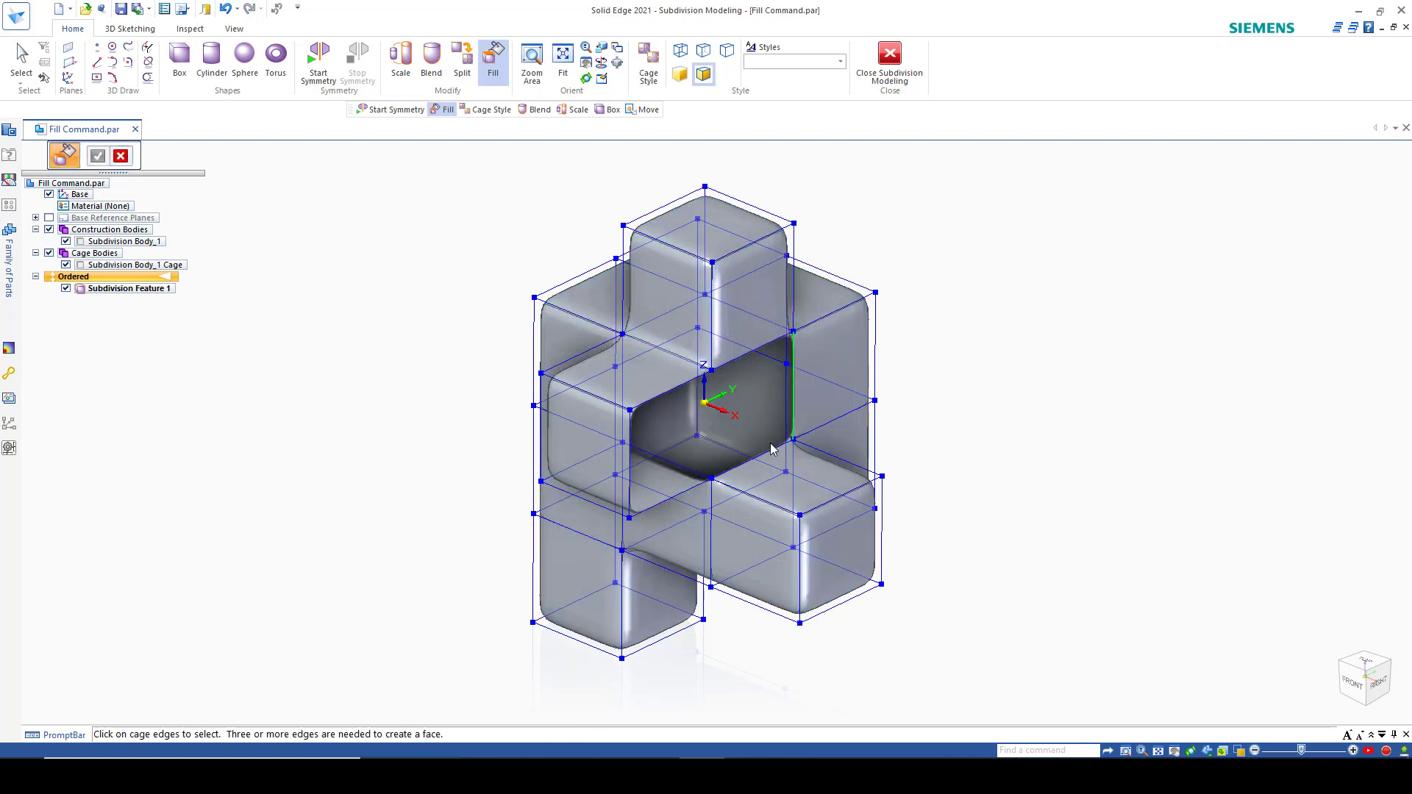
{"action": "left_click", "coordinate": [772, 450]}
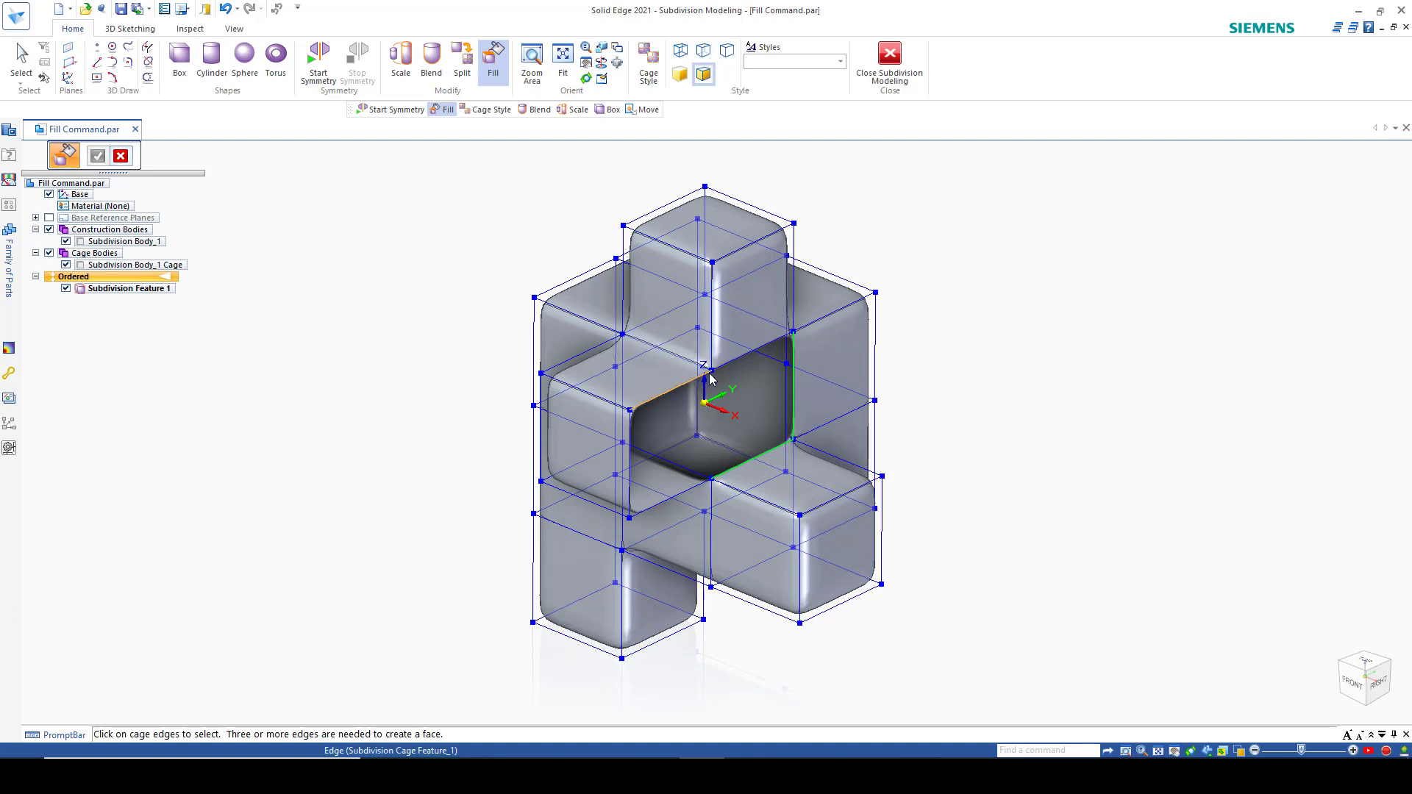
{"action": "left_click", "coordinate": [733, 364]}
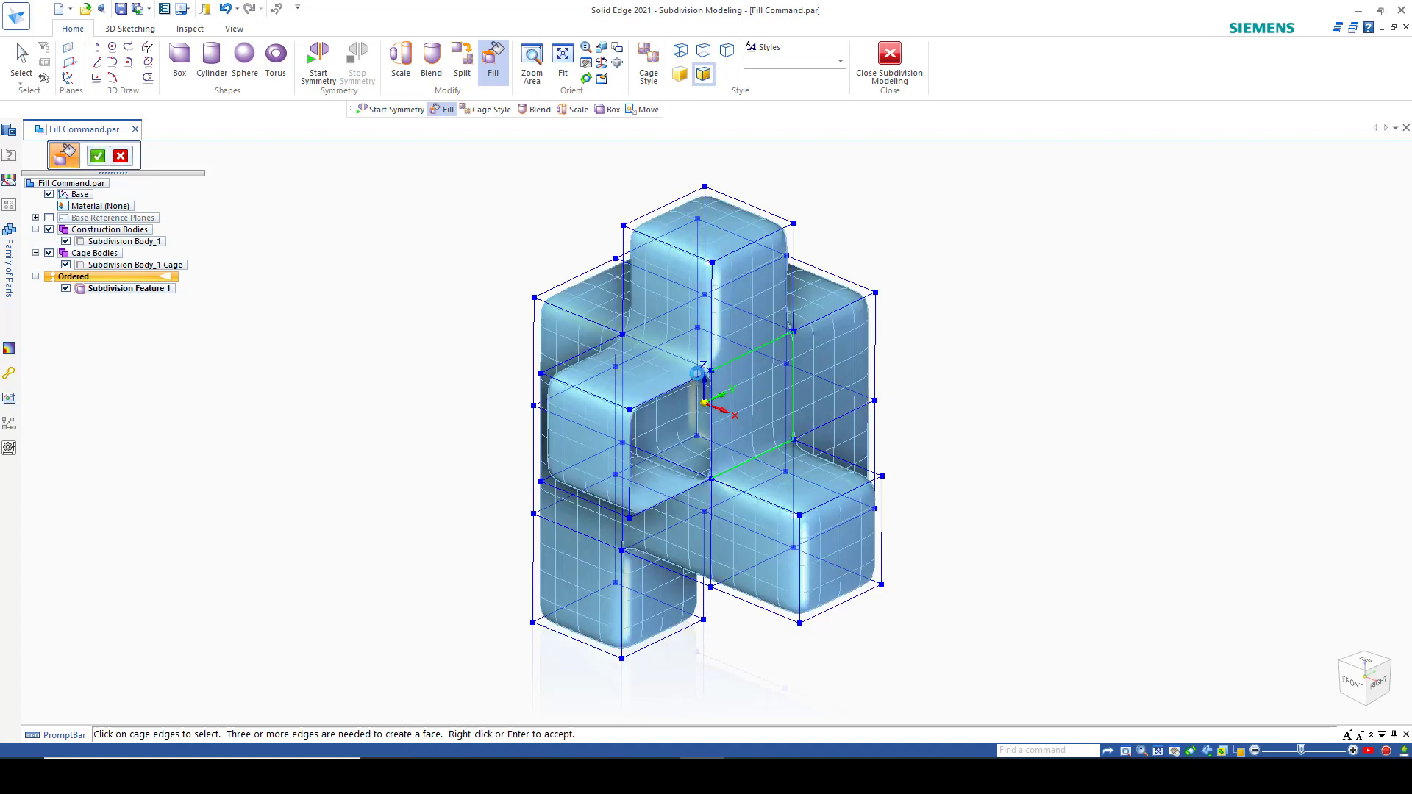
{"action": "right_click", "coordinate": [697, 373]}
Fill the remaining opening in the front-left block from its upper, inner vertical and lower cage edges, and leave the Fill command
{"action": "left_click", "coordinate": [695, 380]}
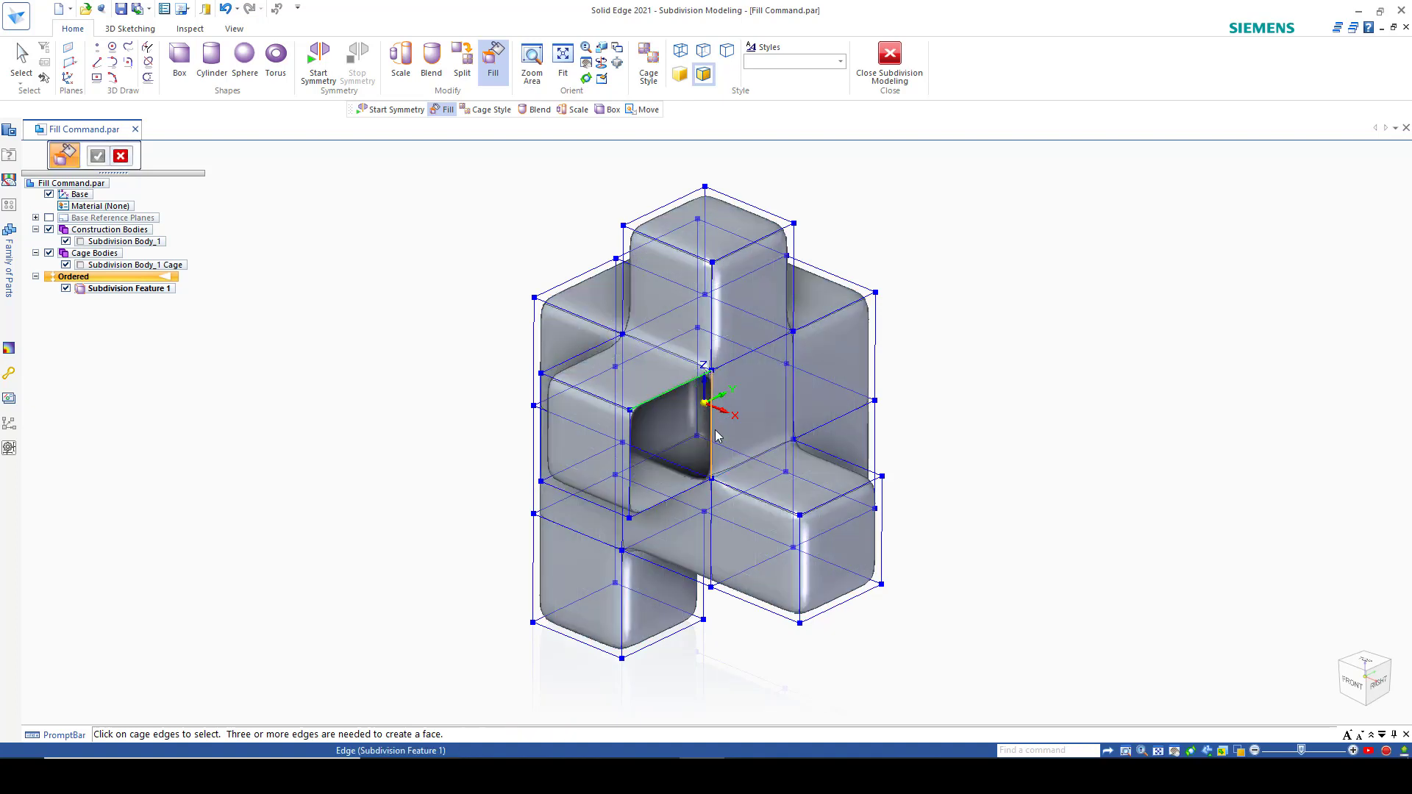
{"action": "left_click", "coordinate": [714, 435]}
{"action": "left_click", "coordinate": [694, 491]}
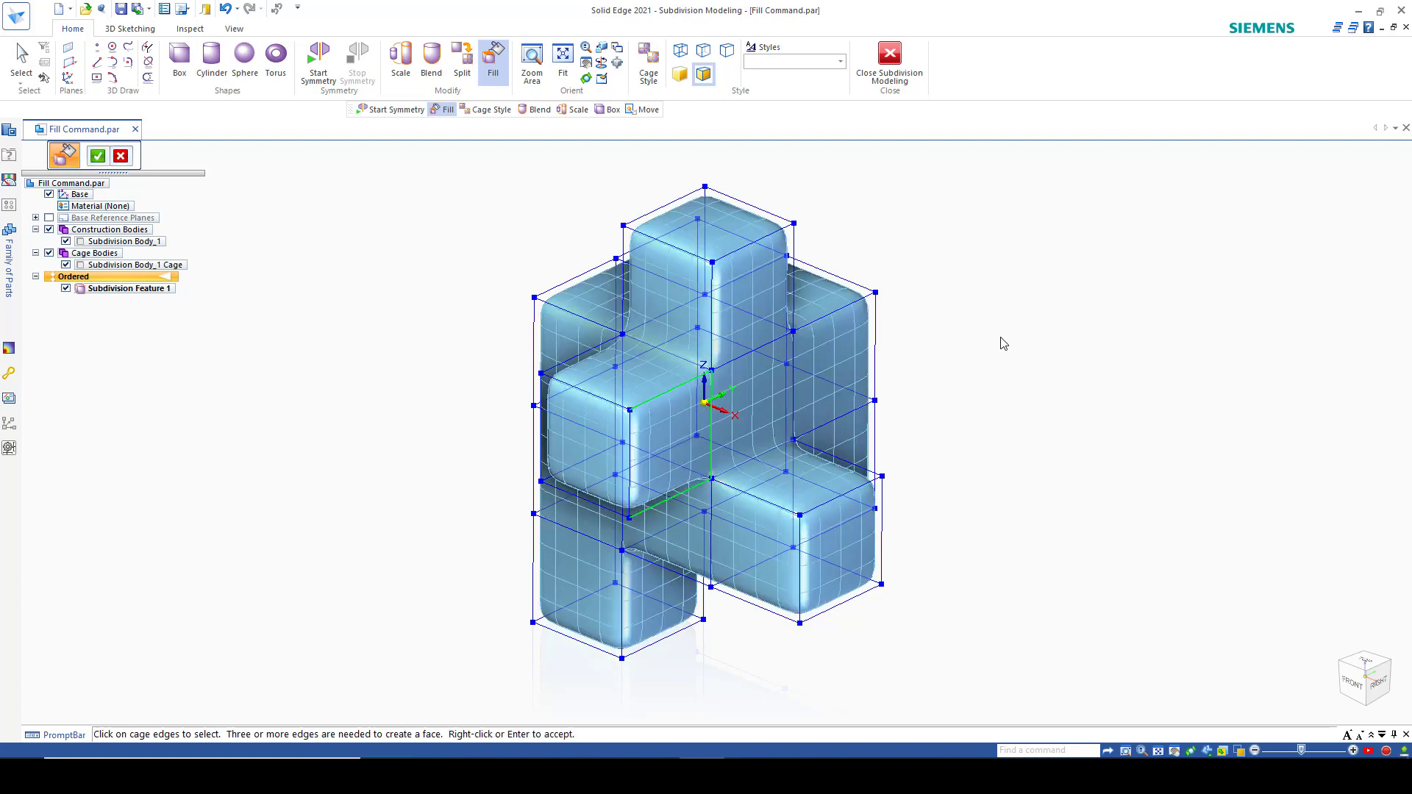
{"action": "right_click", "coordinate": [999, 337]}
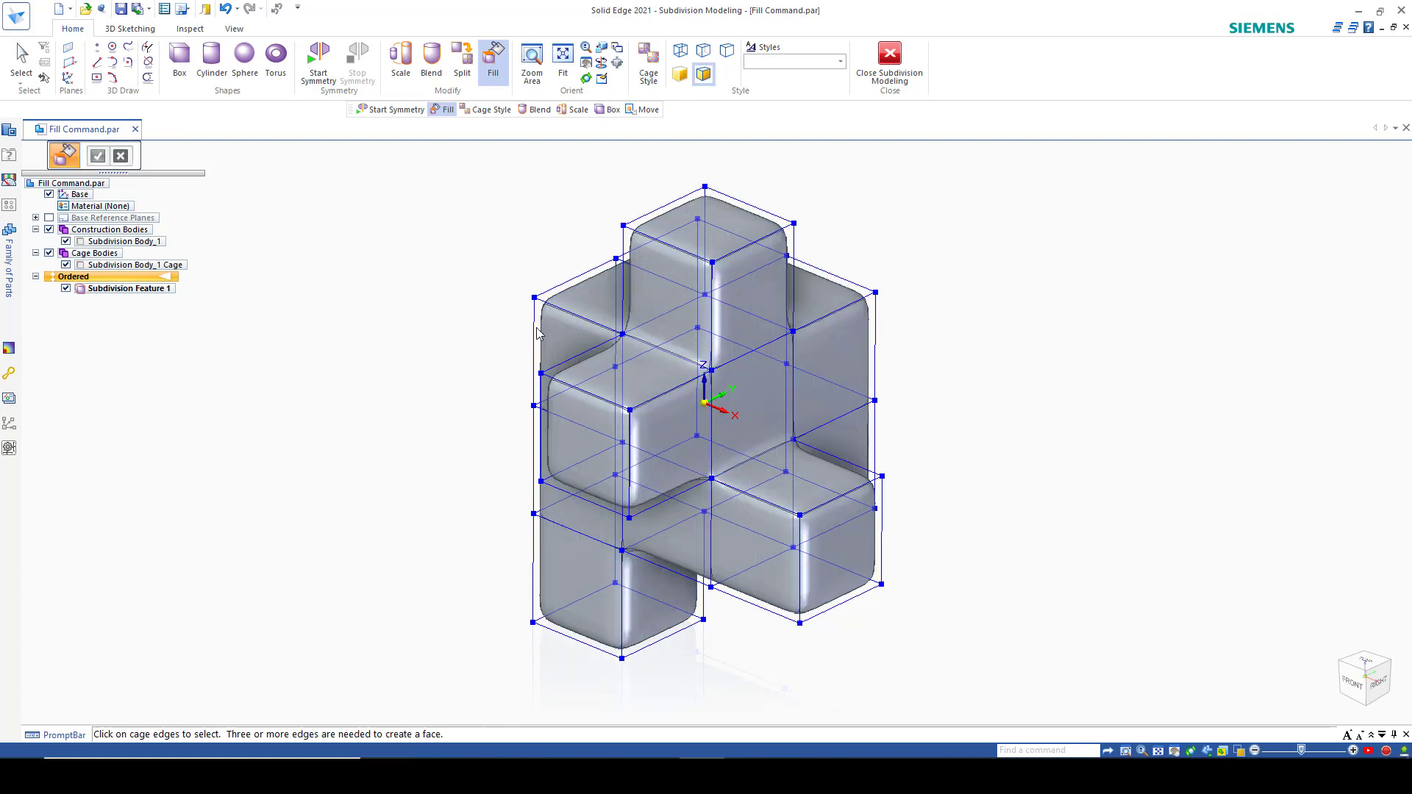
{"action": "key", "text": "Escape"}
Move the middle filled cage face outward along its normal with the steering wheel
{"action": "left_click", "coordinate": [739, 408]}
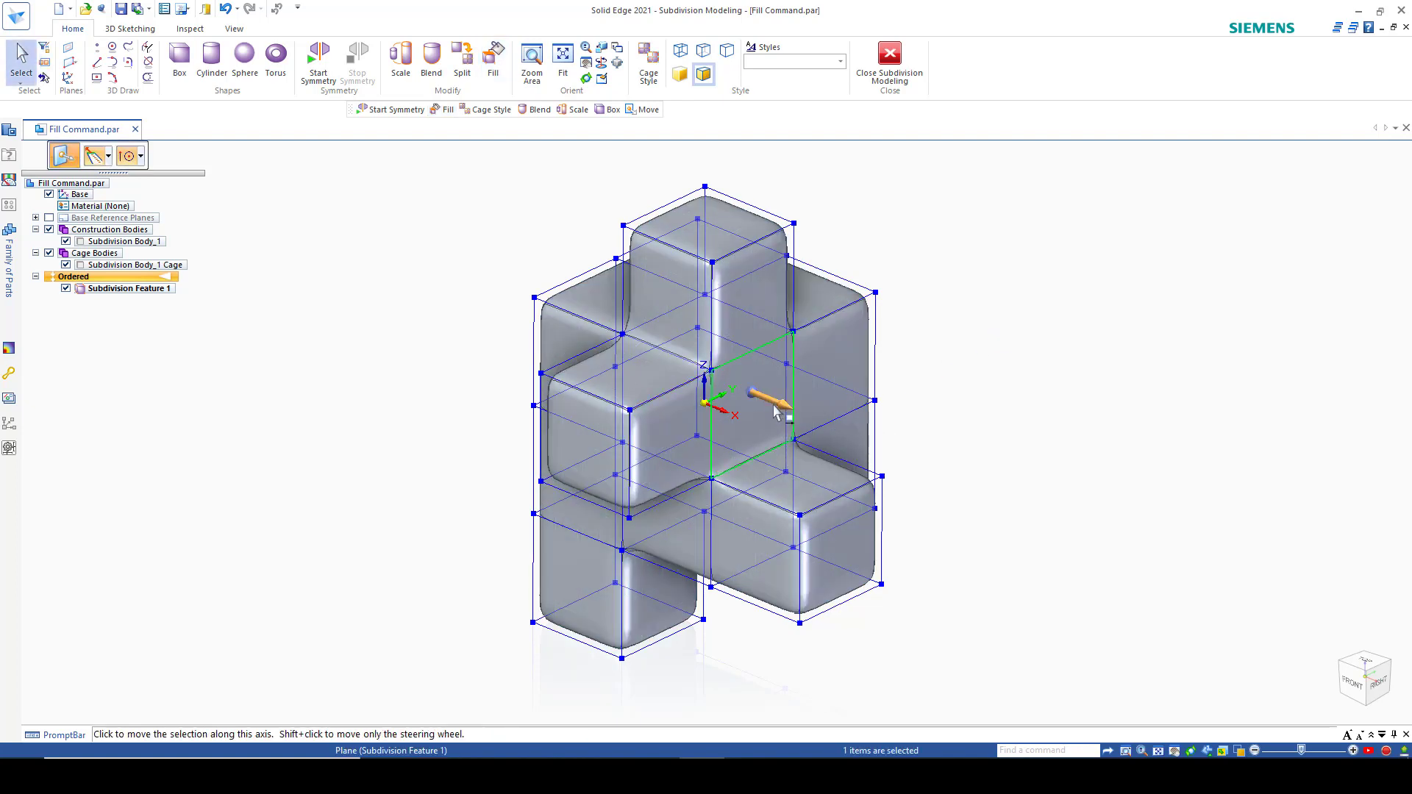
{"action": "left_click", "coordinate": [776, 411]}
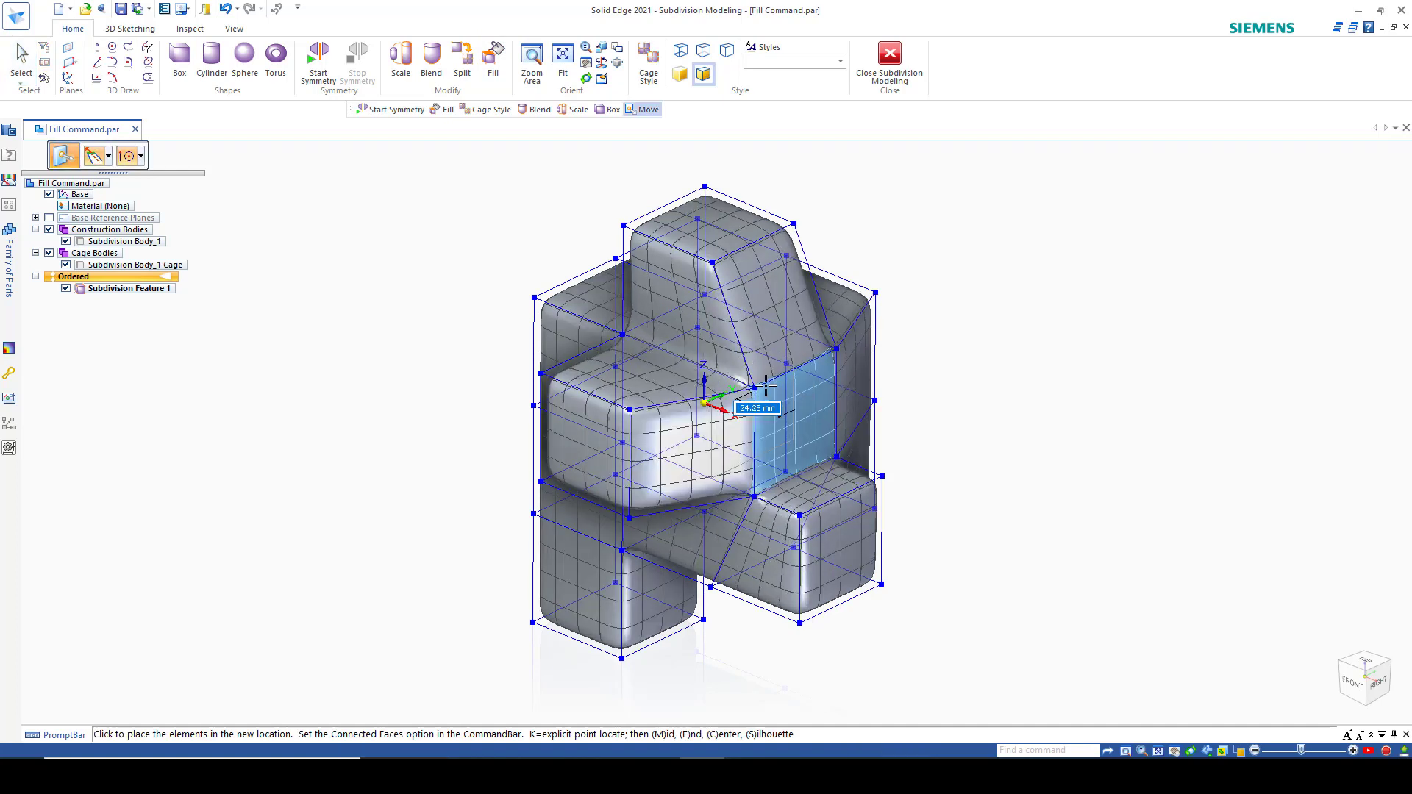
{"action": "left_click", "coordinate": [852, 396]}
{"action": "left_click", "coordinate": [950, 281]}
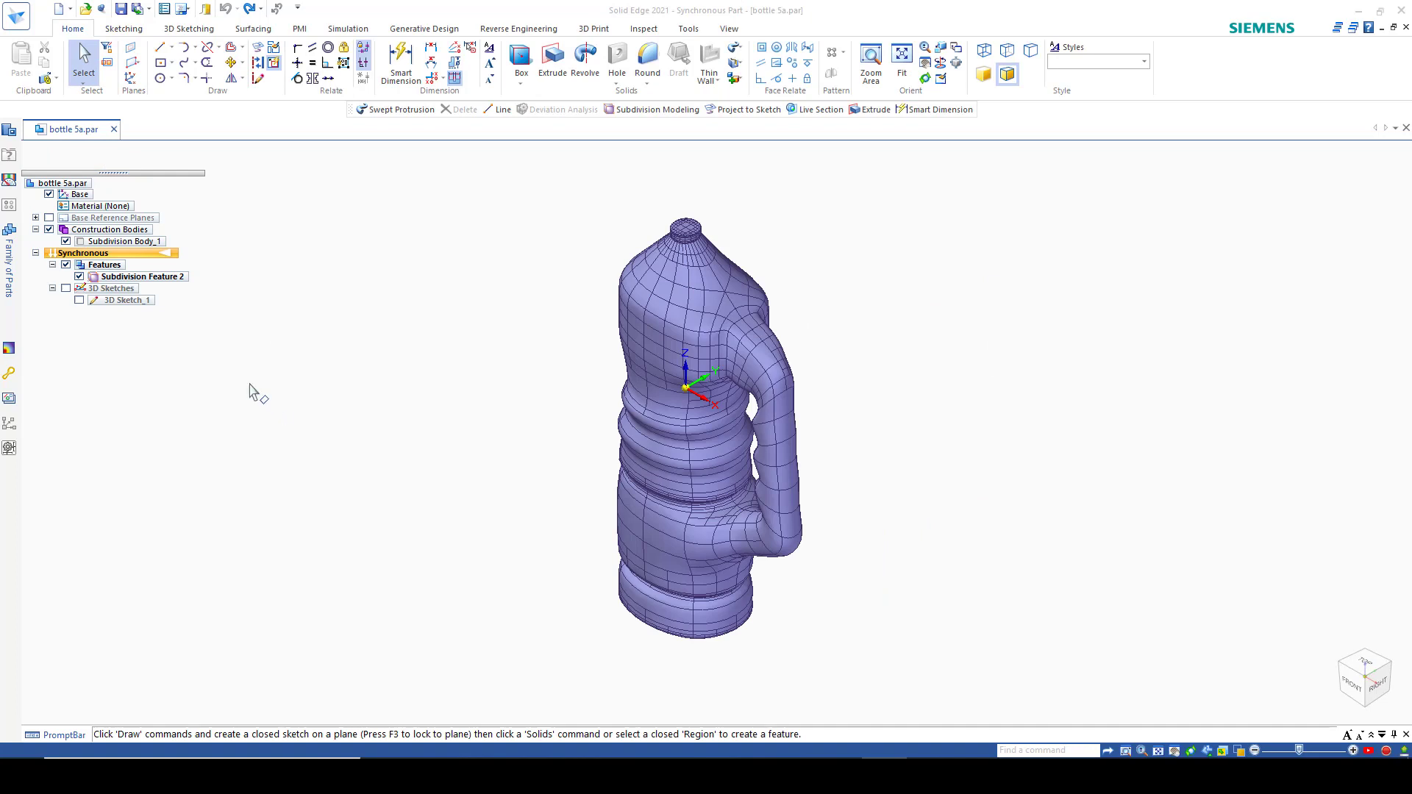
Show the bottle's 3D sketches and open Subdivision Feature 2 for editing in subdivision modeling
{"action": "left_click", "coordinate": [65, 288]}
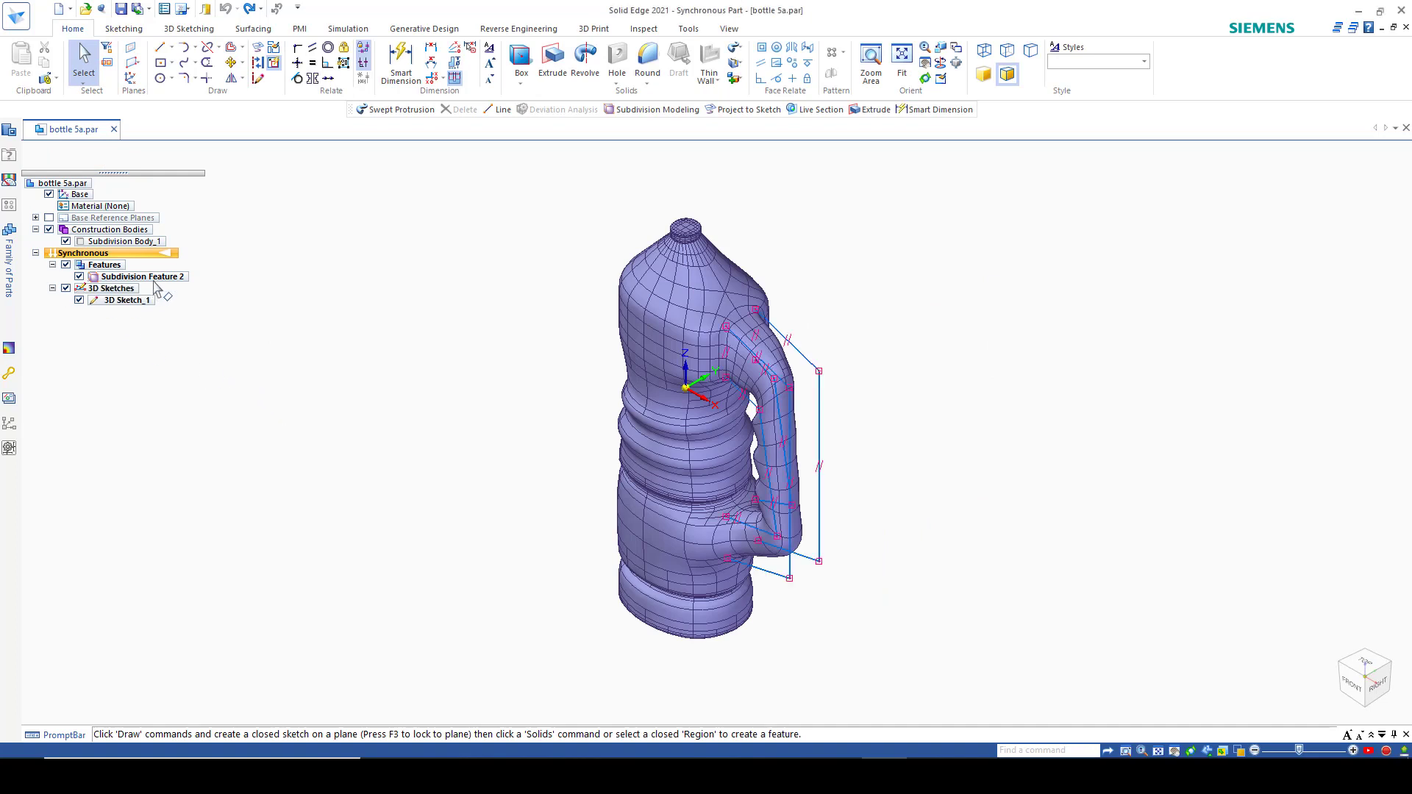
{"action": "left_click", "coordinate": [133, 277]}
{"action": "left_click", "coordinate": [736, 355]}
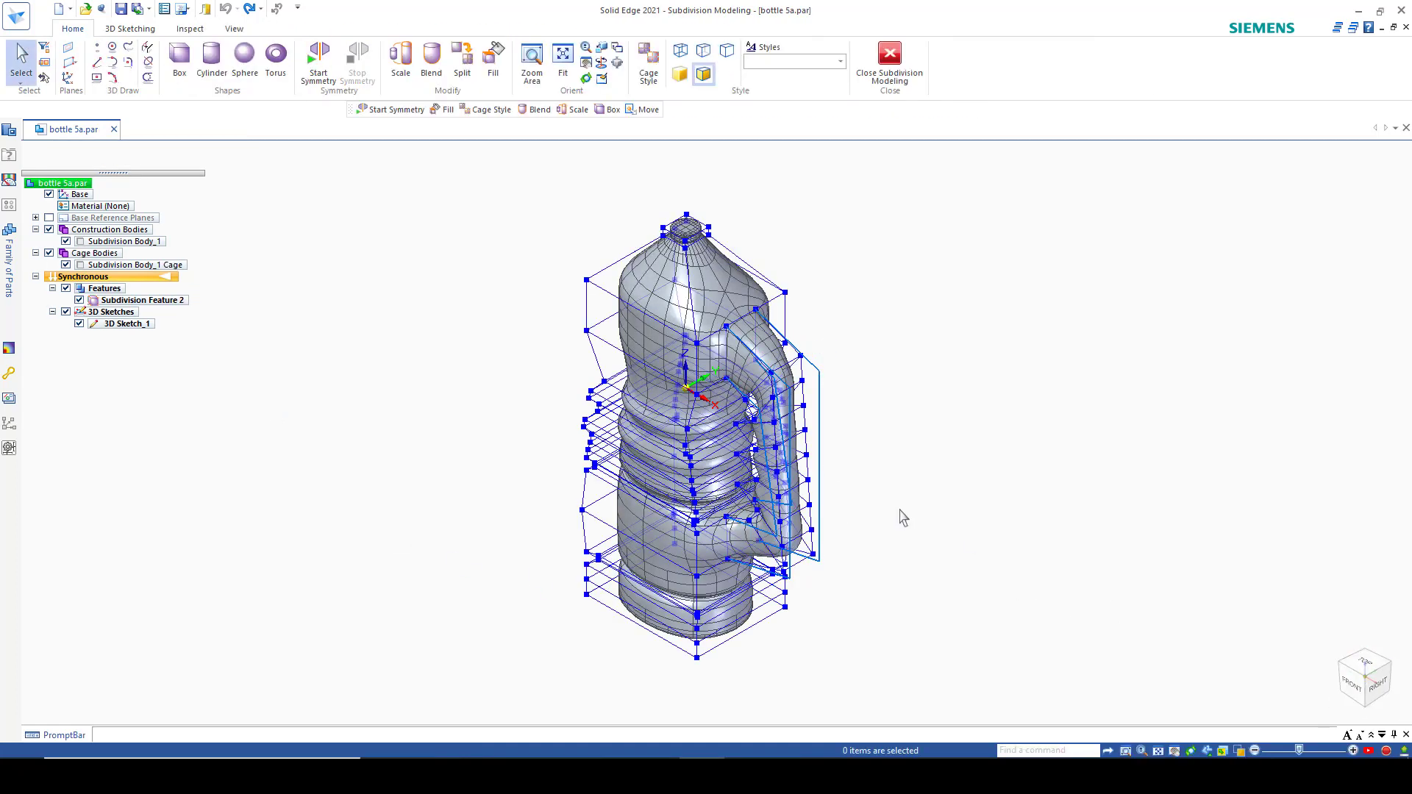
Select the eight cage faces running down the outer side of the bottle's handle
{"action": "left_click", "coordinate": [1355, 688]}
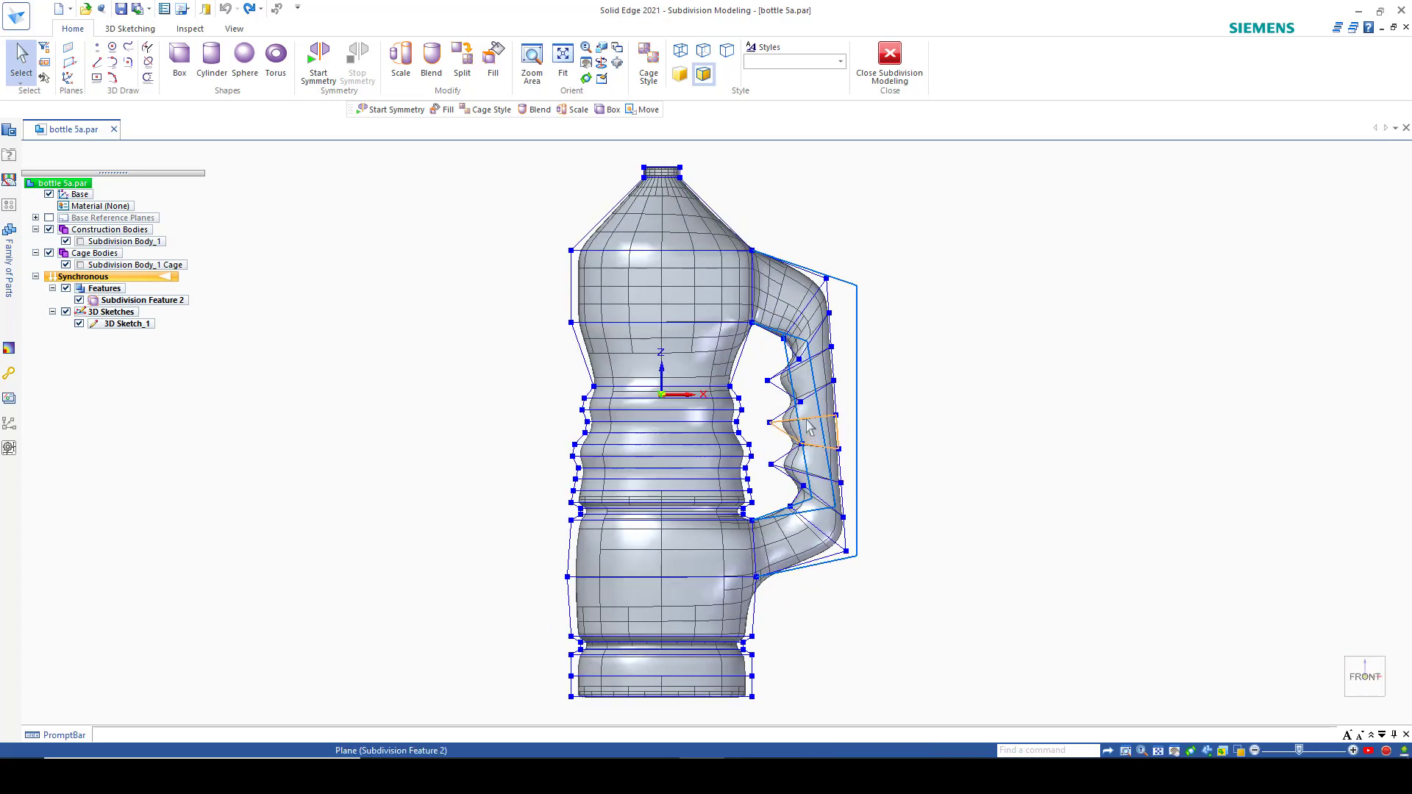
{"action": "scroll", "coordinate": [807, 417], "scroll_direction": "up", "scroll_amount": 3}
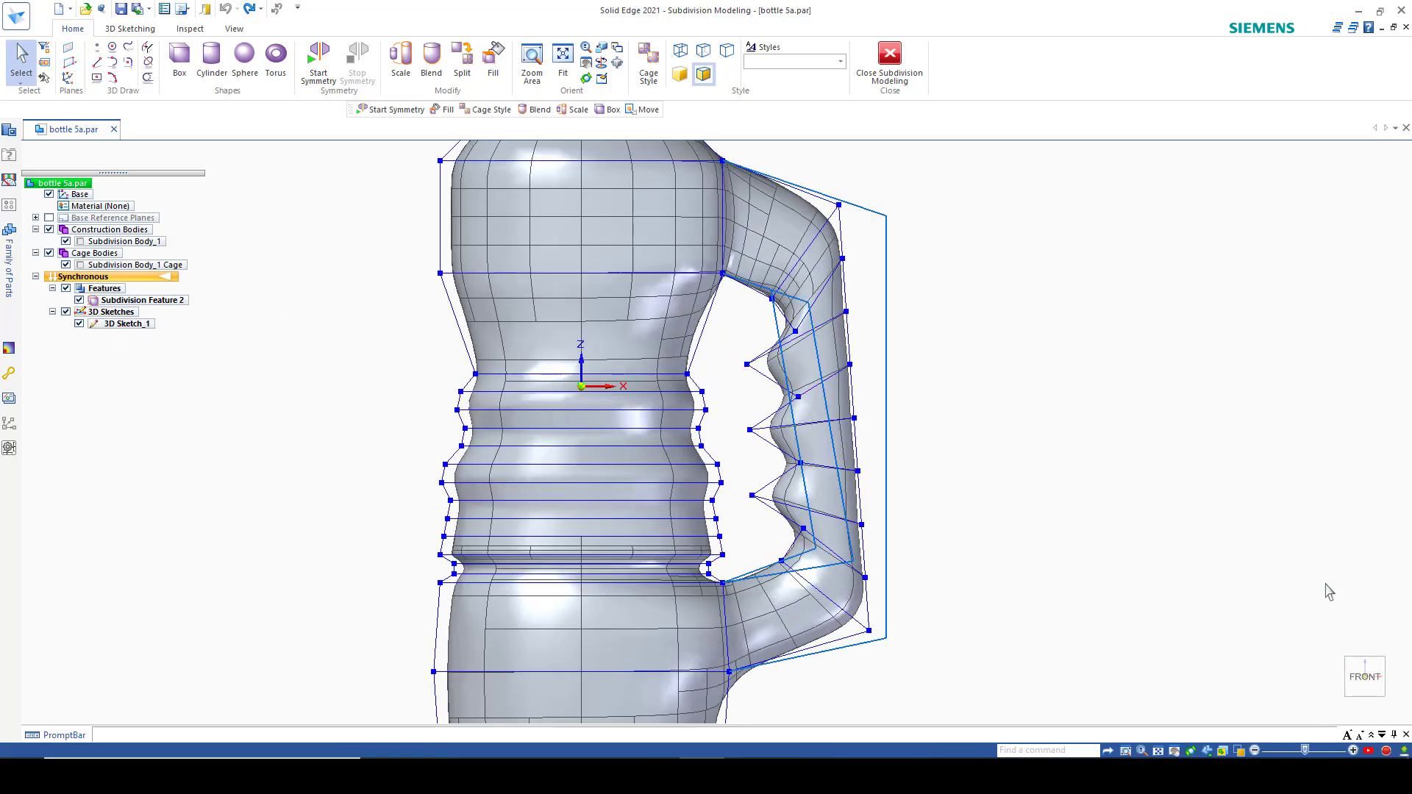
{"action": "middle_click_drag", "start_coordinate": [1111, 557], "coordinate": [880, 545]}
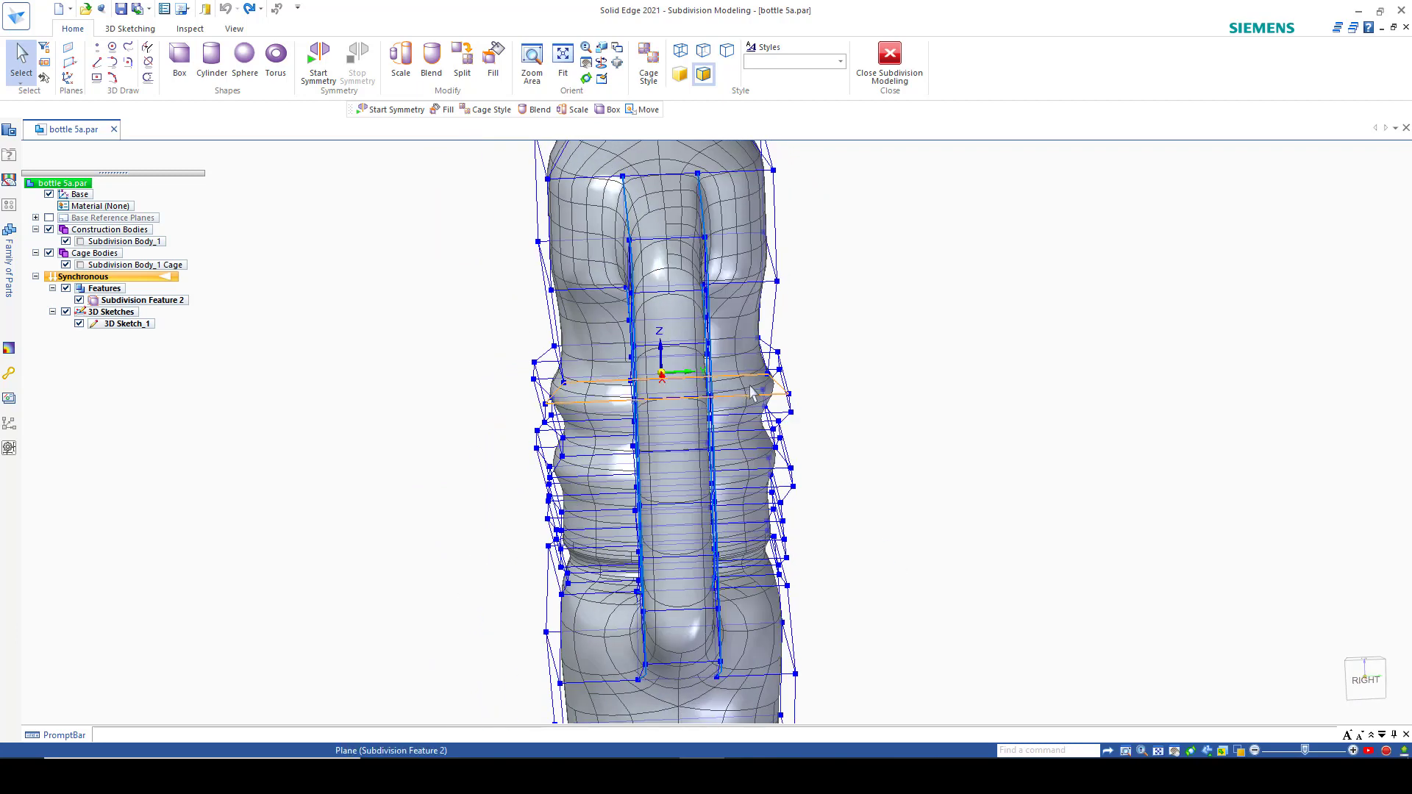
{"action": "middle_click_drag", "start_coordinate": [752, 394], "coordinate": [806, 401]}
{"action": "left_click", "coordinate": [772, 311]}
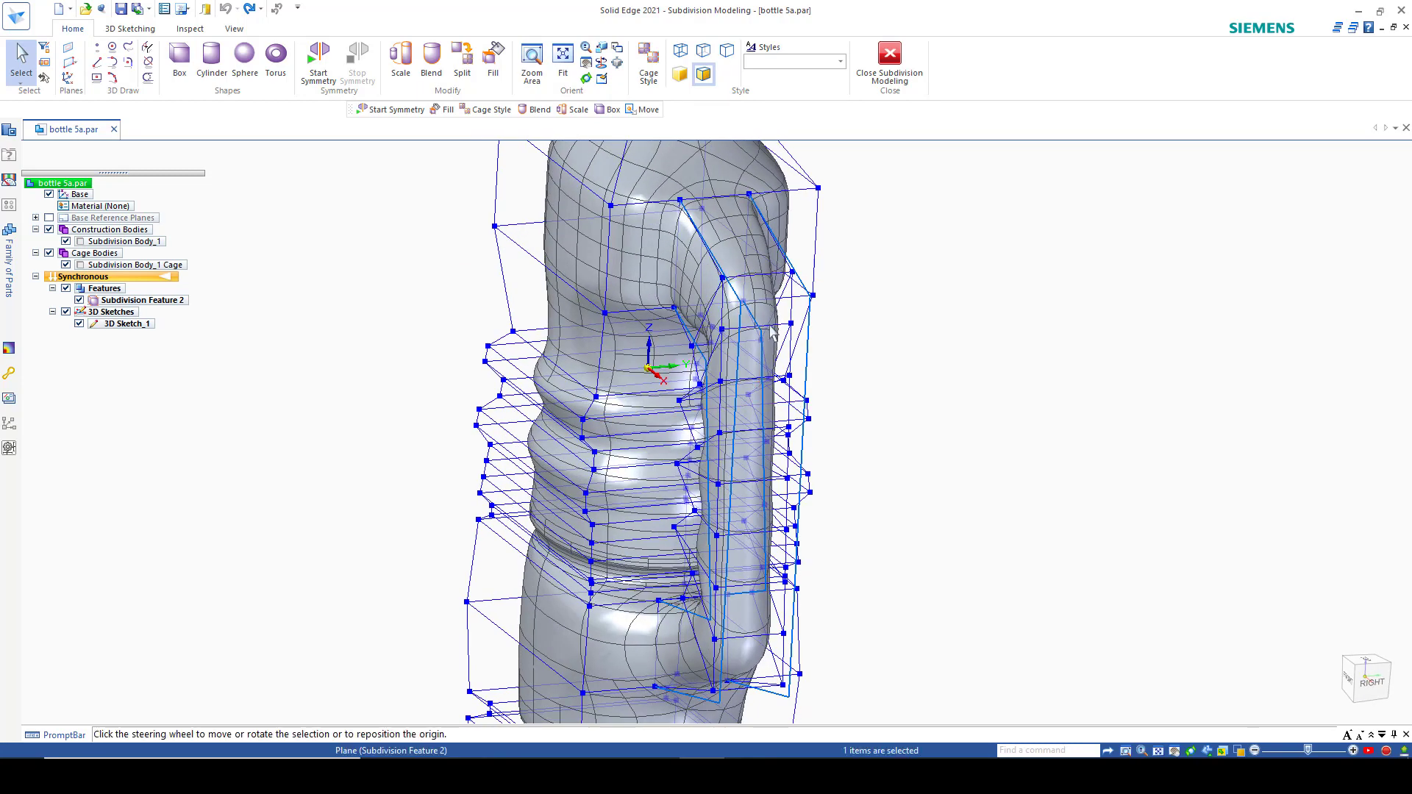
{"action": "left_click", "coordinate": [772, 365]}
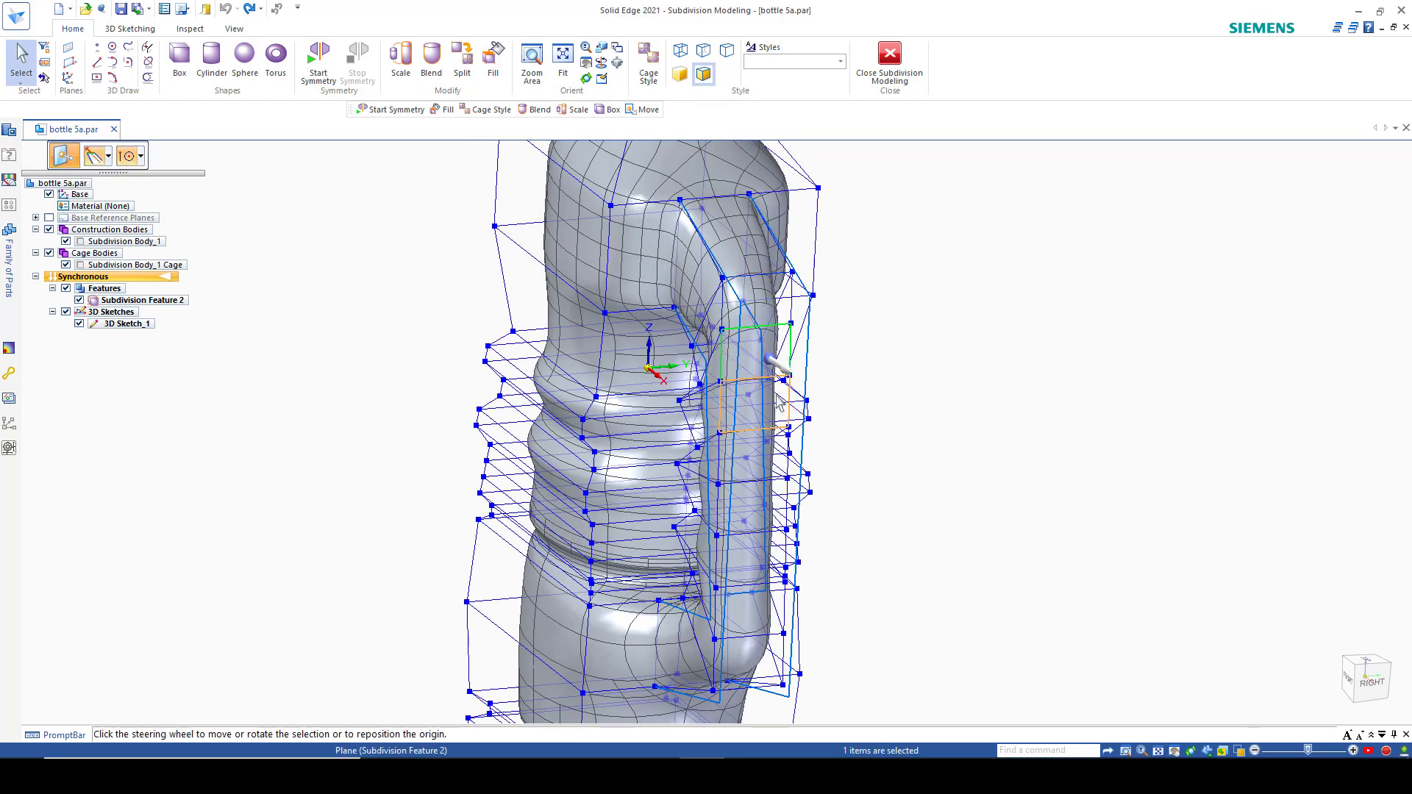
{"action": "left_click", "coordinate": [783, 317], "text": "ctrl"}
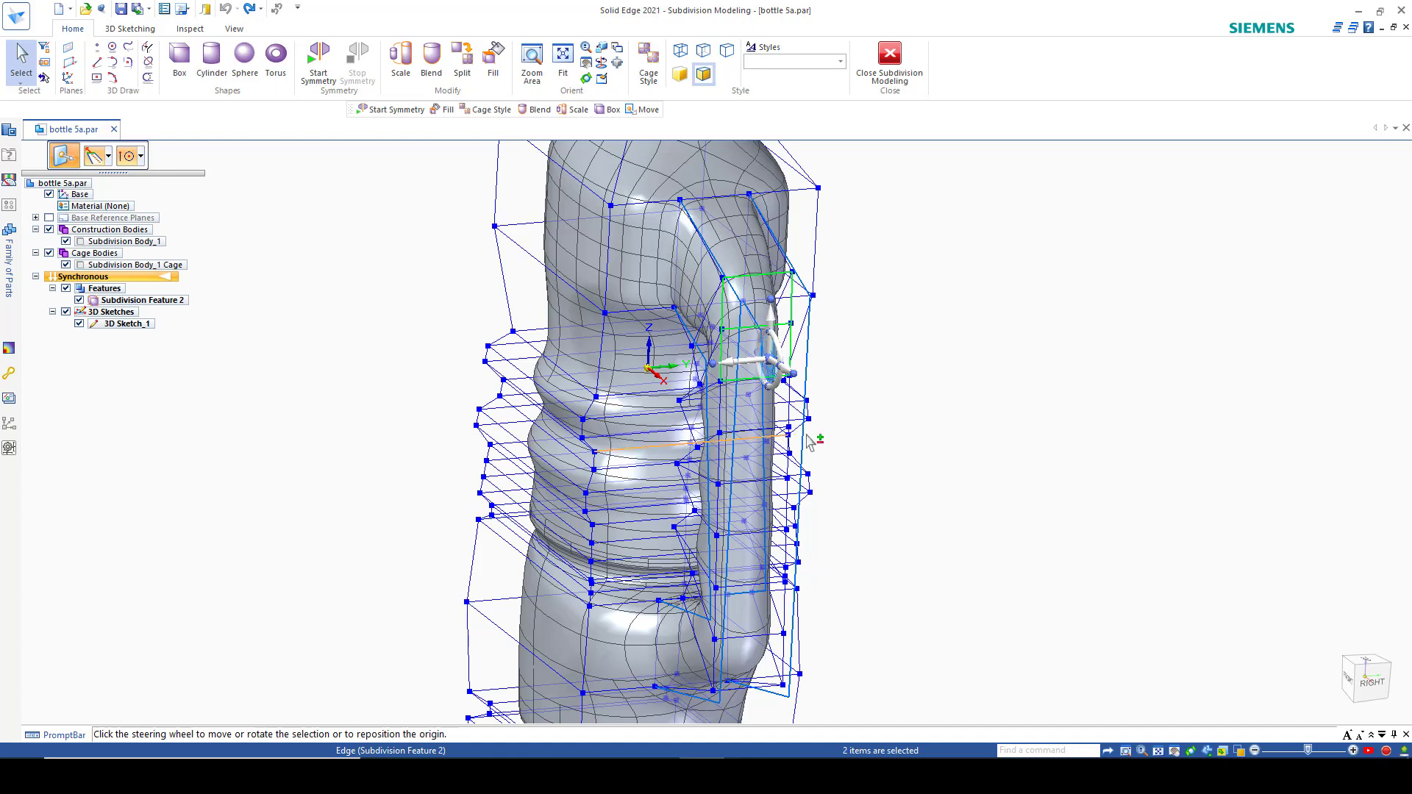
{"action": "middle_click_drag", "start_coordinate": [806, 434], "coordinate": [902, 428]}
{"action": "scroll", "coordinate": [859, 422], "scroll_direction": "up", "scroll_amount": 3}
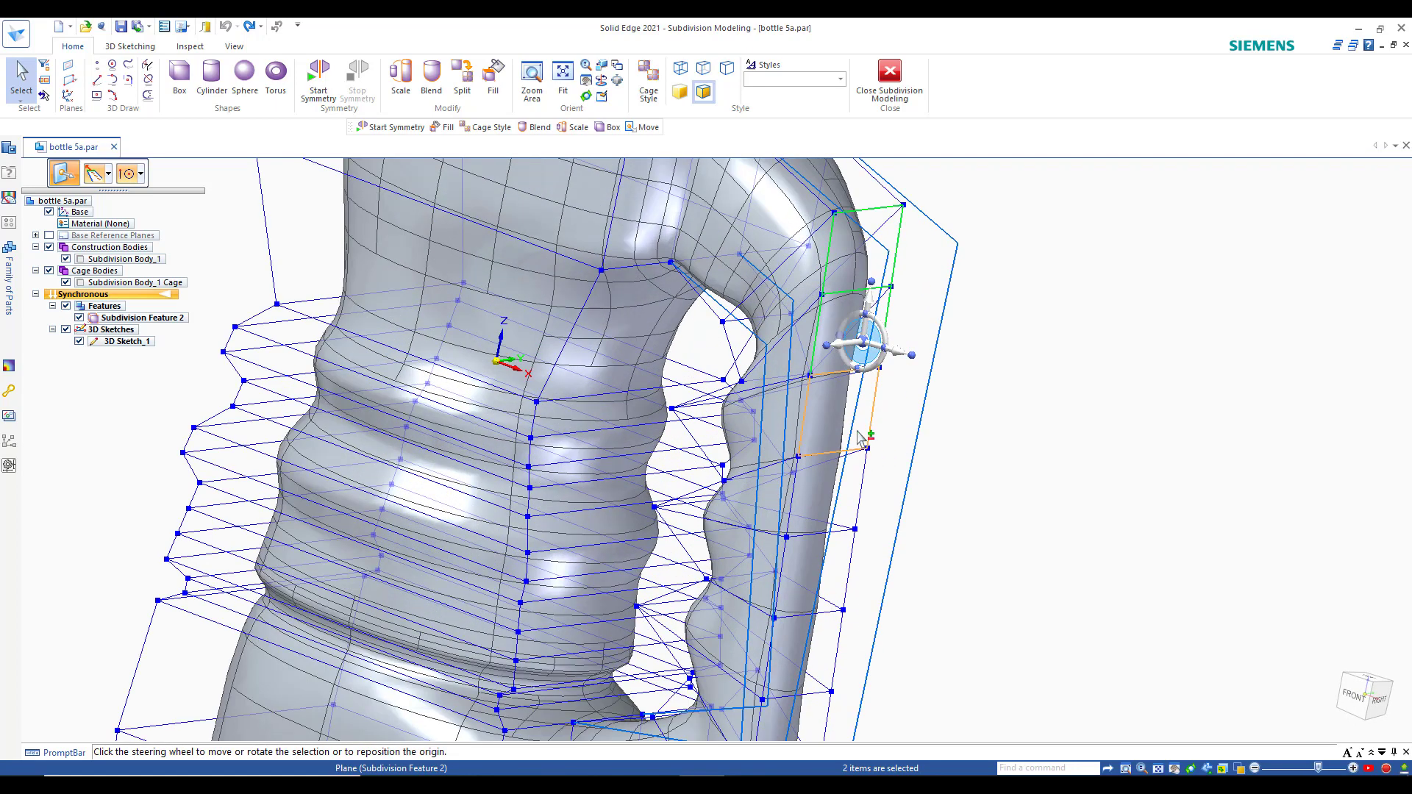
{"action": "left_click", "coordinate": [857, 432], "text": "ctrl"}
{"action": "left_click", "coordinate": [844, 486], "text": "ctrl"}
{"action": "scroll", "coordinate": [840, 389], "scroll_direction": "down", "scroll_amount": 3}
{"action": "scroll", "coordinate": [831, 500], "scroll_direction": "up", "scroll_amount": 3}
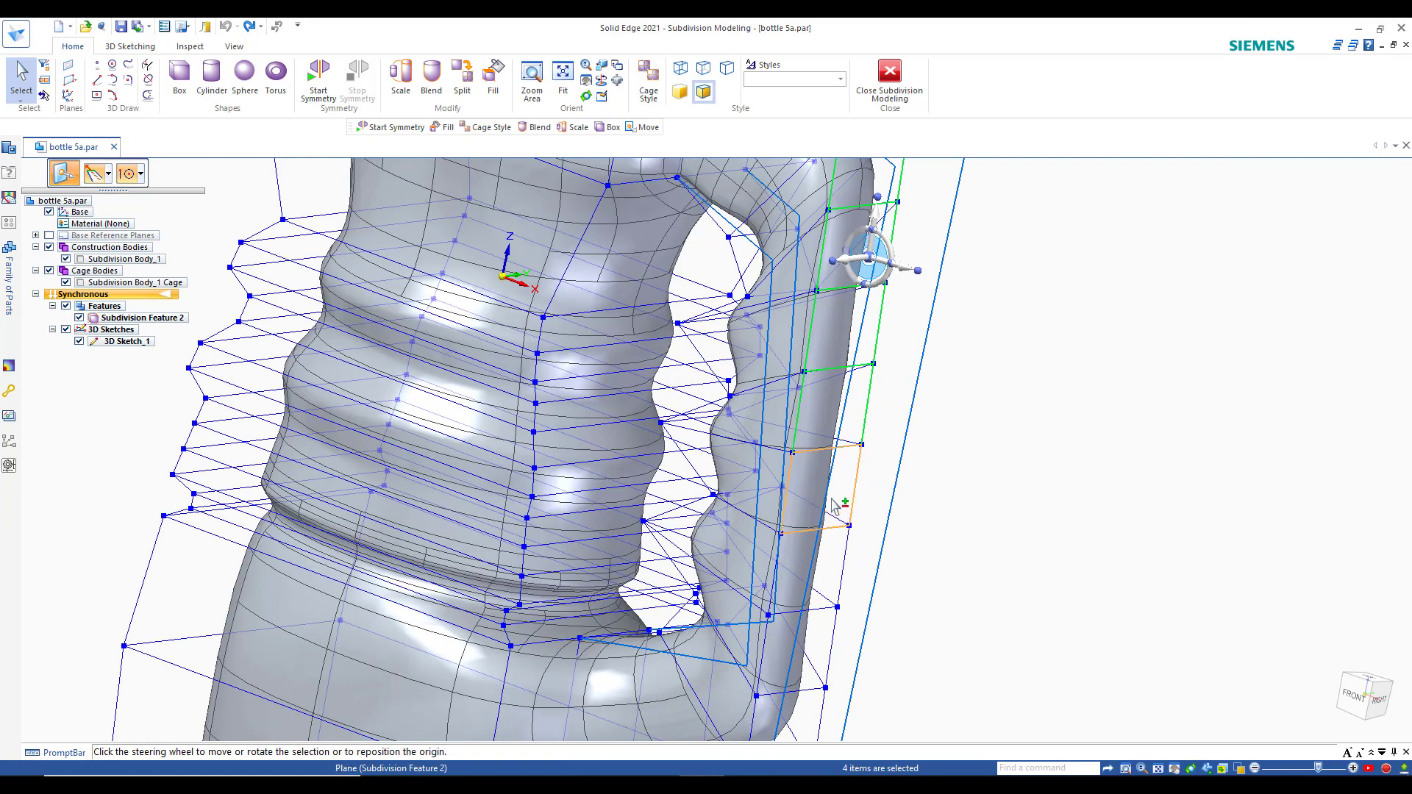
{"action": "left_click", "coordinate": [820, 568], "text": "ctrl"}
{"action": "left_click", "coordinate": [814, 638], "text": "ctrl"}
{"action": "scroll", "coordinate": [815, 430], "scroll_direction": "down", "scroll_amount": 2}
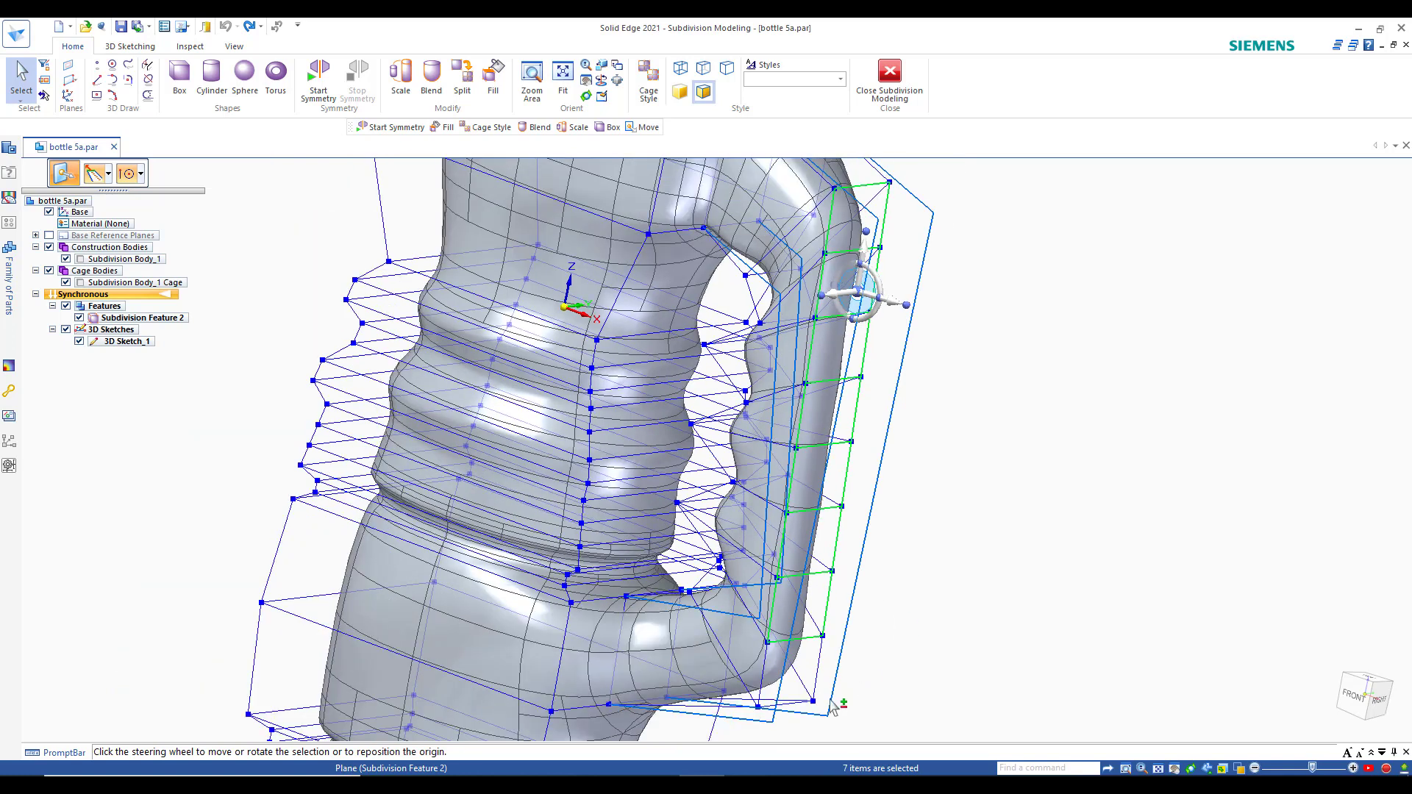
In the front view, move the selected handle faces outward about 6.5 mm toward the outer line of the 3D sketch
{"action": "left_click", "coordinate": [892, 308]}
{"action": "left_click", "coordinate": [892, 309]}
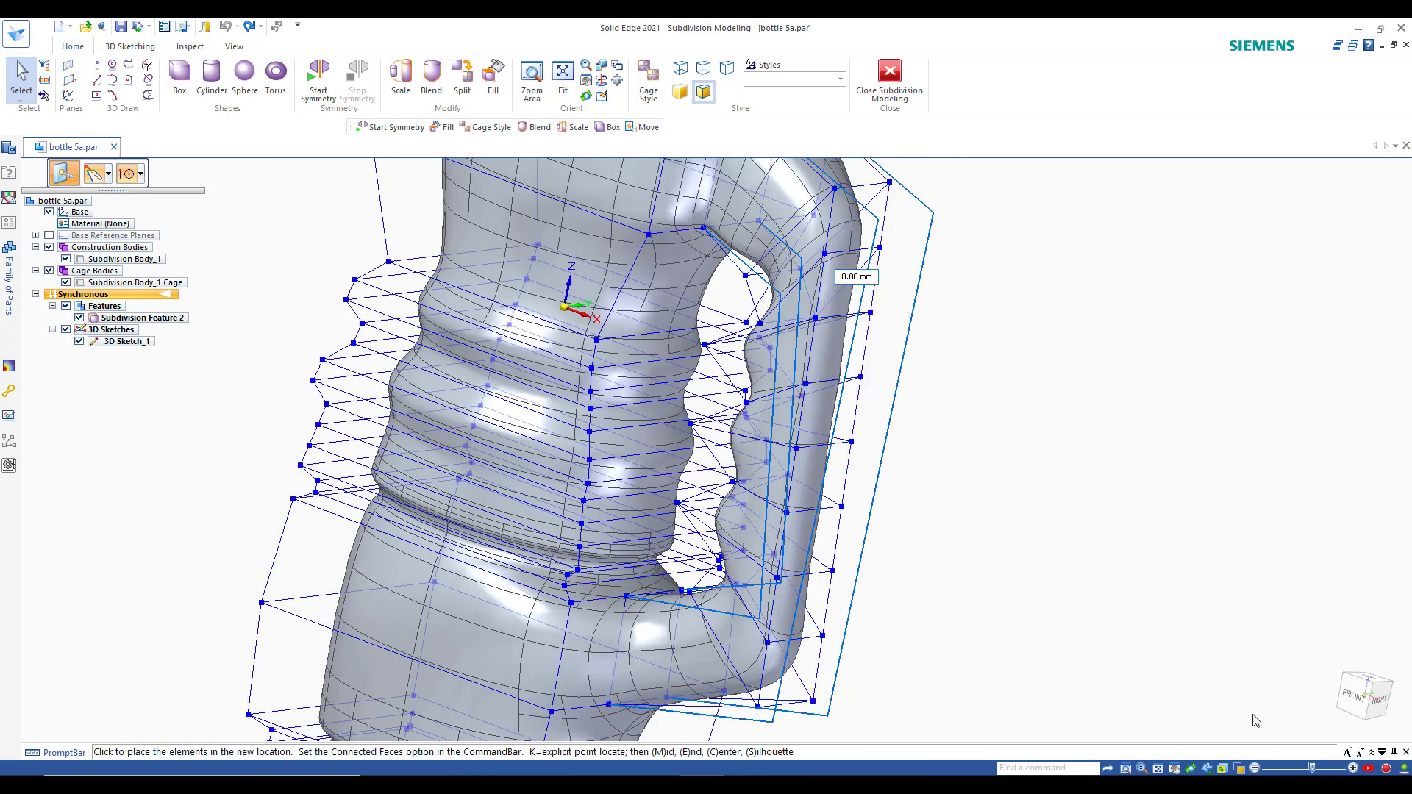
{"action": "left_click", "coordinate": [1353, 702]}
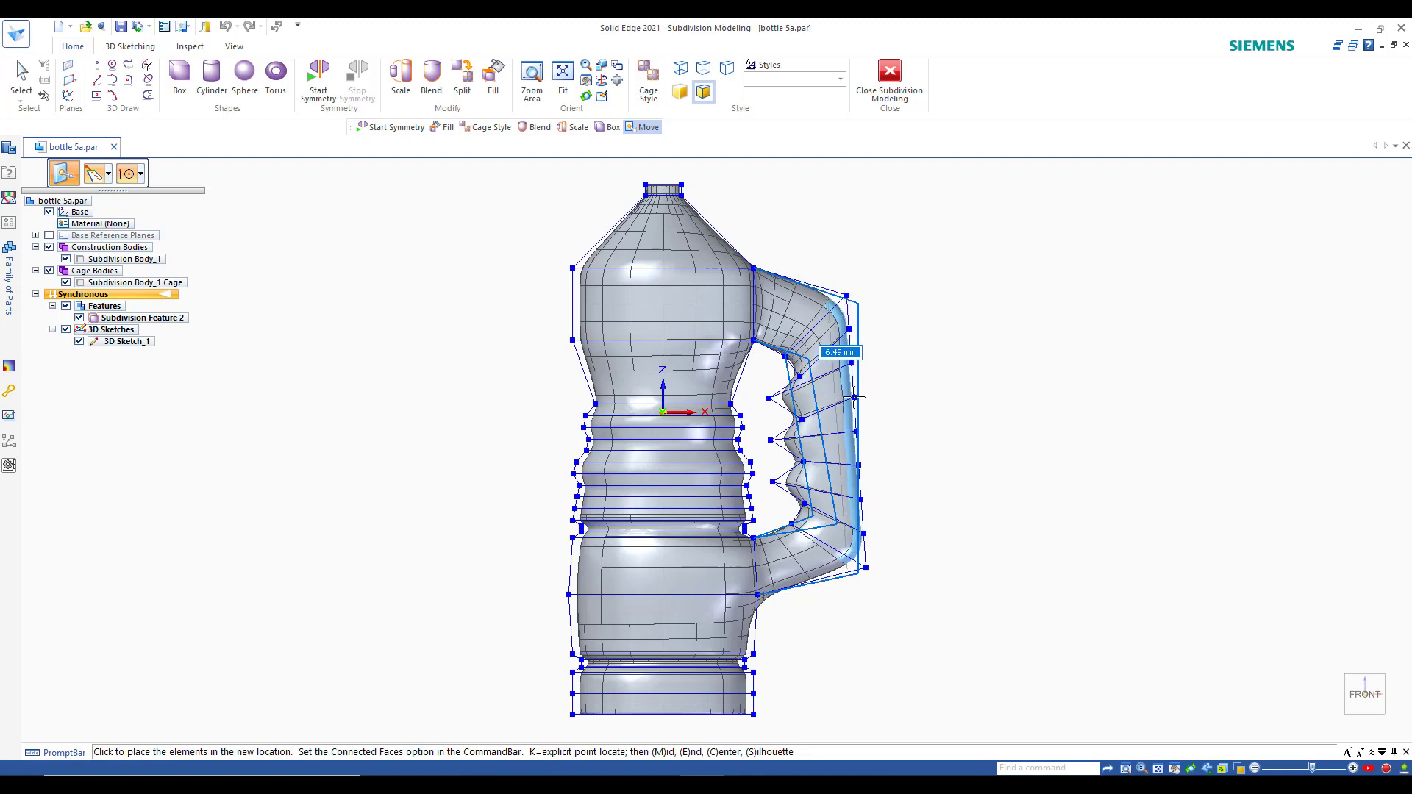
{"action": "left_click", "coordinate": [910, 583]}
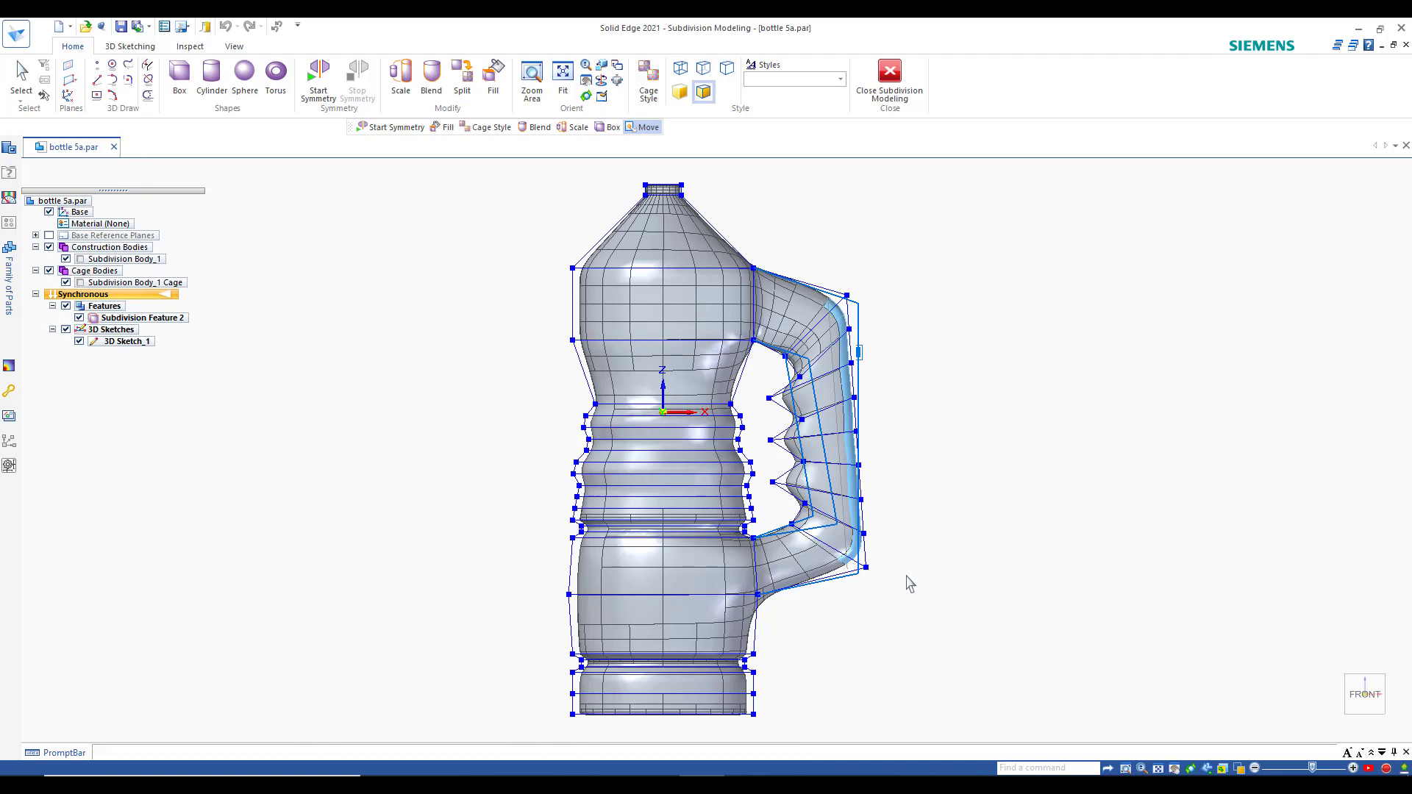
Move the second cage face from the top of the handle's outer side outward about 2.7 mm toward the 3D sketch line
{"action": "middle_click_drag", "start_coordinate": [913, 396], "coordinate": [873, 386]}
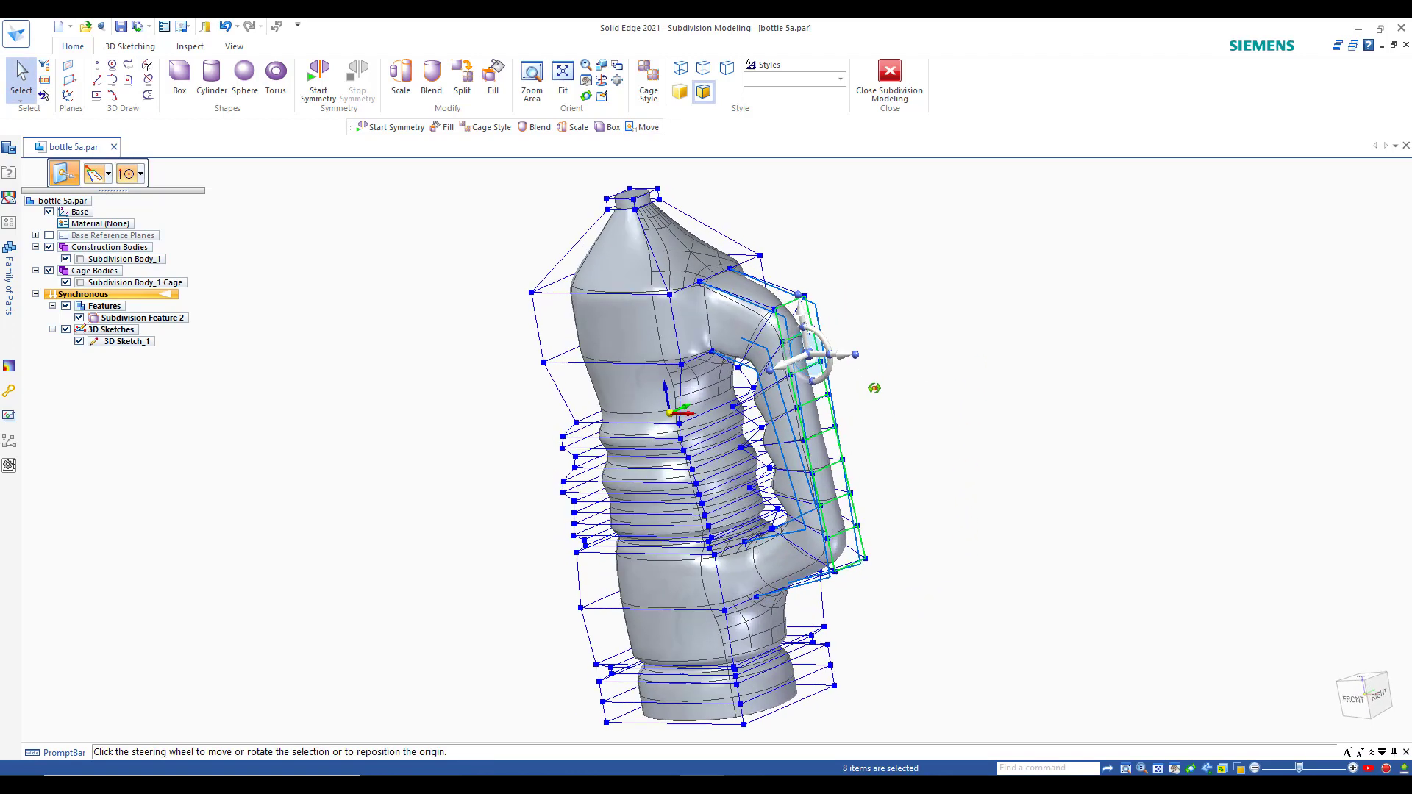
{"action": "scroll", "coordinate": [825, 343], "scroll_direction": "up", "scroll_amount": 5}
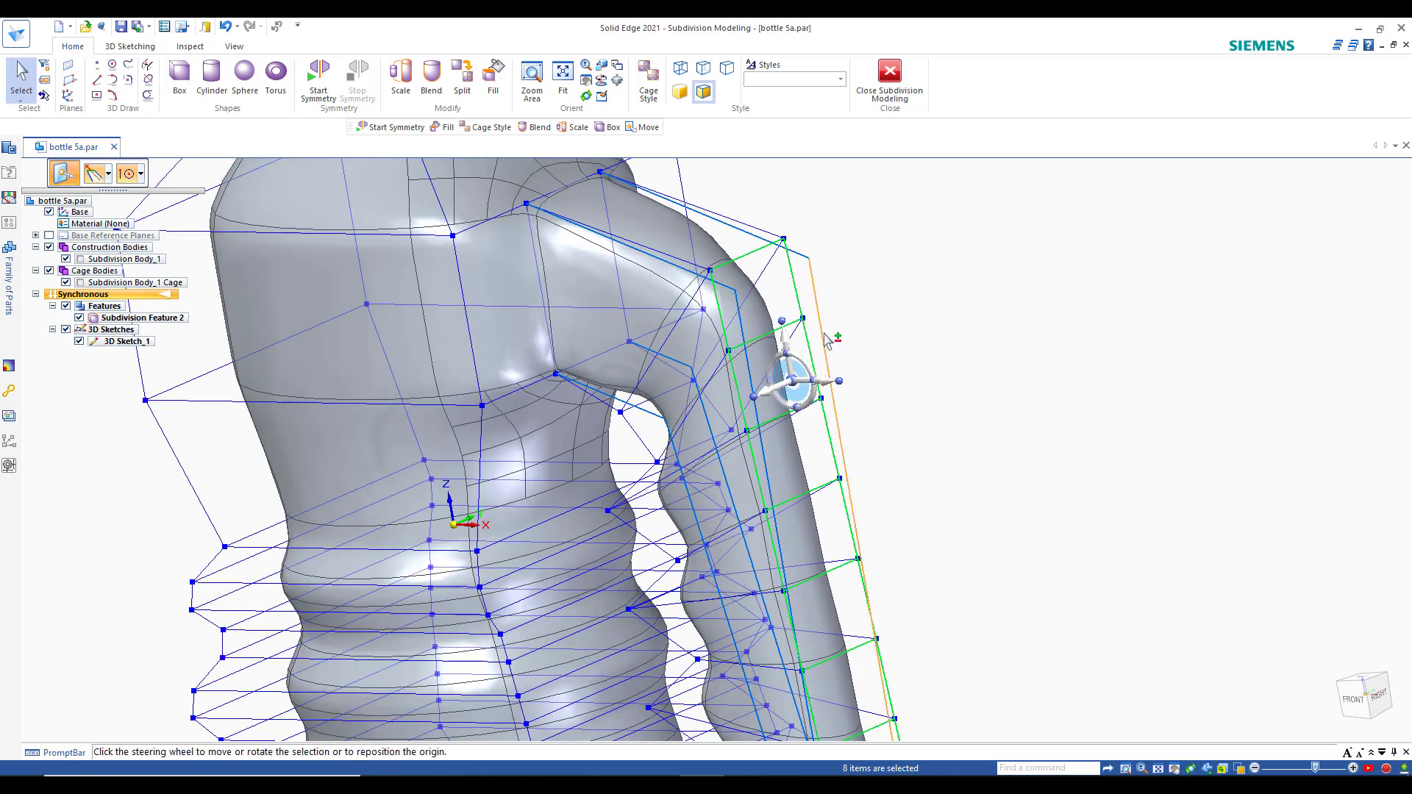
{"action": "key", "text": "Escape"}
{"action": "left_click", "coordinate": [789, 341]}
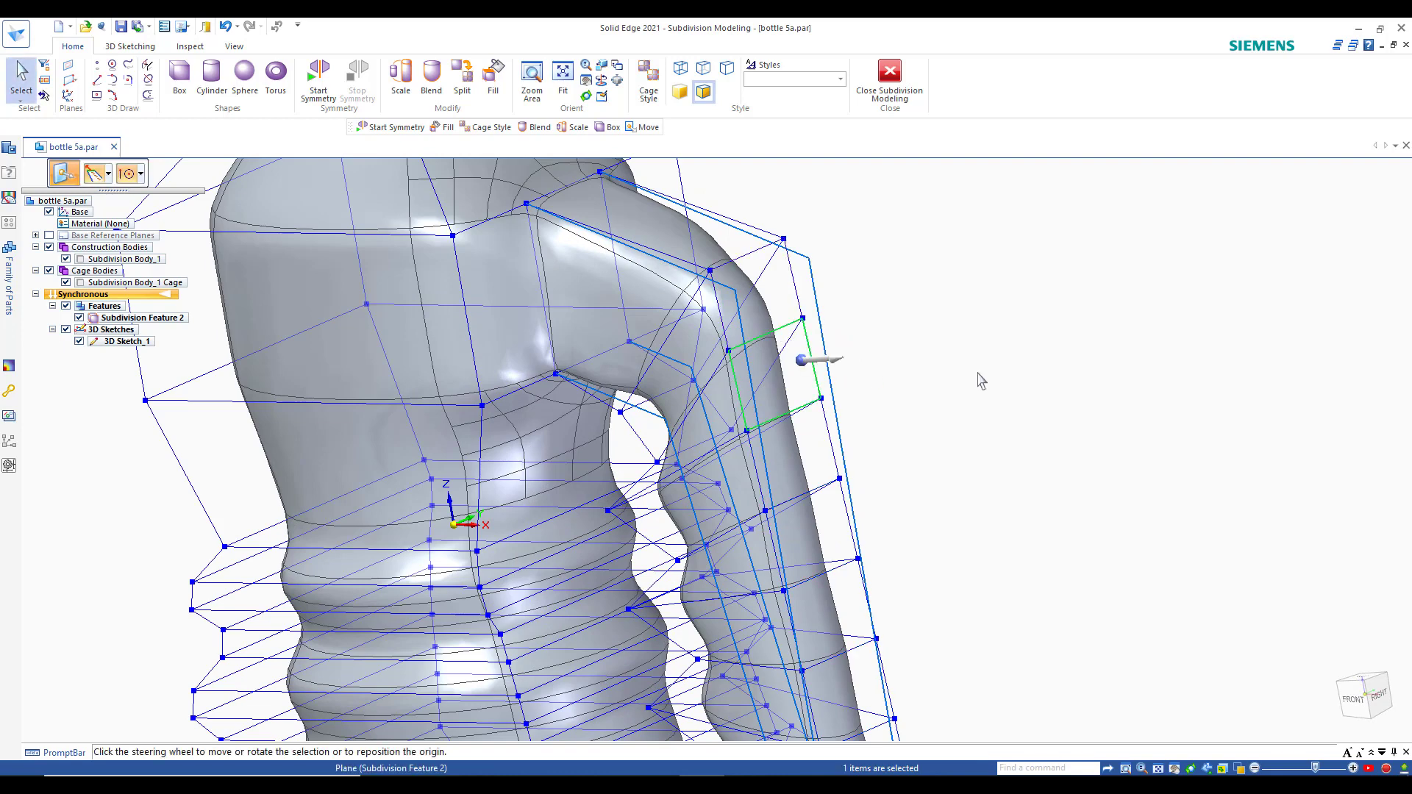
{"action": "left_click", "coordinate": [1352, 700]}
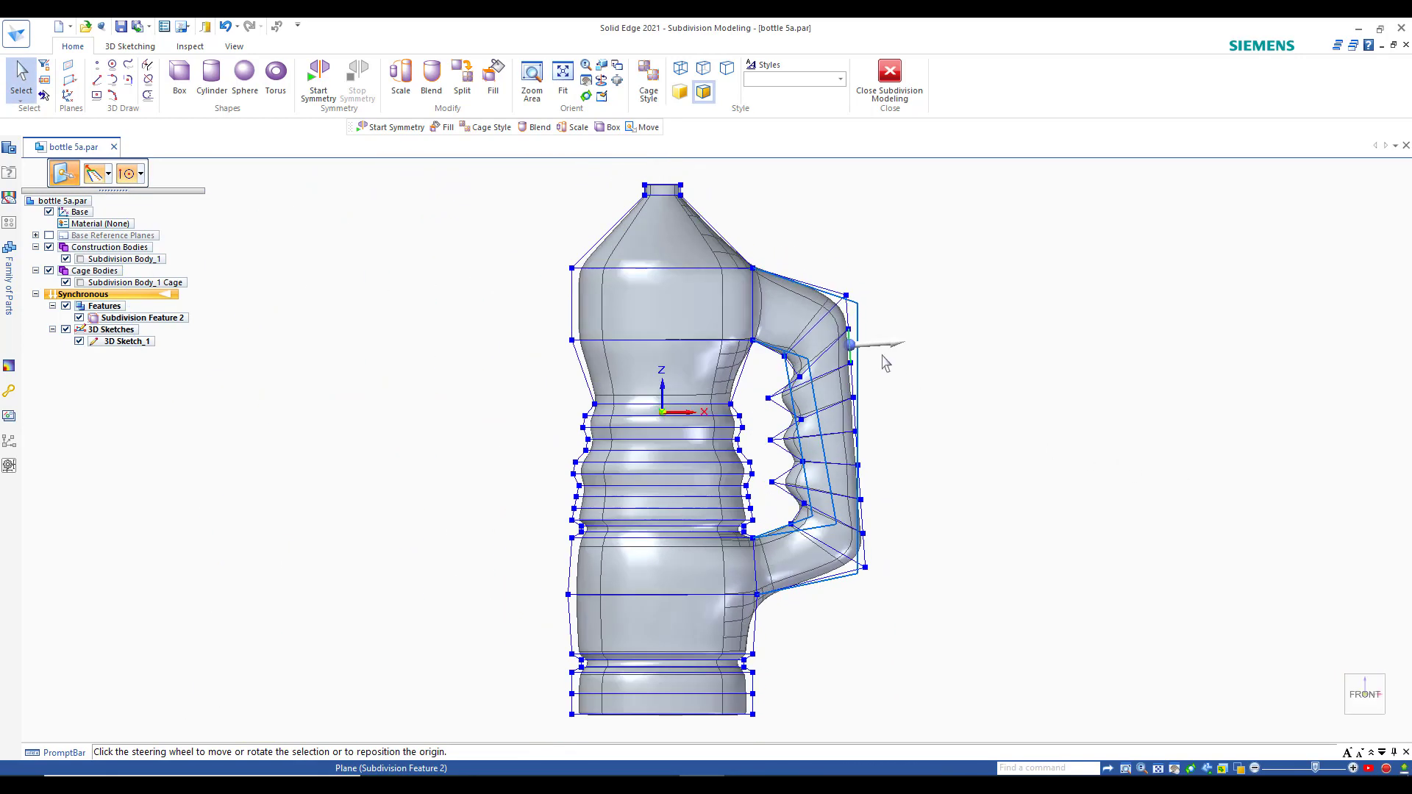
{"action": "left_click", "coordinate": [883, 343]}
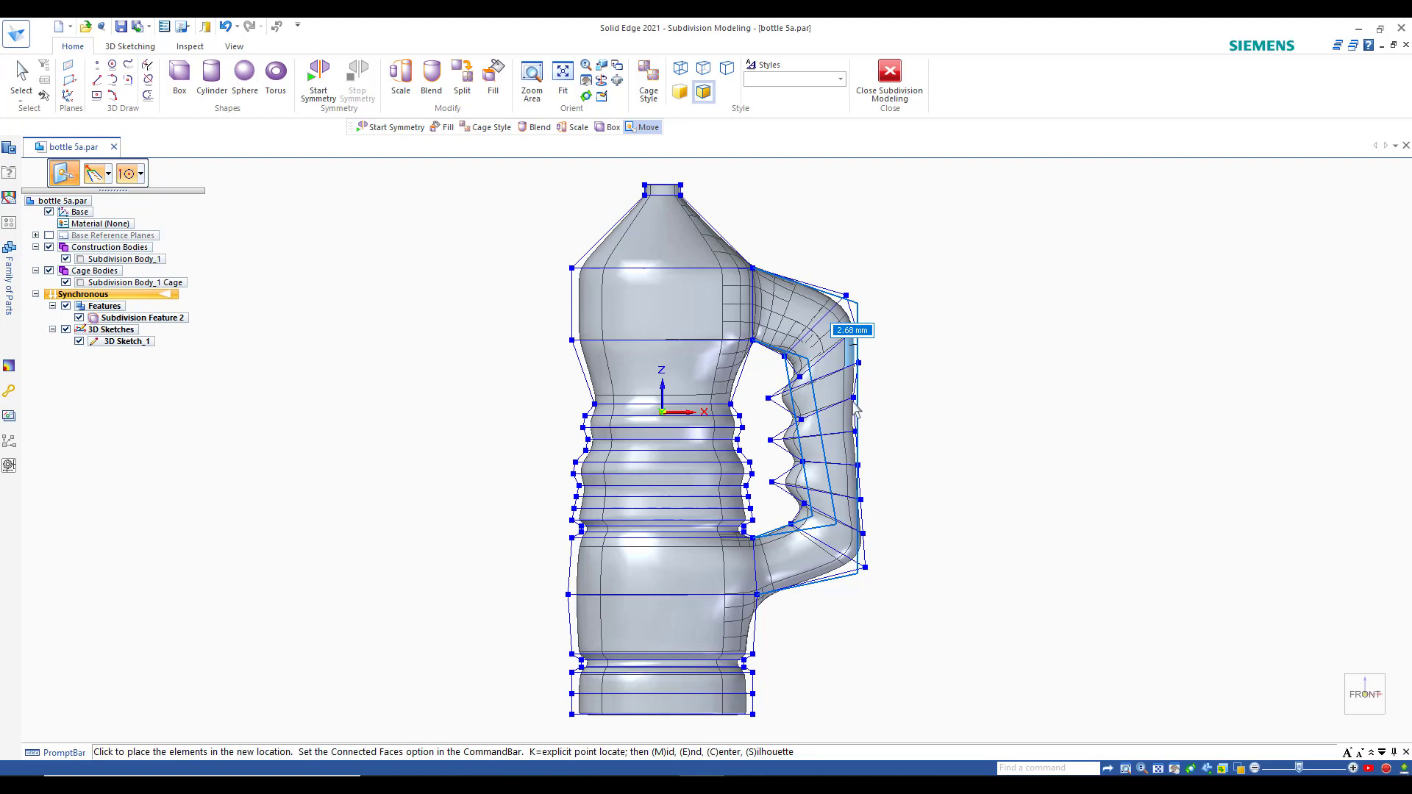
{"action": "left_click", "coordinate": [855, 409]}
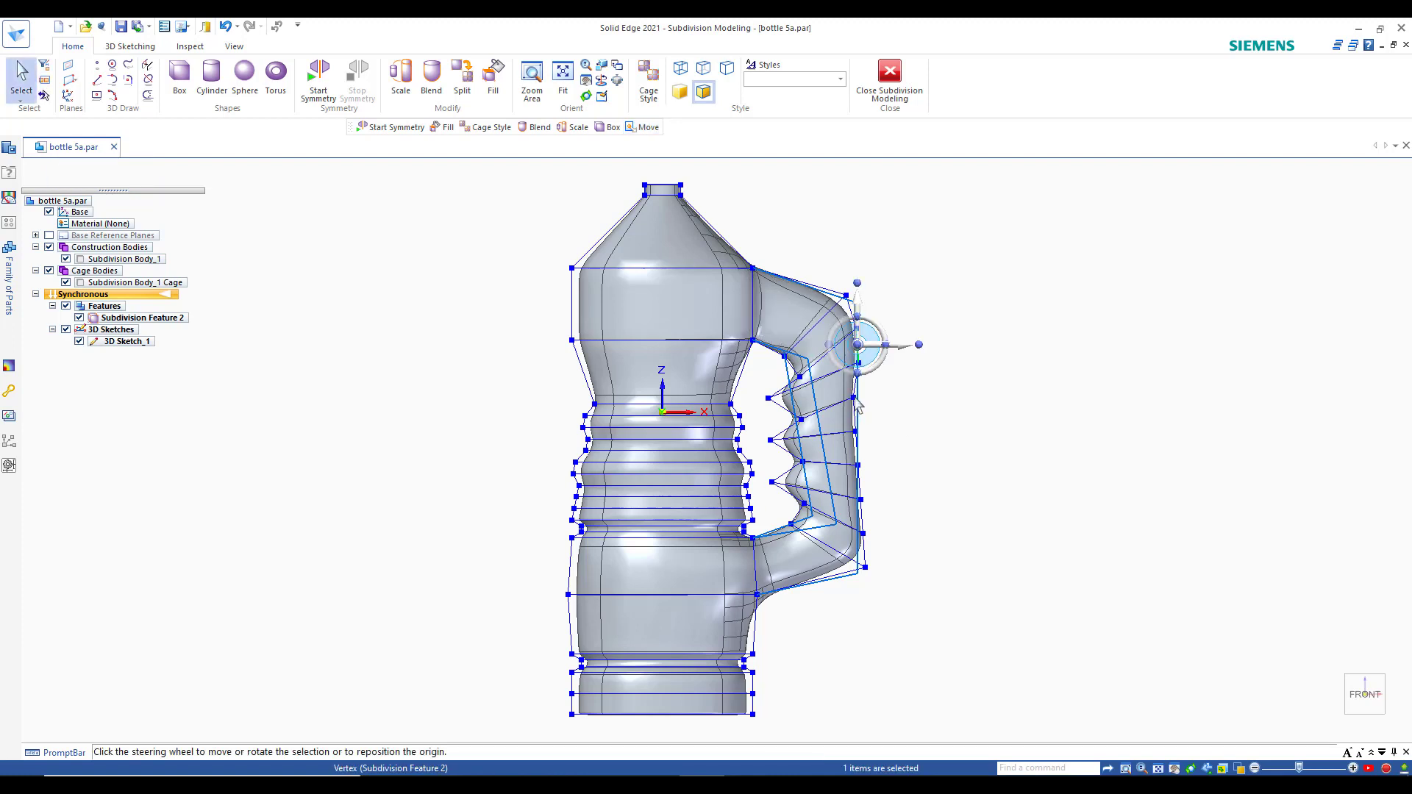
Move the next two cage vertices down the handle's outer side outward by about 2.5 mm and 2.4 mm
{"action": "left_click", "coordinate": [854, 399]}
{"action": "left_click", "coordinate": [887, 400]}
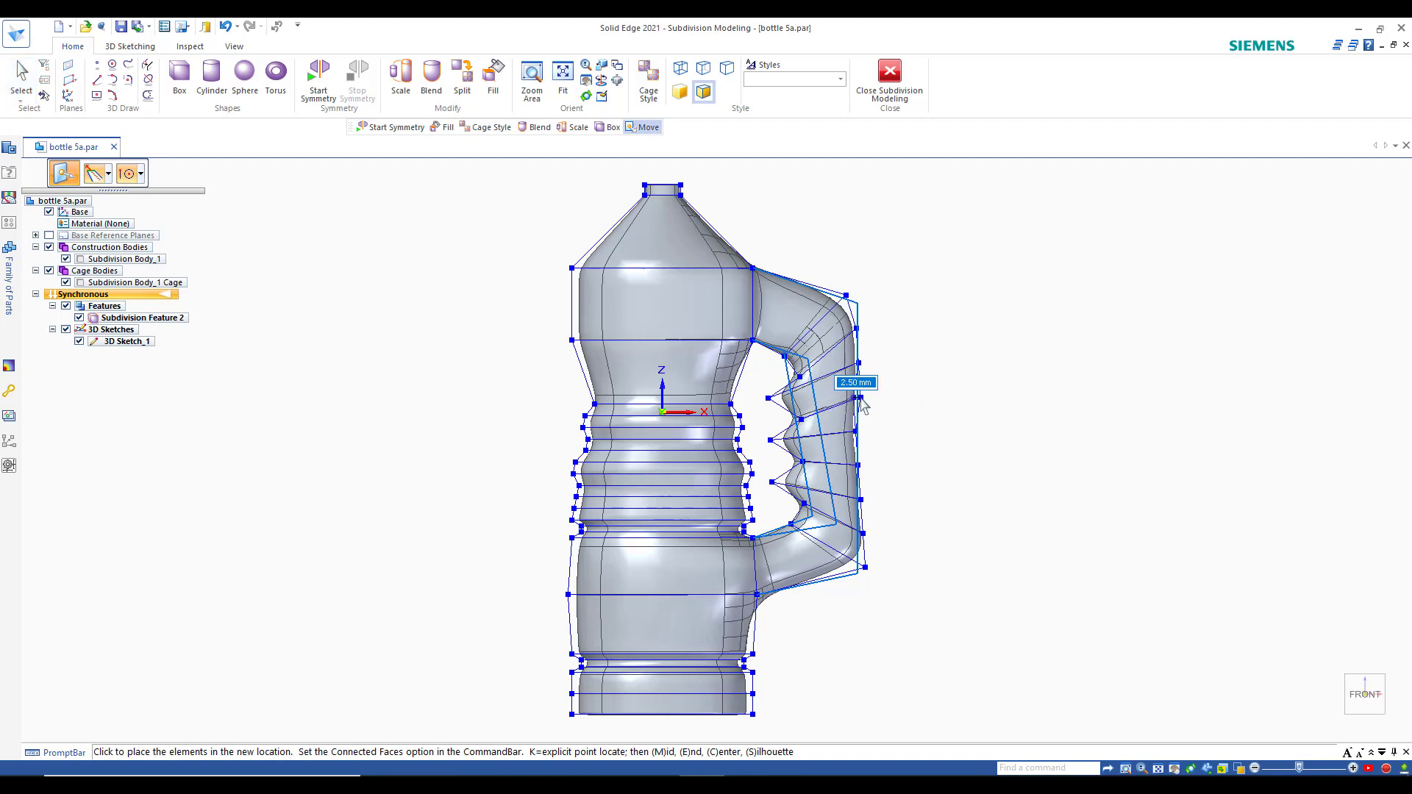
{"action": "left_click", "coordinate": [859, 439]}
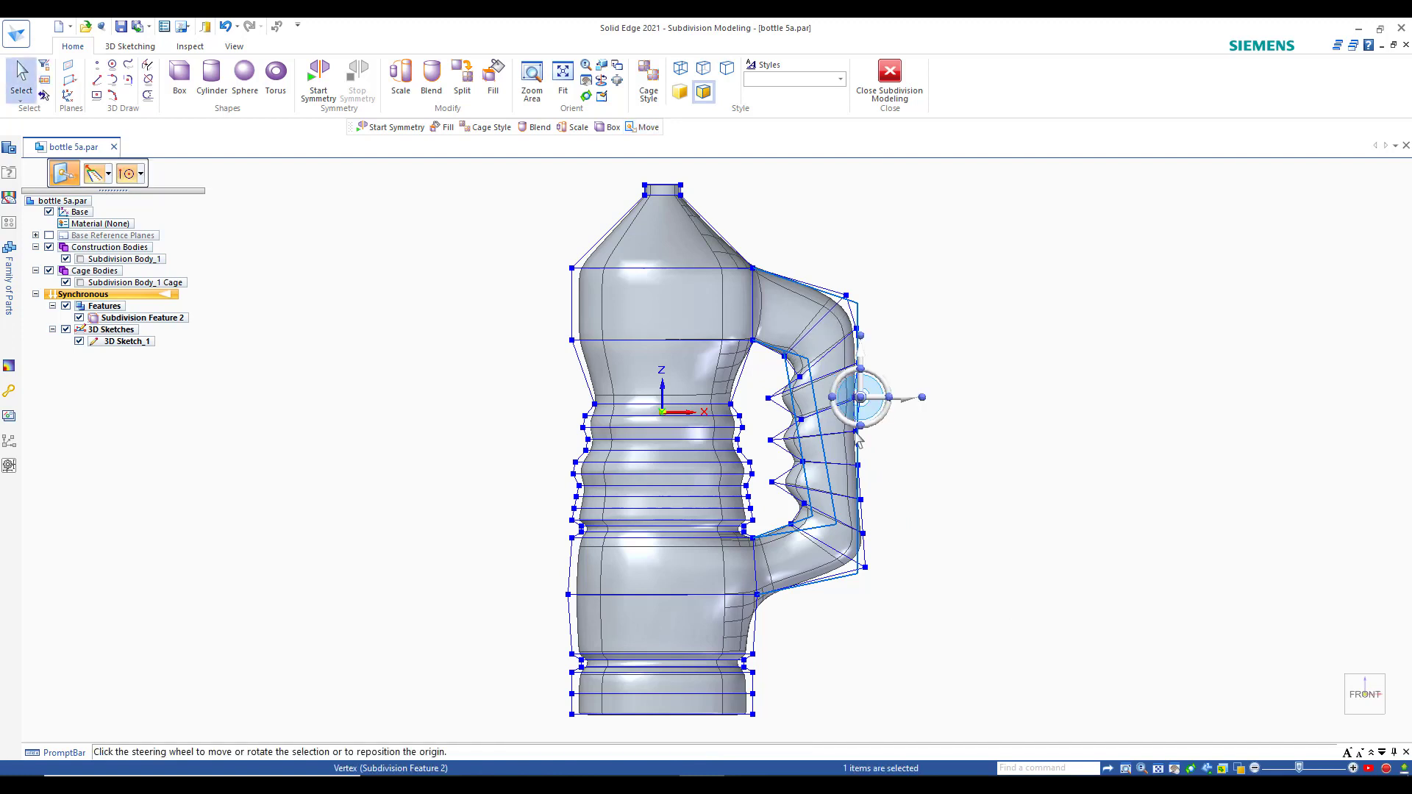
{"action": "left_click", "coordinate": [860, 428]}
{"action": "left_click", "coordinate": [897, 432]}
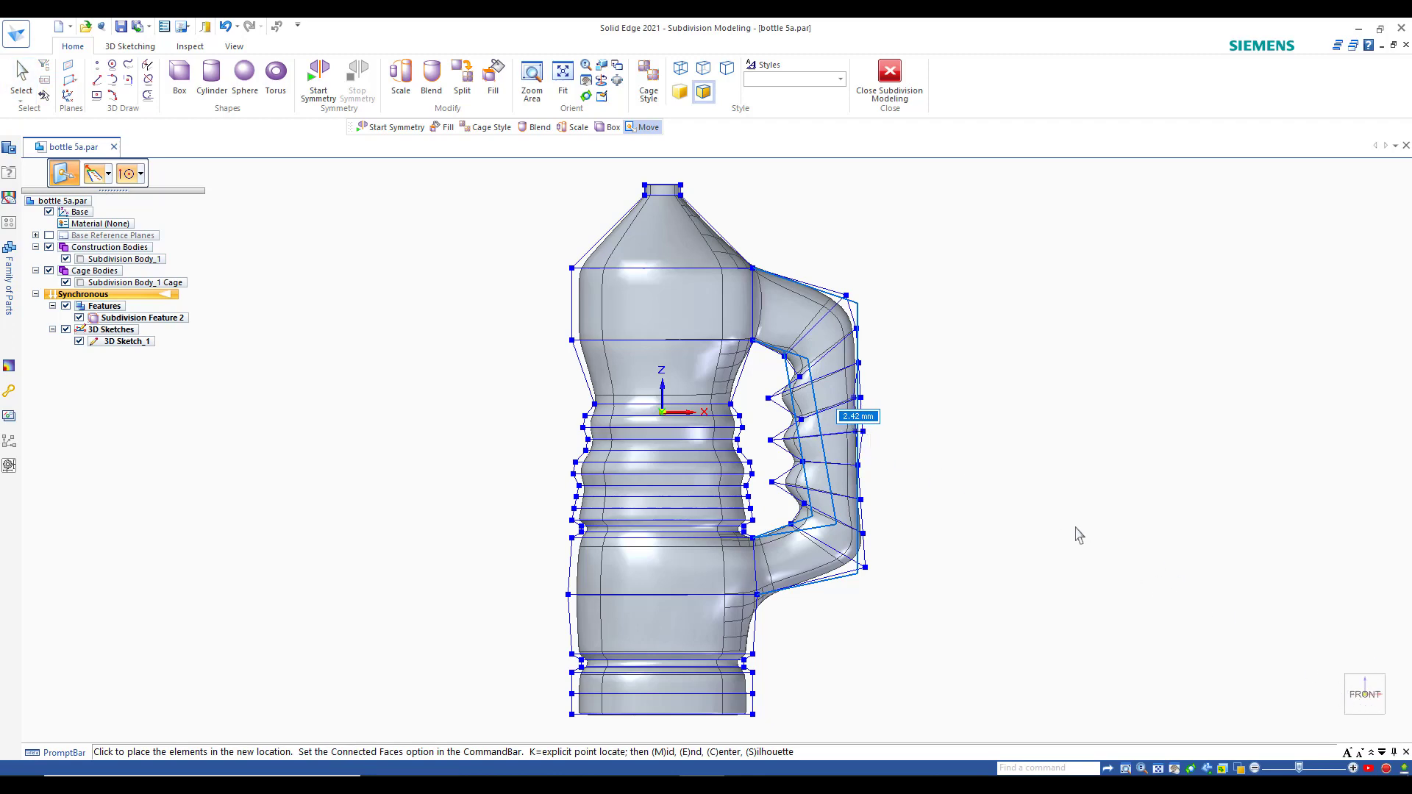
{"action": "left_click", "coordinate": [1051, 528]}
Lengthen the bottle's neck by moving its top cage face upward about 8 mm
{"action": "middle_click_drag", "start_coordinate": [939, 410], "coordinate": [977, 356]}
{"action": "scroll", "coordinate": [898, 469], "scroll_direction": "up", "scroll_amount": 4}
{"action": "scroll", "coordinate": [1137, 316], "scroll_direction": "down", "scroll_amount": 3}
{"action": "scroll", "coordinate": [1130, 657], "scroll_direction": "down", "scroll_amount": 2}
{"action": "scroll", "coordinate": [1059, 331], "scroll_direction": "up", "scroll_amount": 1}
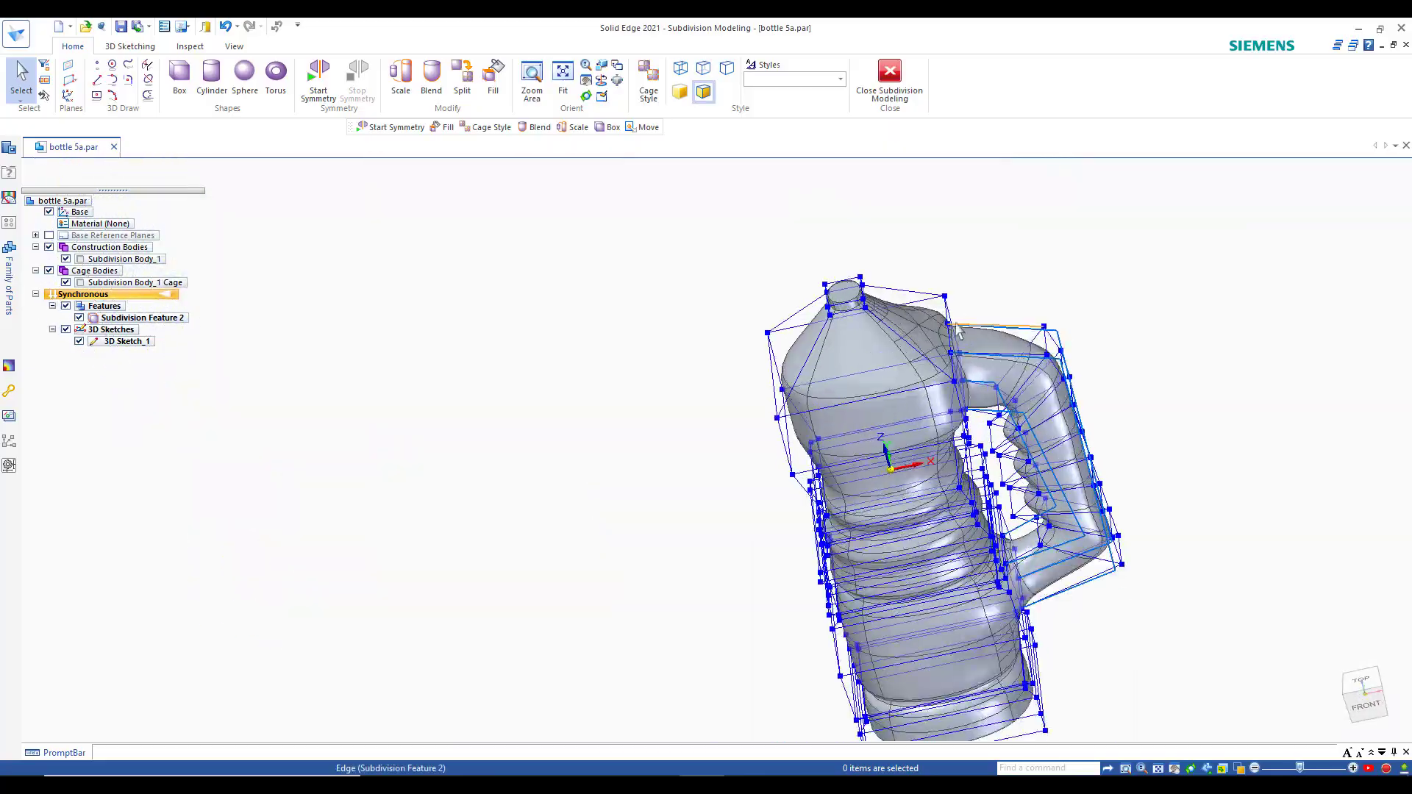
{"action": "scroll", "coordinate": [848, 295], "scroll_direction": "up", "scroll_amount": 3}
{"action": "middle_click_drag", "start_coordinate": [909, 291], "coordinate": [1176, 333]}
{"action": "scroll", "coordinate": [1039, 275], "scroll_direction": "up", "scroll_amount": 3}
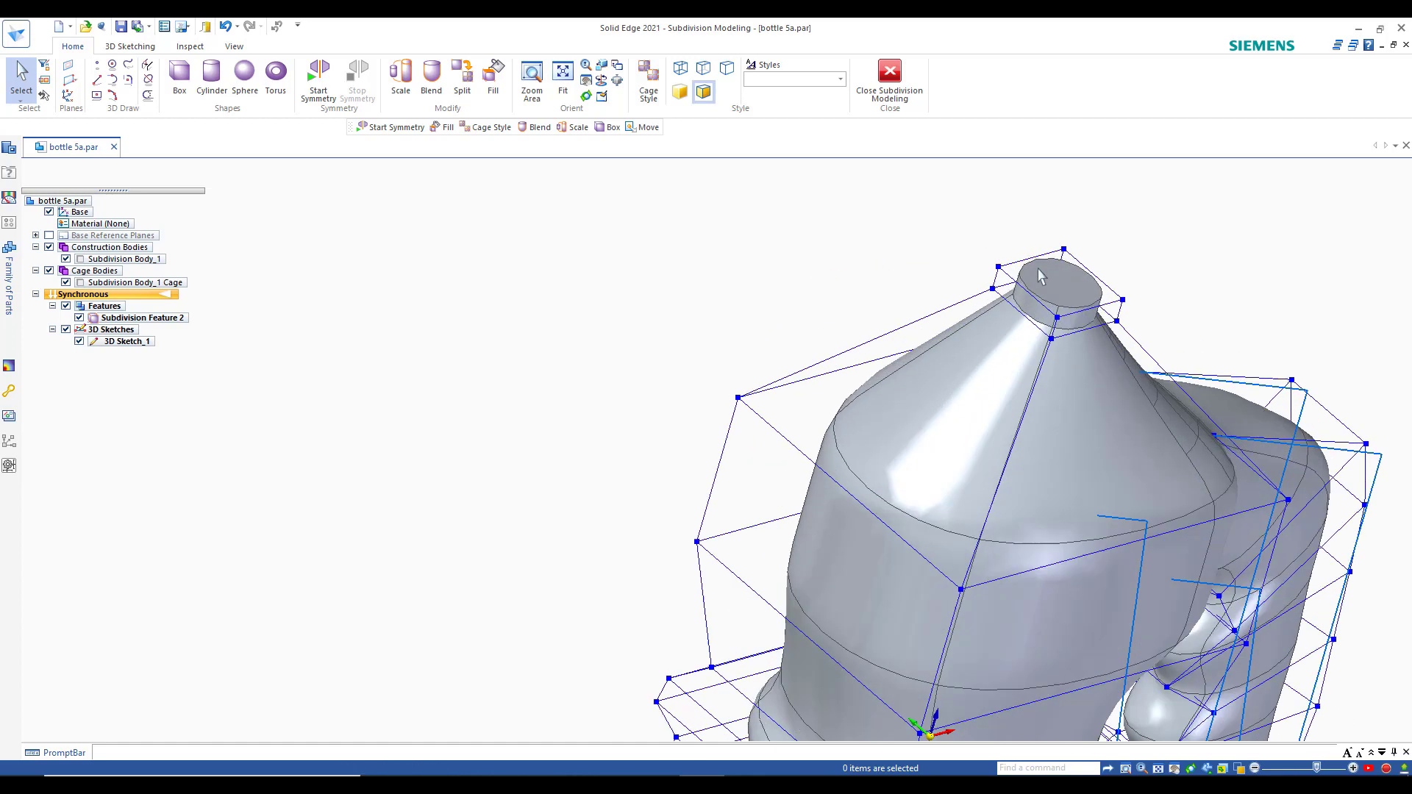
{"action": "scroll", "coordinate": [1040, 274], "scroll_direction": "up", "scroll_amount": 1}
{"action": "left_click", "coordinate": [1094, 283]}
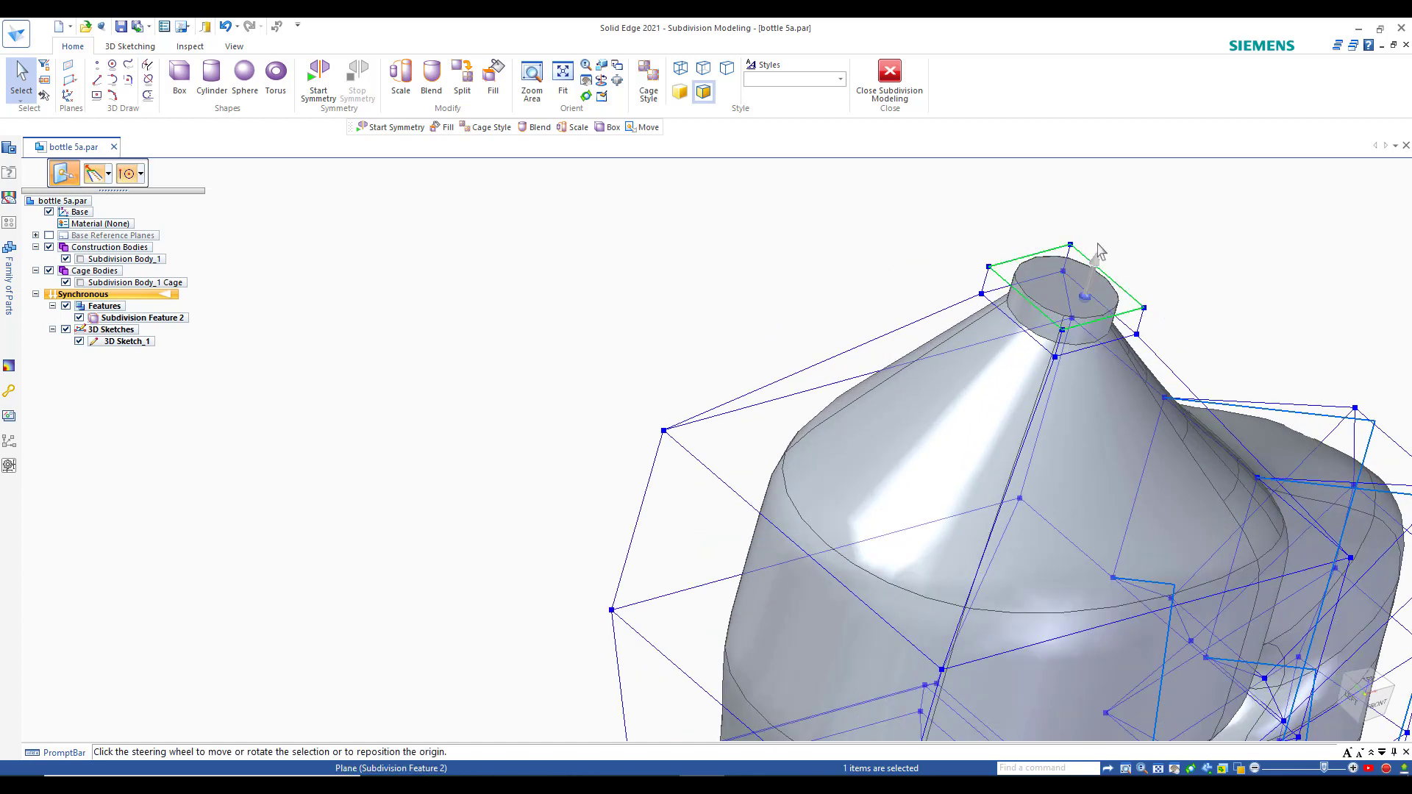
{"action": "left_click", "coordinate": [1111, 277]}
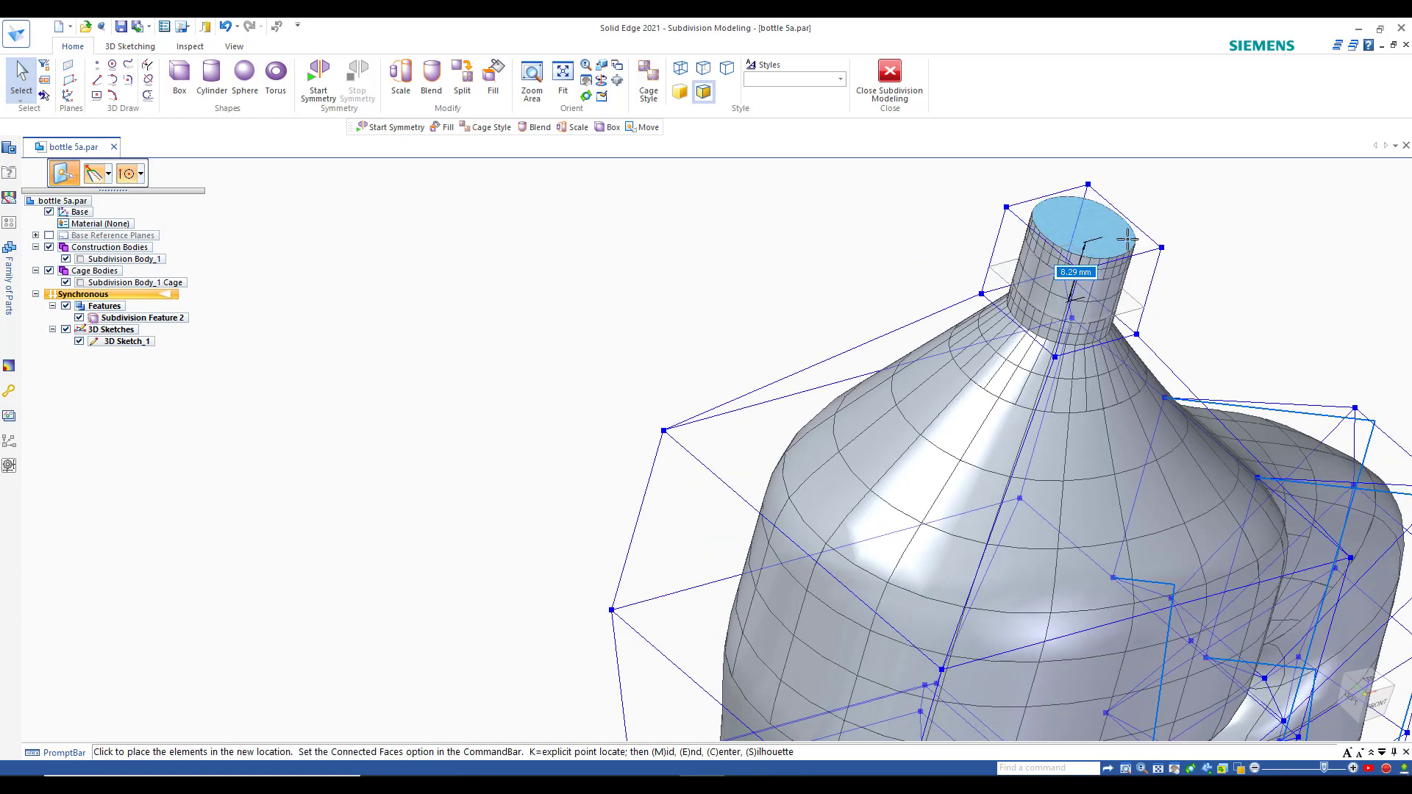
{"action": "left_click", "coordinate": [1158, 363]}
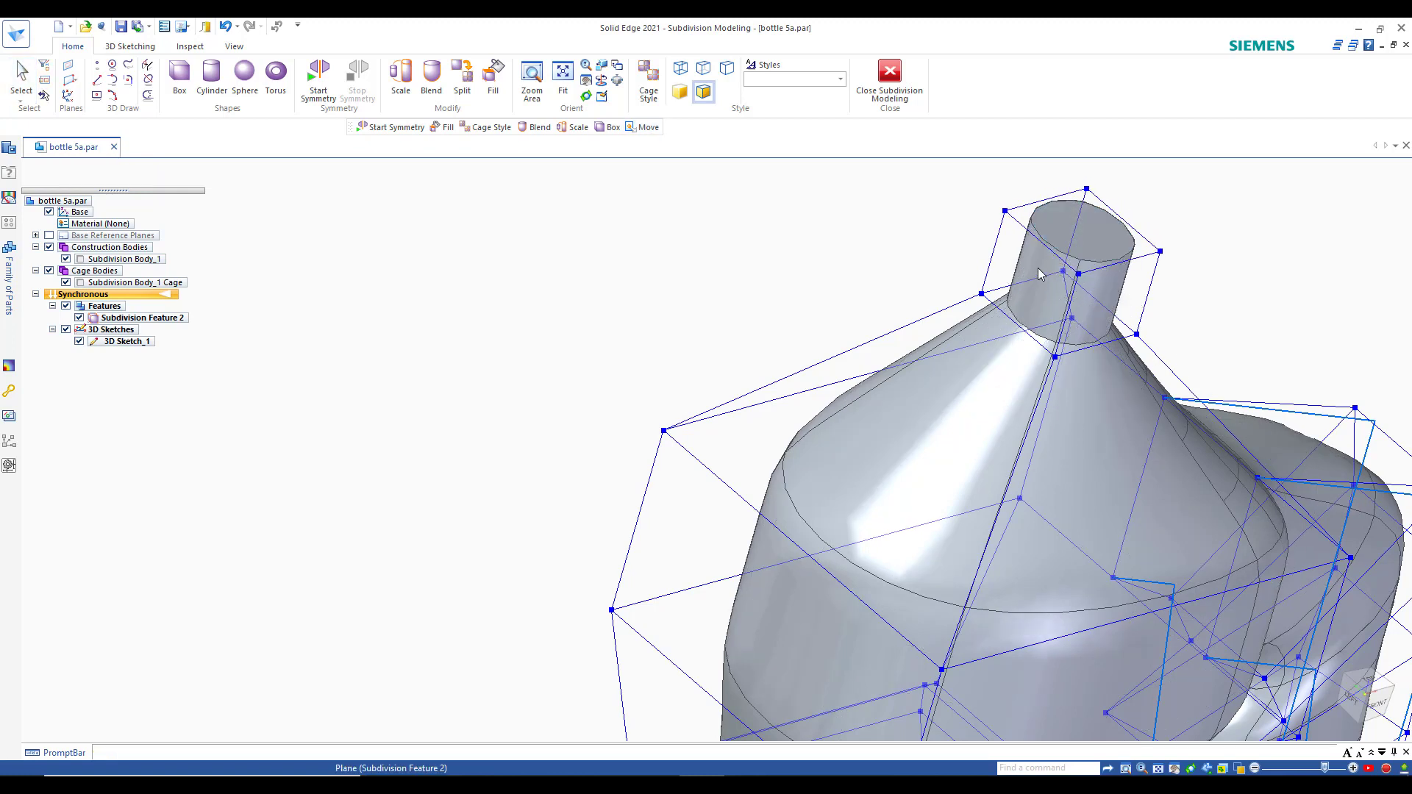
Try to move one corner vertex of the neck's top cage face upward
{"action": "left_click", "coordinate": [1006, 210]}
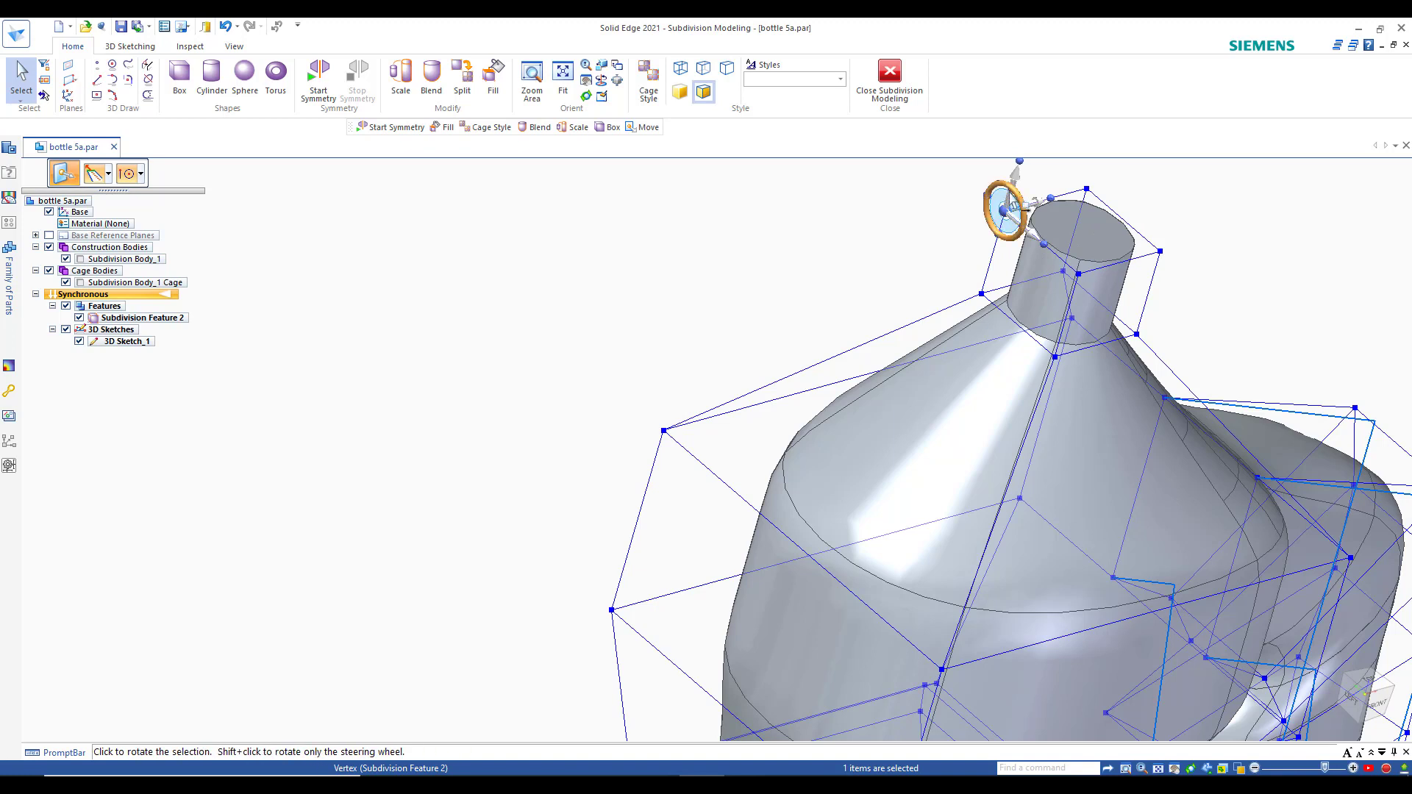
{"action": "left_click", "coordinate": [1015, 176]}
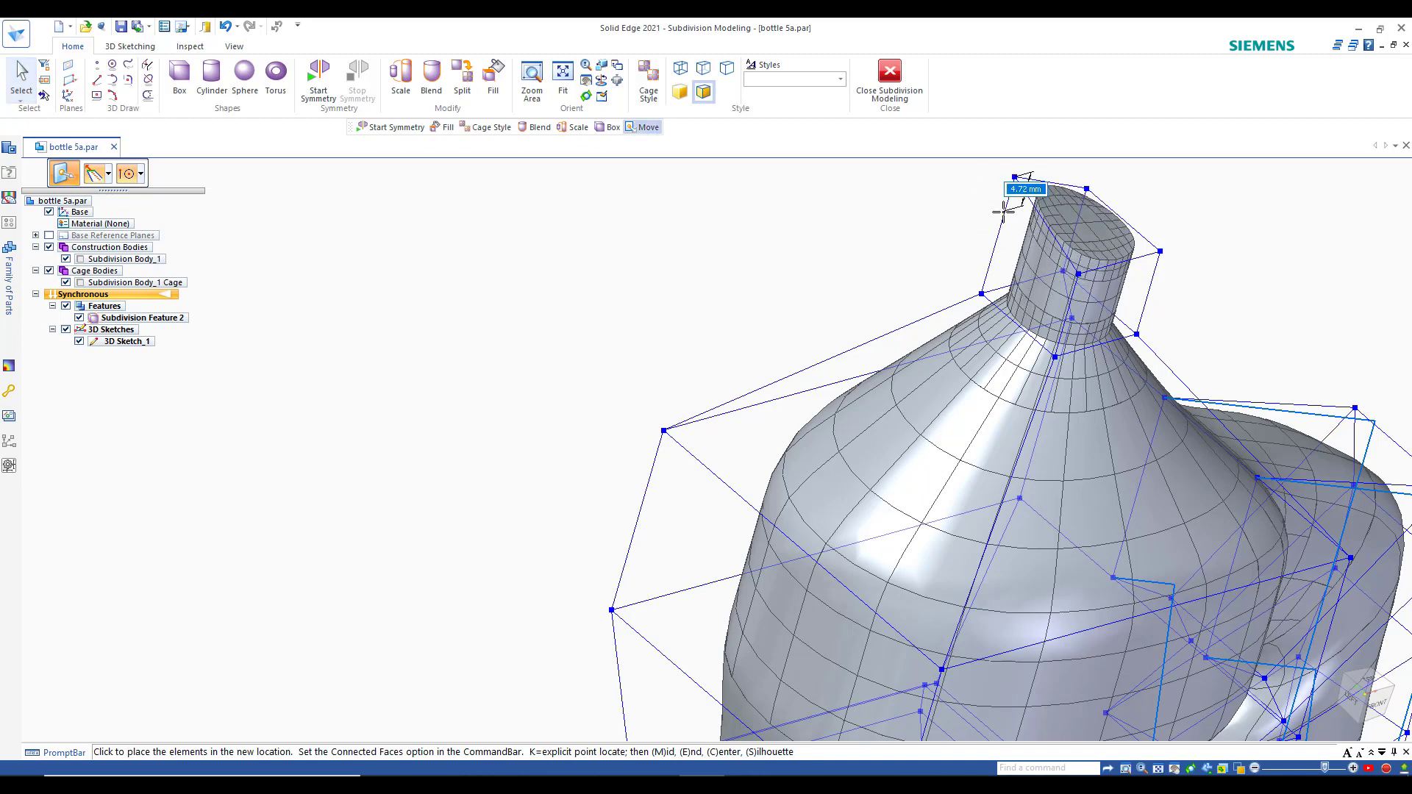
{"action": "left_click", "coordinate": [1001, 212]}
Move the three protruding finger-grip cage edges on the handle's inner side about 14 mm toward the 3D sketch's inner line
{"action": "scroll", "coordinate": [721, 257], "scroll_direction": "down", "scroll_amount": 4}
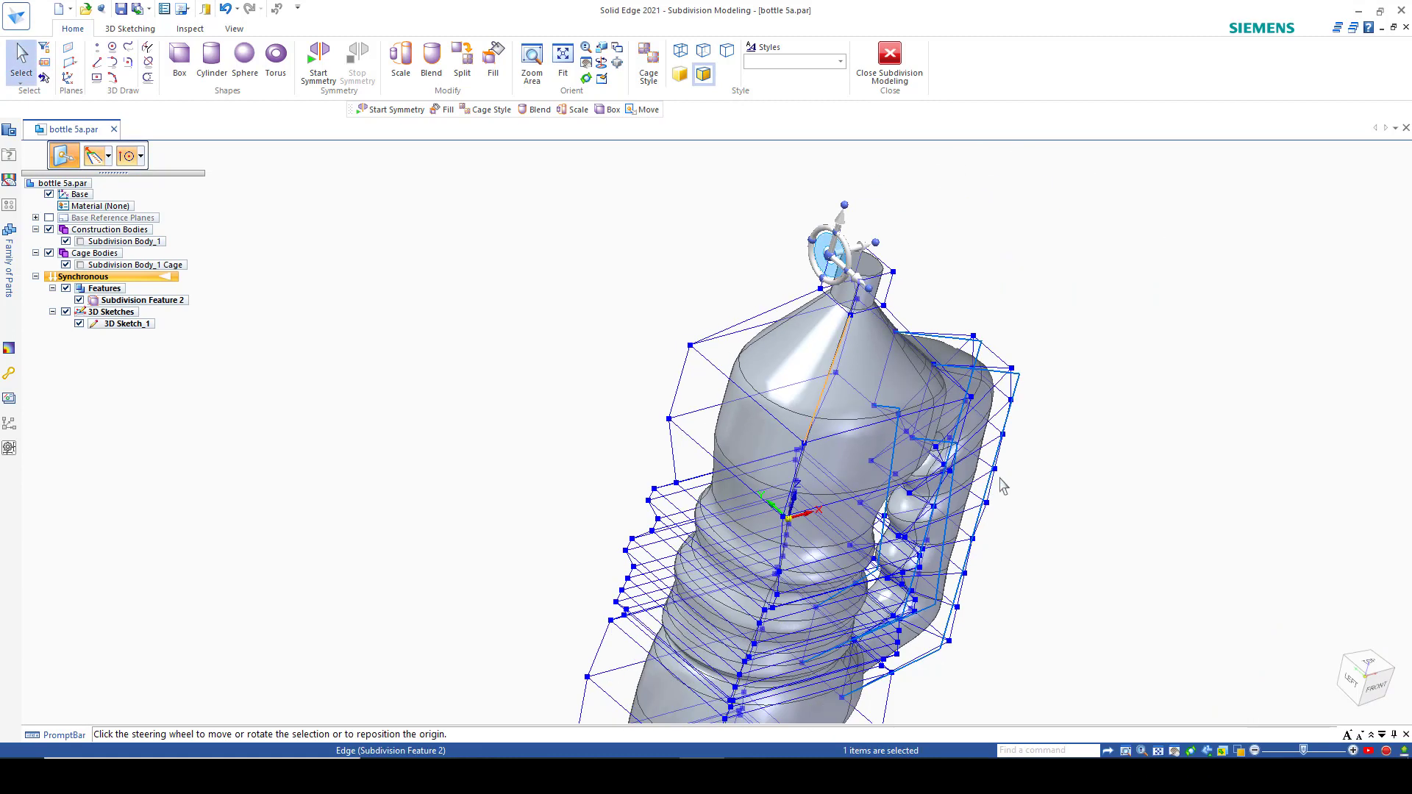
{"action": "middle_click_drag", "start_coordinate": [1002, 483], "coordinate": [906, 342]}
{"action": "scroll", "coordinate": [906, 342], "scroll_direction": "down", "scroll_amount": 2}
{"action": "scroll", "coordinate": [985, 574], "scroll_direction": "up", "scroll_amount": 4}
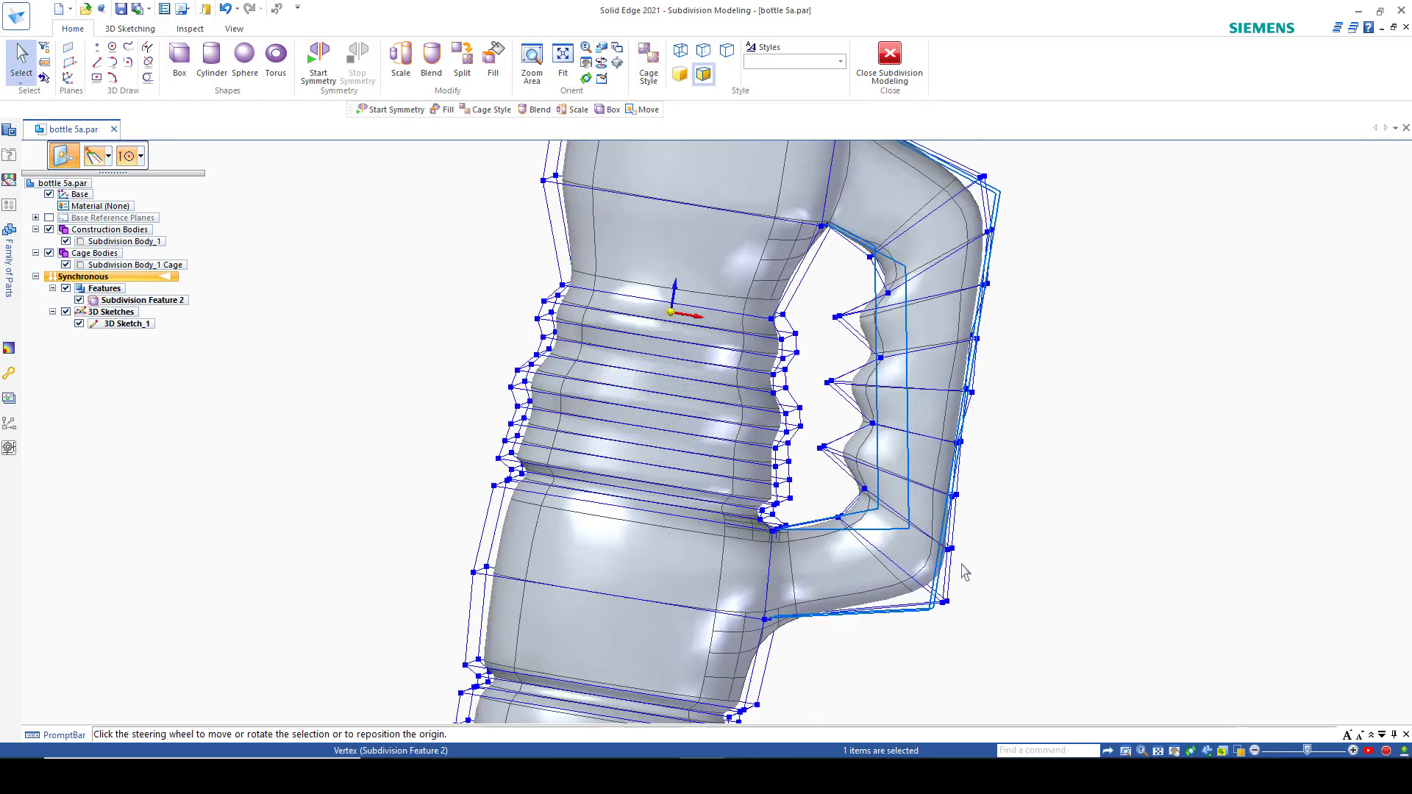
{"action": "mouse_move", "coordinate": [1014, 380]}
{"action": "middle_mouse_down"}
{"action": "mouse_move", "coordinate": [1083, 374]}
{"action": "mouse_move", "coordinate": [1025, 395]}
{"action": "middle_mouse_up"}
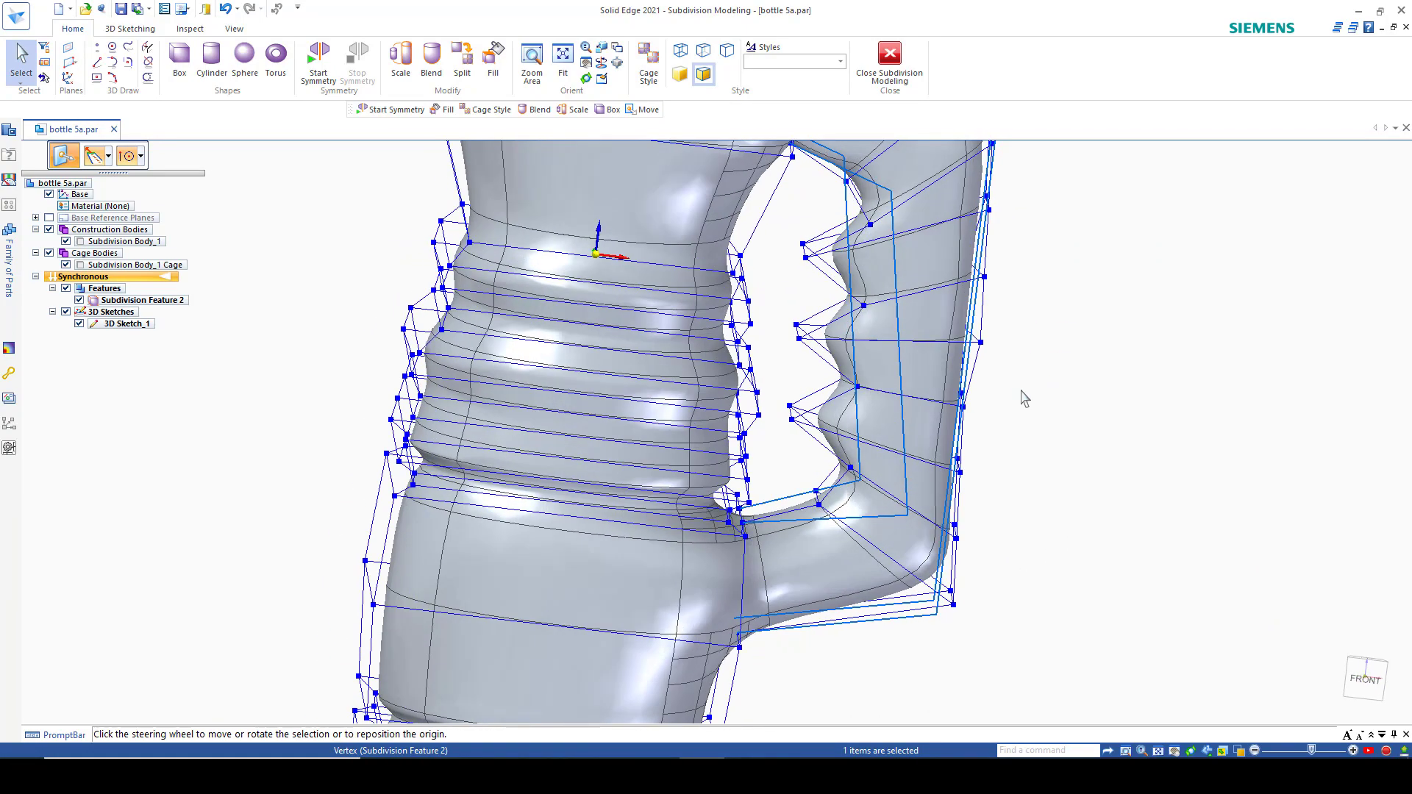
{"action": "left_click", "coordinate": [804, 250]}
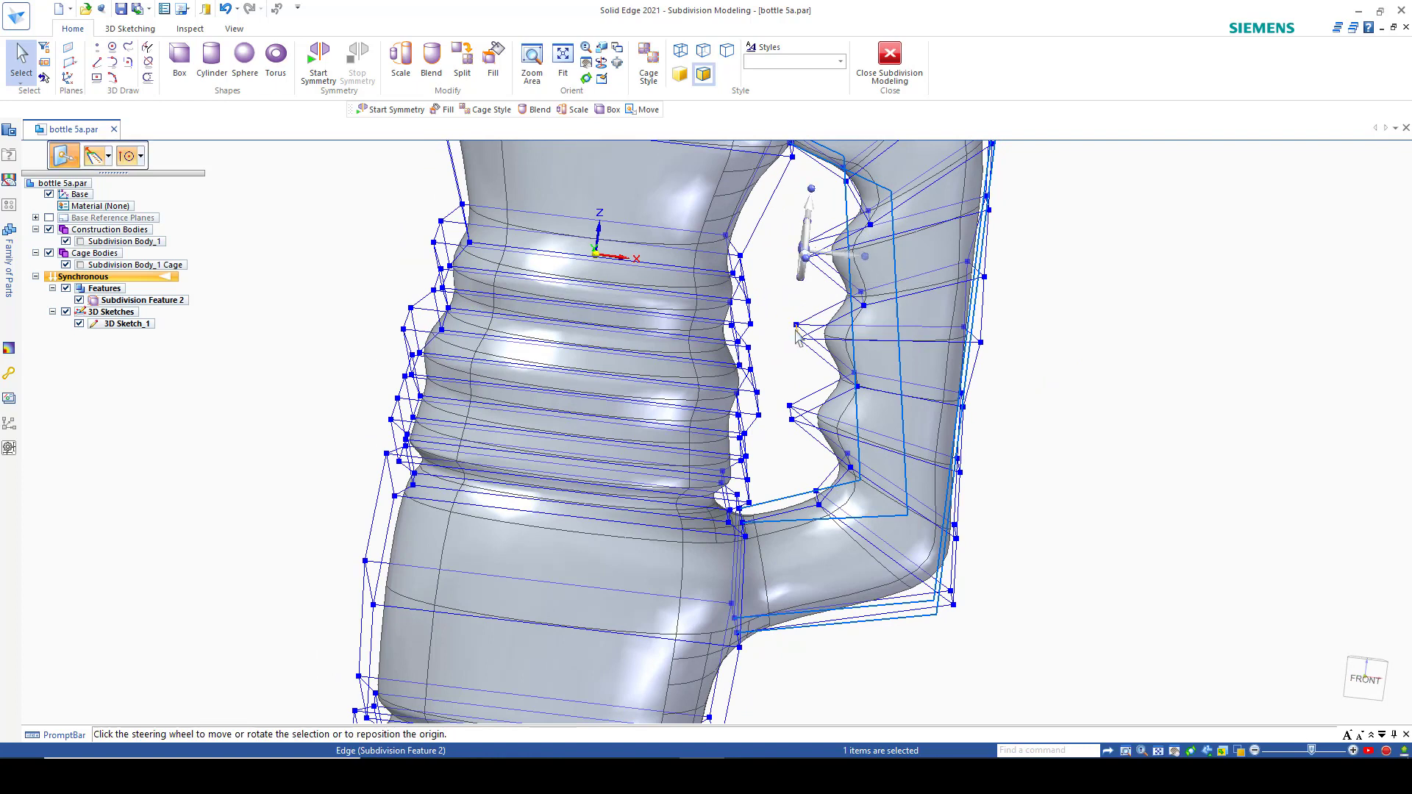
{"action": "left_click", "coordinate": [790, 414], "text": "ctrl"}
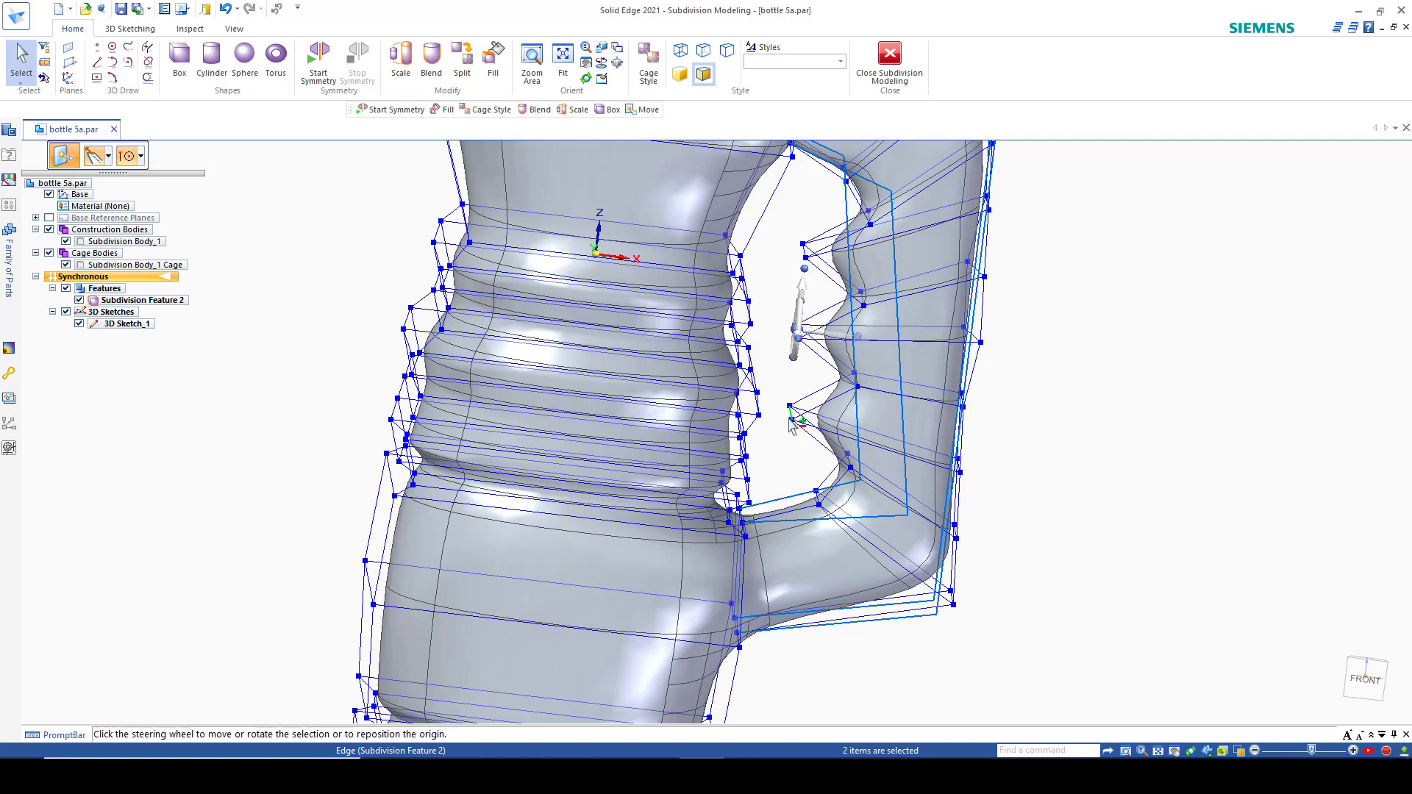
{"action": "left_click", "coordinate": [804, 250], "text": "ctrl"}
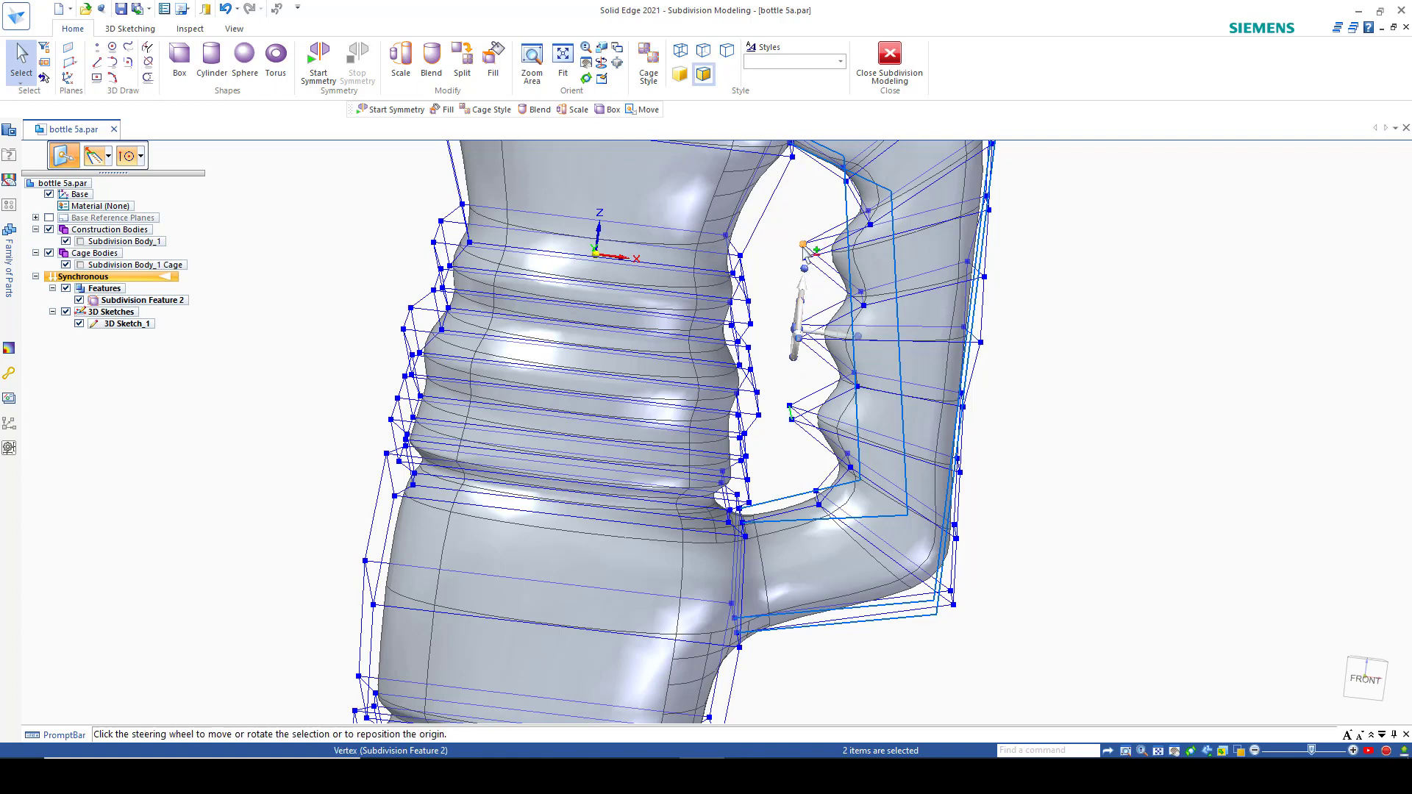
{"action": "left_click", "coordinate": [820, 335]}
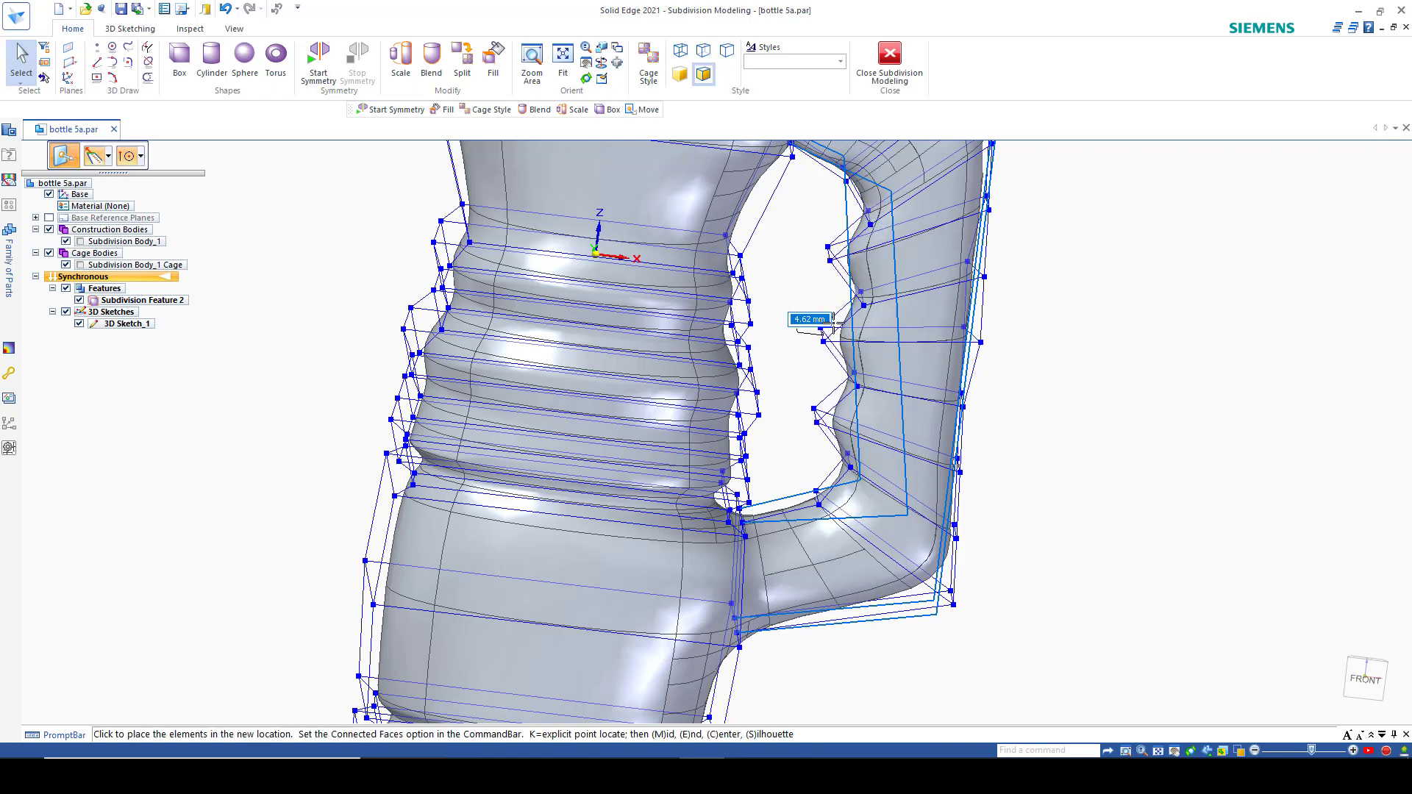
{"action": "left_click", "coordinate": [1370, 695]}
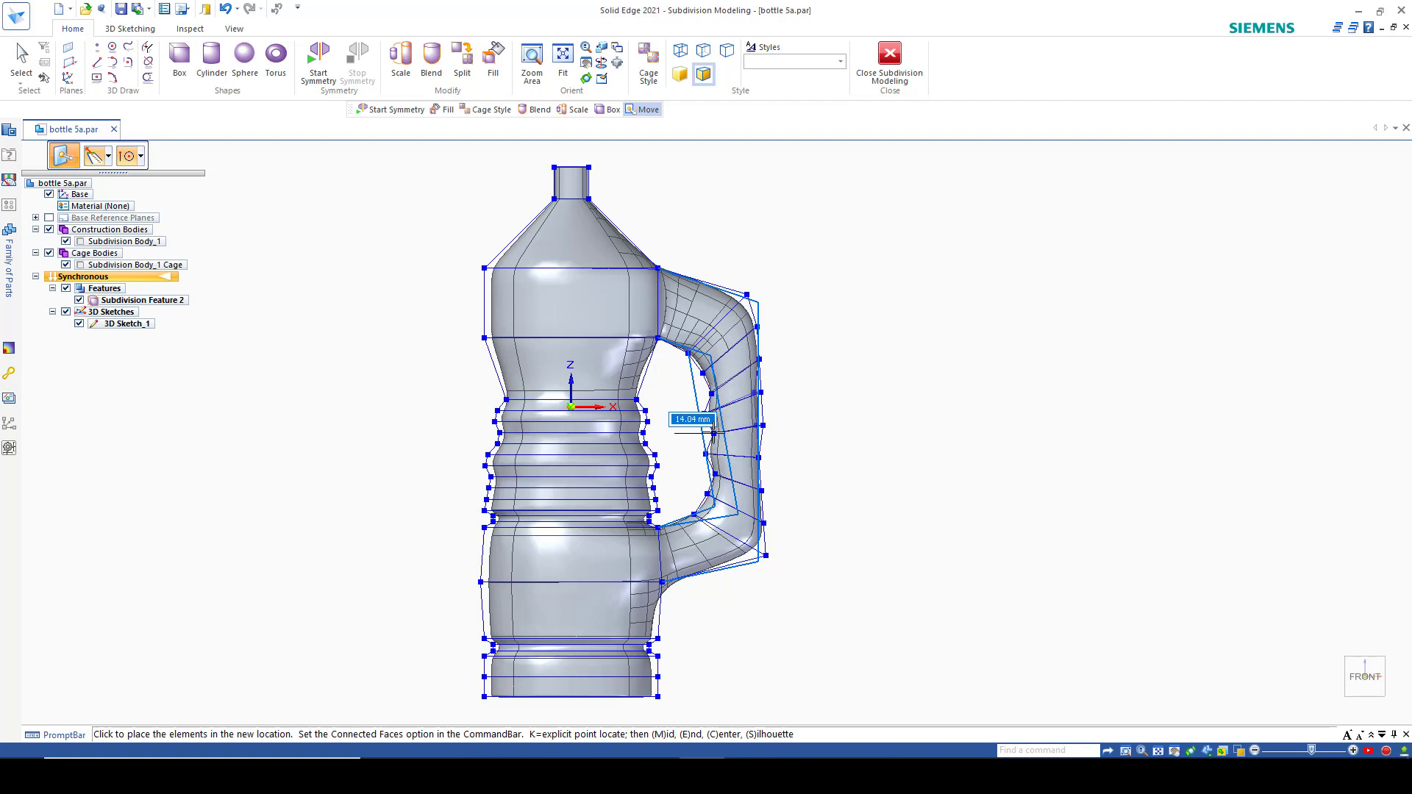
{"action": "left_click", "coordinate": [714, 435]}
{"action": "key", "text": "Escape"}
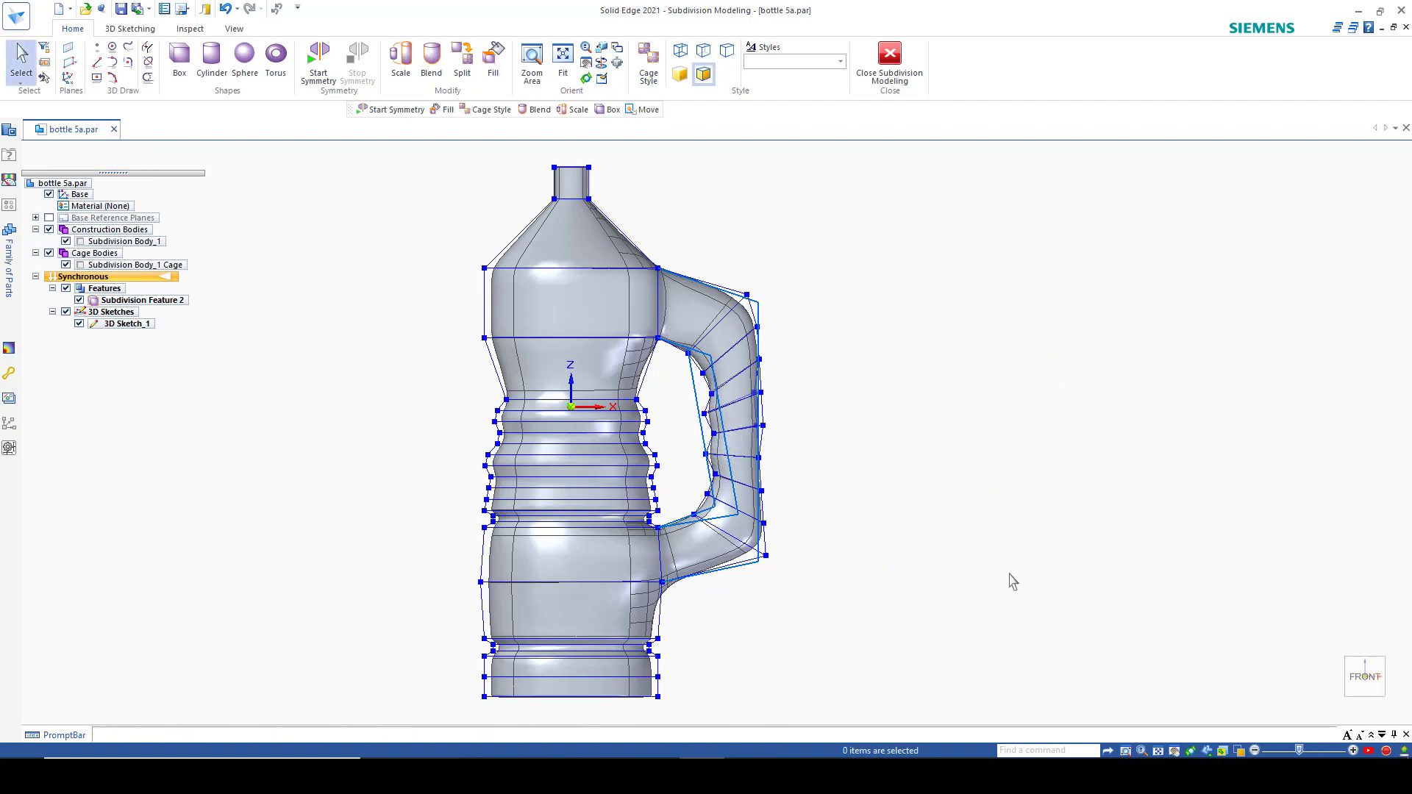
Hide the 3D sketches and close subdivision modeling to view the reshaped bottle
{"action": "left_click", "coordinate": [66, 312]}
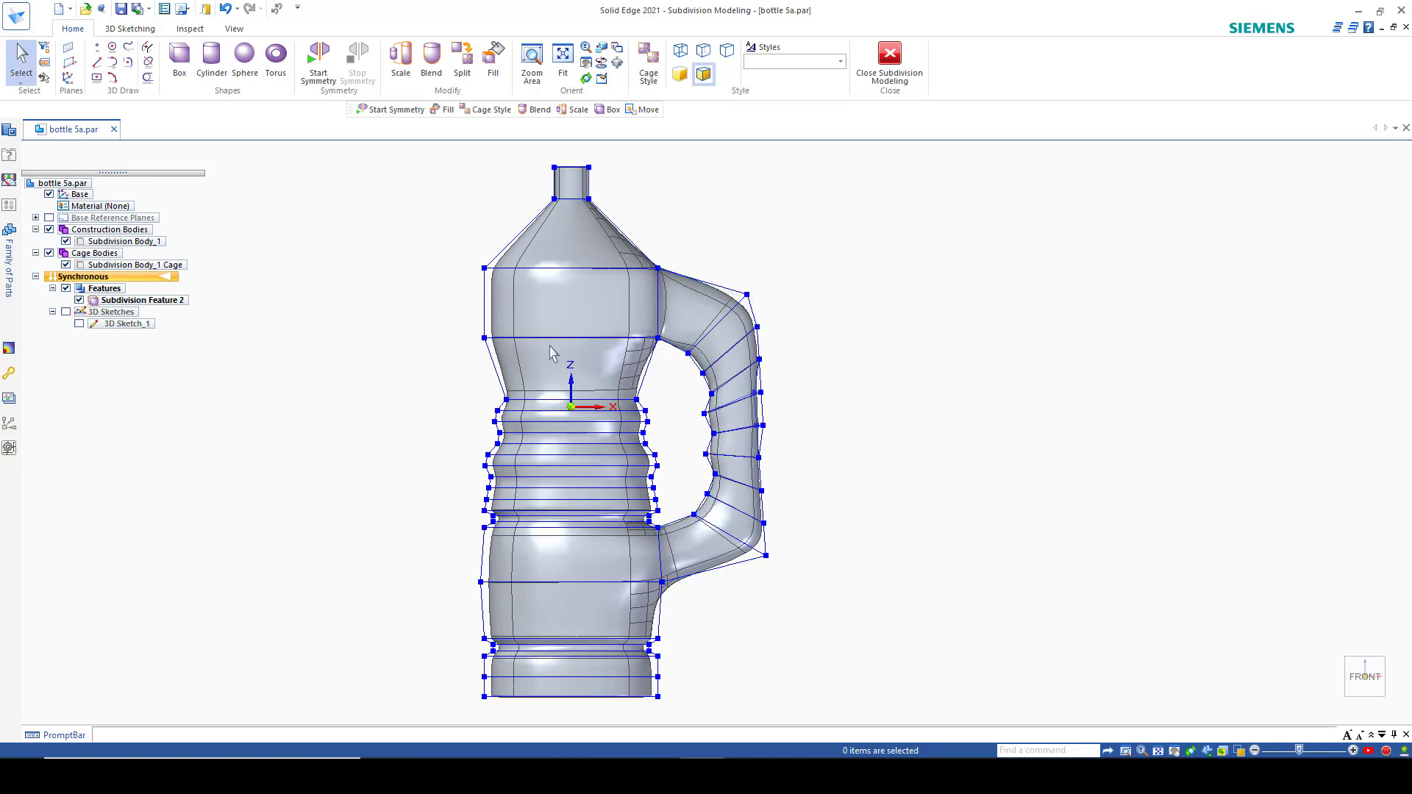
{"action": "middle_click_drag", "start_coordinate": [964, 419], "coordinate": [933, 479]}
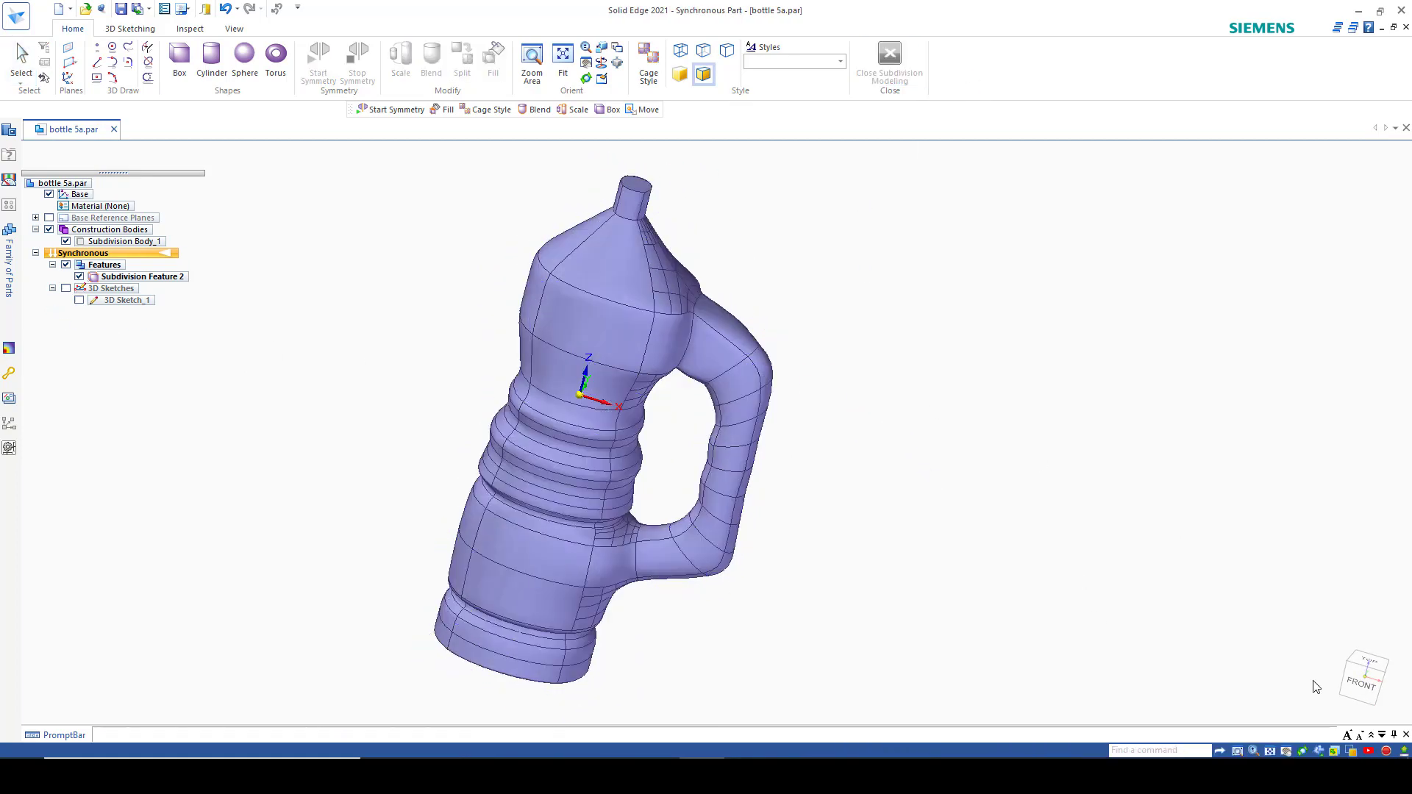
{"action": "left_click", "coordinate": [1342, 708]}
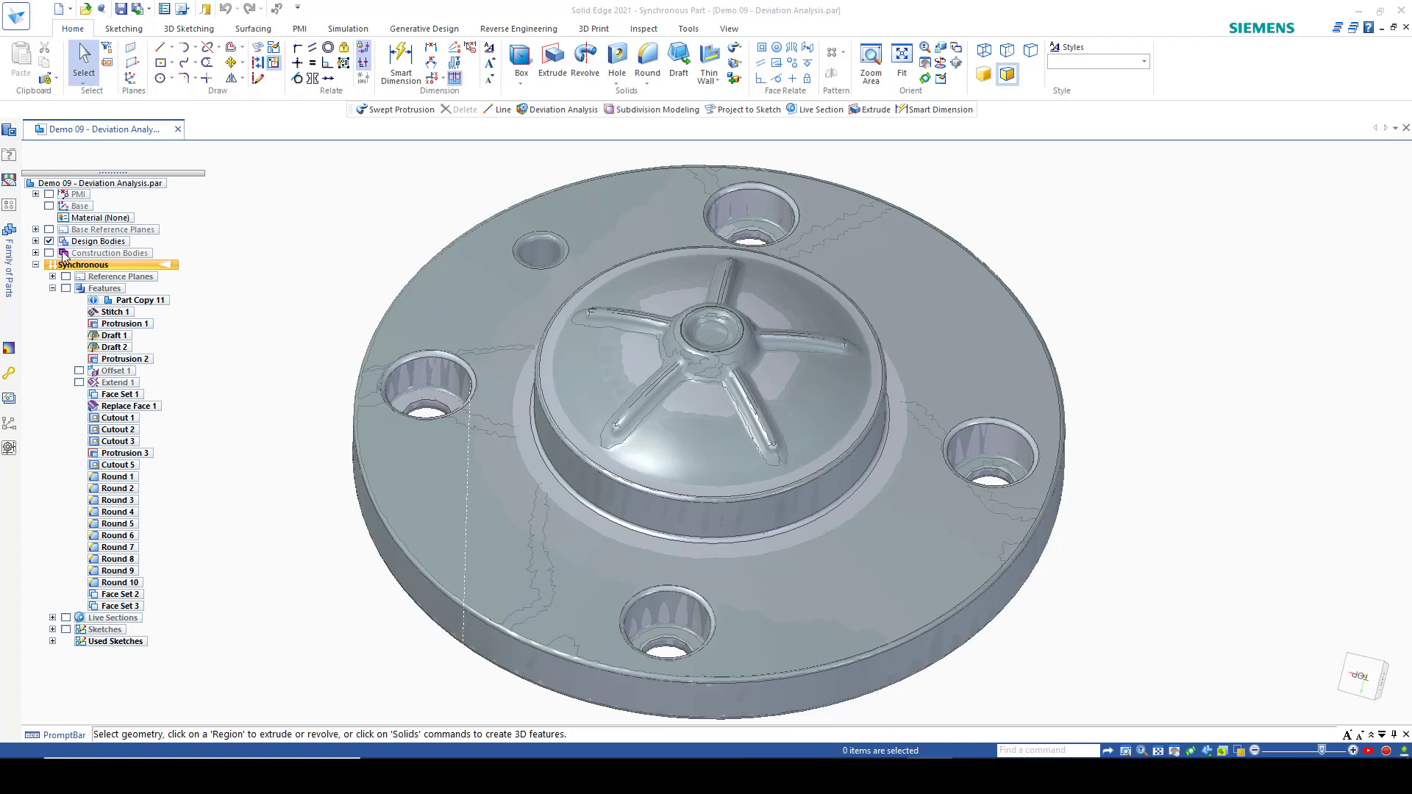
Expand the design bodies and construction bodies of the Demo 09 - Deviation Analysis part
{"action": "left_click", "coordinate": [36, 242]}
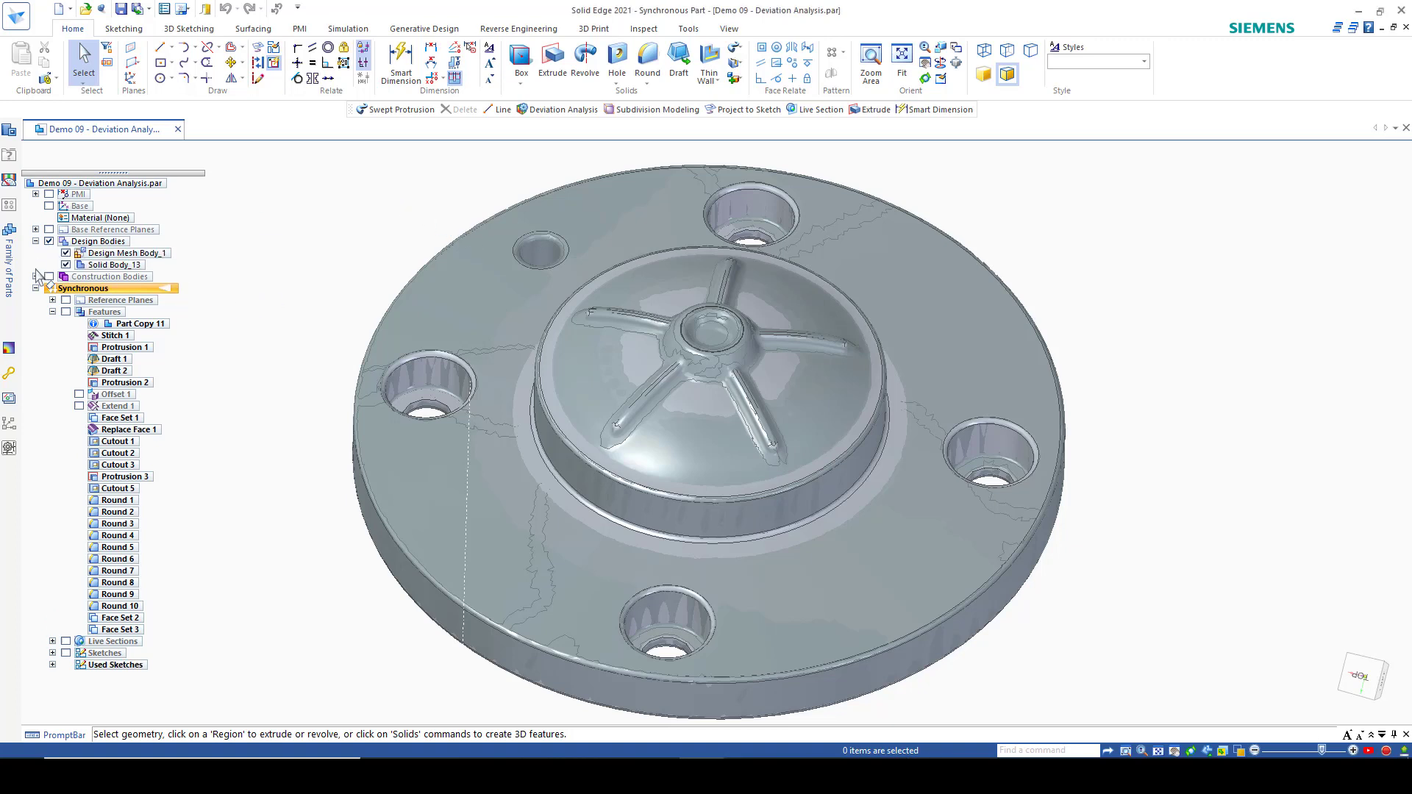
{"action": "left_click", "coordinate": [35, 277]}
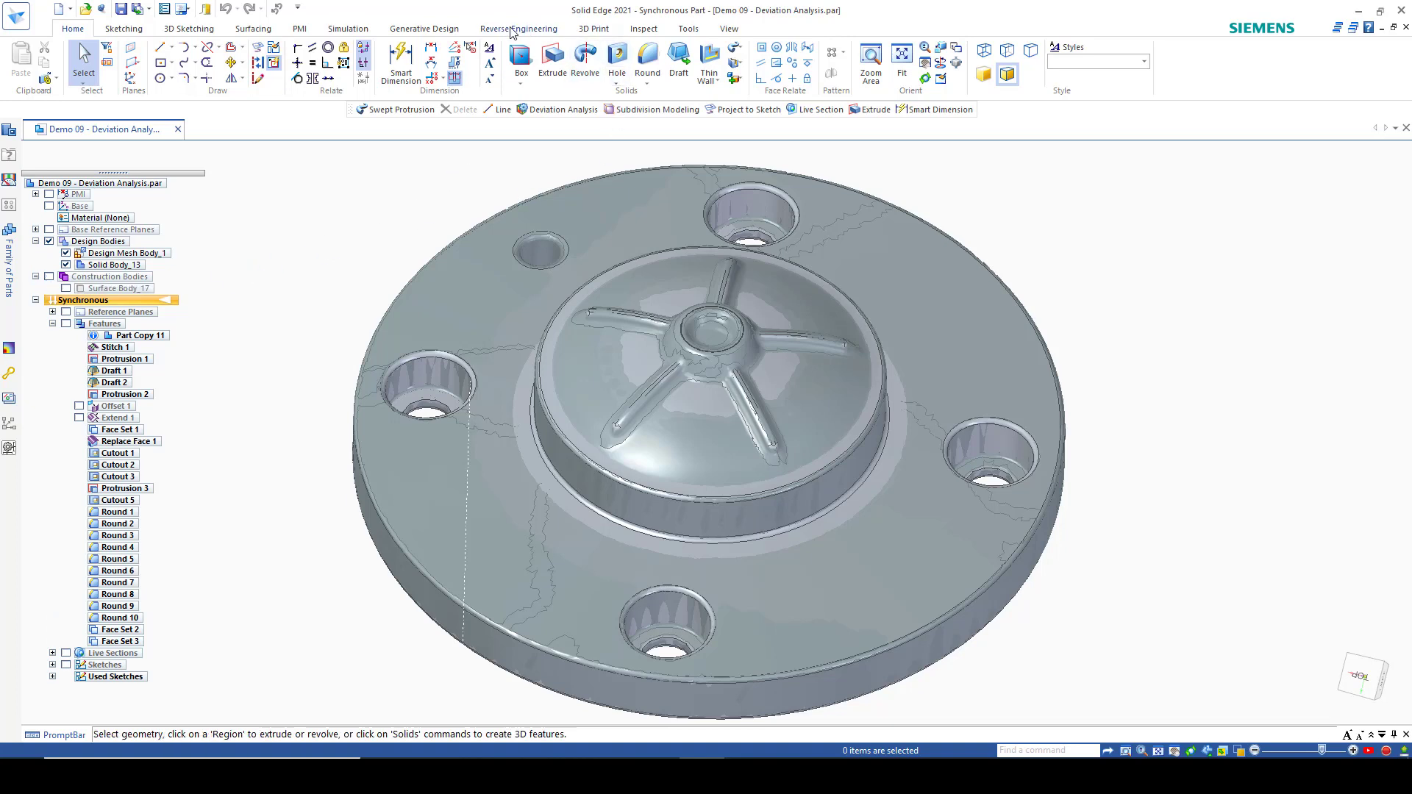
Start a Deviation Analysis with a maximum checking distance of 2.00 mm and 2 decimal places
{"action": "left_click", "coordinate": [514, 29]}
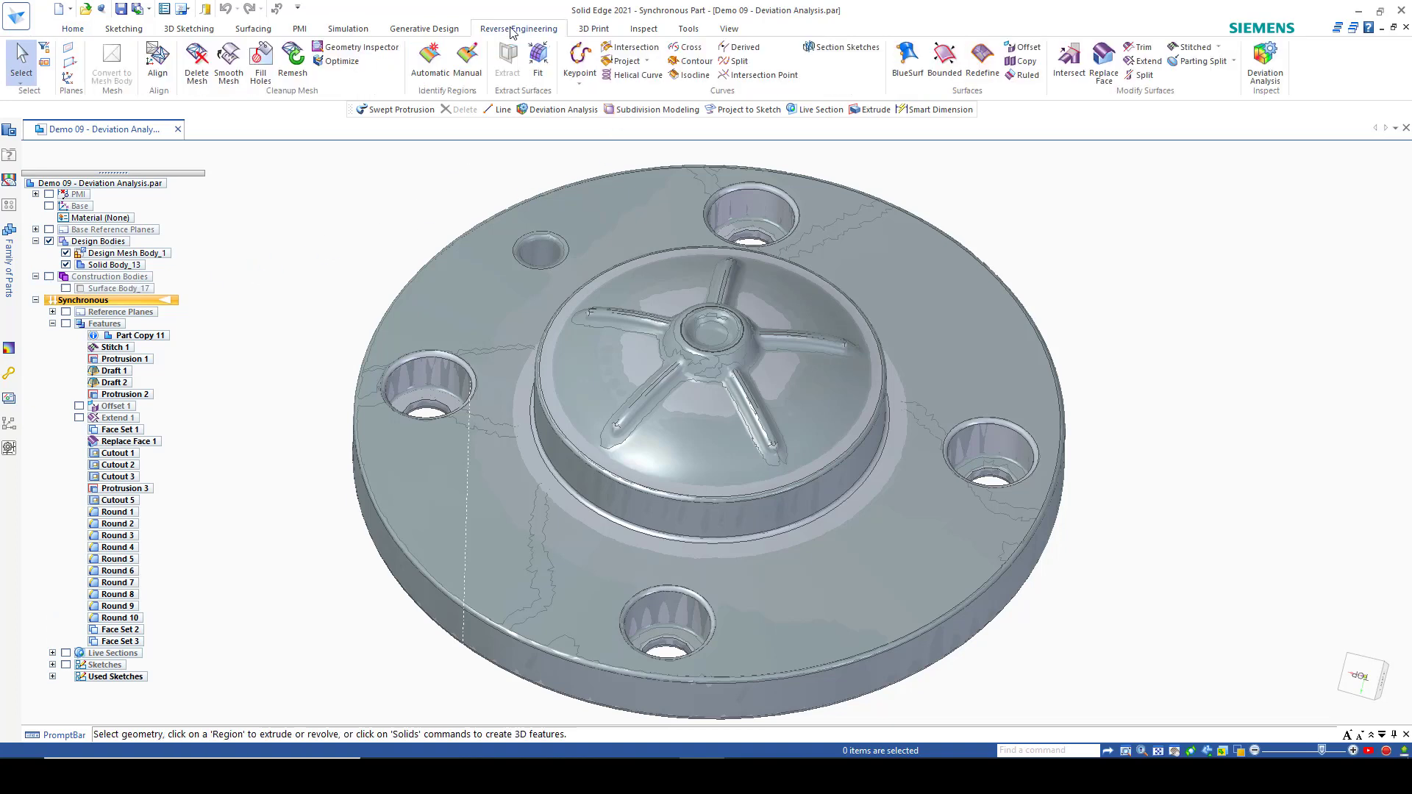
{"action": "left_click", "coordinate": [1265, 73]}
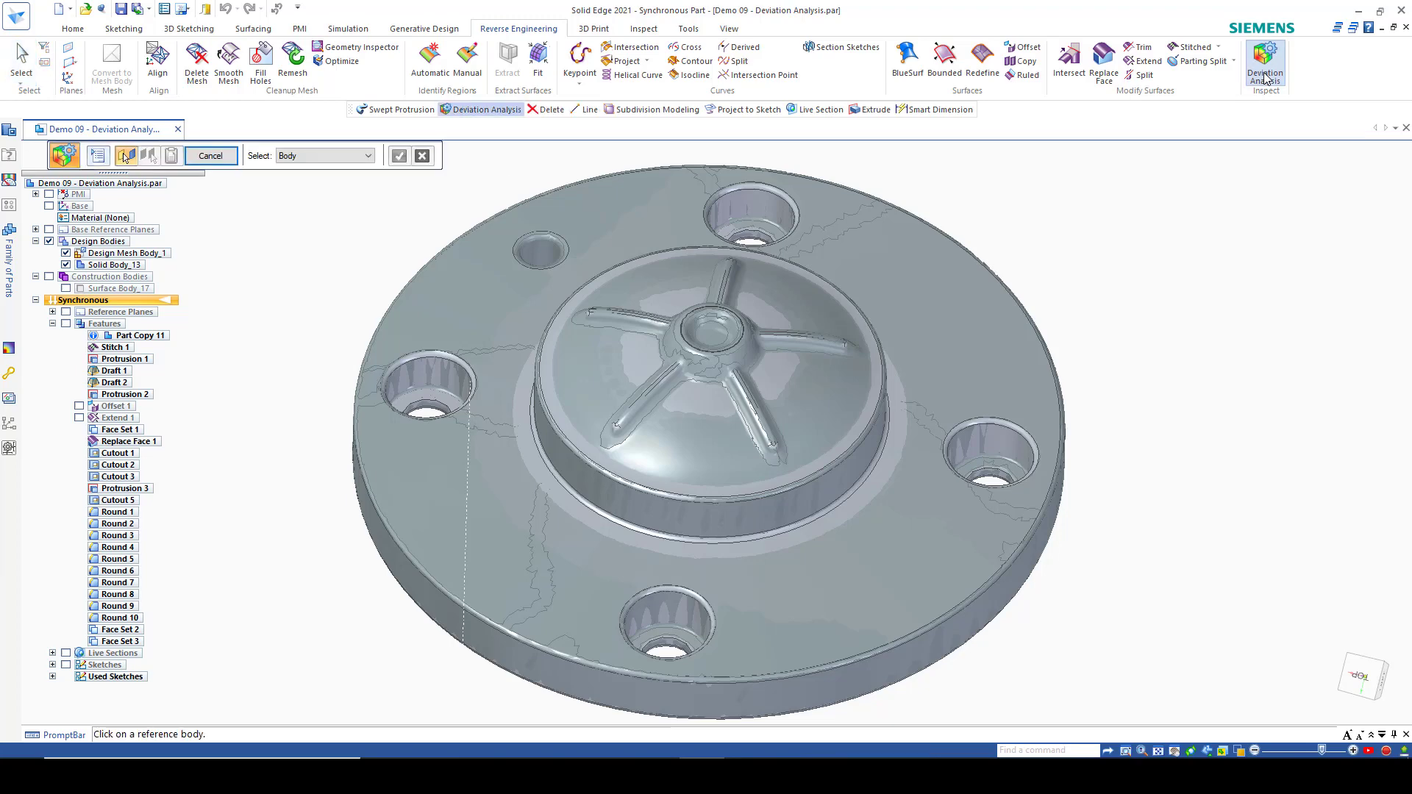
{"action": "left_click", "coordinate": [125, 156]}
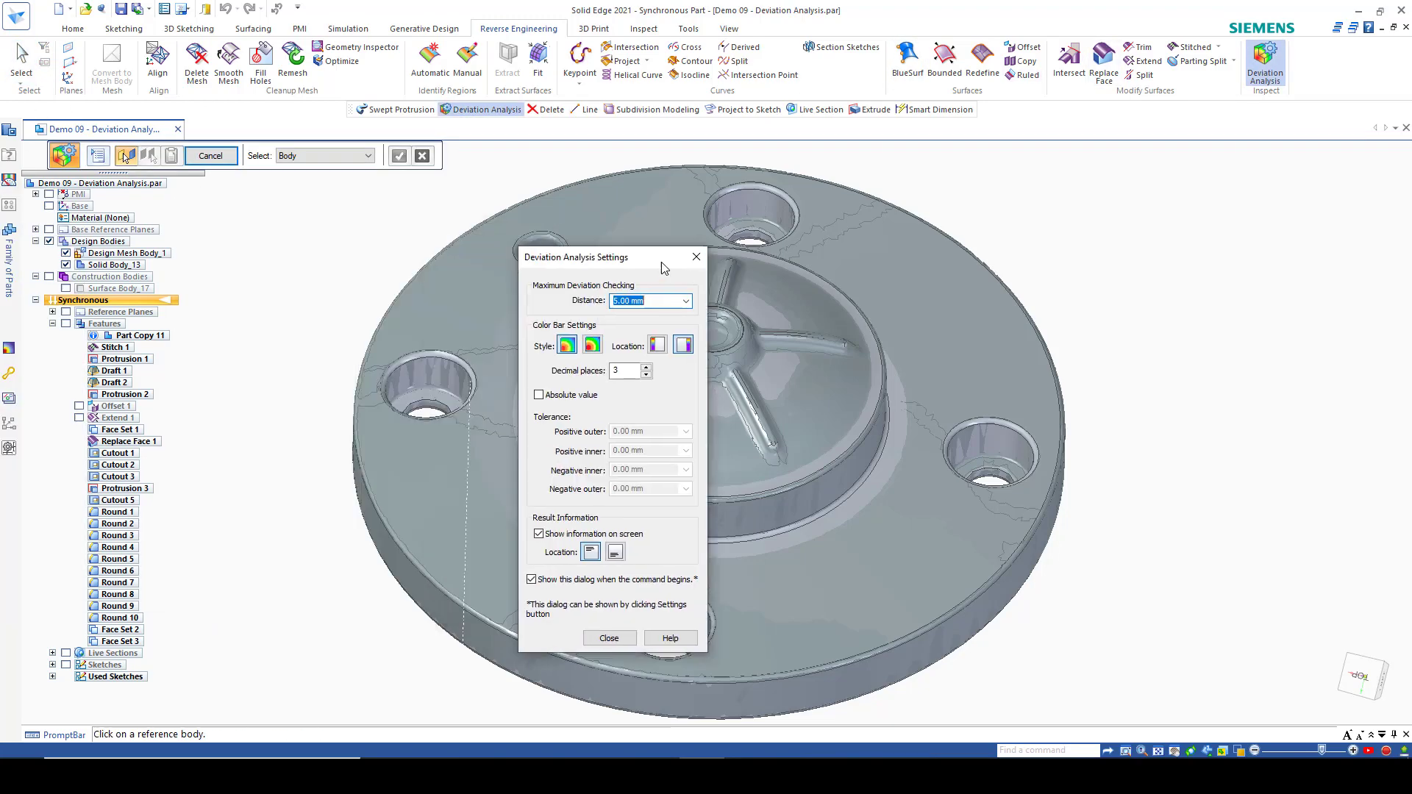
{"action": "left_click_drag", "start_coordinate": [556, 252], "coordinate": [1186, 185]}
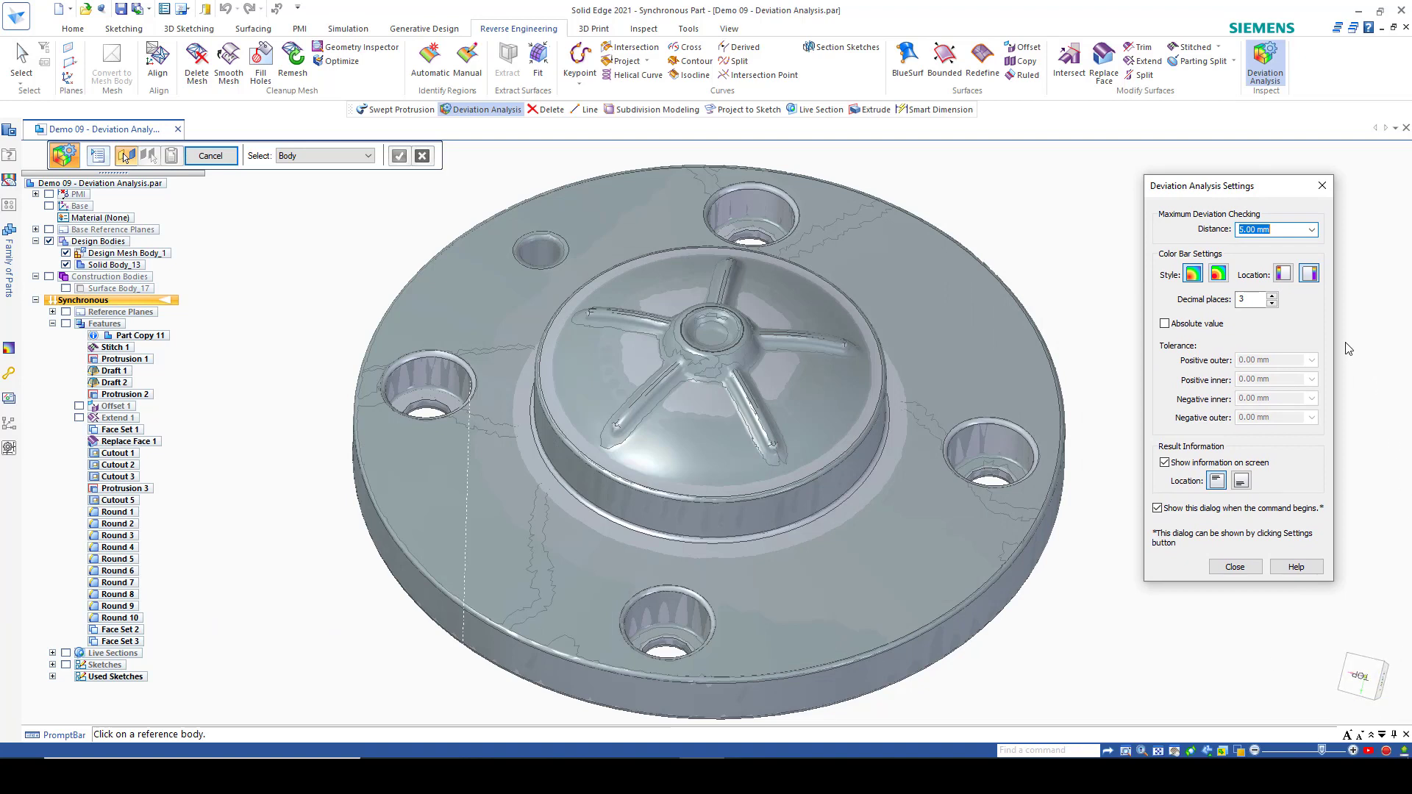
{"action": "left_click", "coordinate": [1273, 303]}
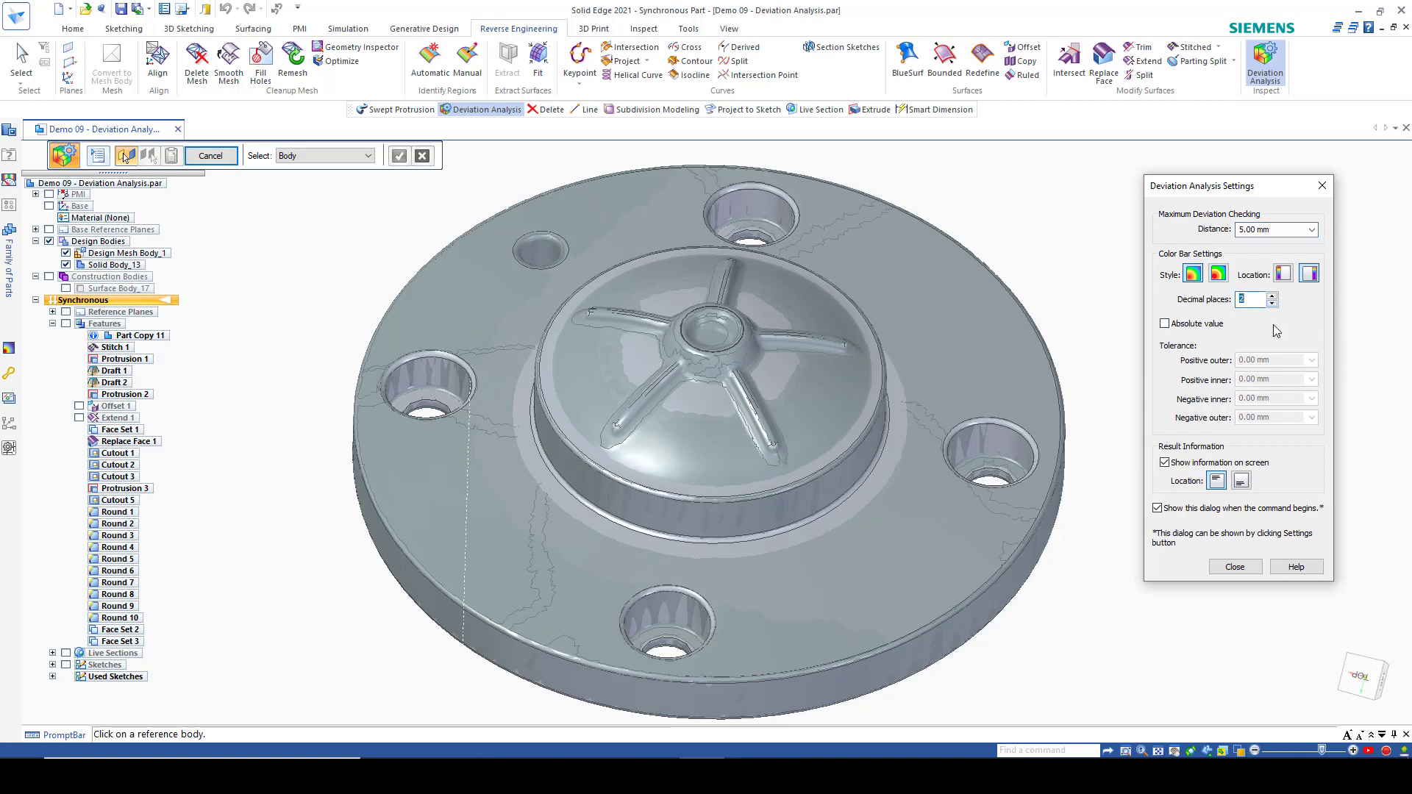
{"action": "left_click", "coordinate": [1247, 230]}
{"action": "type", "text": "2.00 "}
{"action": "type", "text": "mm"}
{"action": "key", "text": "Tab"}
{"action": "left_click", "coordinate": [1241, 567]}
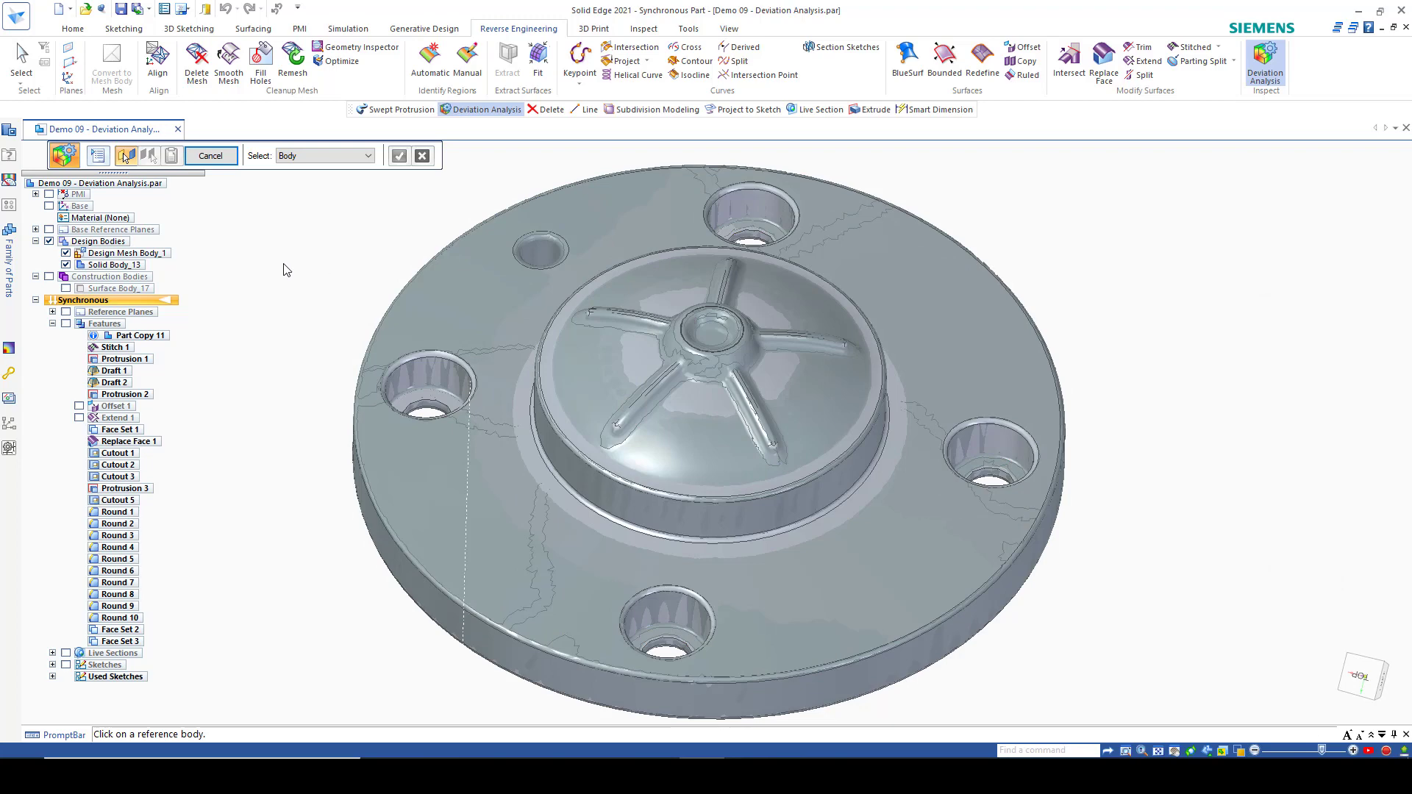
Compute the deviation with Solid Body_13 as the reference body and Design Mesh Body_1 as the test body
{"action": "left_click", "coordinate": [136, 264]}
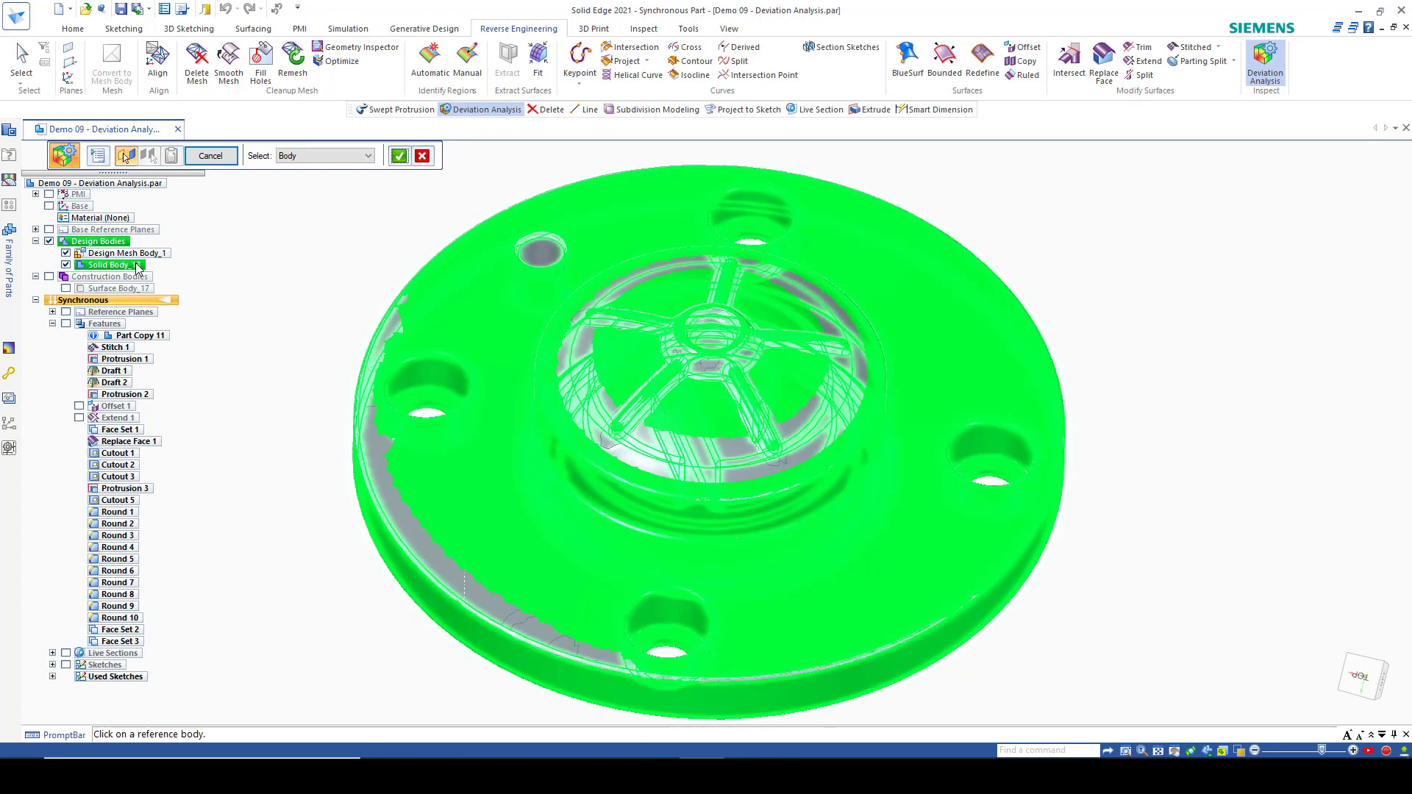
{"action": "left_click", "coordinate": [398, 155]}
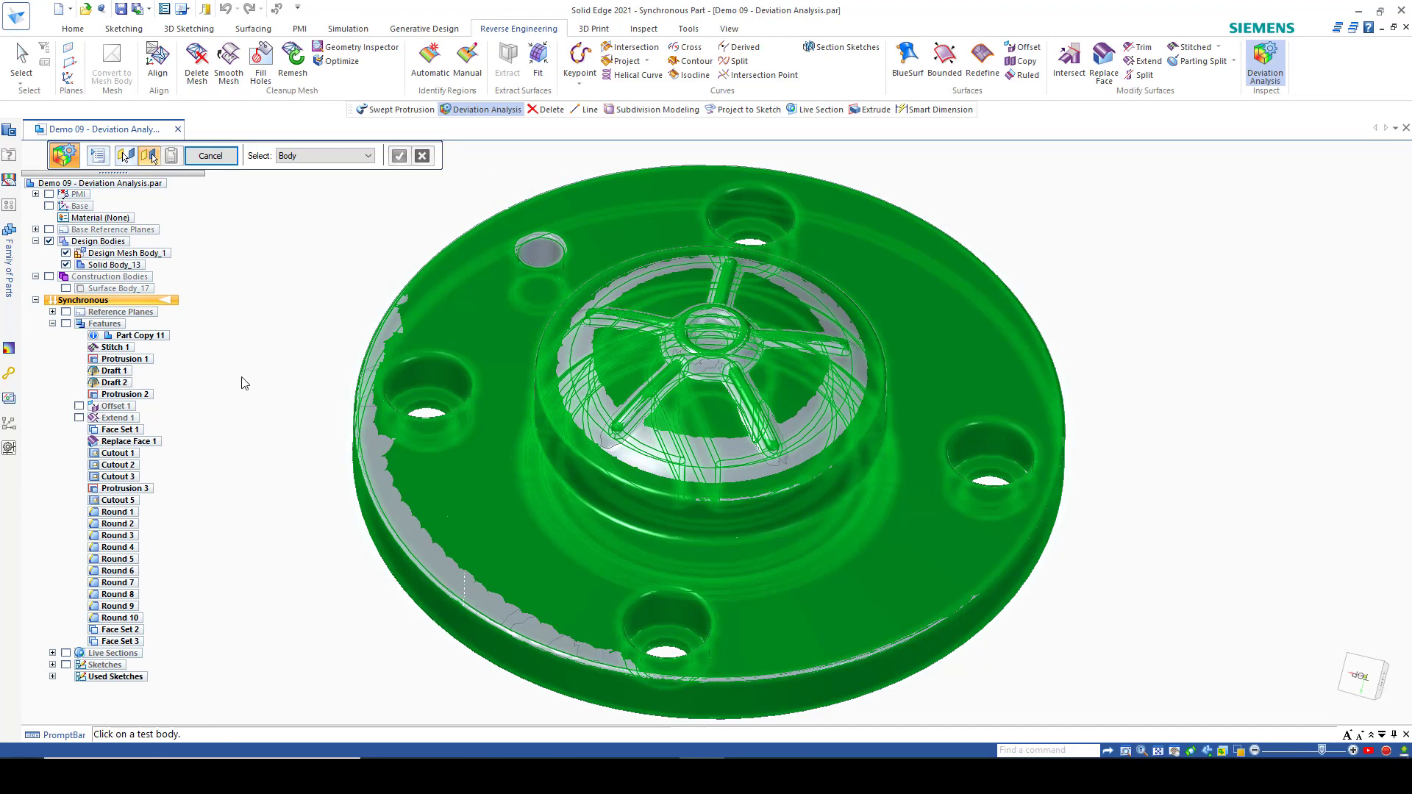
{"action": "left_click", "coordinate": [125, 253]}
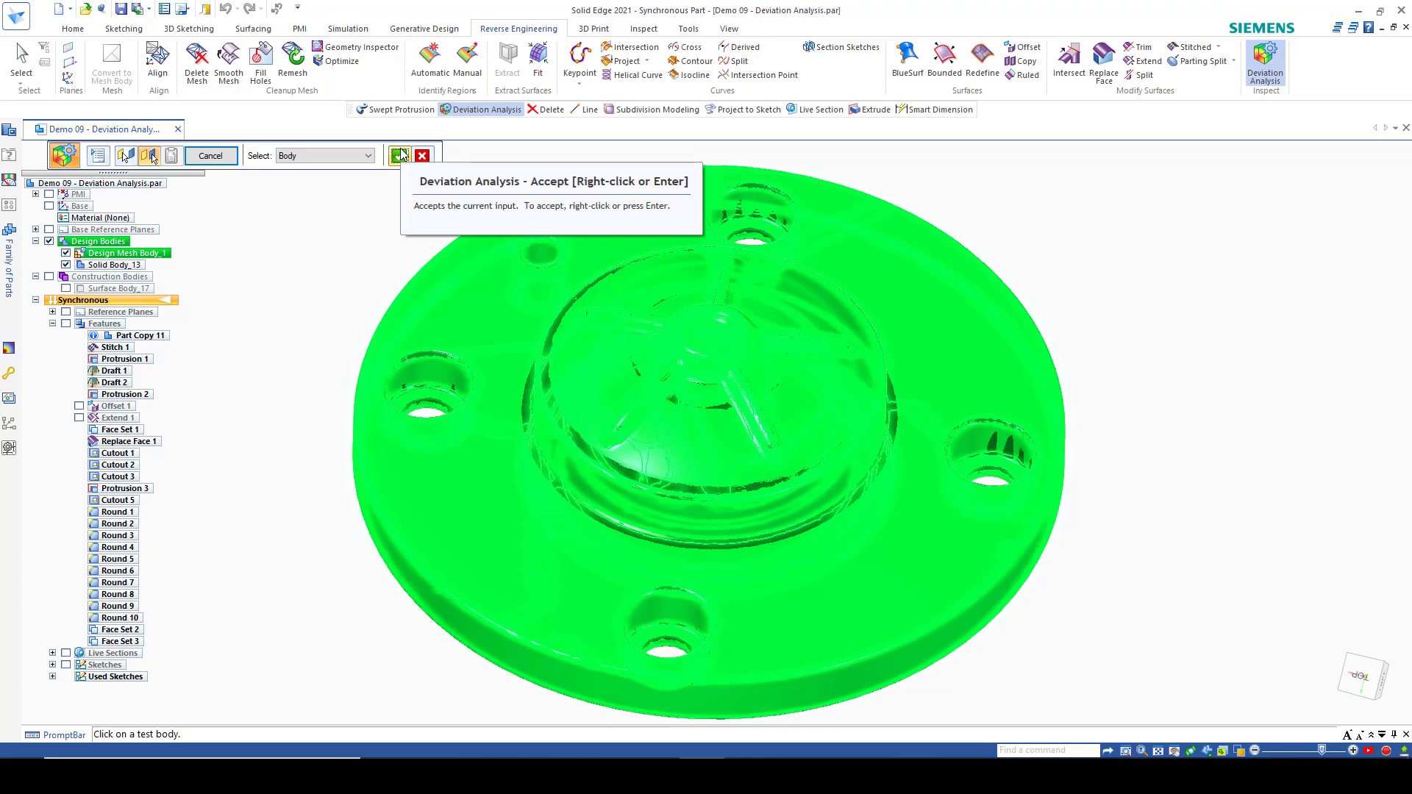
{"action": "left_click", "coordinate": [367, 156]}
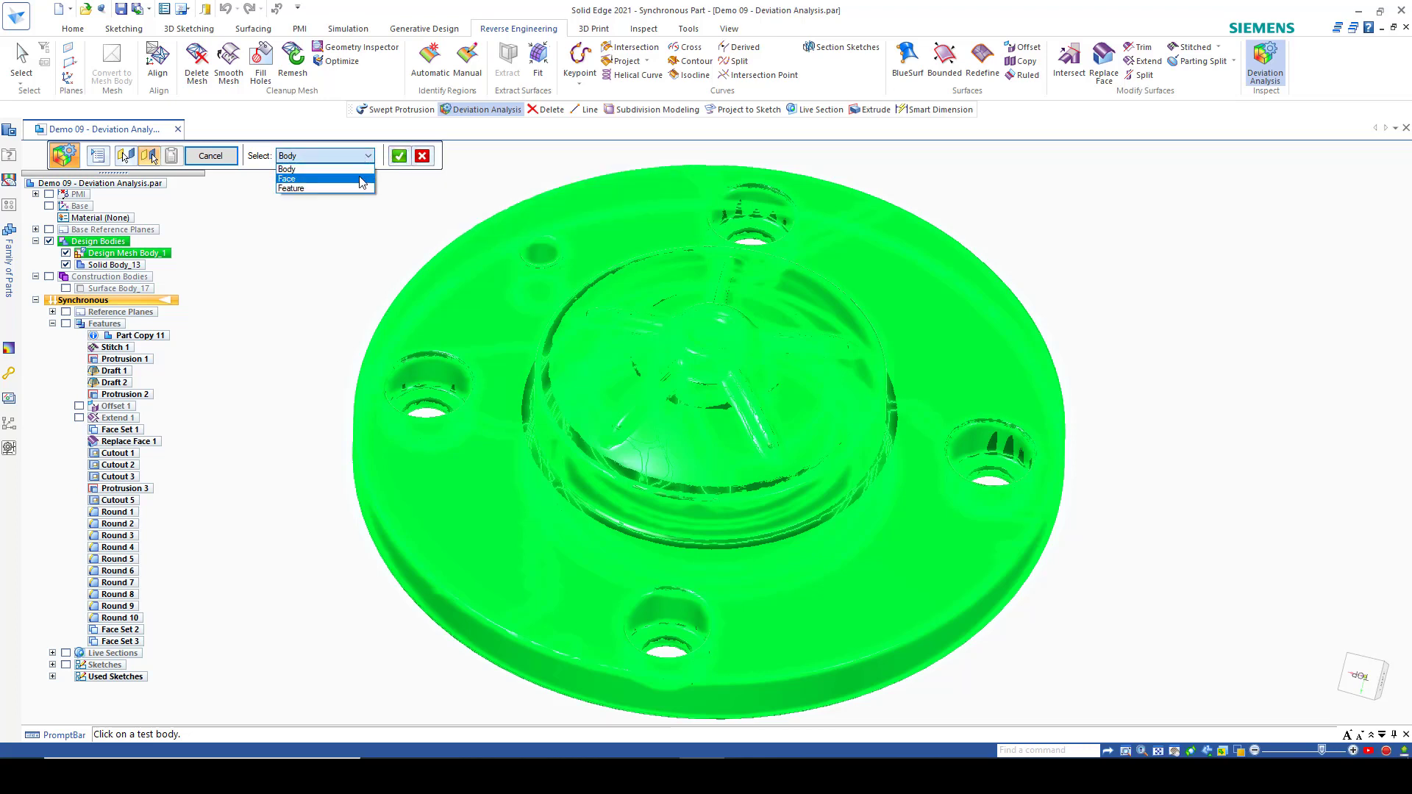
{"action": "left_click", "coordinate": [346, 169]}
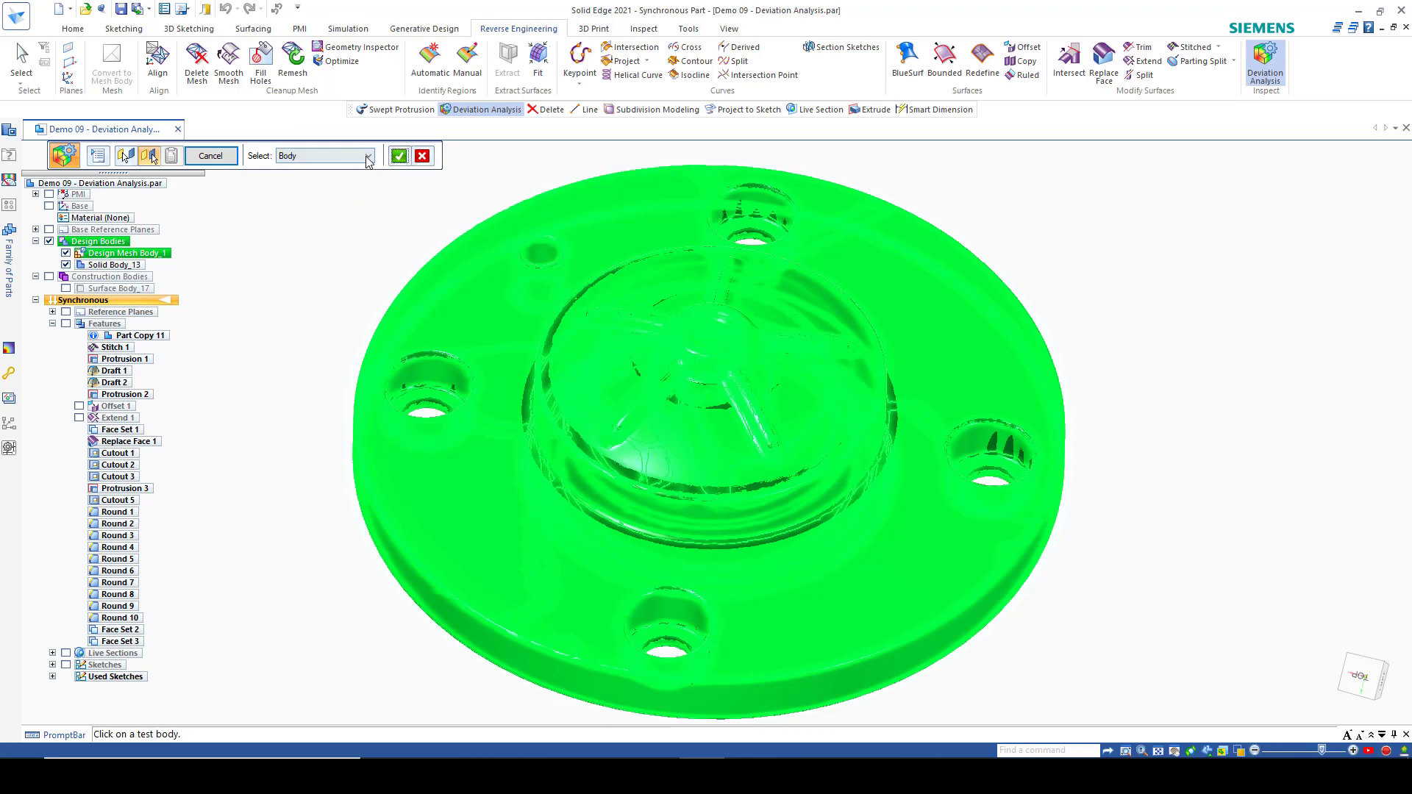
{"action": "left_click", "coordinate": [100, 158]}
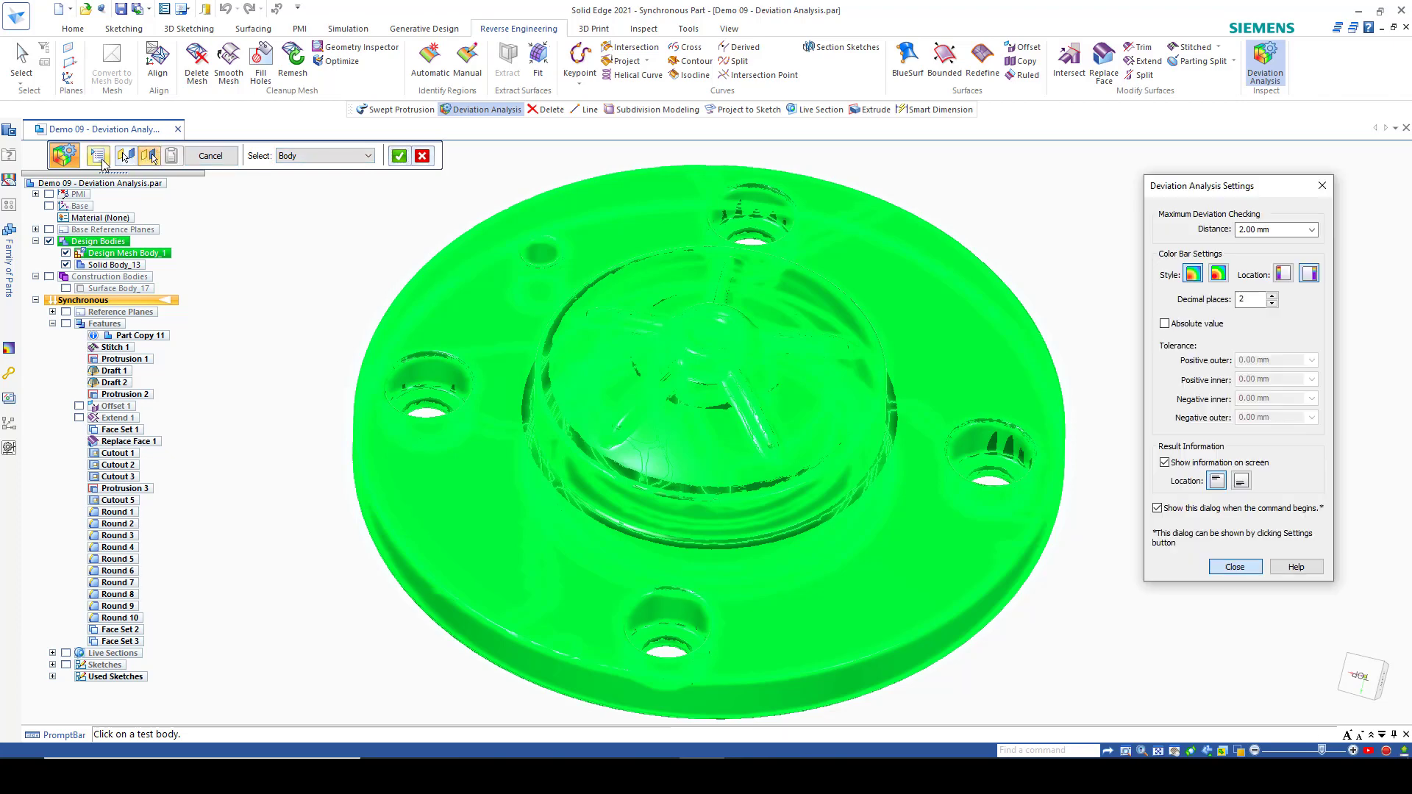
{"action": "left_click", "coordinate": [1235, 566]}
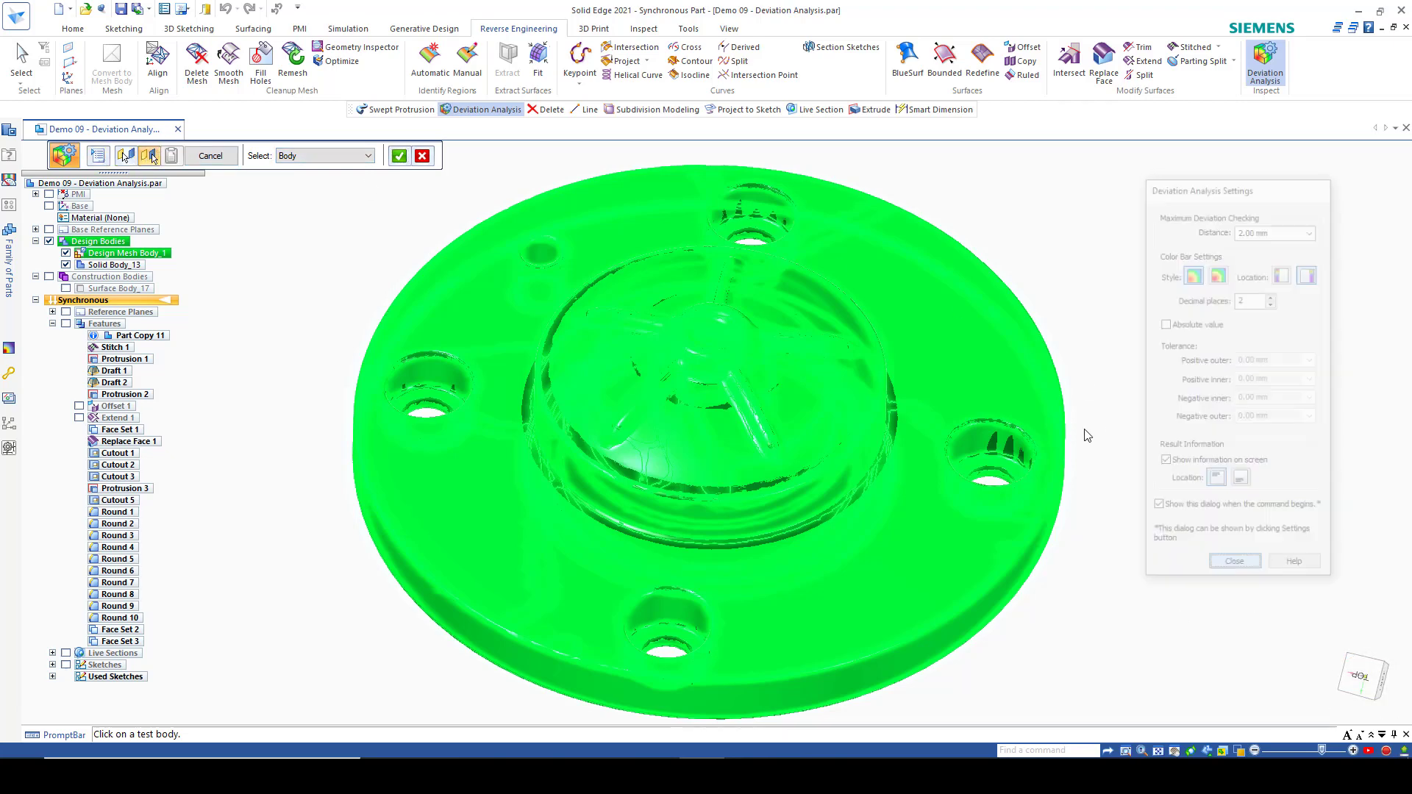
{"action": "left_click", "coordinate": [404, 158]}
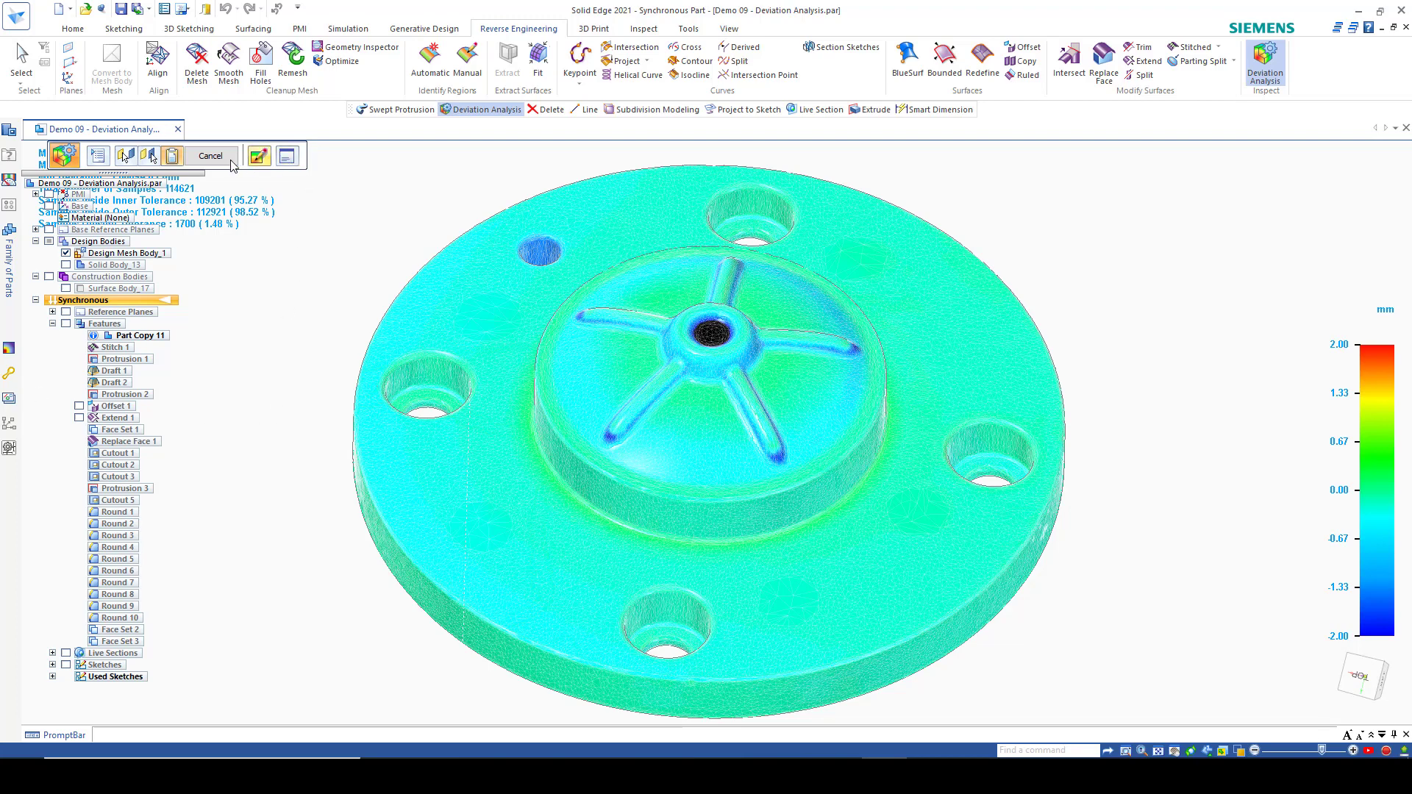
Label the maximum and minimum deviation points on the mesh and review the numerical analysis results
{"action": "left_click", "coordinate": [262, 158]}
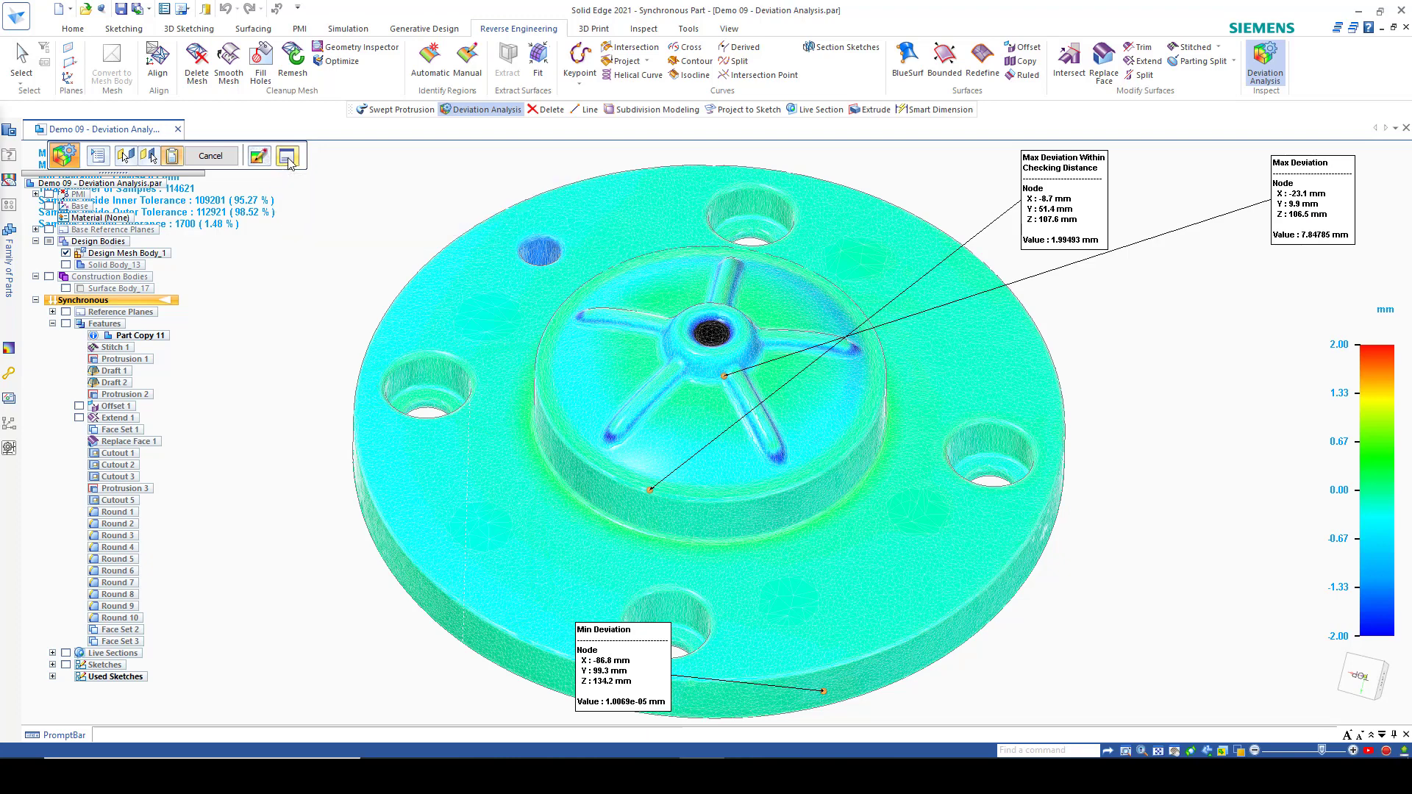
{"action": "left_click", "coordinate": [149, 156]}
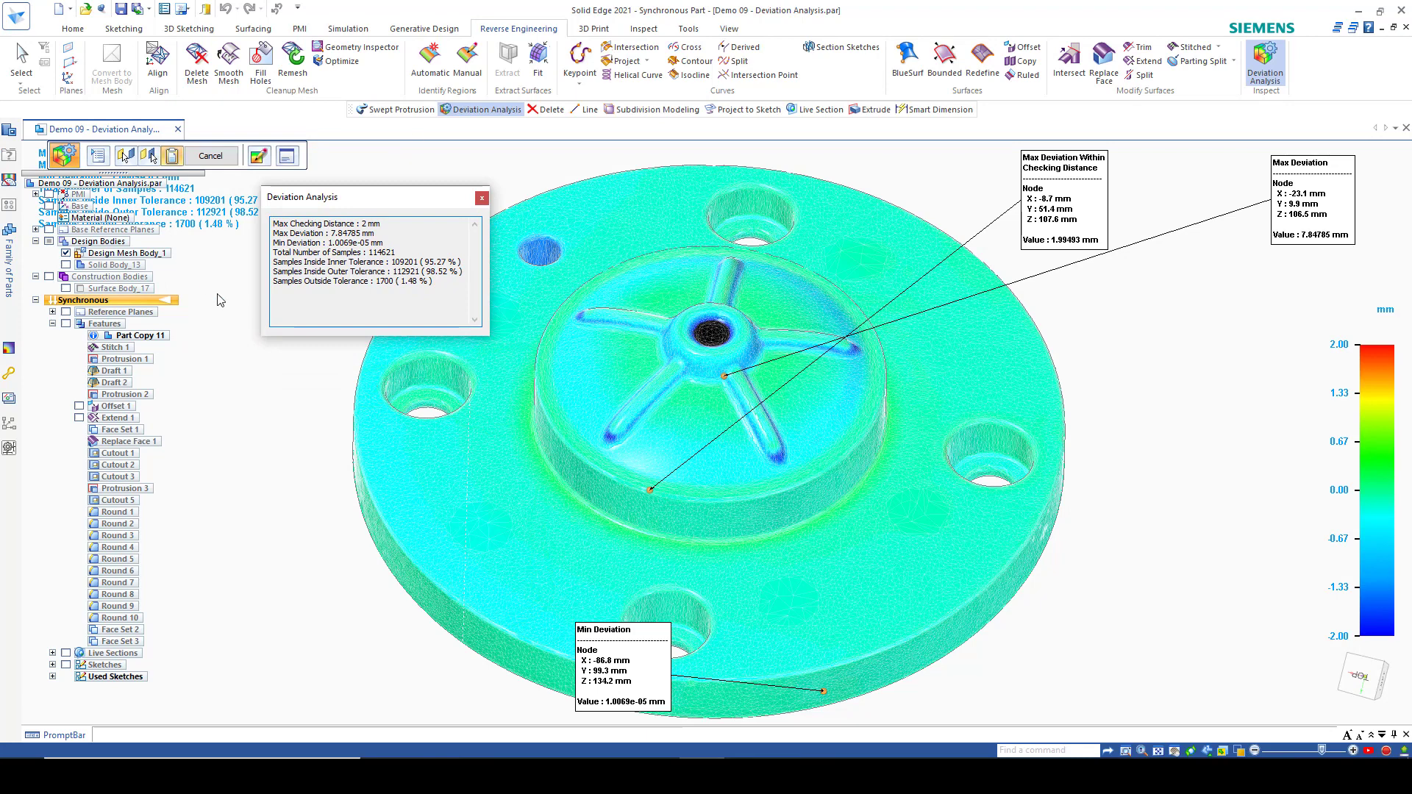
{"action": "left_click", "coordinate": [482, 198]}
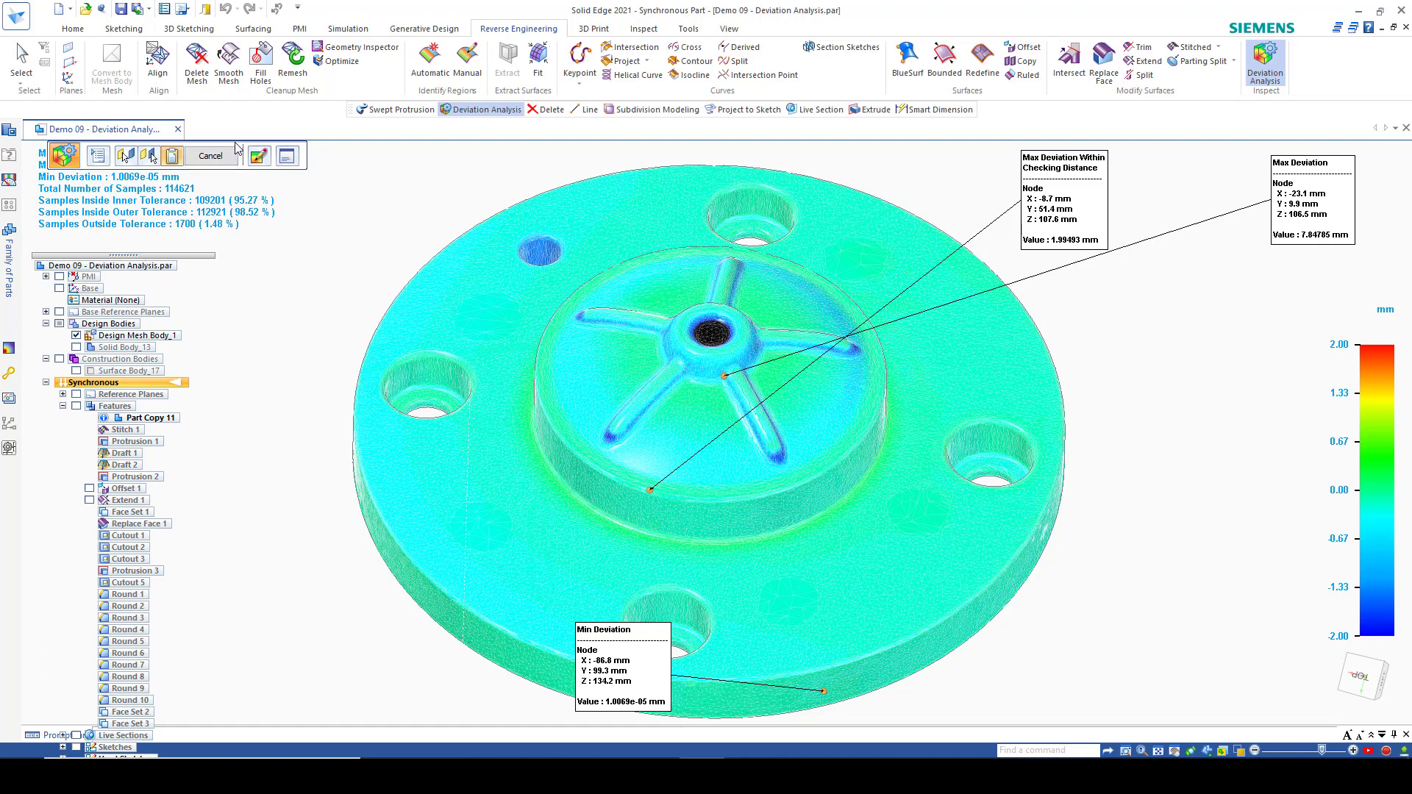
{"action": "left_click_drag", "start_coordinate": [237, 151], "coordinate": [436, 151]}
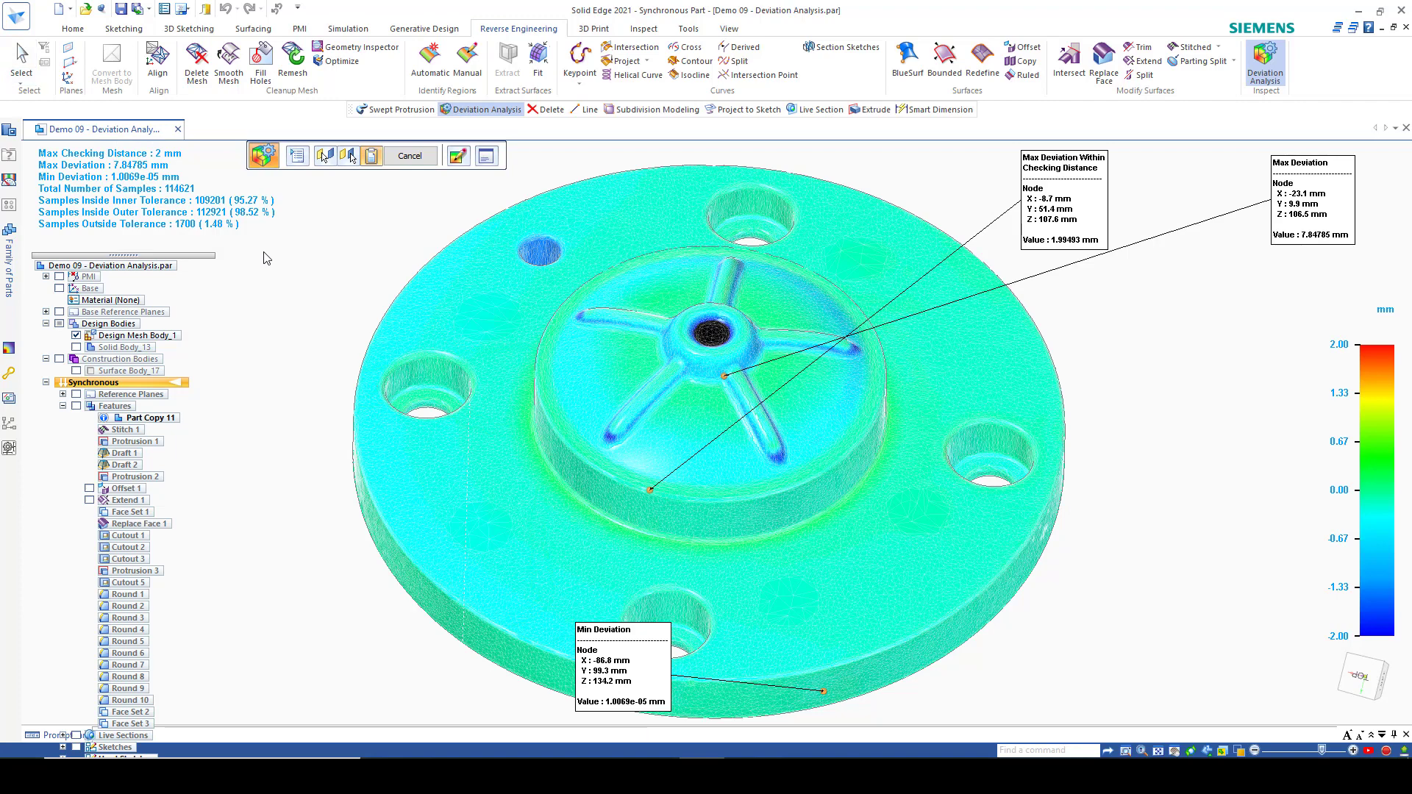
Set the maximum deviation checking distance to 5 mm in the analysis settings
{"action": "left_click", "coordinate": [298, 156]}
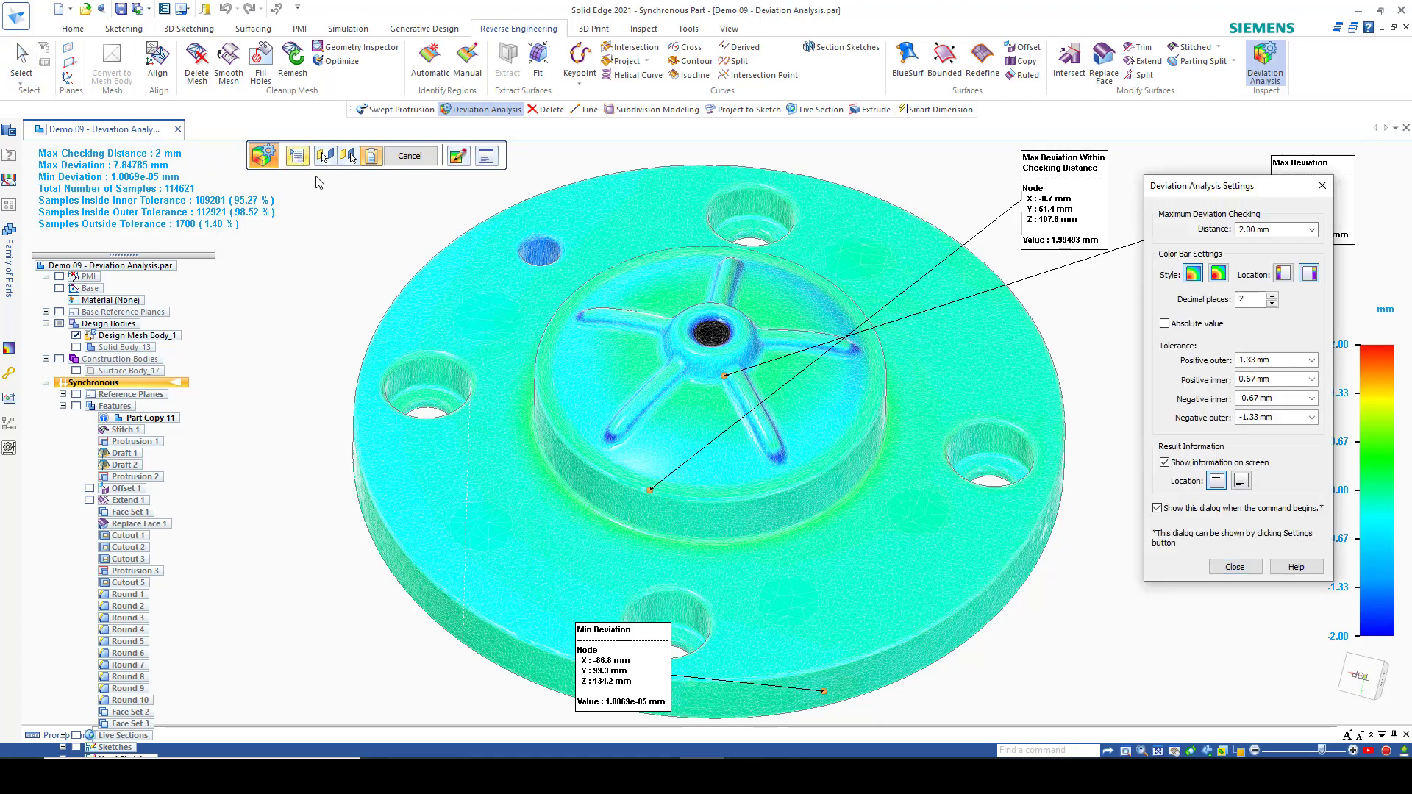
{"action": "left_click", "coordinate": [1266, 230]}
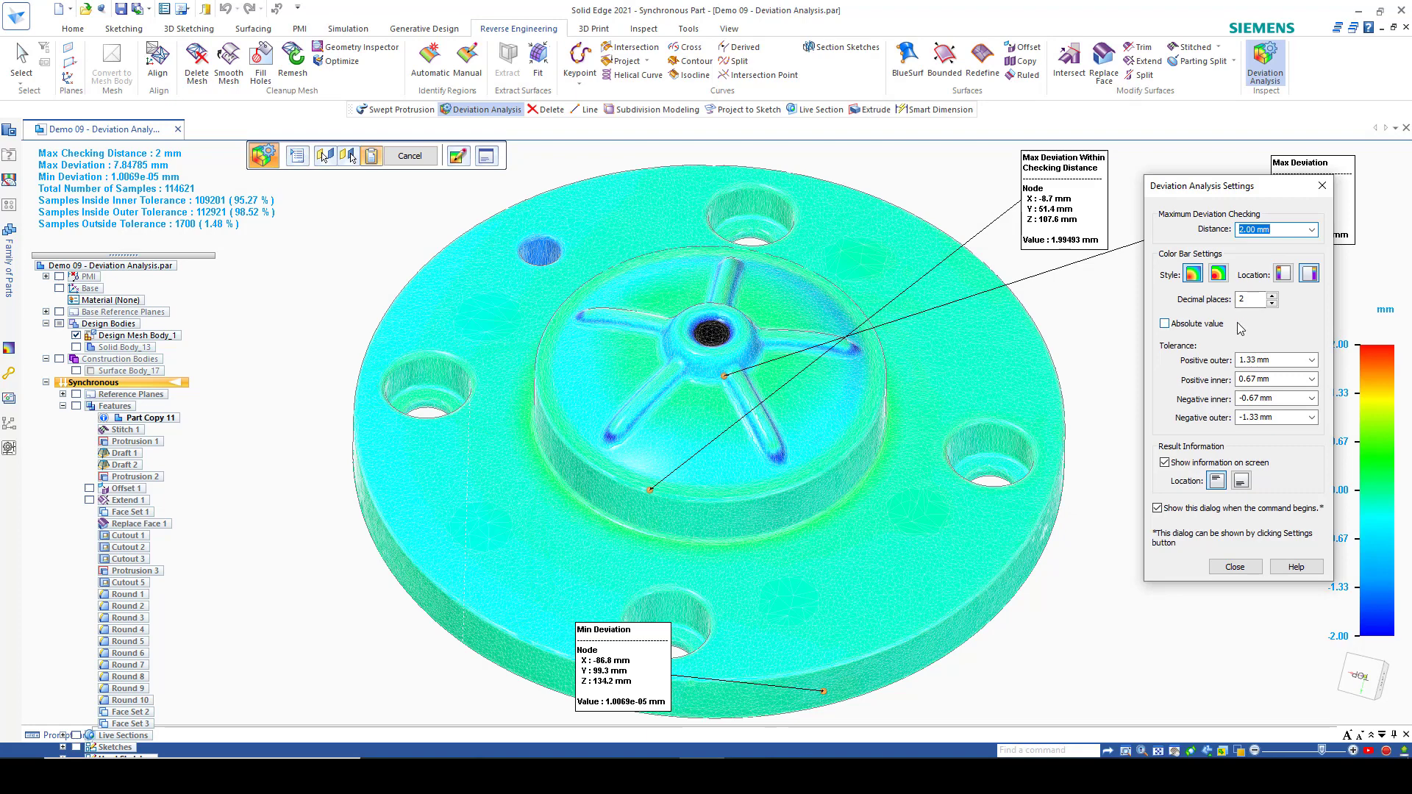
{"action": "type", "text": "5"}
{"action": "key", "text": "Tab"}
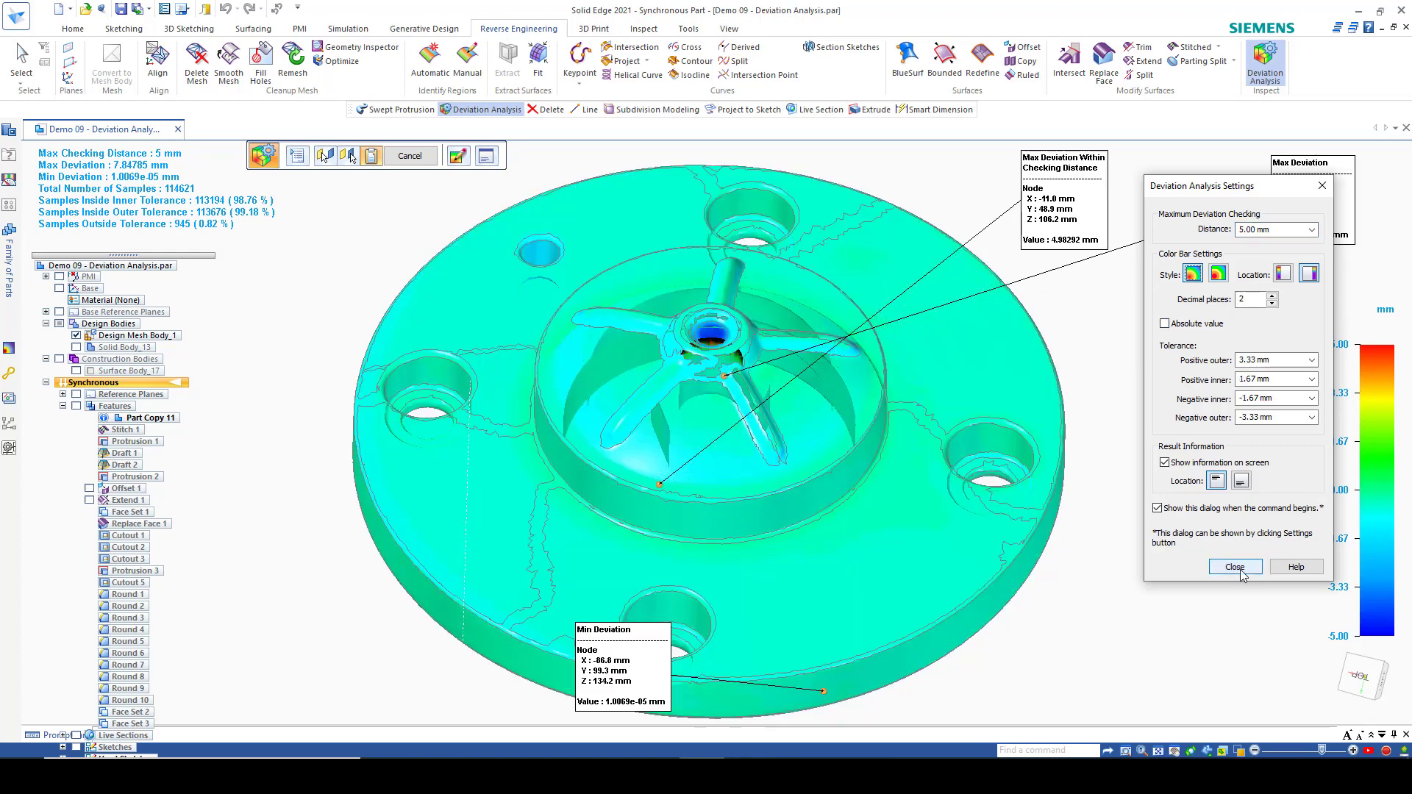
Try the banded color bar style and the left color bar location, and restore the smooth style and right location
{"action": "left_click", "coordinate": [1218, 273]}
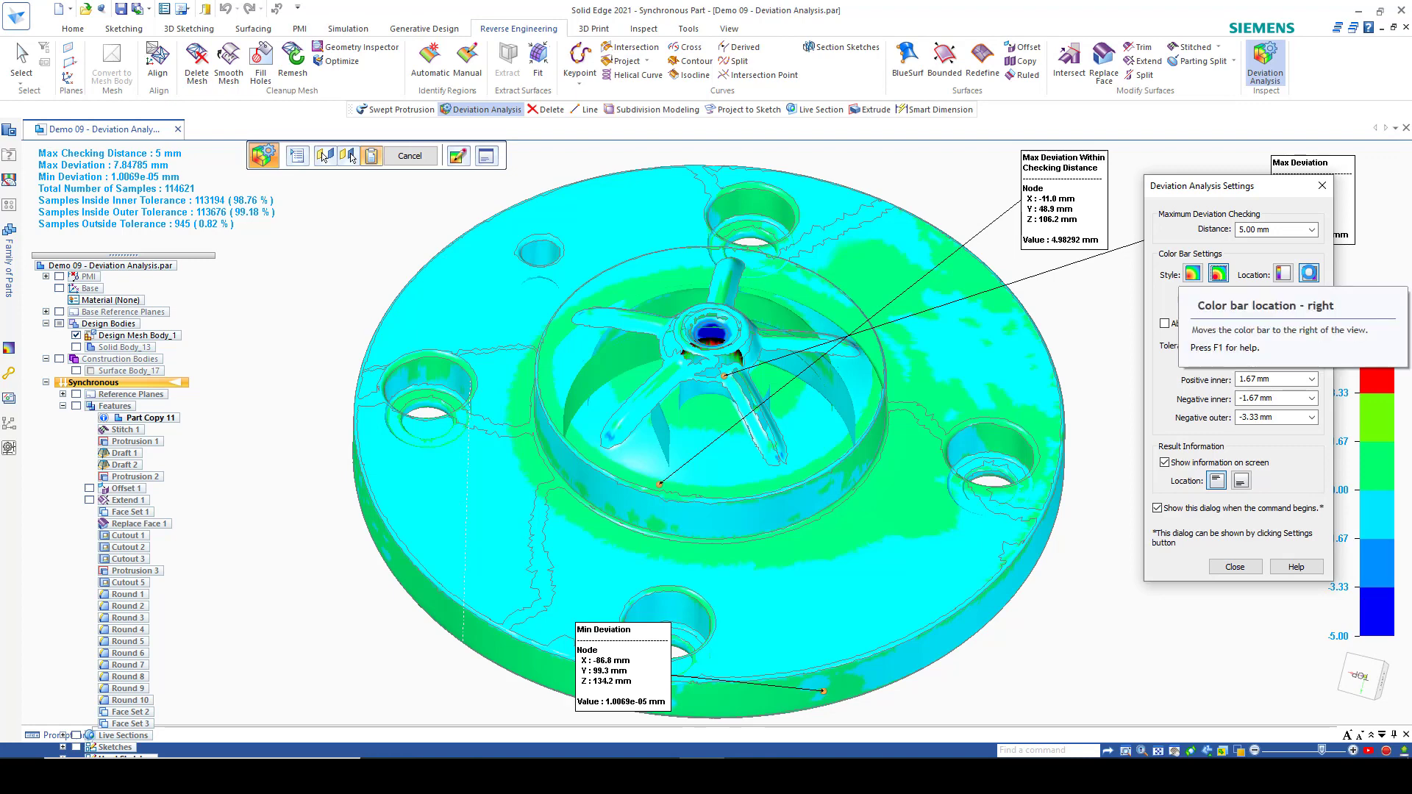
{"action": "left_click", "coordinate": [1283, 275]}
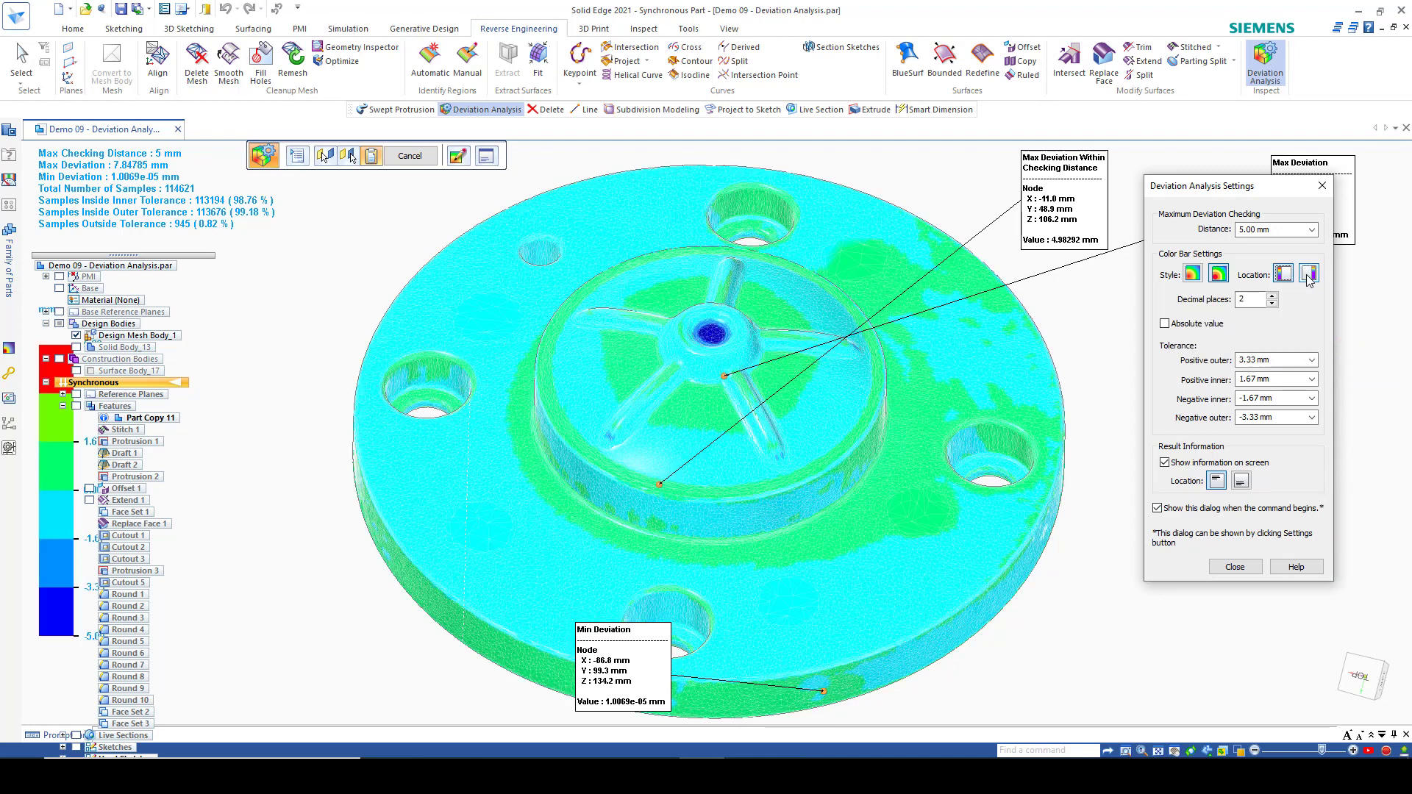
{"action": "left_click", "coordinate": [1309, 274]}
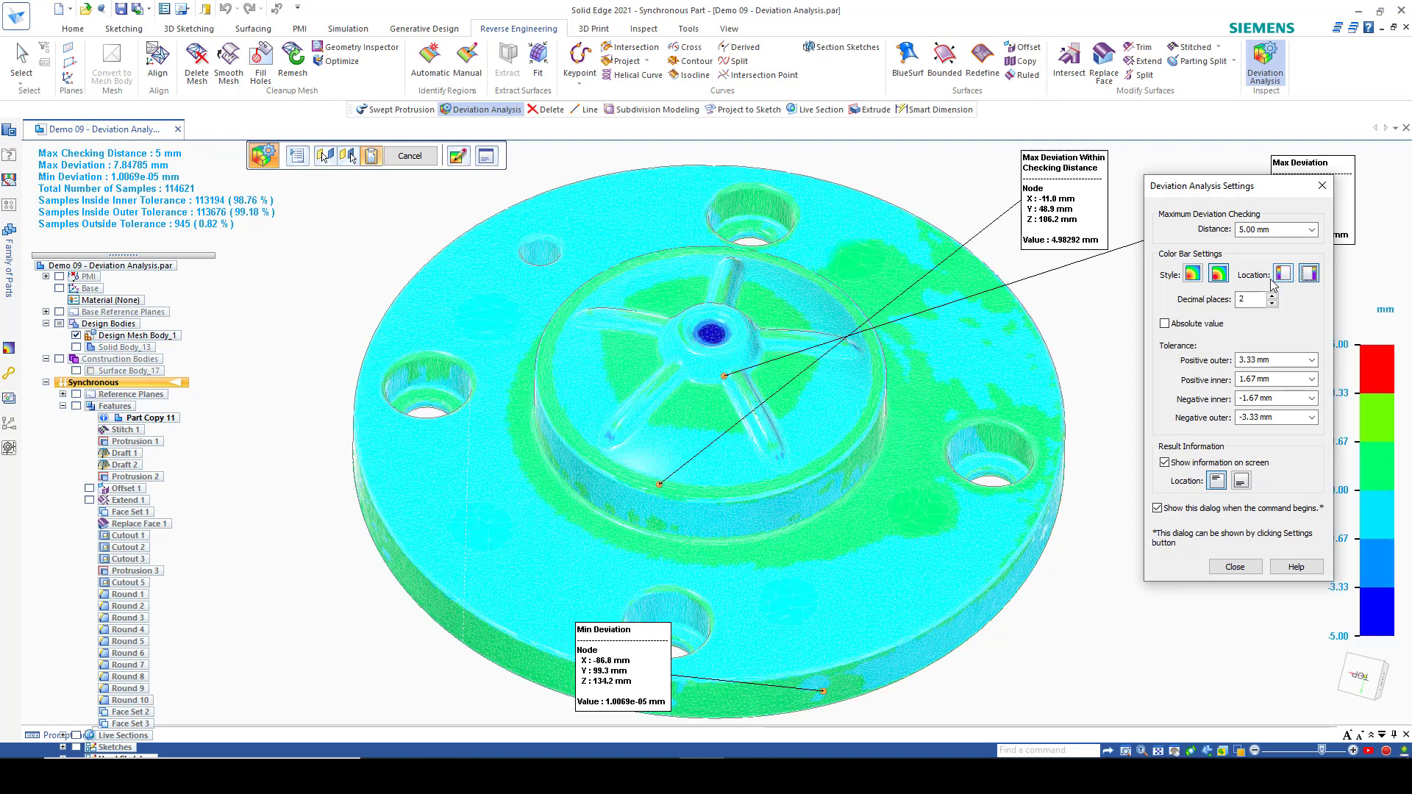
{"action": "left_click", "coordinate": [1193, 274]}
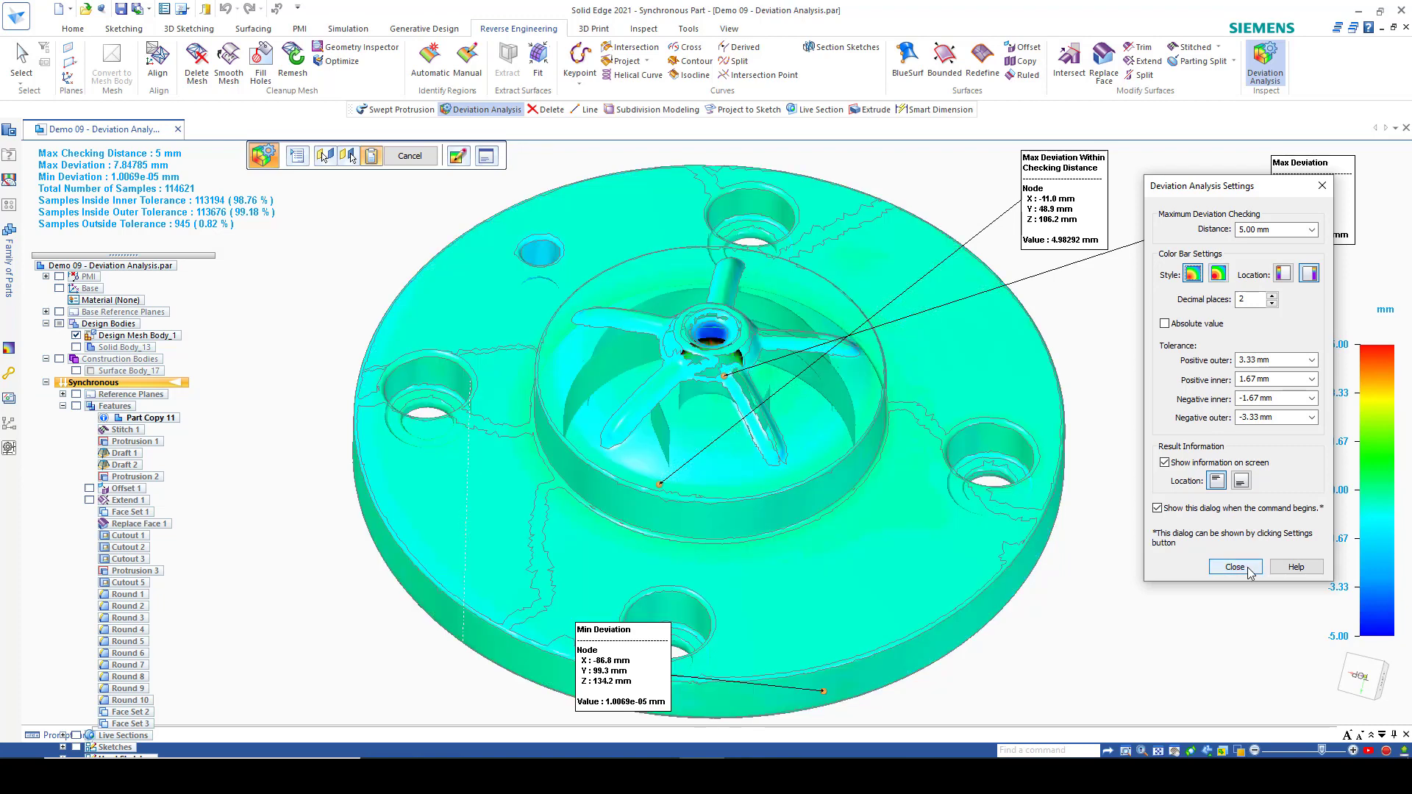
Exit the Deviation Analysis and move the feature tree back to its original place
{"action": "left_click", "coordinate": [1238, 567]}
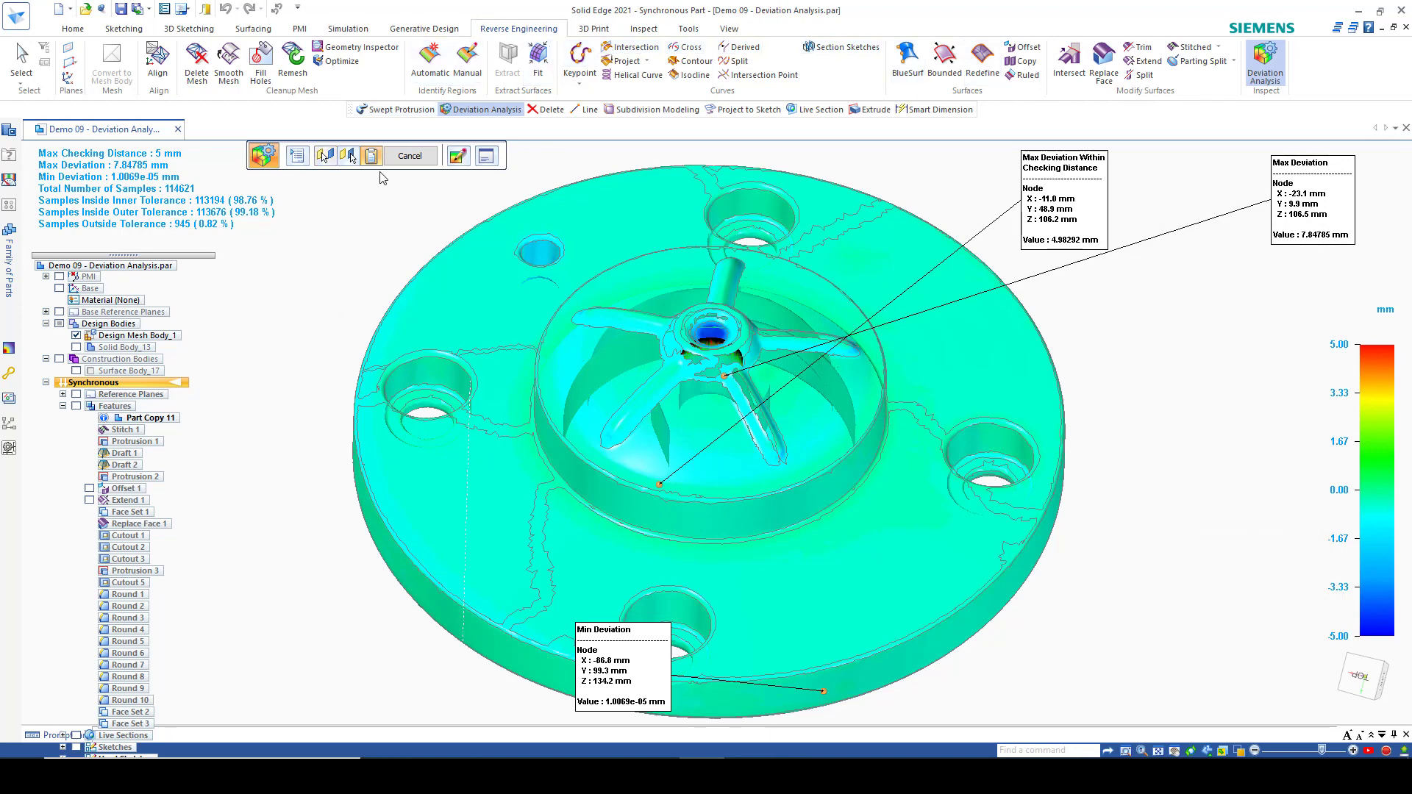
{"action": "left_click", "coordinate": [427, 159]}
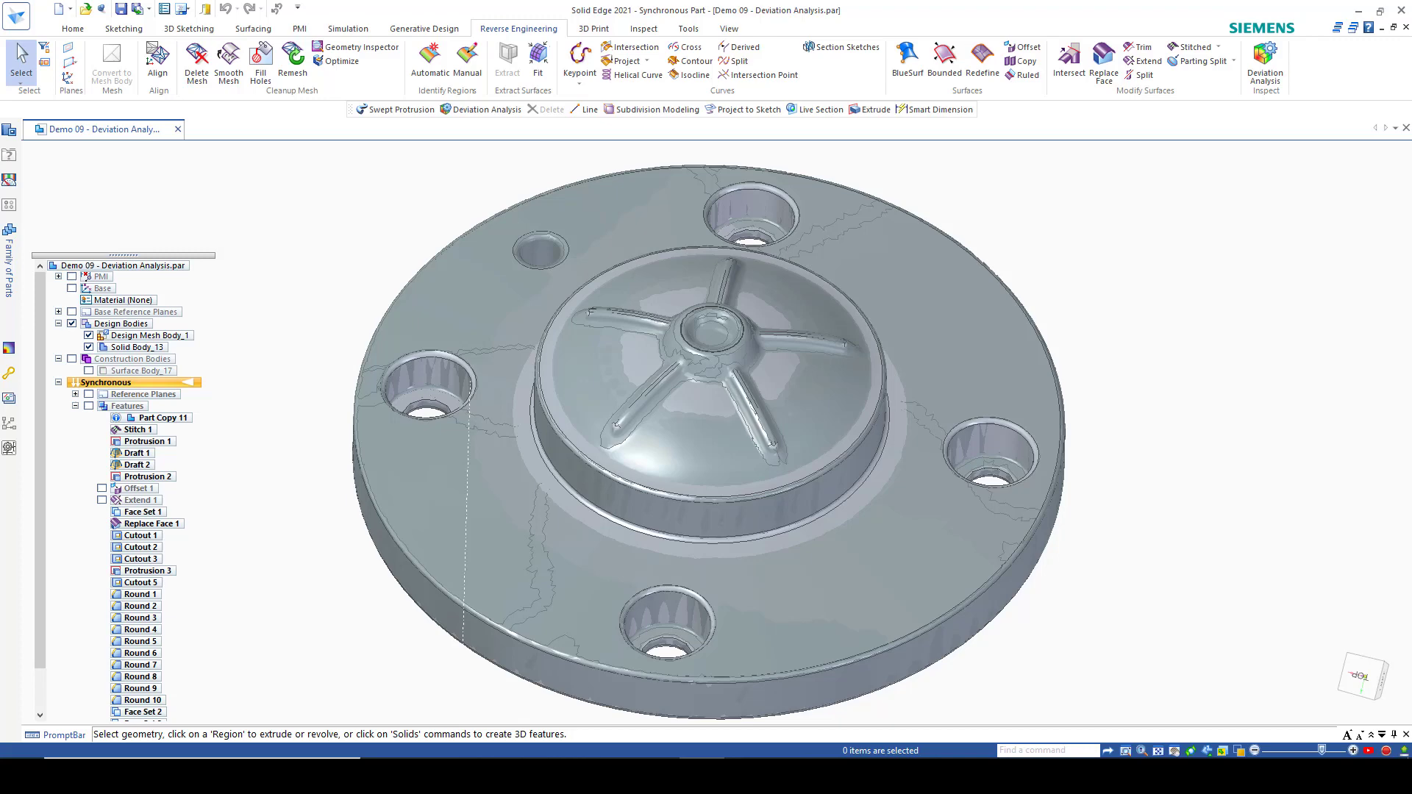
{"action": "left_click_drag", "start_coordinate": [187, 257], "coordinate": [199, 177]}
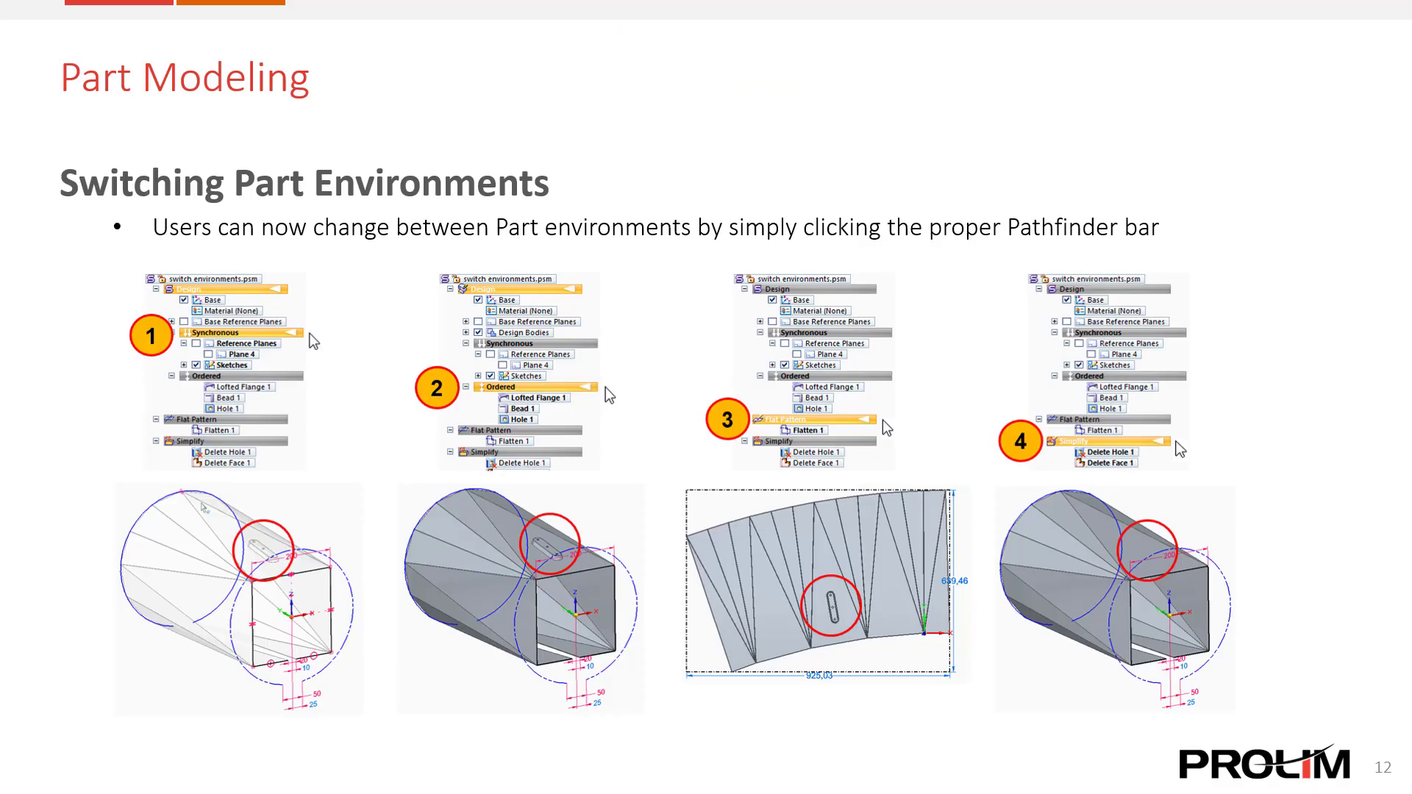
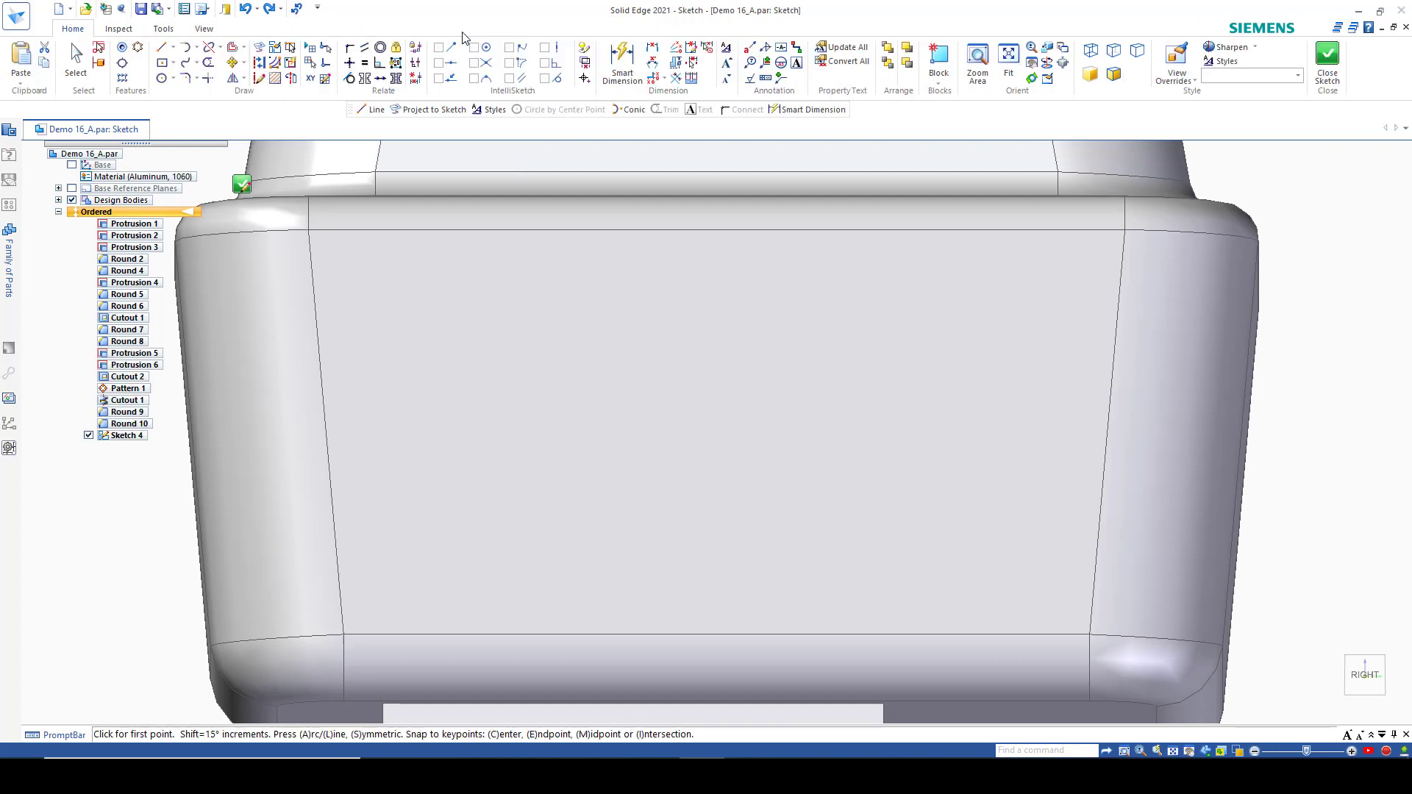
Start a text profile in the sketch and set its font to Arial with the Western script
{"action": "left_click", "coordinate": [163, 29]}
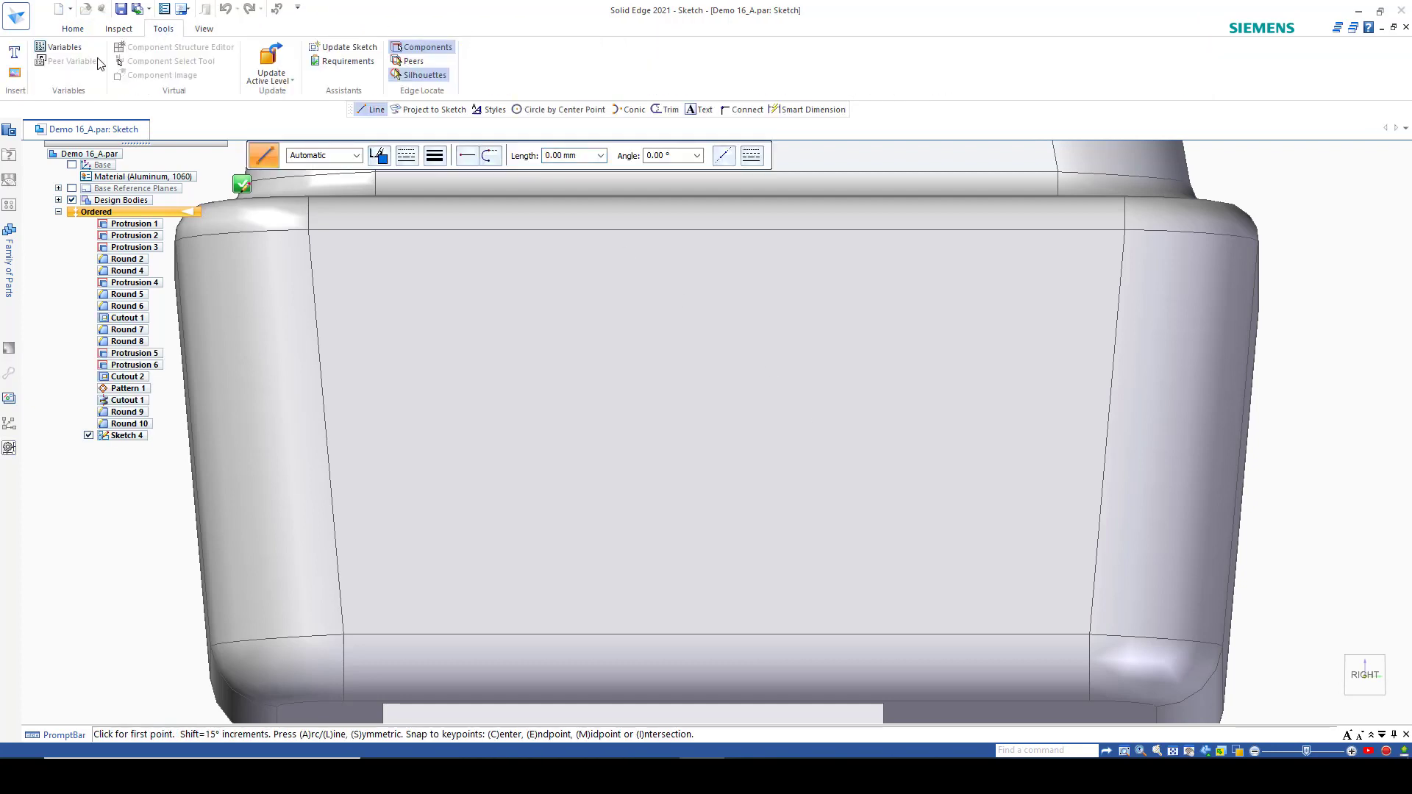
{"action": "left_click", "coordinate": [14, 52]}
{"action": "left_click", "coordinate": [634, 347]}
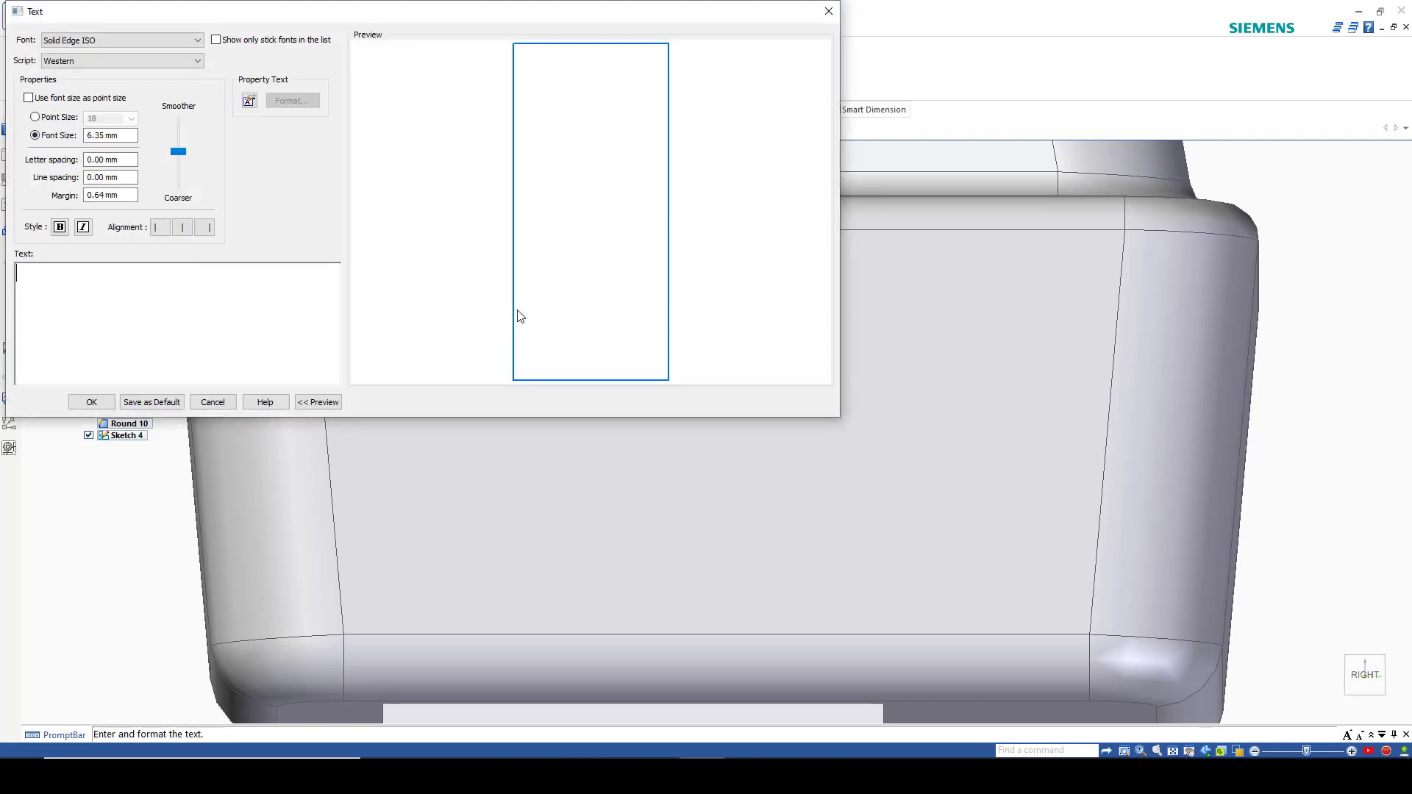
{"action": "left_click_drag", "start_coordinate": [439, 12], "coordinate": [687, 170]}
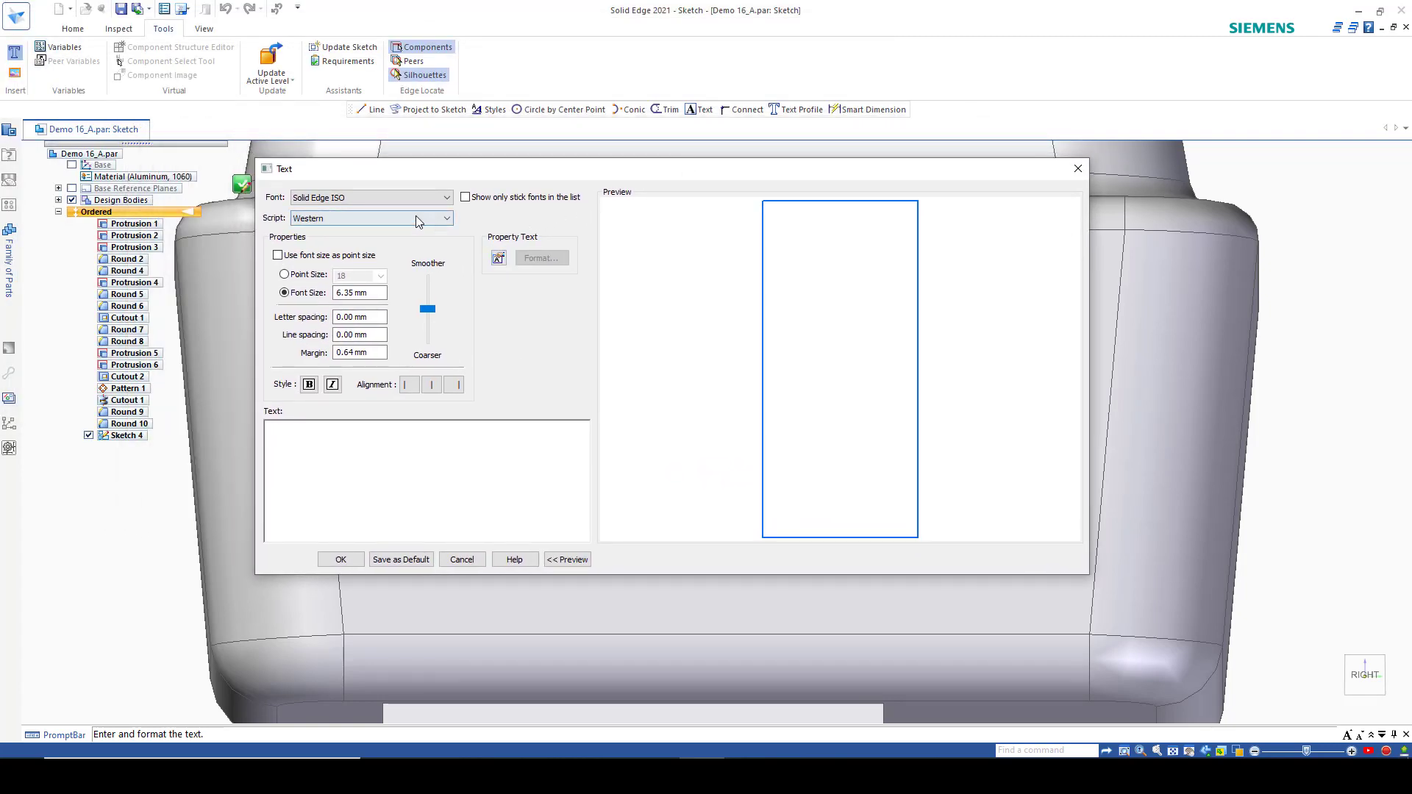
{"action": "left_click", "coordinate": [393, 219]}
{"action": "left_click", "coordinate": [395, 230]}
{"action": "left_click", "coordinate": [393, 198]}
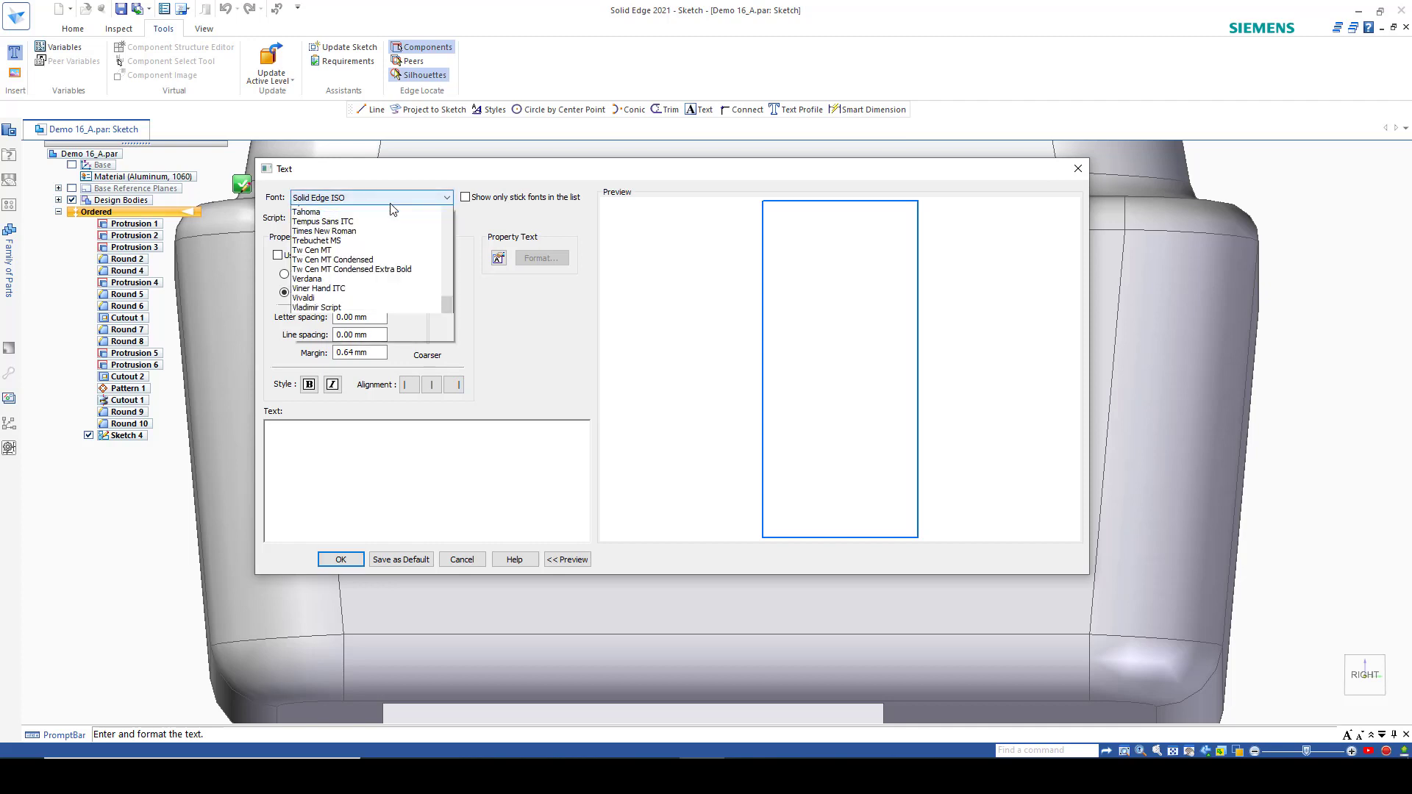
{"action": "scroll", "coordinate": [389, 296], "scroll_direction": "up", "scroll_amount": 7}
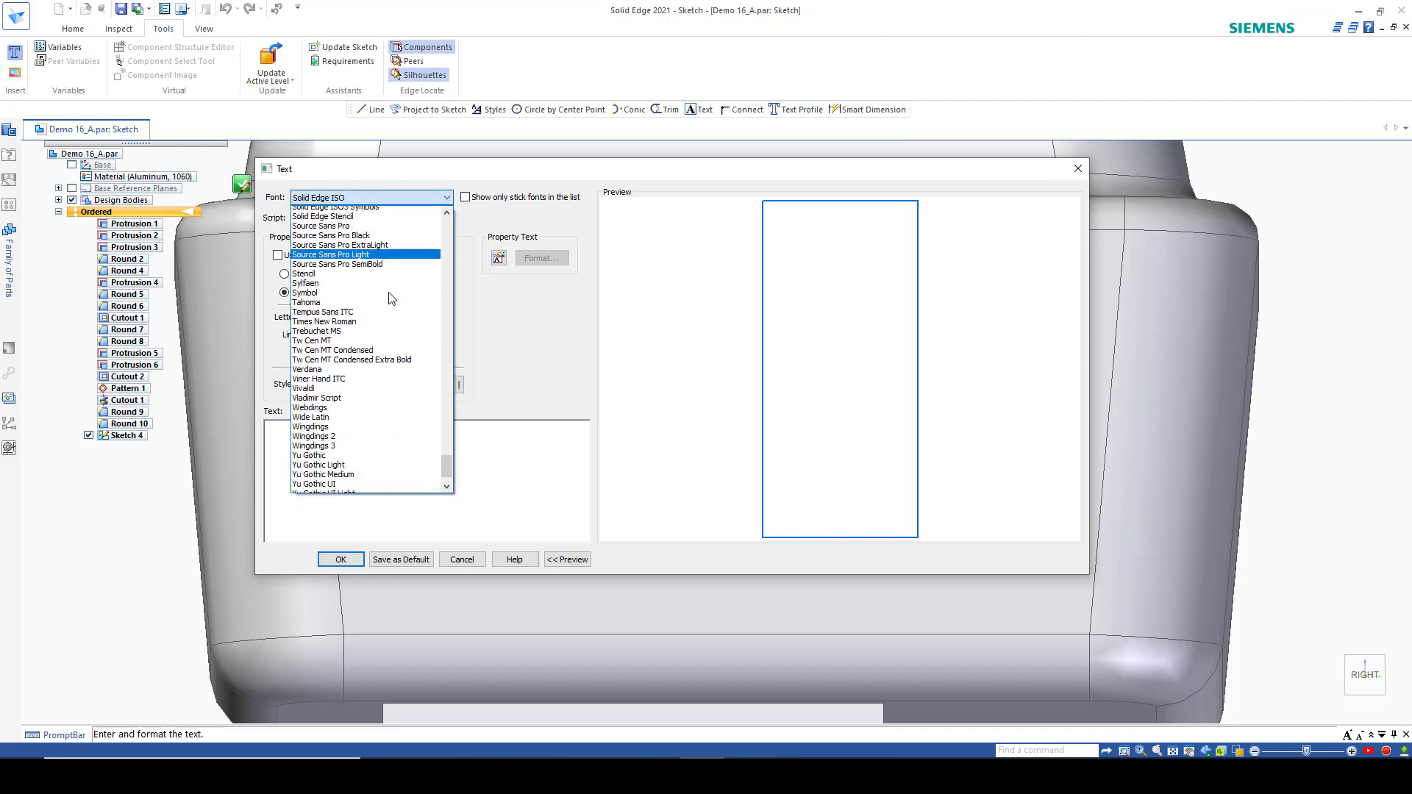
{"action": "scroll", "coordinate": [390, 299], "scroll_direction": "up", "scroll_amount": 15}
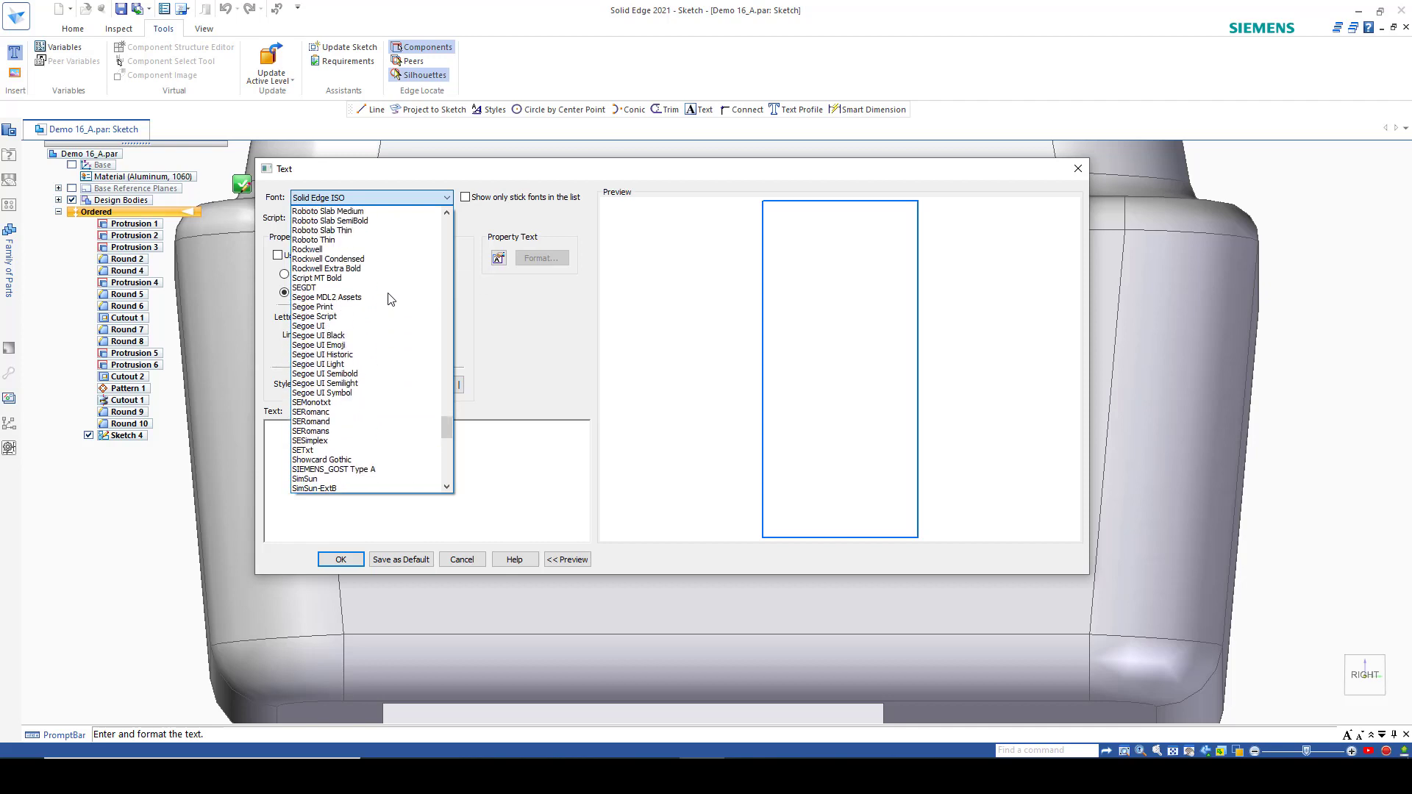
{"action": "scroll", "coordinate": [389, 298], "scroll_direction": "up", "scroll_amount": 5}
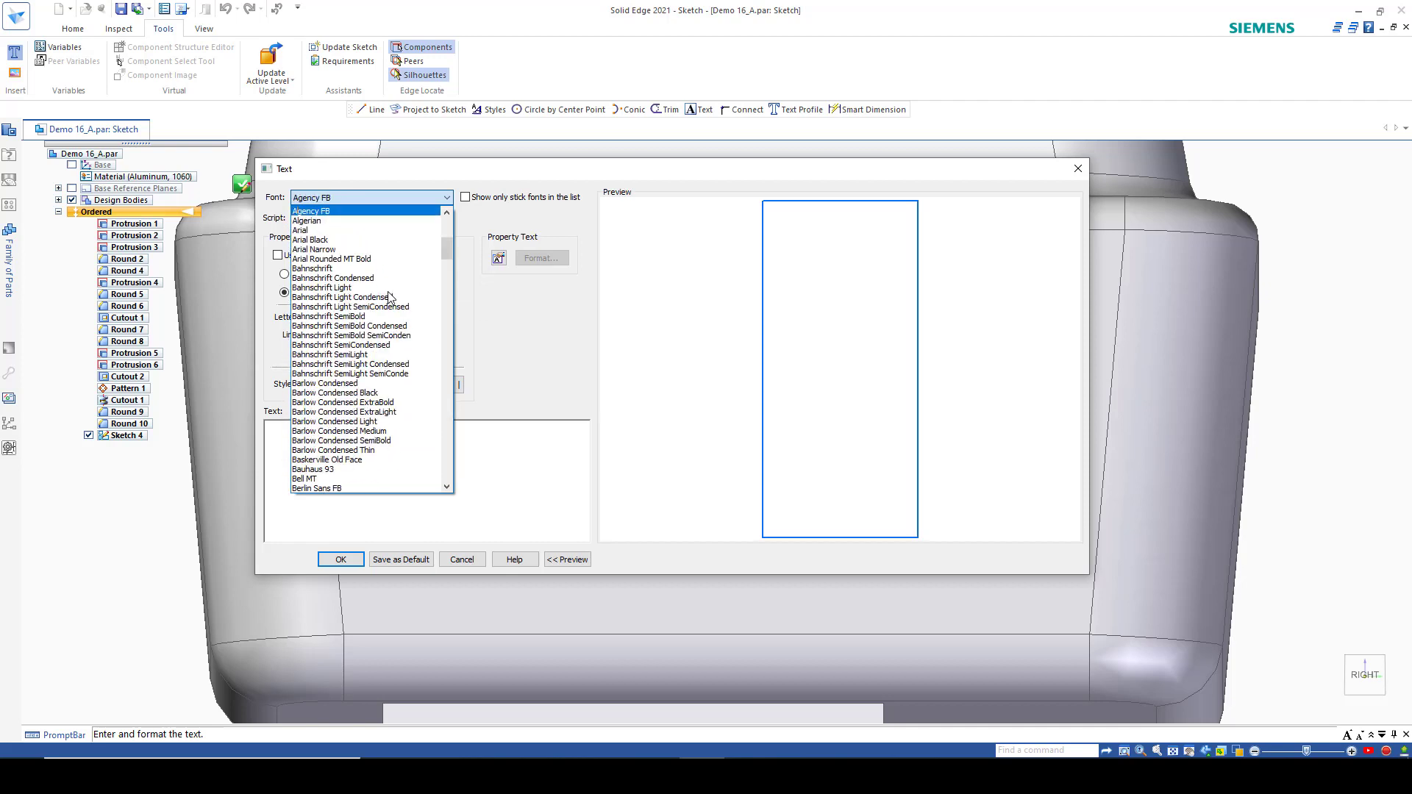
{"action": "left_click", "coordinate": [360, 235]}
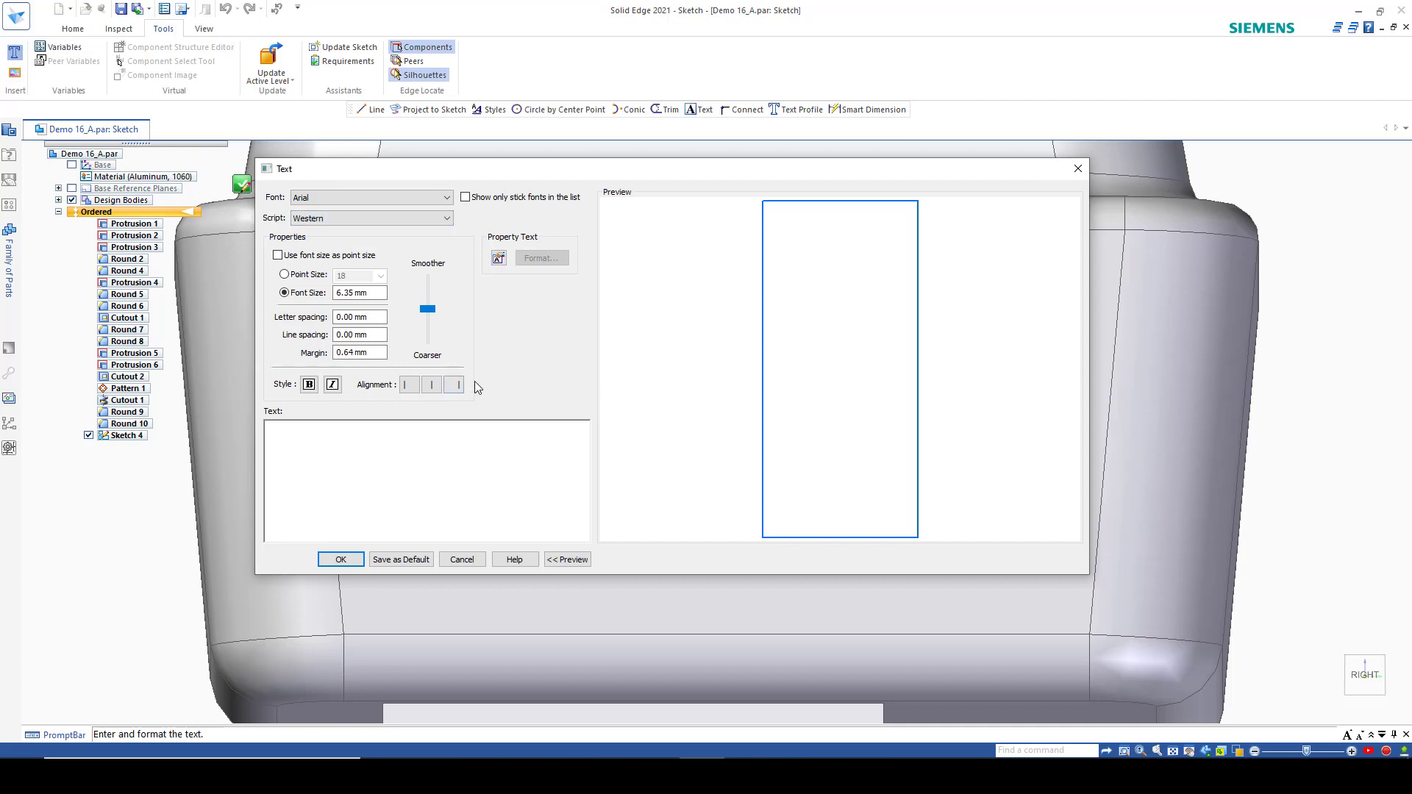
Insert property text from the active document as %{Document Number} - %{Revision number} in the text profile
{"action": "left_click", "coordinate": [498, 257]}
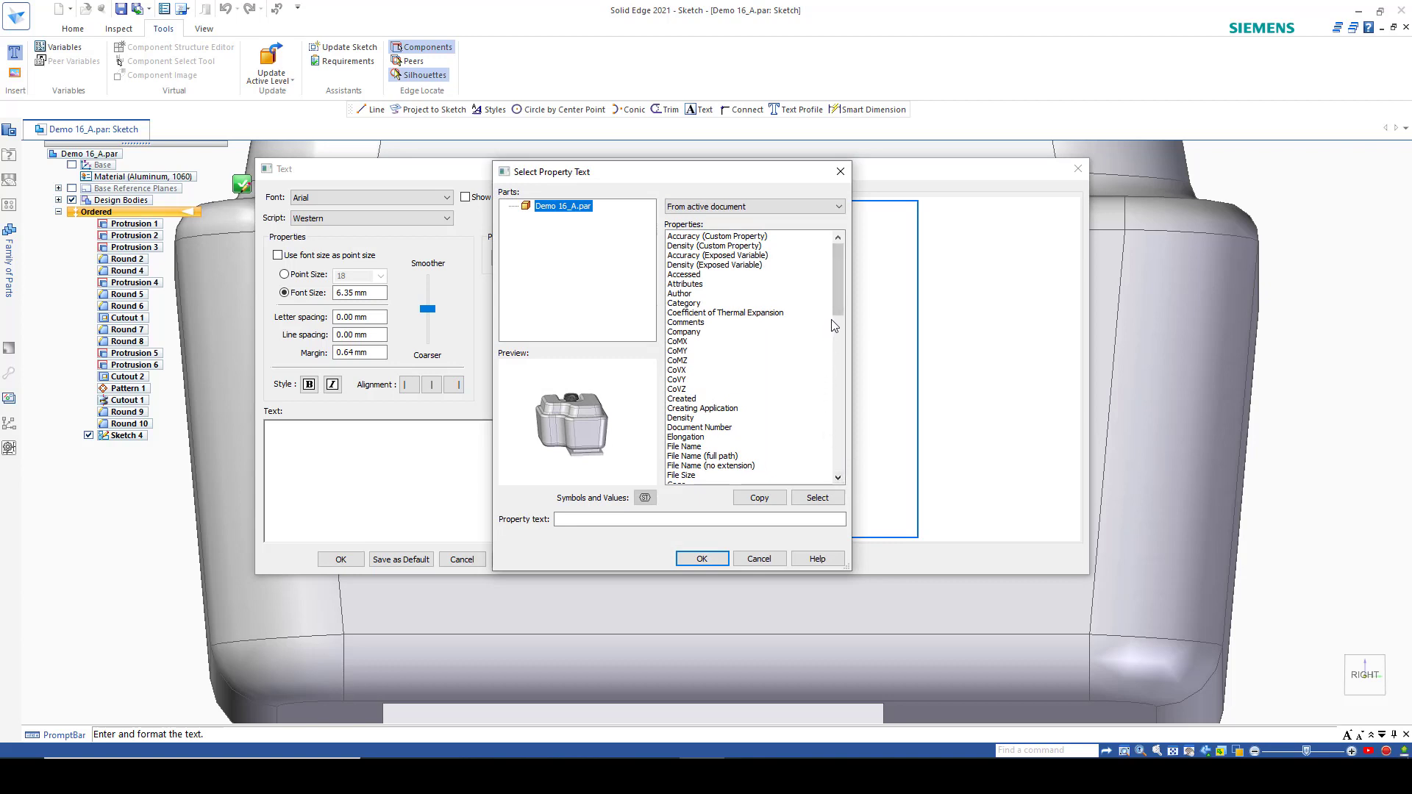
{"action": "mouse_move", "coordinate": [838, 301]}
{"action": "left_mouse_down"}
{"action": "mouse_move", "coordinate": [868, 453]}
{"action": "mouse_move", "coordinate": [841, 329]}
{"action": "left_mouse_up"}
{"action": "left_click", "coordinate": [722, 331]}
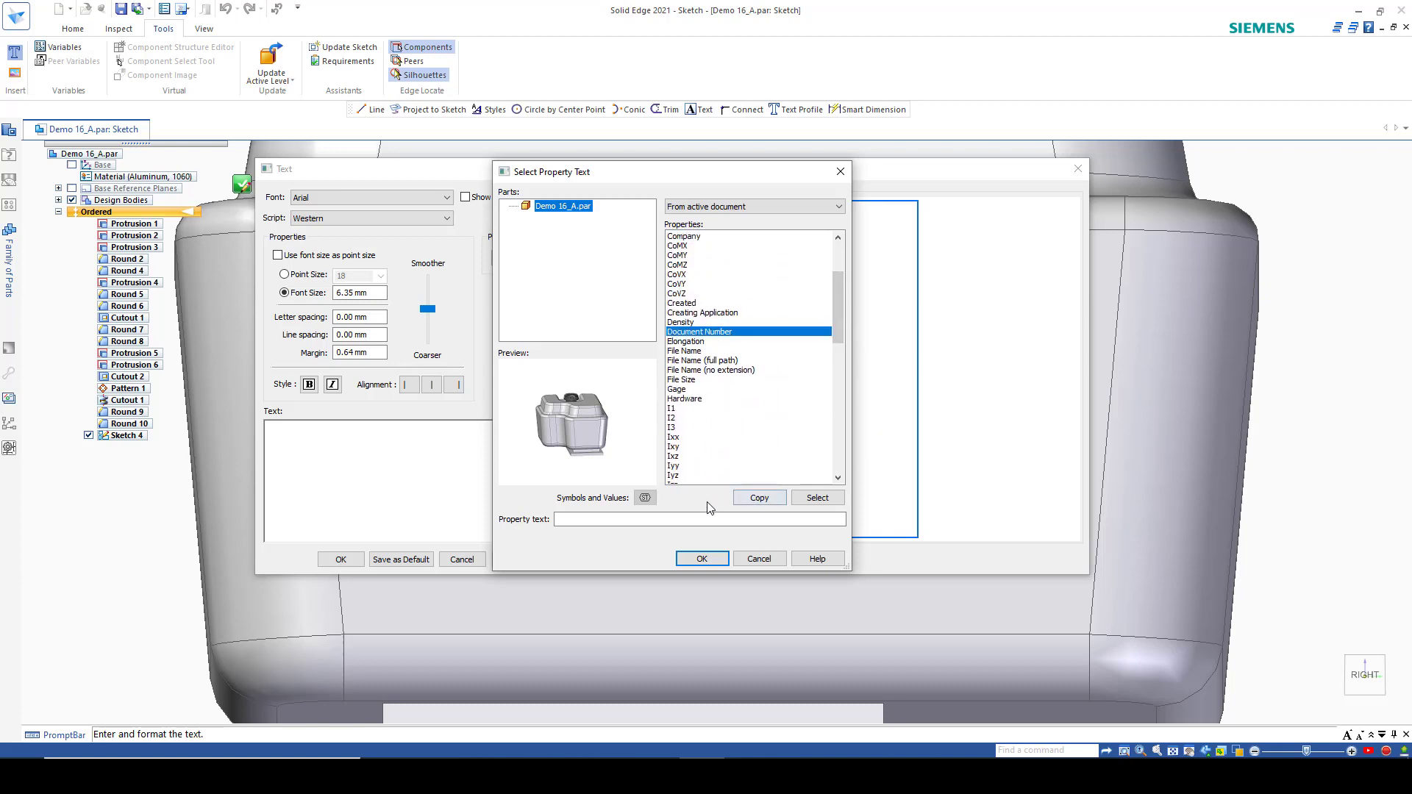
{"action": "double_click", "coordinate": [708, 333]}
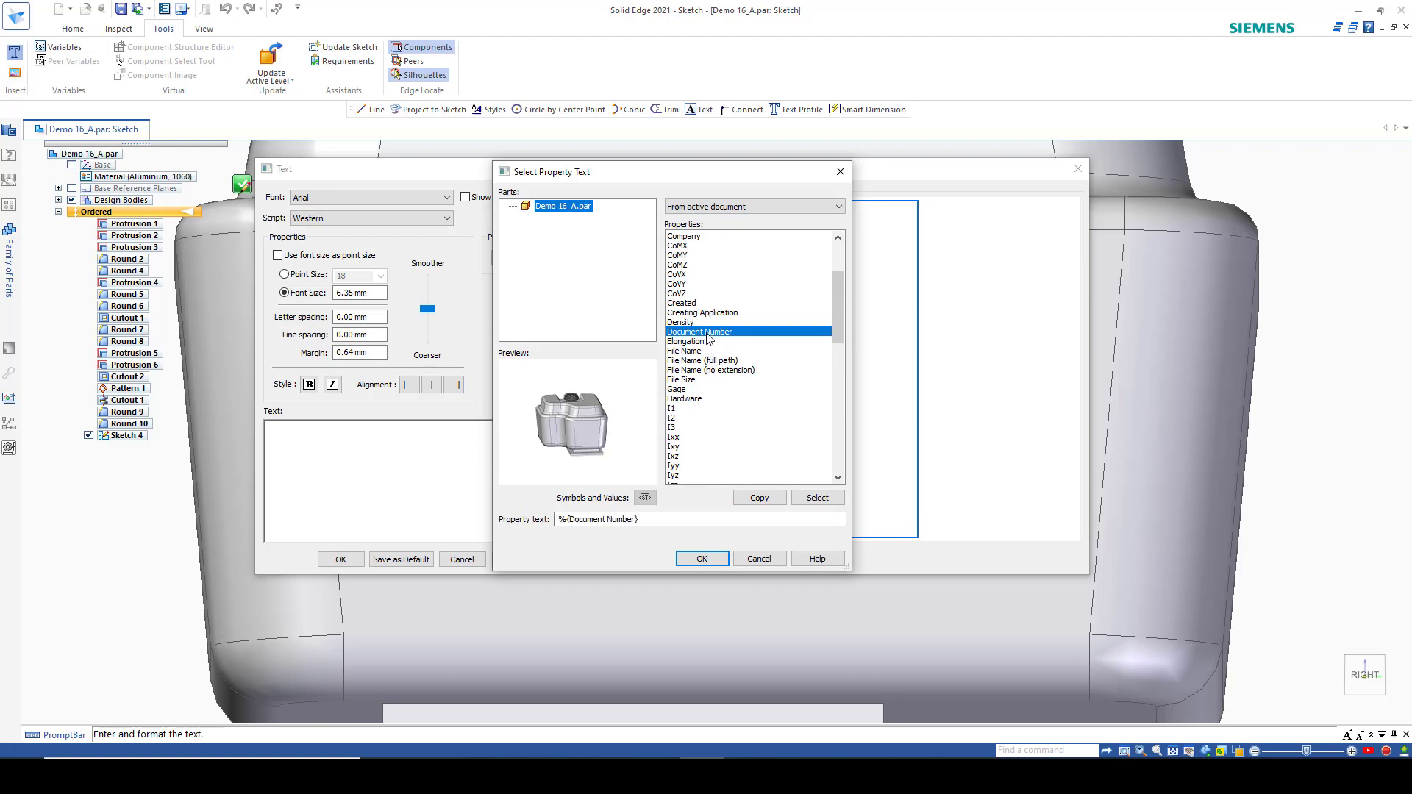
{"action": "left_click", "coordinate": [683, 520]}
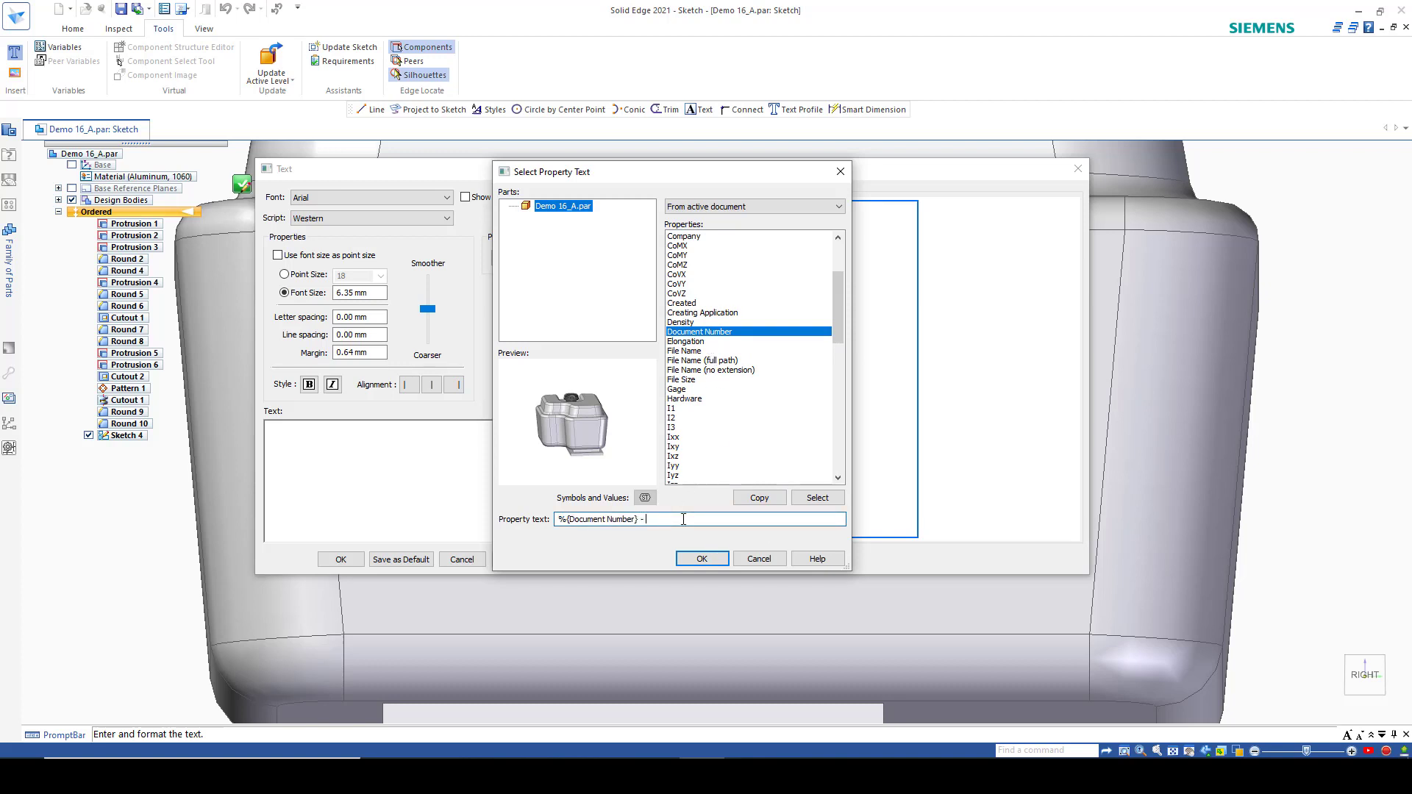
{"action": "left_click", "coordinate": [838, 478]}
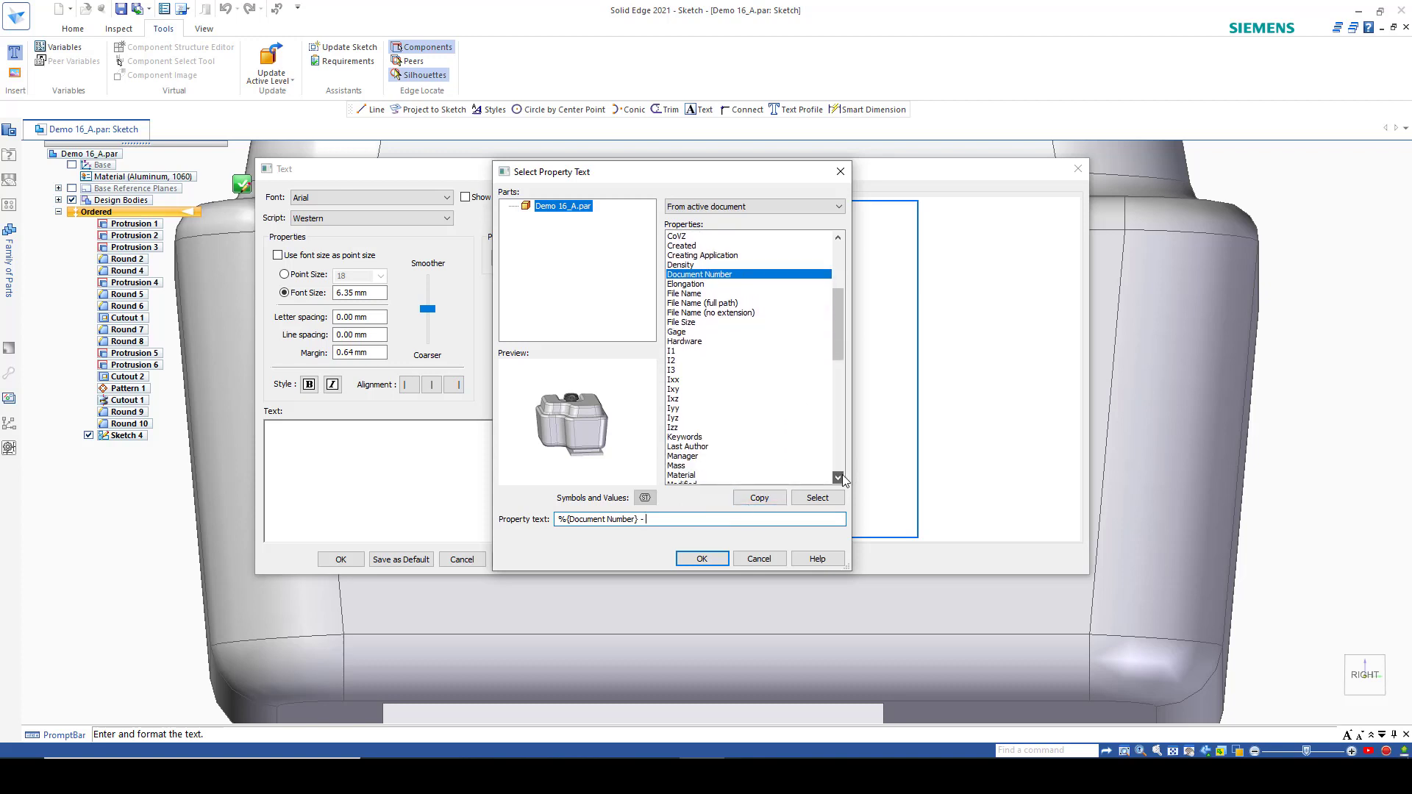
{"action": "scroll", "coordinate": [838, 478], "scroll_direction": "down", "scroll_amount": 7}
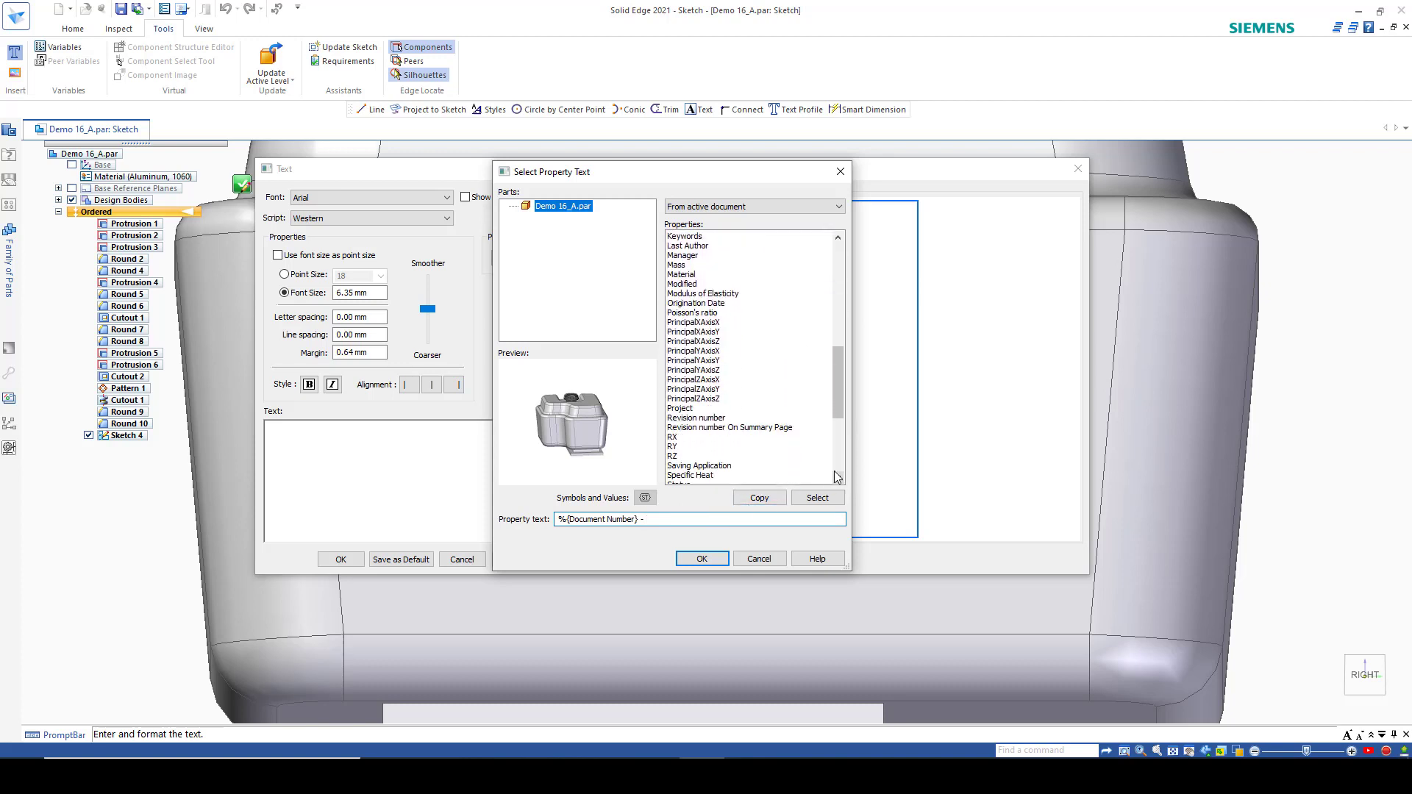
{"action": "double_click", "coordinate": [745, 418]}
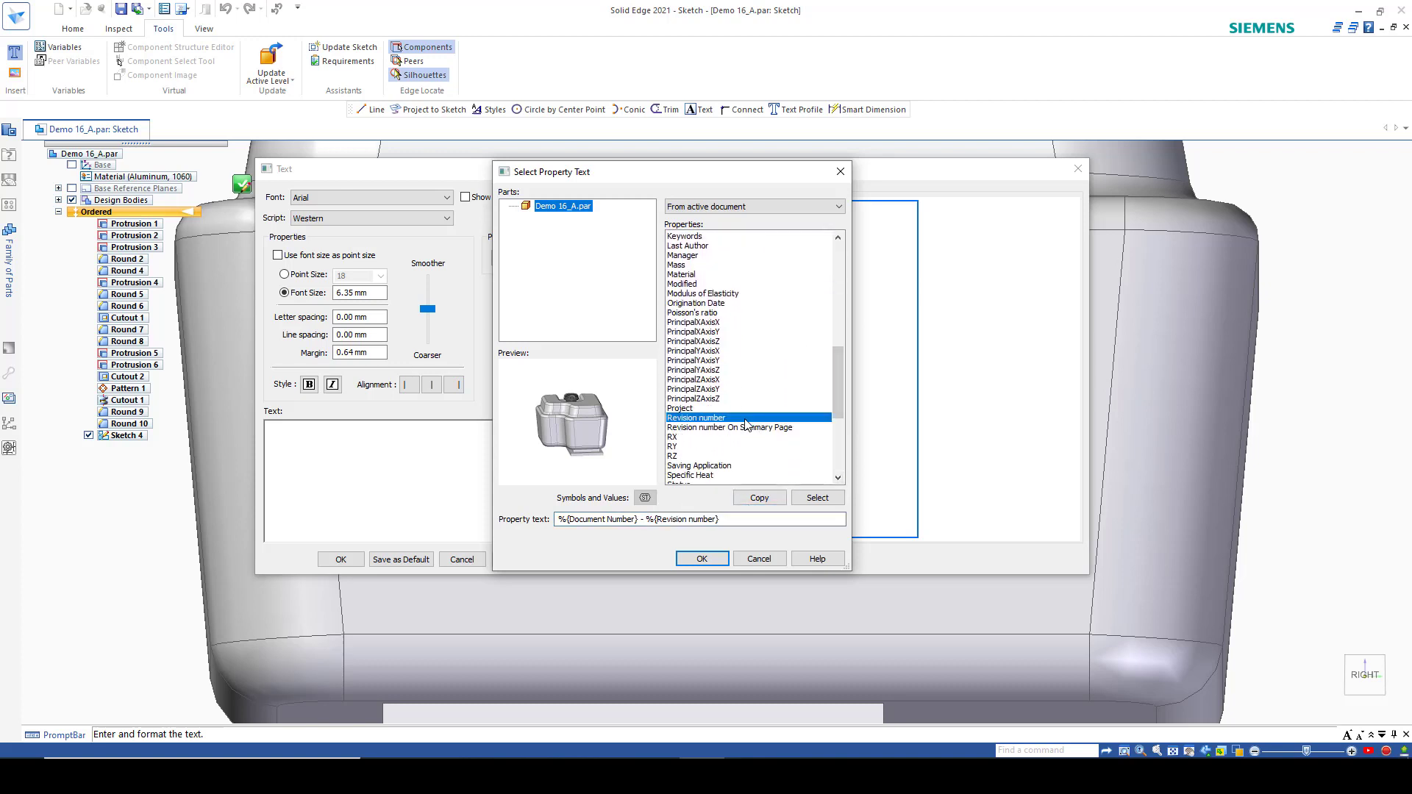
{"action": "left_click", "coordinate": [701, 558]}
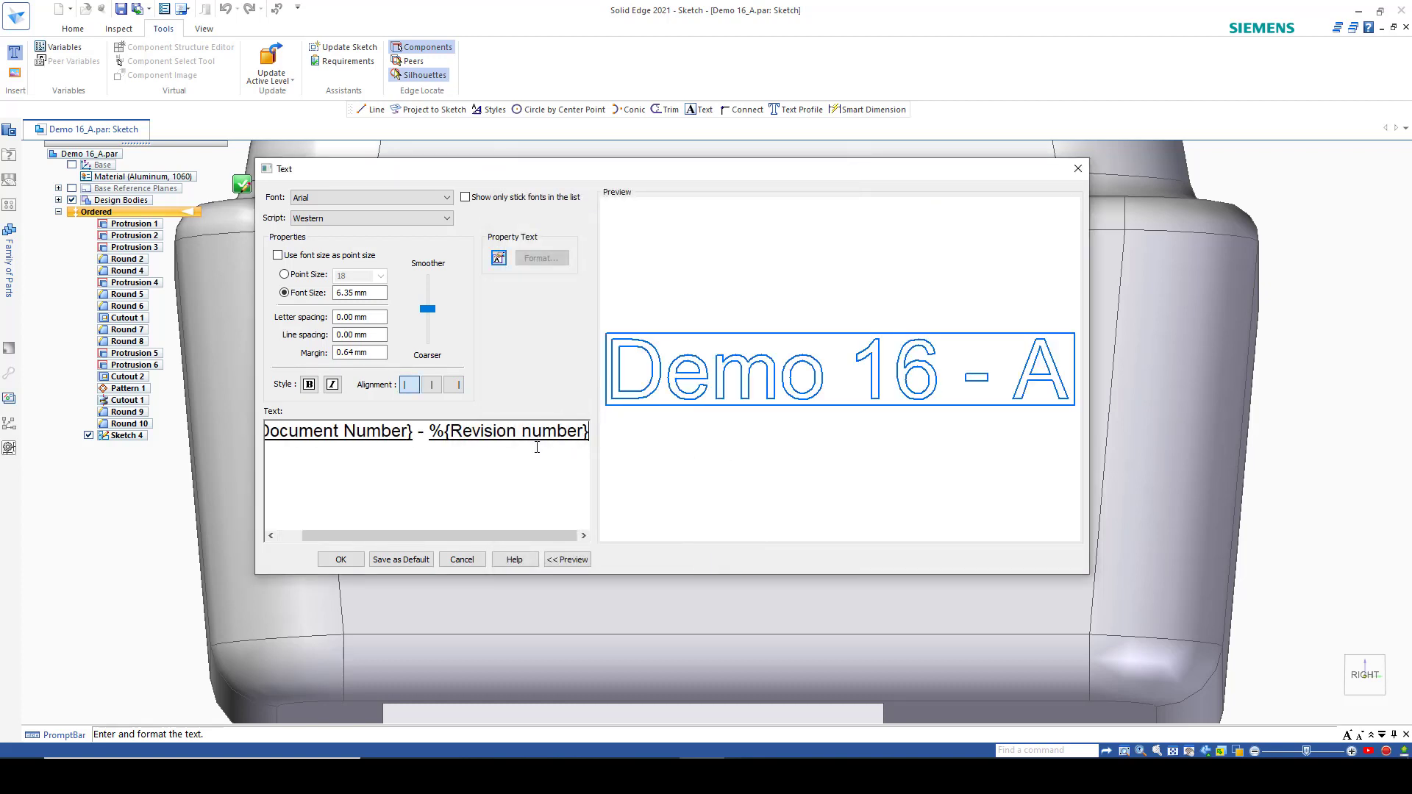
Place the text profile near the middle of the tank's flat side face, and close and finish the sketch
{"action": "left_click", "coordinate": [340, 559]}
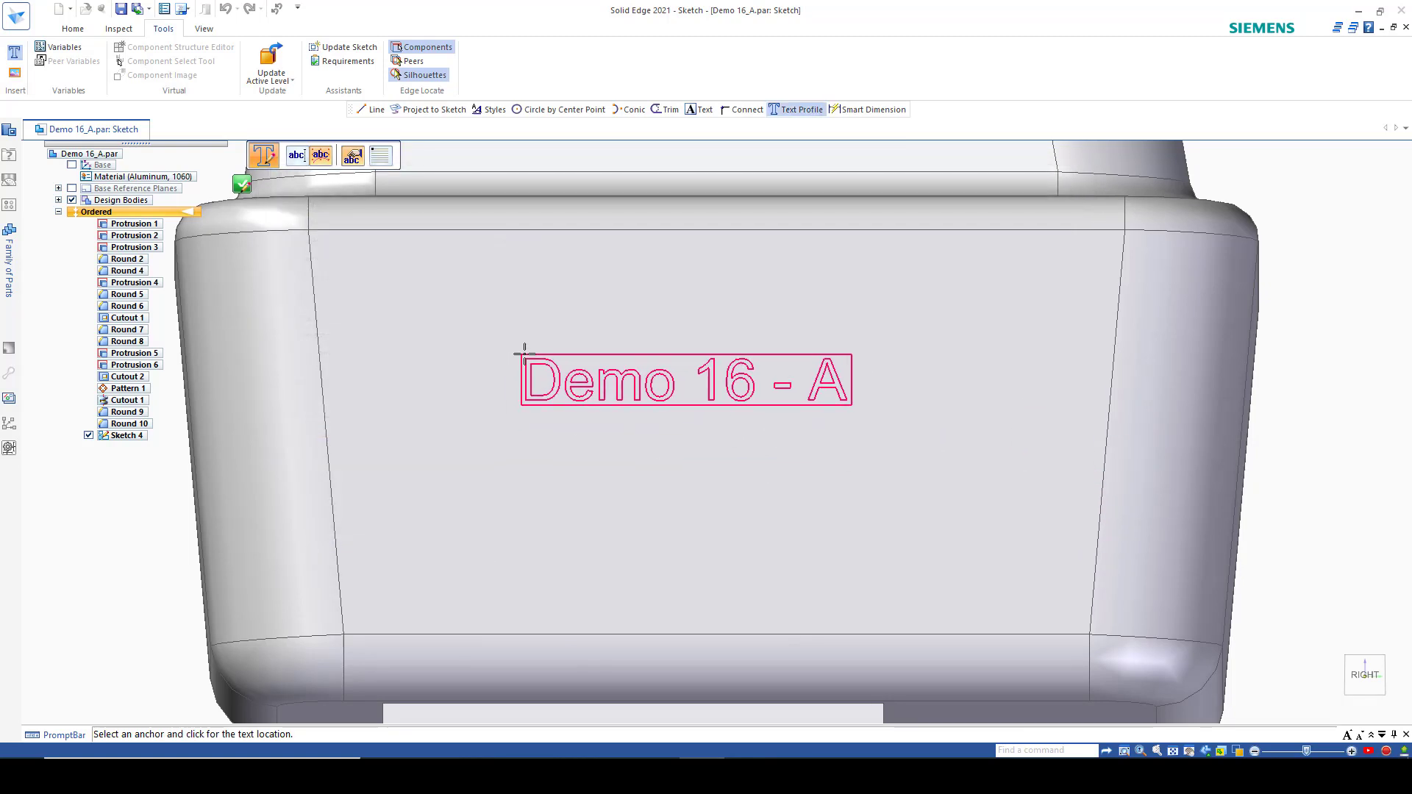
{"action": "left_click", "coordinate": [536, 353]}
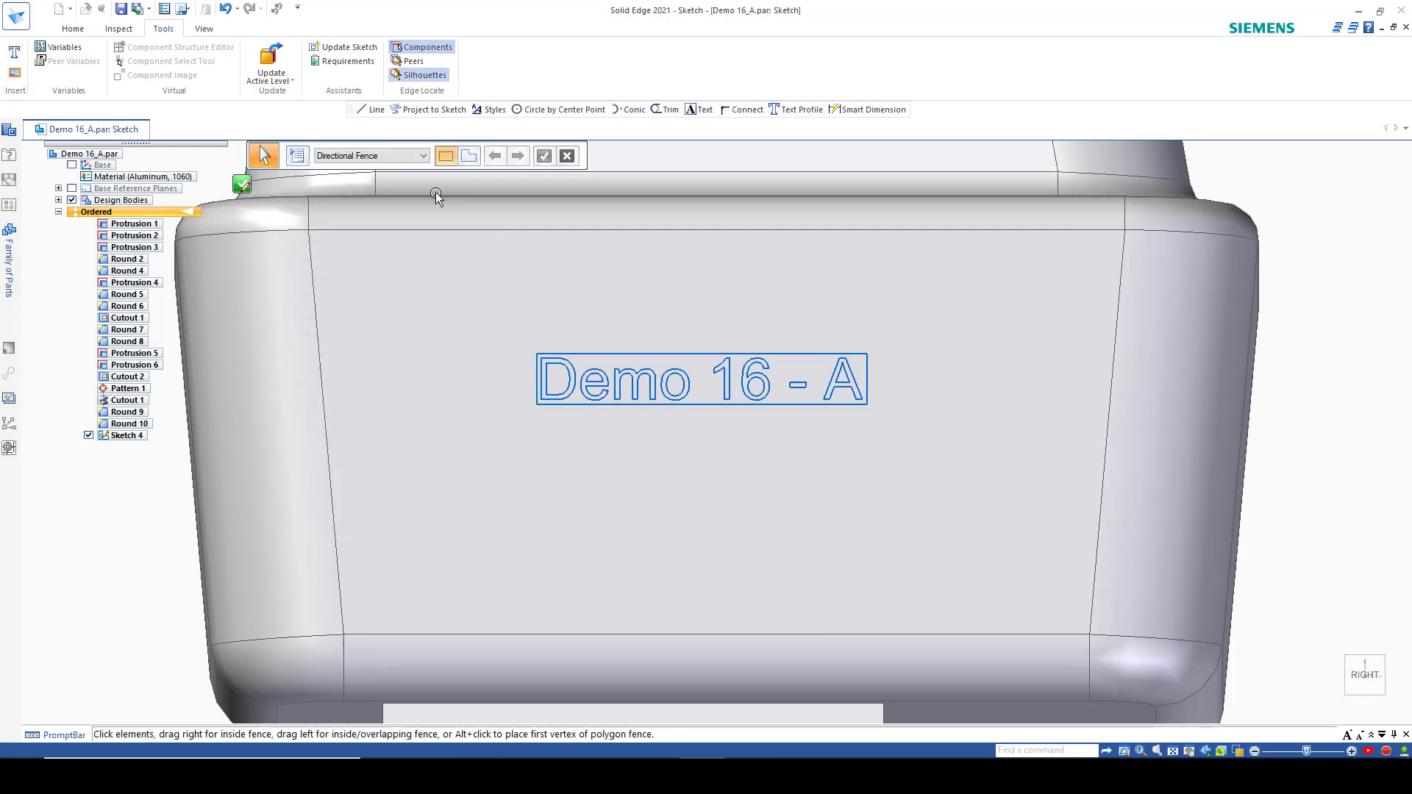
{"action": "left_click", "coordinate": [237, 185]}
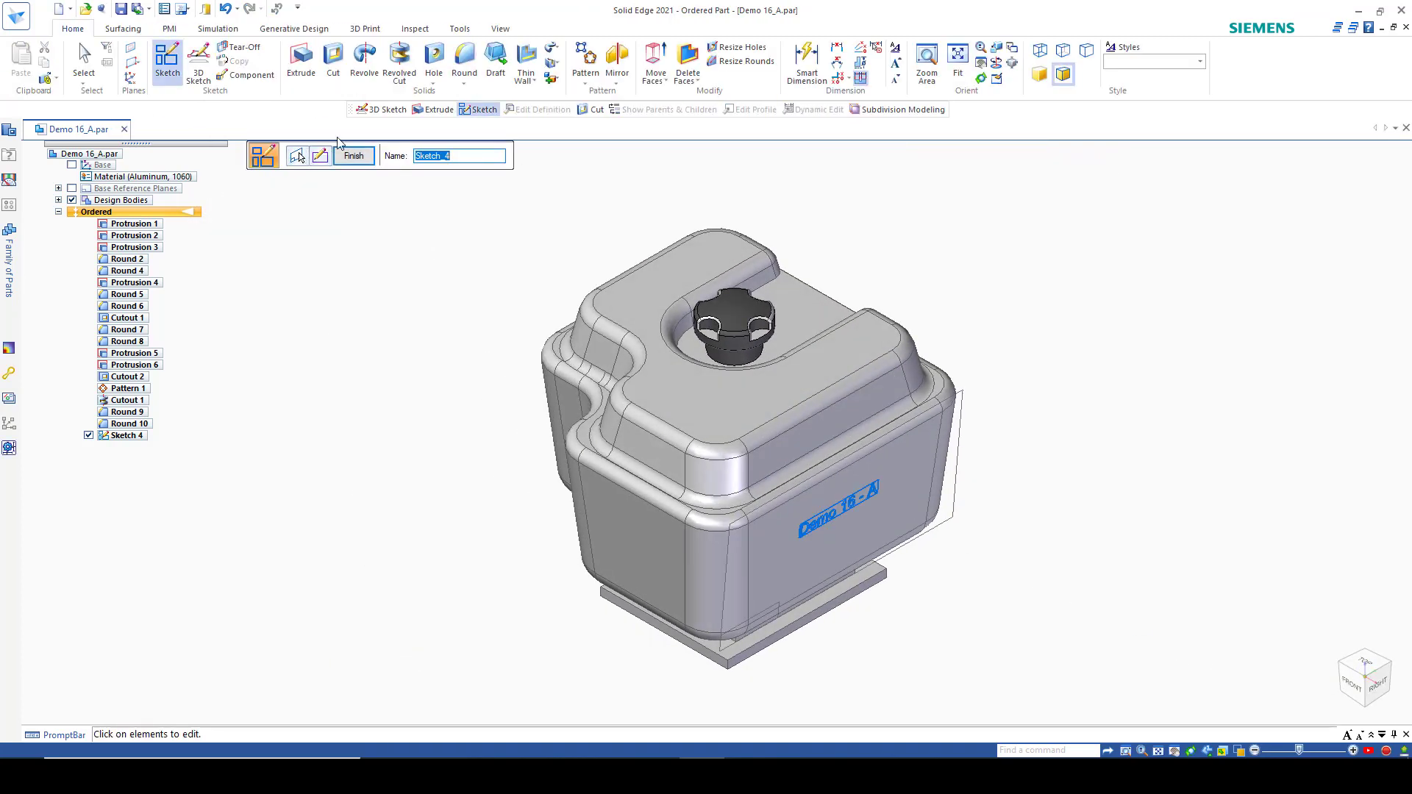
{"action": "left_click", "coordinate": [353, 157]}
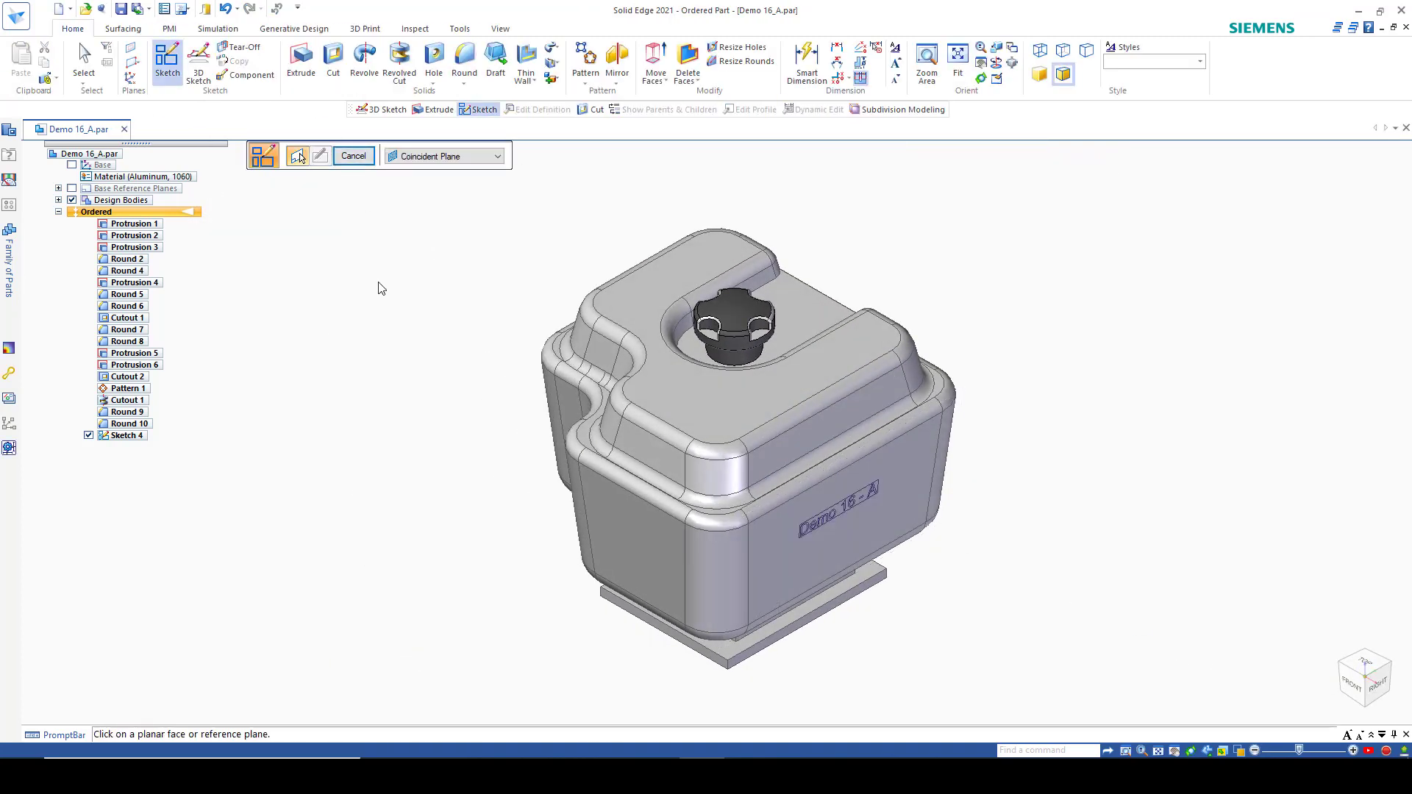
{"action": "left_click", "coordinate": [353, 156]}
{"action": "scroll", "coordinate": [892, 575], "scroll_direction": "up", "scroll_amount": 3}
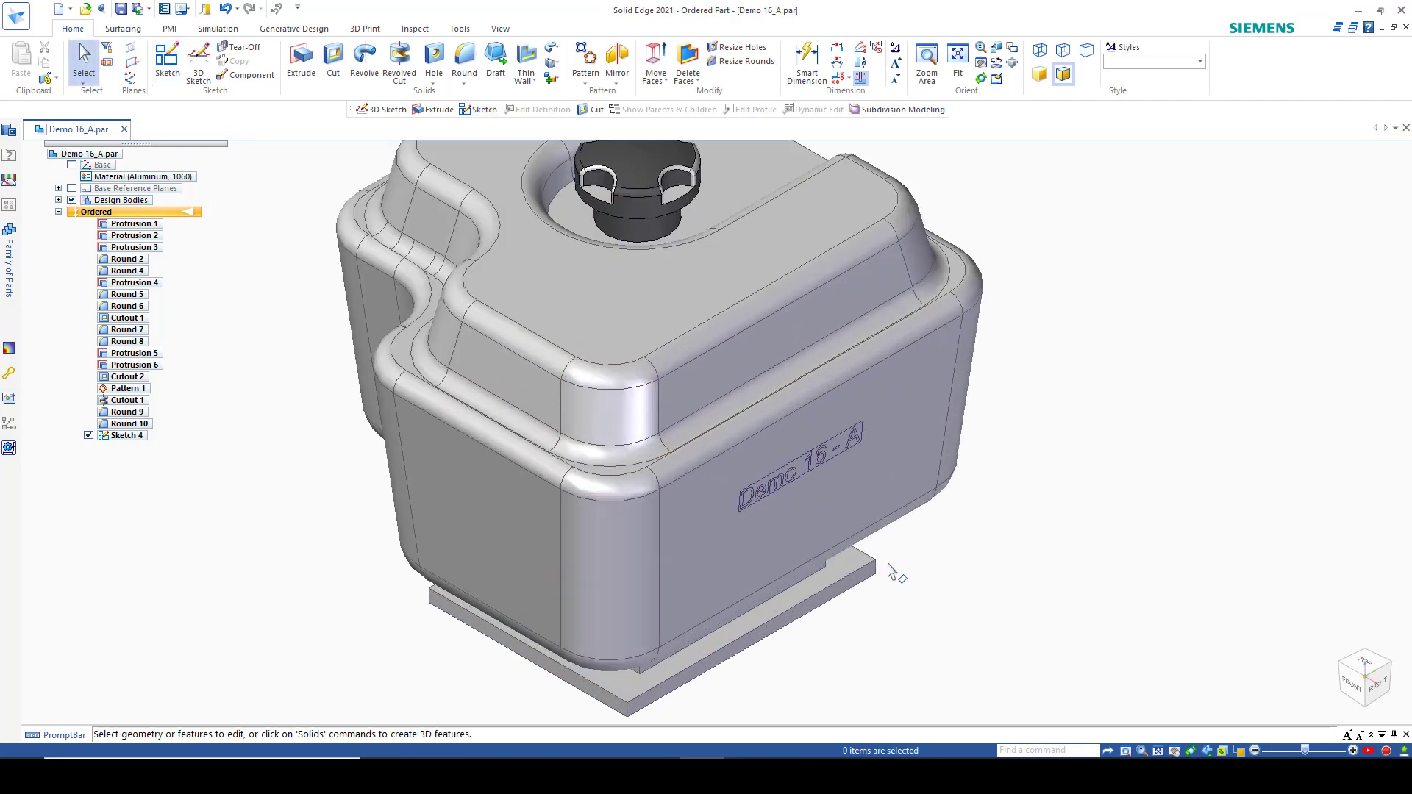
{"action": "scroll", "coordinate": [753, 353], "scroll_direction": "down", "scroll_amount": 3}
{"action": "scroll", "coordinate": [748, 328], "scroll_direction": "up", "scroll_amount": 2}
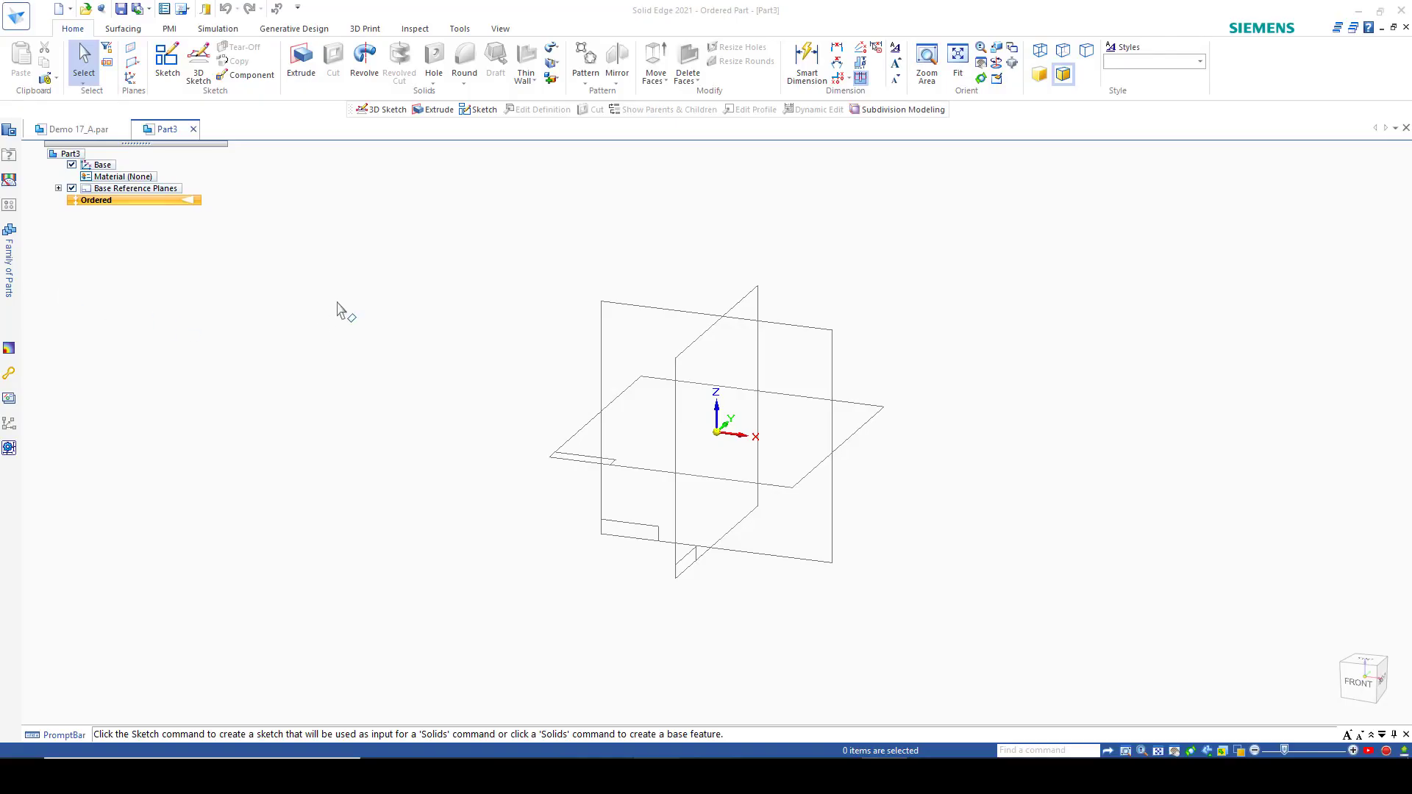
Start a sketch on the front XZ reference plane of the empty part
{"action": "left_click", "coordinate": [161, 64]}
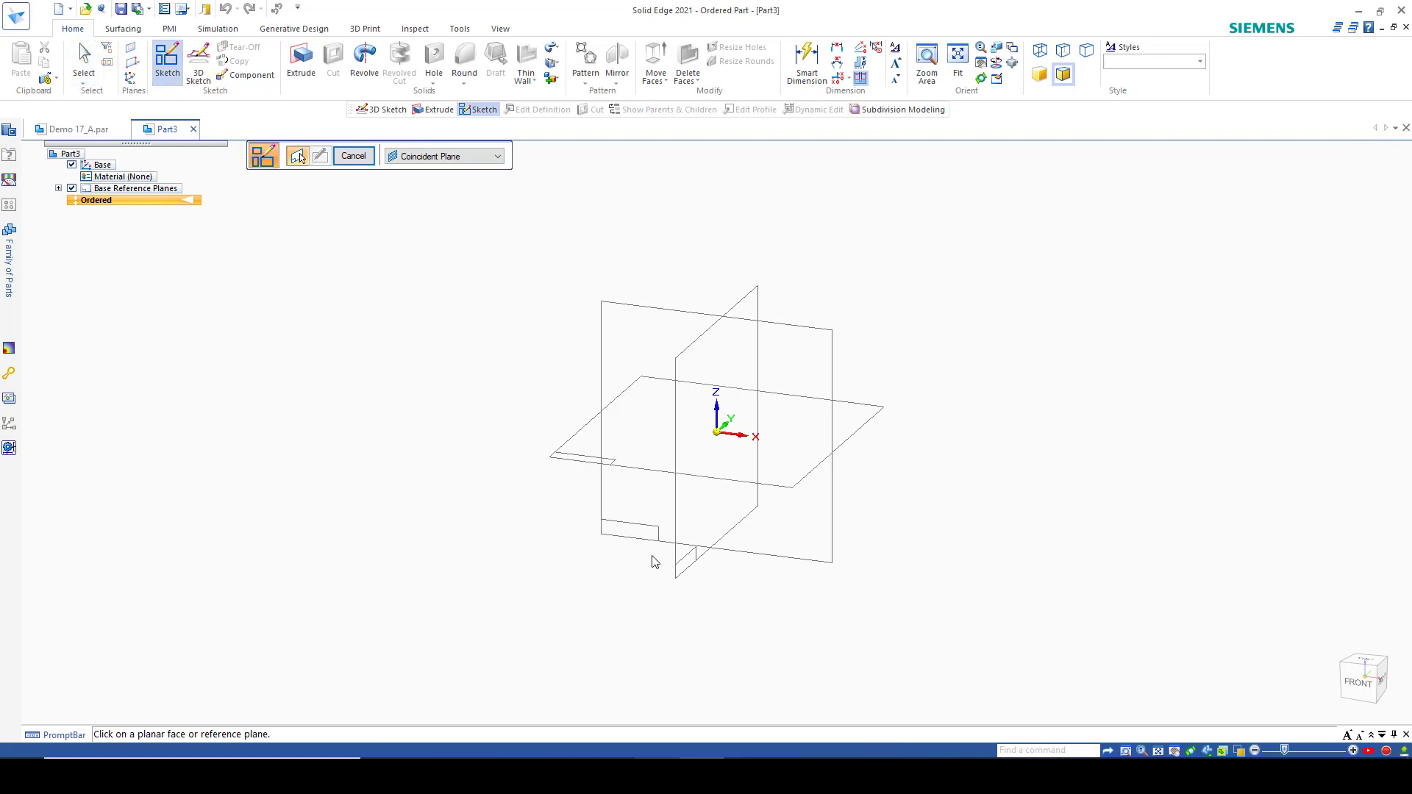
{"action": "left_click", "coordinate": [781, 356]}
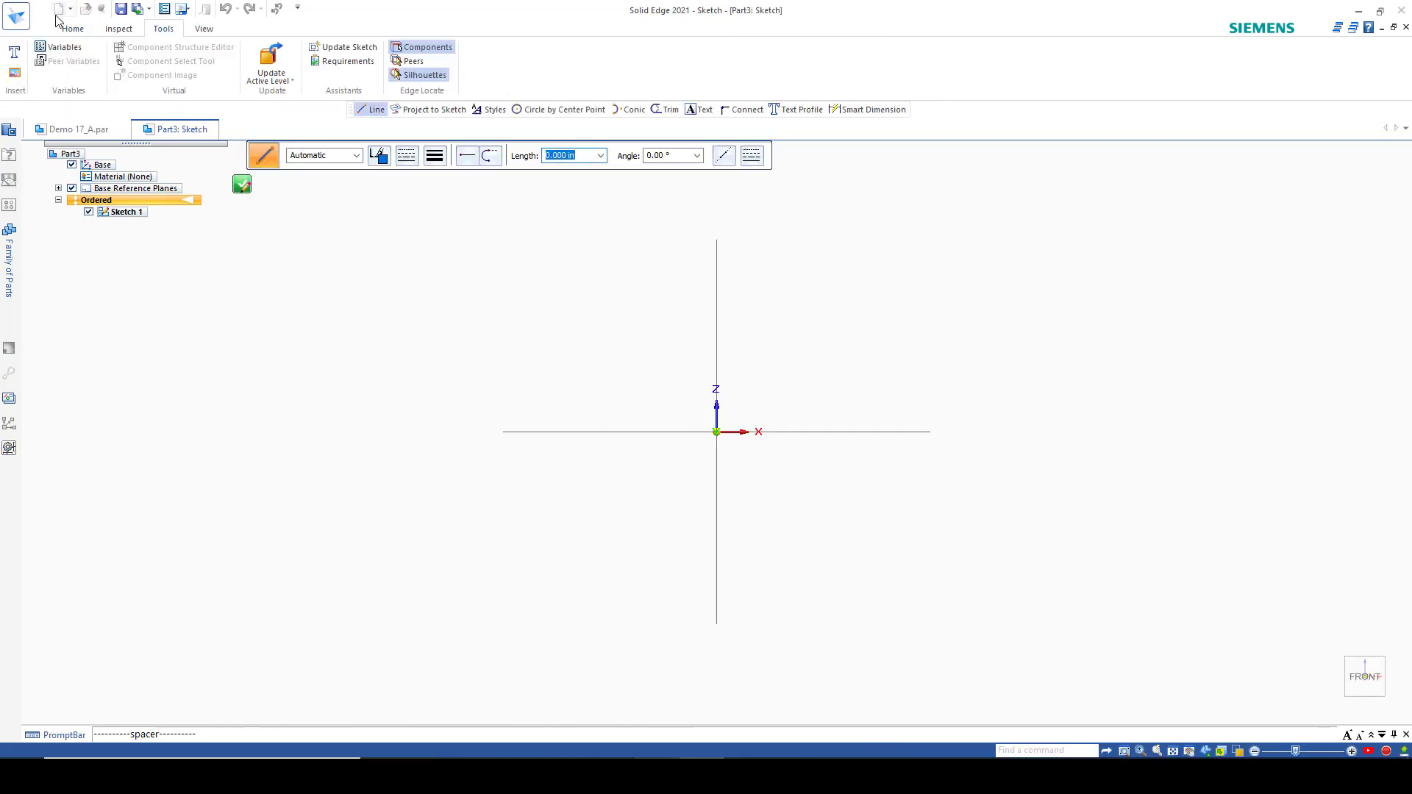
{"action": "left_click", "coordinate": [69, 32]}
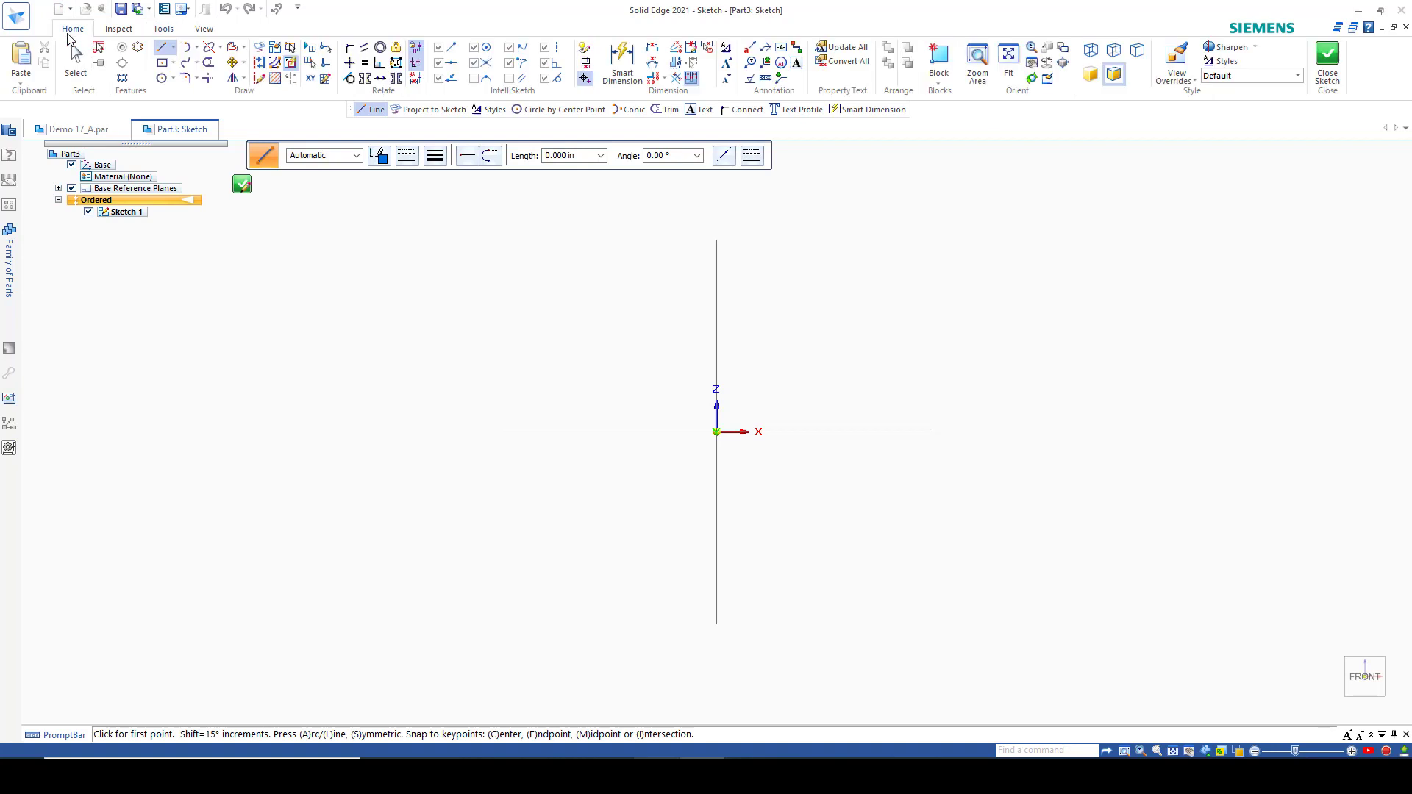
Start a conic curve in the sketch, review the available curve types and Rho value, and choose the general Conic type
{"action": "left_click", "coordinate": [196, 63]}
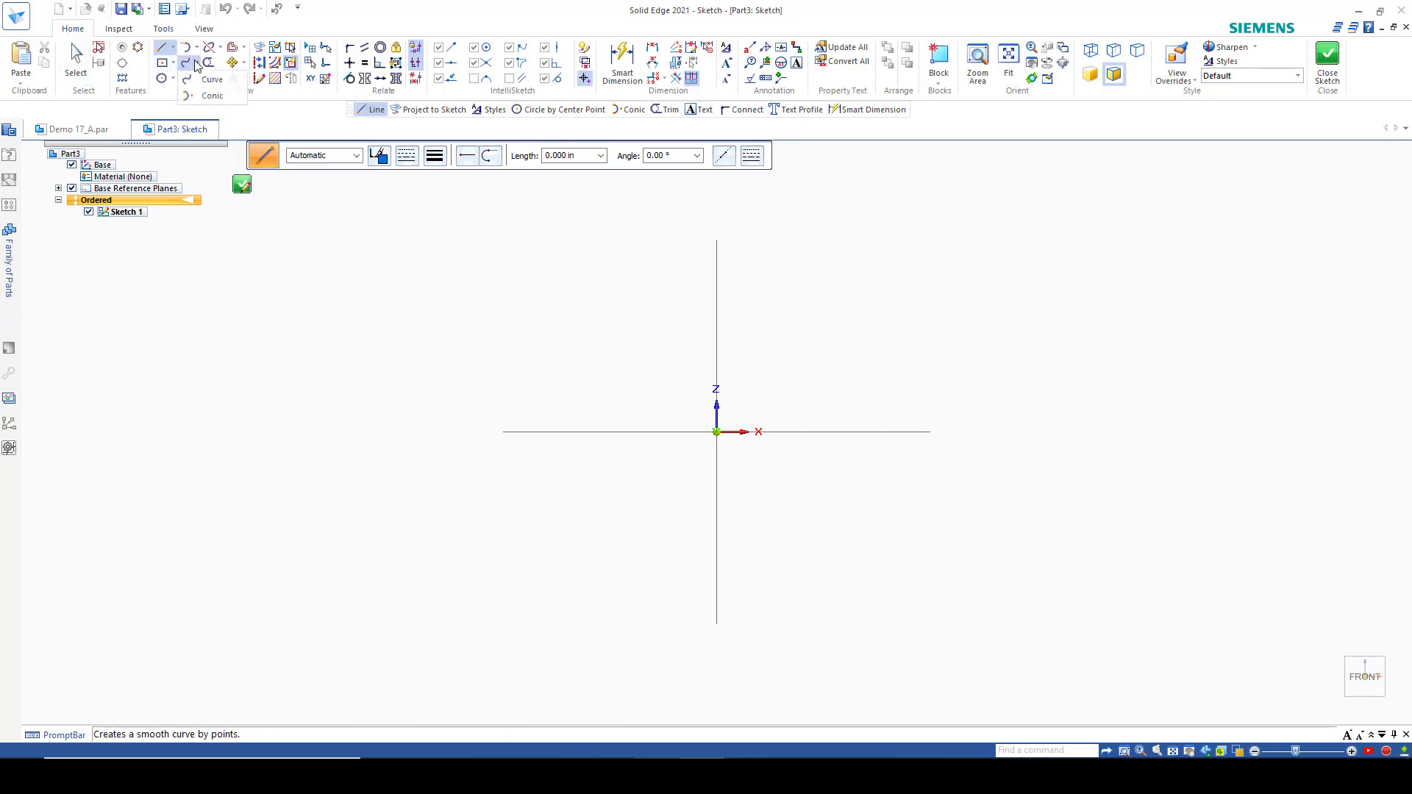
{"action": "left_click", "coordinate": [211, 95]}
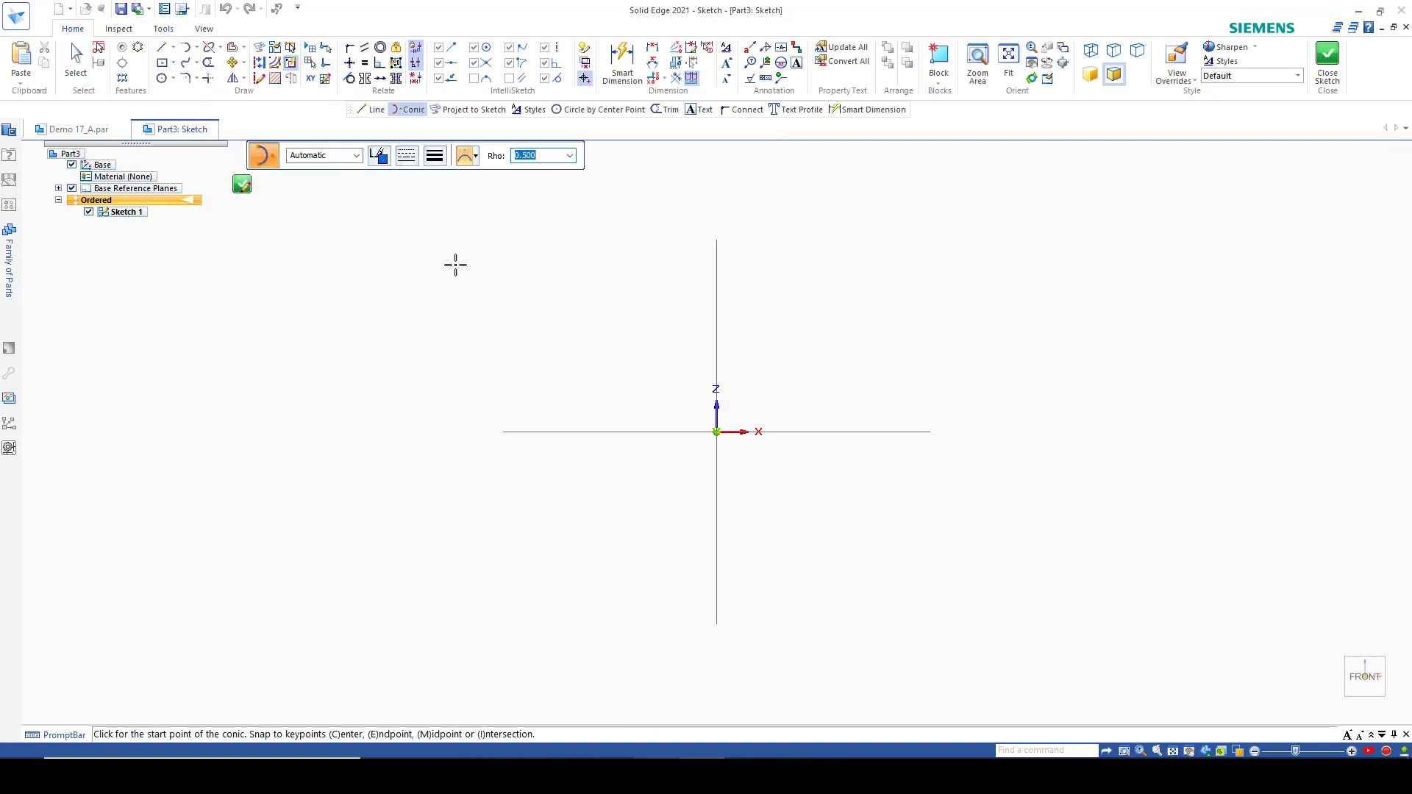
{"action": "left_click", "coordinate": [475, 157]}
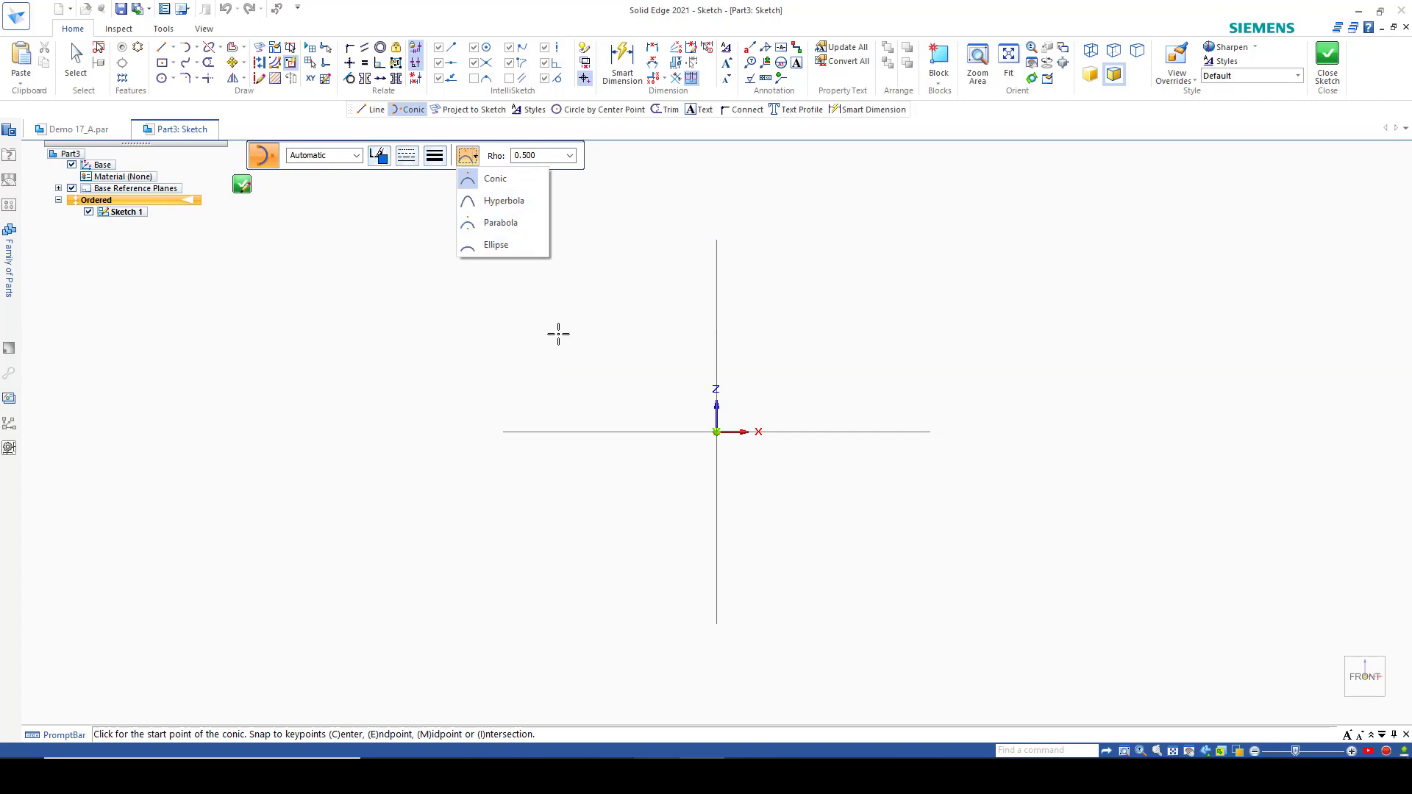
{"action": "left_click", "coordinate": [543, 156]}
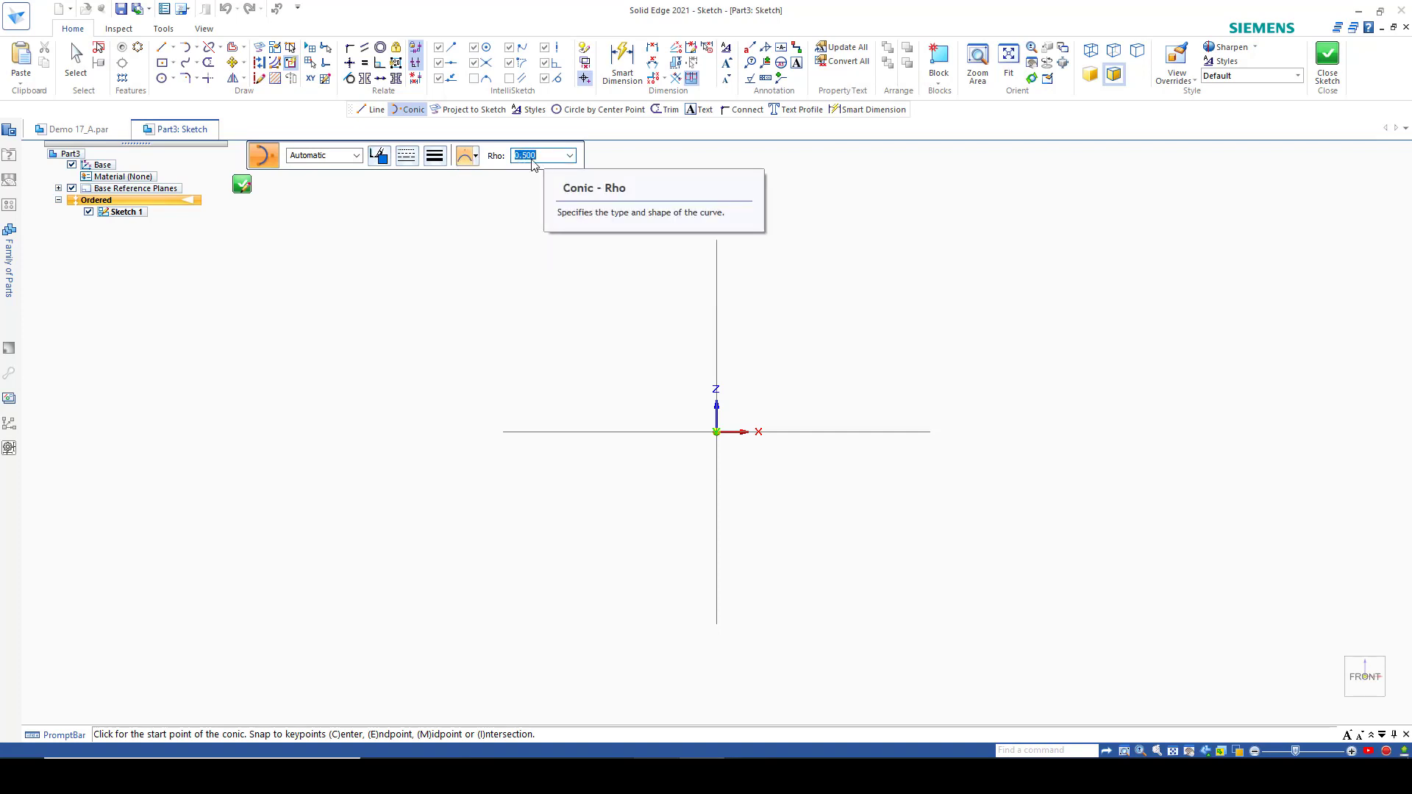
{"action": "left_click", "coordinate": [475, 159]}
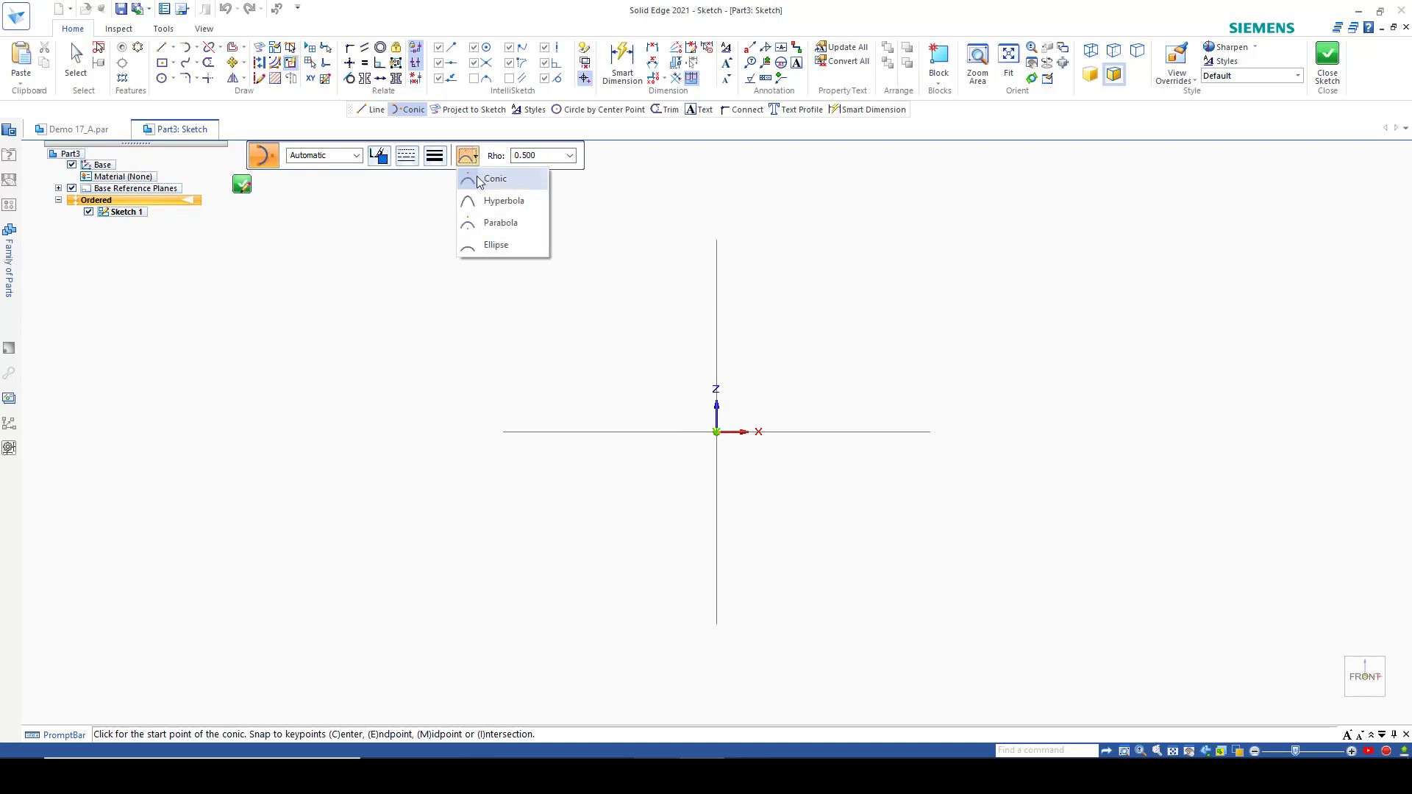
{"action": "left_click", "coordinate": [481, 178]}
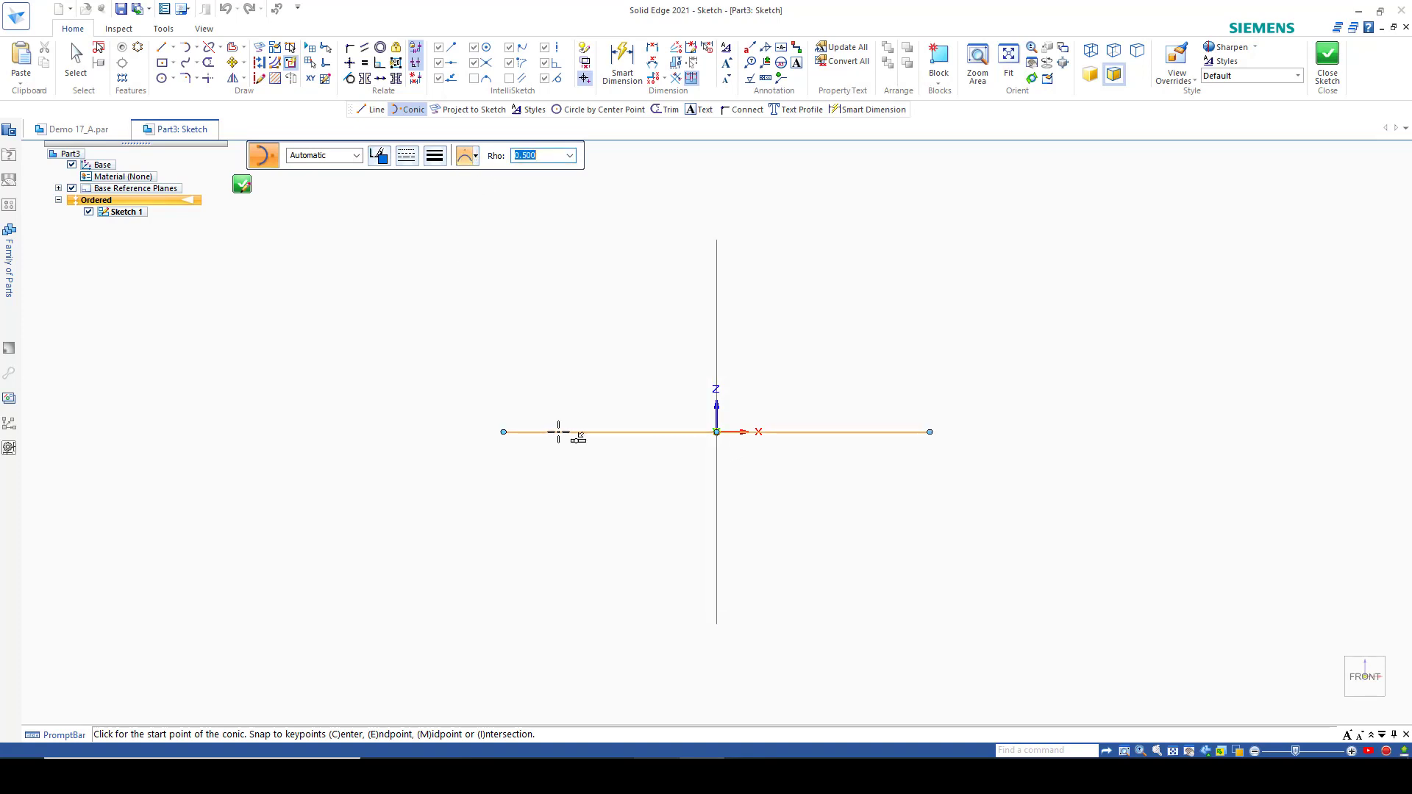
Draw a conic above the X axis with level endpoints, its vertex toward the start point, and a Rho value of 0.75
{"action": "left_click", "coordinate": [531, 409]}
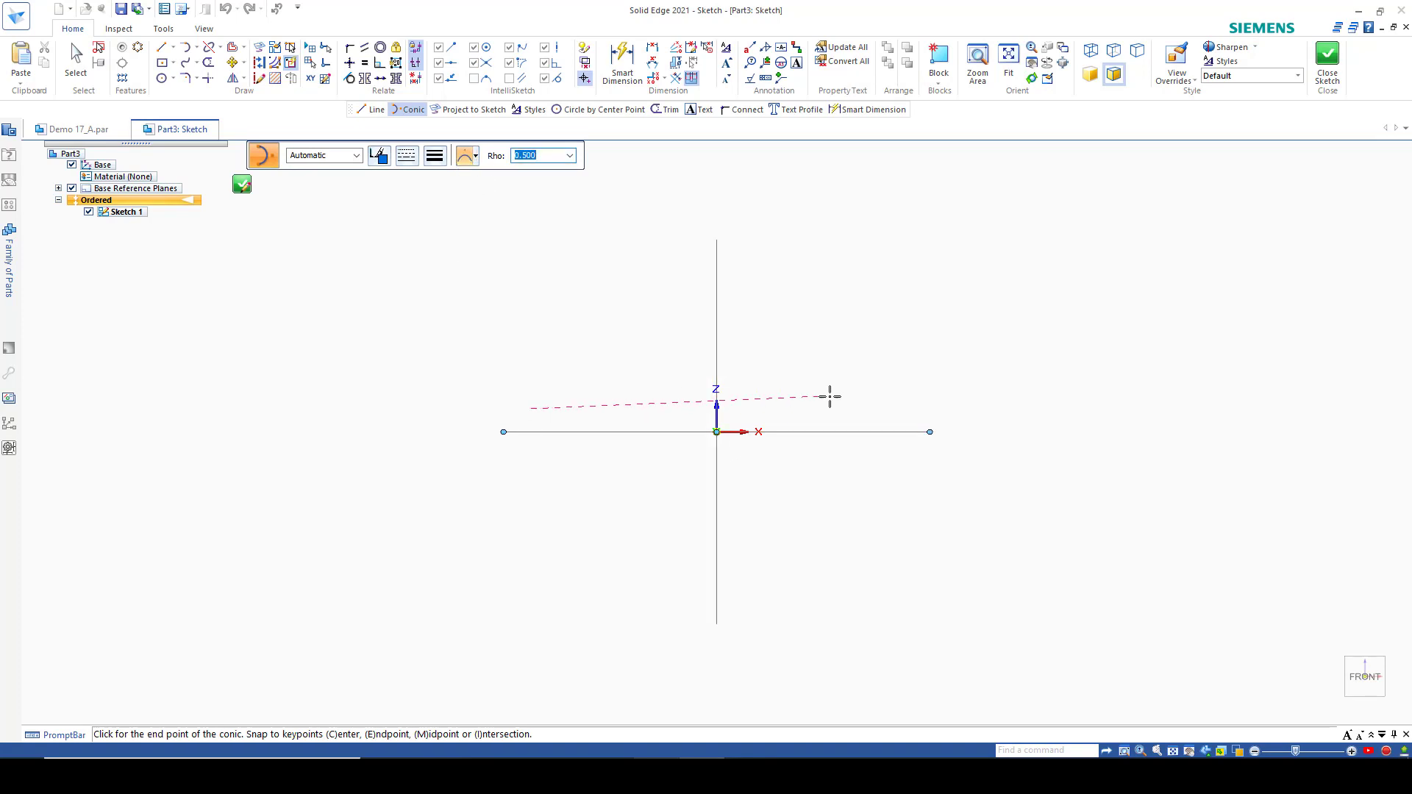
{"action": "left_click", "coordinate": [890, 408]}
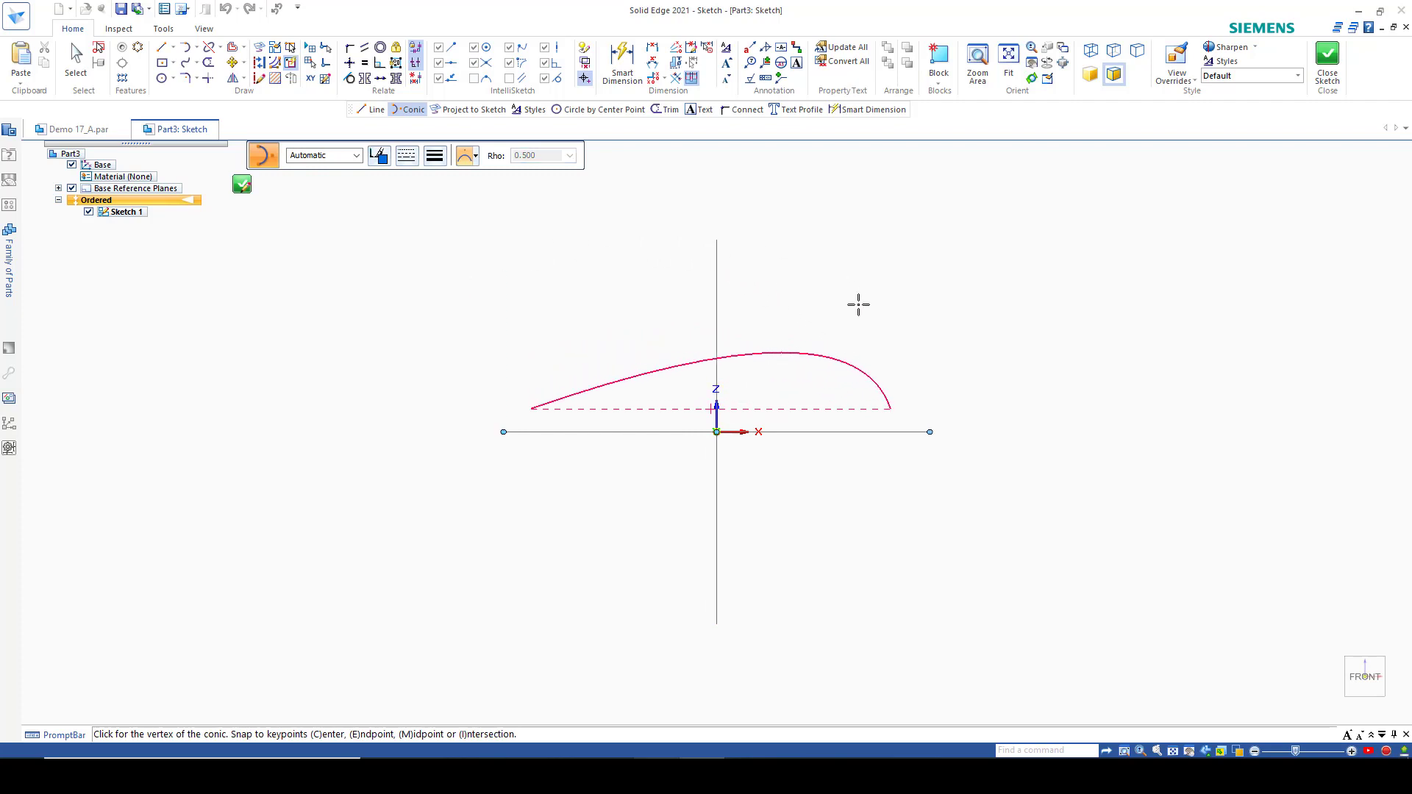
{"action": "left_click", "coordinate": [621, 249]}
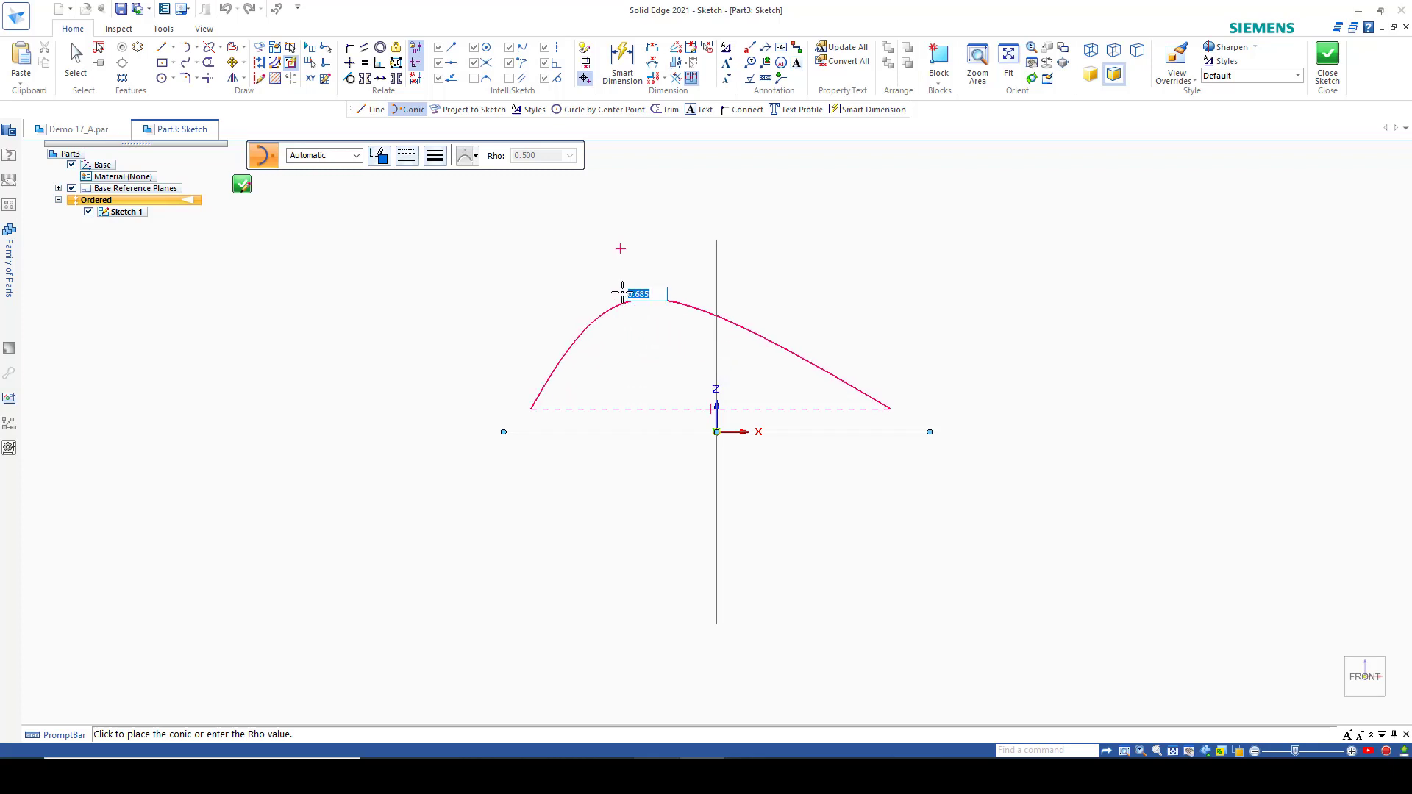
{"action": "type", "text": "."}
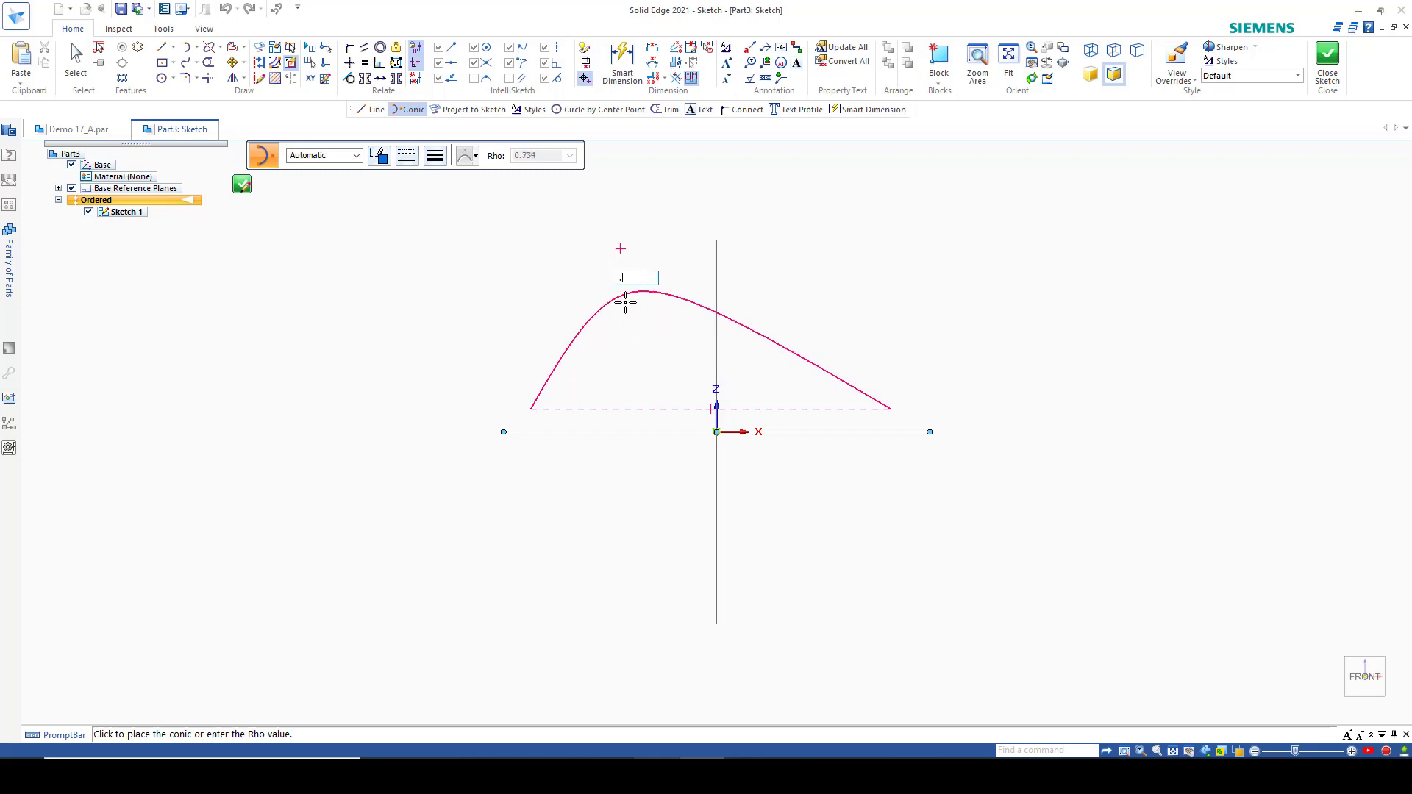
{"action": "type", "text": "75"}
{"action": "key", "text": "Return"}
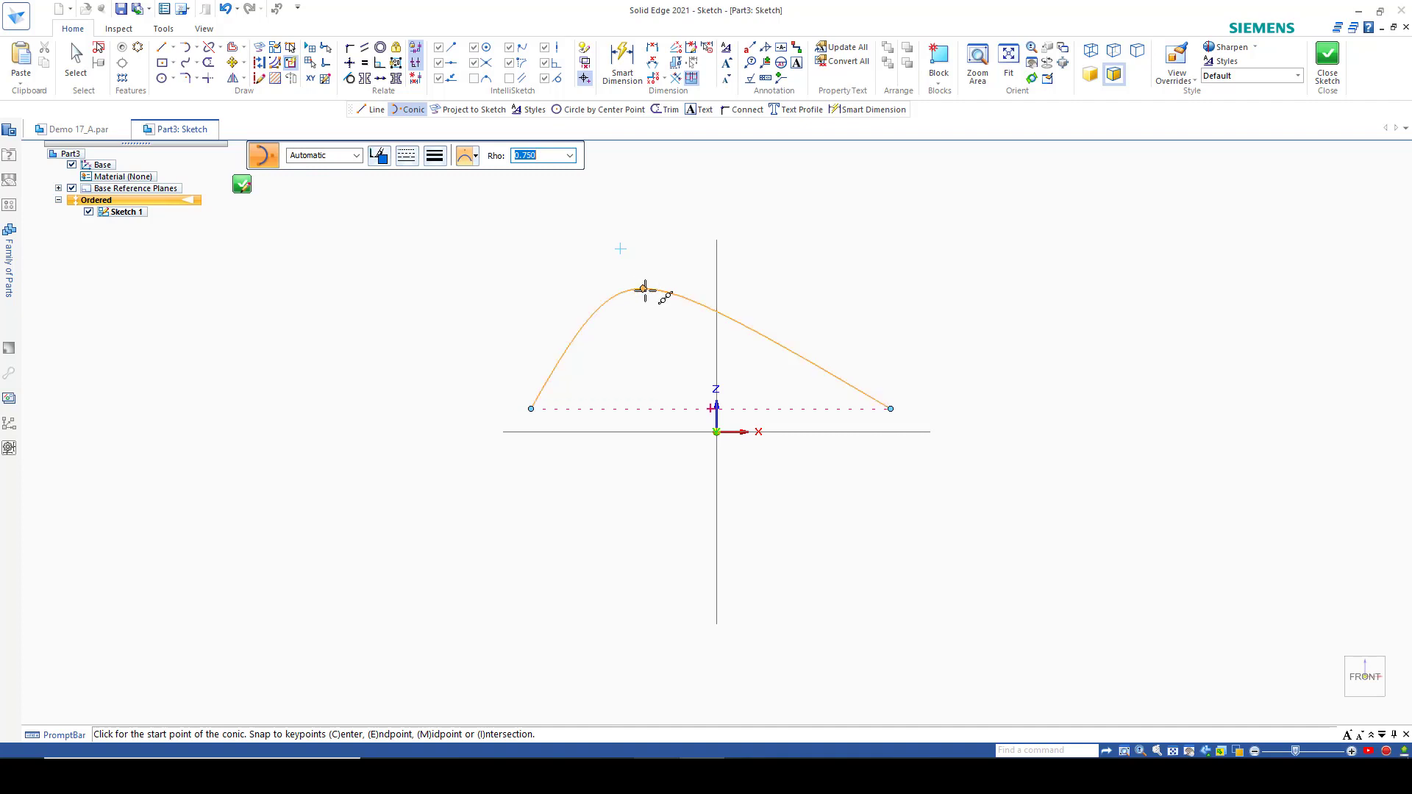
{"action": "key", "text": "Escape"}
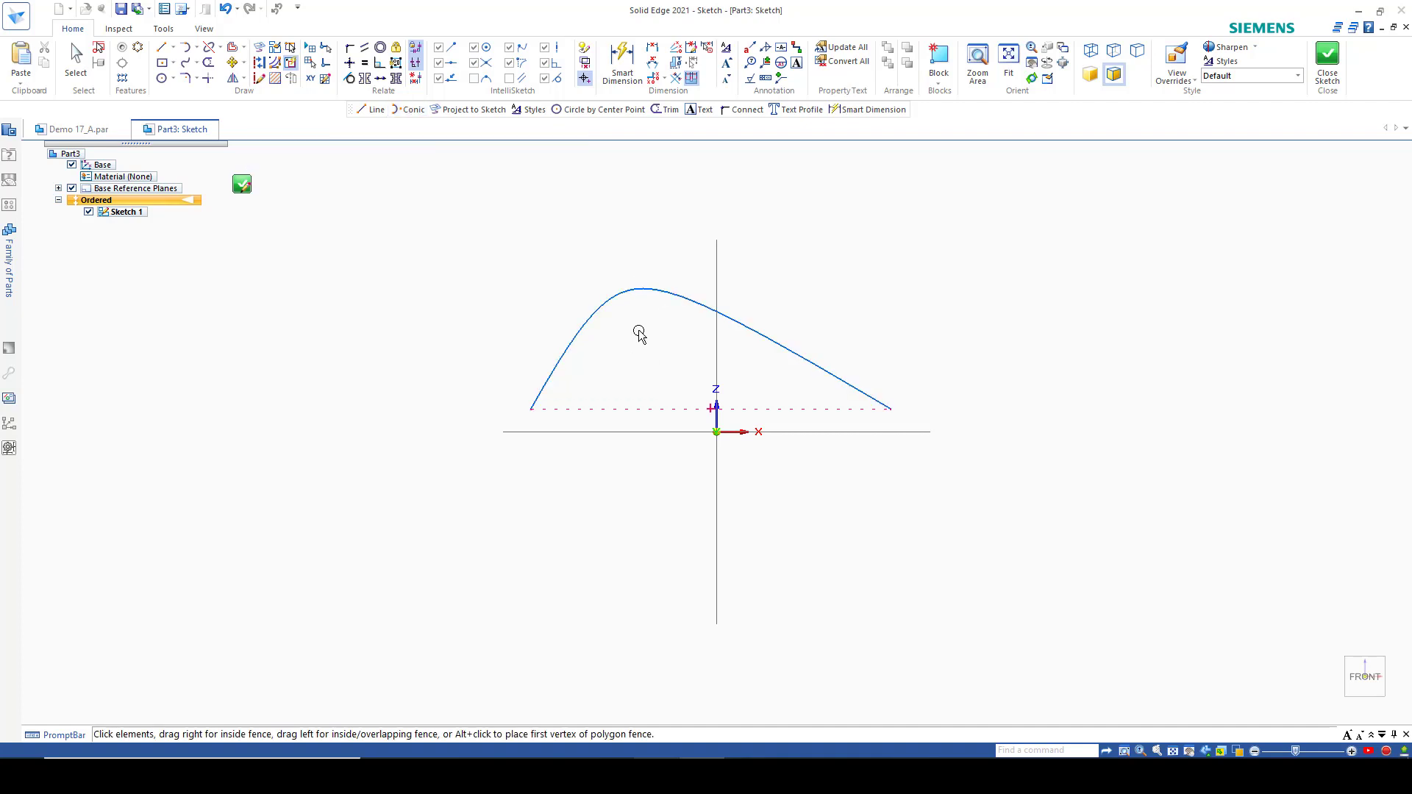
Move the conic slightly up and to the left, and set its Rho value to 0.8
{"action": "left_click", "coordinate": [636, 294]}
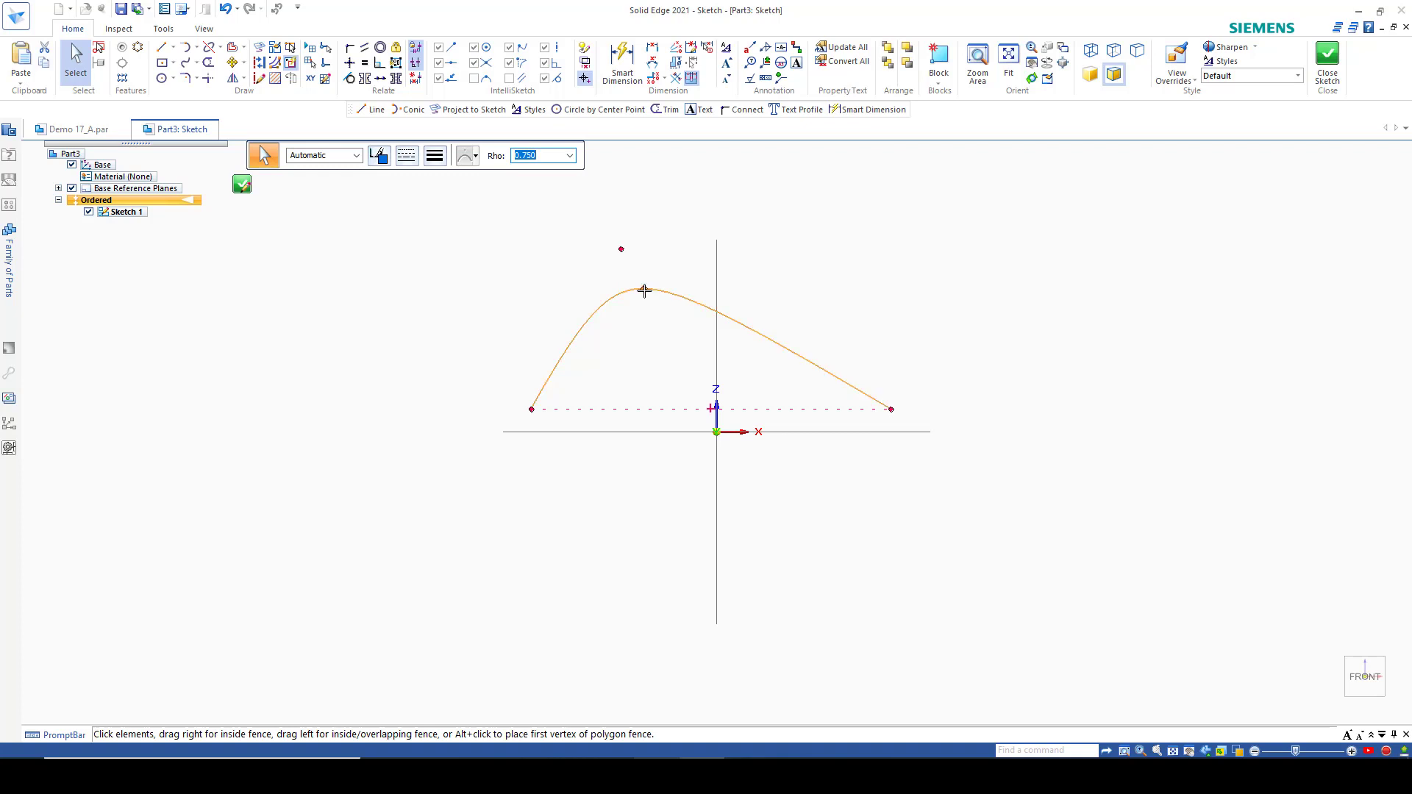
{"action": "mouse_move", "coordinate": [642, 286]}
{"action": "left_mouse_down"}
{"action": "mouse_move", "coordinate": [627, 268]}
{"action": "mouse_move", "coordinate": [652, 312]}
{"action": "mouse_move", "coordinate": [632, 278]}
{"action": "left_mouse_up"}
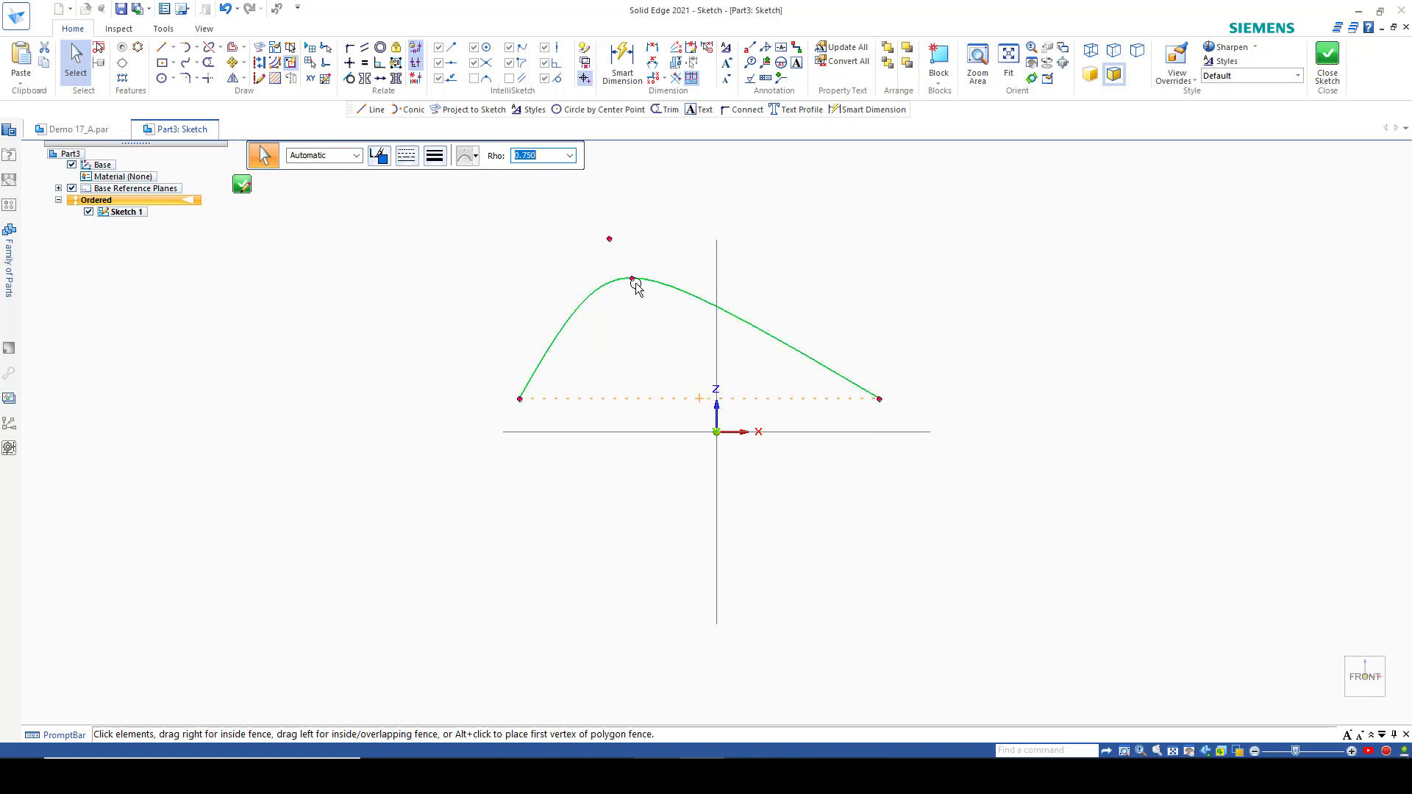
{"action": "type", "text": "."}
{"action": "left_click_drag", "start_coordinate": [537, 157], "coordinate": [470, 153]}
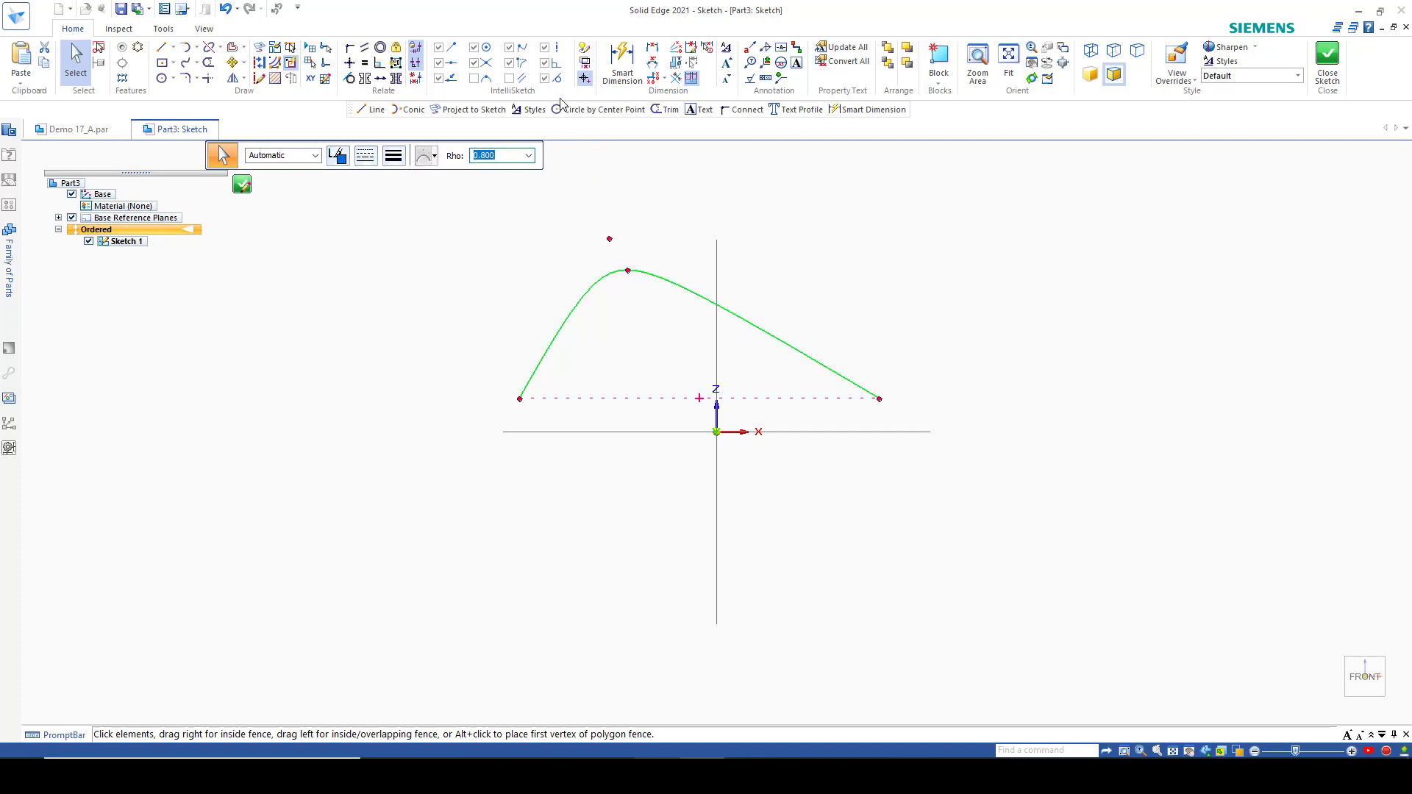
Delete the conic curve from the sketch
{"action": "key", "text": "Escape"}
{"action": "left_click", "coordinate": [616, 270]}
{"action": "key", "text": "Delete"}
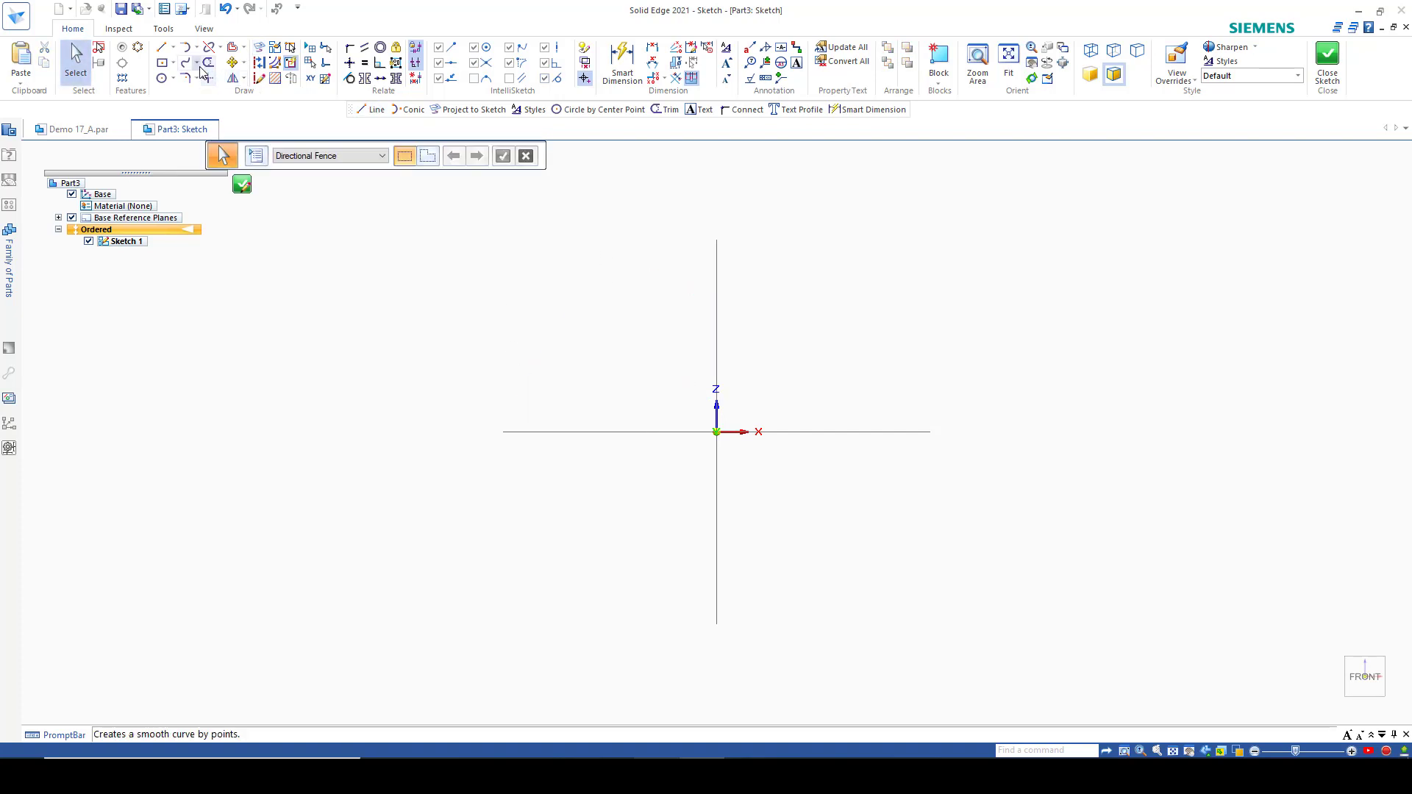
Draw a Hyperbola conic above the X axis with level endpoints, a high vertex and a Rho value of 0.95
{"action": "left_click", "coordinate": [197, 63]}
{"action": "left_click", "coordinate": [210, 96]}
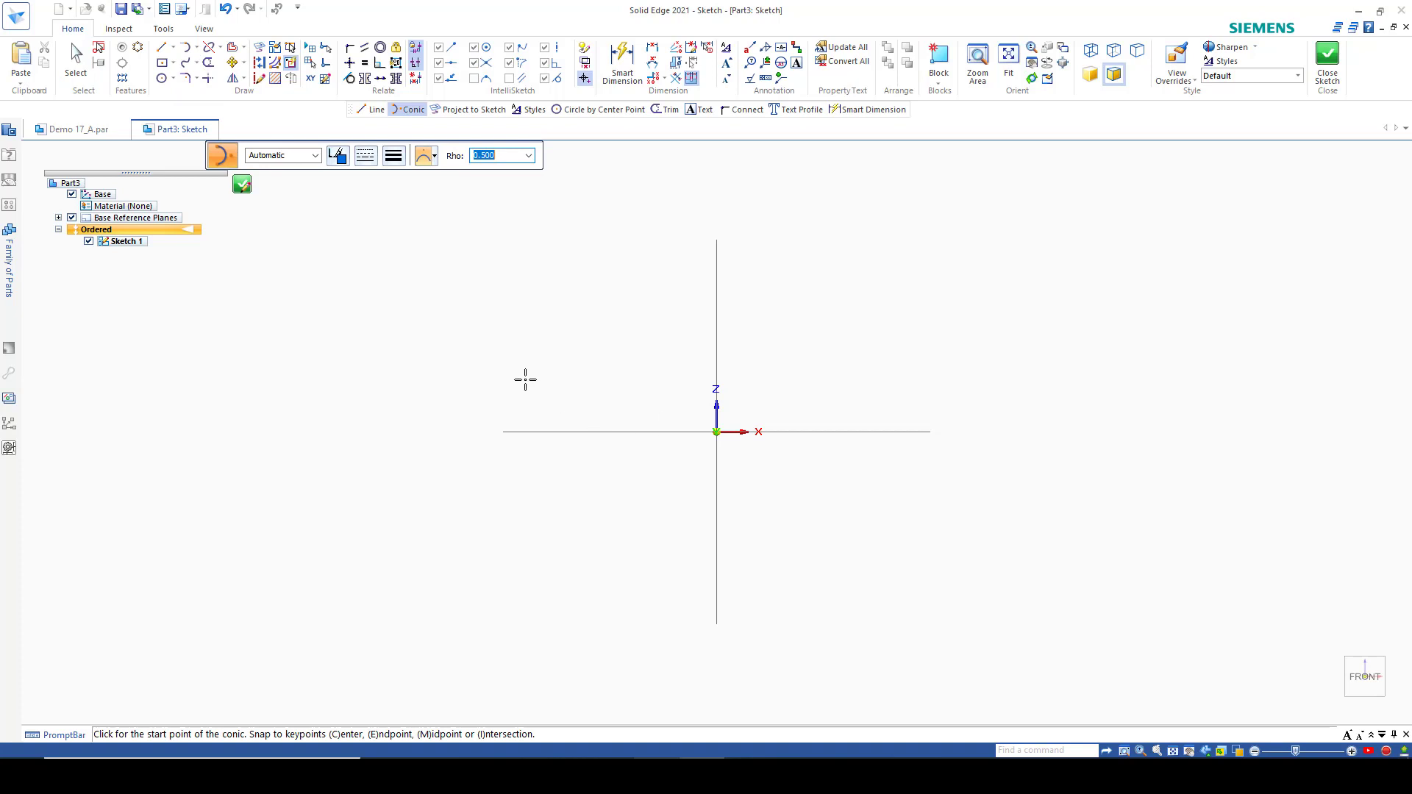
{"action": "left_click", "coordinate": [424, 155]}
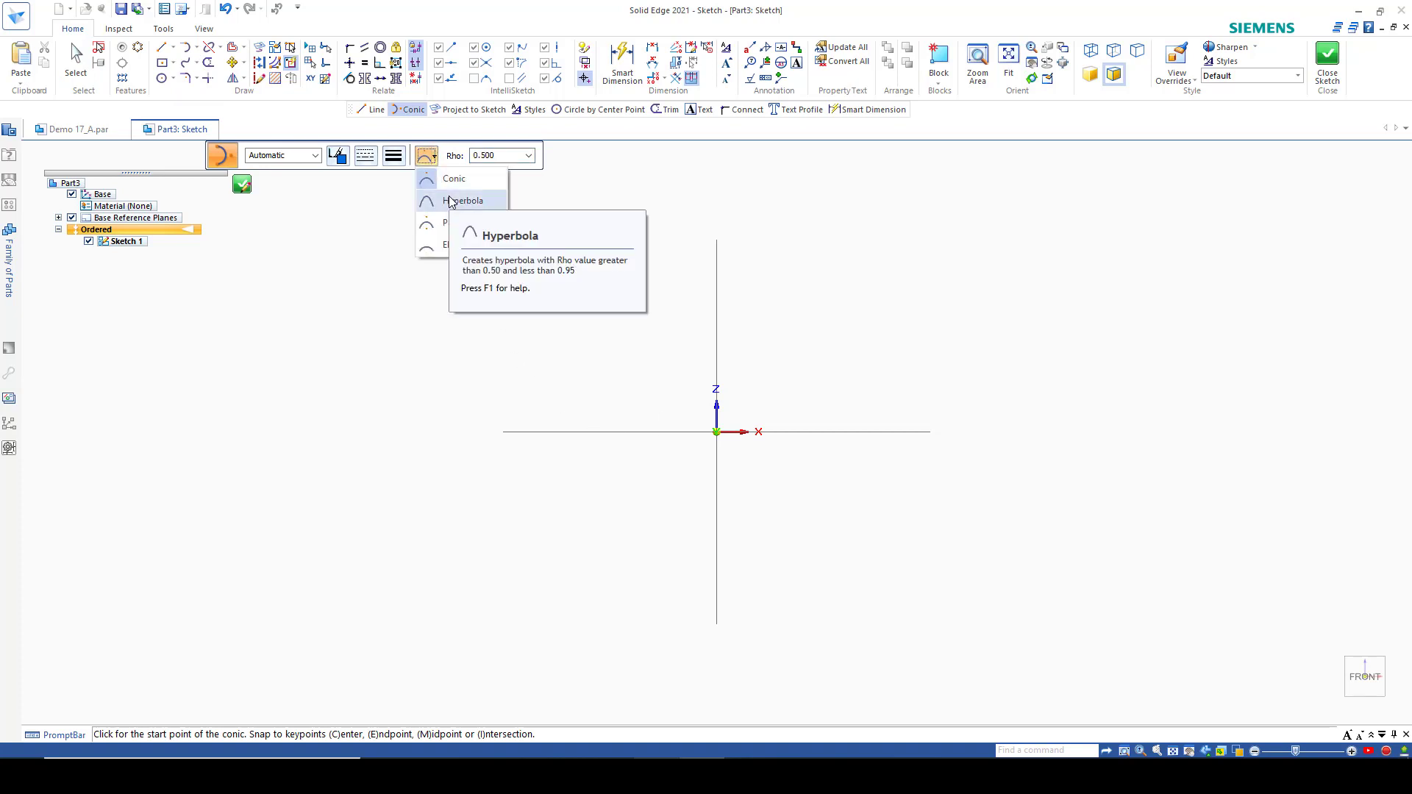
{"action": "left_click", "coordinate": [452, 202]}
{"action": "left_click", "coordinate": [527, 402]}
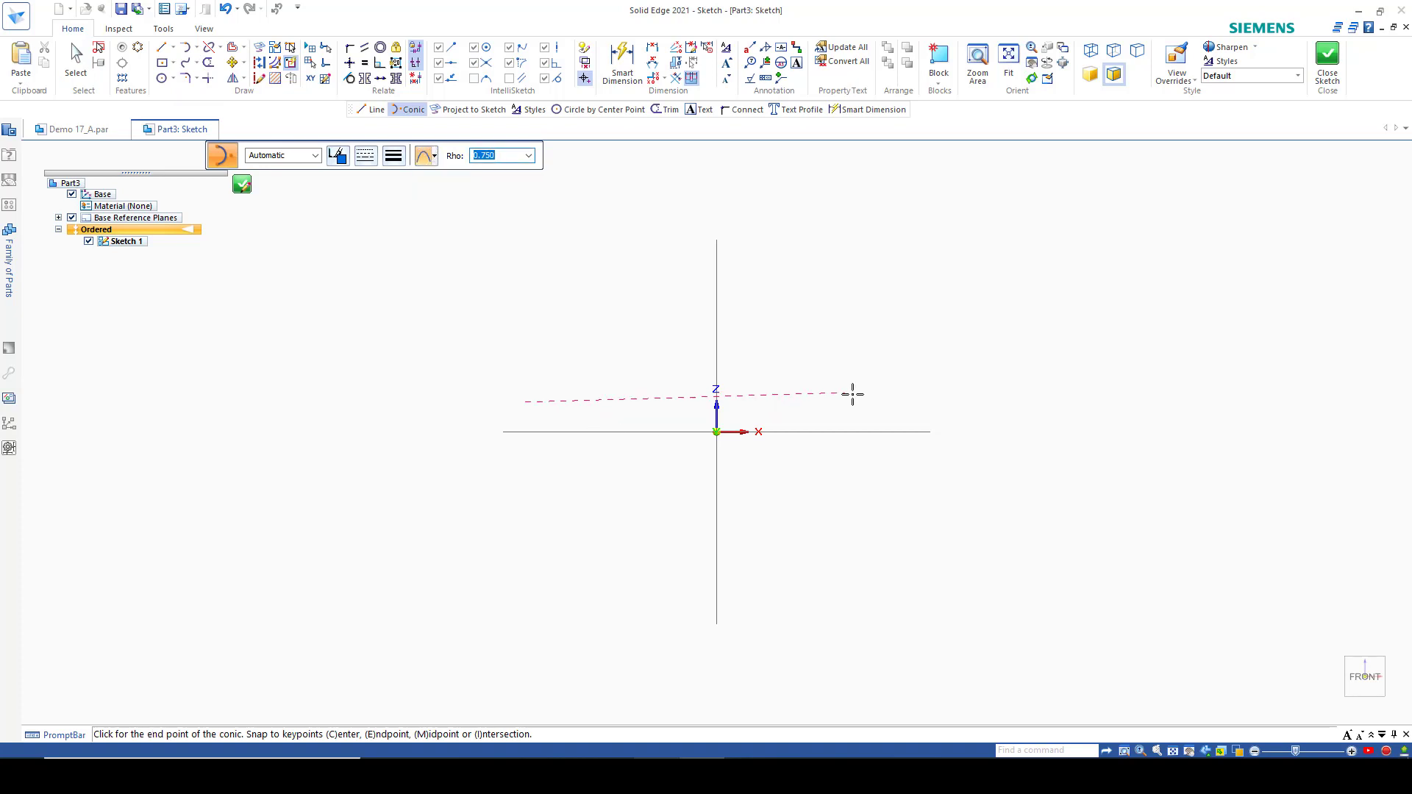
{"action": "left_click", "coordinate": [893, 396]}
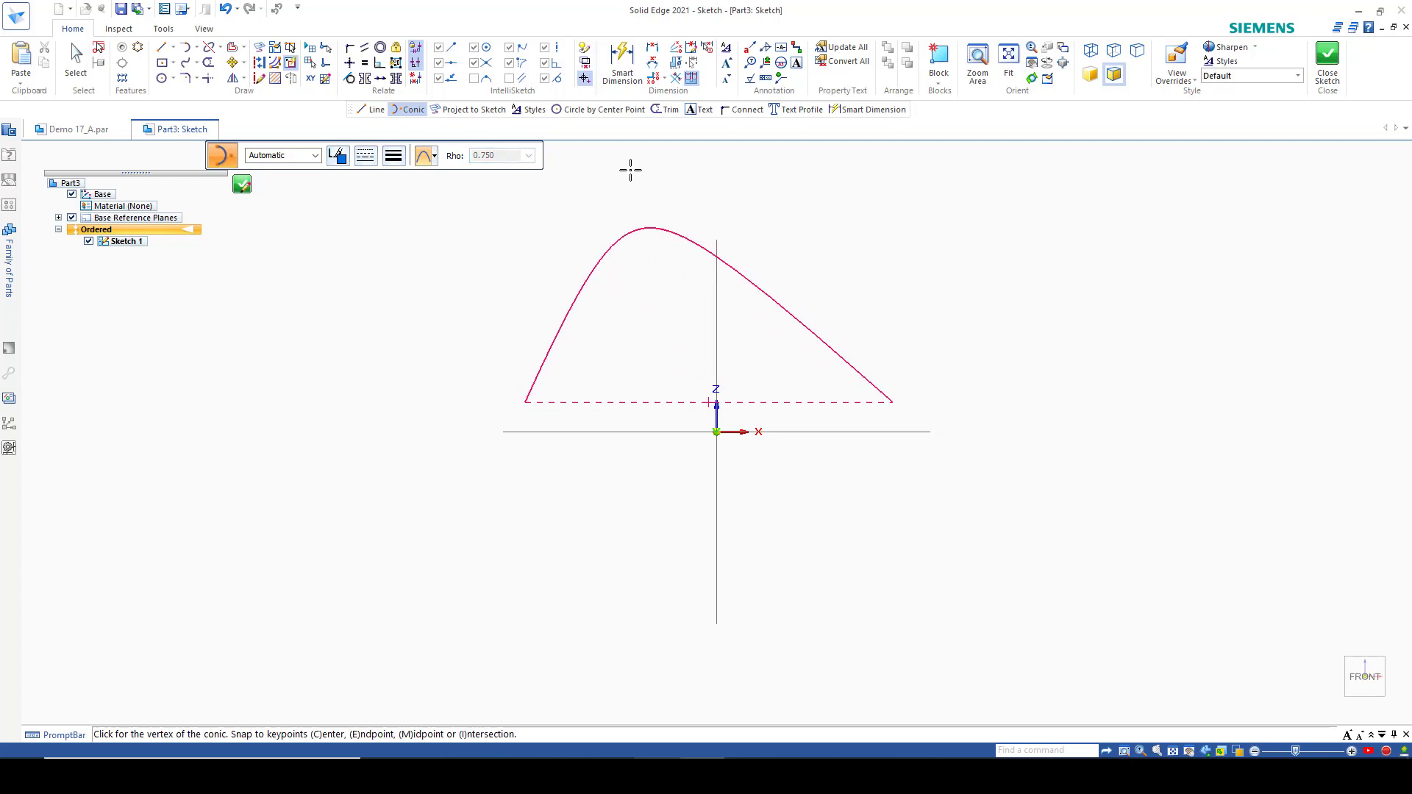
{"action": "left_click", "coordinate": [656, 169]}
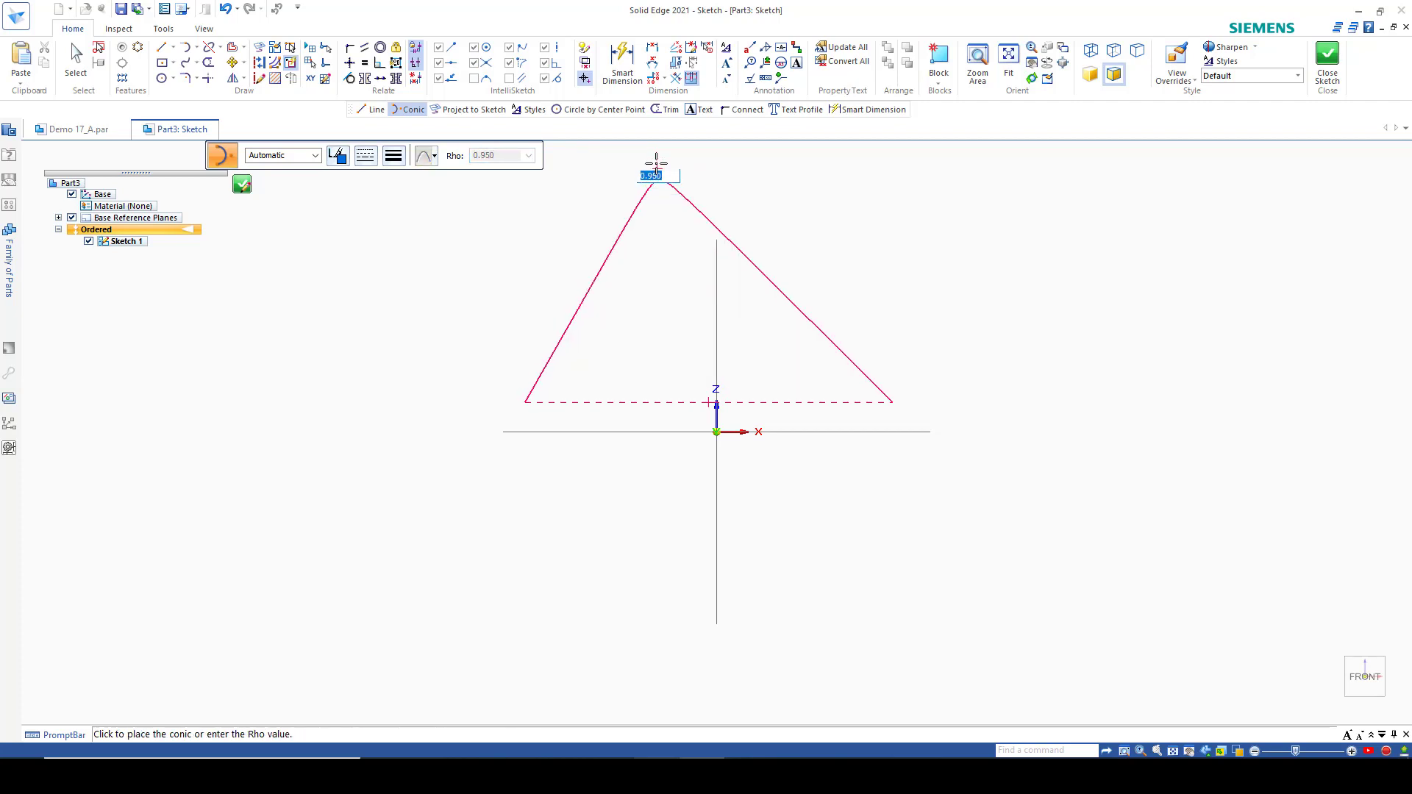
{"action": "left_click", "coordinate": [656, 161]}
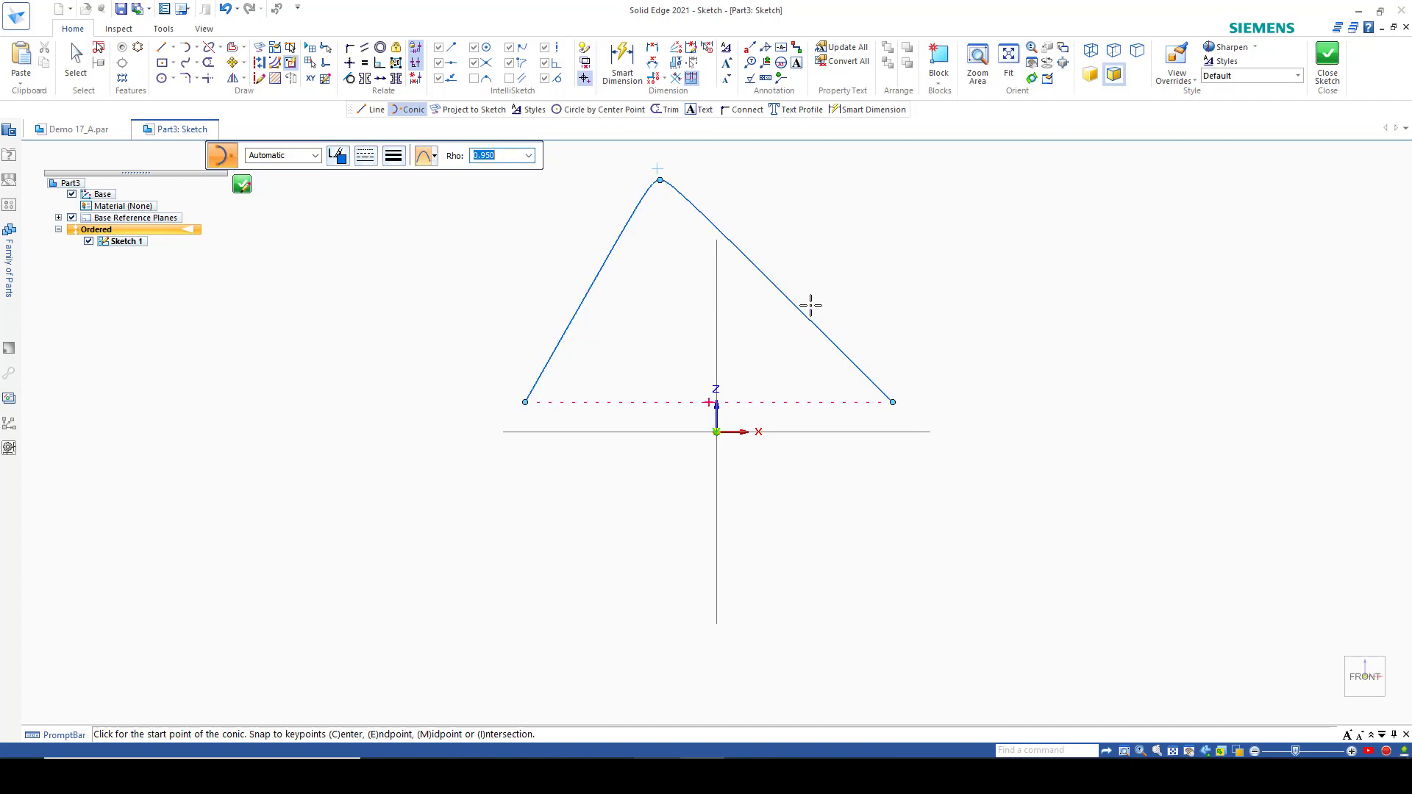
{"action": "key", "text": "Escape"}
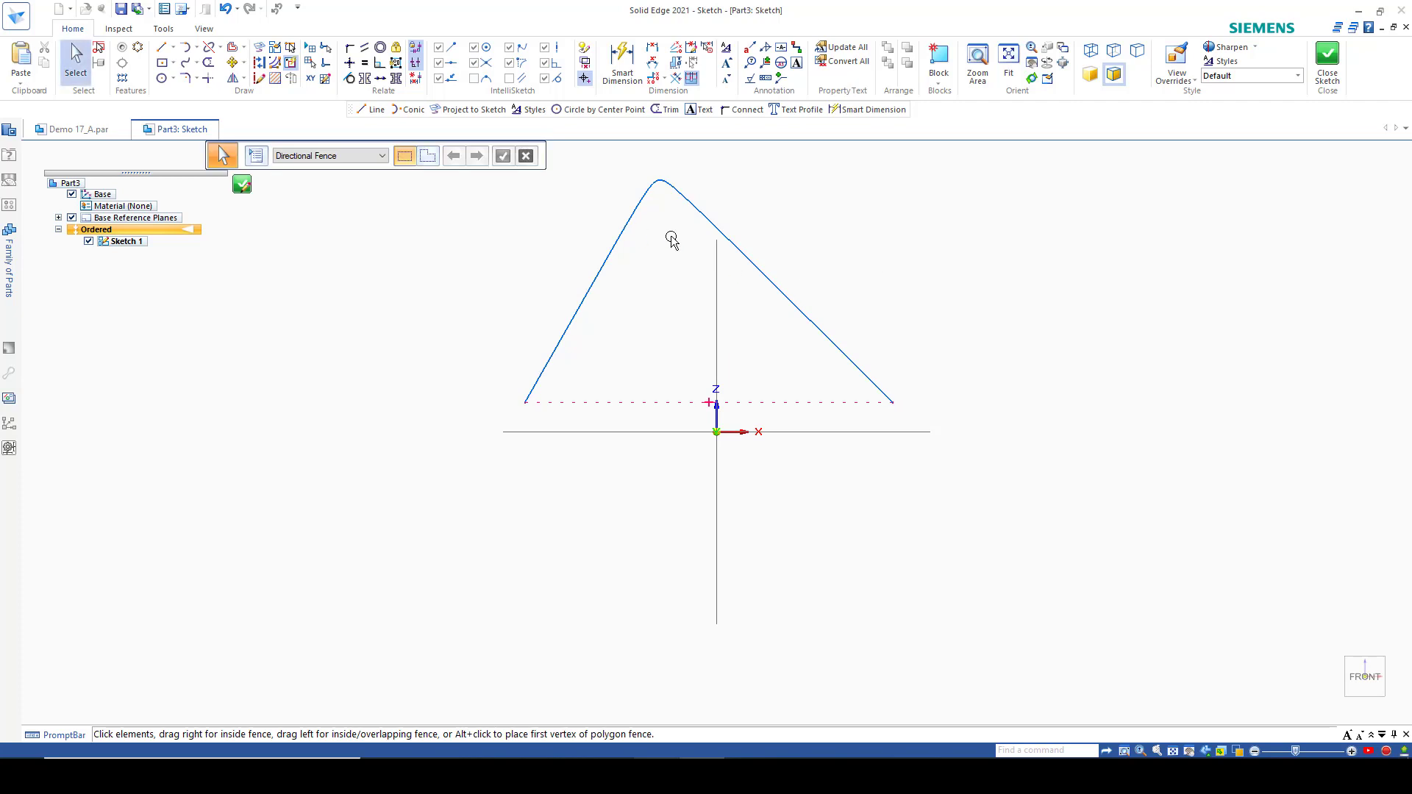
Move the hyperbola down until its endpoints lie below the X axis, and lower its vertex to flatten the curve
{"action": "left_click", "coordinate": [662, 184]}
{"action": "left_click_drag", "start_coordinate": [665, 190], "coordinate": [729, 492]}
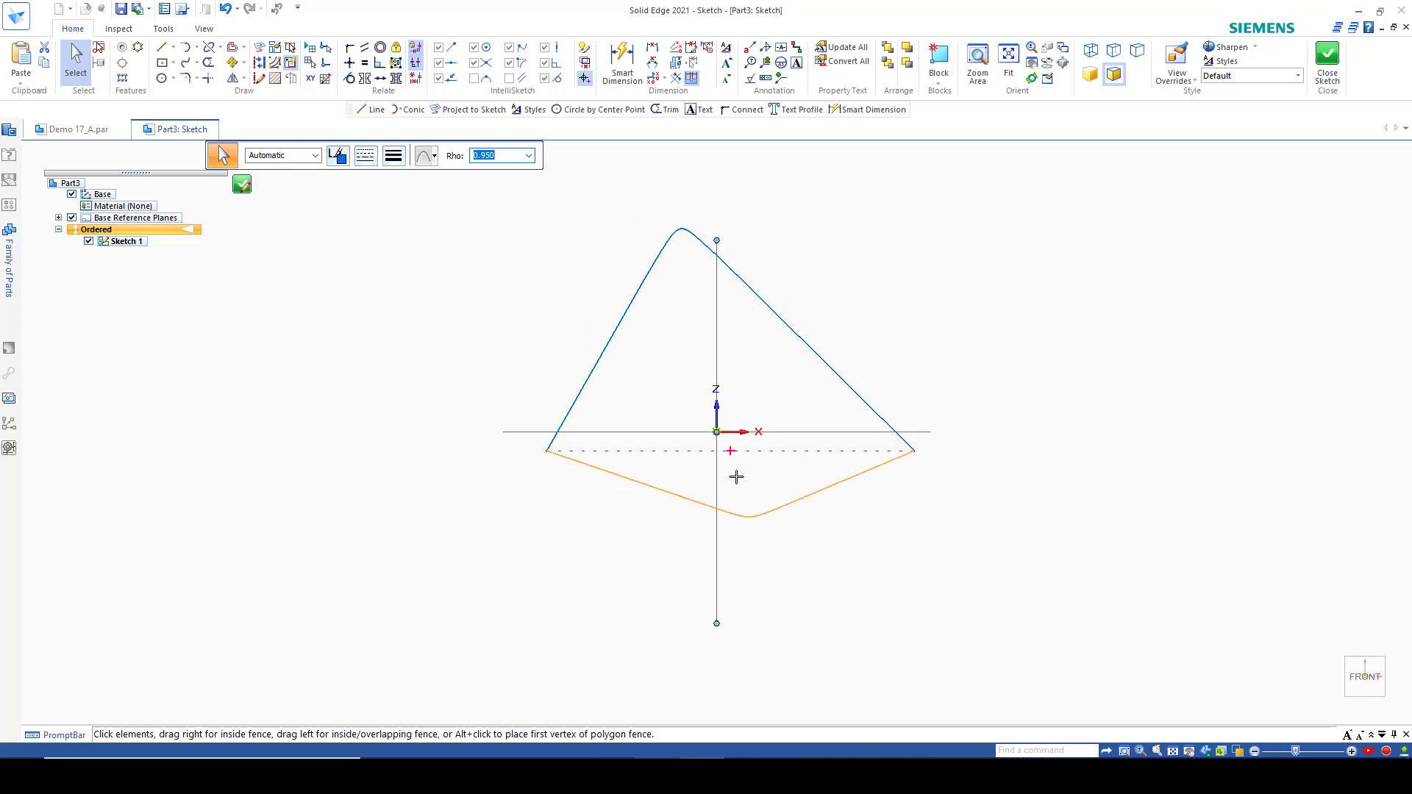
{"action": "left_click", "coordinate": [692, 296]}
Delete the hyperbola from the sketch
{"action": "key", "text": "Escape"}
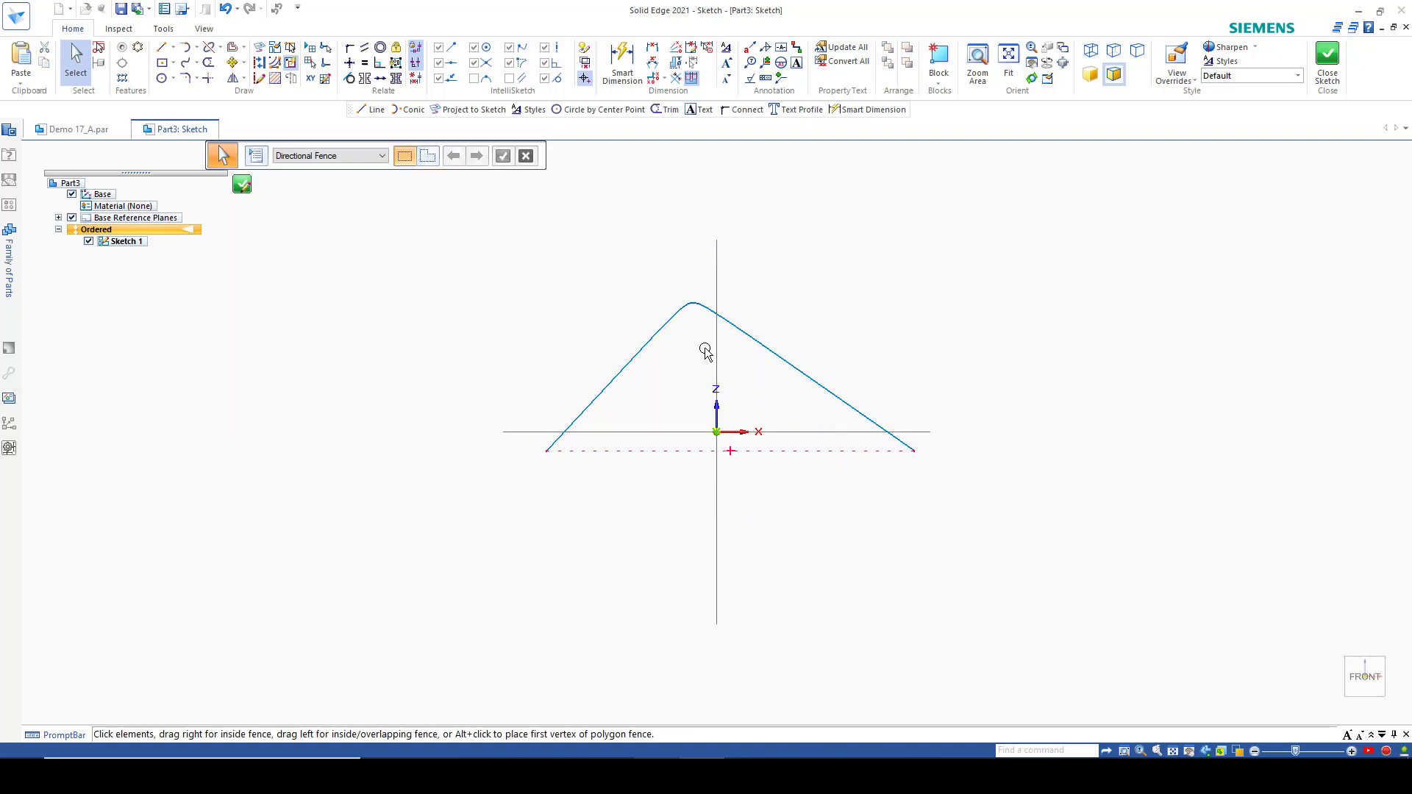
{"action": "left_click", "coordinate": [676, 320]}
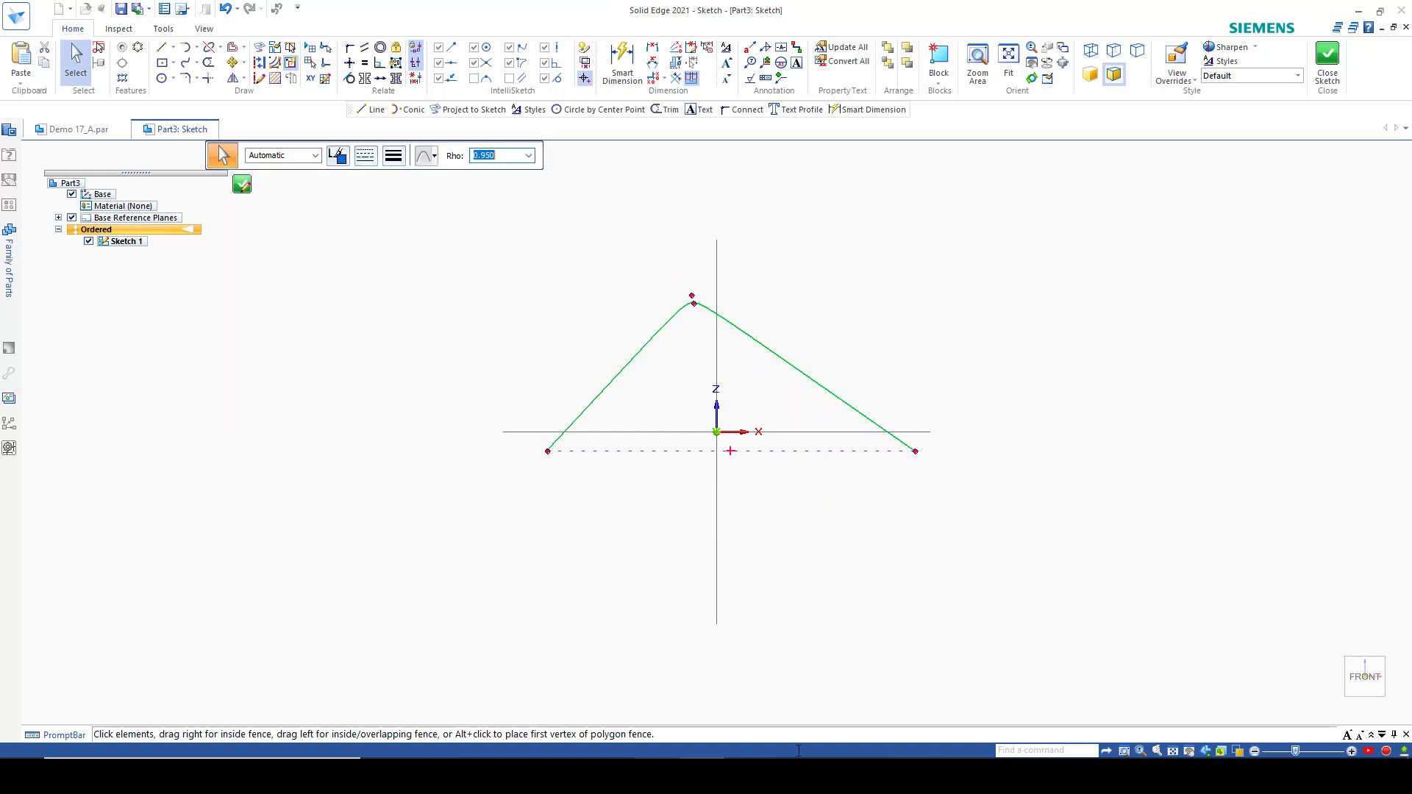
{"action": "key", "text": "Delete"}
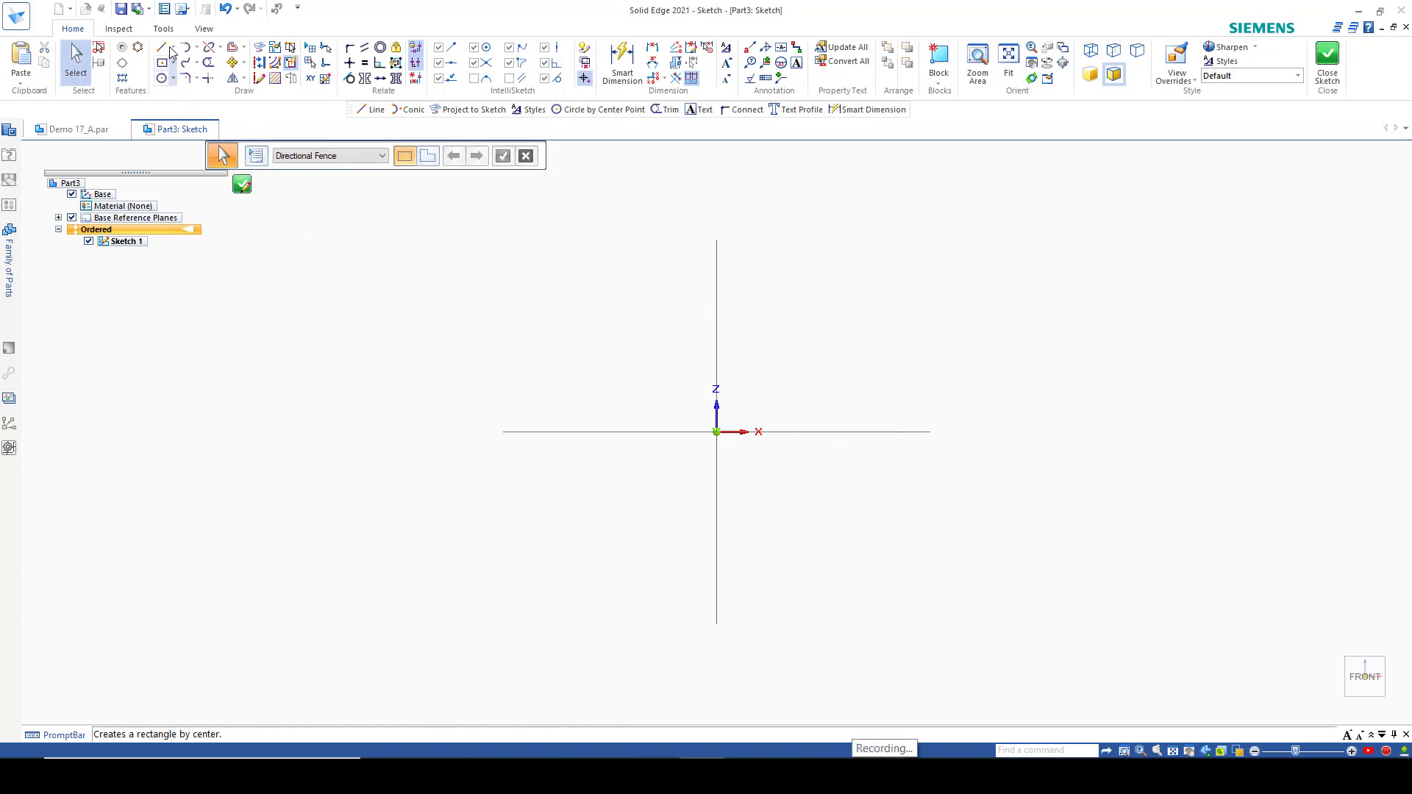
Draw a Parabola conic above the X axis with level endpoints and its vertex near the Z axis
{"action": "left_click", "coordinate": [197, 66]}
{"action": "left_click", "coordinate": [213, 94]}
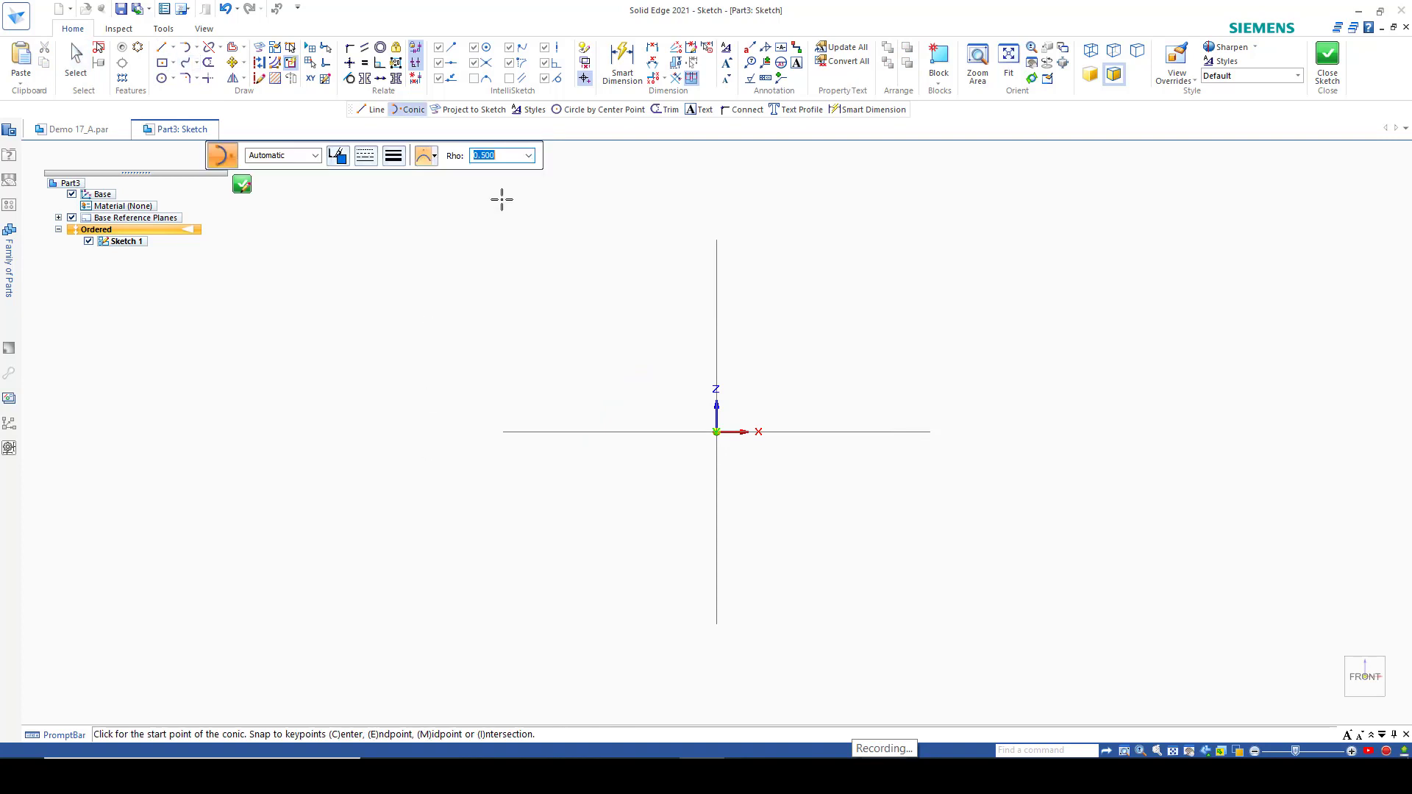
{"action": "left_click", "coordinate": [415, 159]}
{"action": "left_click", "coordinate": [474, 223]}
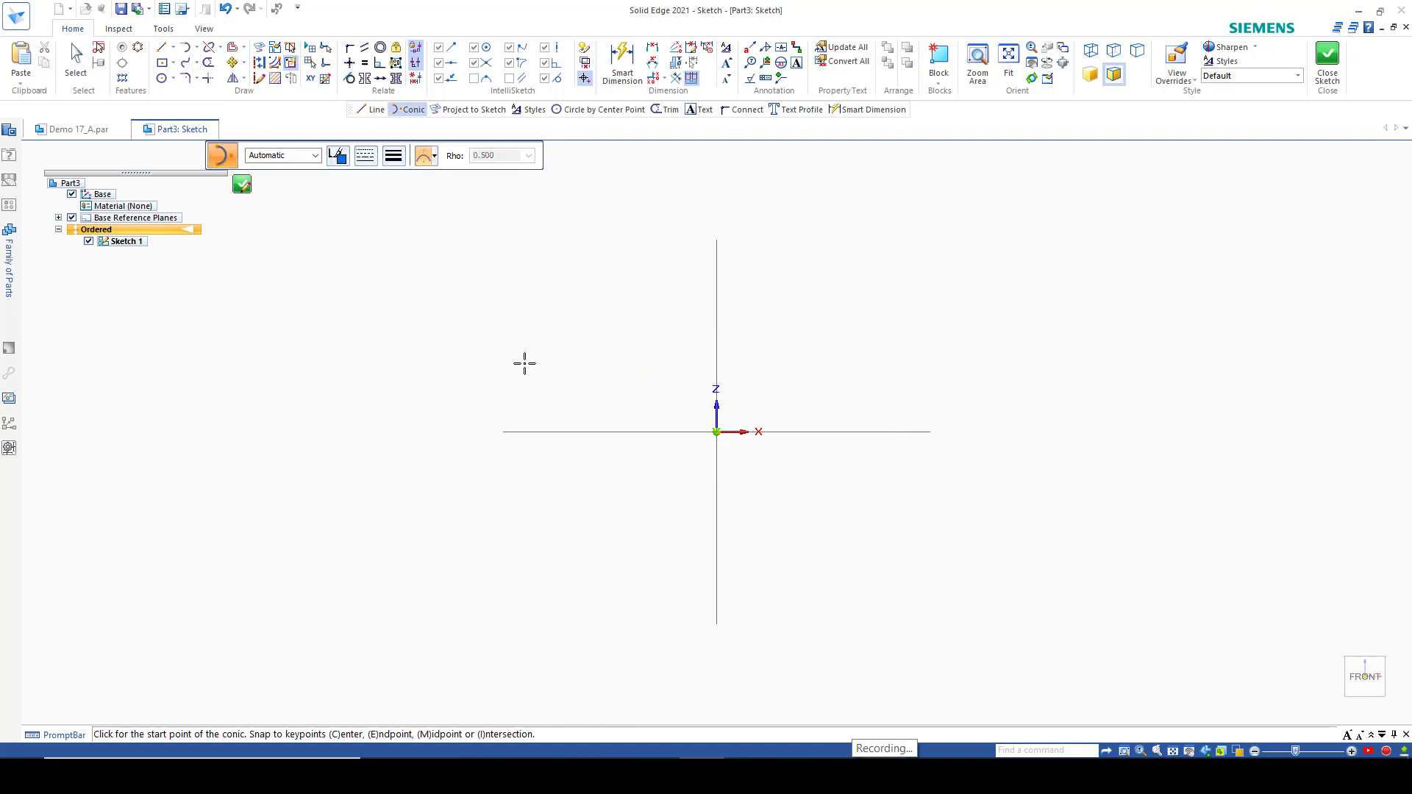
{"action": "left_click", "coordinate": [580, 390]}
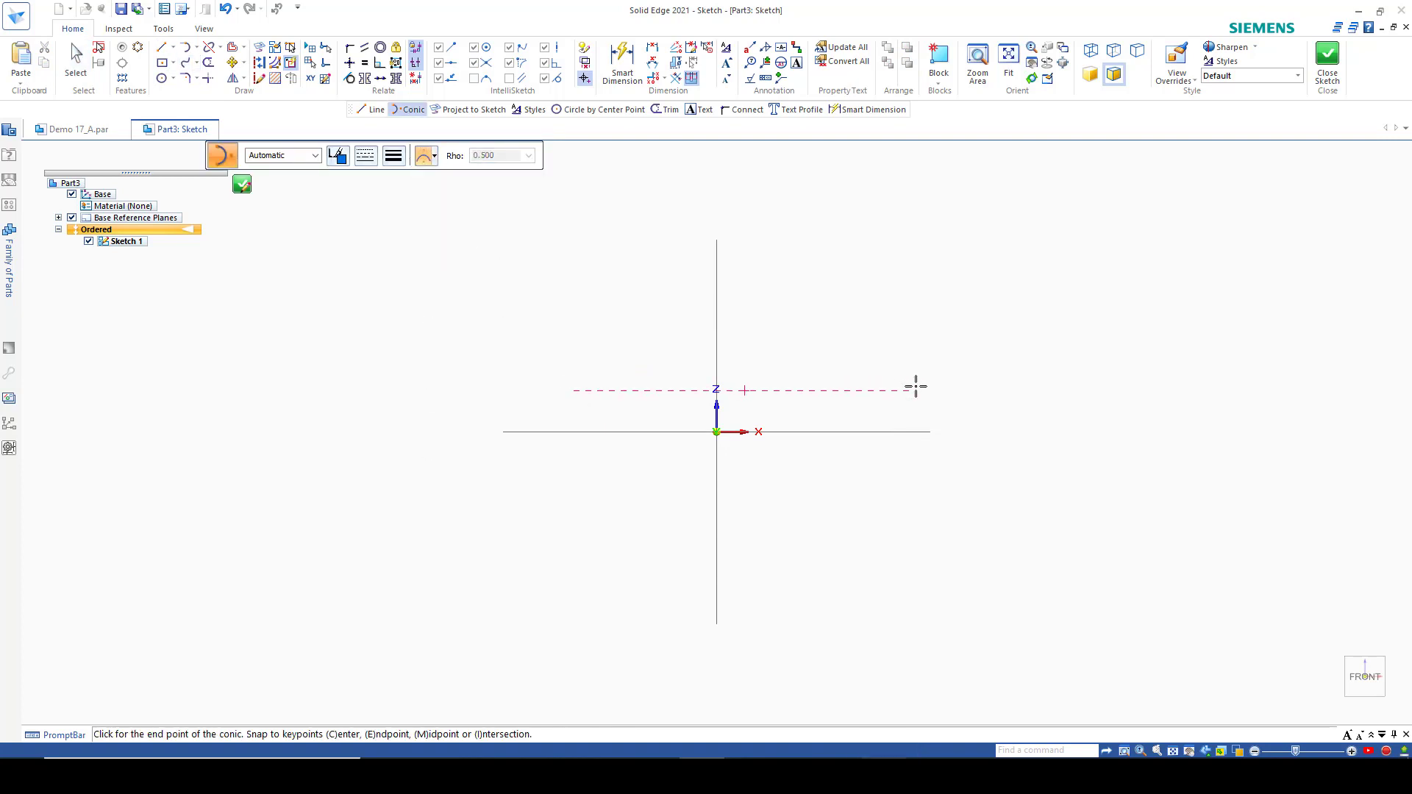
{"action": "left_click", "coordinate": [915, 389]}
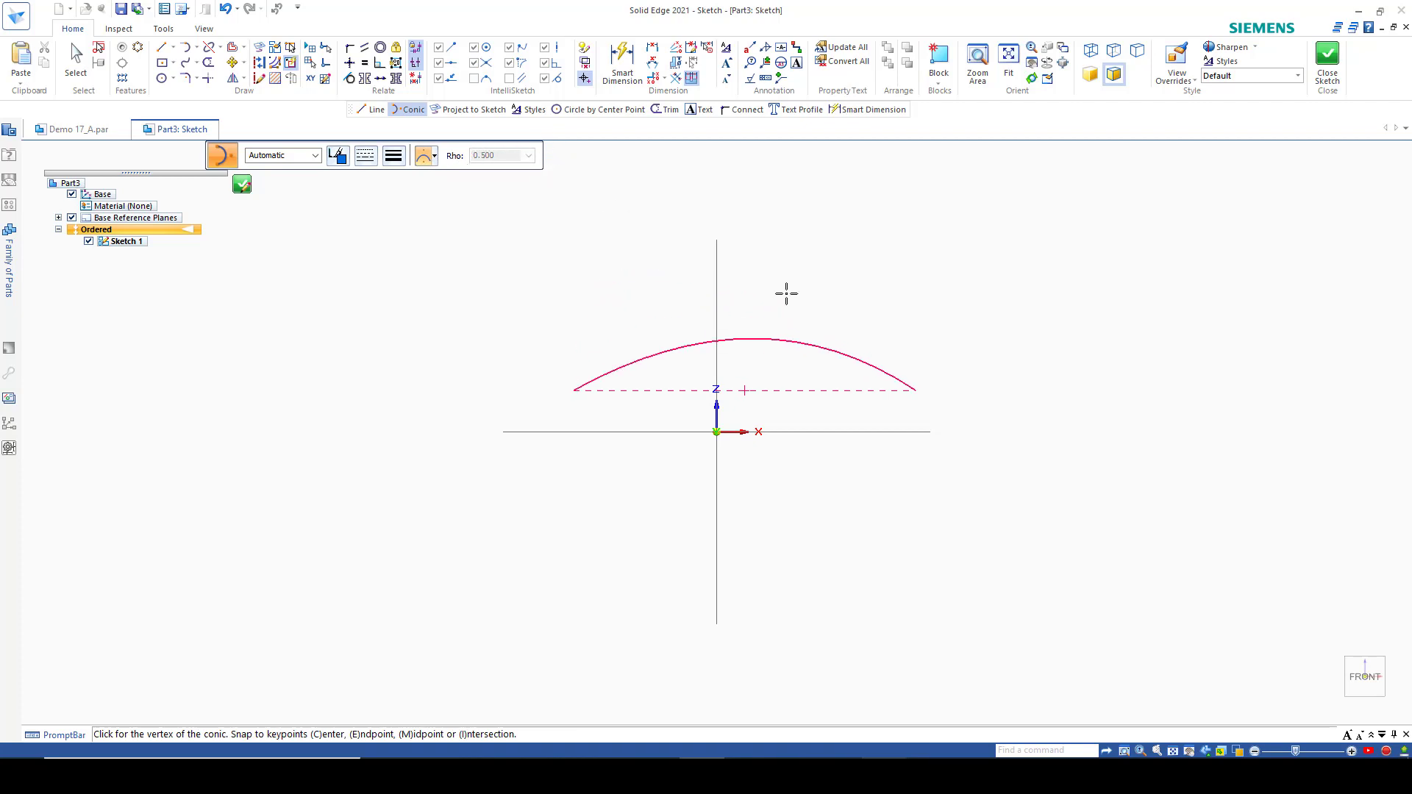
{"action": "left_click", "coordinate": [723, 228]}
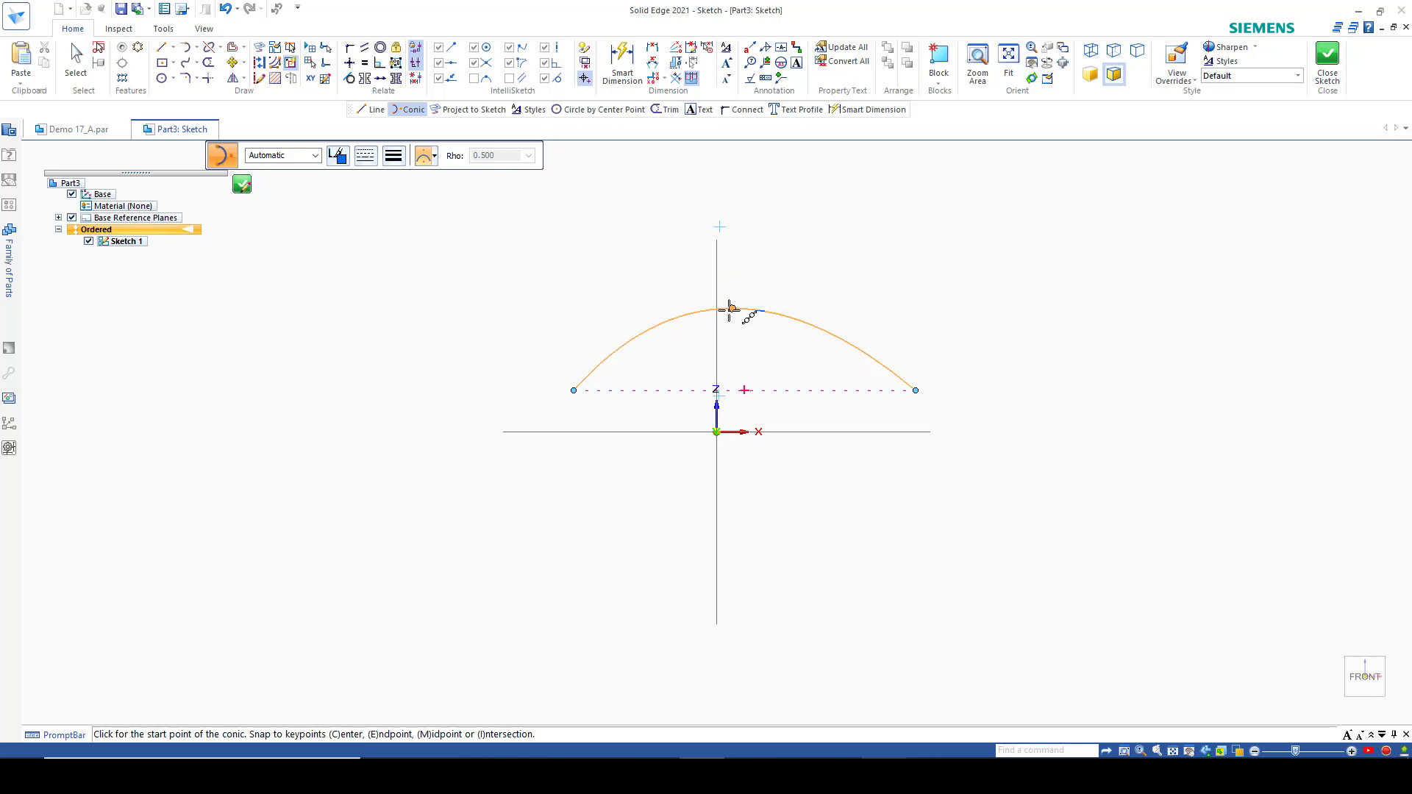
{"action": "key", "text": "Escape"}
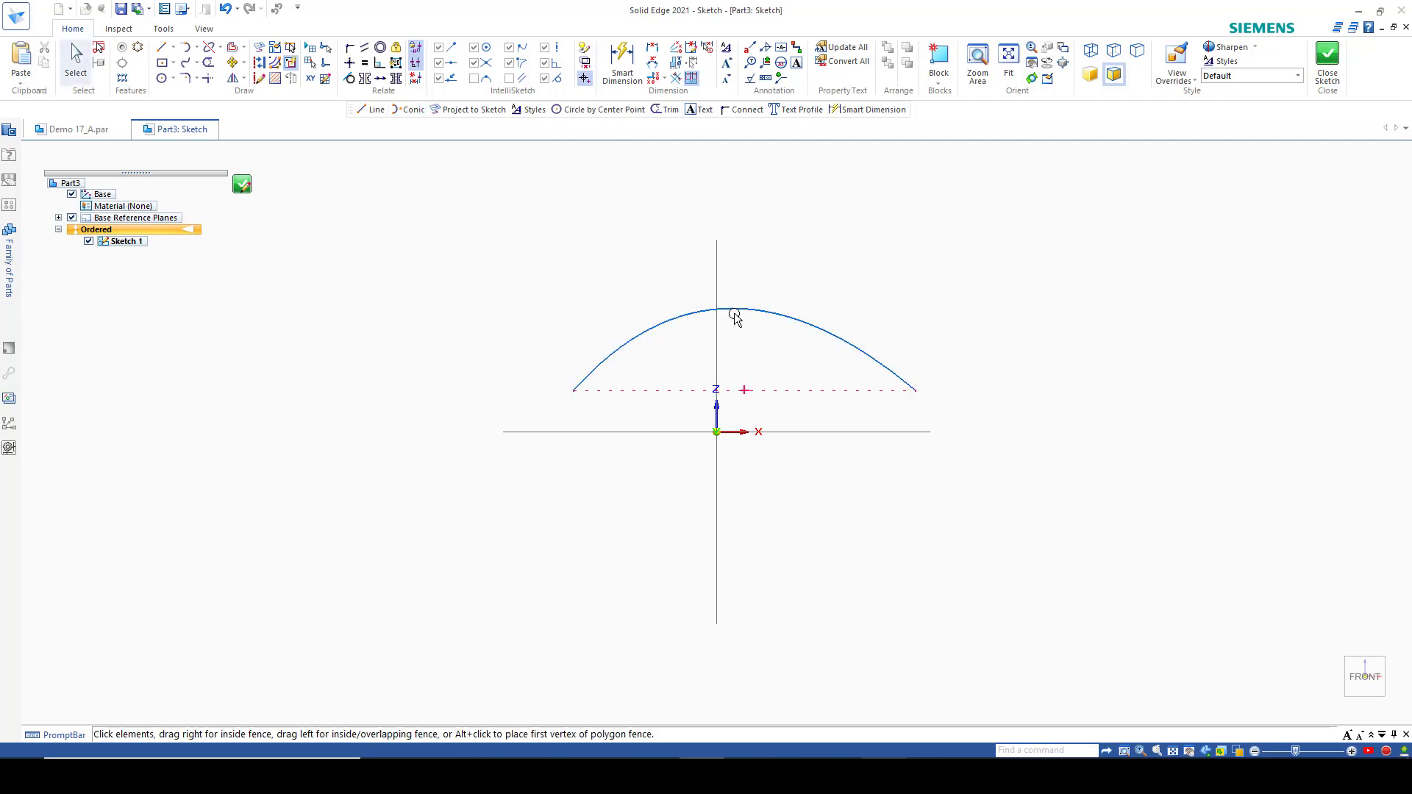
Reshape the parabola by moving it up and shifting its vertex toward its right end, and delete it
{"action": "left_click_drag", "start_coordinate": [735, 316], "coordinate": [872, 202]}
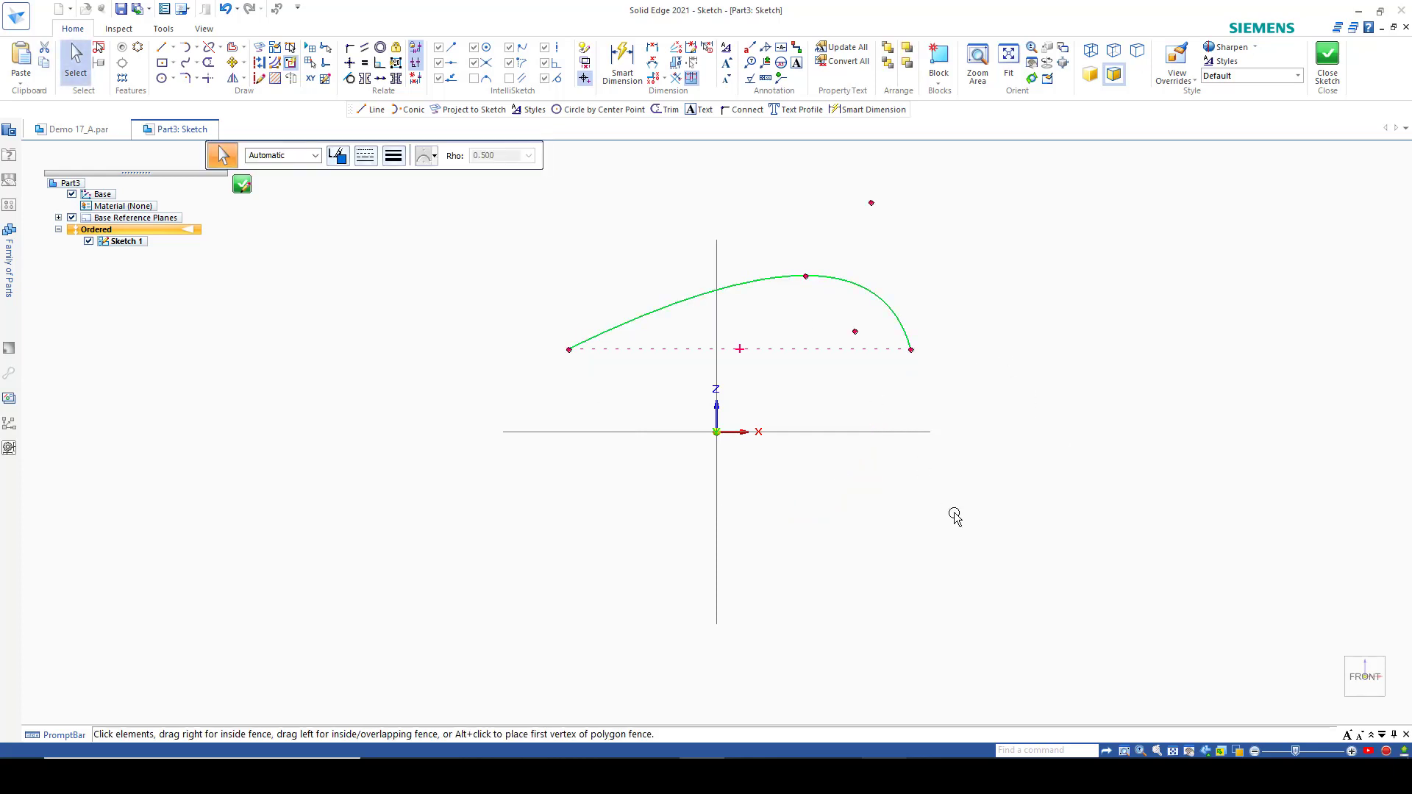
{"action": "key", "text": "Delete"}
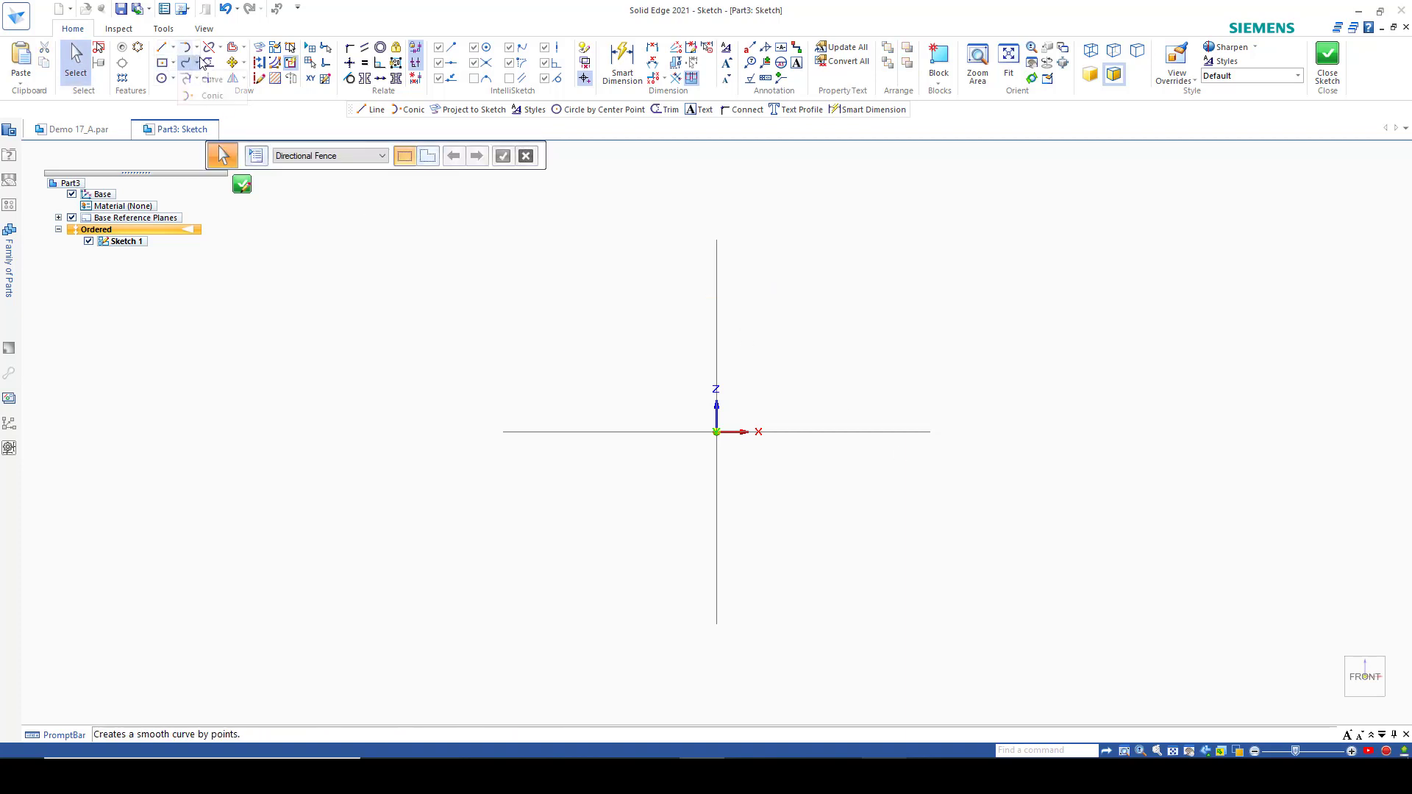
Draw an Ellipse conic above the X axis, spanning both sides of the Z axis, and delete it
{"action": "left_click", "coordinate": [204, 96]}
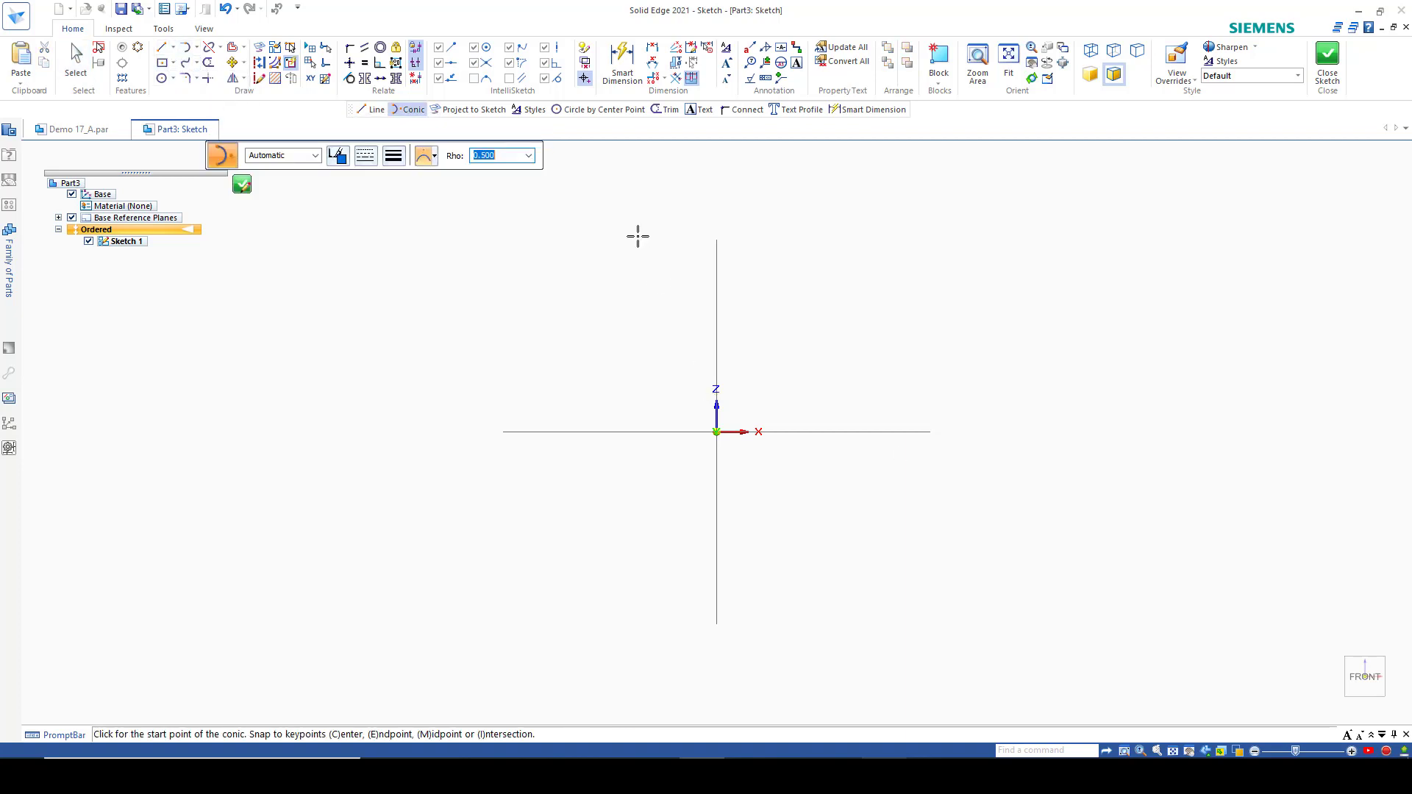
{"action": "left_click", "coordinate": [427, 155]}
{"action": "left_click", "coordinate": [464, 244]}
{"action": "left_click", "coordinate": [534, 346]}
{"action": "left_click", "coordinate": [878, 336]}
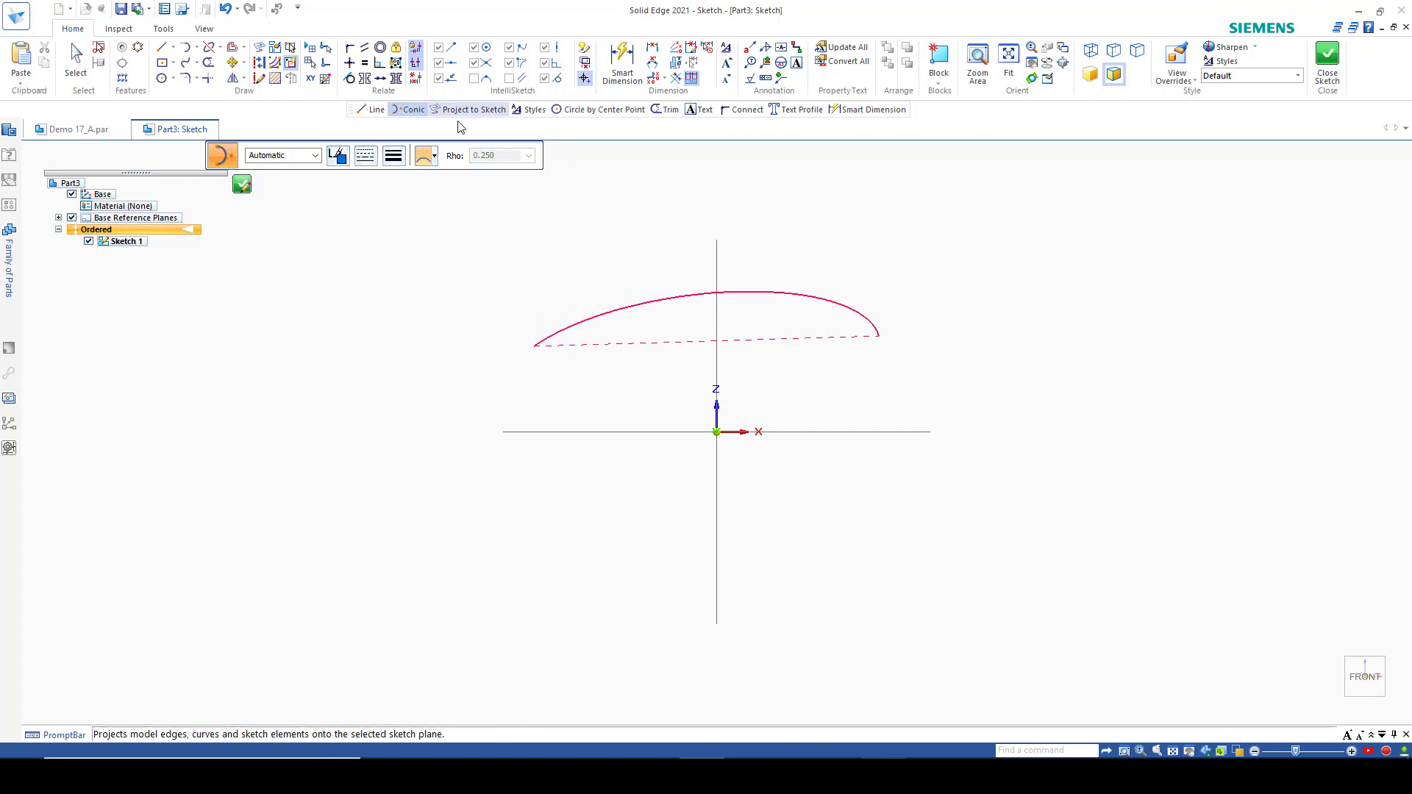
{"action": "left_click", "coordinate": [661, 219]}
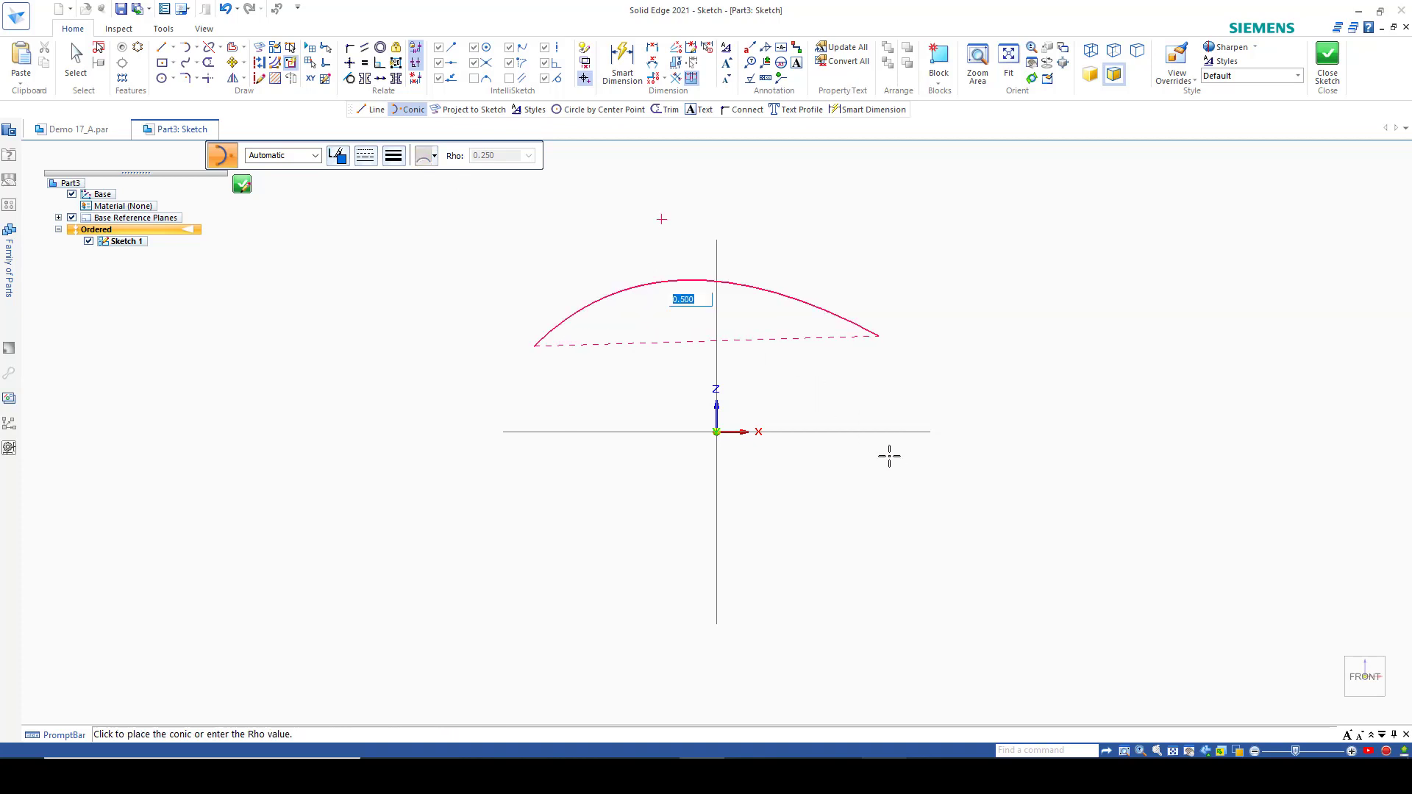
{"action": "left_click", "coordinate": [698, 206]}
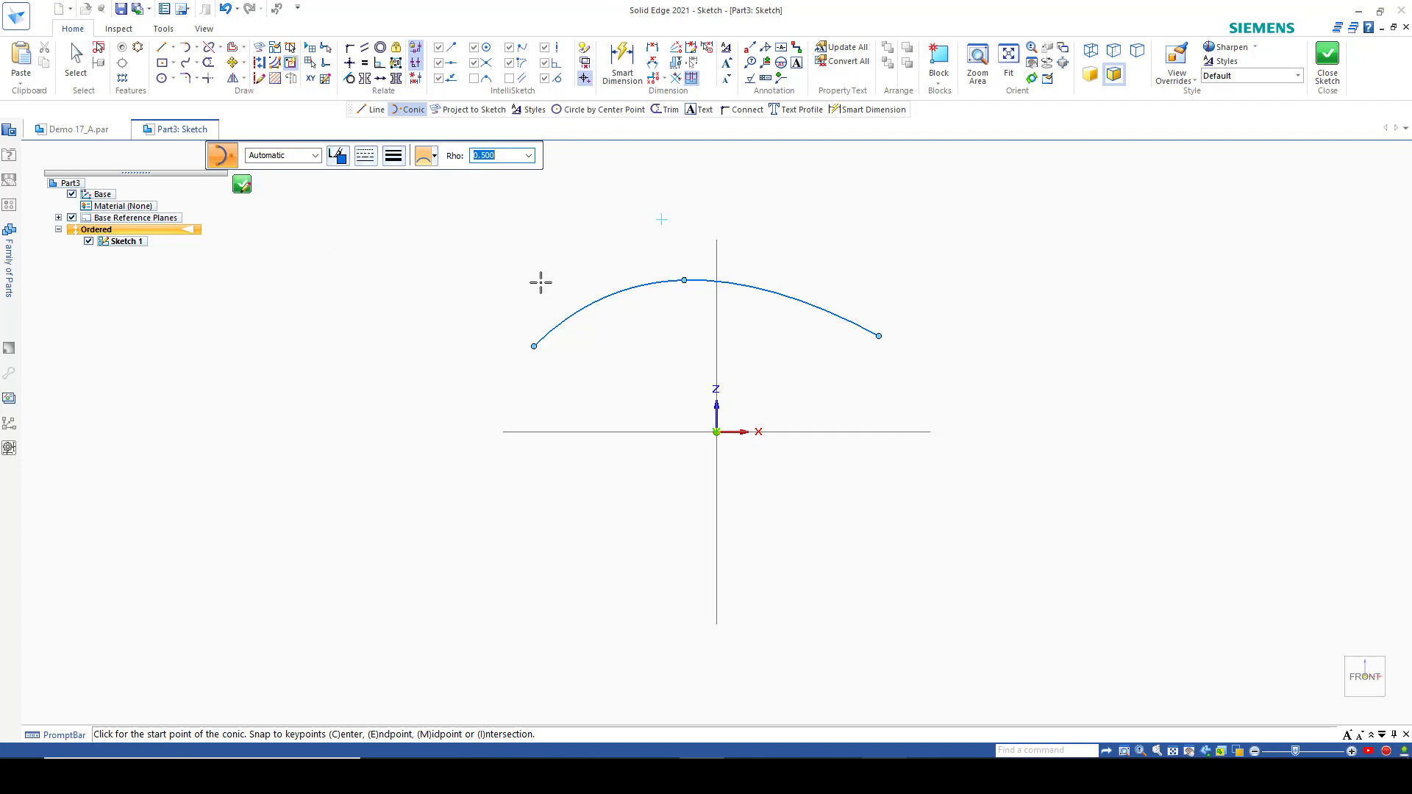
{"action": "key", "text": "Escape"}
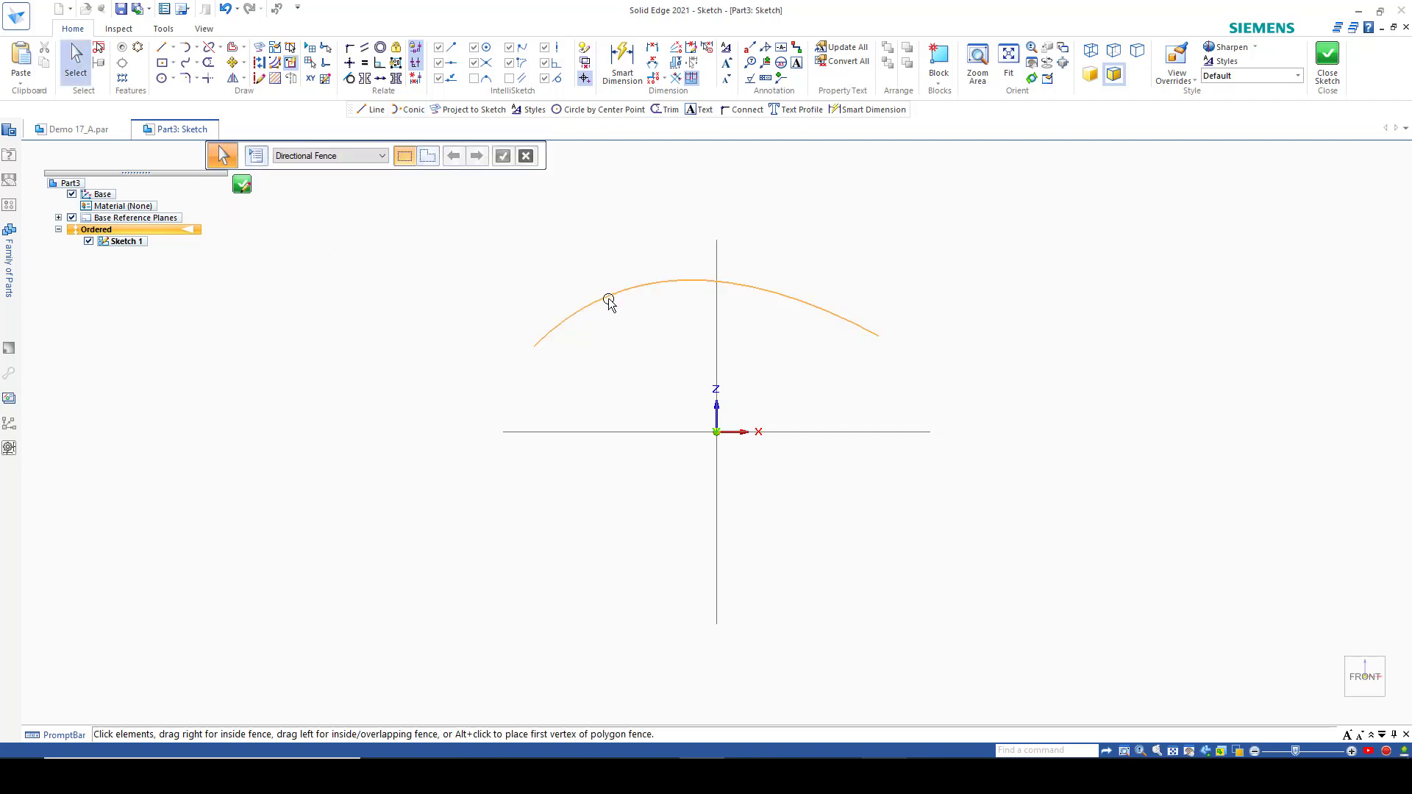
{"action": "left_click", "coordinate": [610, 302]}
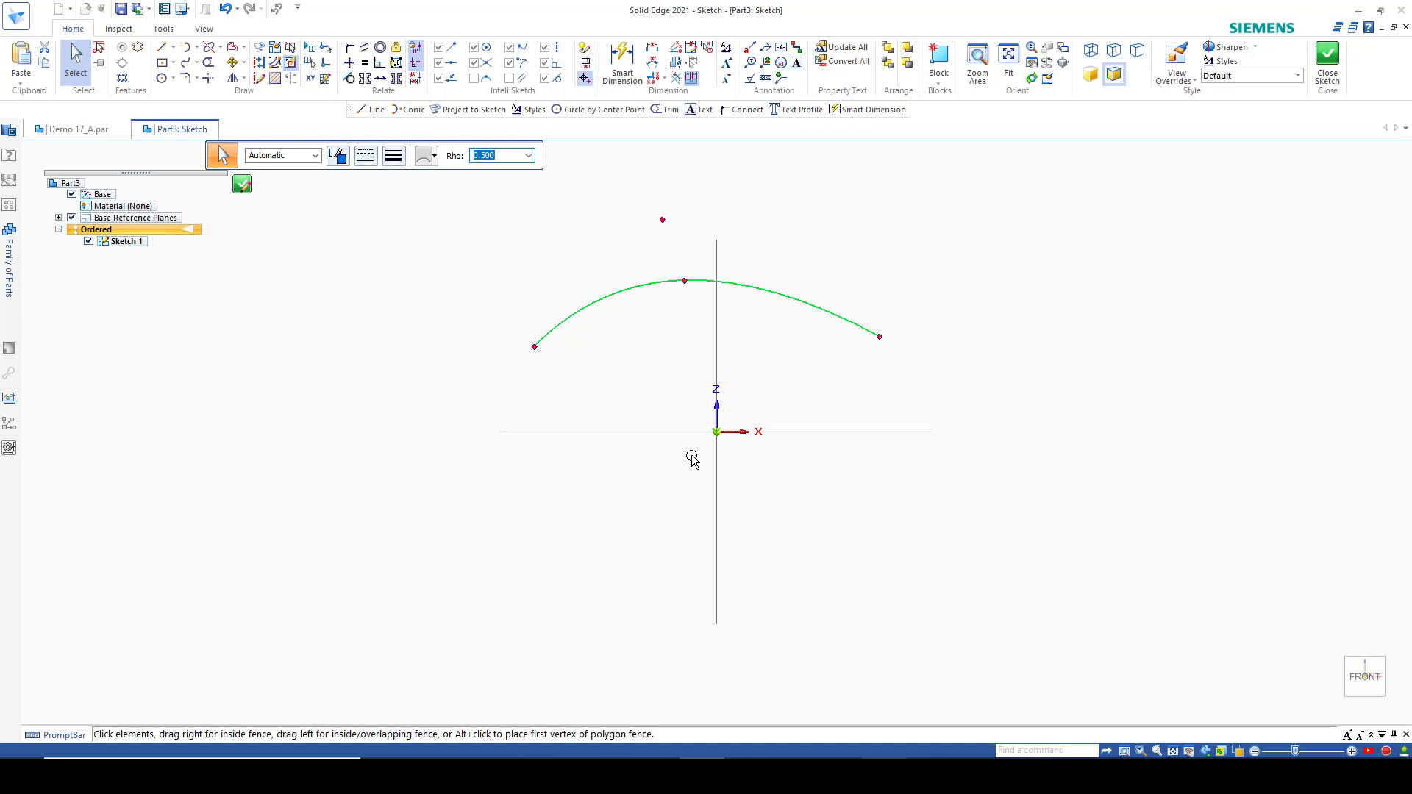
{"action": "key", "text": "Delete"}
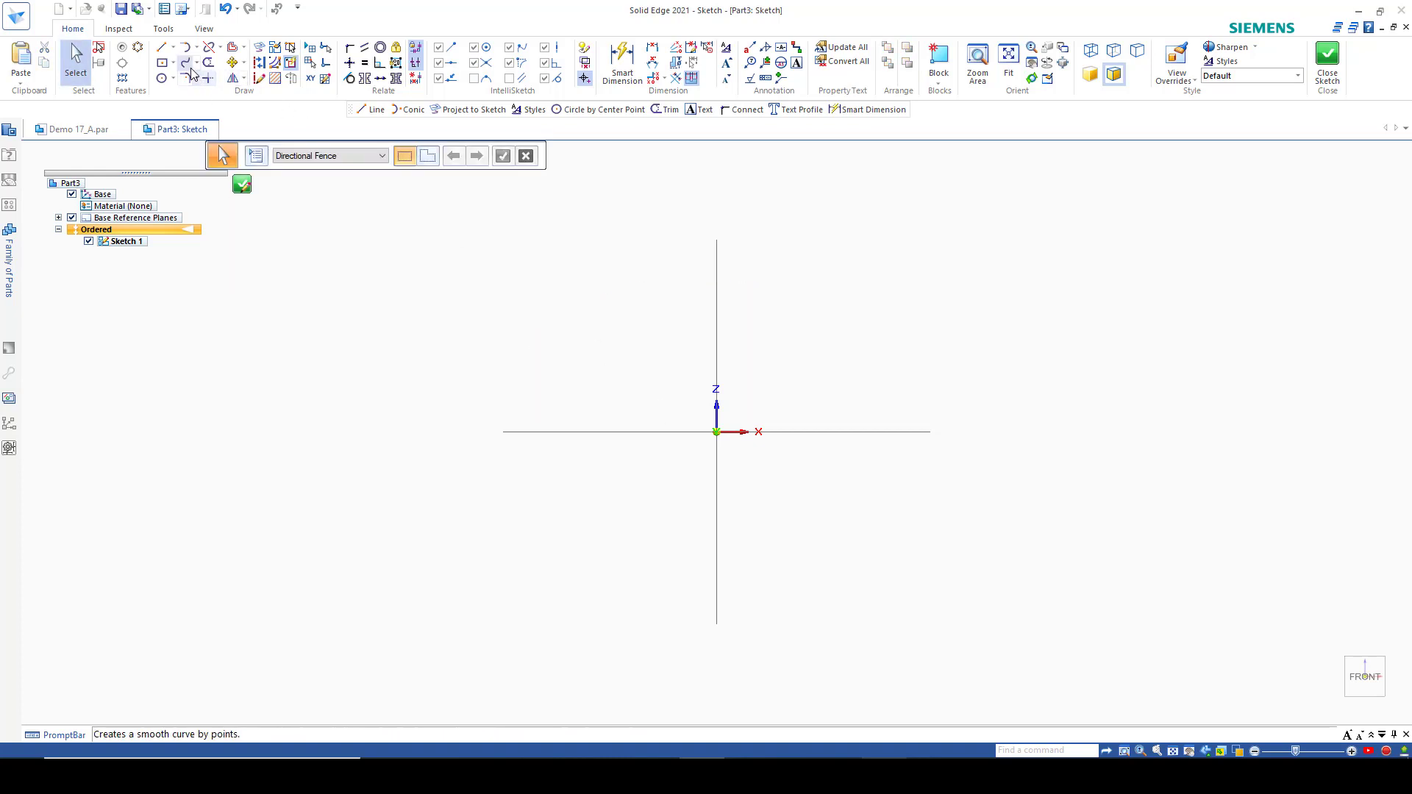
Examine the curve types offered by the Conic command and the Rho range described for Ellipse
{"action": "left_click", "coordinate": [199, 65]}
{"action": "left_click", "coordinate": [208, 96]}
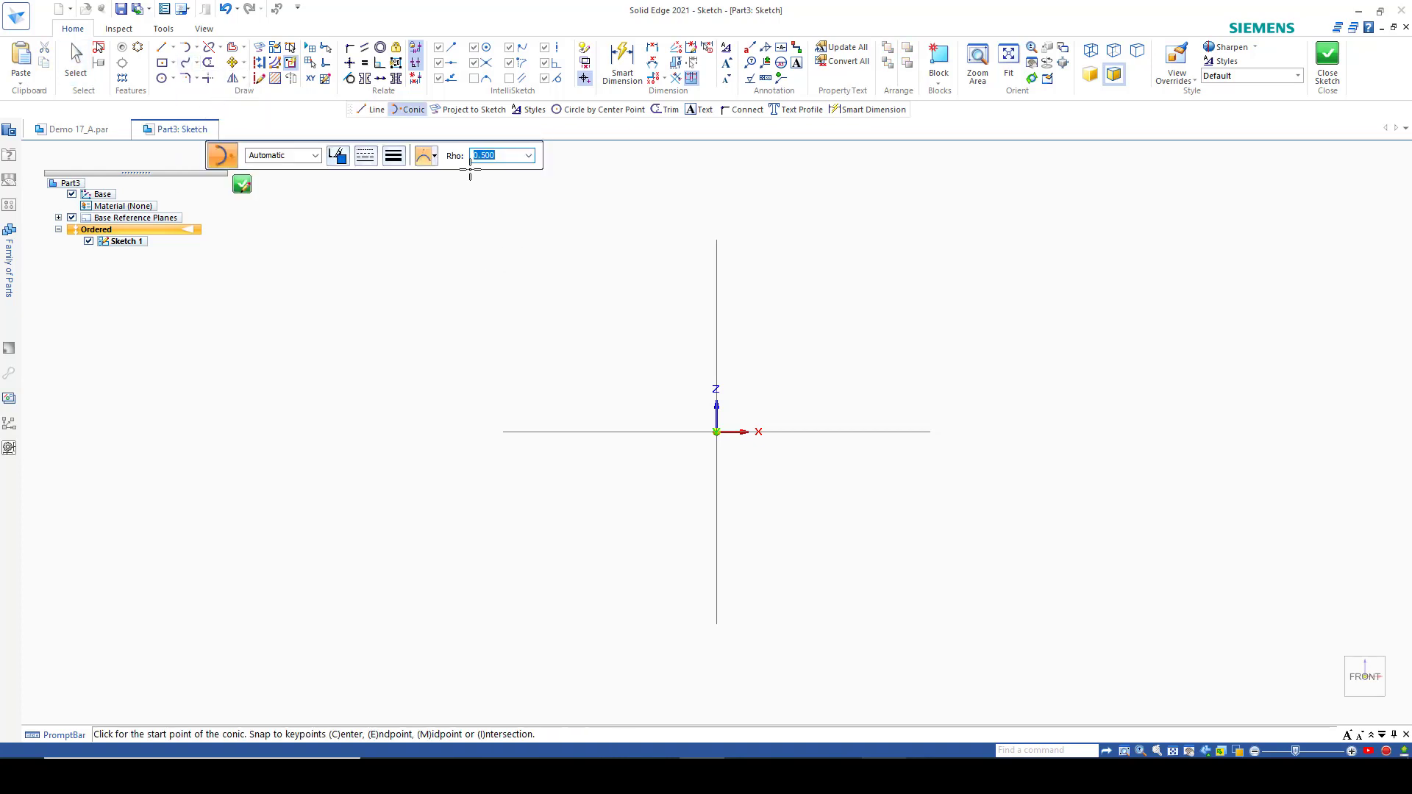
{"action": "left_click", "coordinate": [425, 157]}
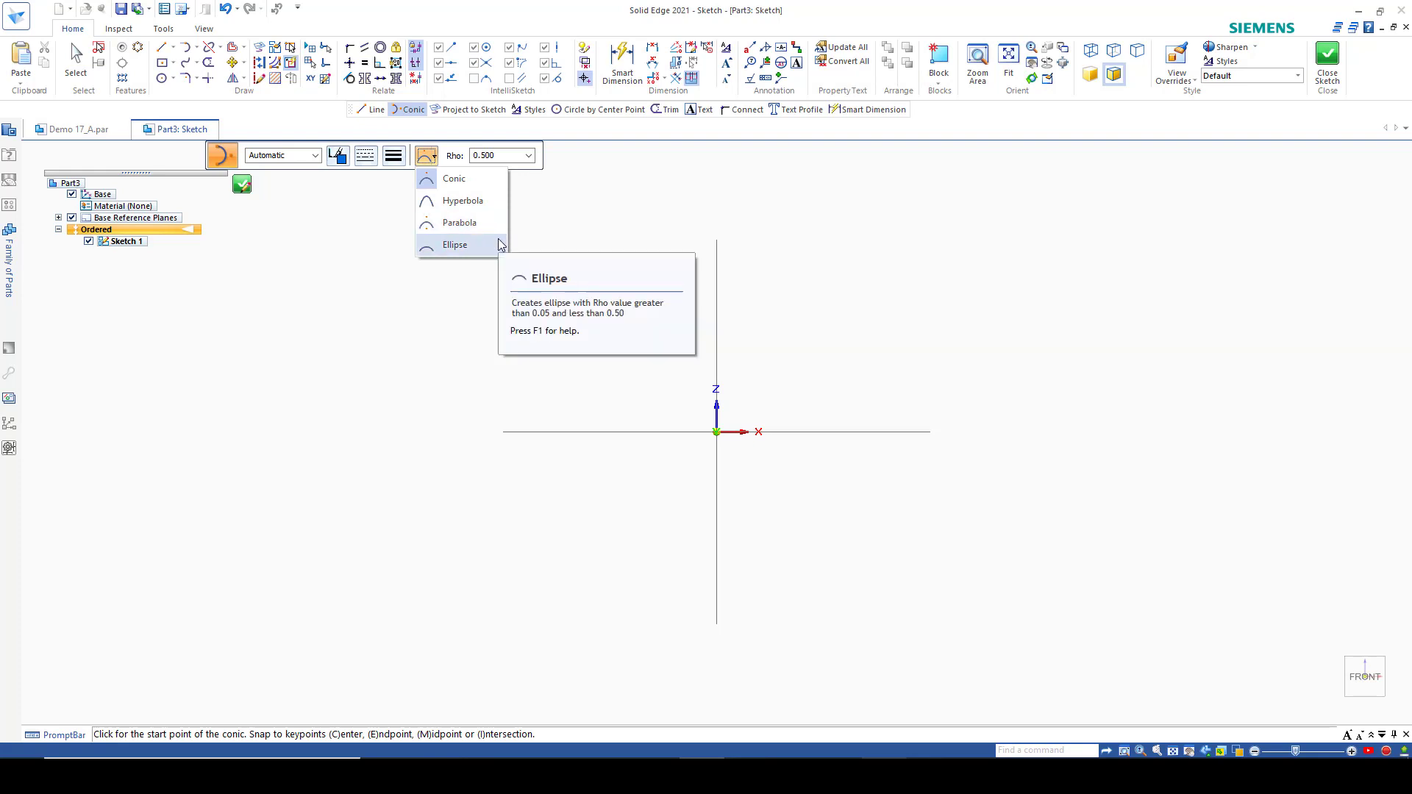
{"action": "key", "text": "Escape"}
{"action": "key", "text": "Escape"}
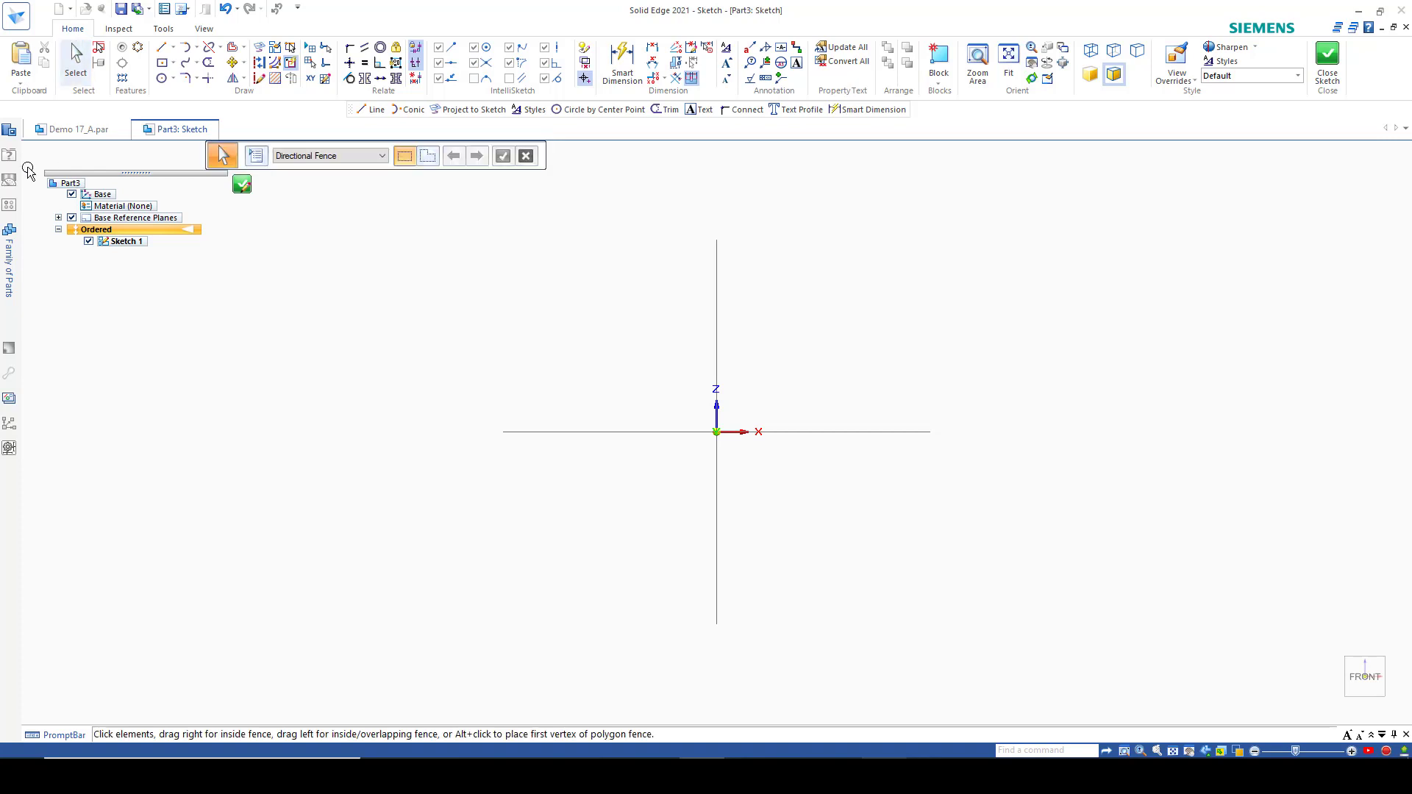
Switch to Demo 17_A.par and open the profile of Sketch 1 for editing
{"action": "left_click", "coordinate": [77, 130]}
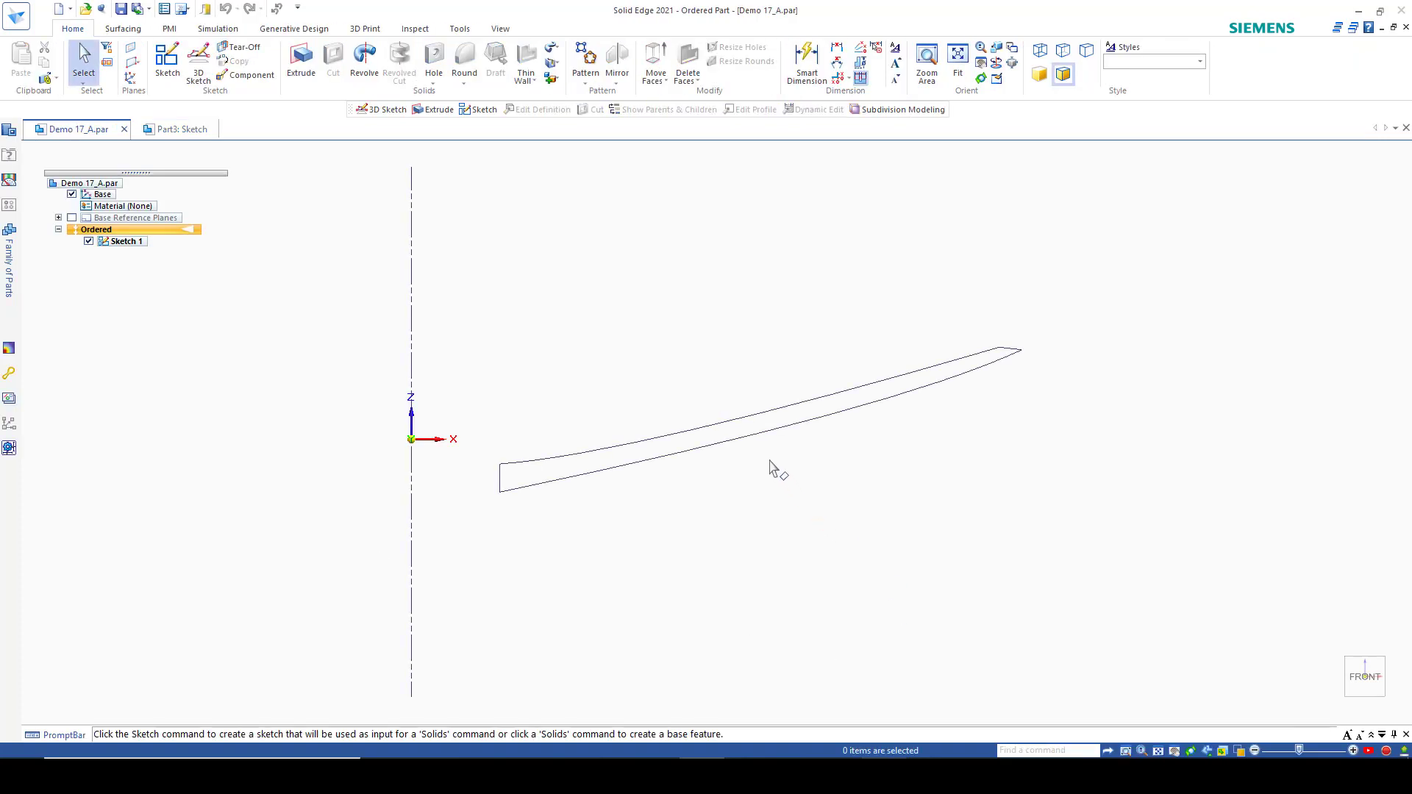
{"action": "left_click", "coordinate": [748, 416]}
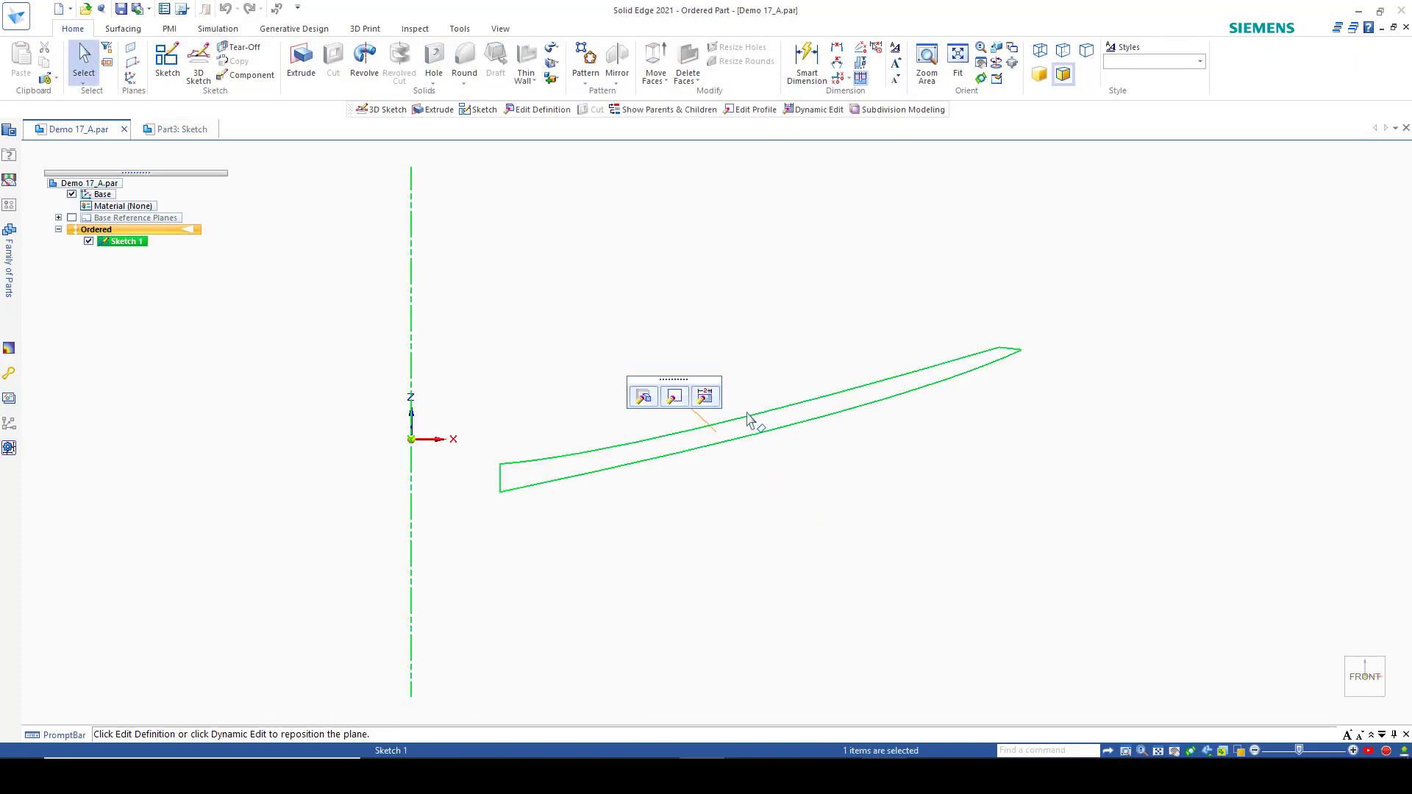
{"action": "left_click", "coordinate": [673, 397]}
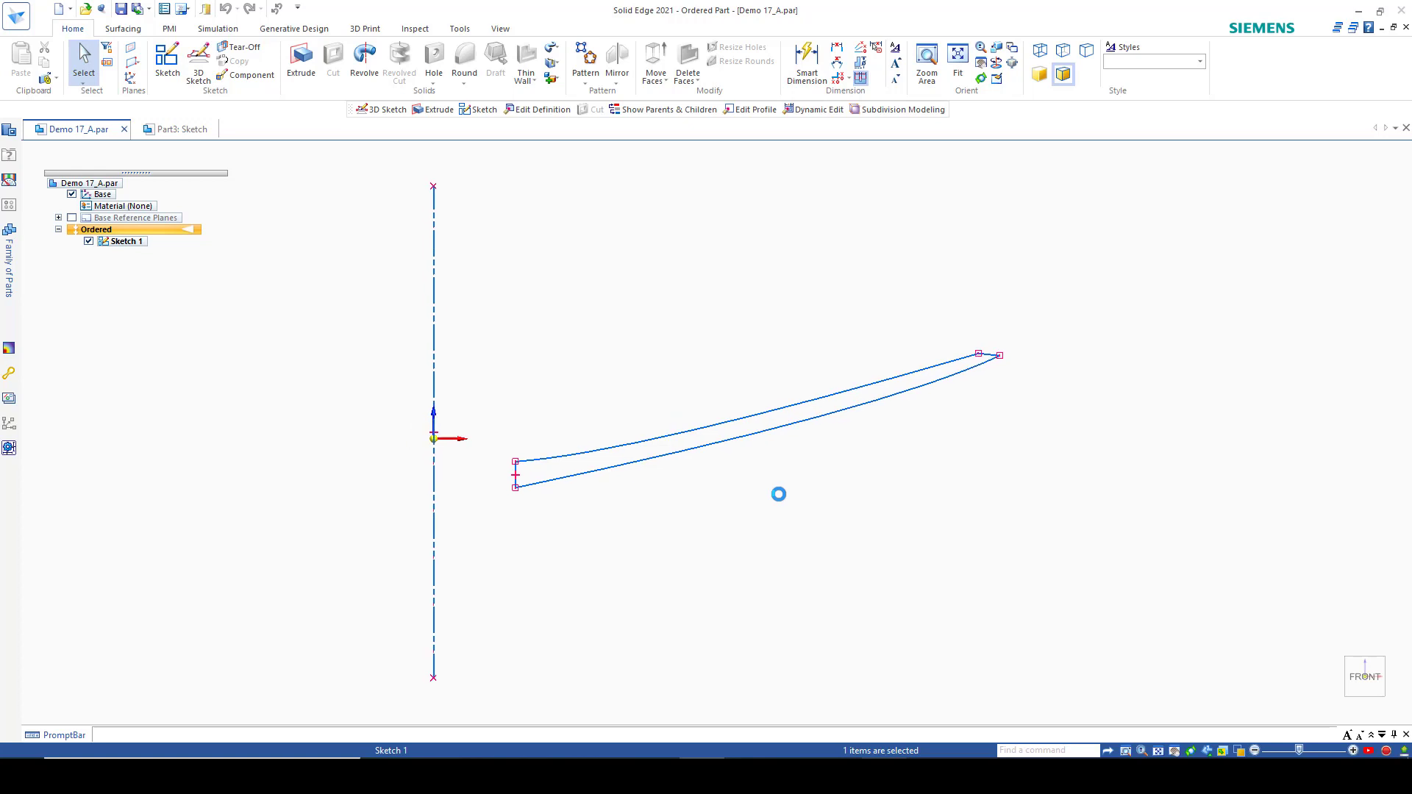
Inspect the Rho values of the upper and lower conic curves in the profile, and close the sketch
{"action": "left_click", "coordinate": [739, 420]}
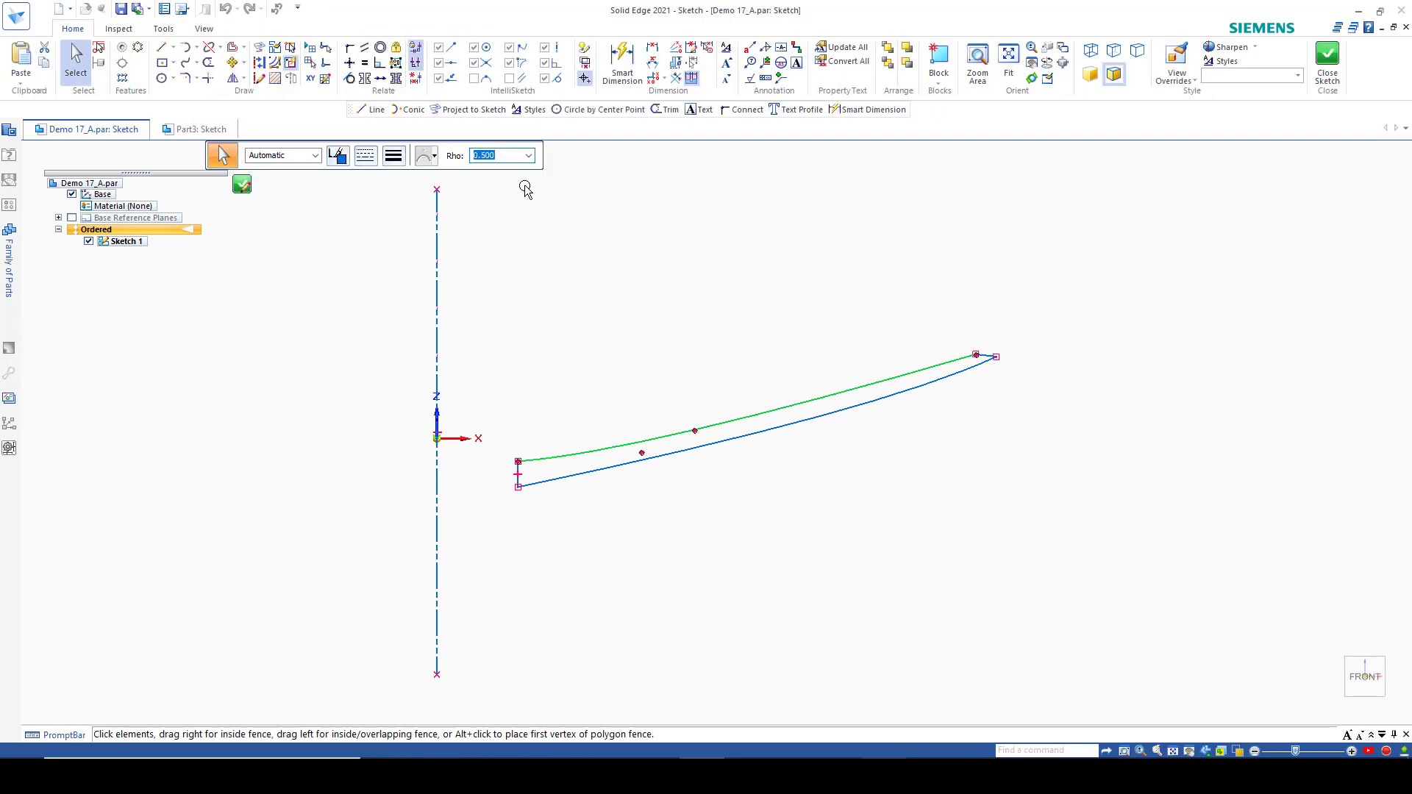
{"action": "left_click", "coordinate": [694, 448]}
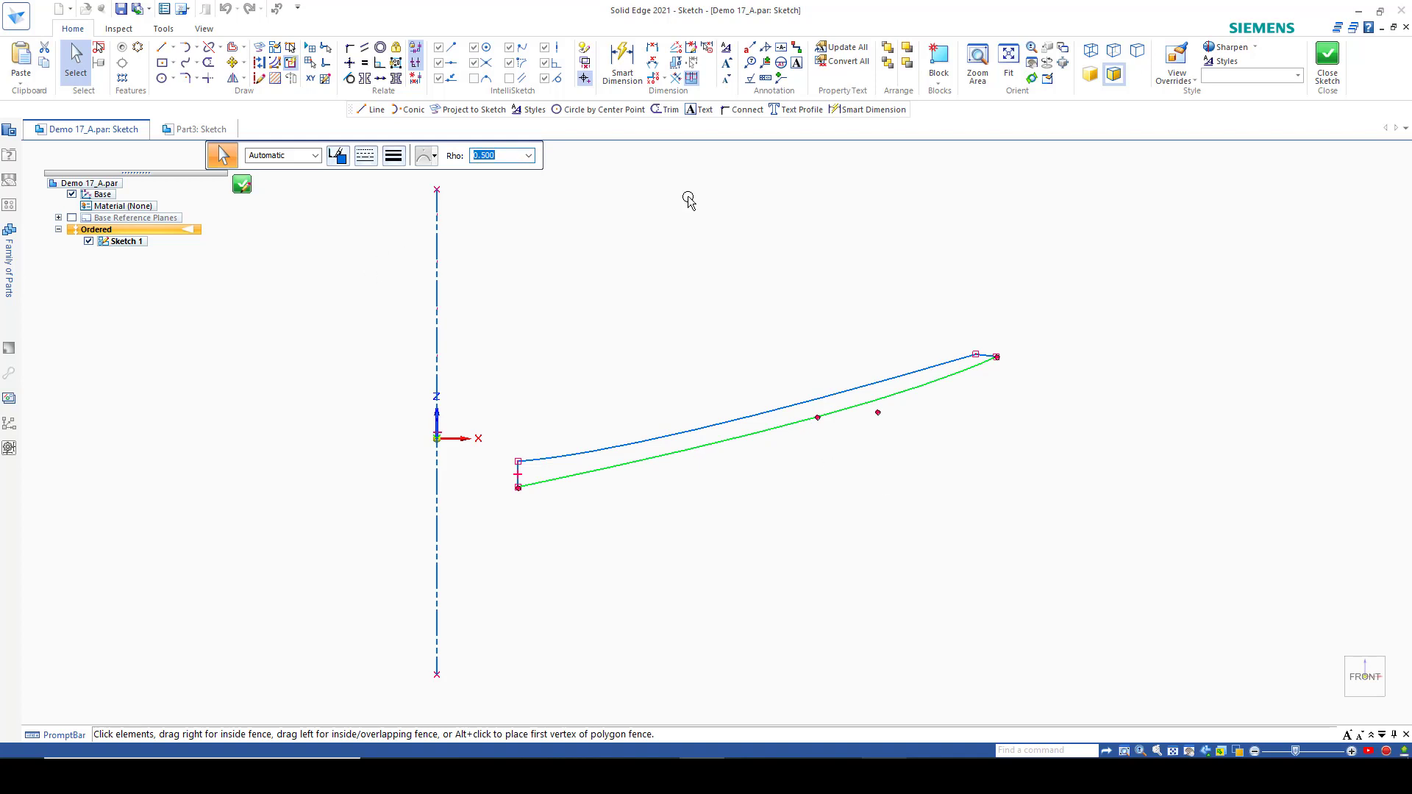
{"action": "left_click", "coordinate": [881, 305]}
{"action": "right_click", "coordinate": [870, 302]}
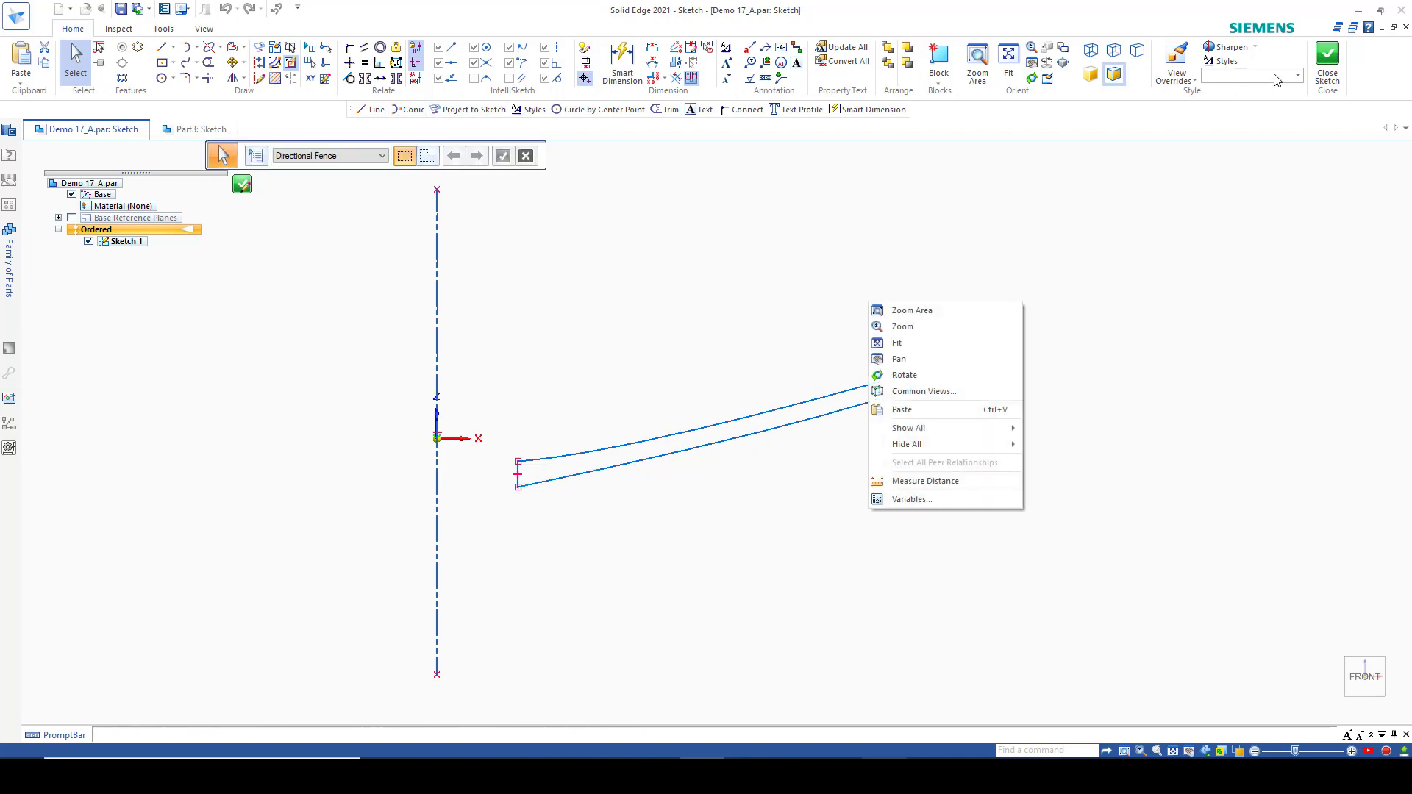
{"action": "left_click", "coordinate": [1333, 61]}
{"action": "left_click", "coordinate": [1328, 60]}
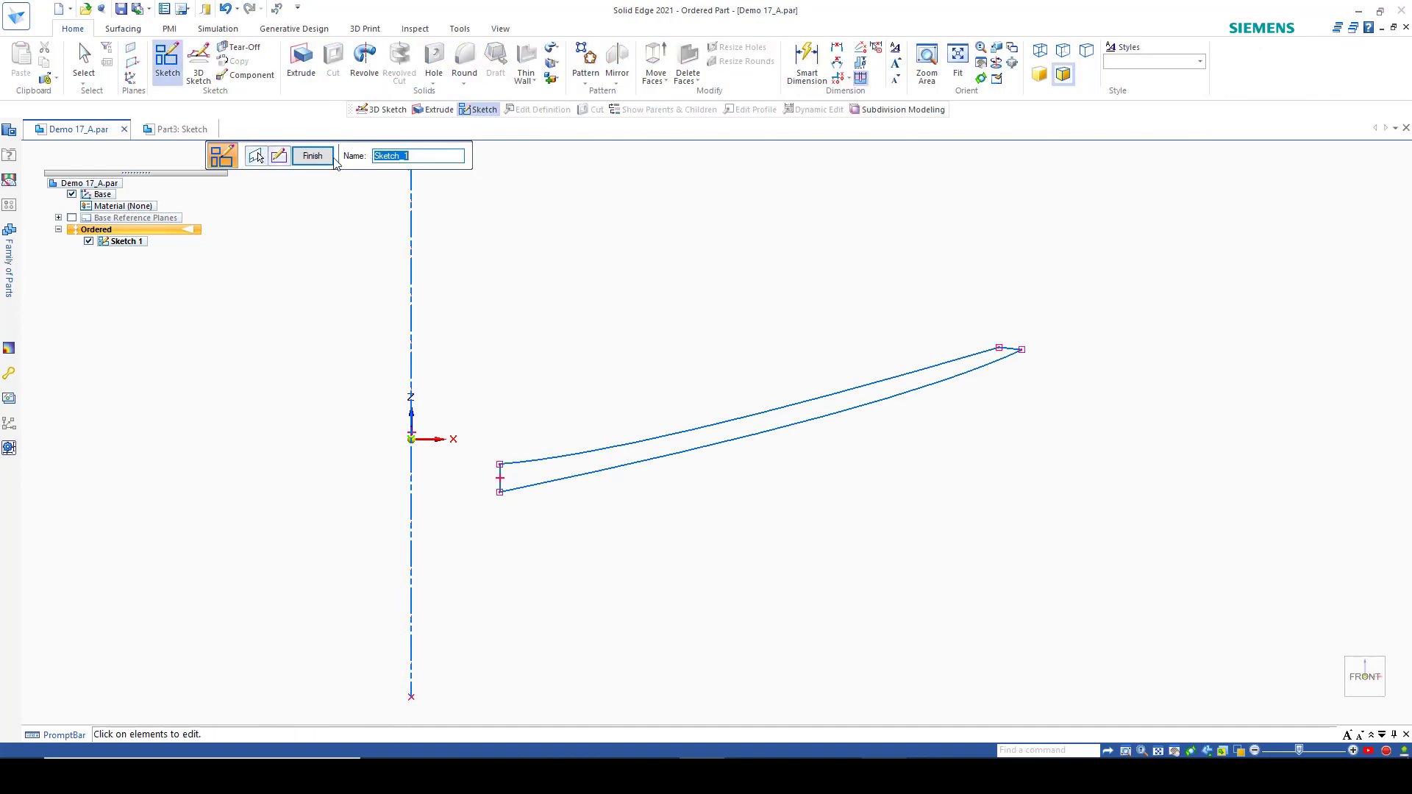
{"action": "left_click", "coordinate": [322, 159]}
Set up a Revolve from the existing sketch, using the closed curved profile chain and the dashed vertical line as the axis
{"action": "left_click", "coordinate": [364, 62]}
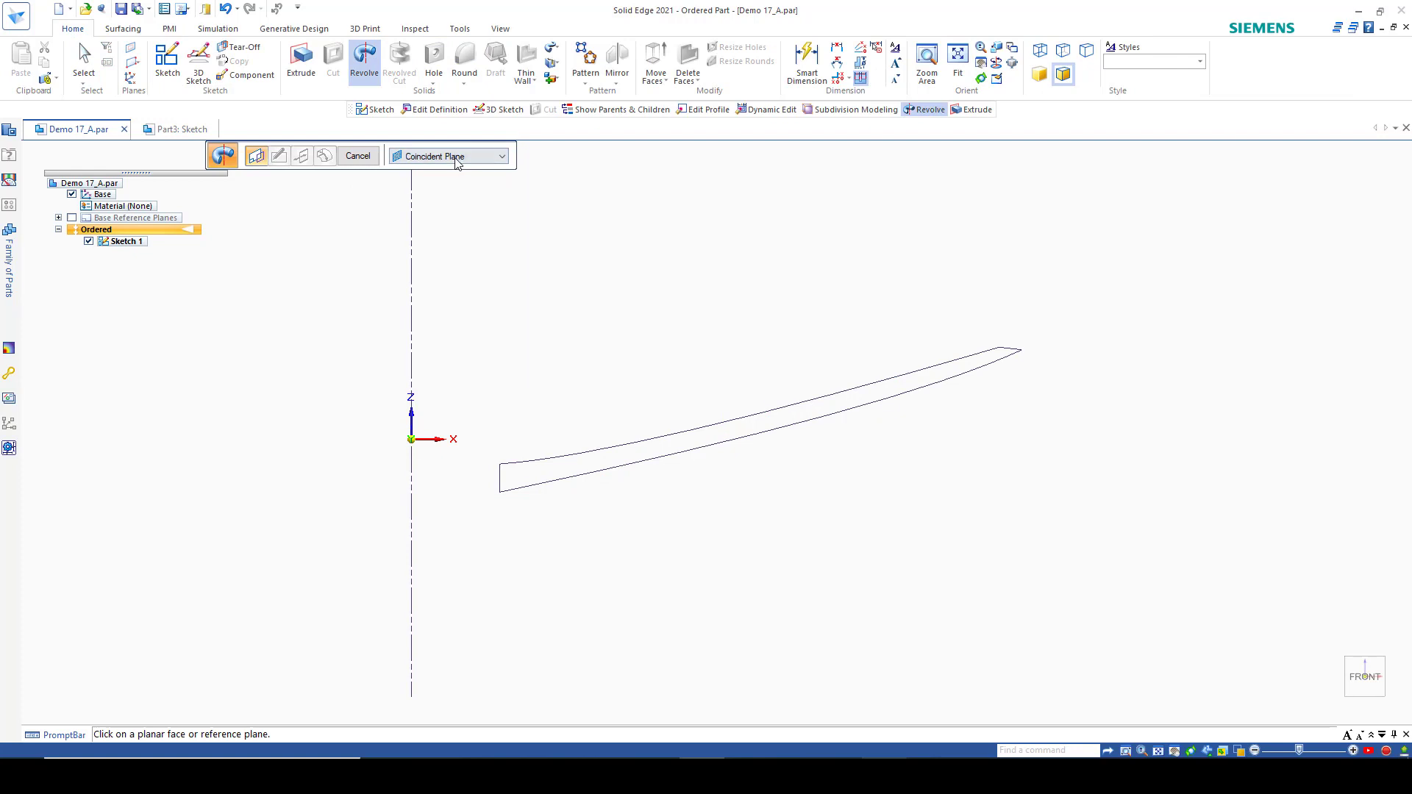
{"action": "left_click", "coordinate": [456, 161]}
{"action": "left_click", "coordinate": [433, 175]}
{"action": "left_click", "coordinate": [703, 431]}
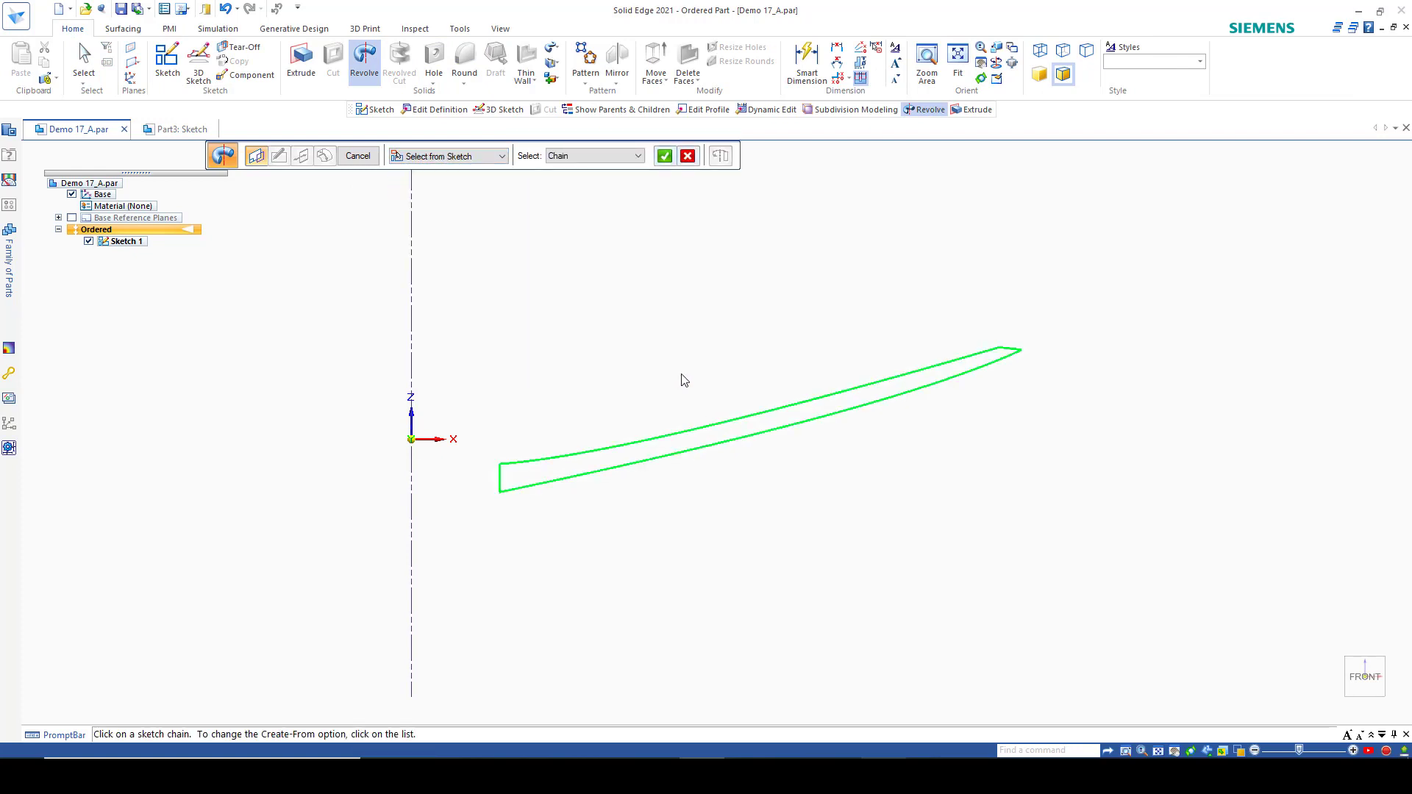
{"action": "right_click", "coordinate": [673, 379]}
{"action": "left_click", "coordinate": [412, 383]}
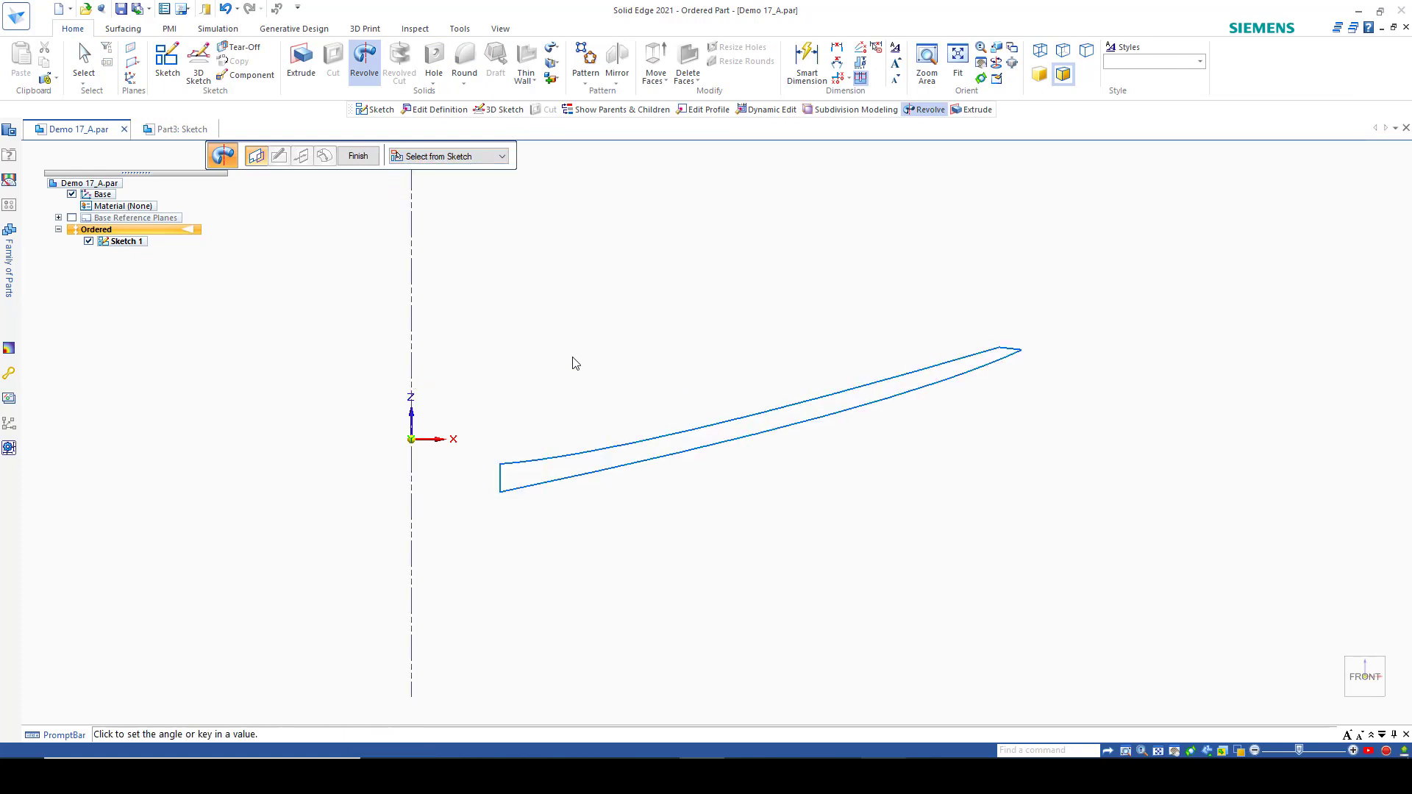
Revolve the profile through a full turn around the axis to form a solid dish, and finish the feature
{"action": "scroll", "coordinate": [599, 353], "scroll_direction": "down", "scroll_amount": 4}
{"action": "middle_click_drag", "start_coordinate": [599, 353], "coordinate": [600, 453]}
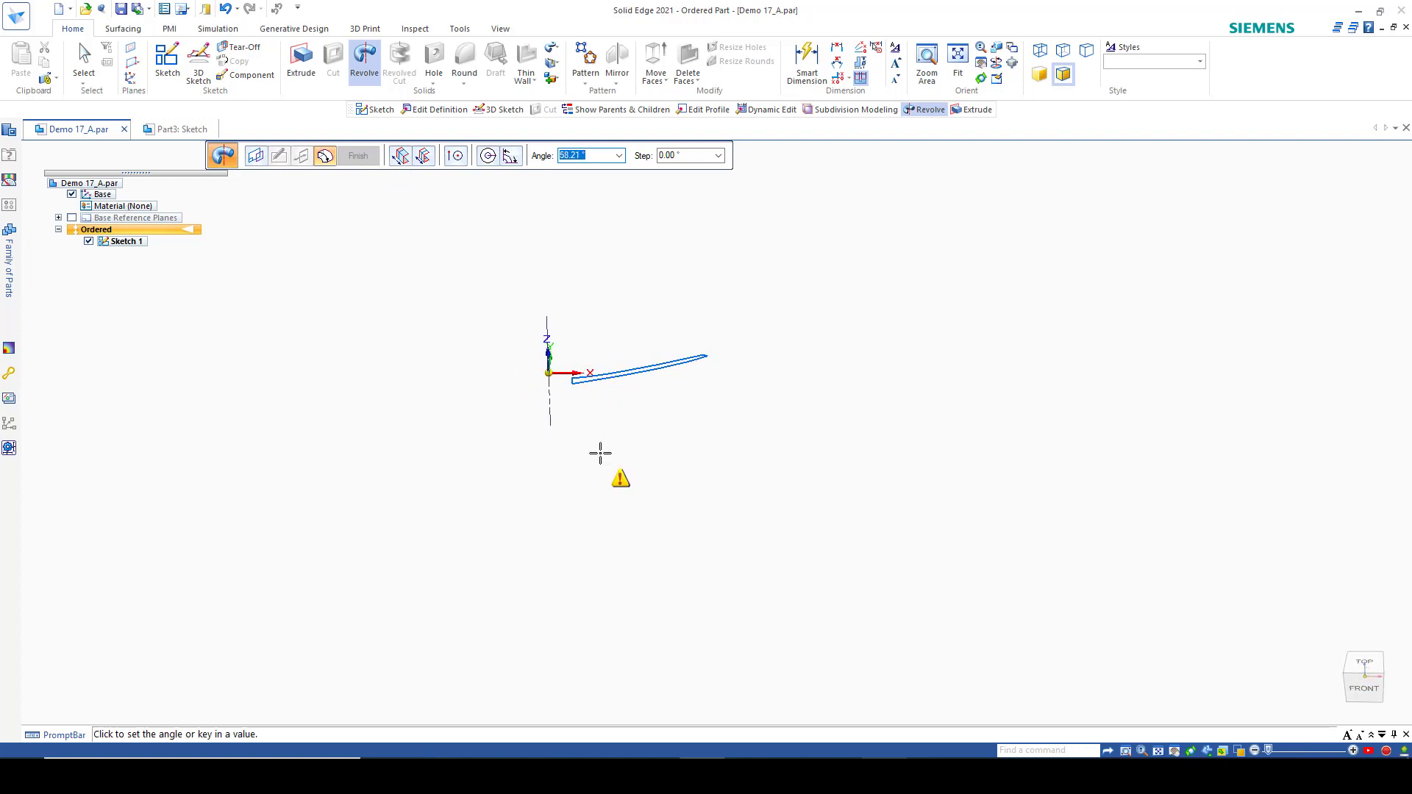
{"action": "scroll", "coordinate": [590, 363], "scroll_direction": "up", "scroll_amount": 3}
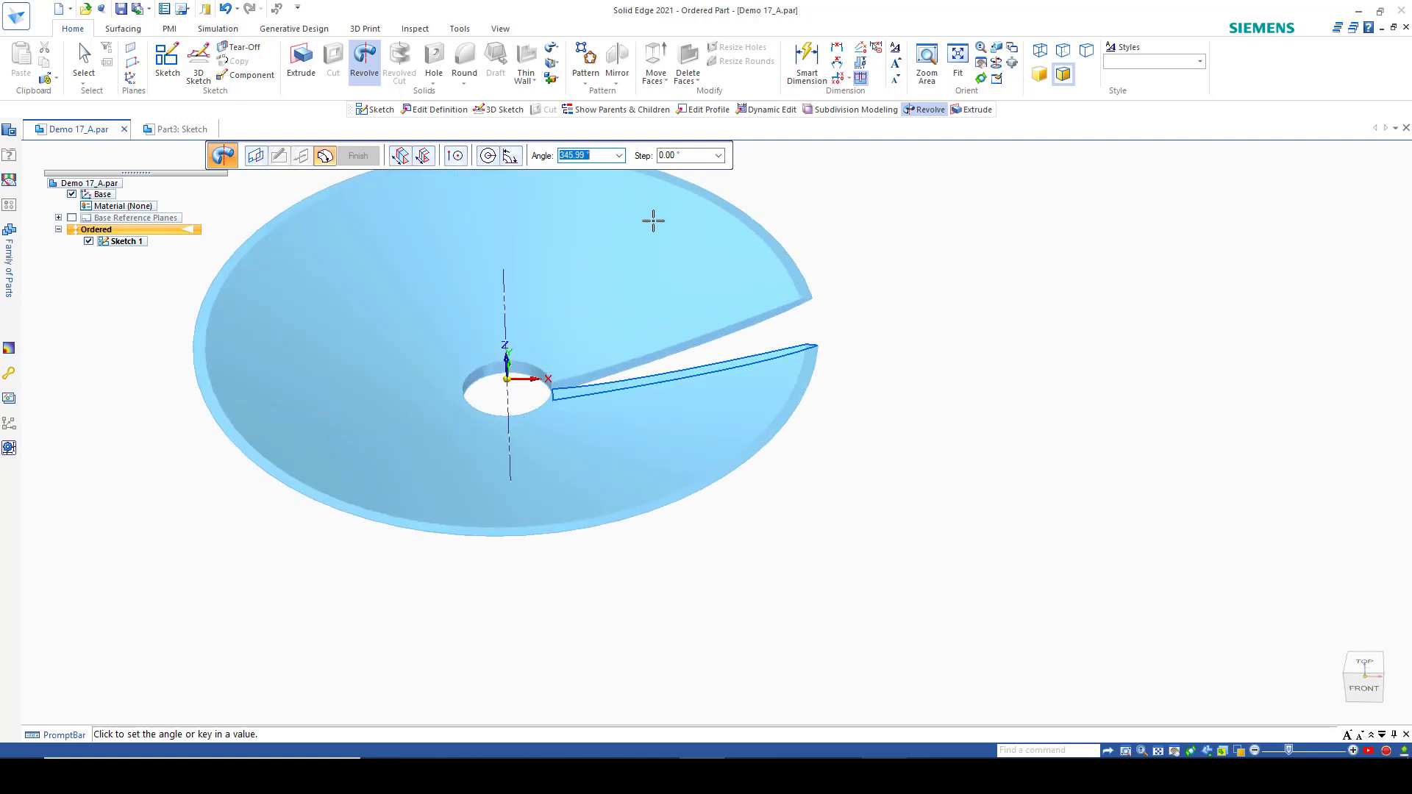
{"action": "left_click", "coordinate": [490, 156]}
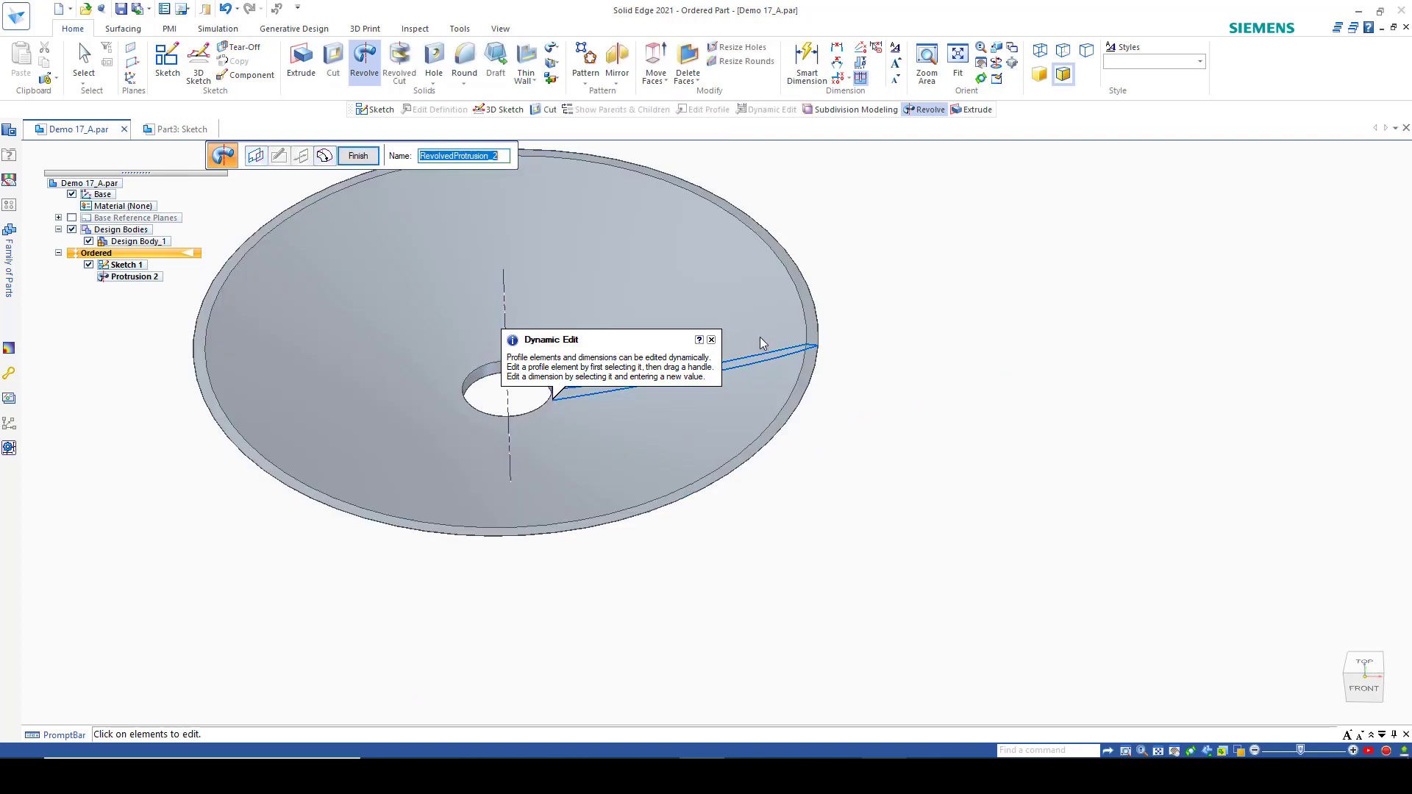
{"action": "left_click", "coordinate": [357, 156]}
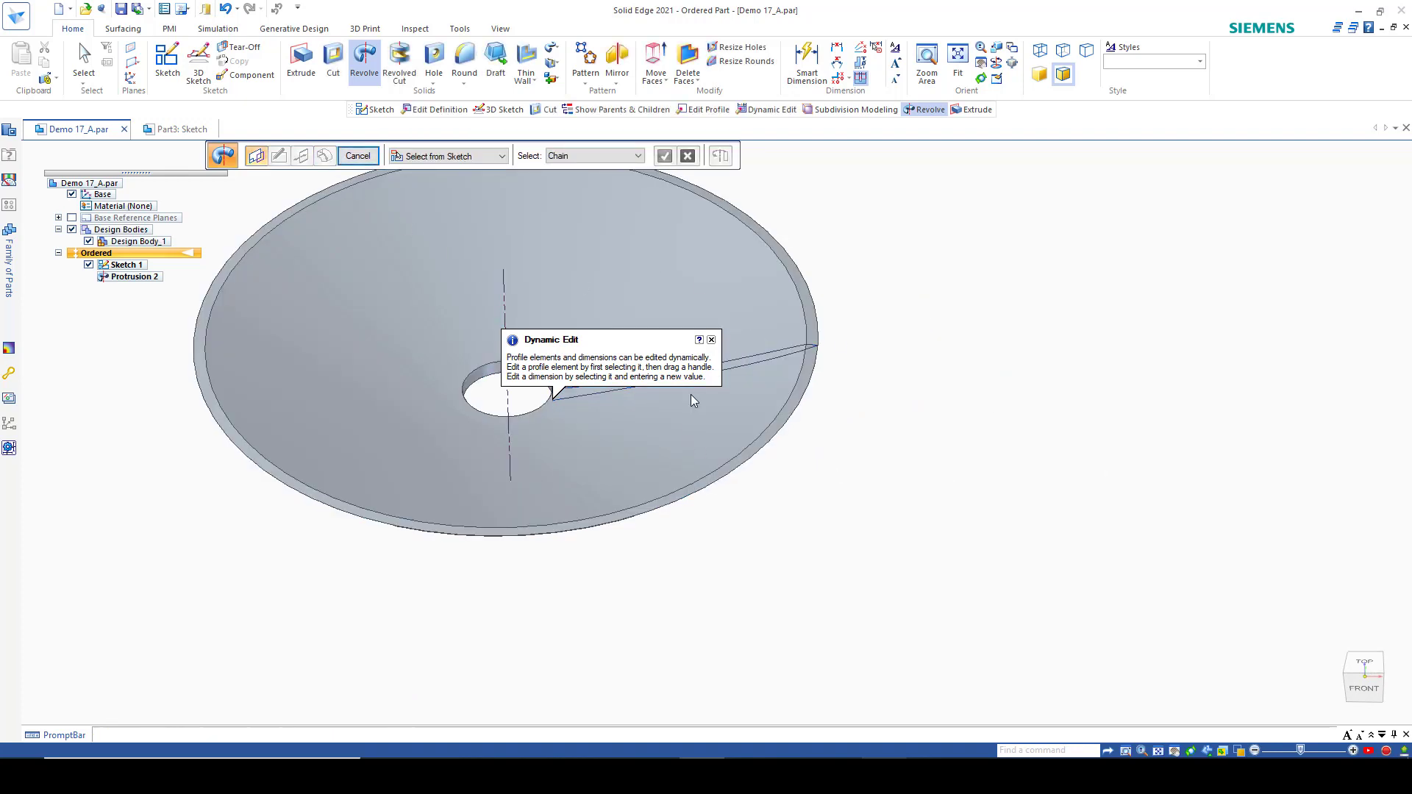
{"action": "left_click", "coordinate": [711, 341]}
{"action": "left_click", "coordinate": [370, 156]}
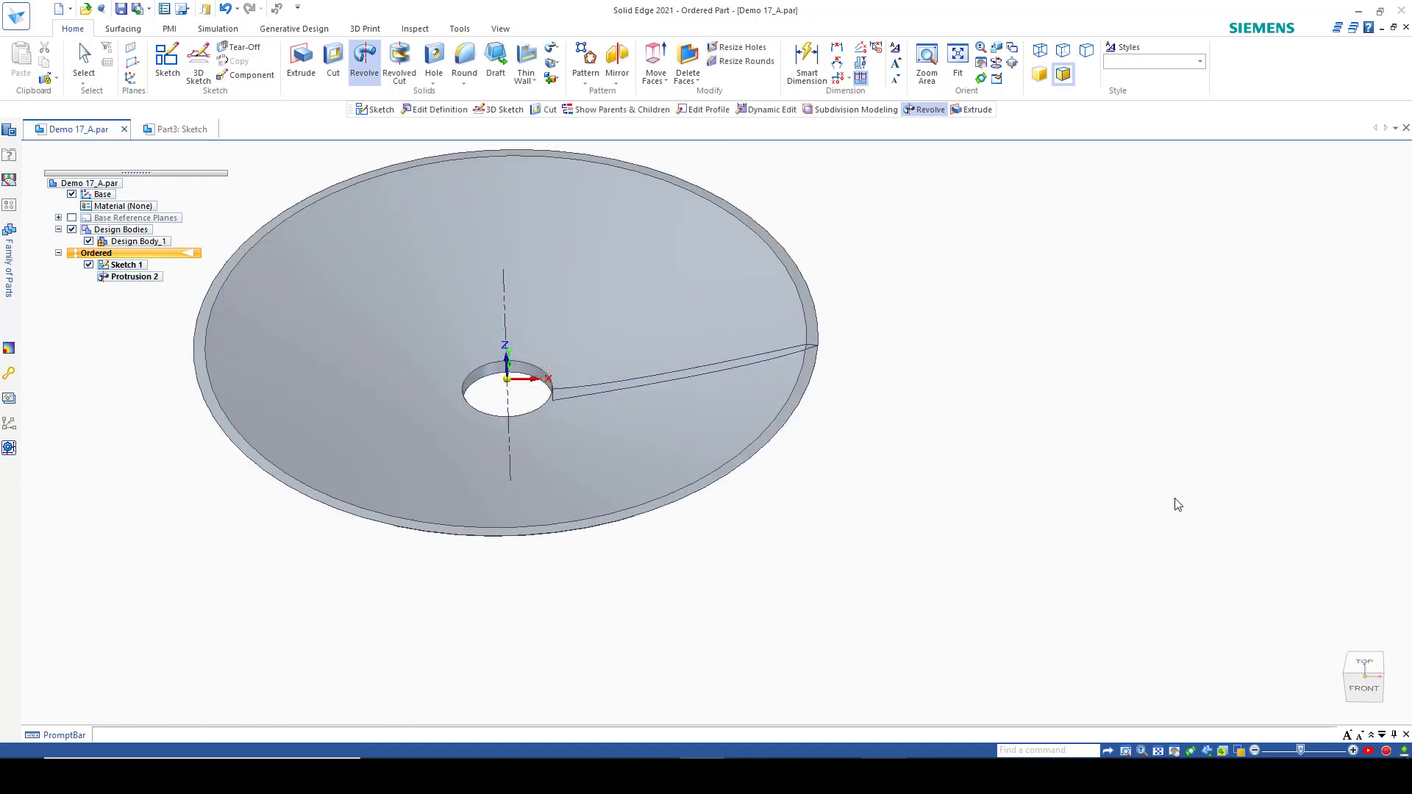
{"action": "left_click", "coordinate": [1347, 718]}
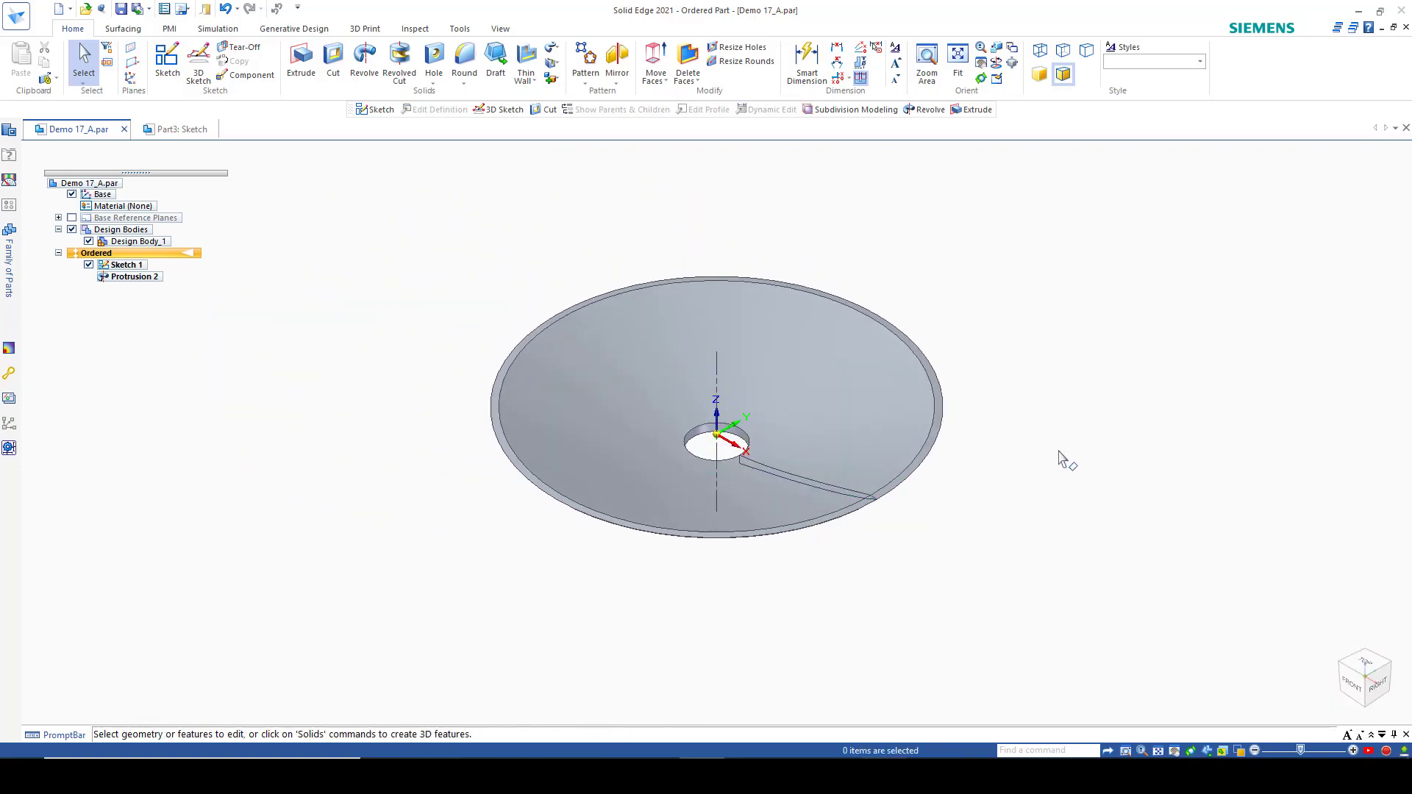